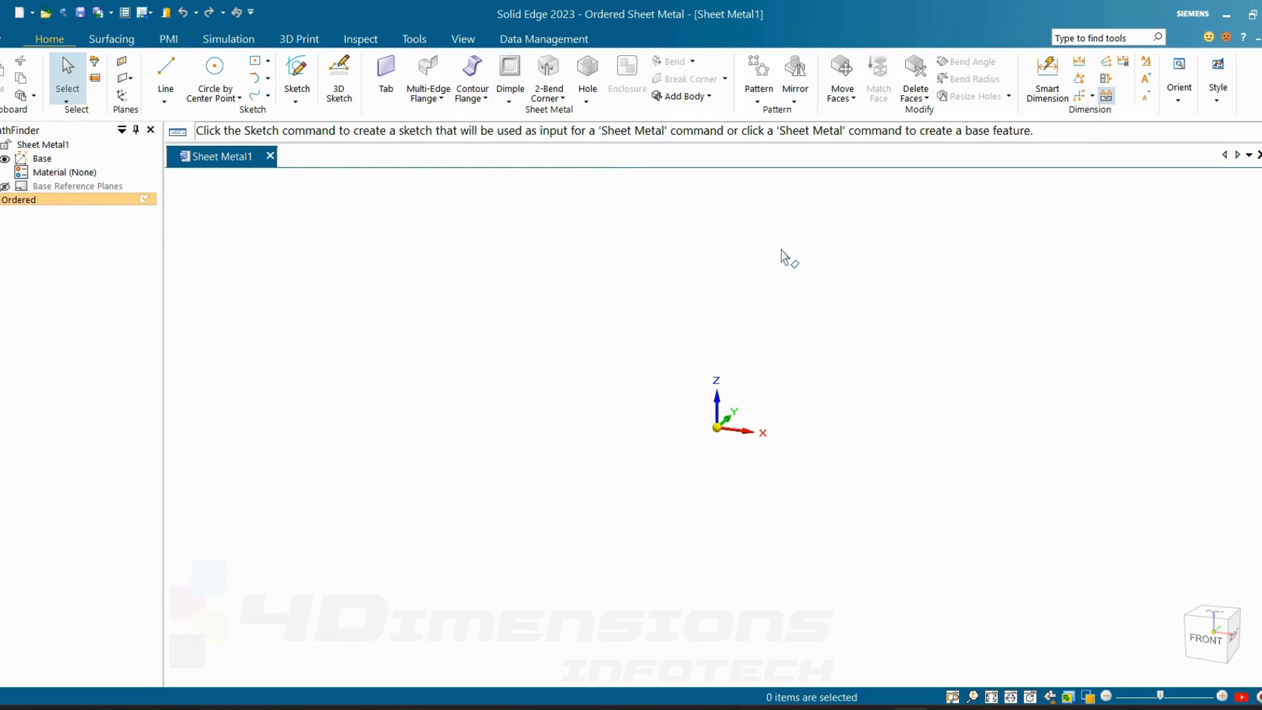
- Start a tab on the top (xy) plane and sketch a centre-based rectangle about 201 by 85 mm around the origin
click(385, 74)
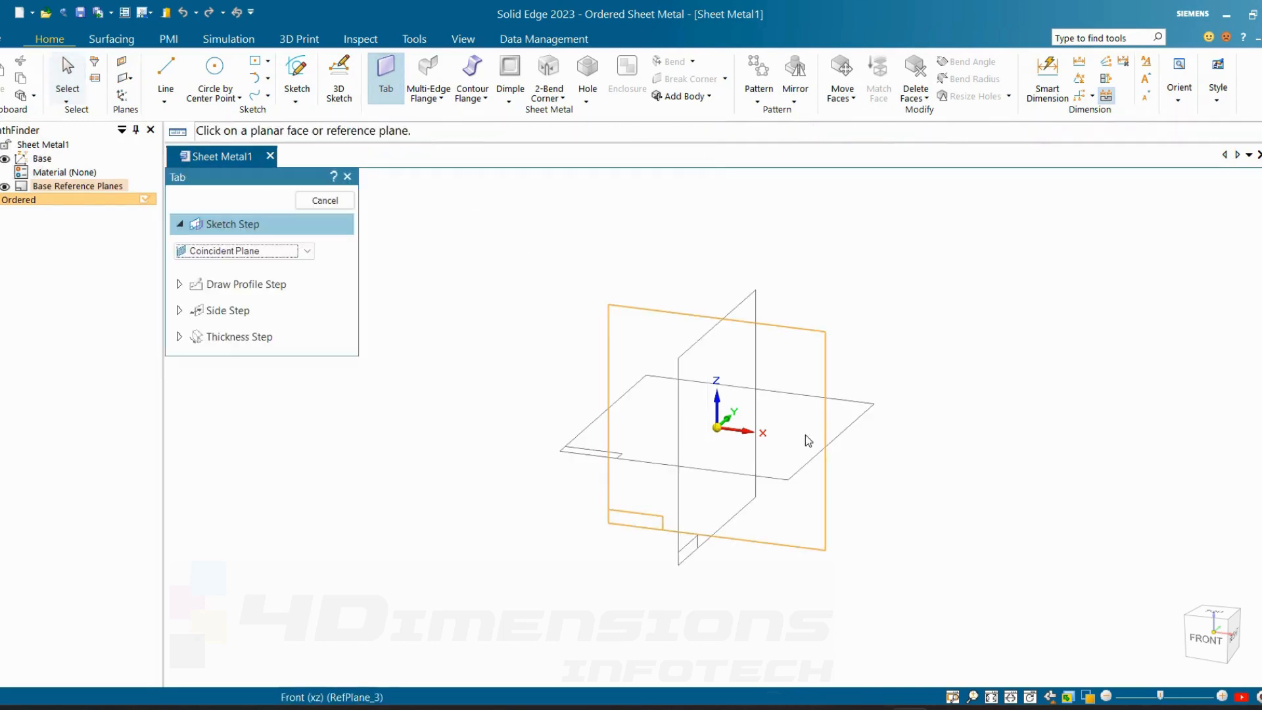
click(851, 428)
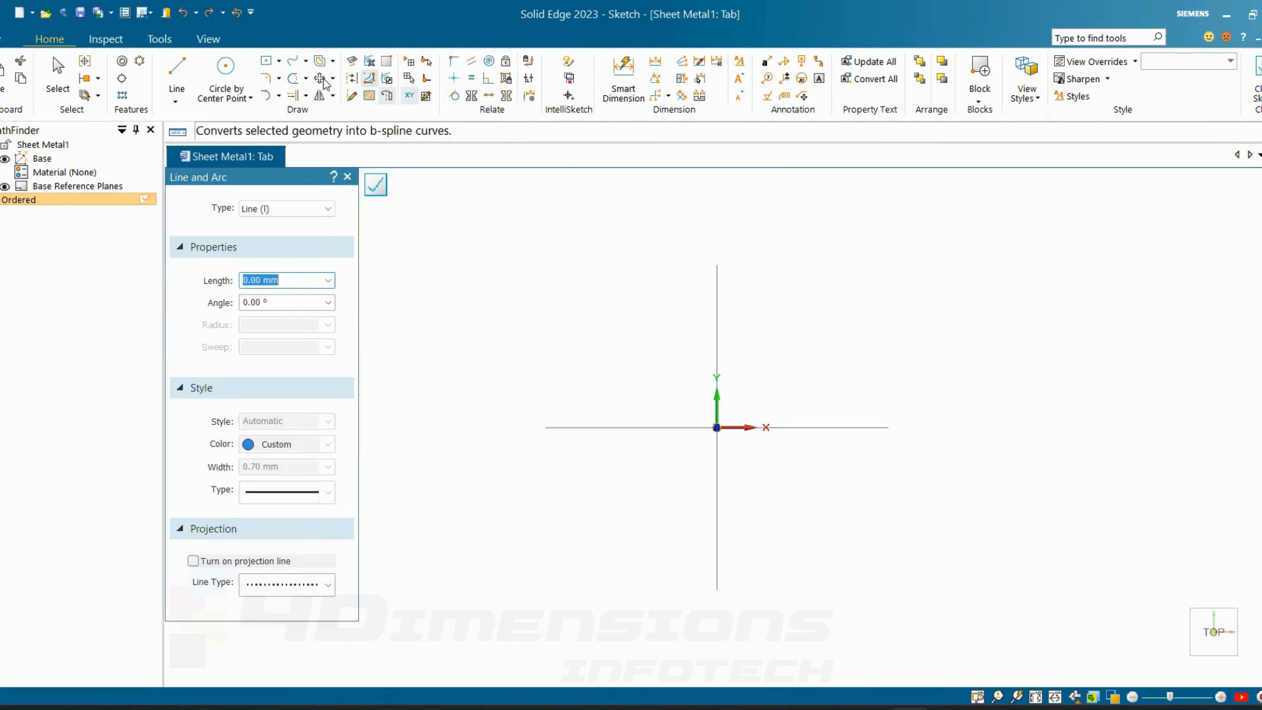
click(279, 61)
click(346, 85)
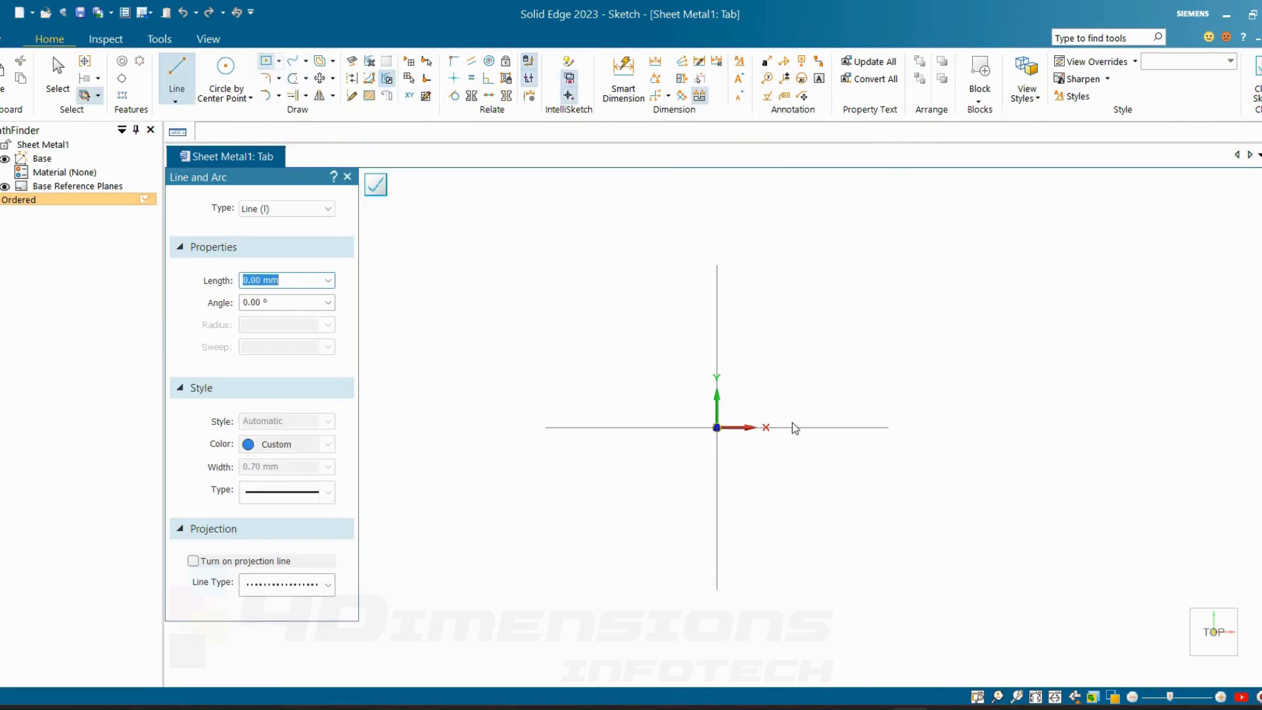
- Dimension the rectangle's width between its vertical sides, entering 200 mm and revising it to 300 mm
click(623, 80)
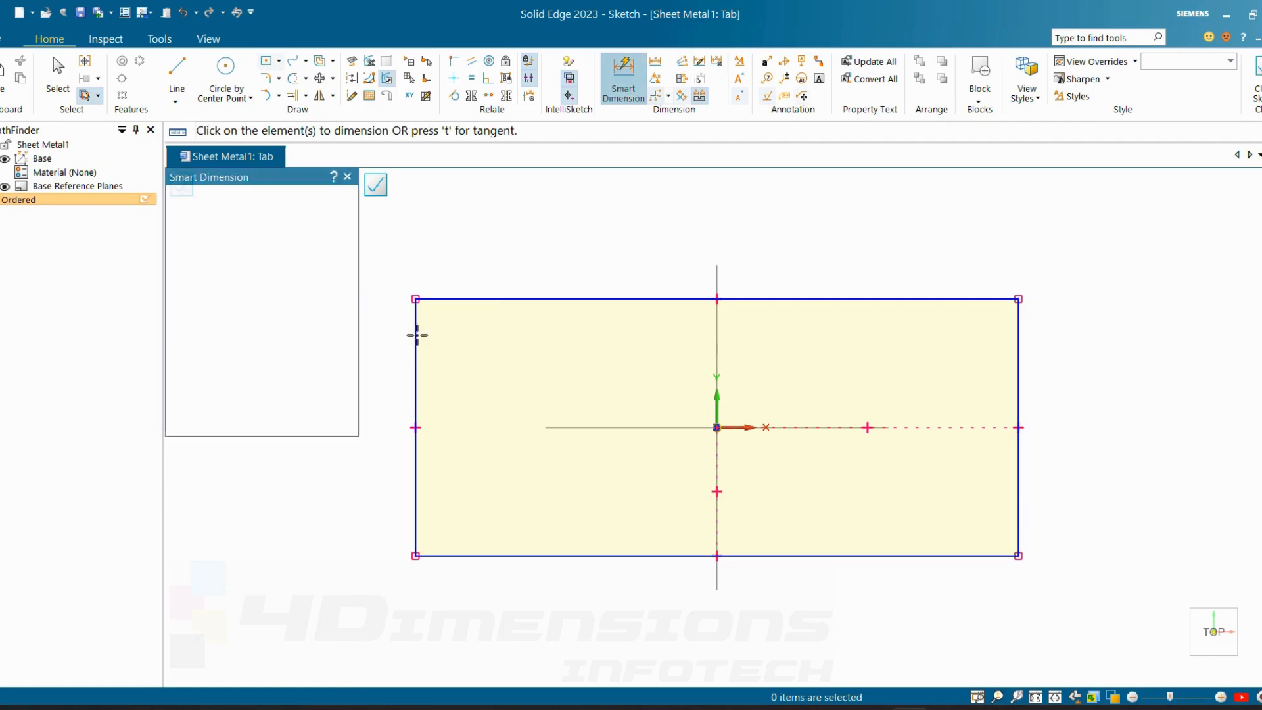
click(416, 336)
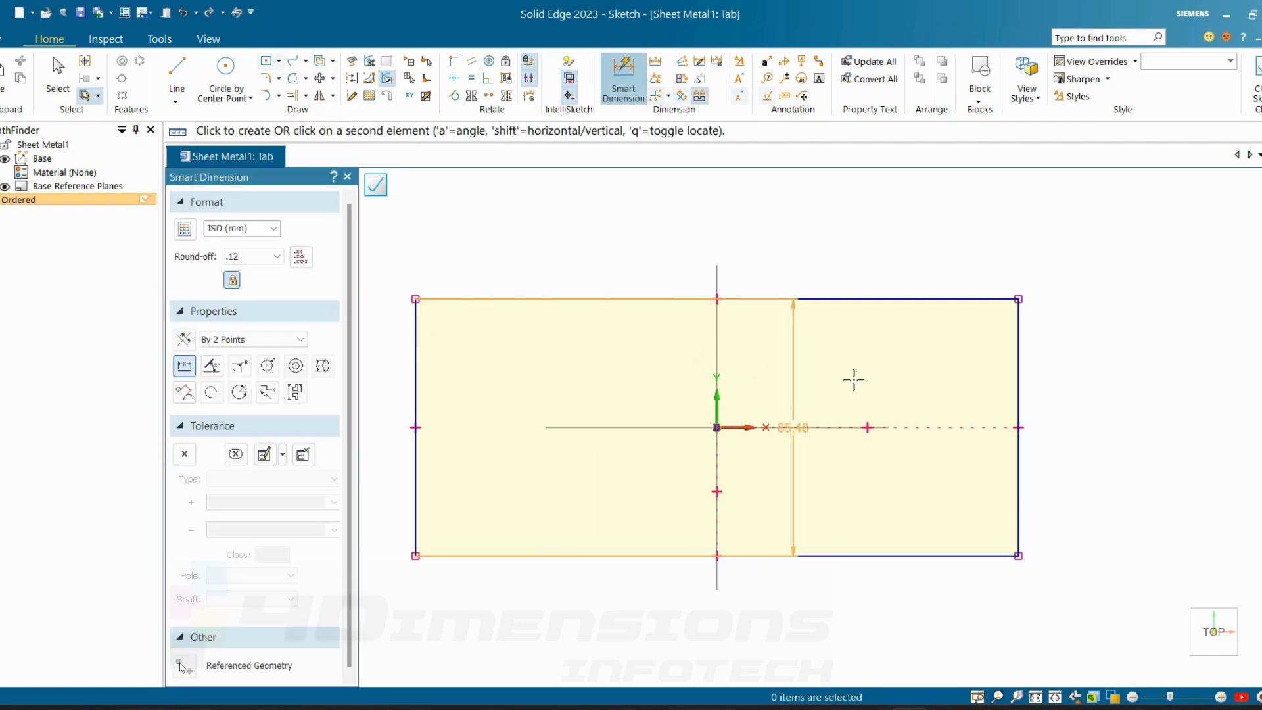
click(1016, 411)
click(922, 264)
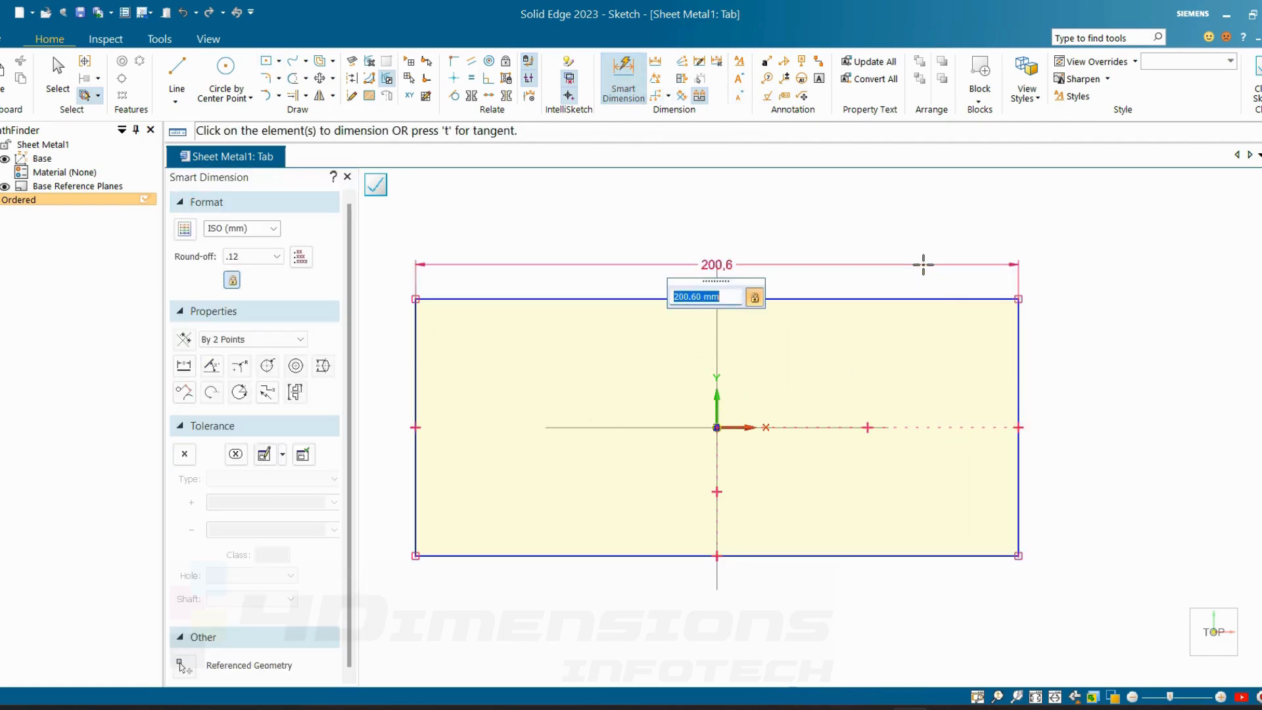
text(200)
key(Return)
key(Escape)
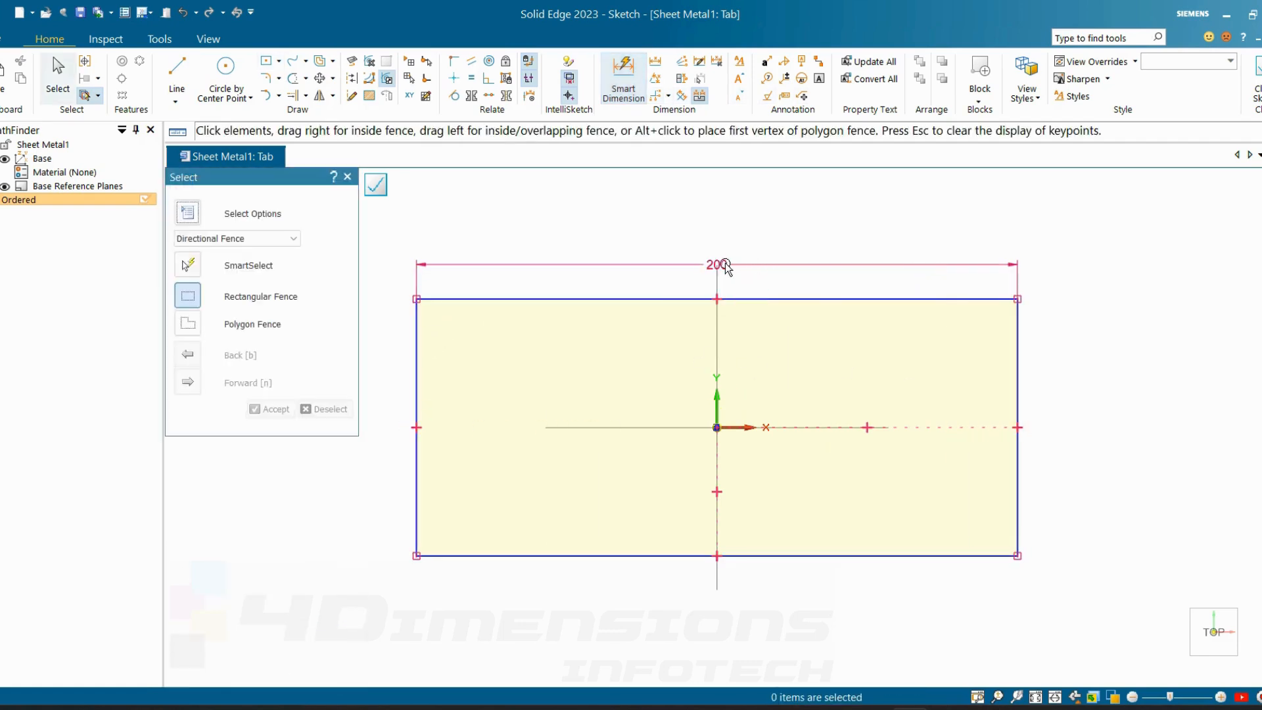
click(718, 263)
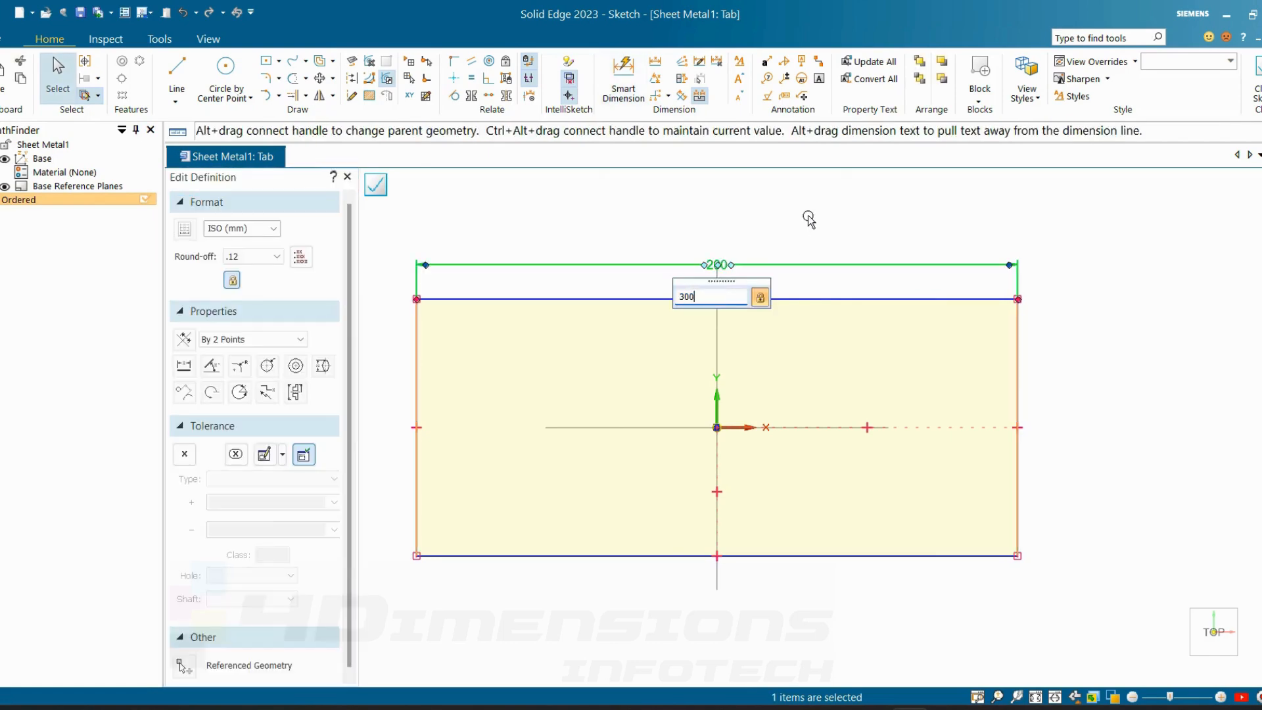
key(Return)
- Dimension the rectangle's height between its horizontal sides and set it to 150 mm
click(623, 78)
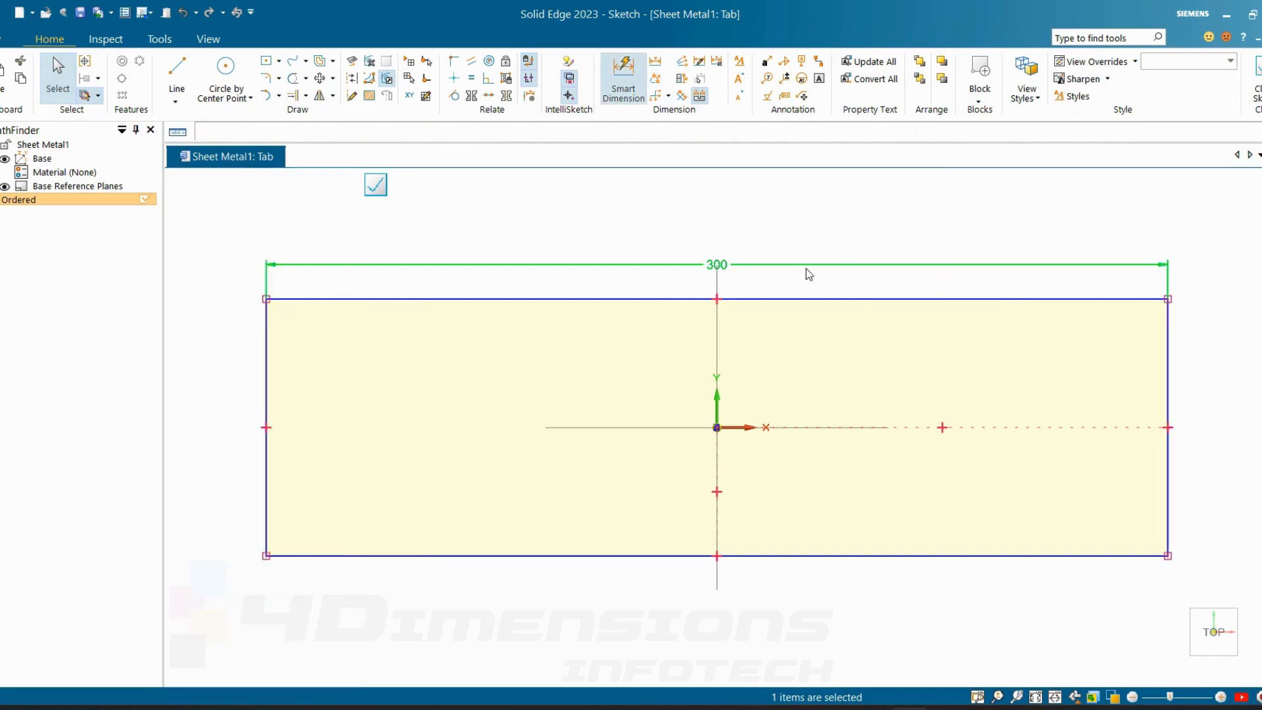
click(830, 297)
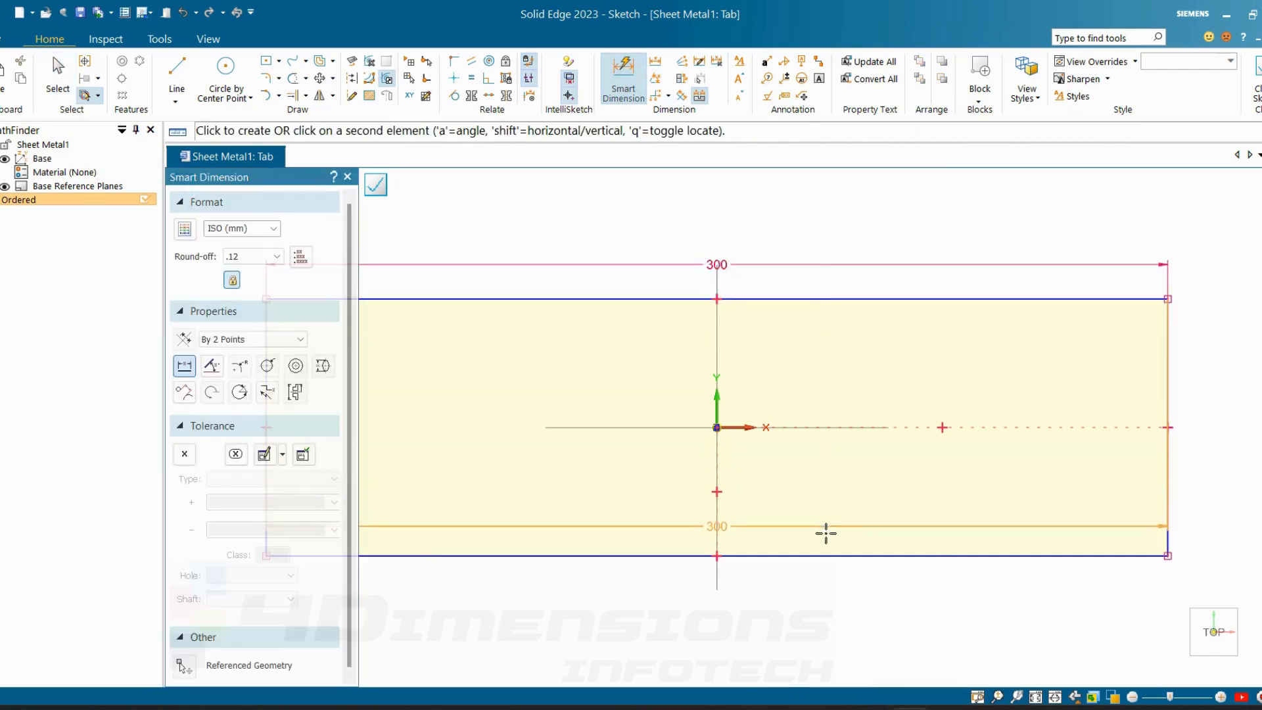
key(Escape)
click(1200, 429)
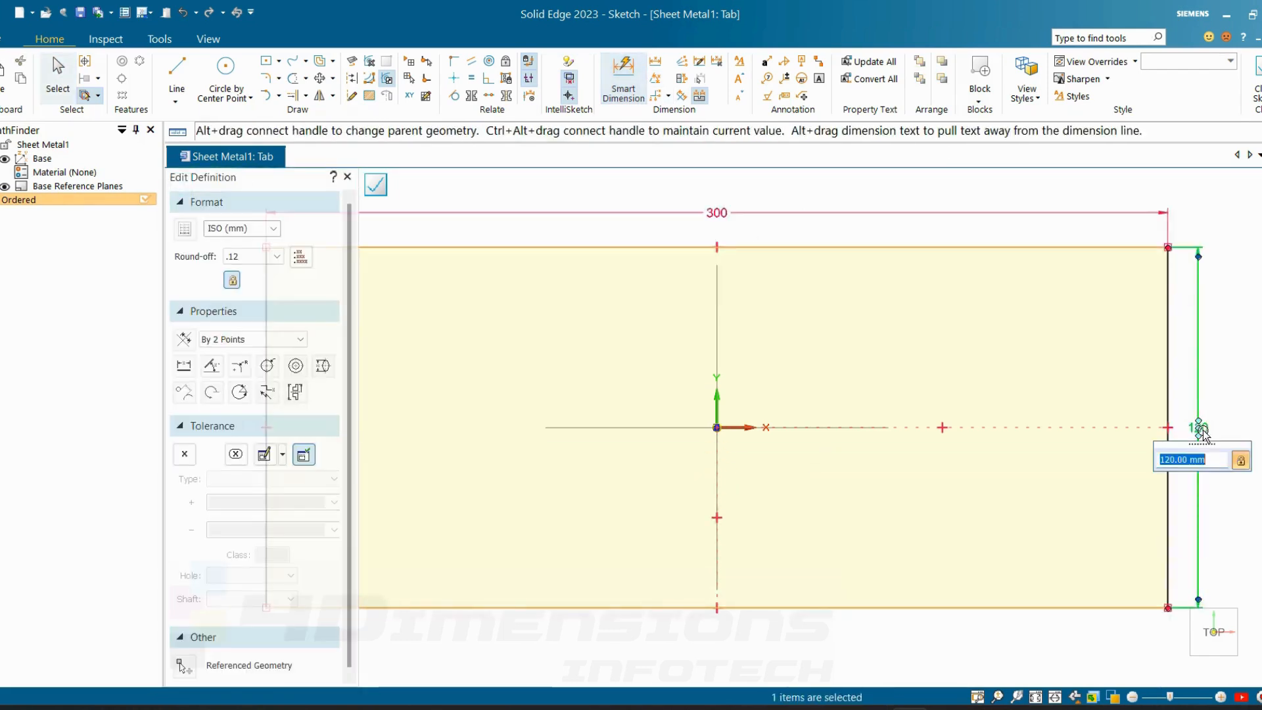
text(150)
key(Return)
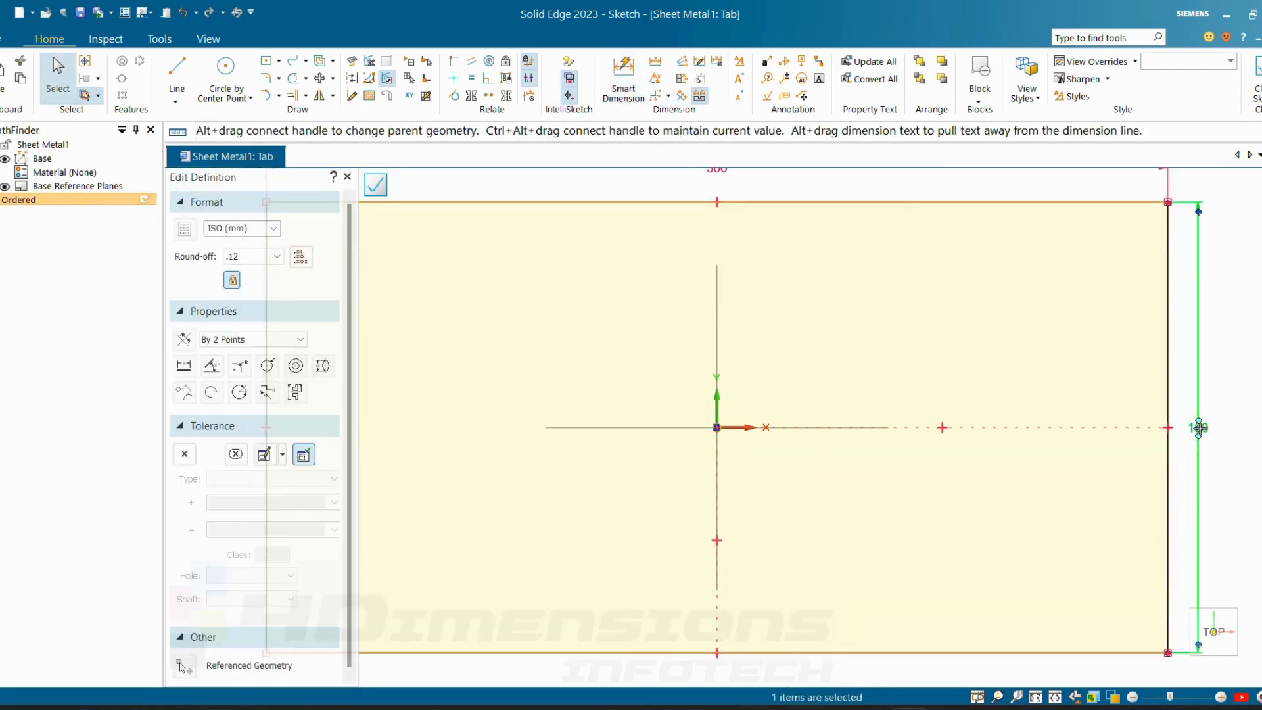
- Close the sketch and finish the tab with a 1 mm thickness
click(1256, 79)
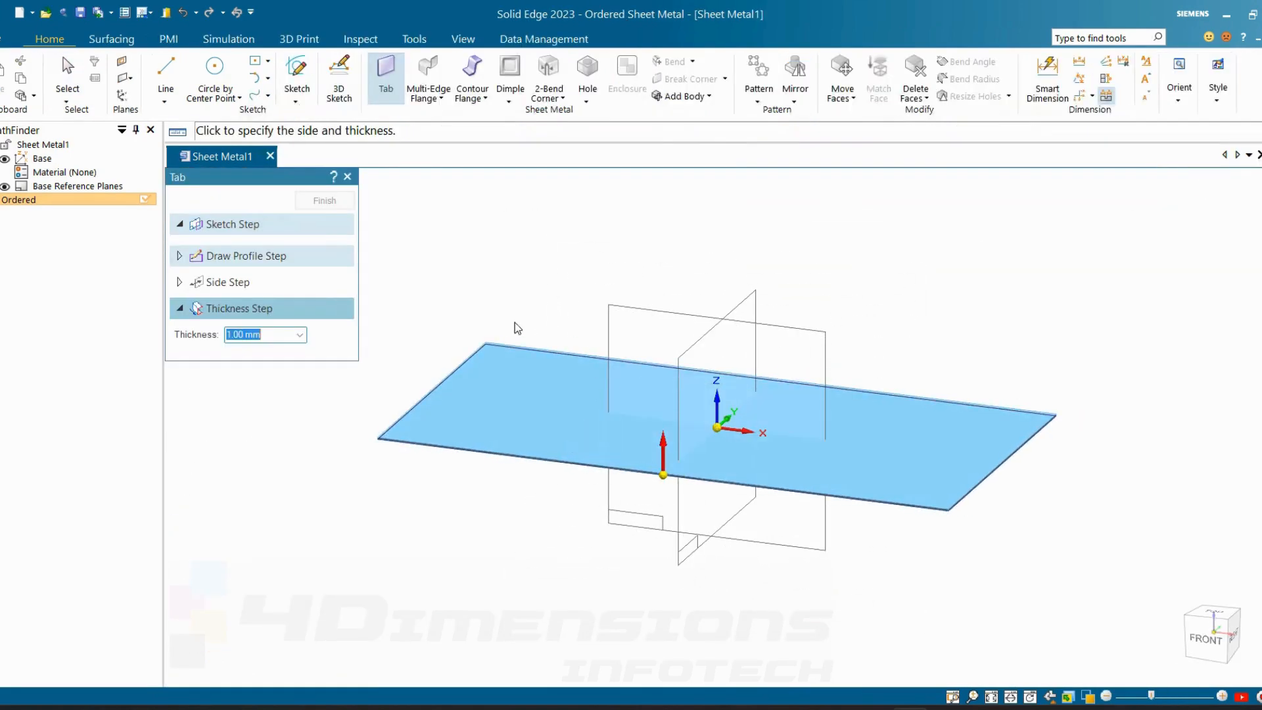
click(571, 339)
click(336, 202)
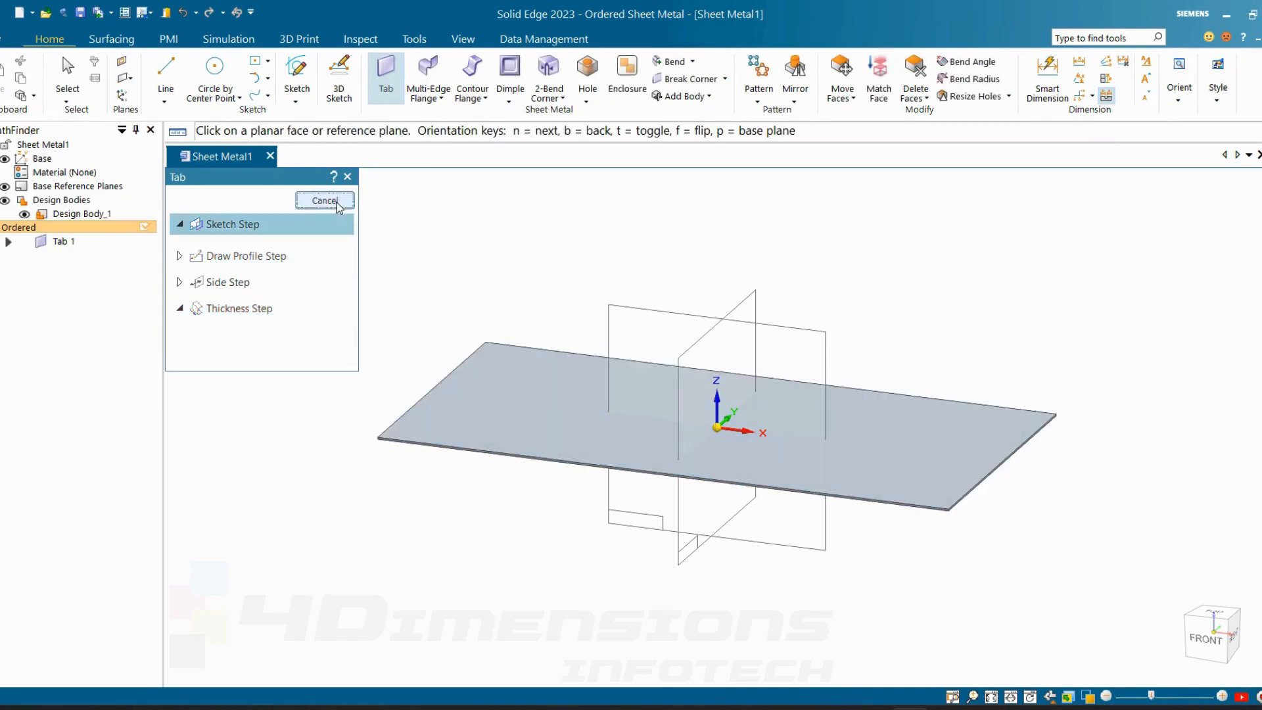
click(337, 203)
- Paint the whole sheet metal body with the Steel style using Part Painter
scroll(776, 427, down, 2)
scroll(780, 428, up, 2)
middle_drag(837, 310, 816, 321)
click(464, 39)
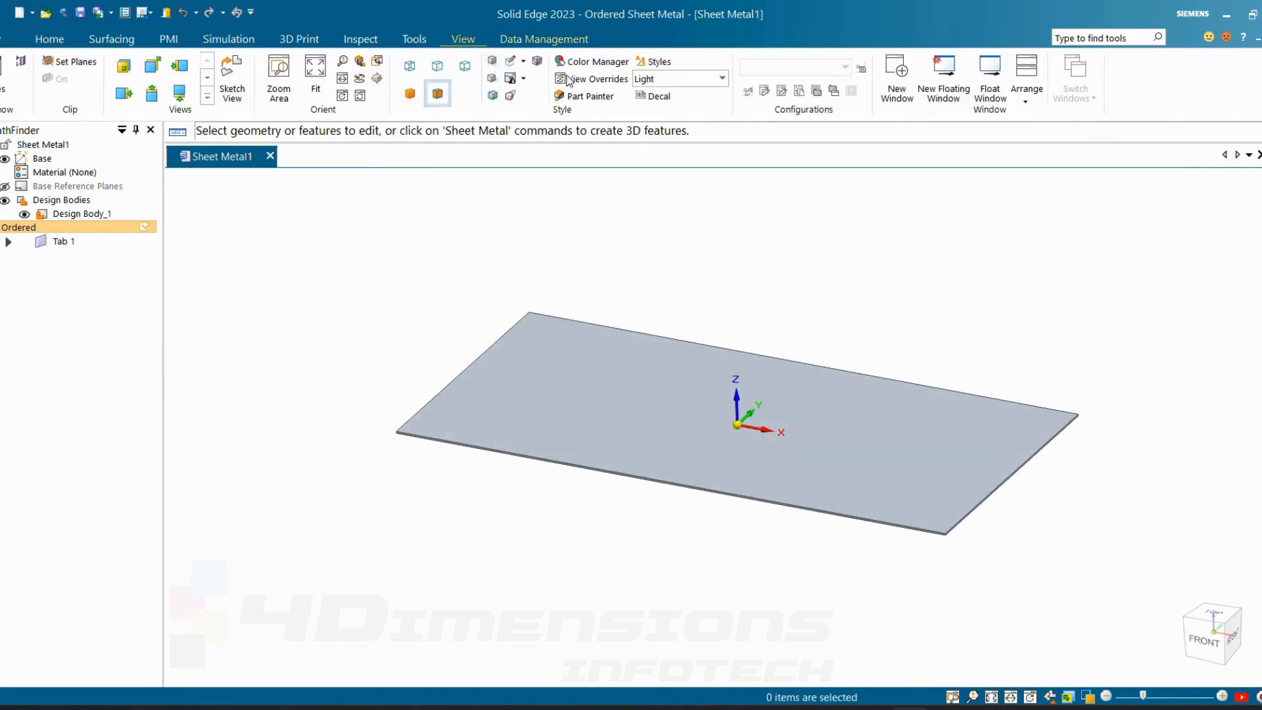
click(586, 97)
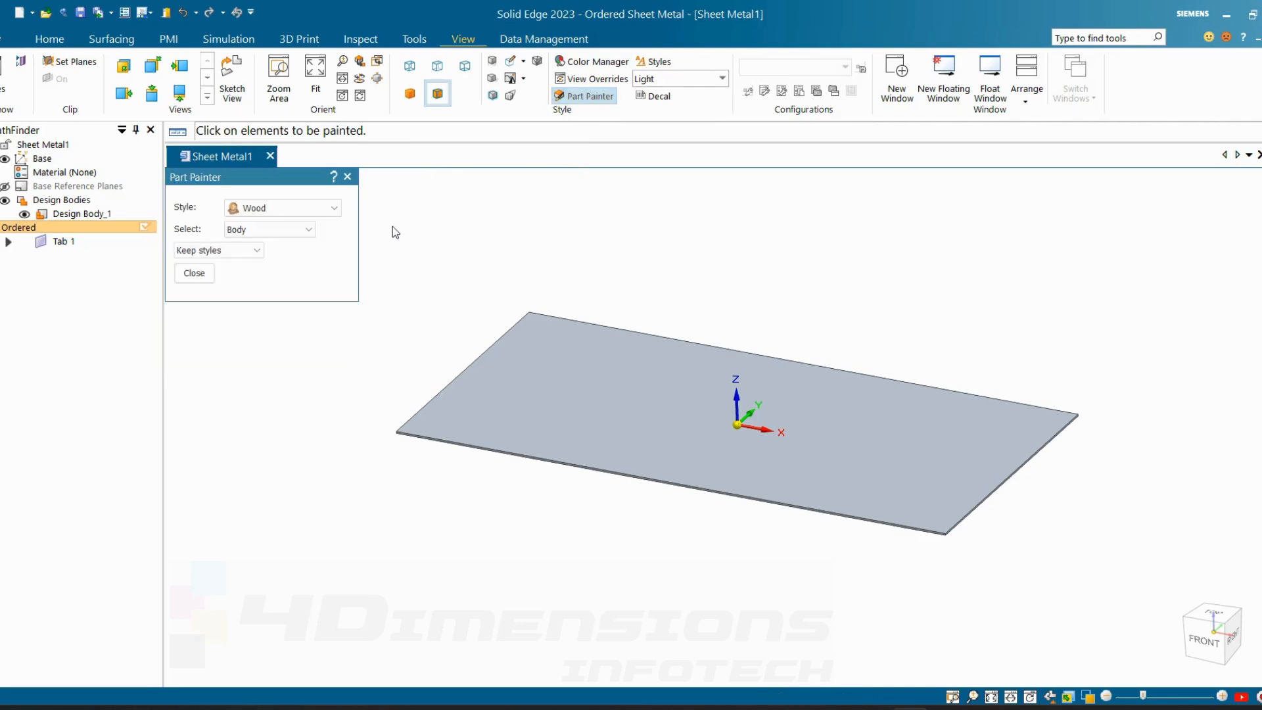
click(273, 234)
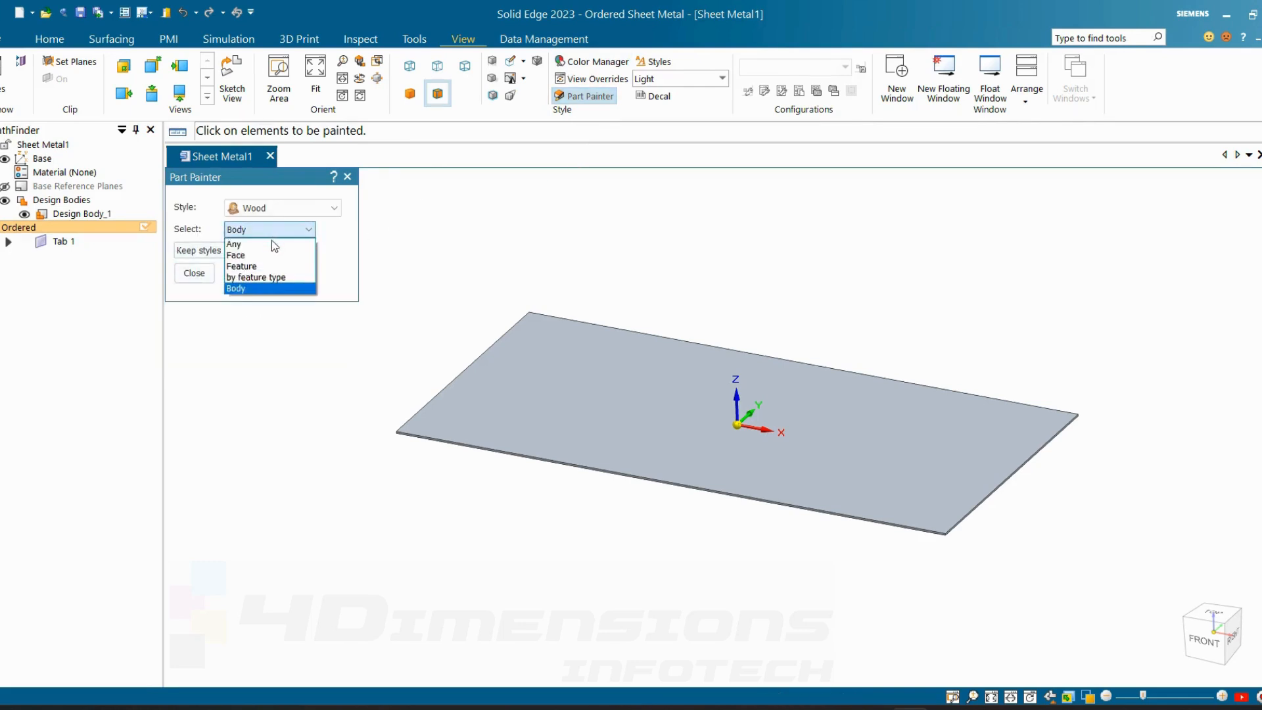
click(254, 288)
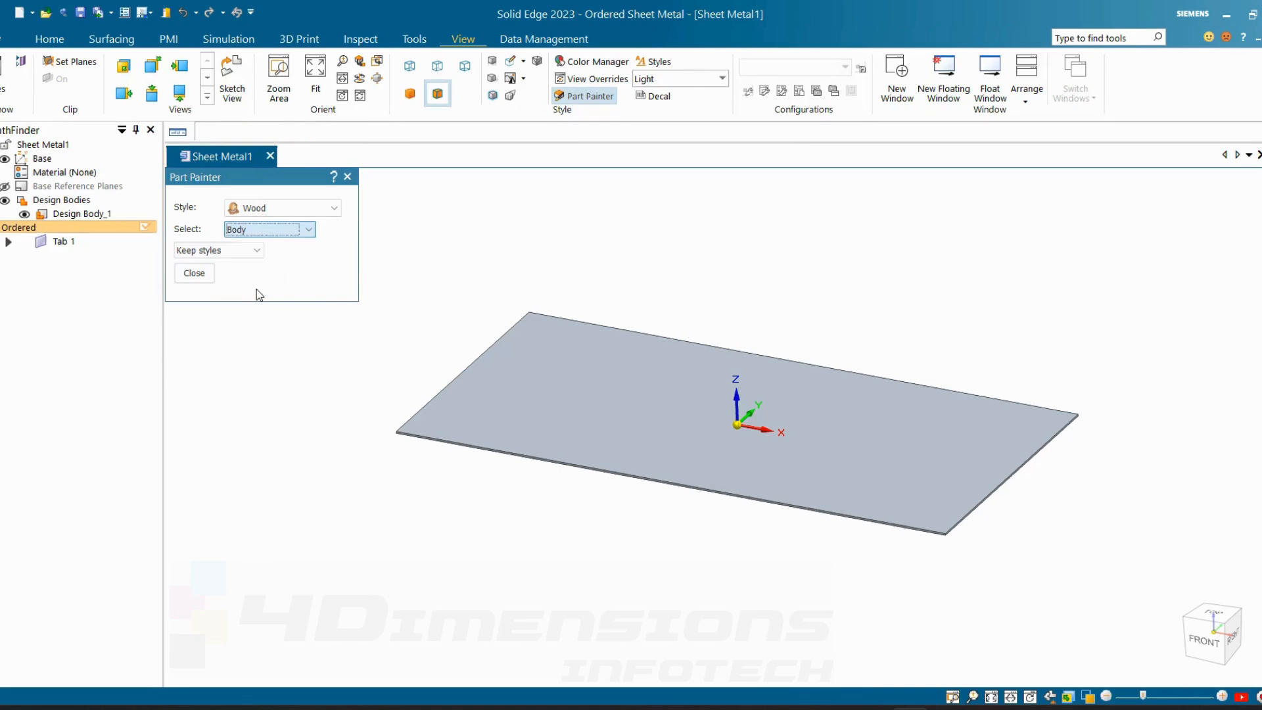
click(318, 210)
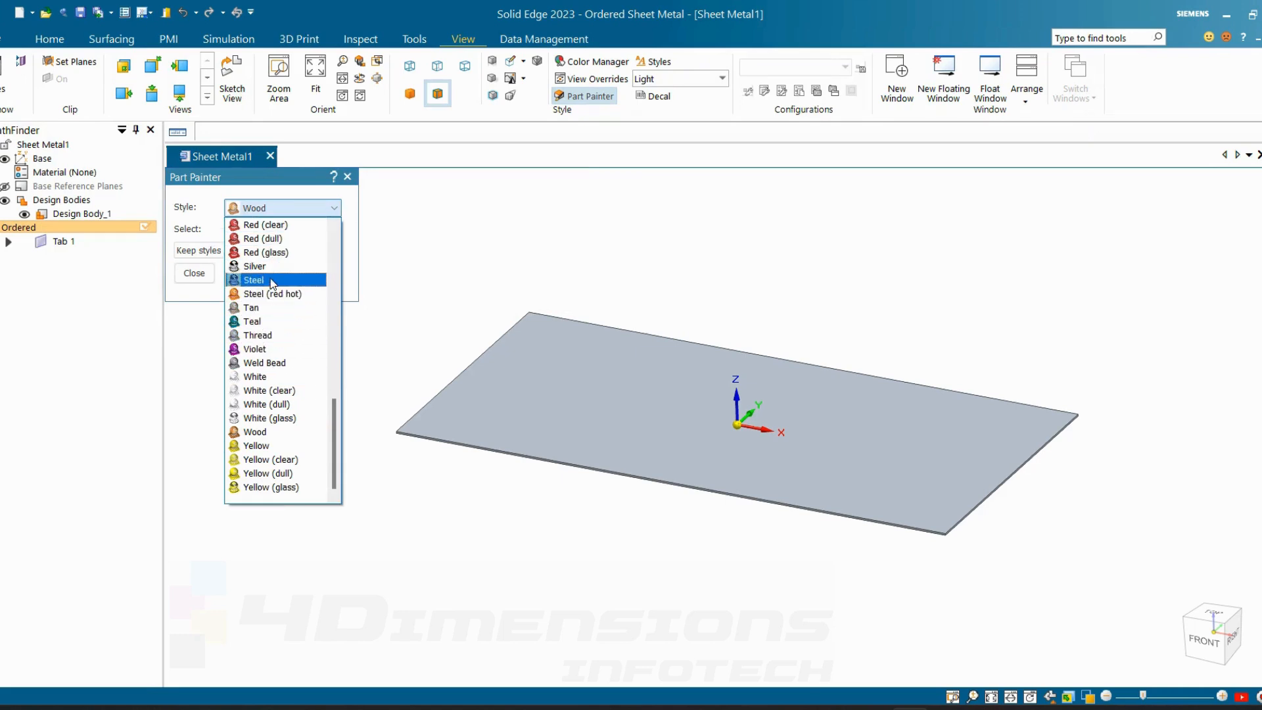
click(272, 281)
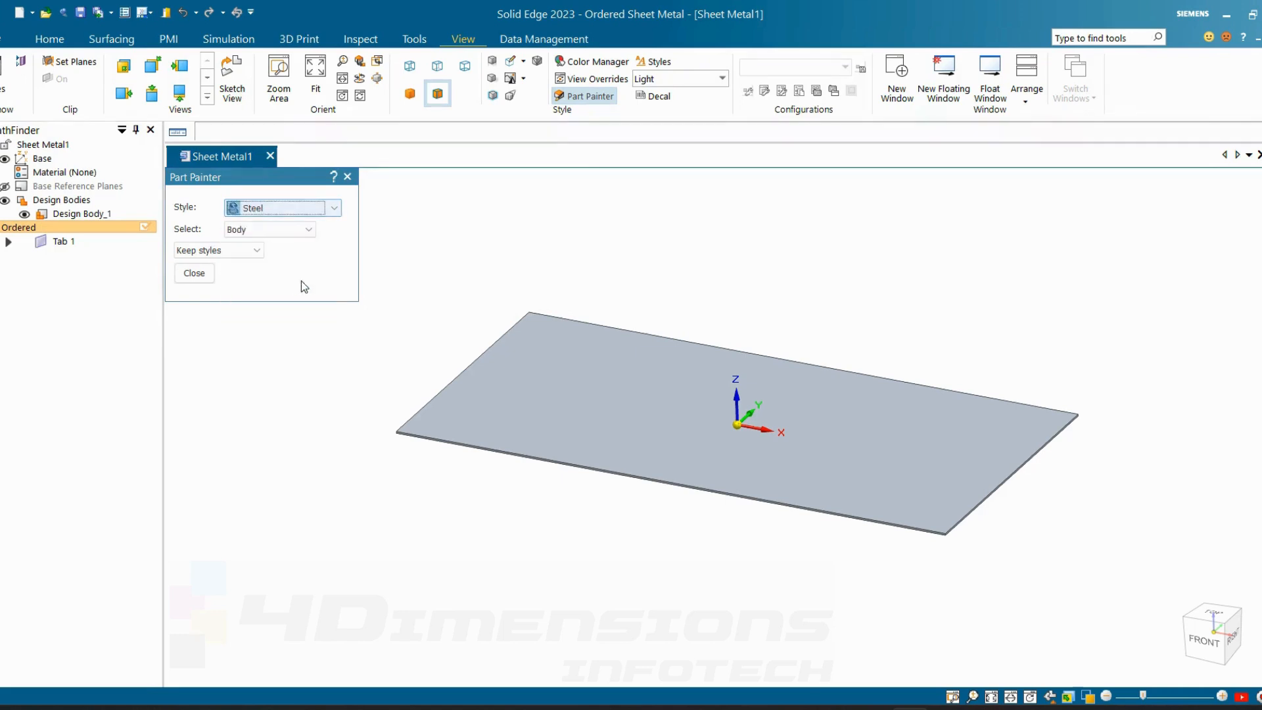
click(605, 383)
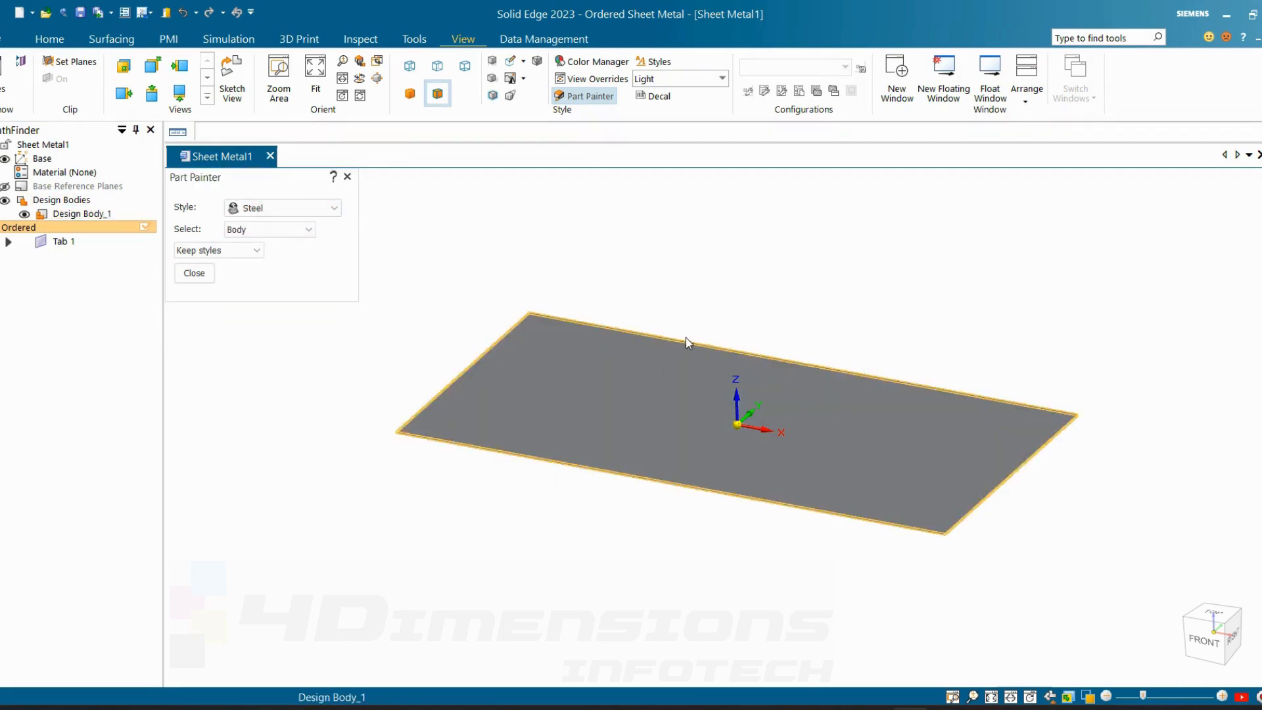
click(195, 272)
- Start a Contour Flange and place its sketch plane normal to the sheet's short +X edge at the front corner, position 0
middle_drag(560, 272, 689, 385)
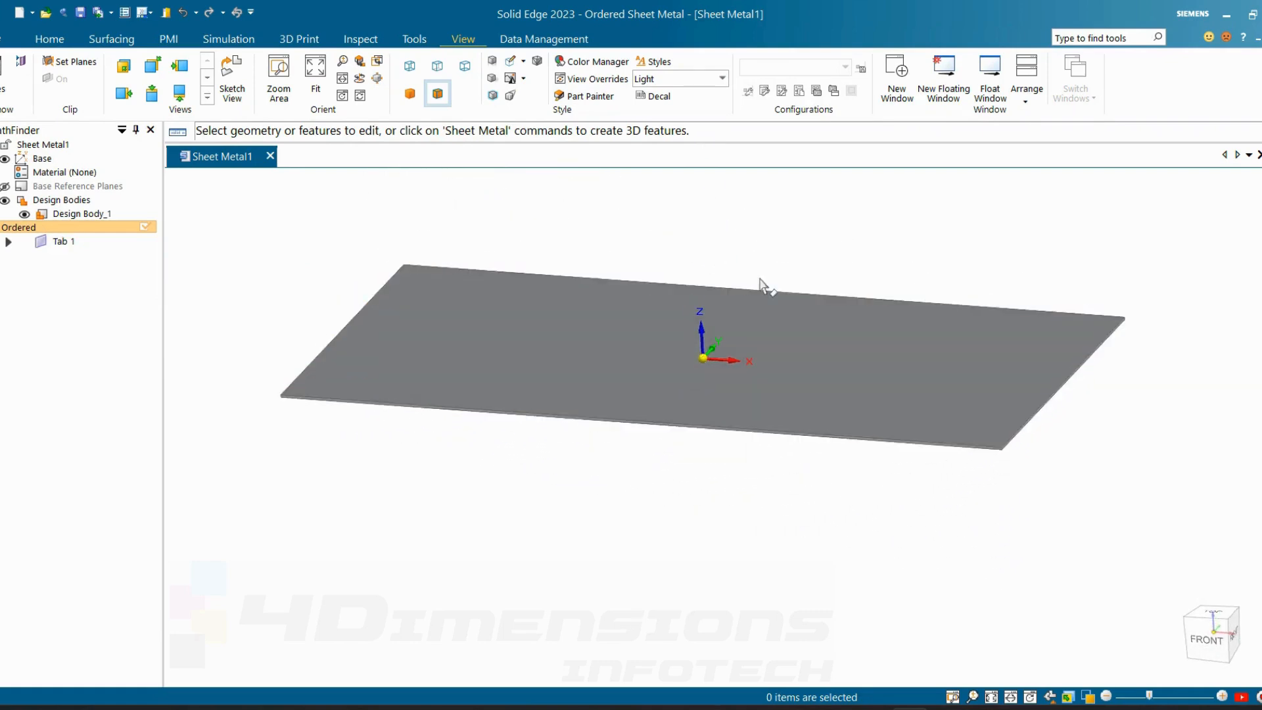
middle_drag(760, 284, 795, 282)
click(50, 39)
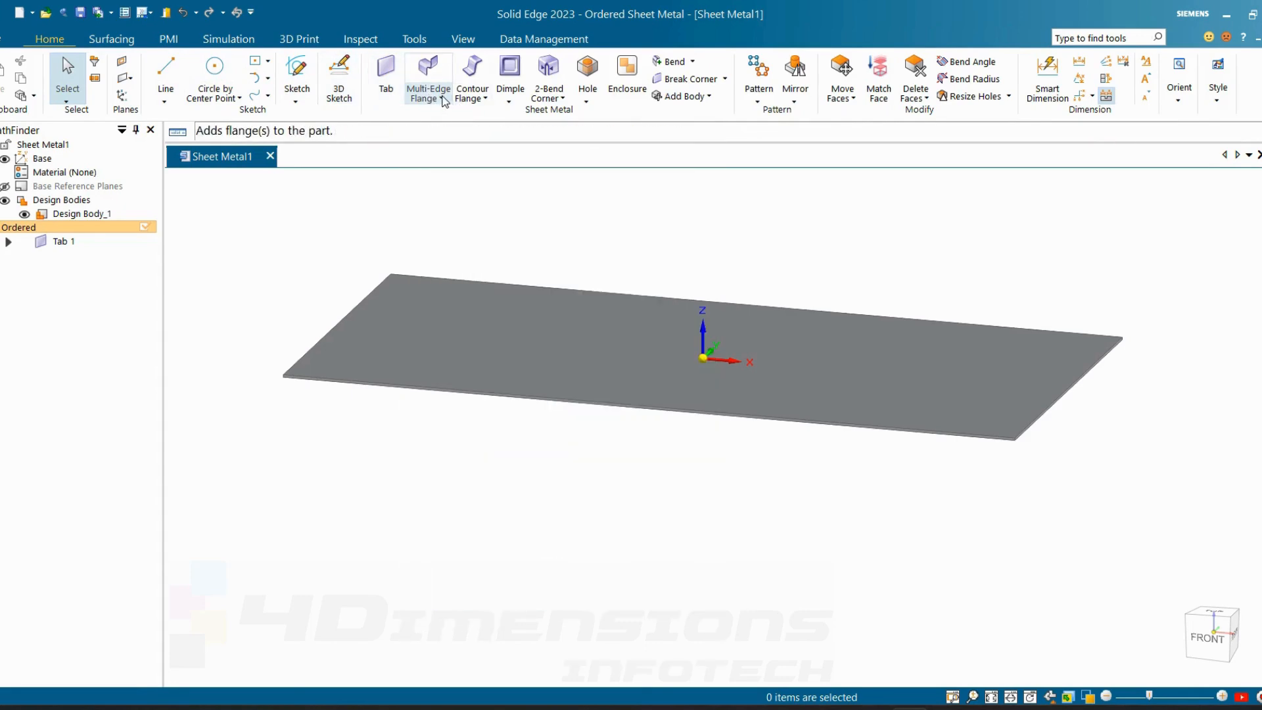
click(484, 97)
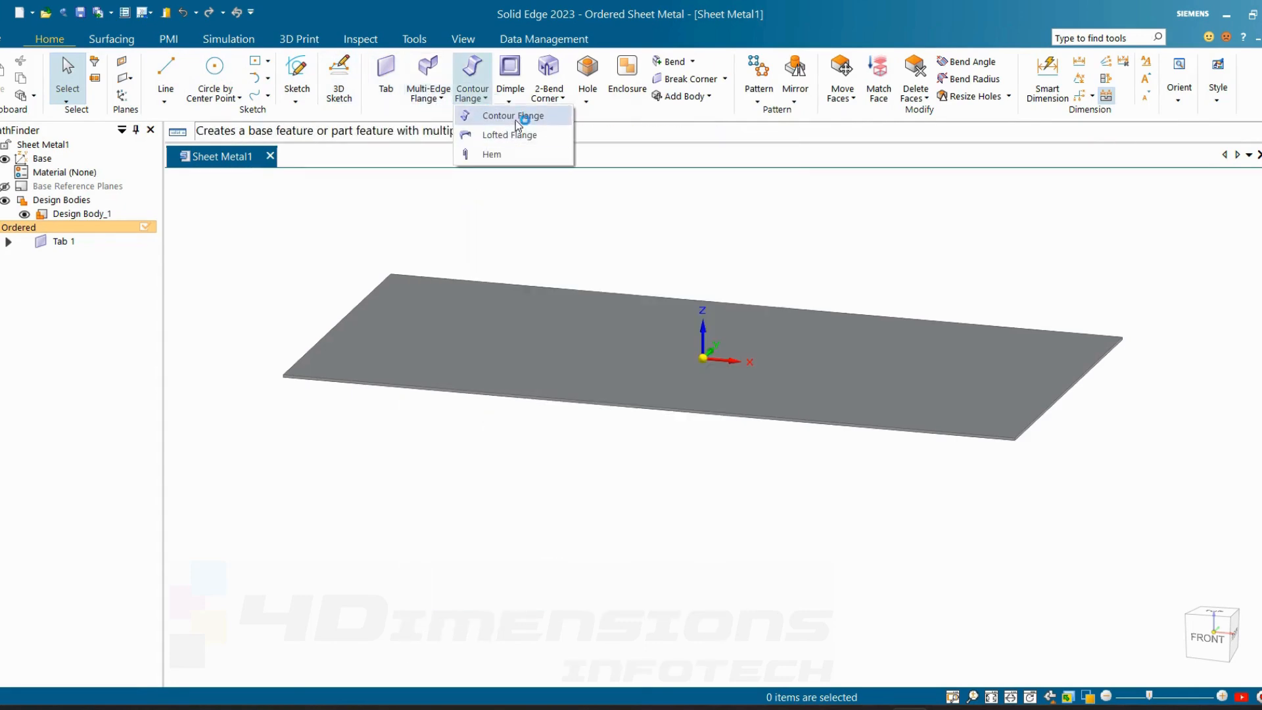
click(516, 119)
scroll(1073, 436, up, 4)
scroll(984, 418, up, 3)
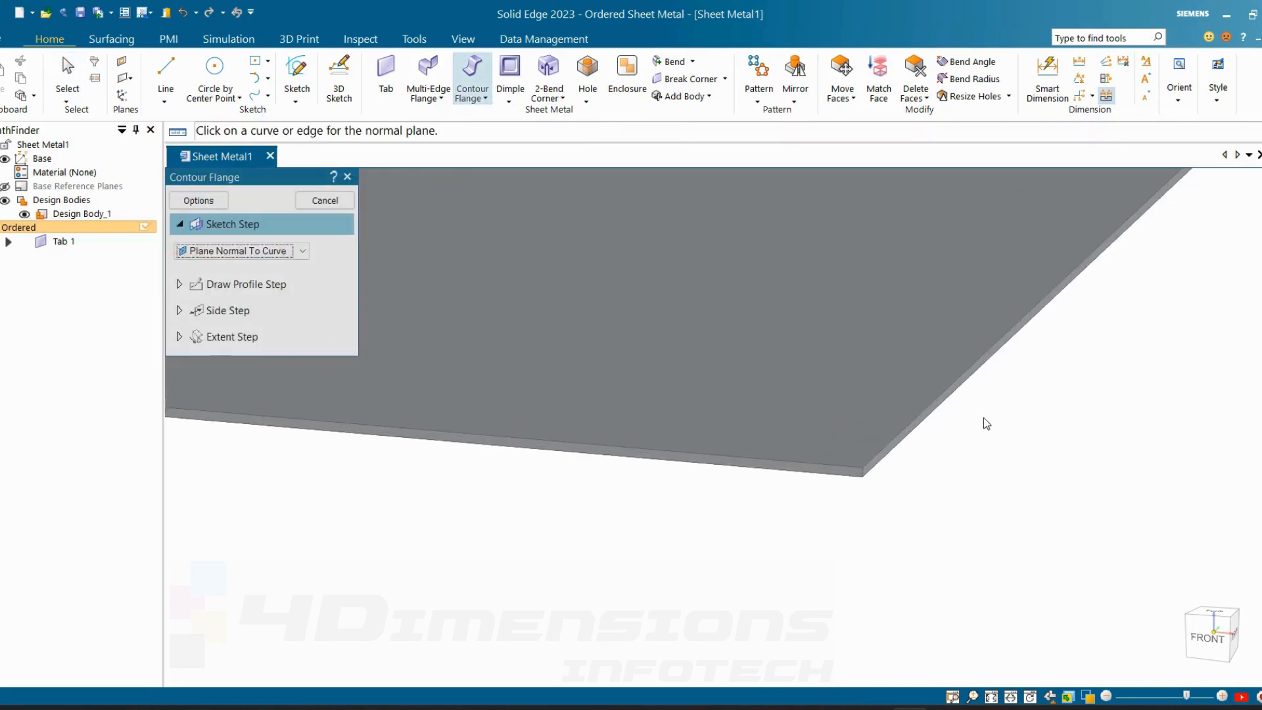
scroll(979, 425, down, 6)
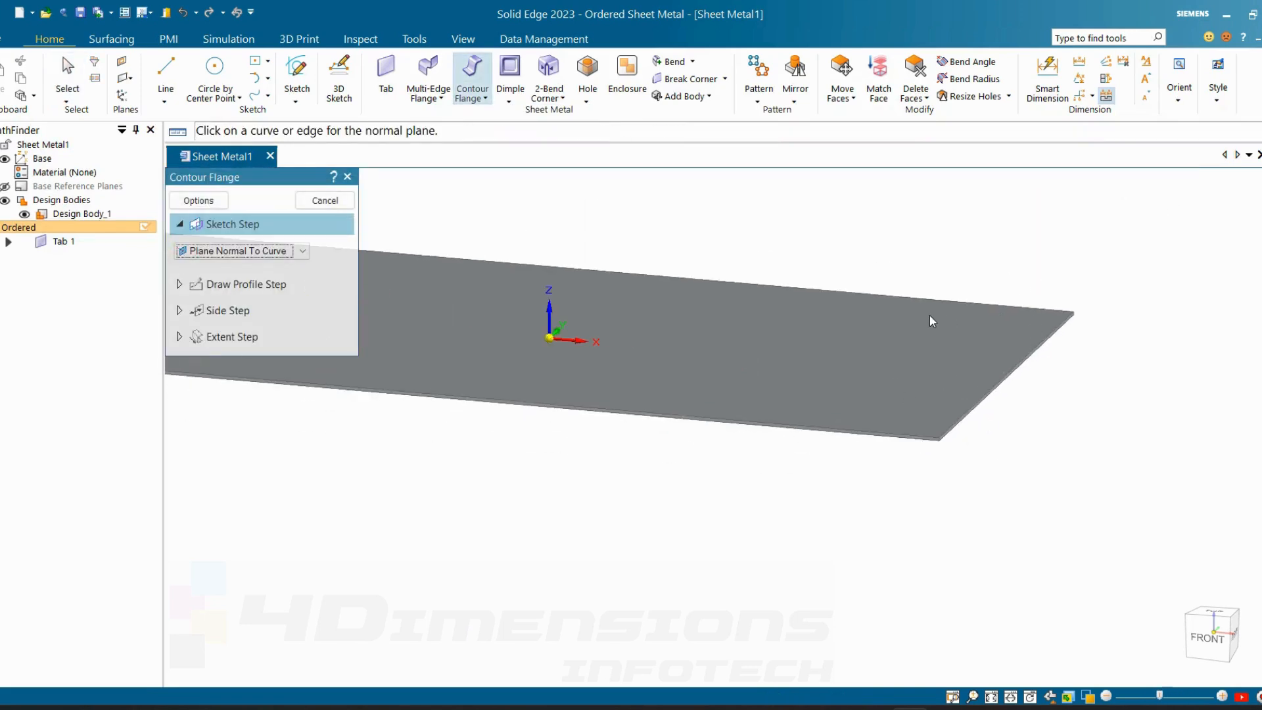
scroll(984, 293, up, 2)
scroll(985, 293, down, 4)
scroll(1004, 308, up, 2)
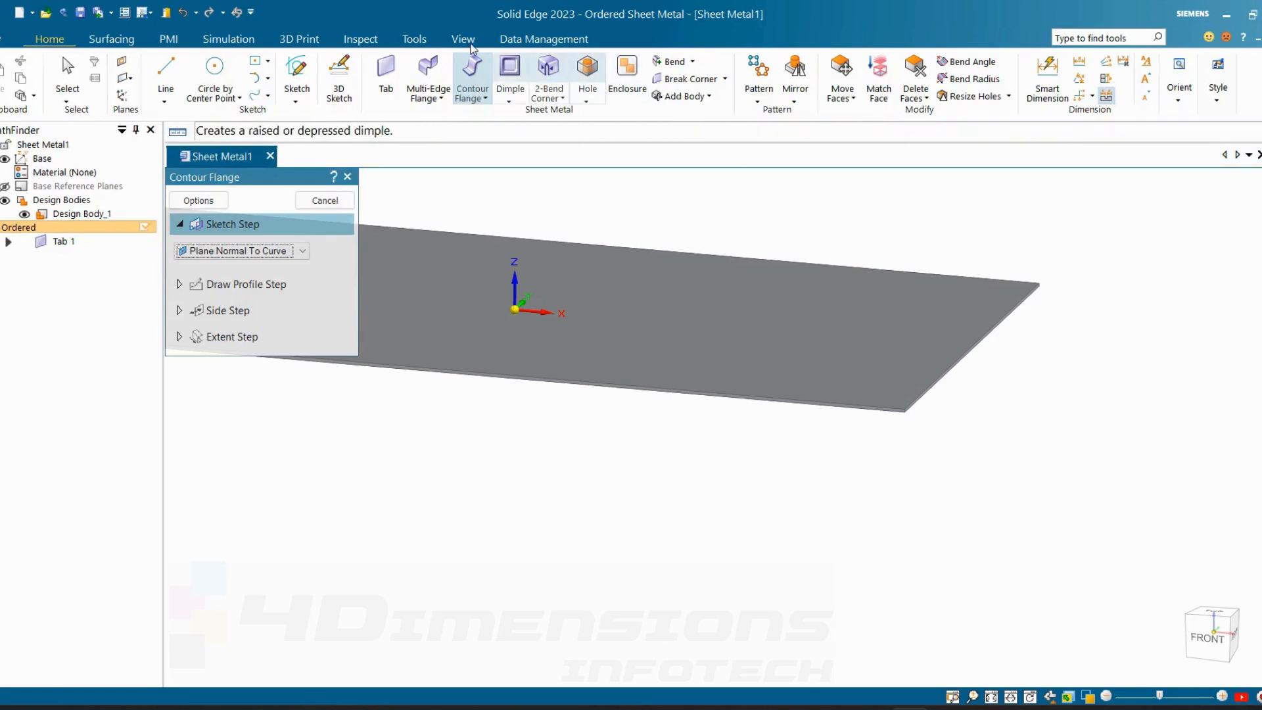
scroll(814, 246, down, 3)
scroll(774, 235, up, 3)
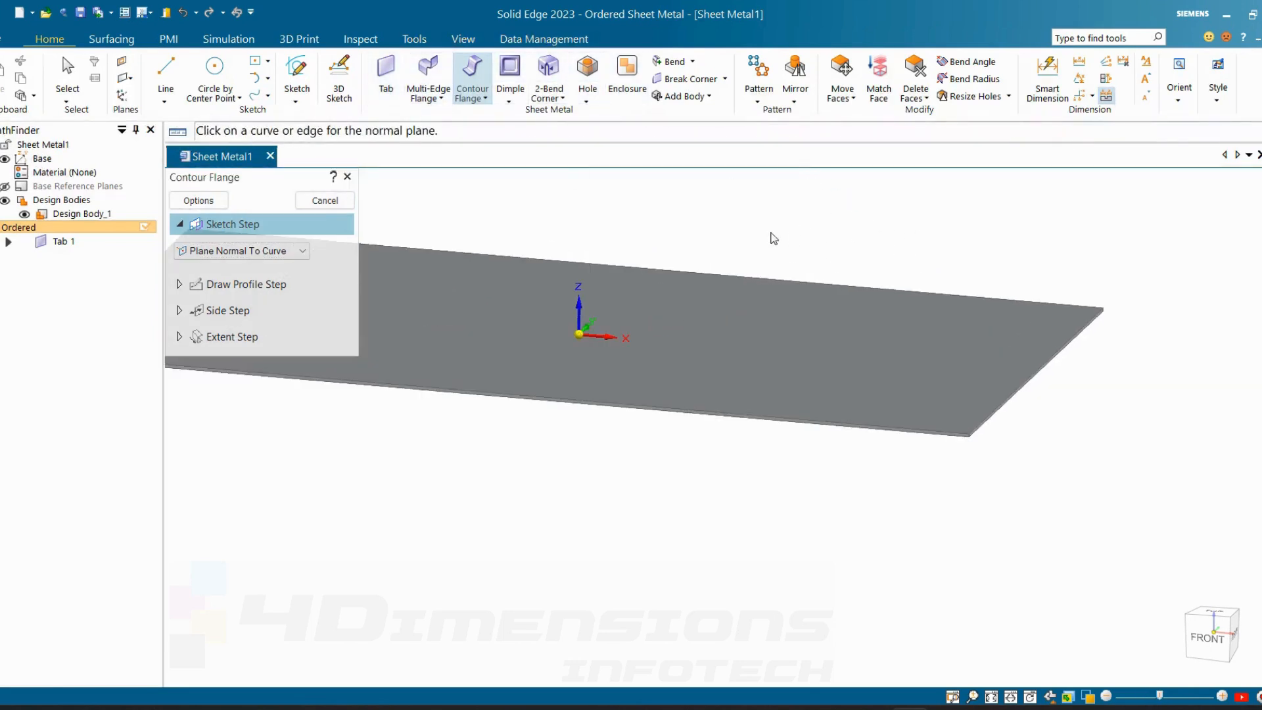
click(981, 427)
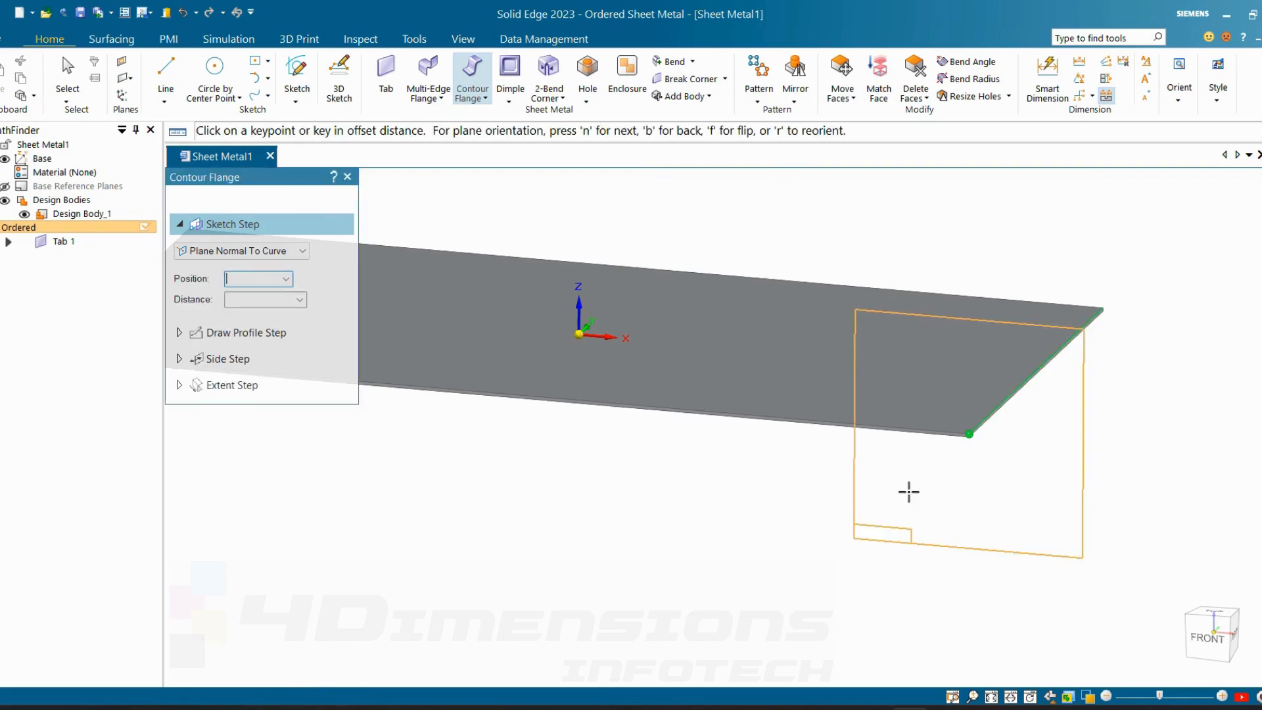
scroll(989, 460, down, 2)
scroll(1012, 428, up, 3)
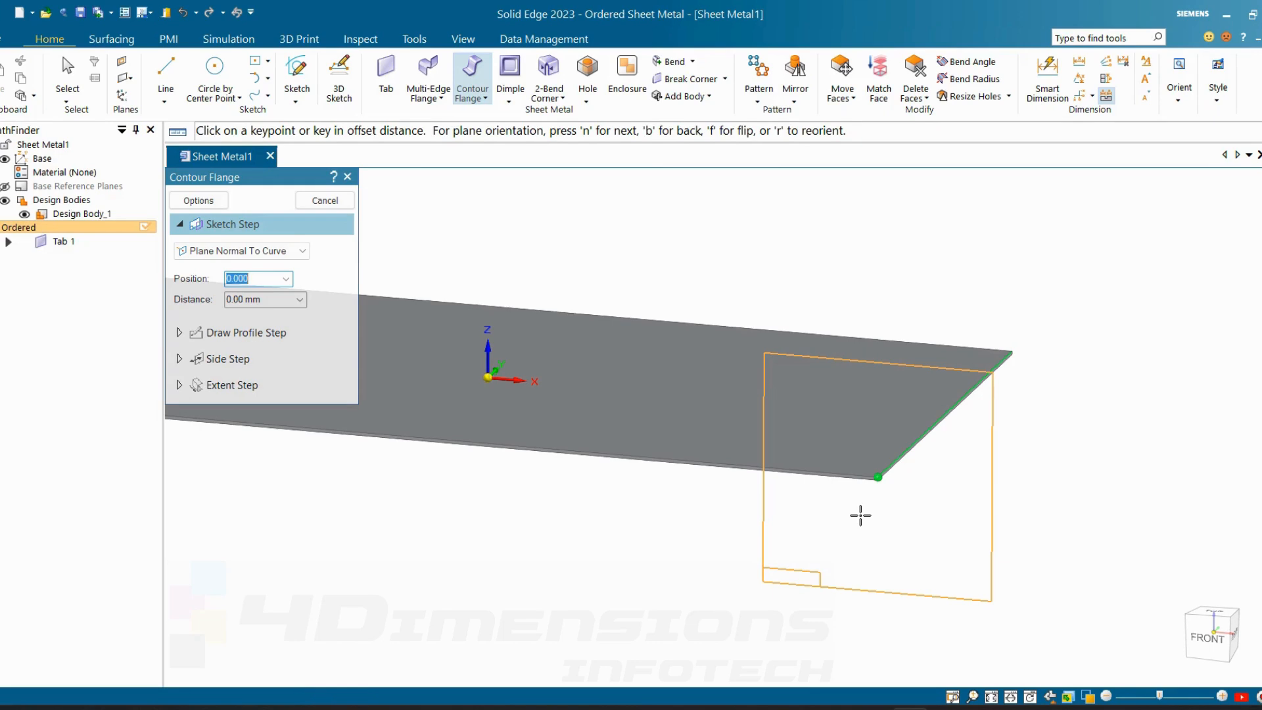
click(860, 515)
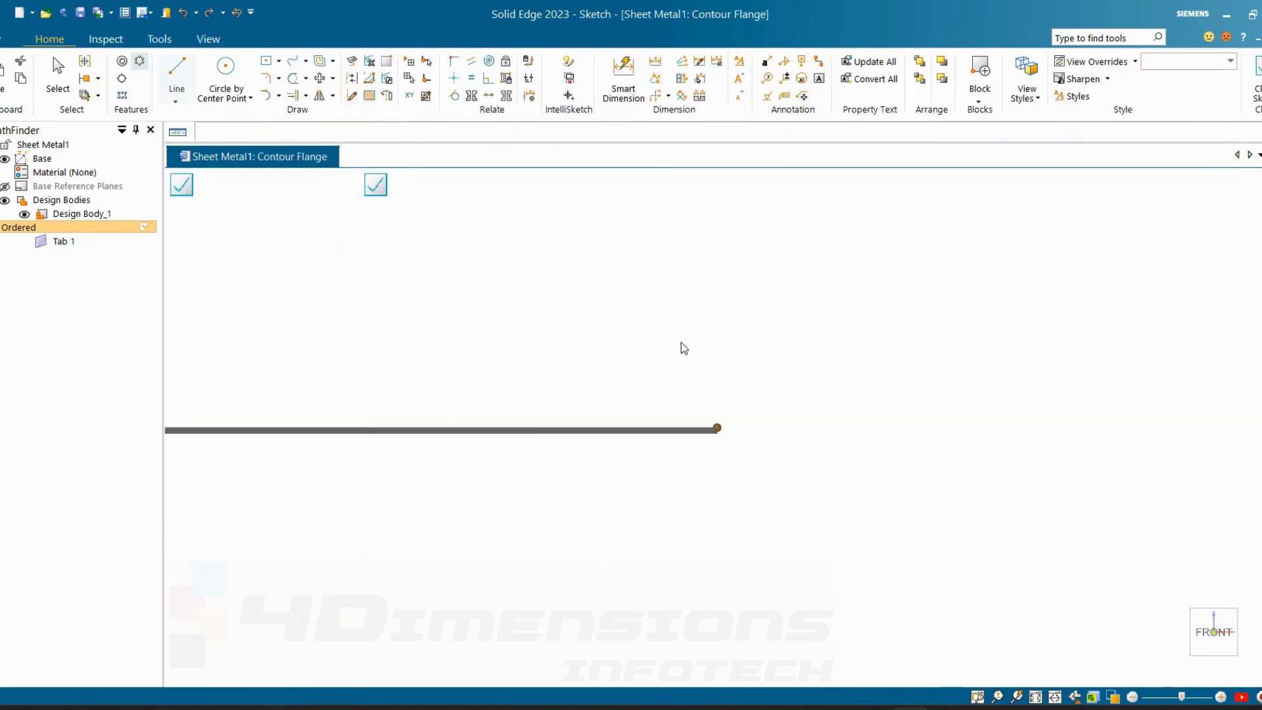
- Sketch an L-shaped flange profile up from the sheet's end with an outward lip, setting its vertical line to 100 mm and lip to 30 mm
scroll(721, 440, up, 3)
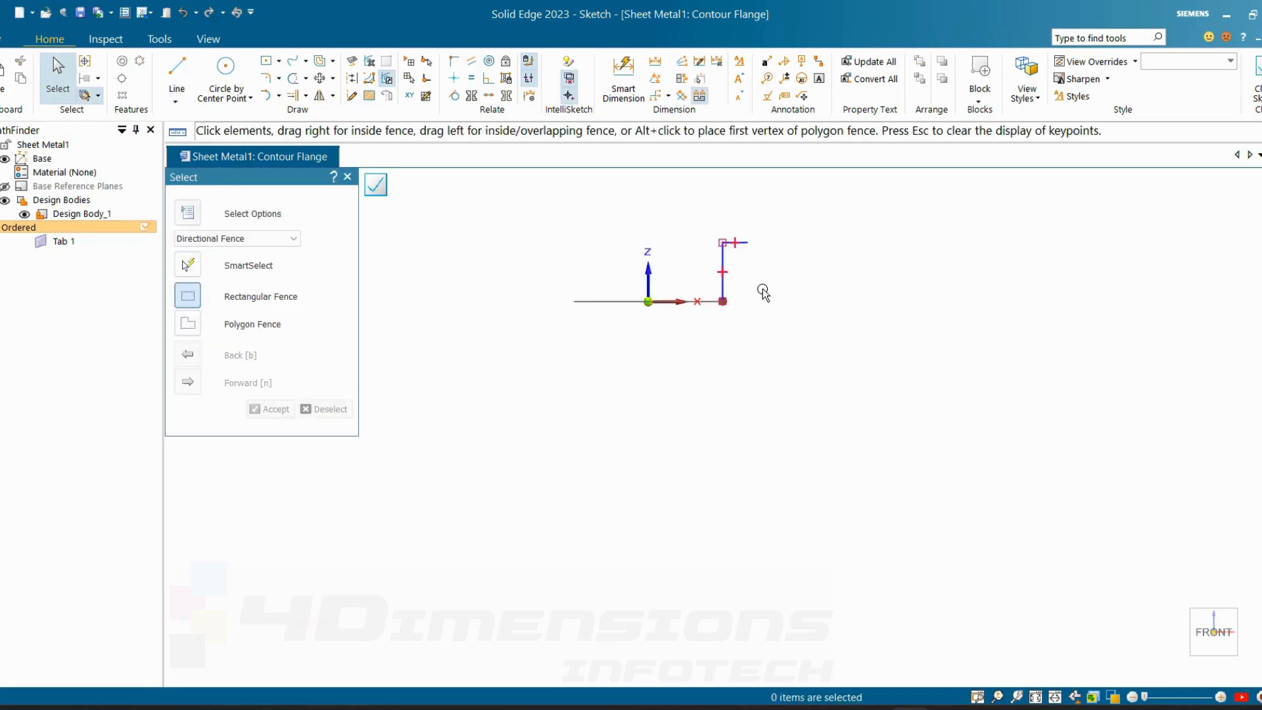
scroll(716, 329, up, 2)
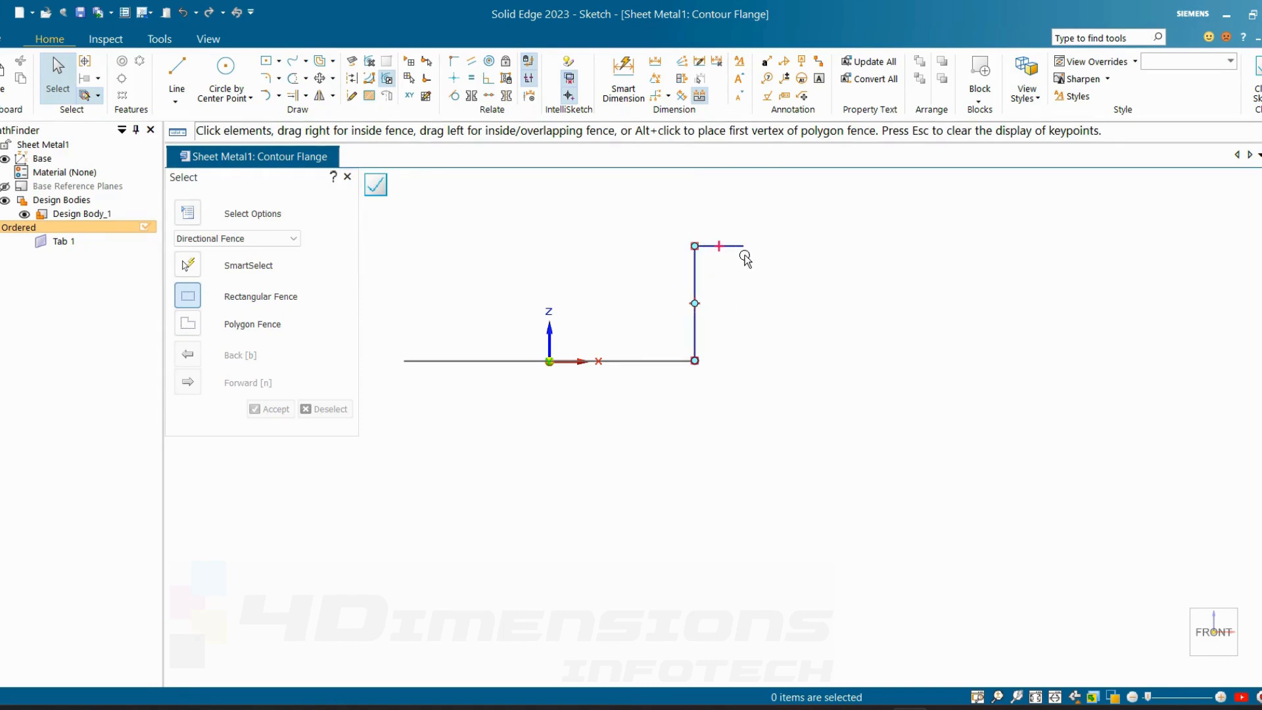
click(623, 78)
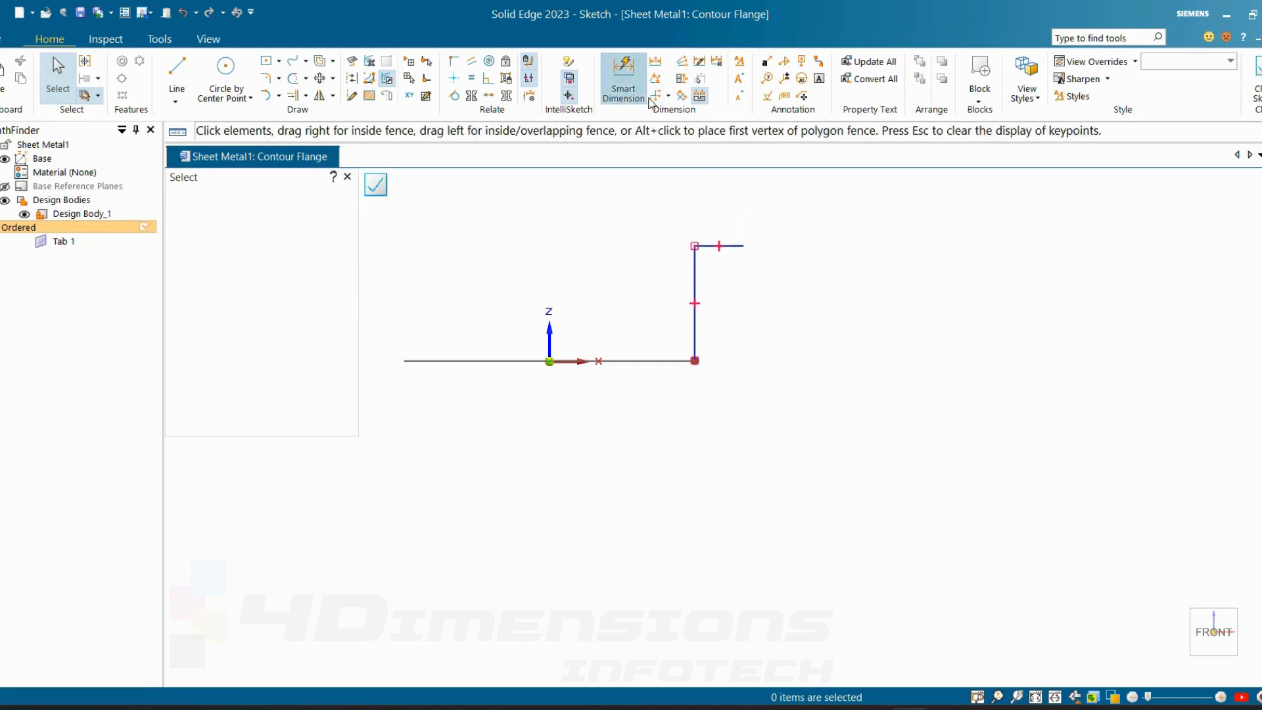
click(750, 309)
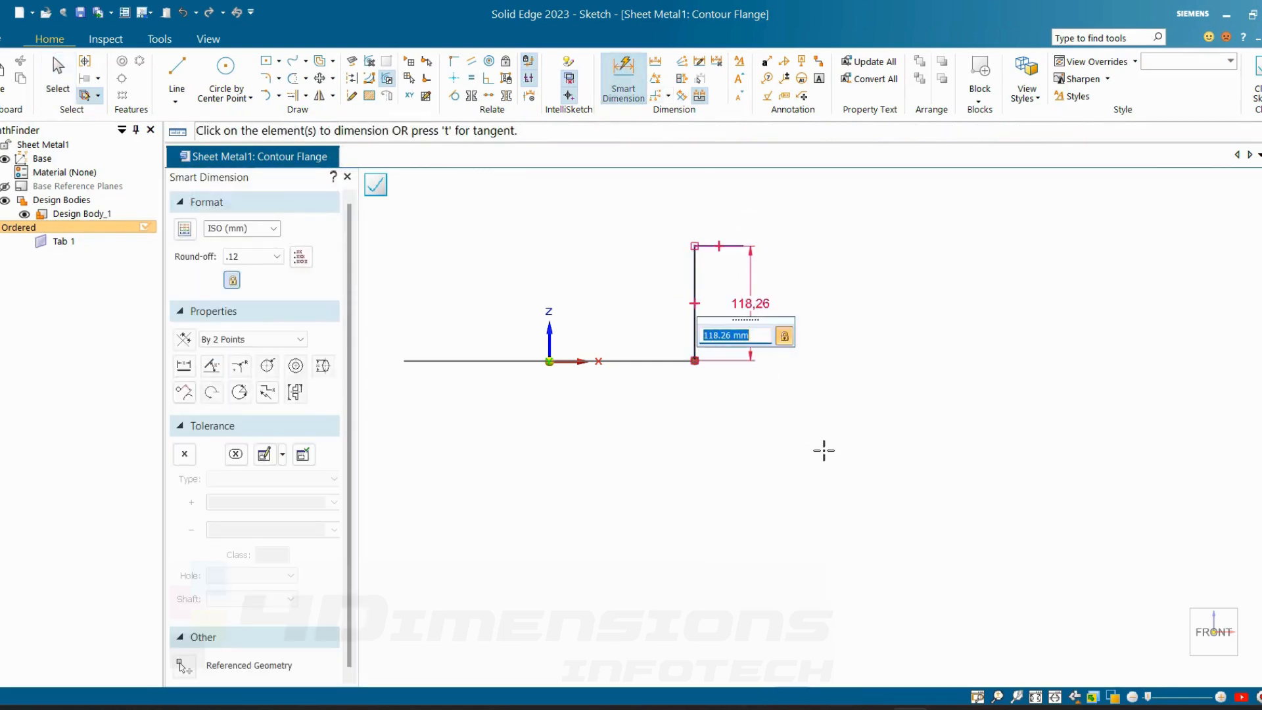
key(Return)
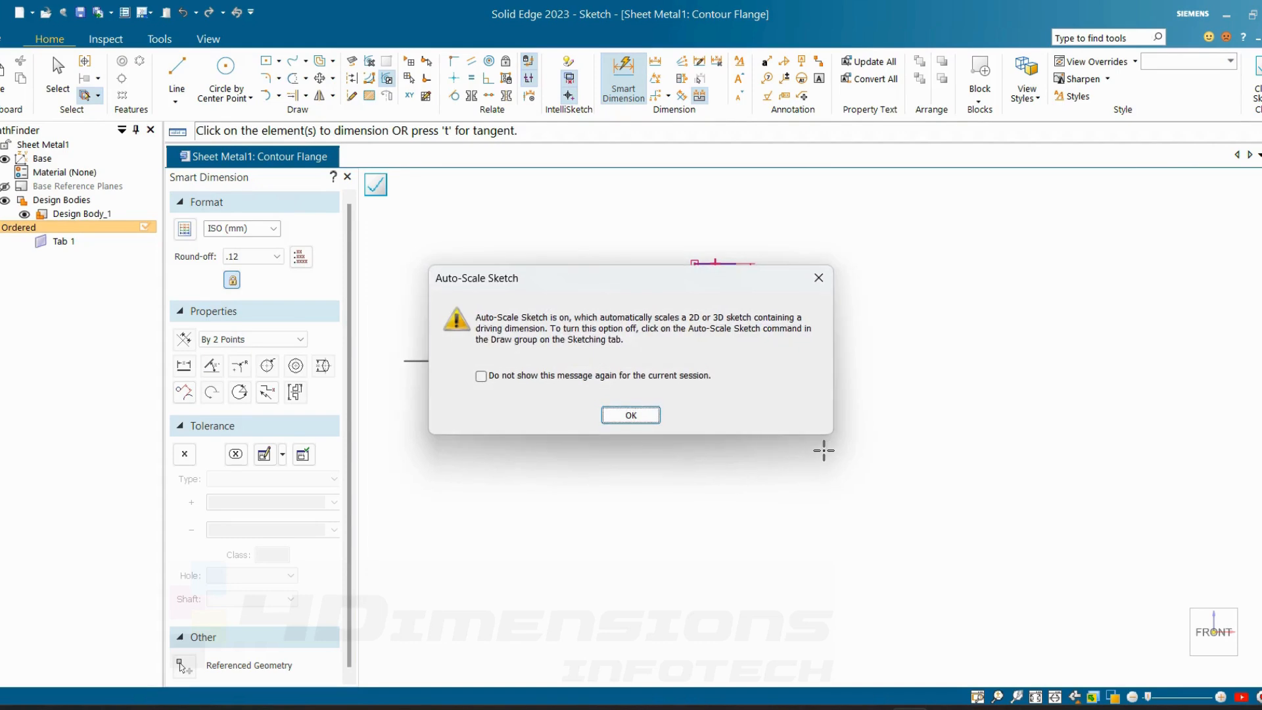
click(483, 375)
click(634, 416)
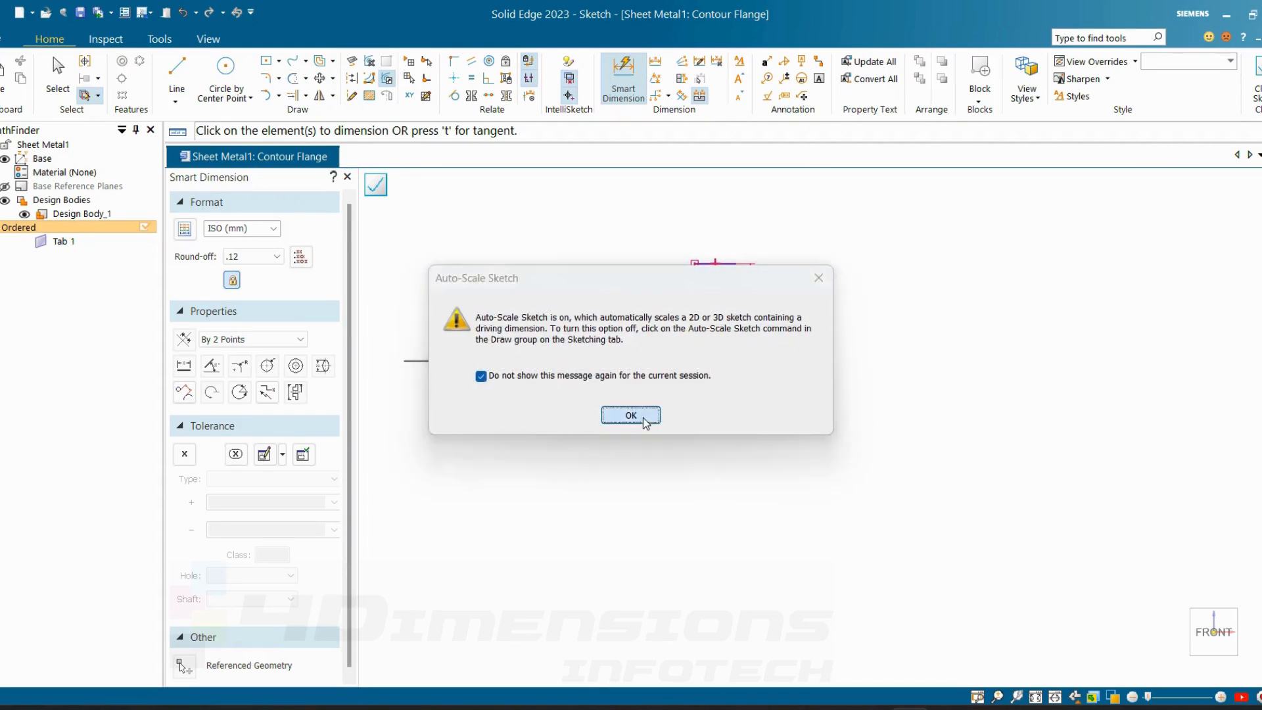
click(730, 263)
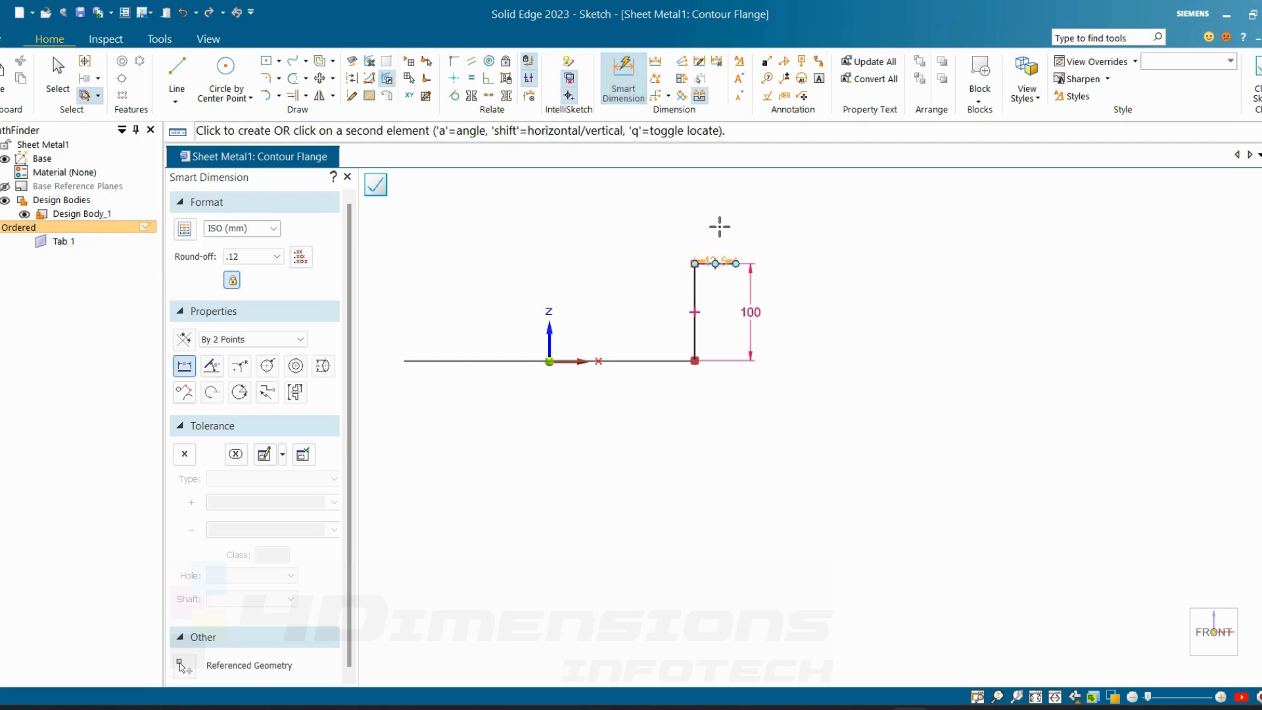
click(720, 227)
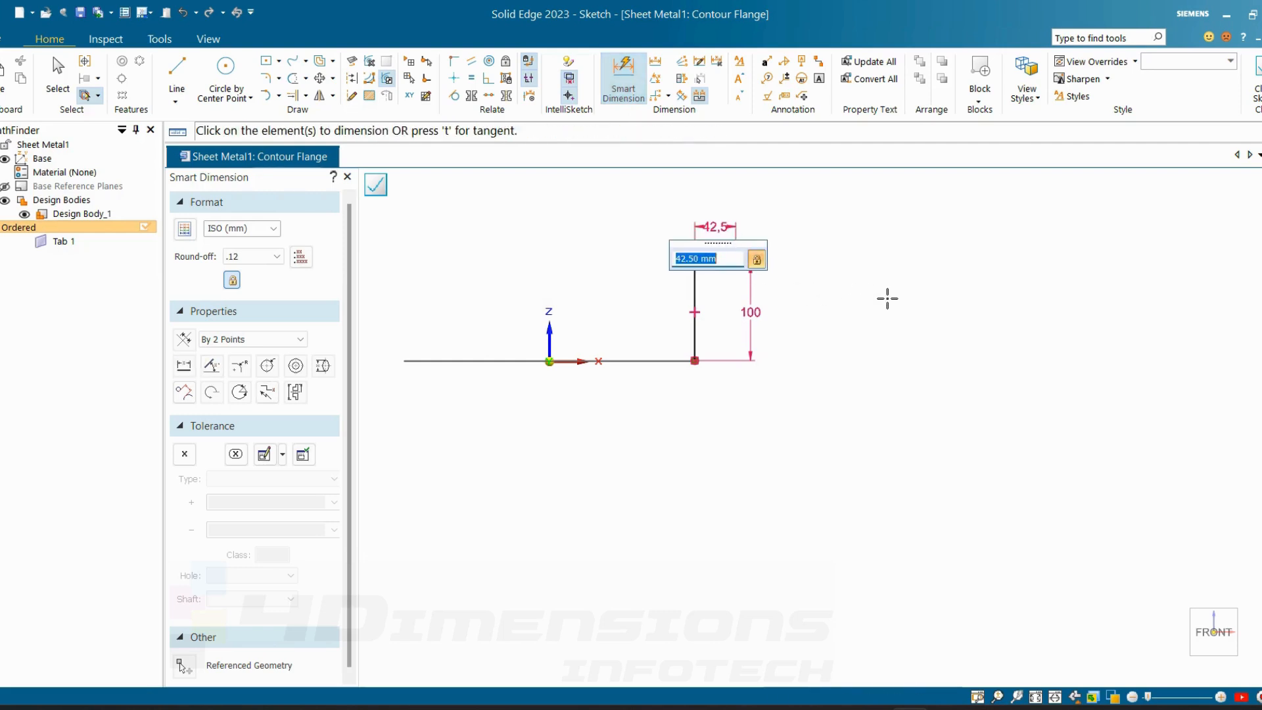
key(Return)
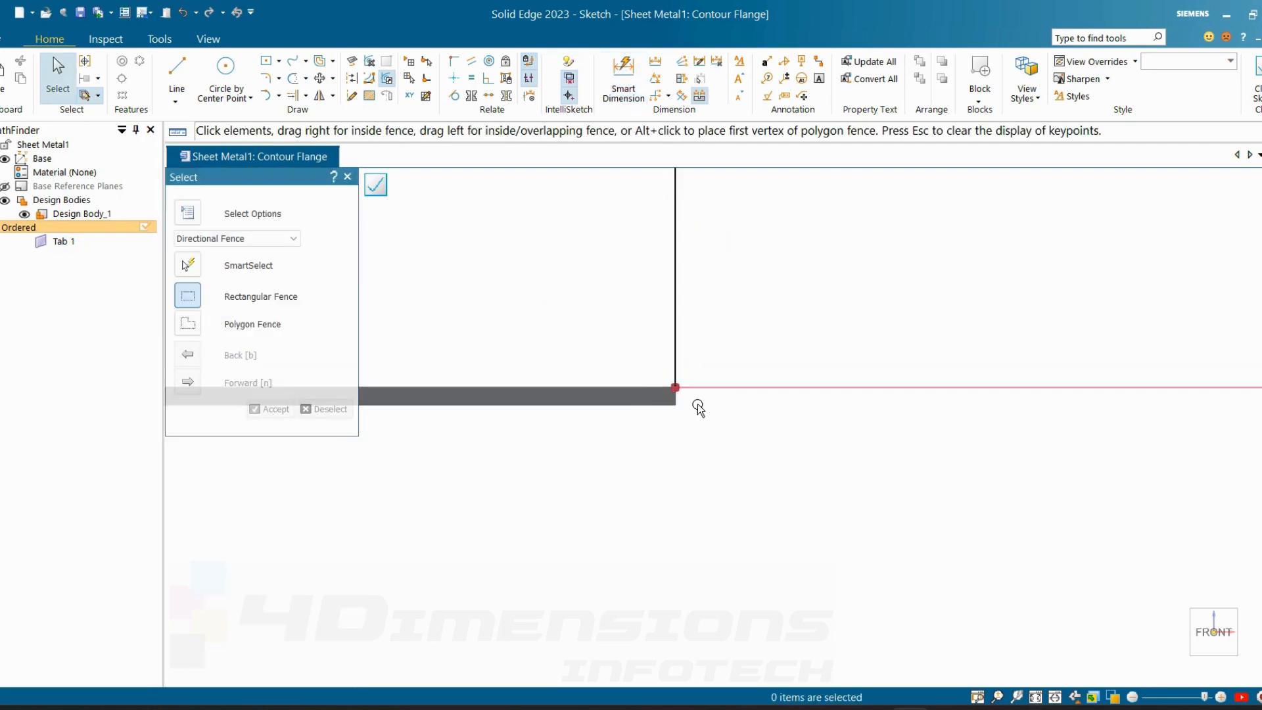
- Delete the vertical profile line's 100 mm height dimension
scroll(699, 405, down, 3)
scroll(704, 389, up, 6)
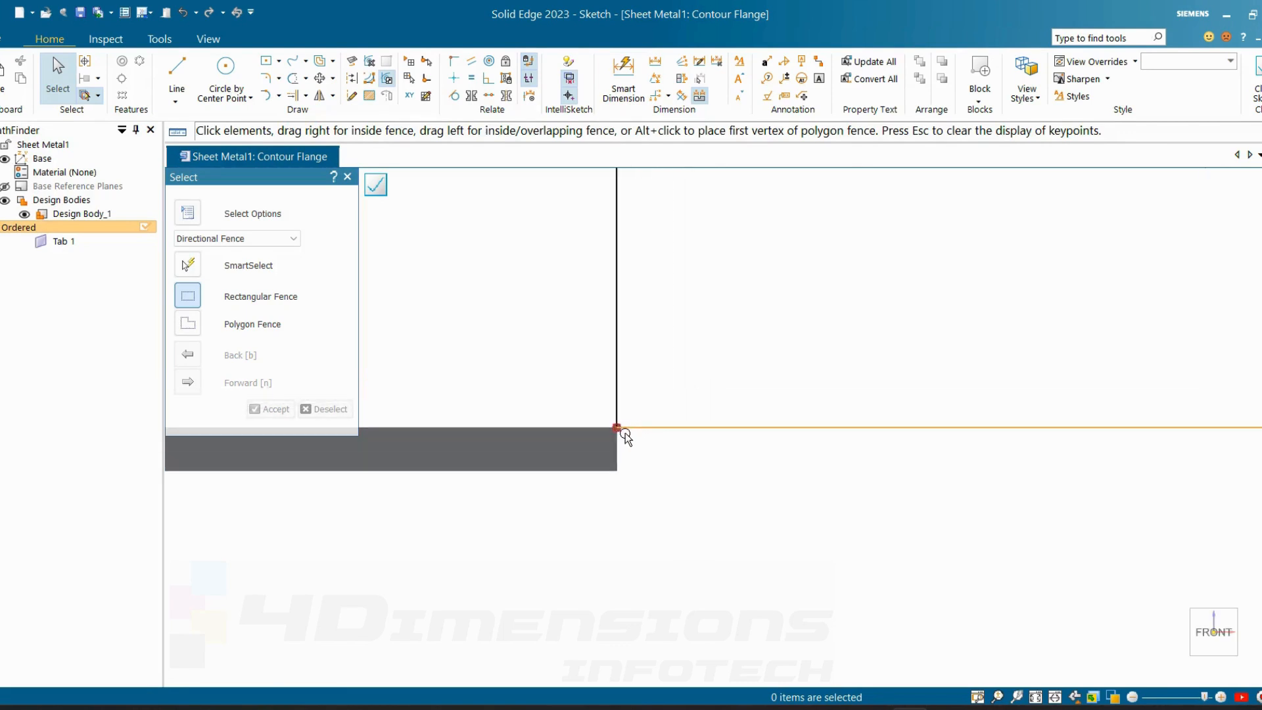
scroll(625, 432, down, 2)
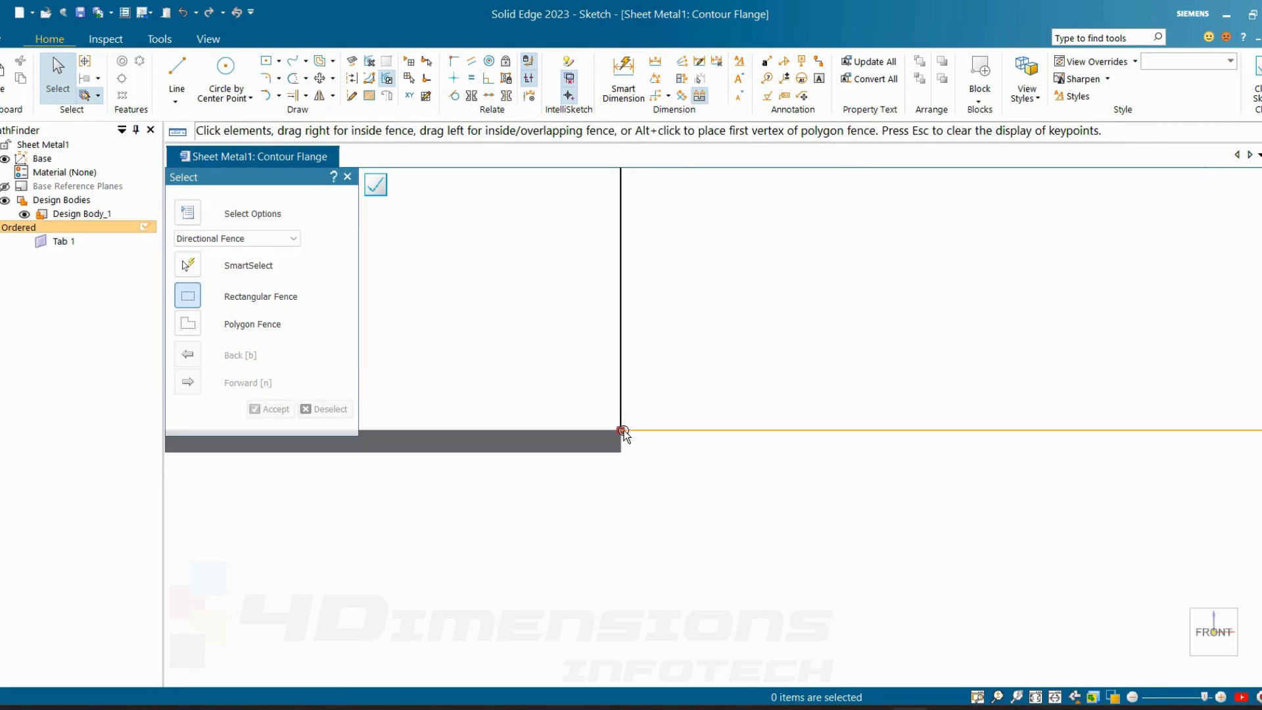
scroll(826, 518, down, 3)
click(938, 416)
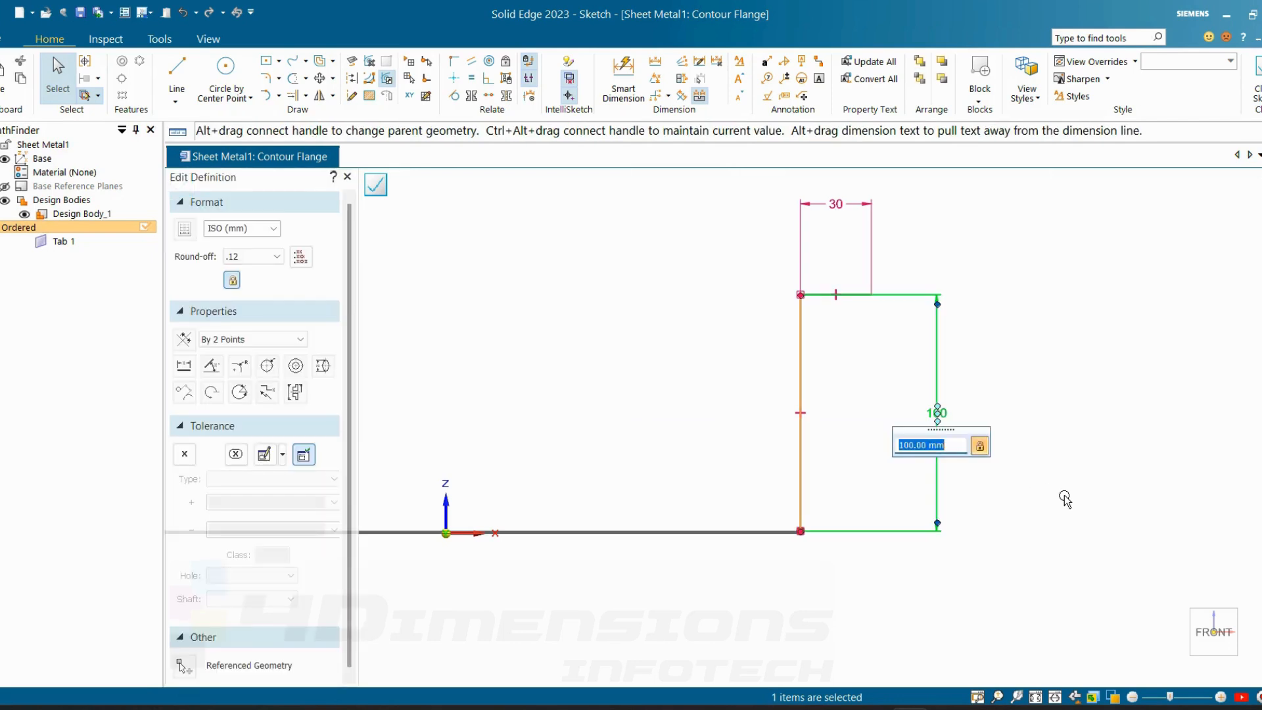
key(Delete)
key(Delete)
- Dimension the profile's overall height from the sheet's bottom face to the lip line and set it to 100 mm
click(623, 79)
click(830, 295)
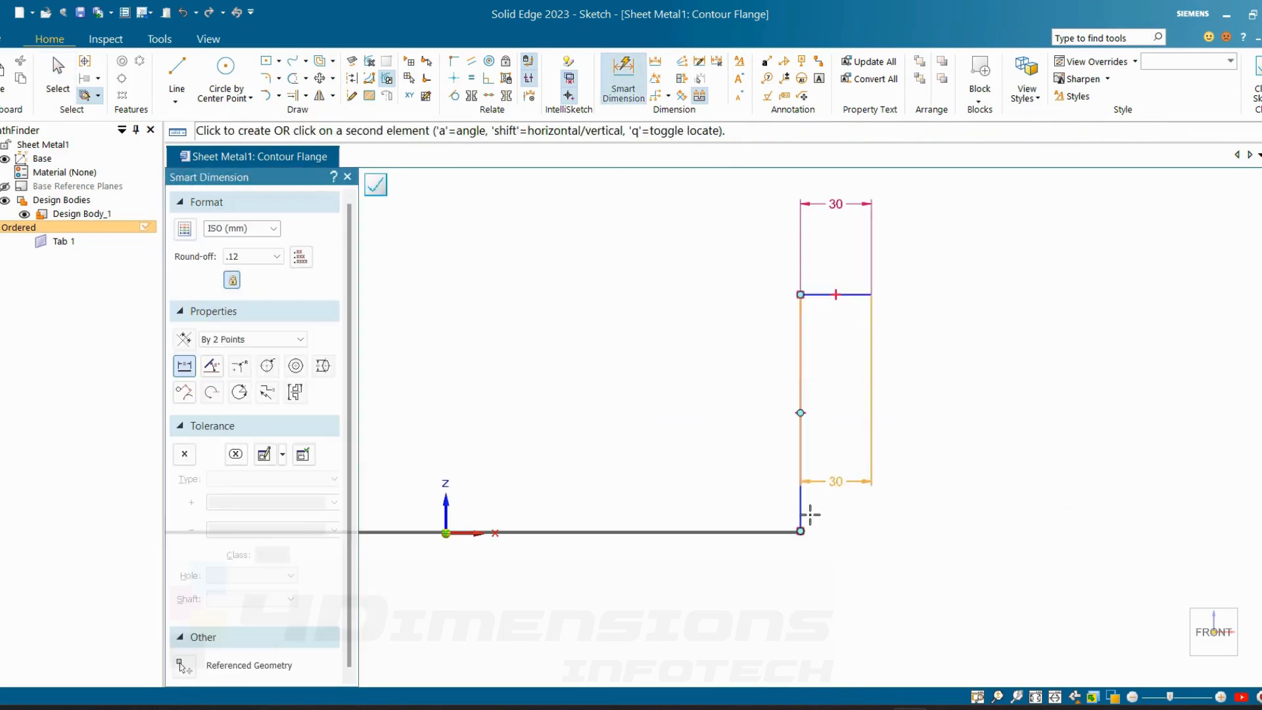
scroll(808, 517, up, 4)
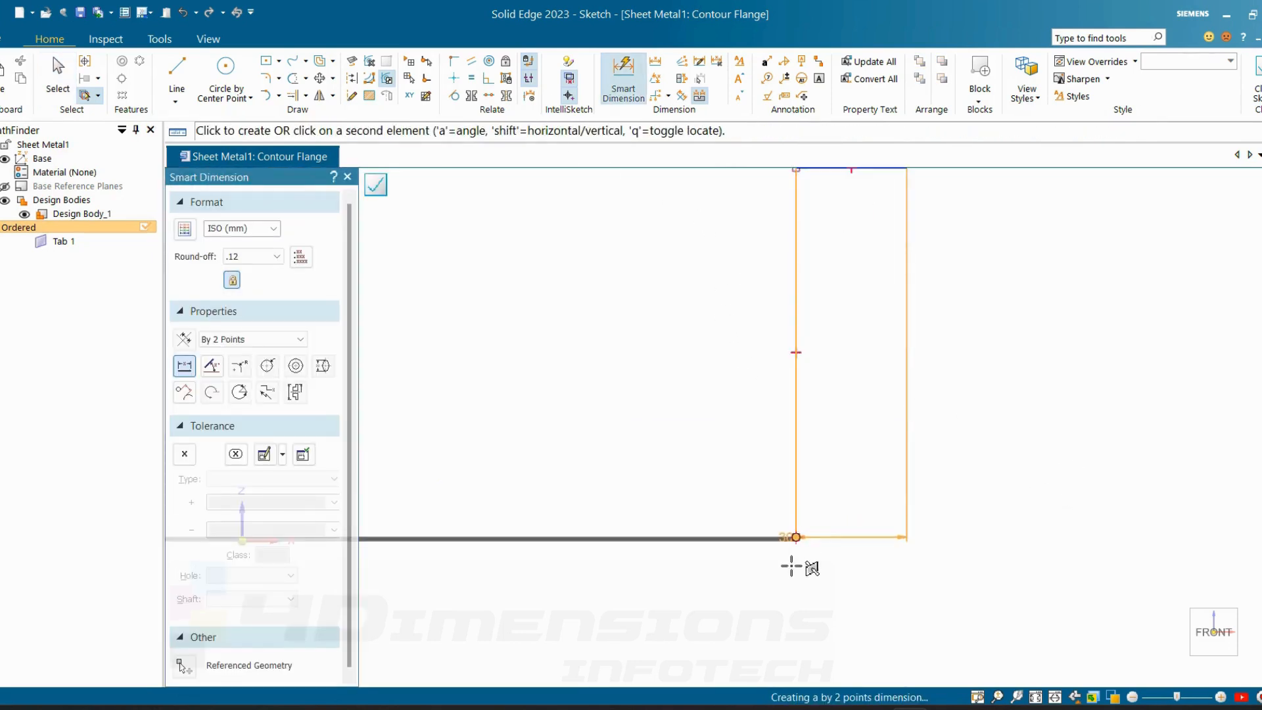
click(785, 486)
click(895, 414)
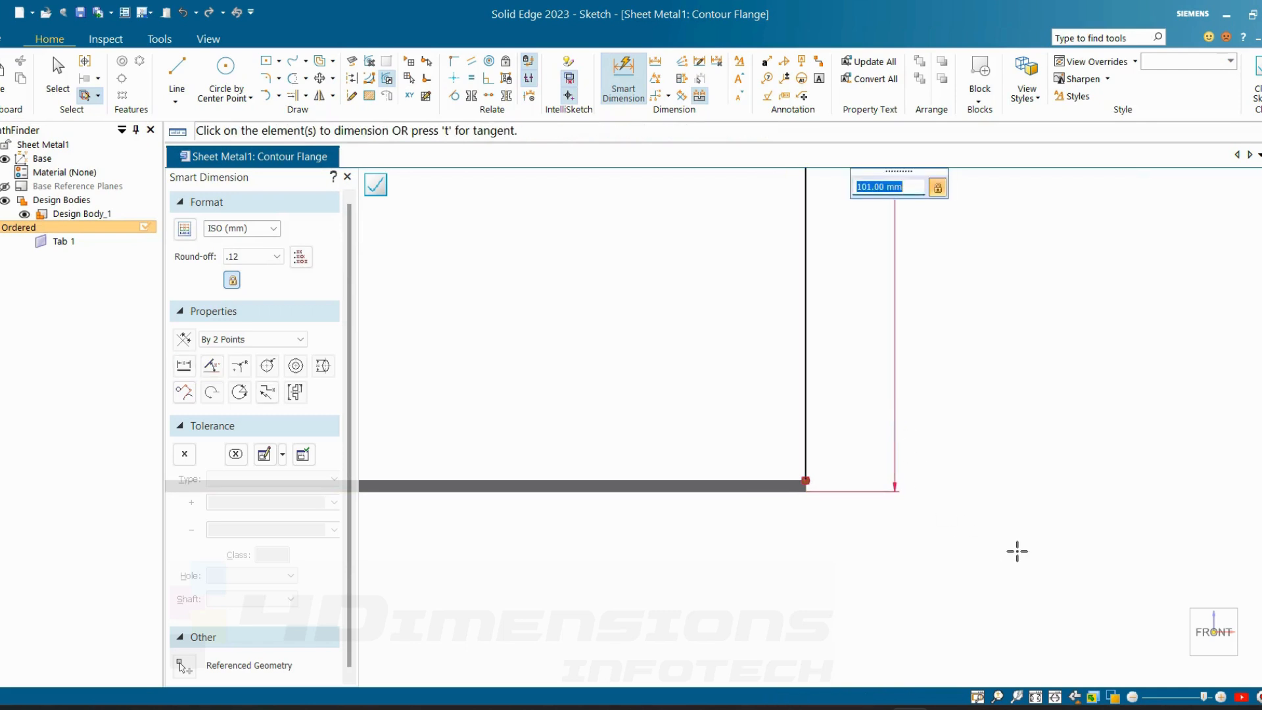
text(100)
key(Return)
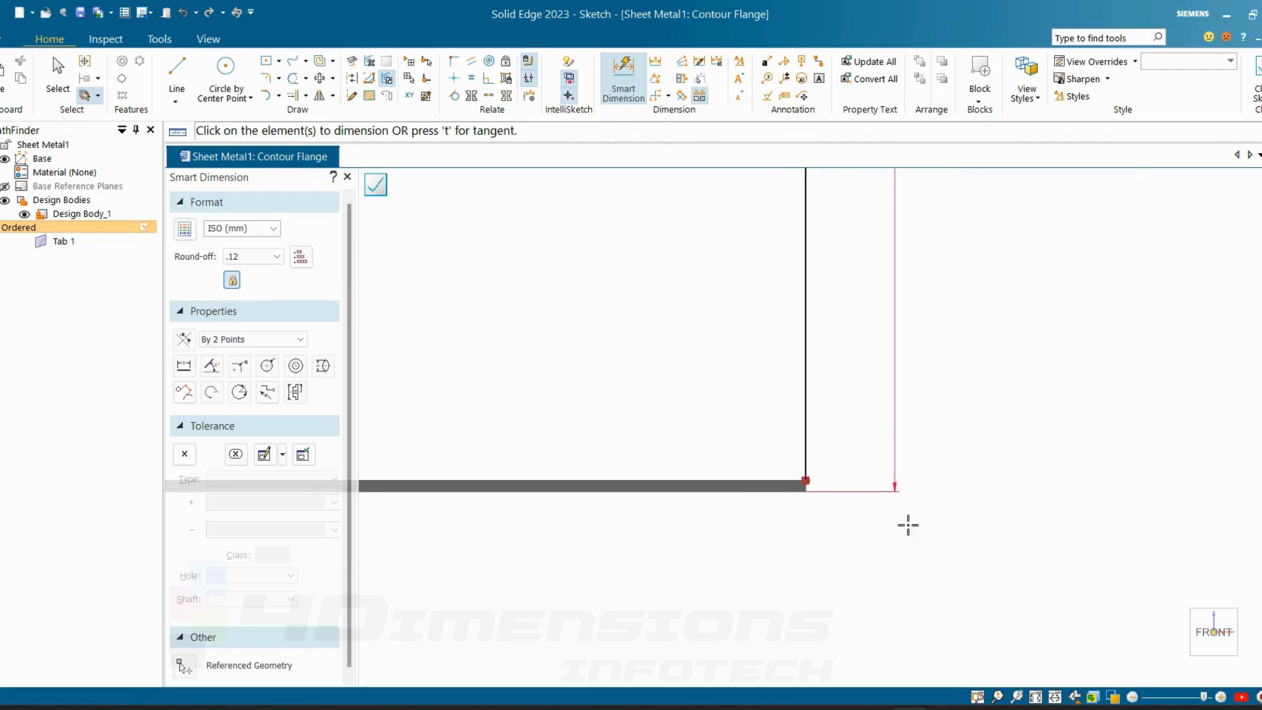
key(Escape)
scroll(966, 437, down, 3)
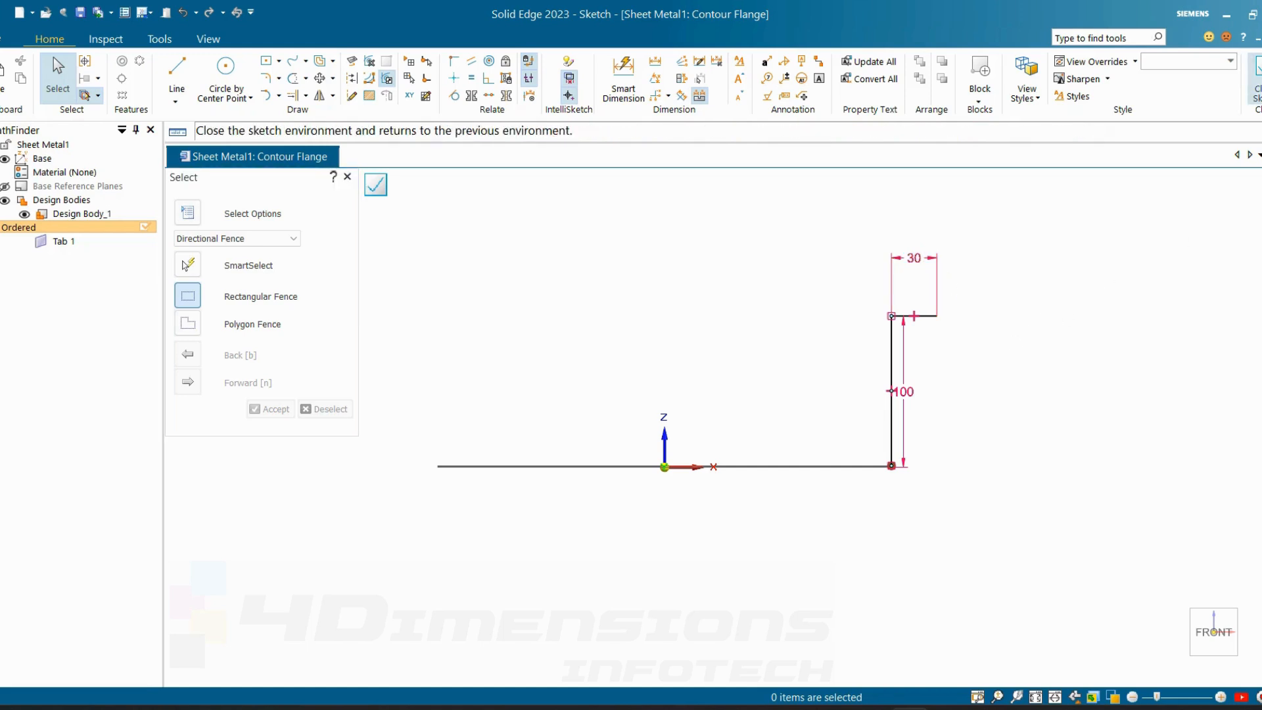
- Close the profile and finish the contour flange with a Chain extent around all four edges of the base sheet
click(376, 185)
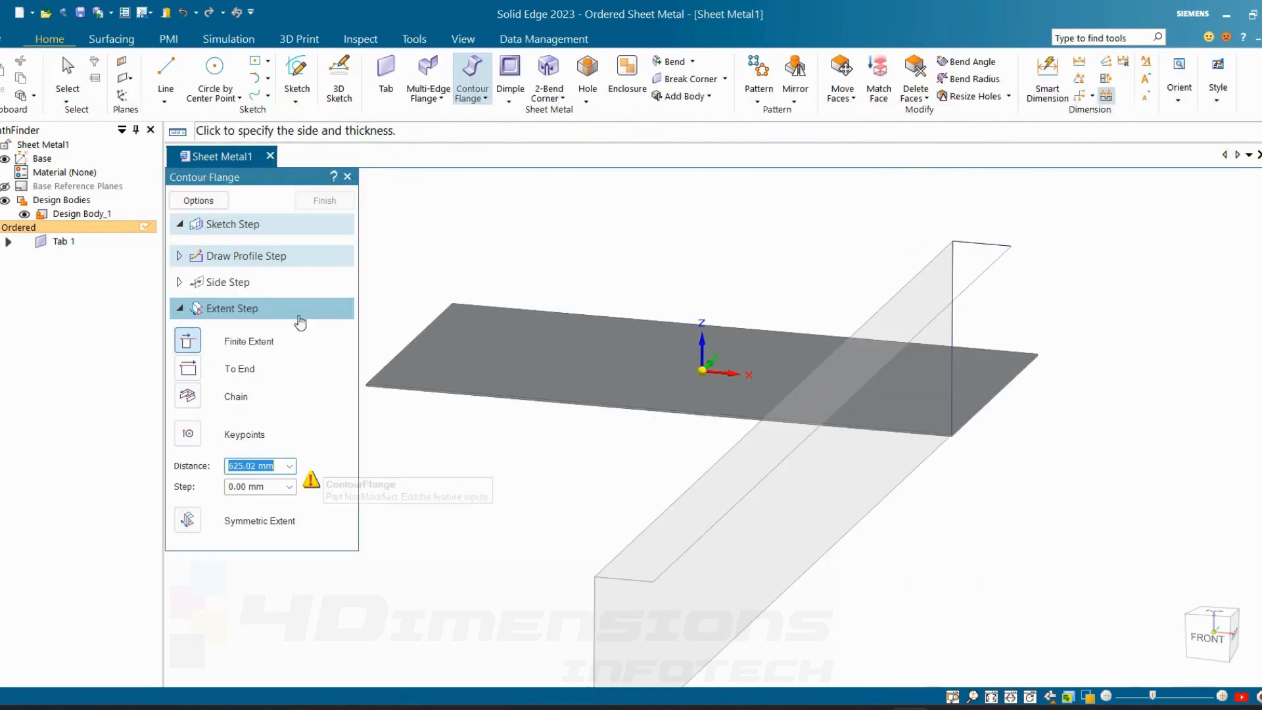
click(187, 395)
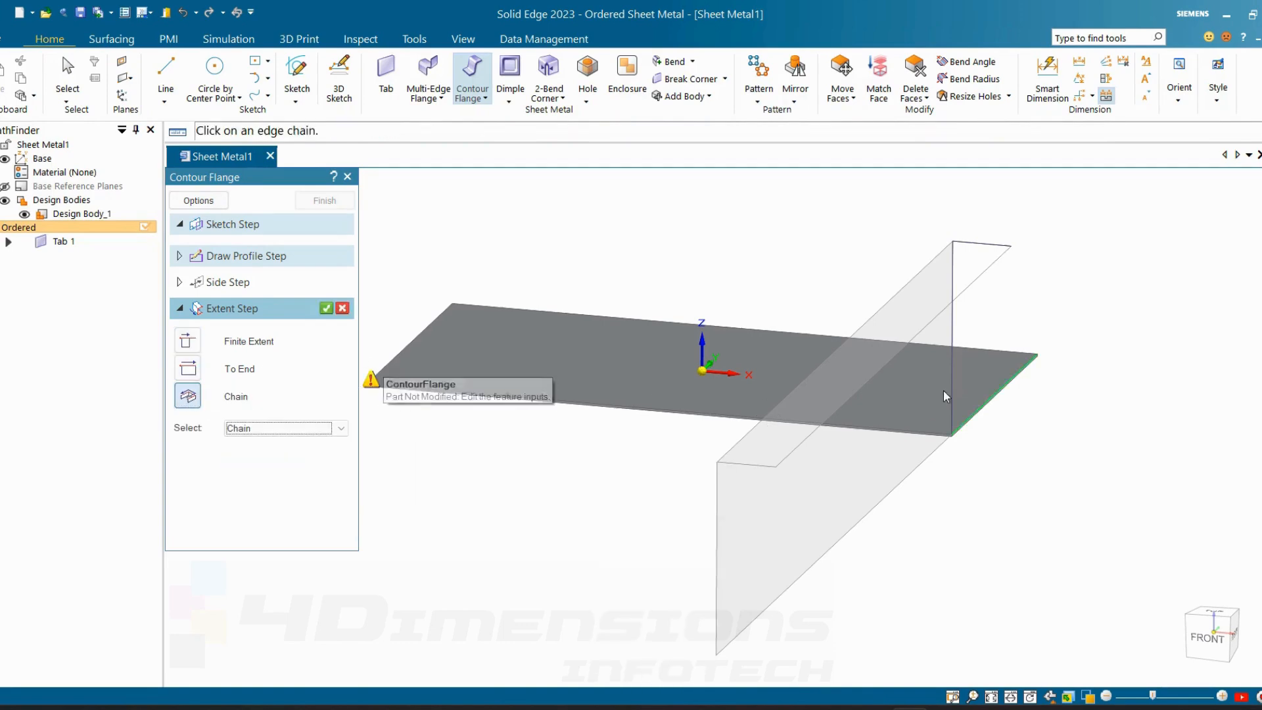
click(990, 352)
middle_drag(990, 352, 899, 300)
scroll(835, 261, up, 3)
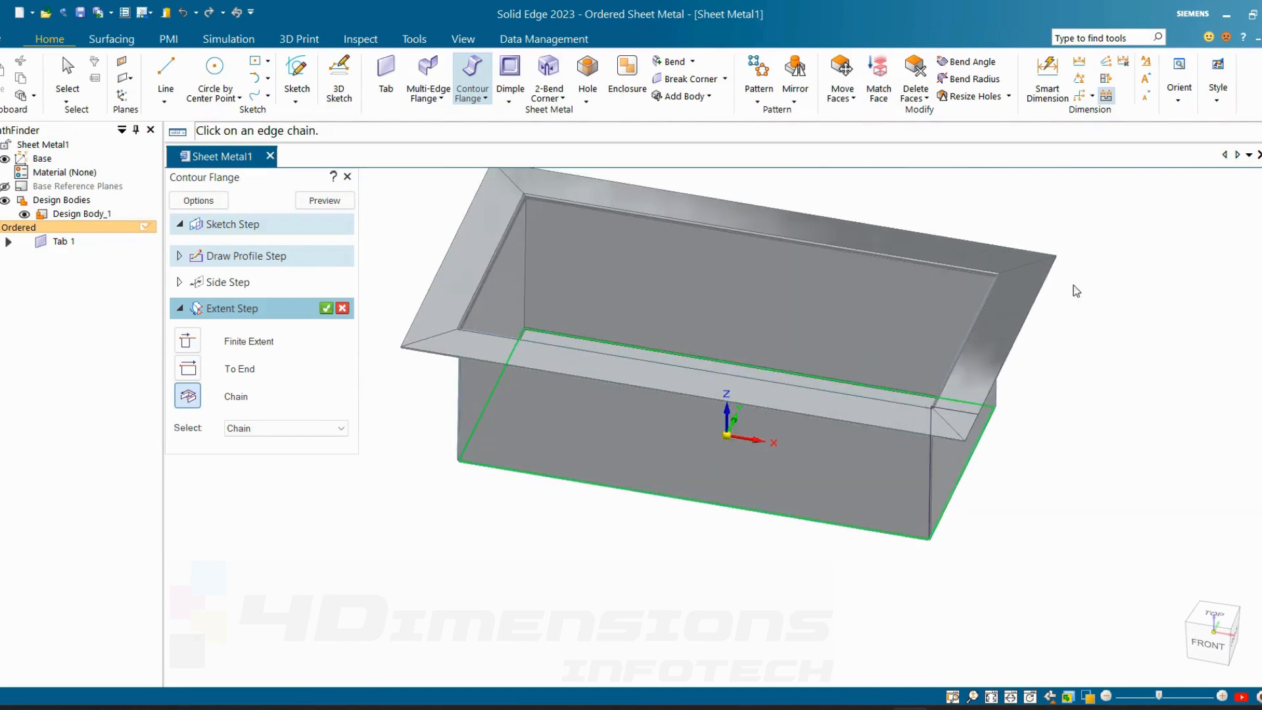
click(327, 308)
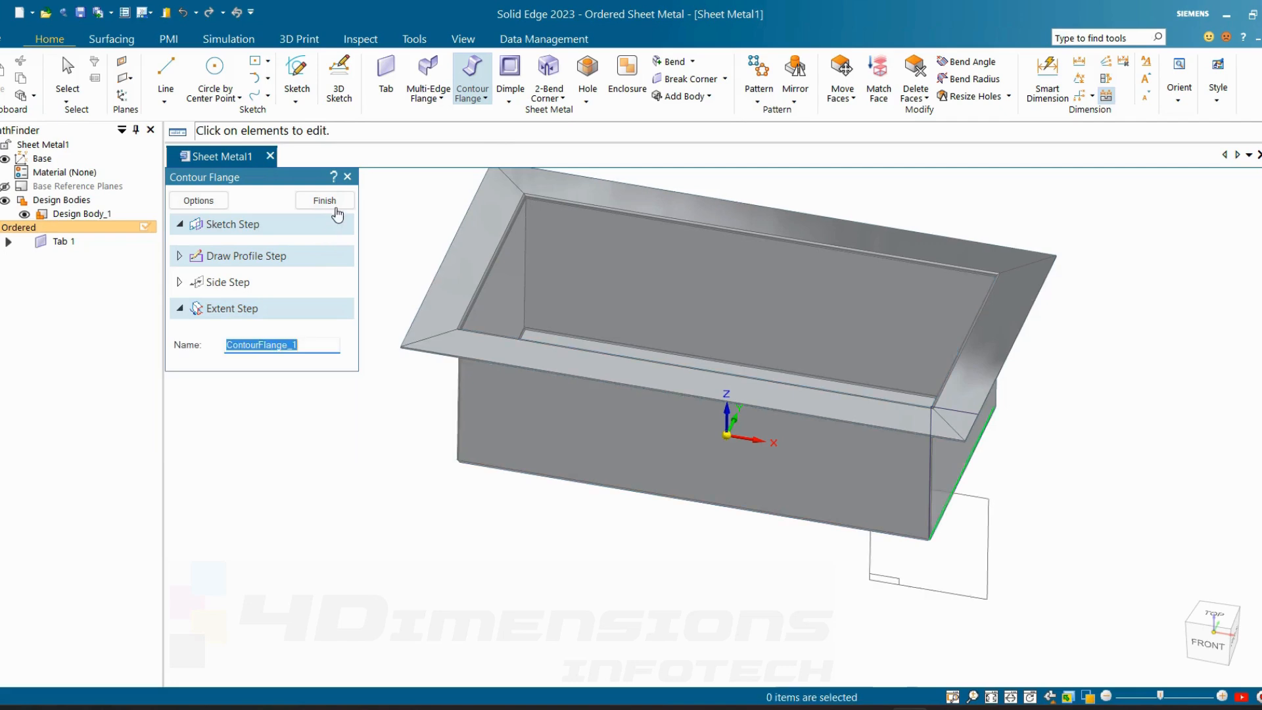
click(337, 202)
click(338, 205)
- Open the contour flange's profile for editing and delete the outward lip line
middle_drag(798, 450, 844, 540)
scroll(826, 486, up, 3)
scroll(1000, 400, down, 2)
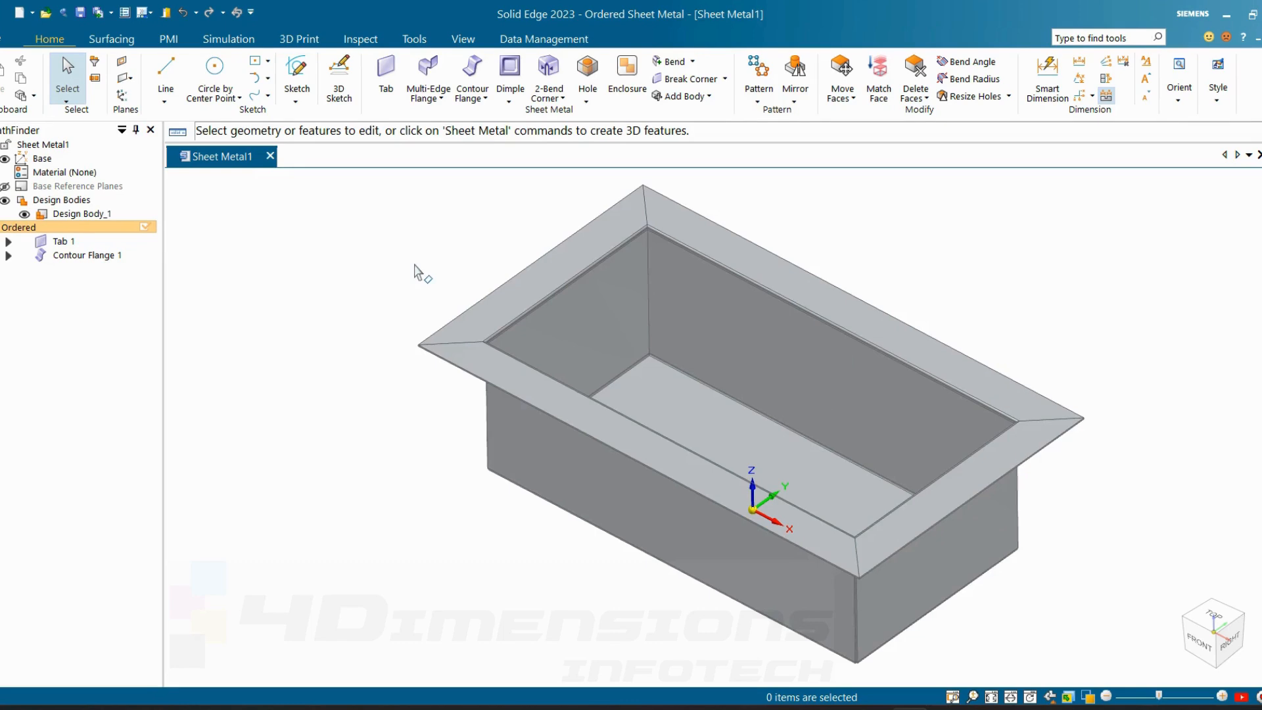
click(102, 259)
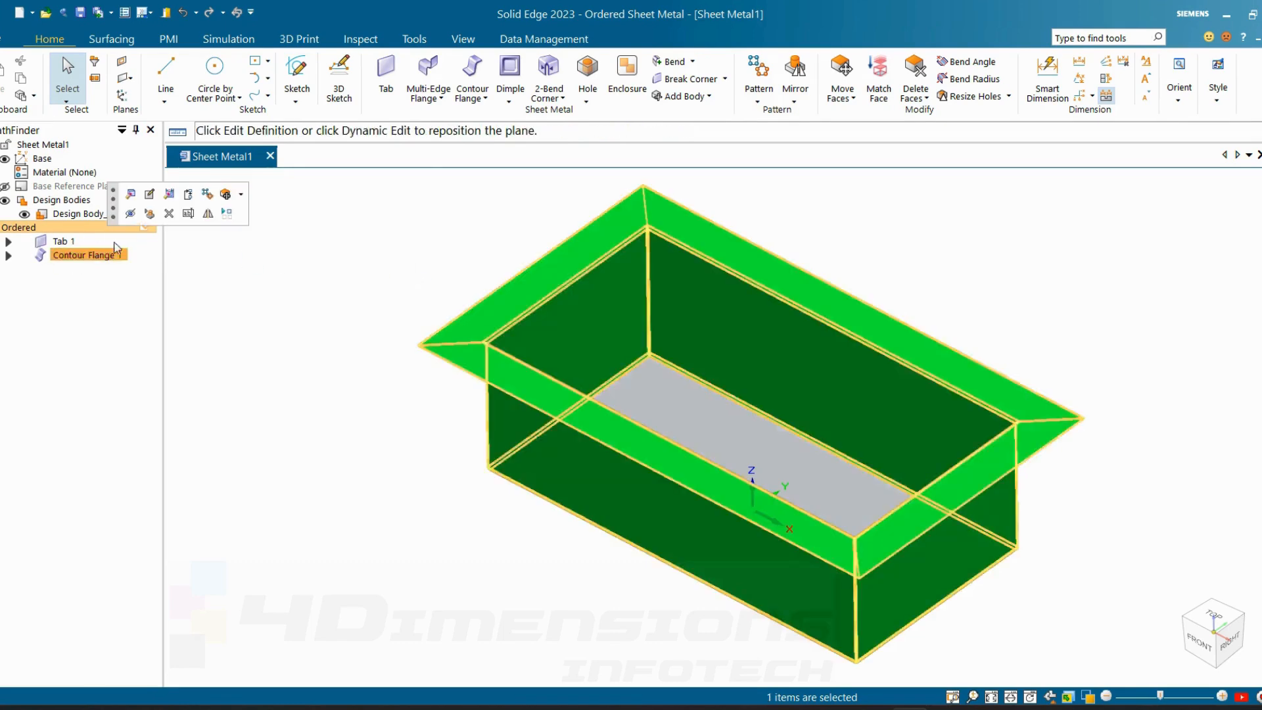
click(150, 195)
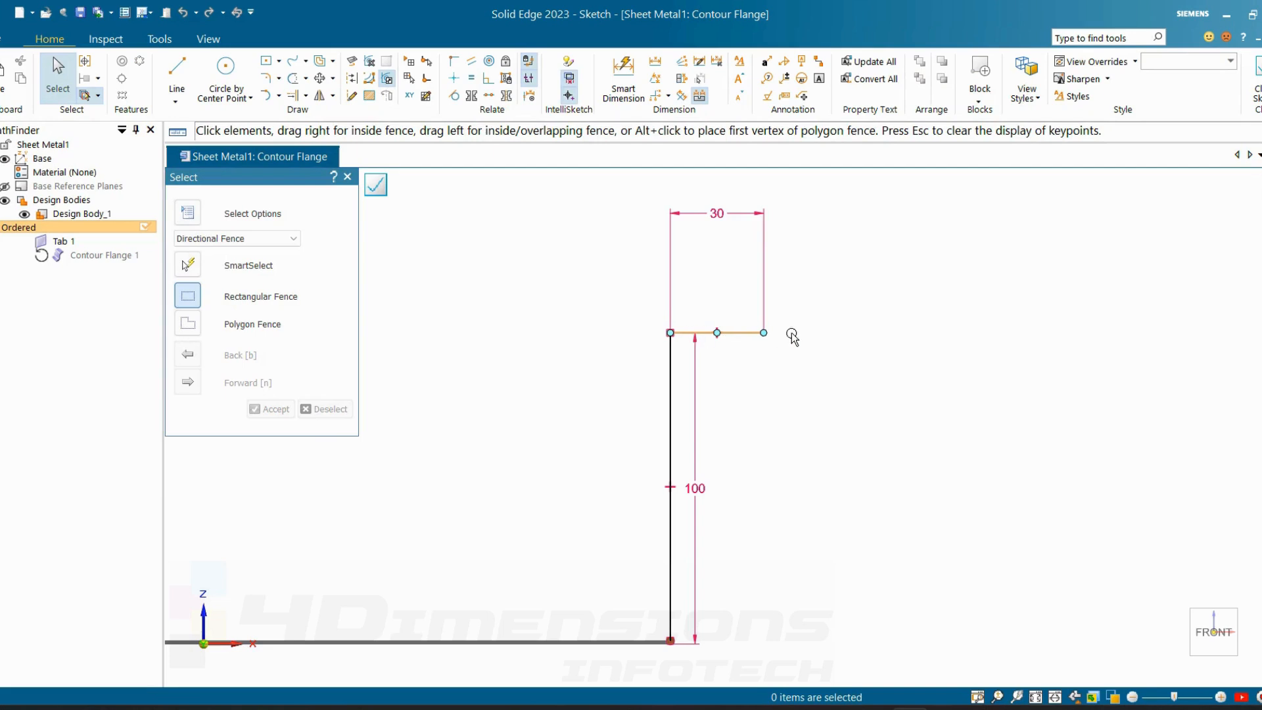
click(747, 334)
click(752, 336)
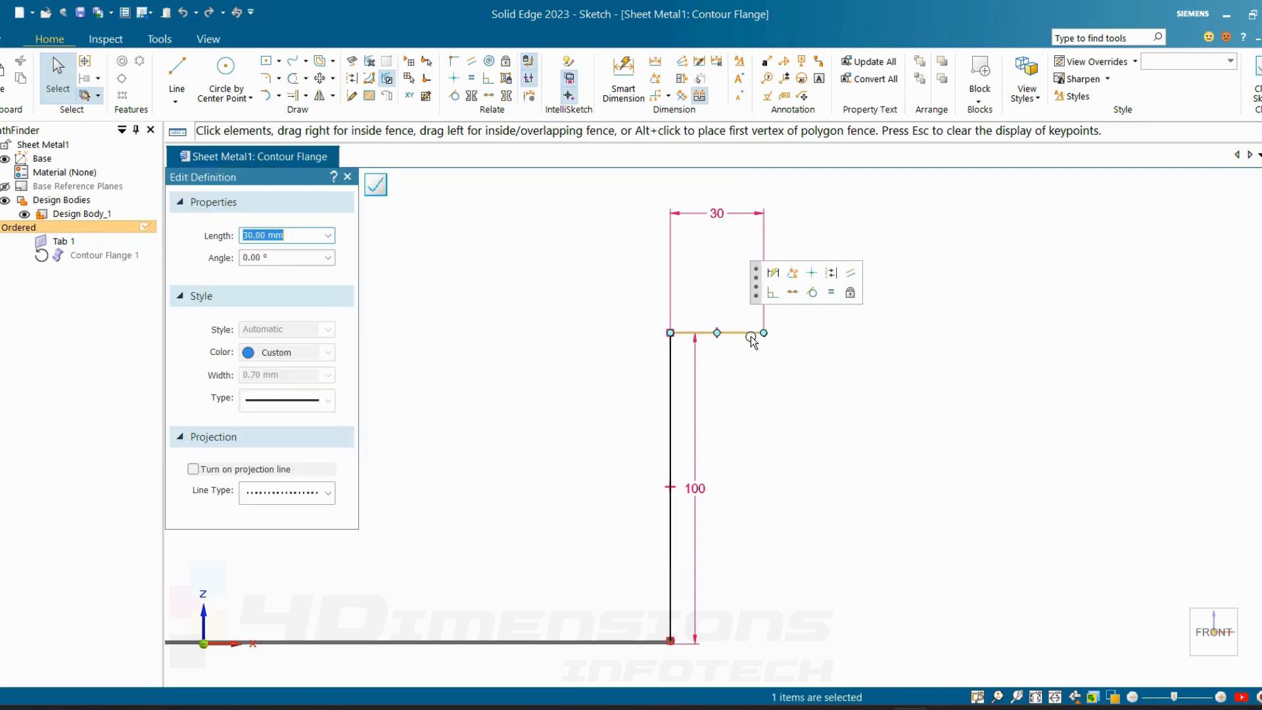
key(Delete)
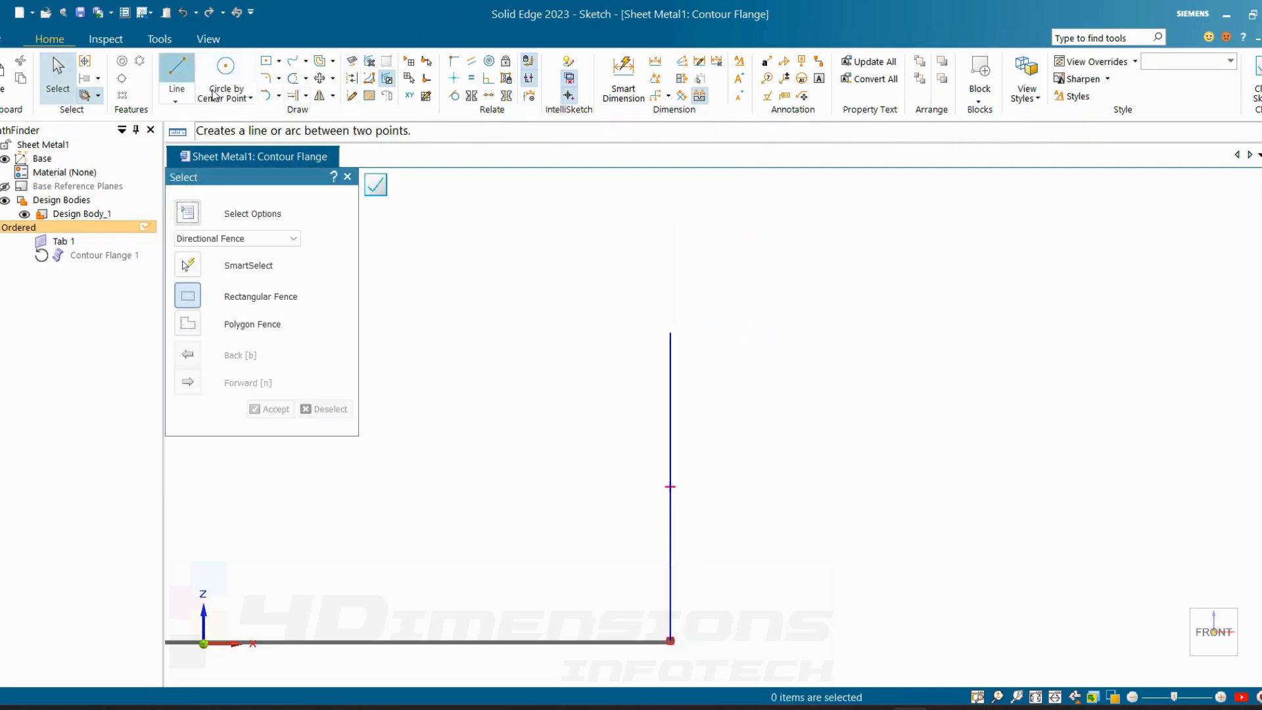
- Draw a horizontal lip line about 35 mm long, pointing inward from the upper end of the vertical profile line
click(176, 67)
click(670, 332)
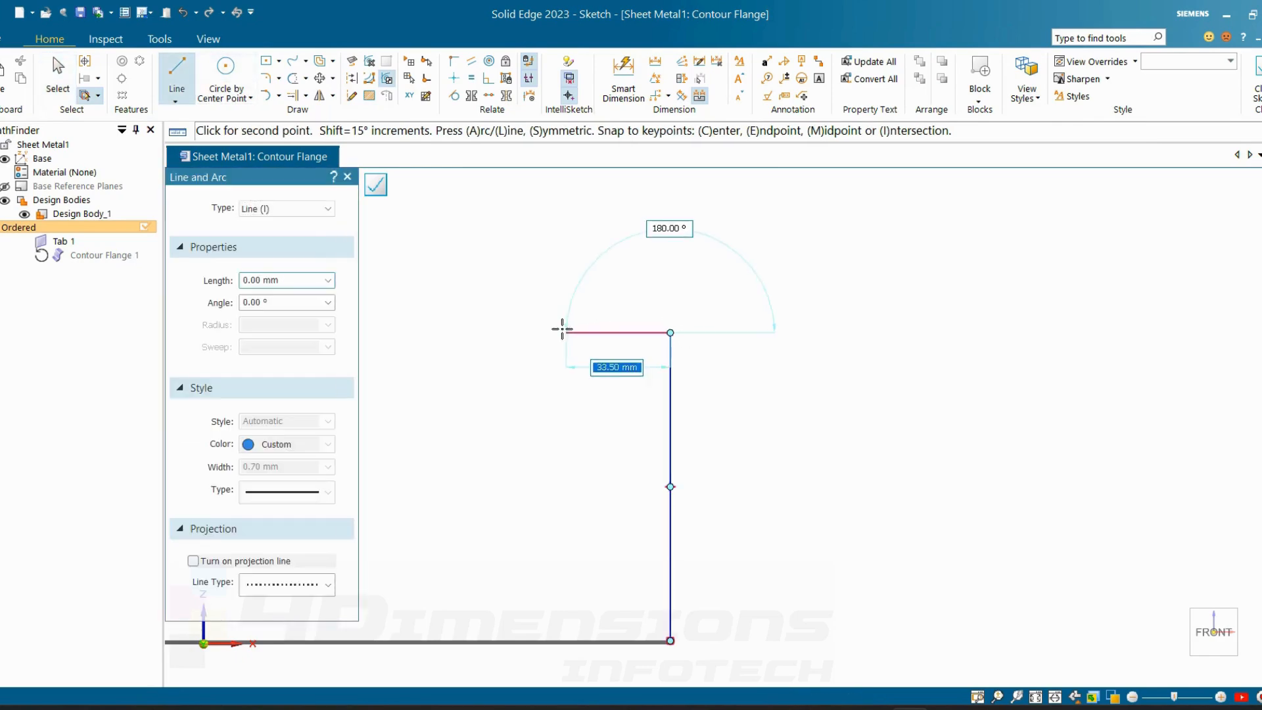
click(562, 333)
key(Escape)
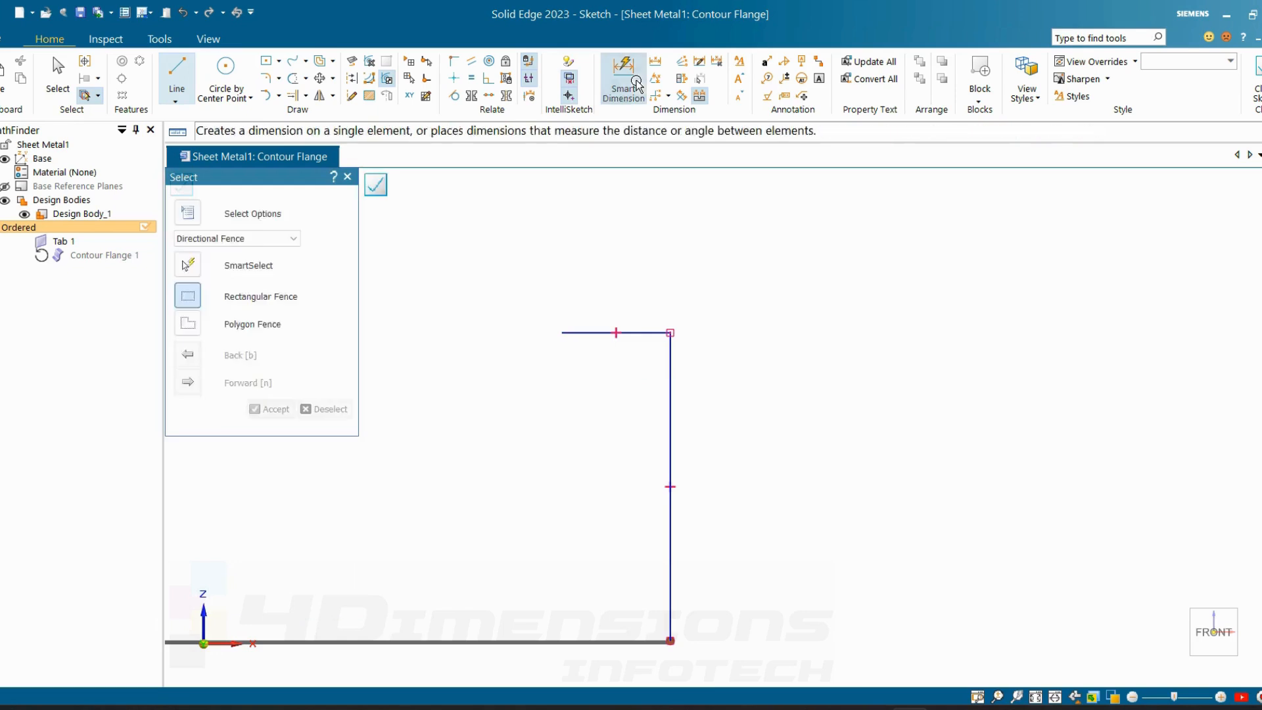
- Dimension the inward lip's length and set it to 30 mm
click(623, 79)
click(634, 332)
click(635, 287)
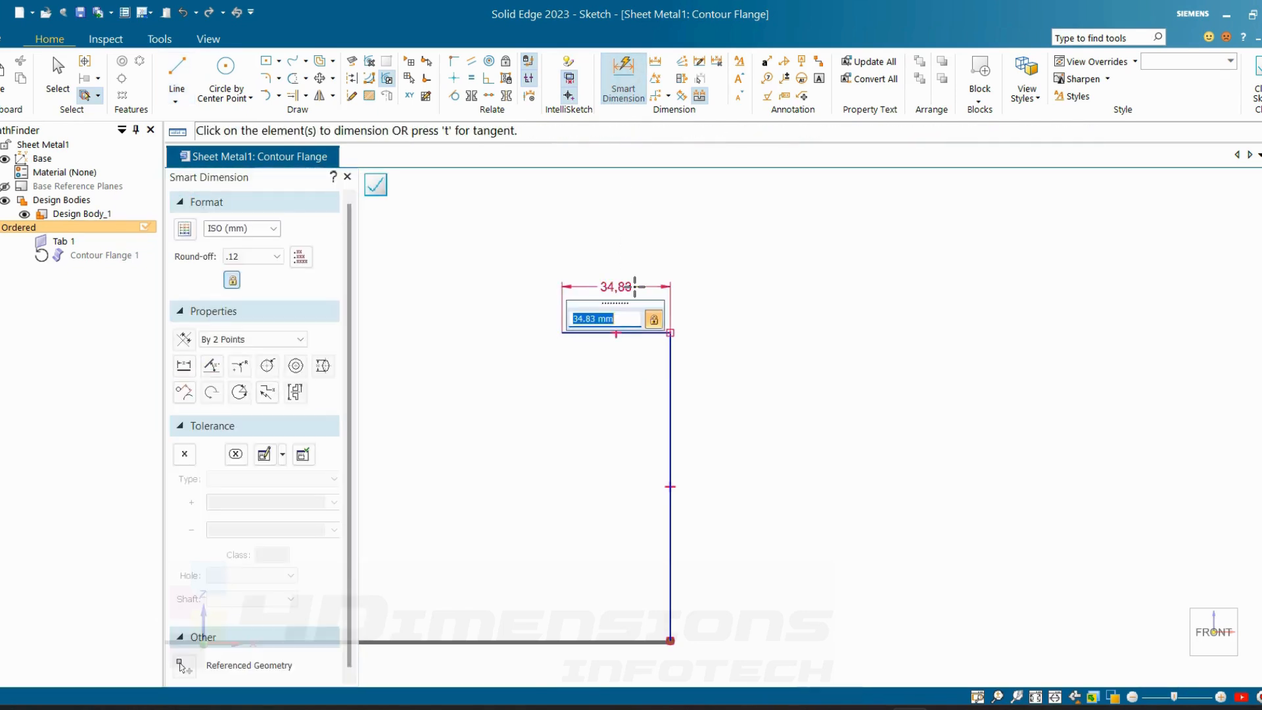
text(30)
key(Return)
- Dimension the height from the inward lip to the sheet's bottom face and set it to 100 mm
click(634, 375)
scroll(635, 647, up, 1)
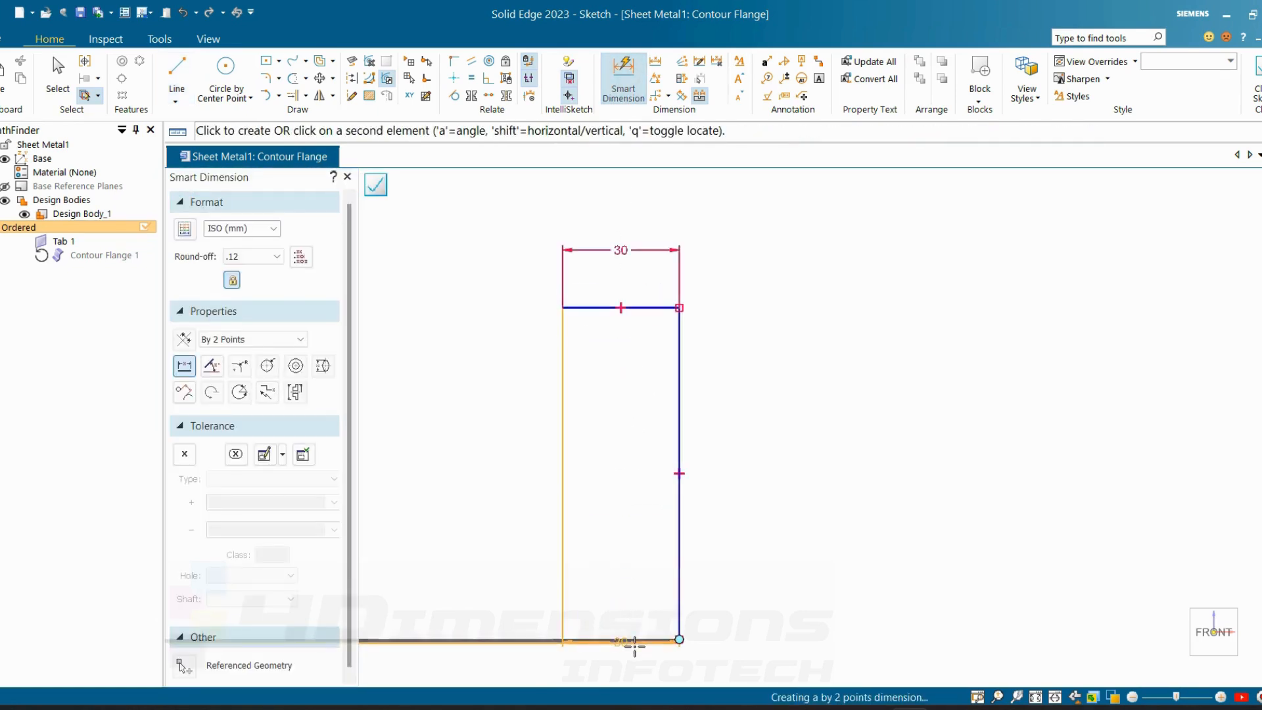
scroll(634, 647, up, 1)
click(723, 634)
click(838, 449)
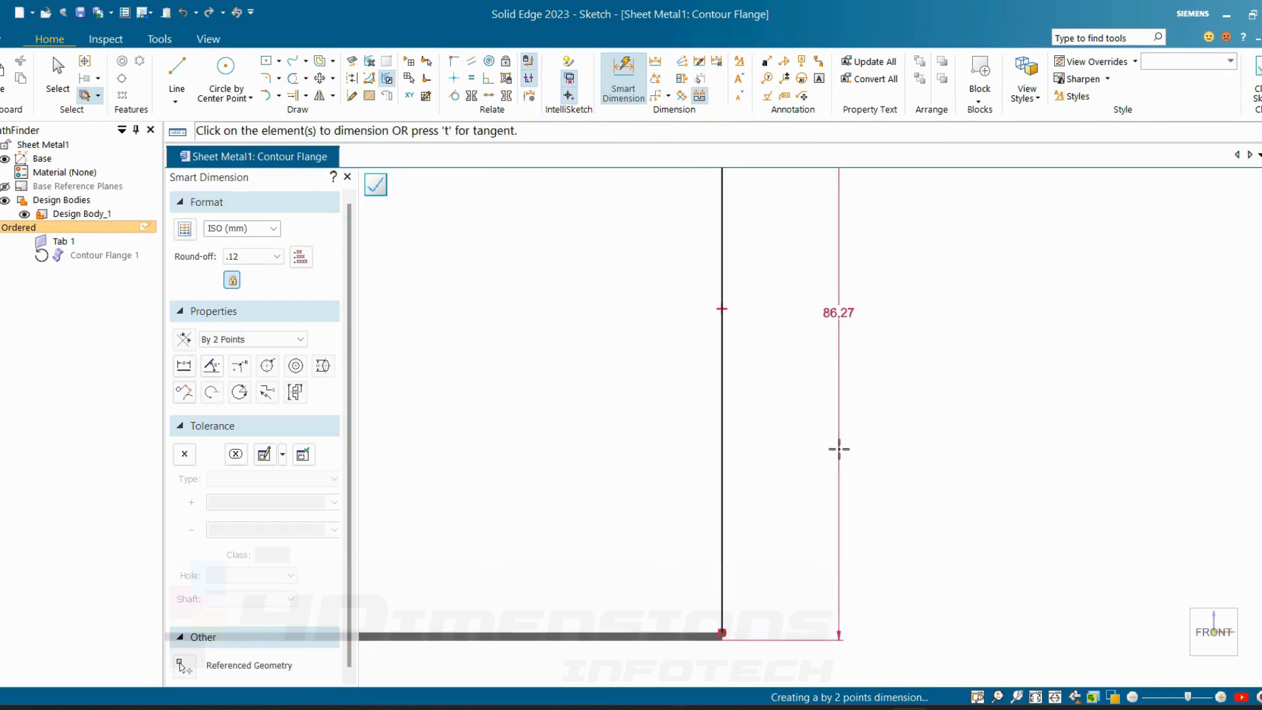
text(100)
key(Return)
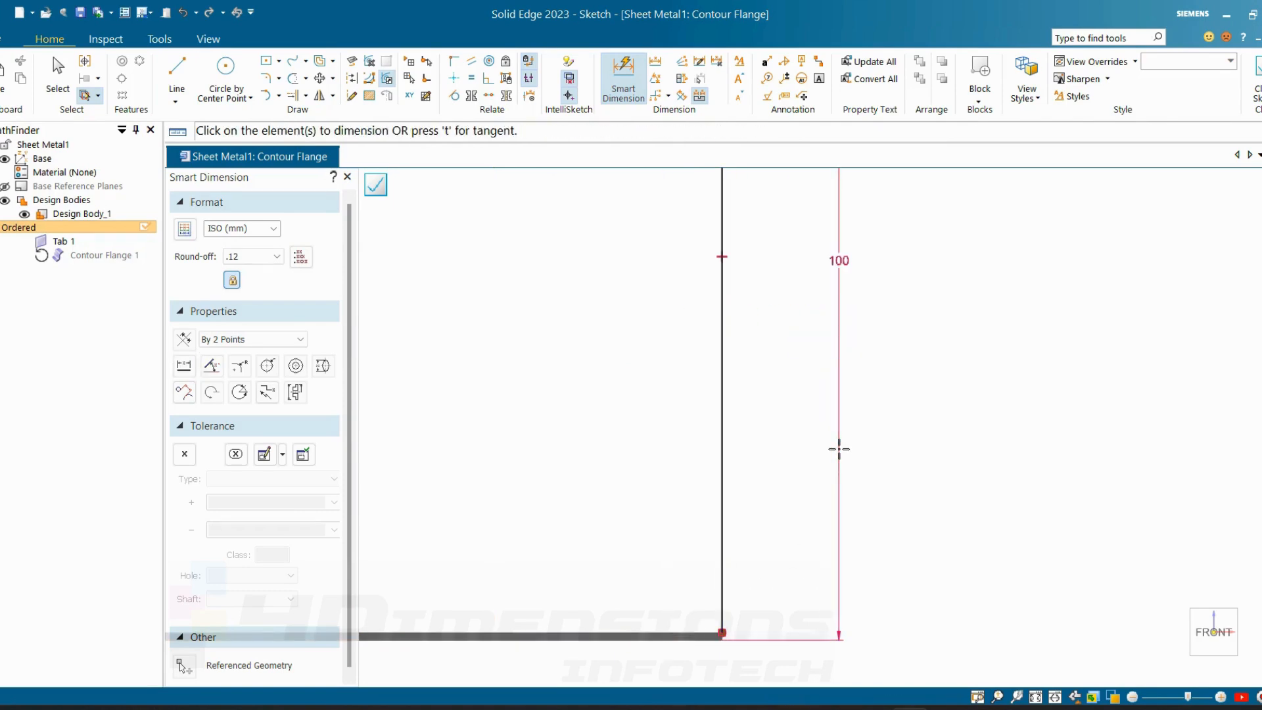
scroll(890, 454, down, 3)
key(Escape)
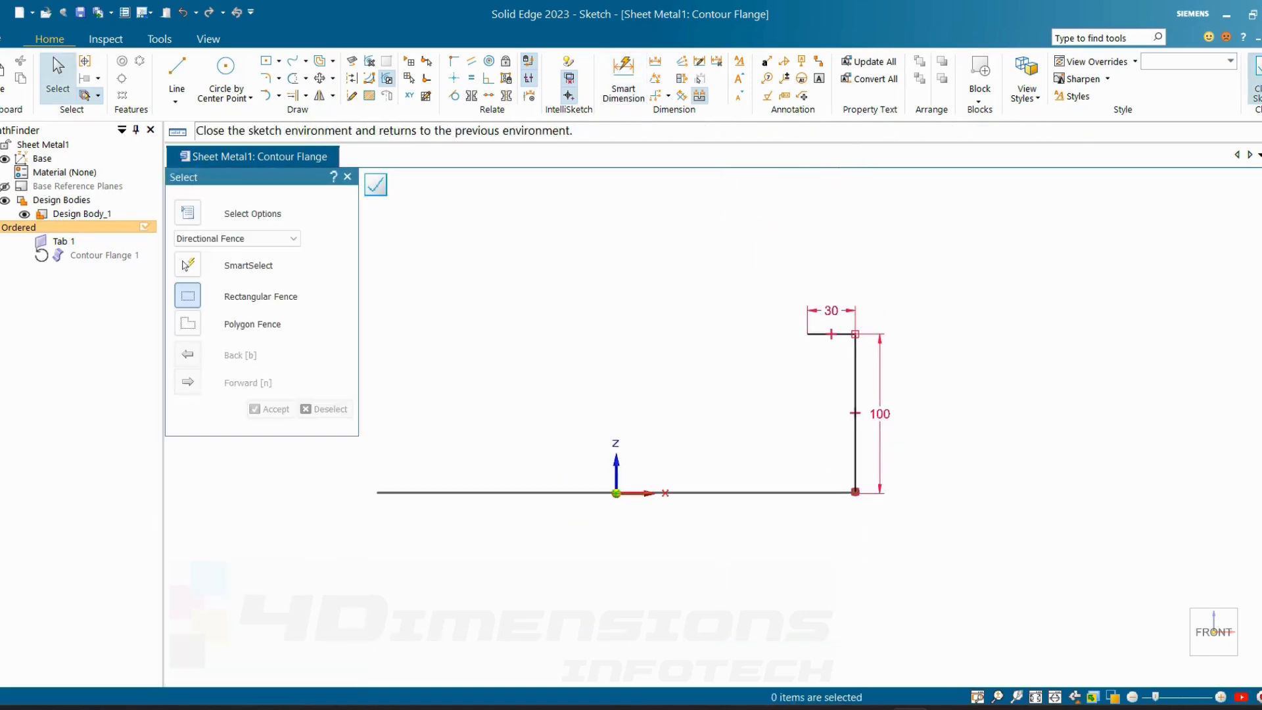
- Close the edited profile and finish the contour flange with its inward lip
click(1255, 74)
click(330, 201)
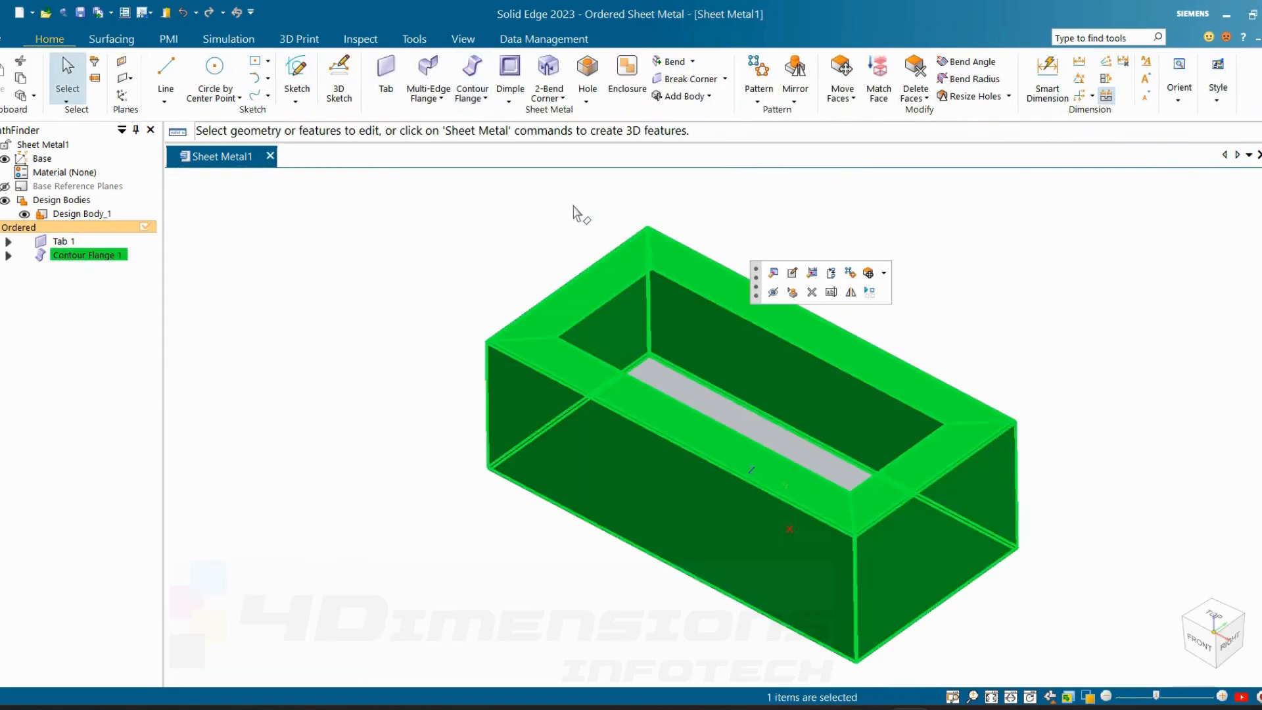
click(577, 211)
scroll(719, 456, up, 3)
scroll(595, 434, up, 4)
scroll(594, 434, down, 3)
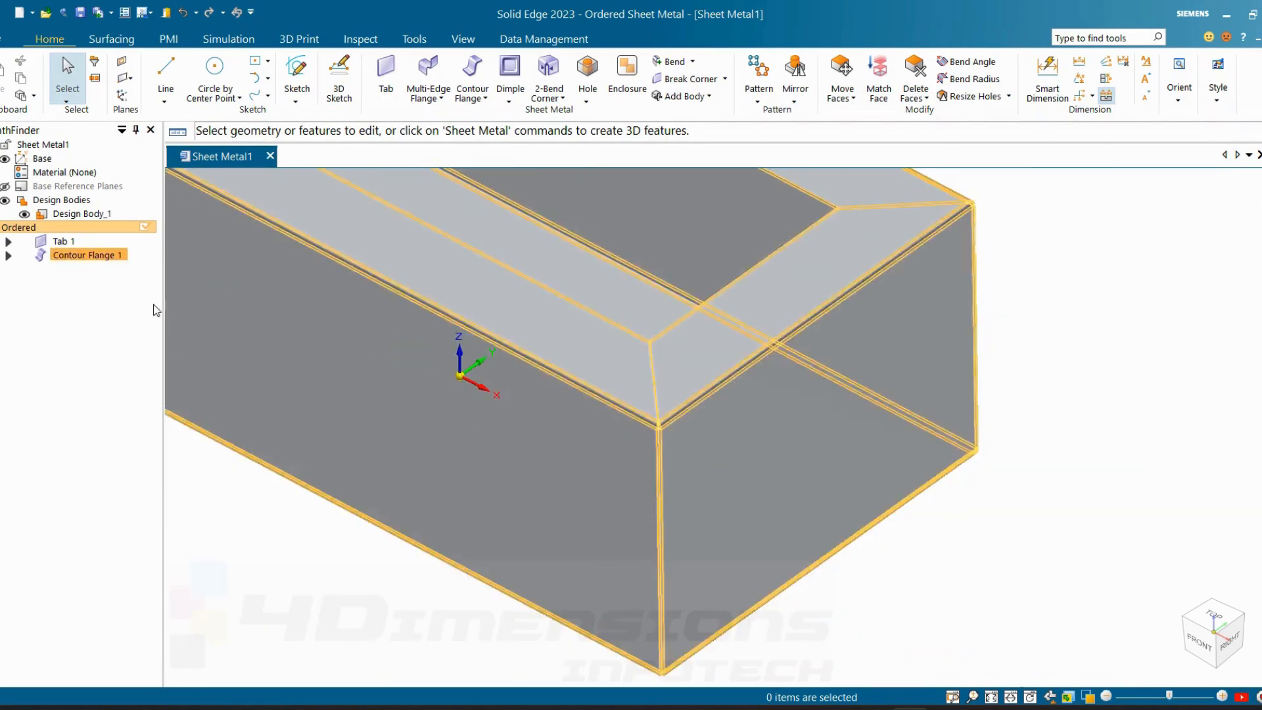
- Edit the contour flange's definition and apply its Miters and Corners options with Close Corner off and the interior gap at 0.00 mm
right_click(102, 256)
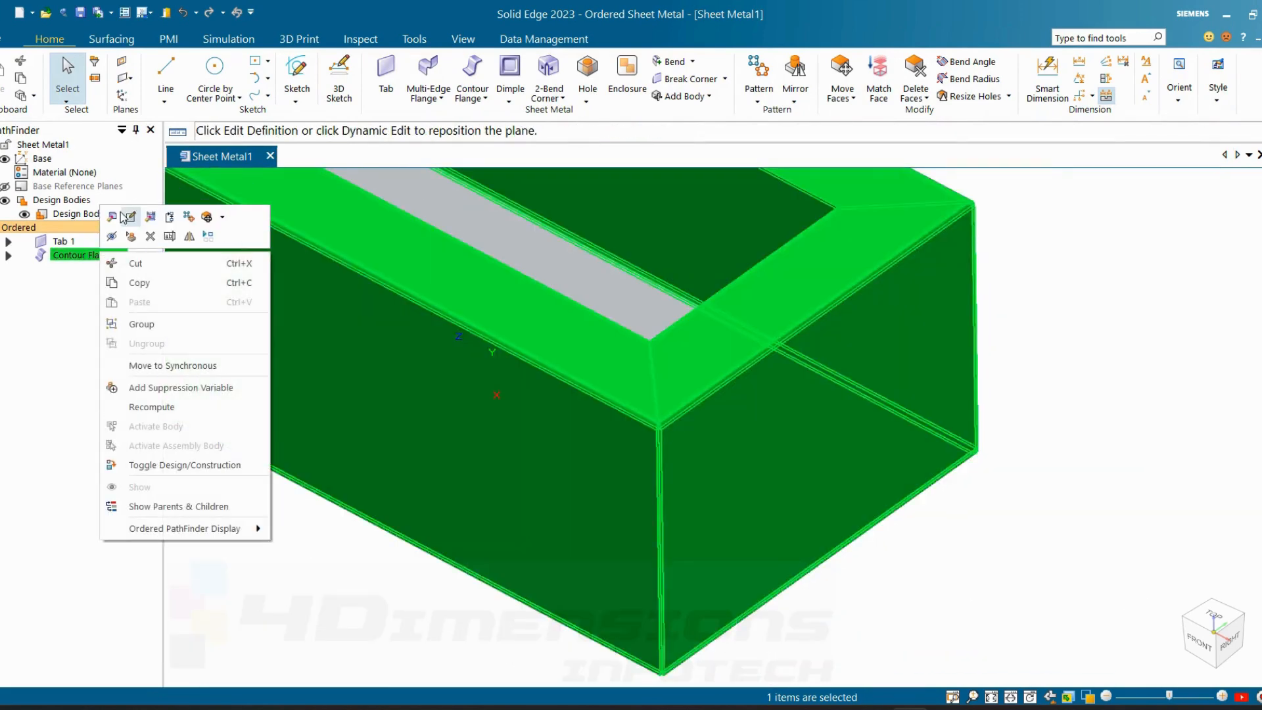
click(112, 217)
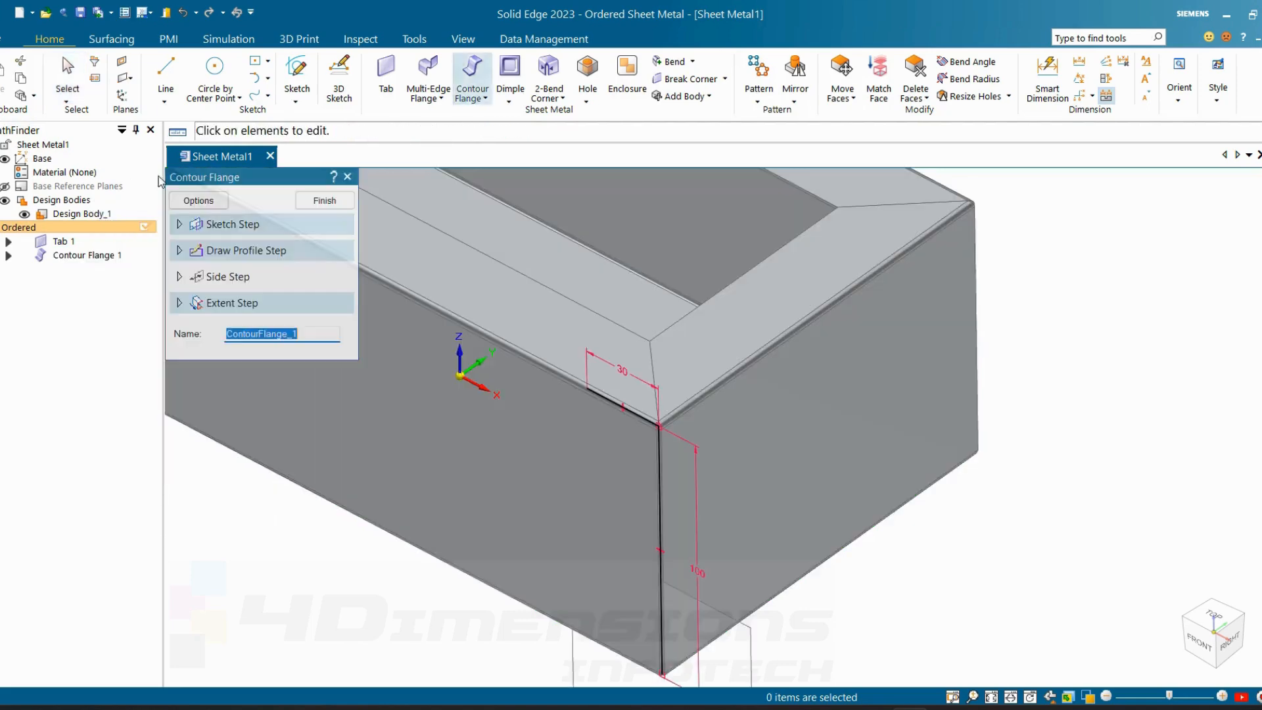
click(198, 201)
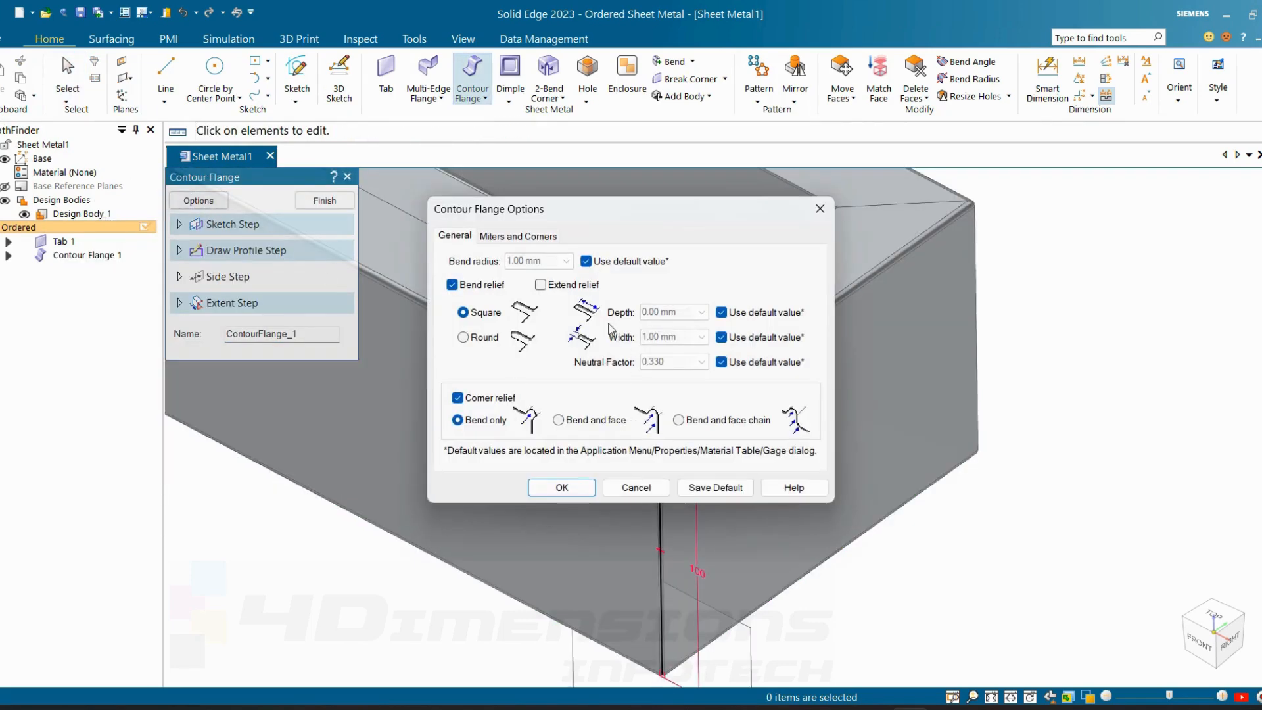
click(538, 238)
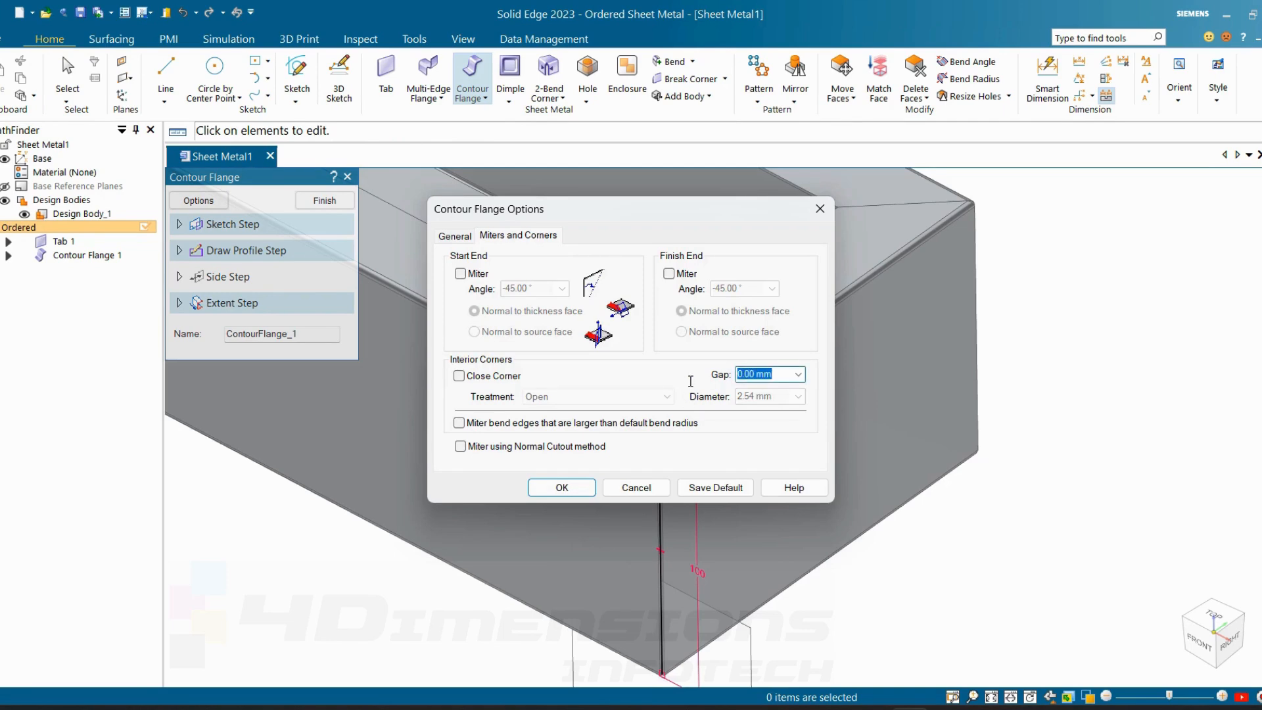
key(Return)
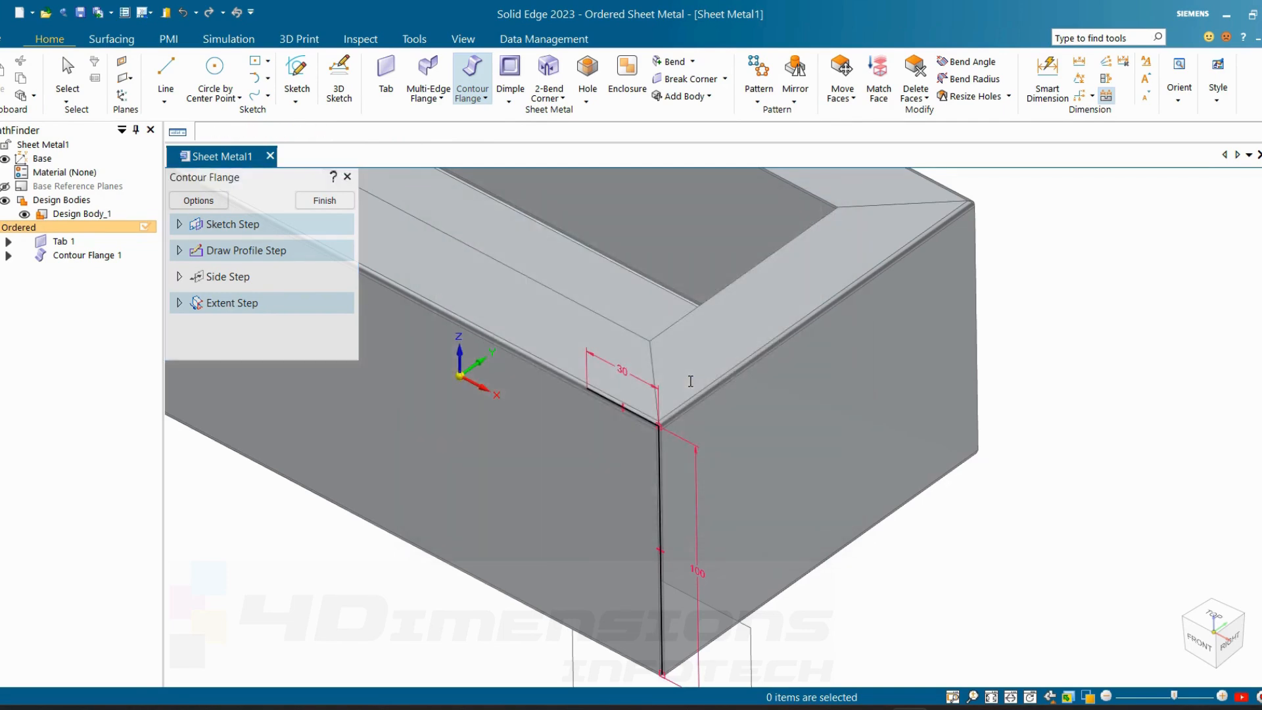
- Examine the upper and lower ends of the box's vertical front-right corner up close to check the gaps and bend reliefs
scroll(675, 447, up, 5)
scroll(598, 341, up, 2)
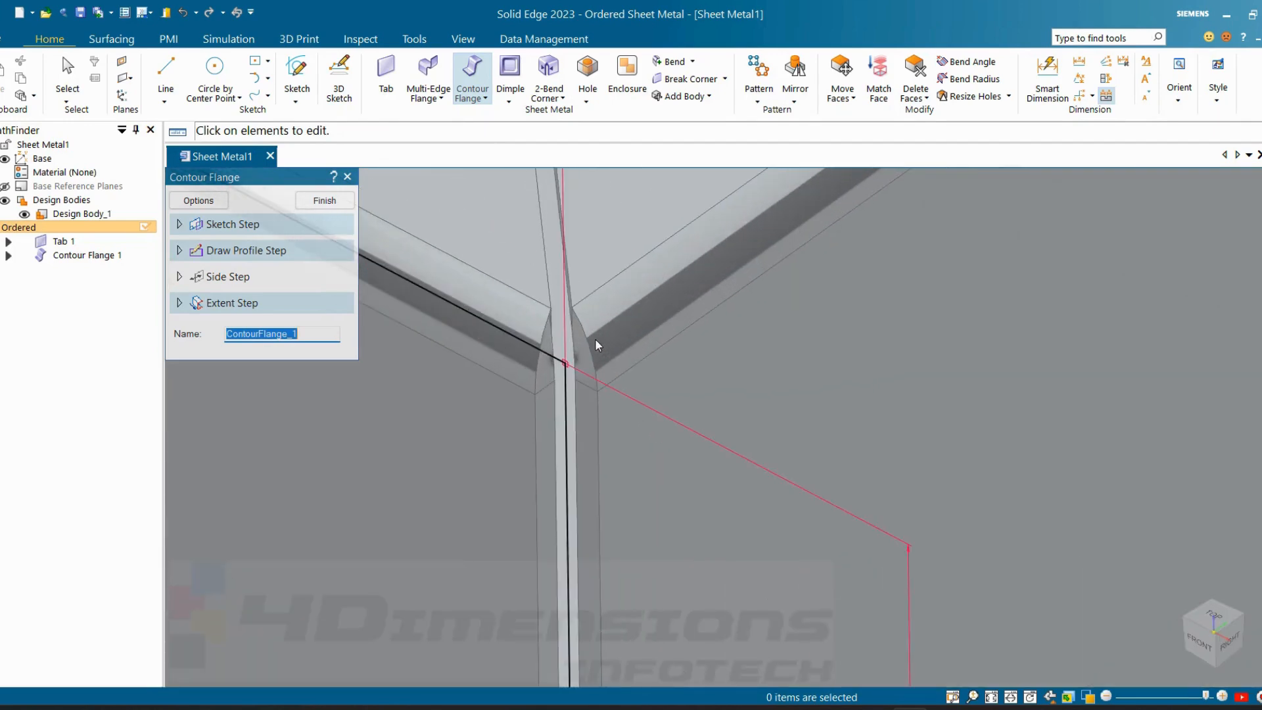
scroll(584, 363, down, 5)
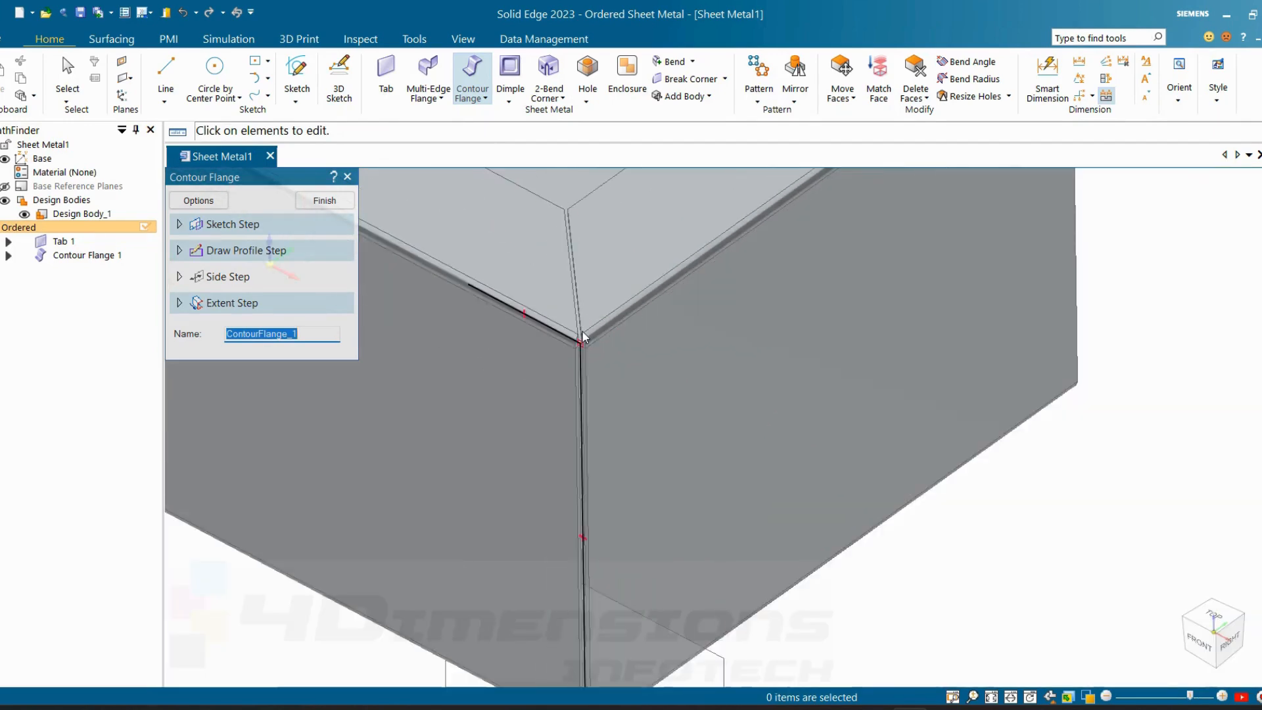
scroll(598, 558, up, 2)
scroll(599, 568, down, 3)
middle_drag(609, 589, 605, 496)
scroll(601, 608, down, 2)
scroll(595, 618, up, 2)
scroll(601, 625, up, 2)
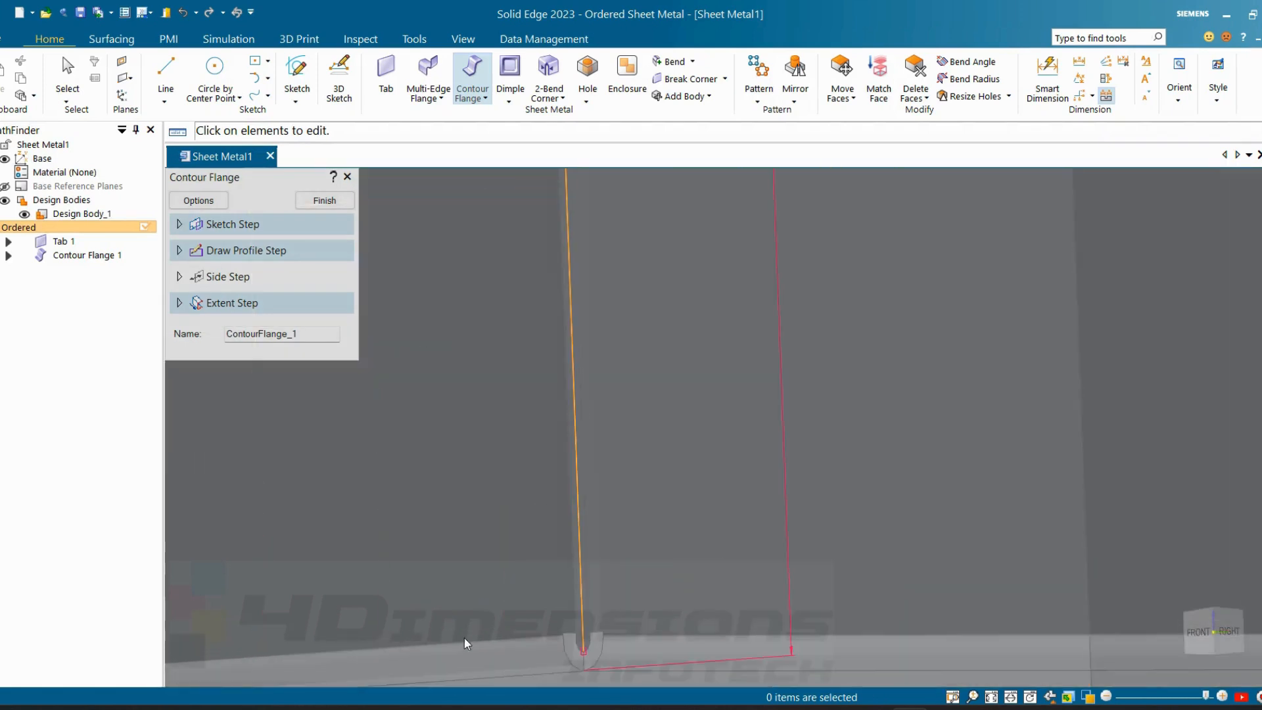
- Finish the contour flange edit, clear its selection and show the whole box in isometric view
click(331, 197)
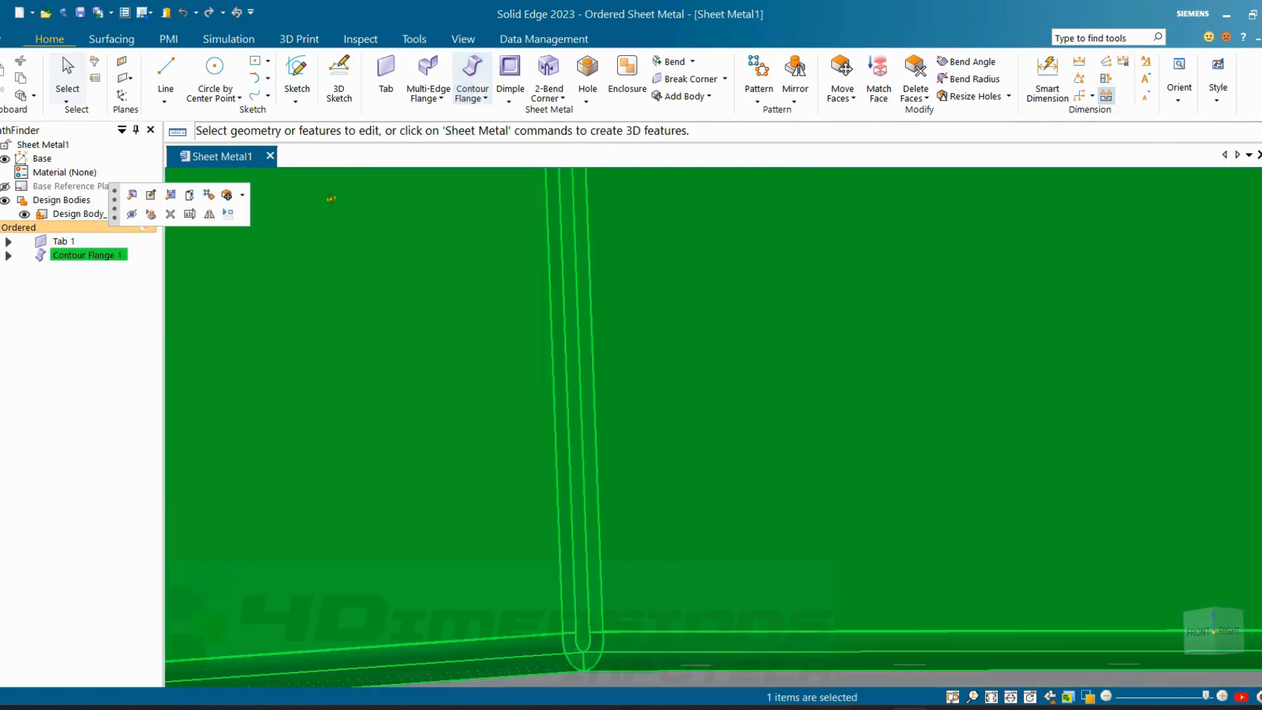
scroll(631, 336, down, 3)
click(772, 539)
key(ctrl+i)
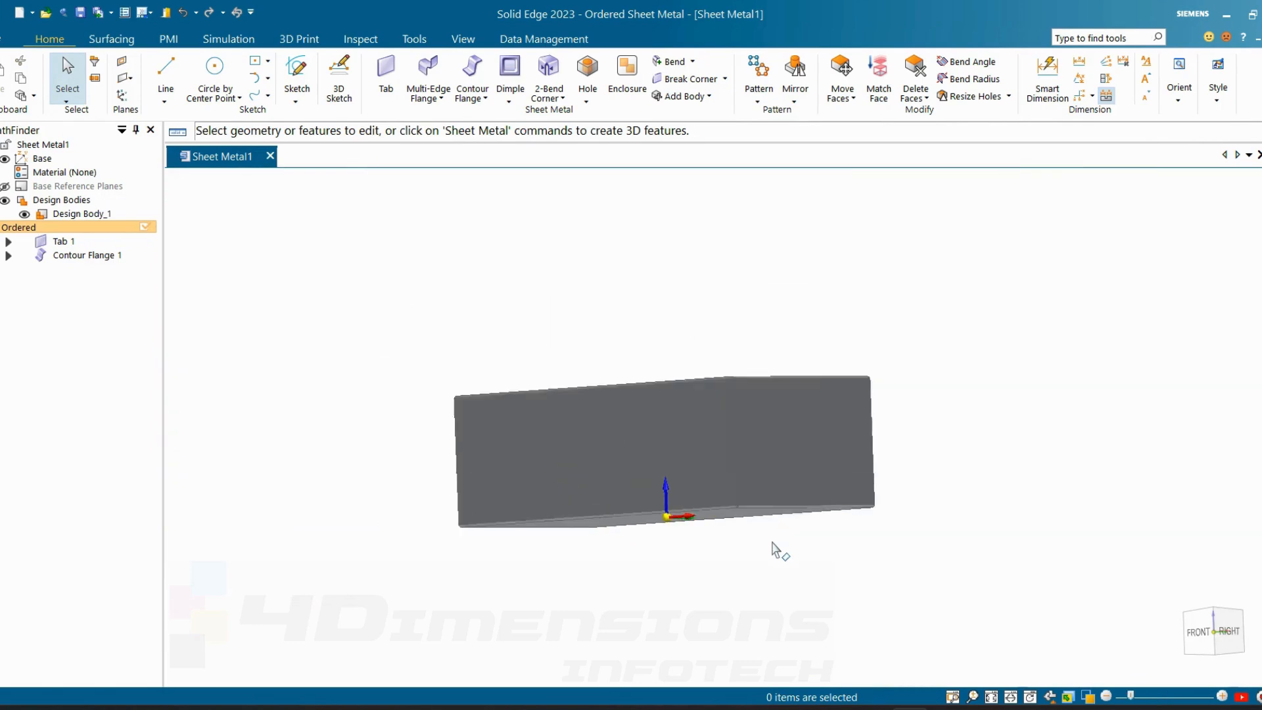
- Start Close 2-Bend Corner on the bends at the bottom front-right corner and choose the Square Cutout treatment
click(562, 100)
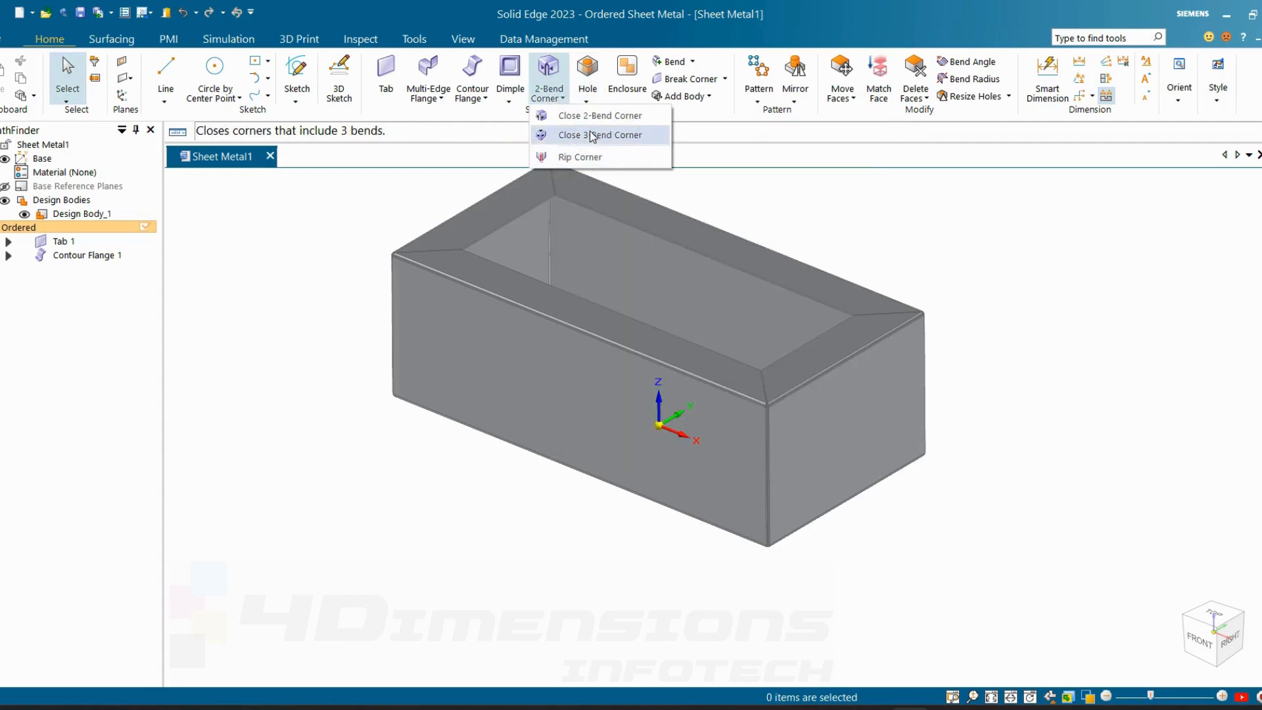
click(601, 117)
scroll(766, 556, up, 5)
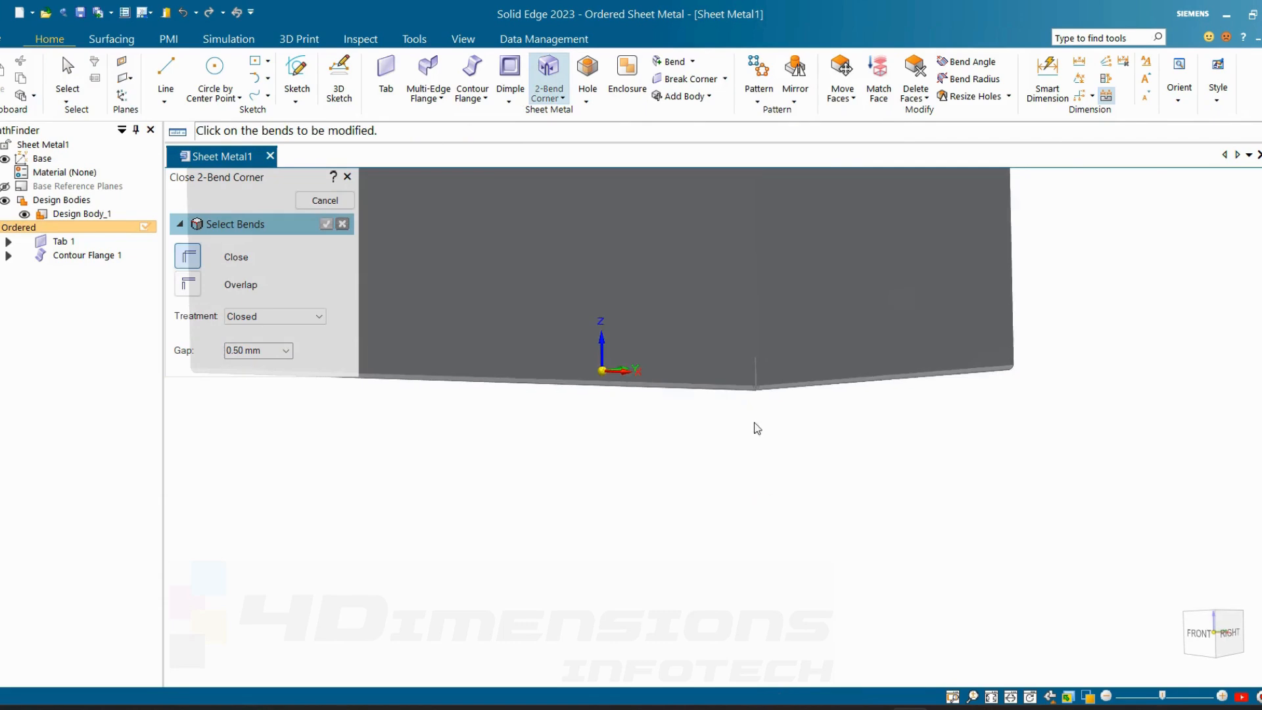
click(746, 393)
scroll(749, 395, up, 2)
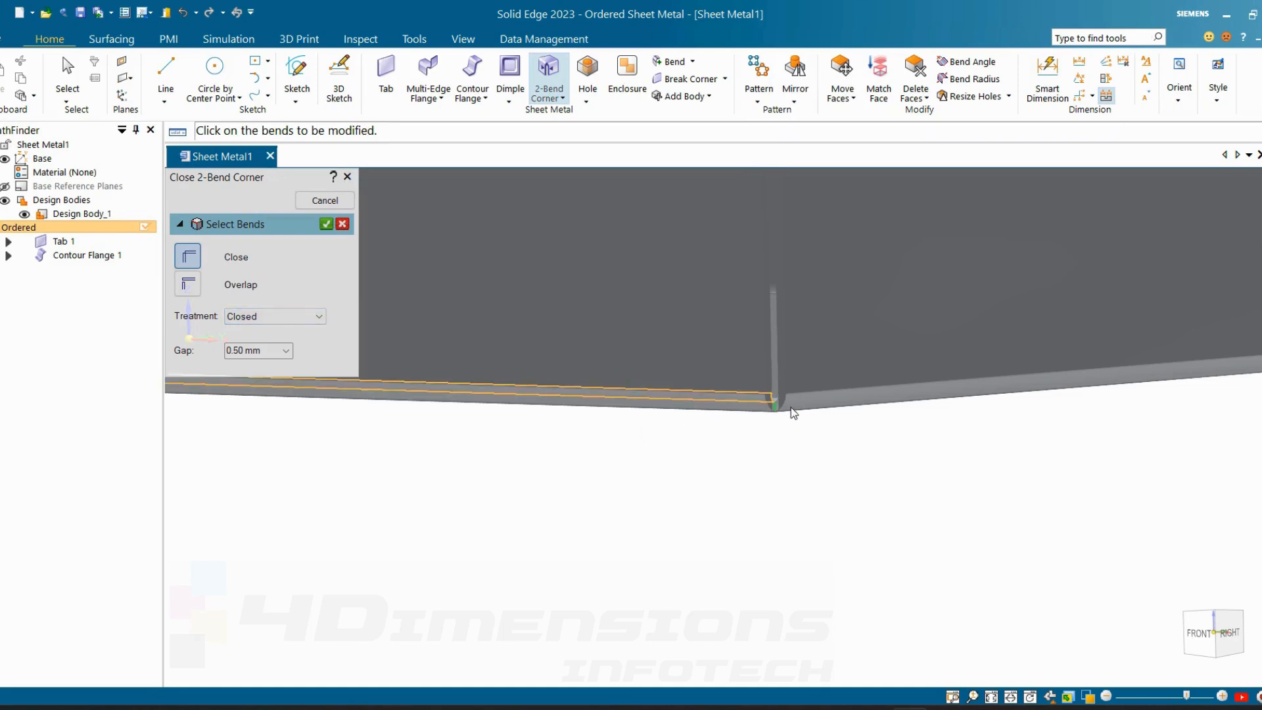
click(291, 321)
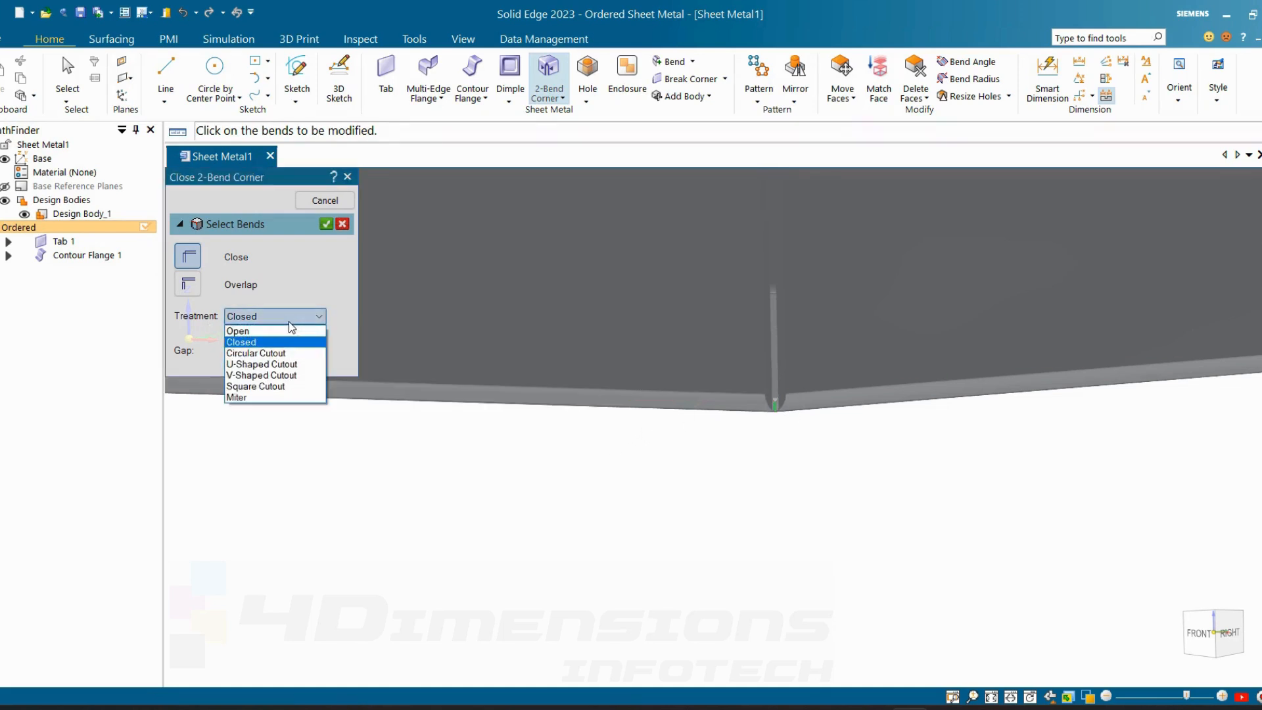
click(256, 387)
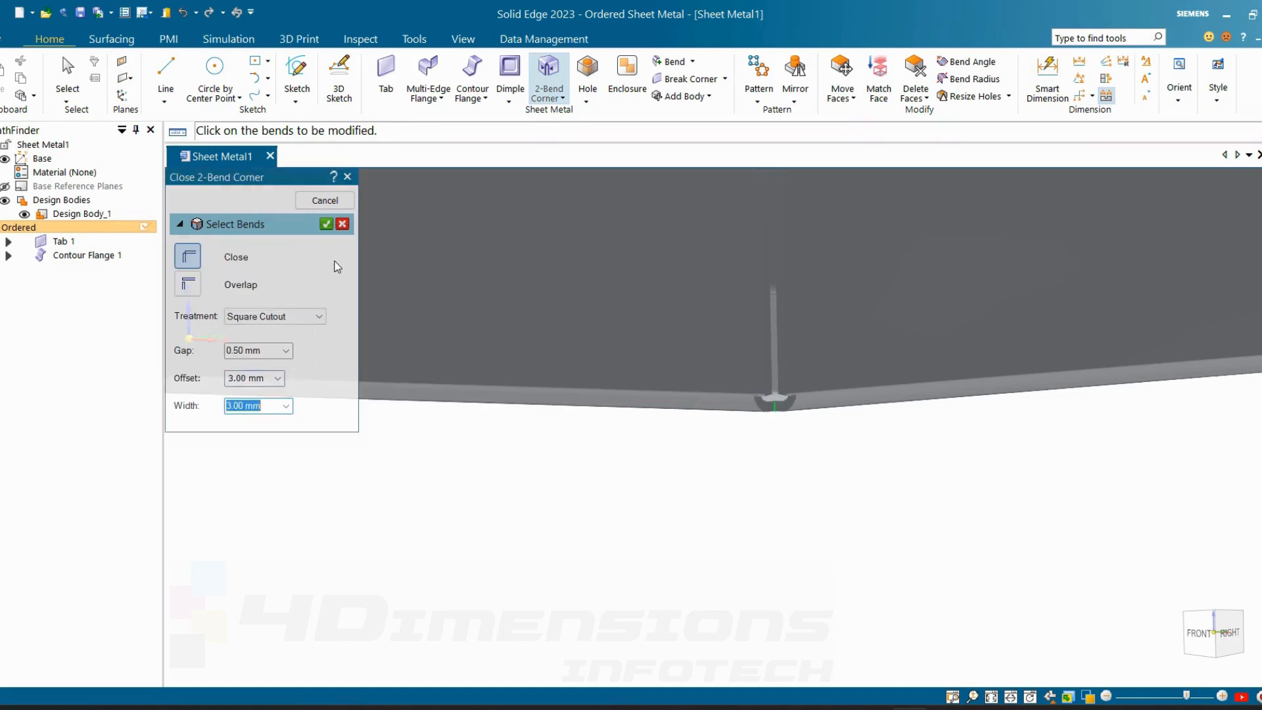
- Set the square cutout's offset to 4 mm and width to 4 mm, and accept the first closed corner
click(266, 379)
key(Return)
click(228, 224)
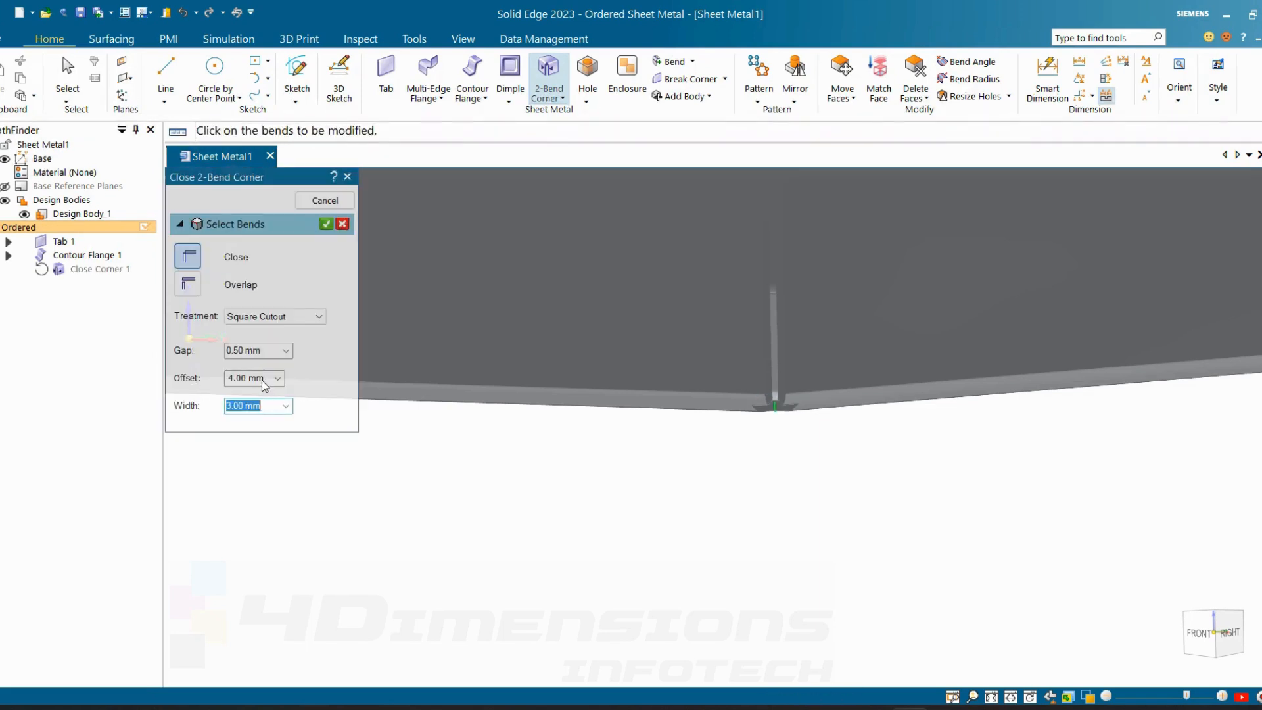
click(261, 380)
click(256, 408)
key(Return)
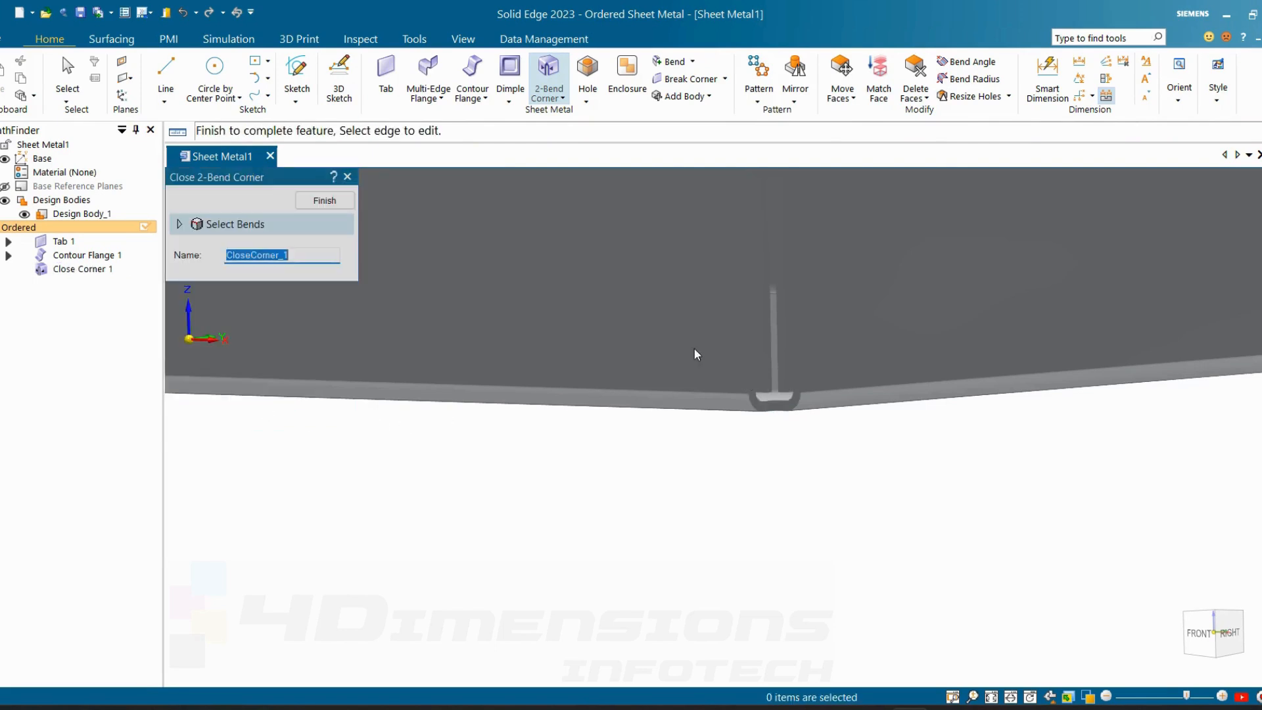
- Close the bottom corner between the right and back walls with the same 4 mm square cutout and finish it
scroll(670, 369, down, 5)
middle_drag(670, 368, 794, 341)
scroll(640, 357, down, 2)
scroll(793, 340, up, 3)
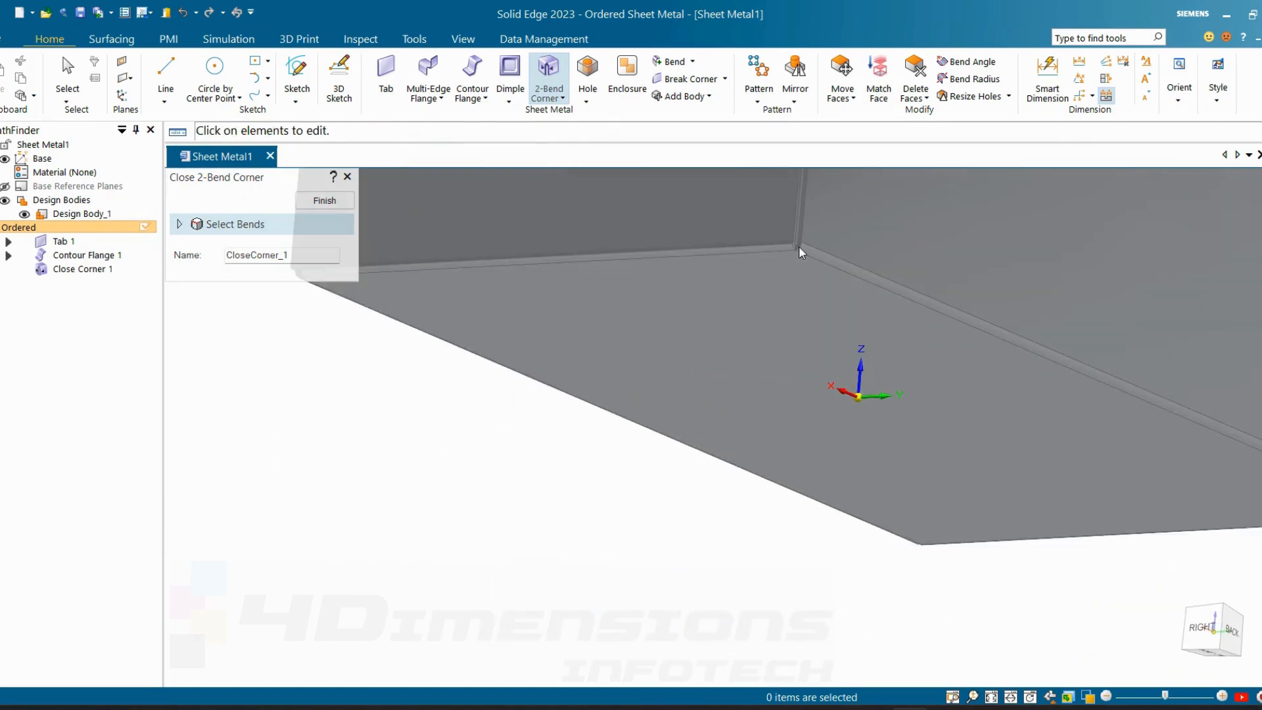
scroll(798, 246, up, 3)
click(798, 246)
click(744, 253)
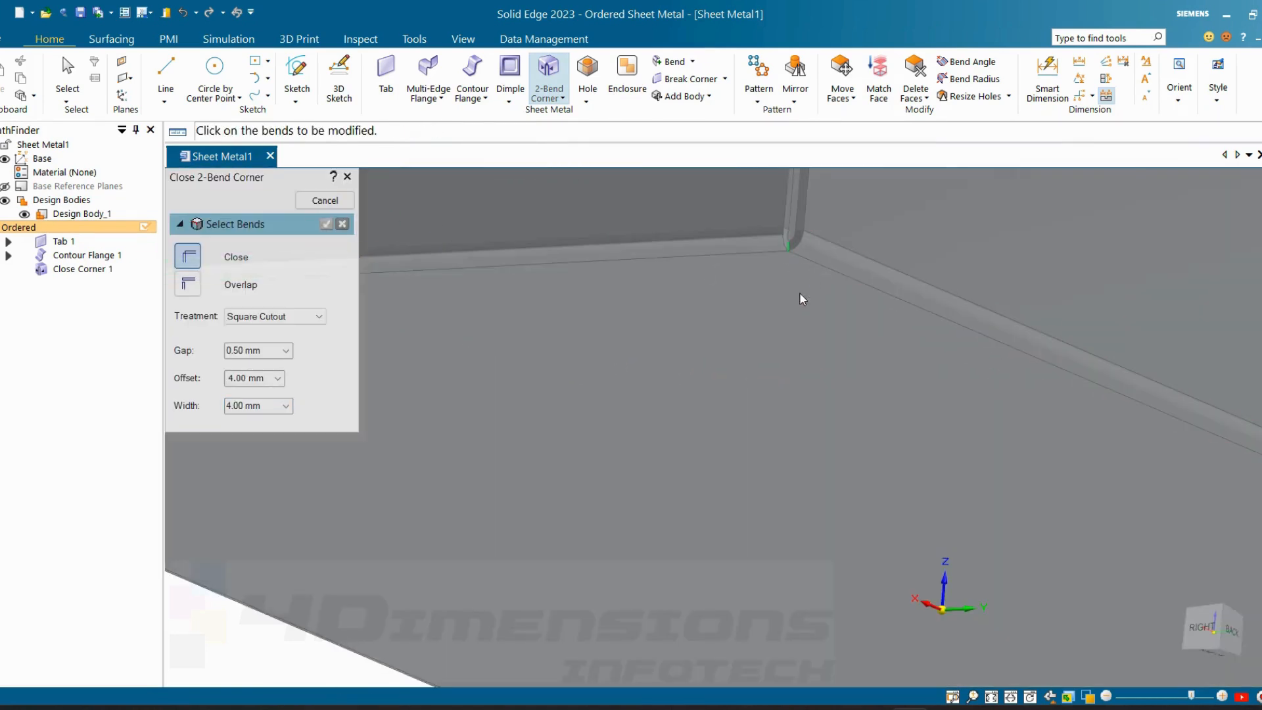
scroll(795, 315, down, 5)
middle_drag(752, 345, 437, 270)
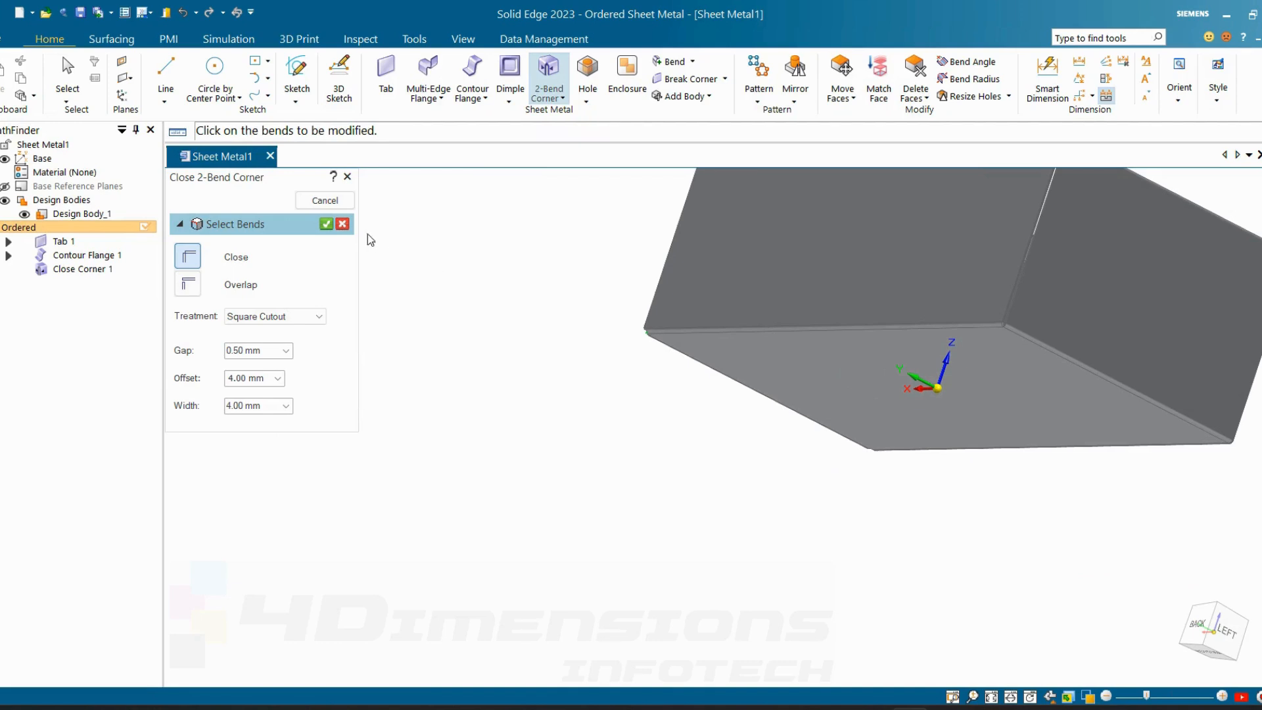
click(326, 224)
scroll(1007, 356, up, 5)
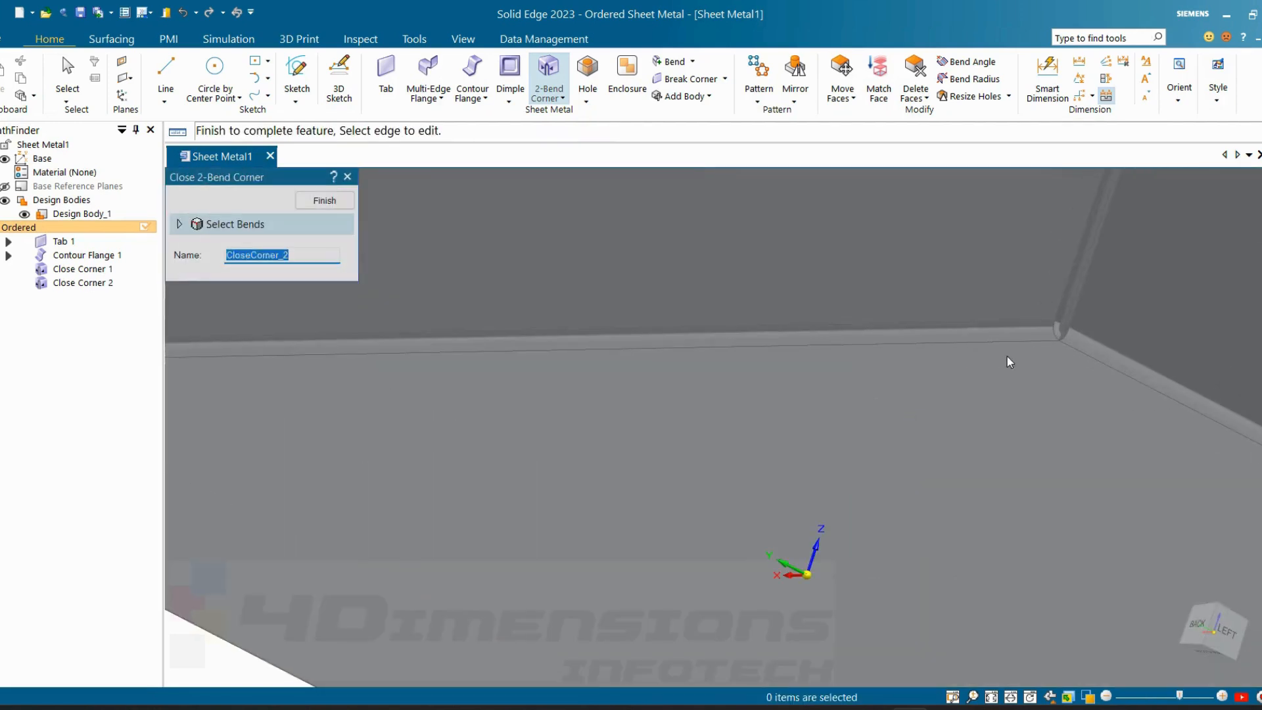
click(340, 206)
- Close the bottom corner between the back and left walls with the 4 mm square cutout and finish it
scroll(1010, 338, down, 5)
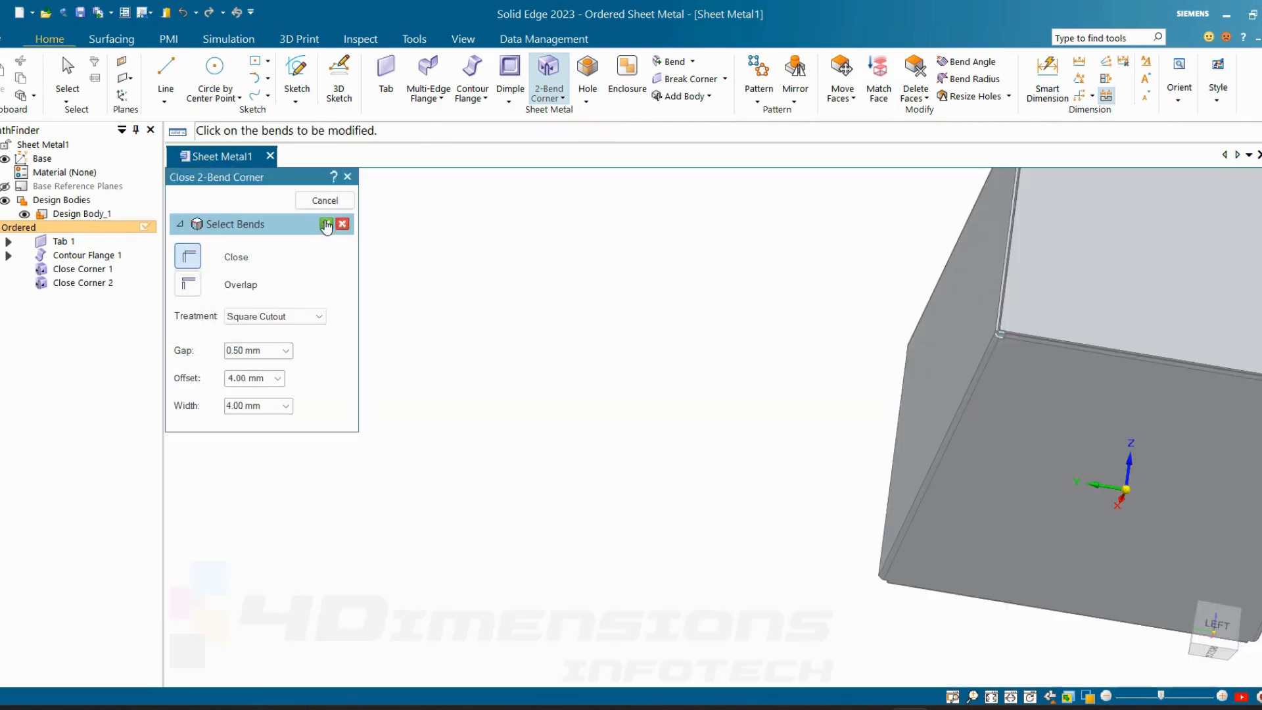
click(326, 226)
middle_drag(959, 378, 736, 344)
scroll(755, 351, up, 3)
click(332, 204)
- Close the bottom corner between the left and front walls with the 4 mm square cutout and leave the command
scroll(690, 329, up, 1)
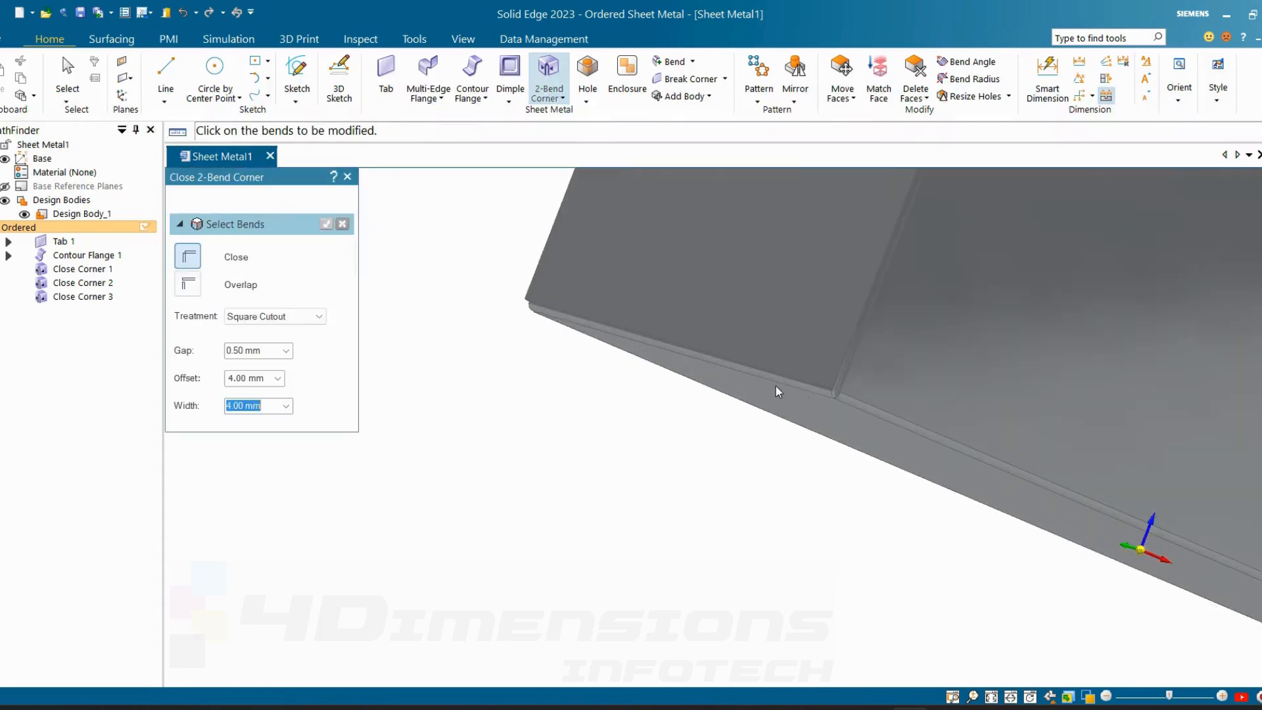
scroll(775, 391, up, 1)
click(831, 391)
click(873, 402)
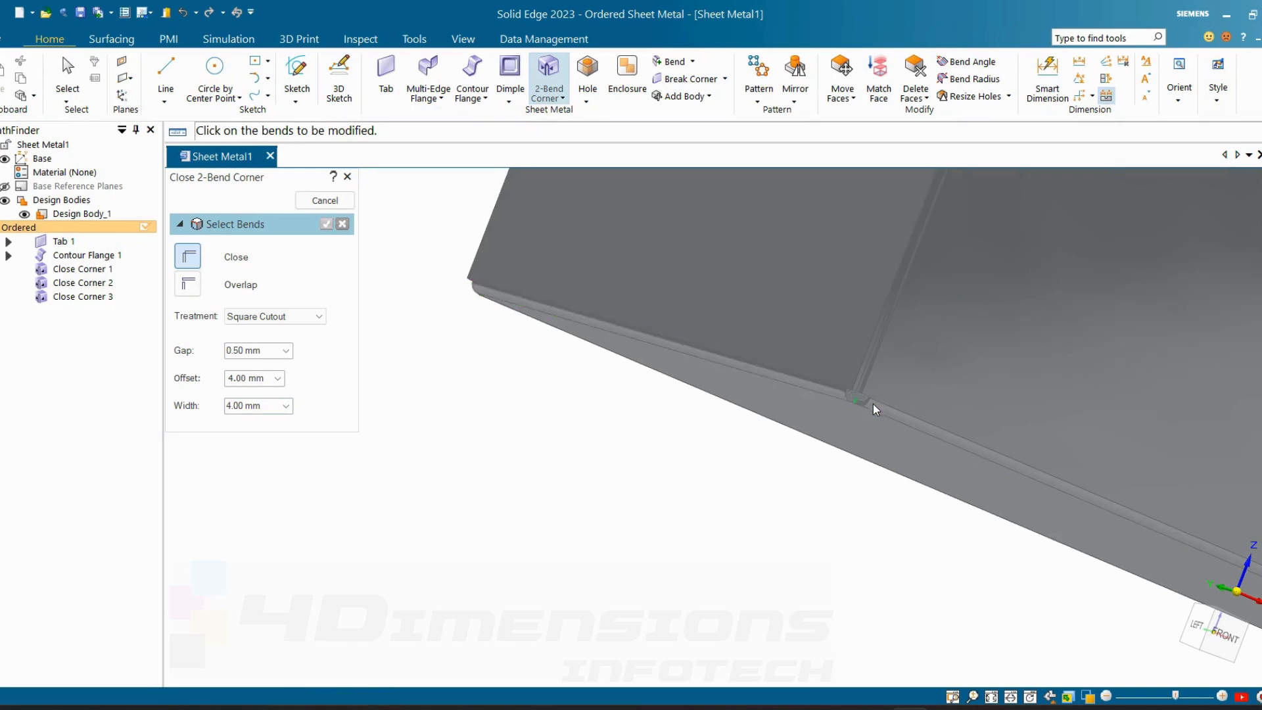
click(326, 225)
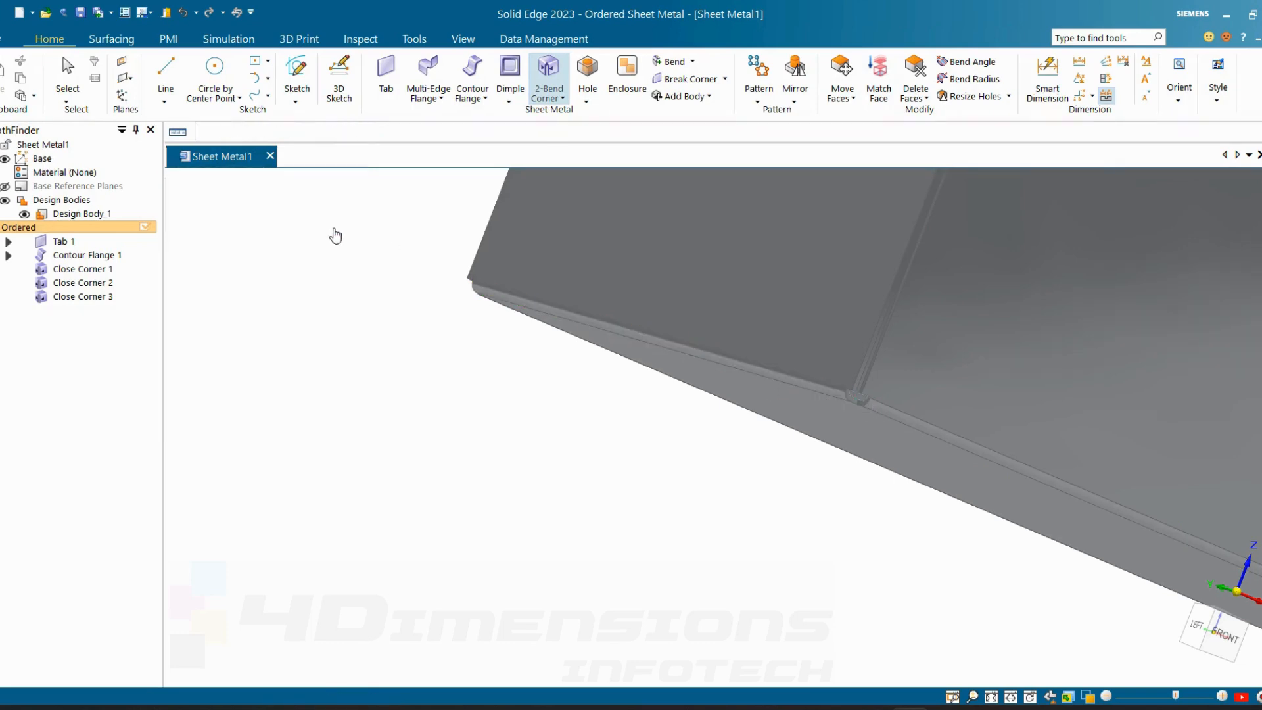
click(335, 204)
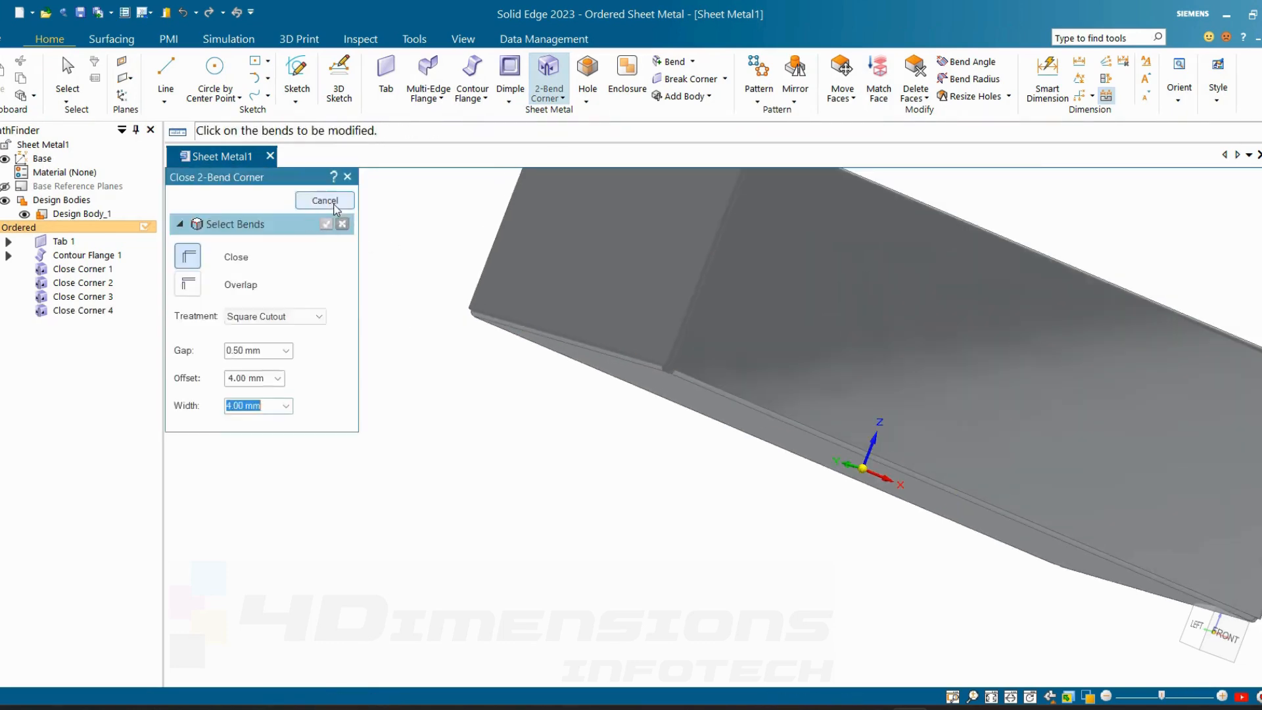
click(333, 202)
- Start a Multi-Edge Flange and accept the inner edges around the box's top lip as its edges
scroll(400, 259, down, 1)
middle_drag(400, 260, 648, 366)
scroll(578, 287, up, 2)
scroll(578, 287, up, 2)
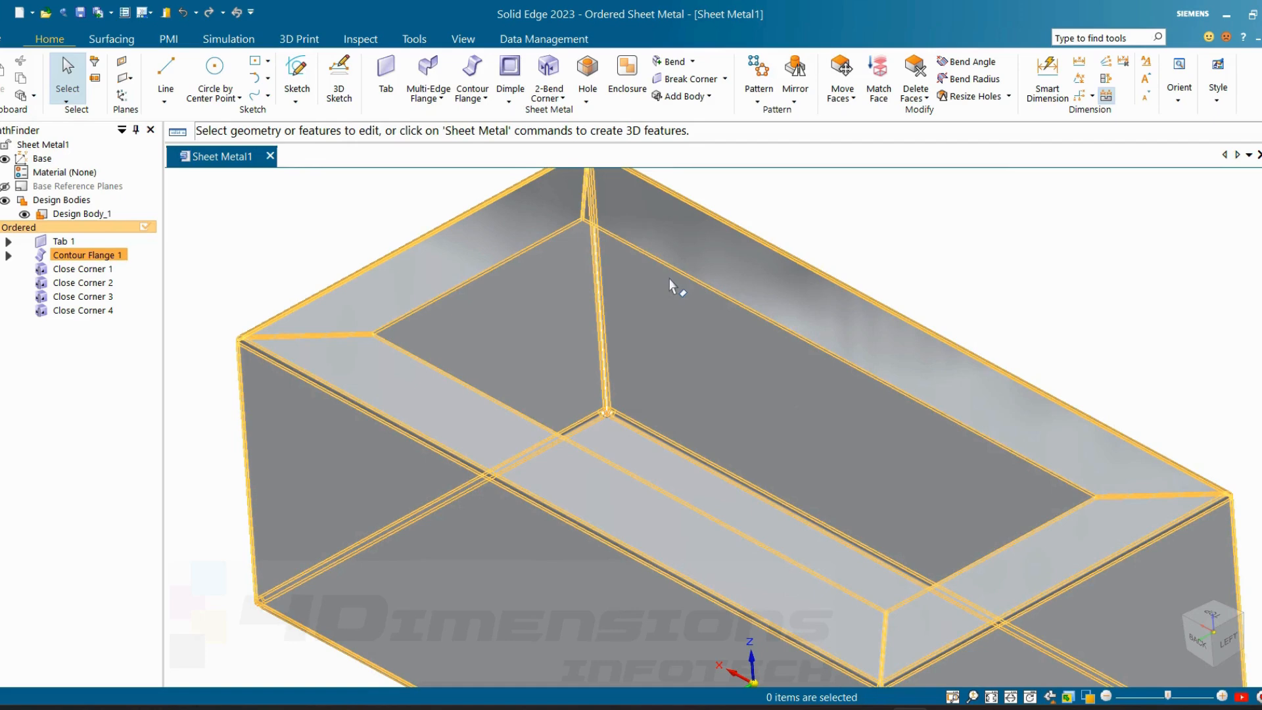
click(428, 95)
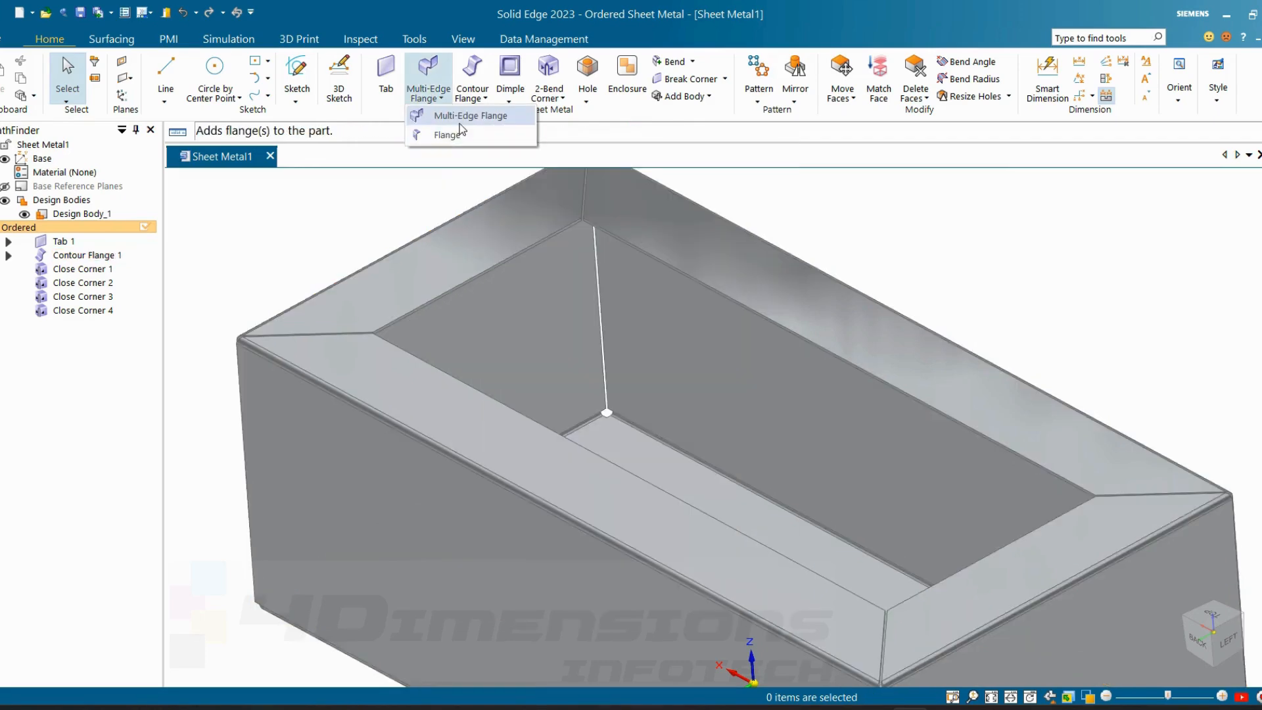
click(469, 117)
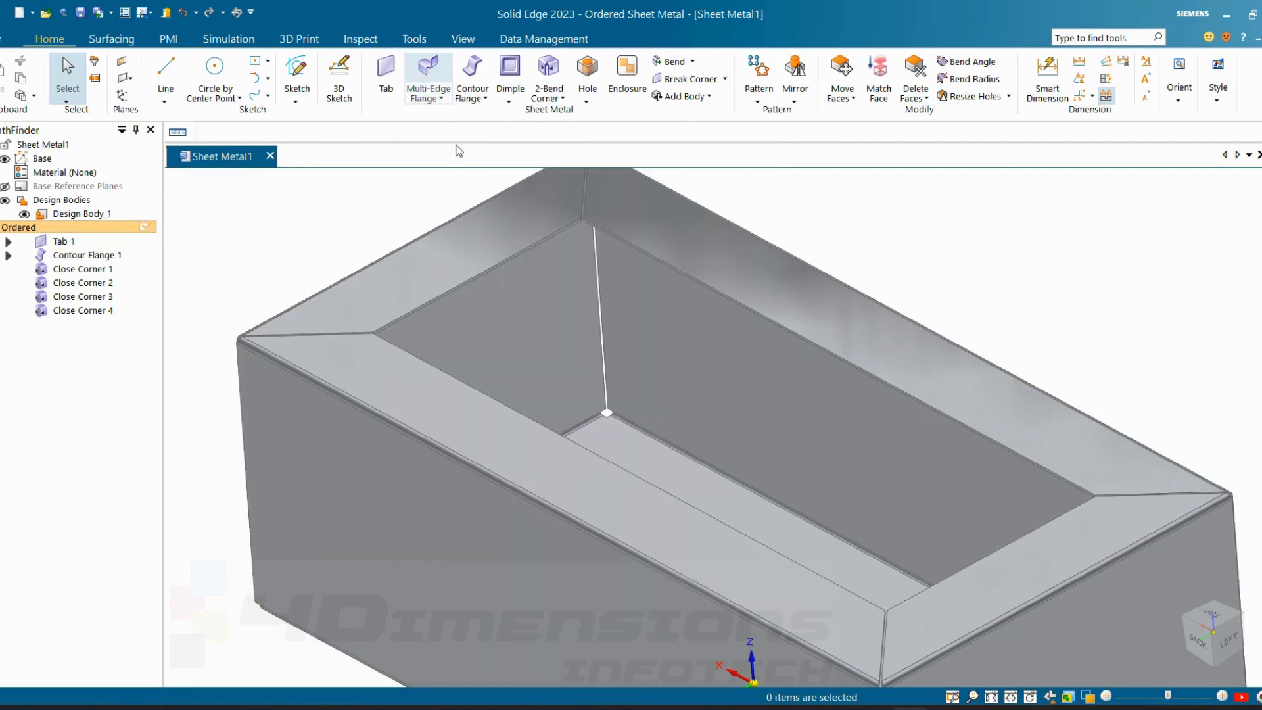
click(454, 287)
click(612, 235)
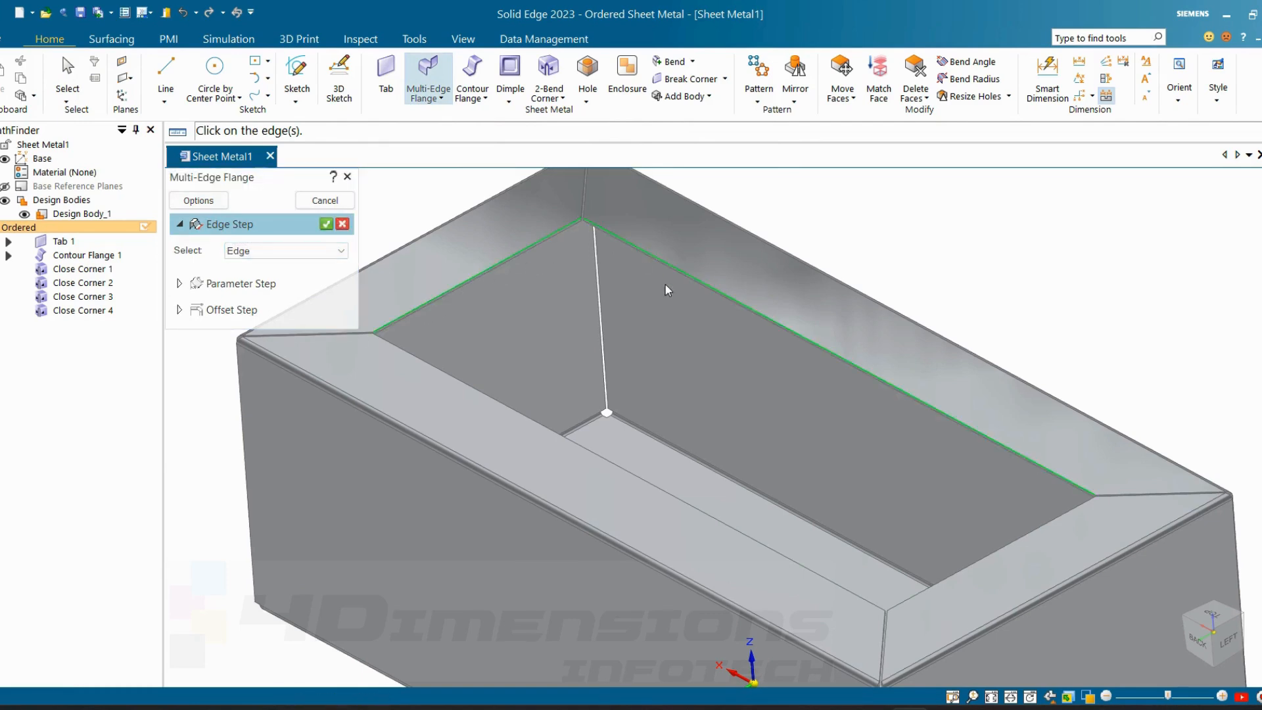
click(980, 558)
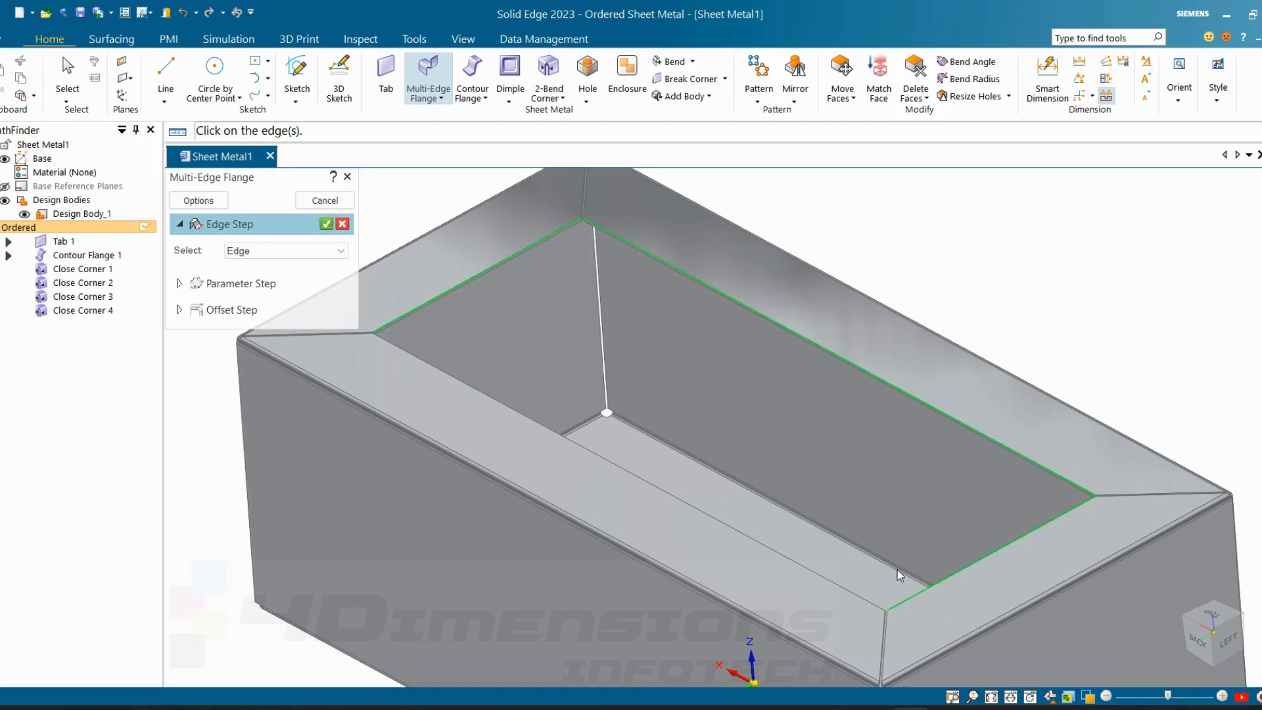
click(326, 224)
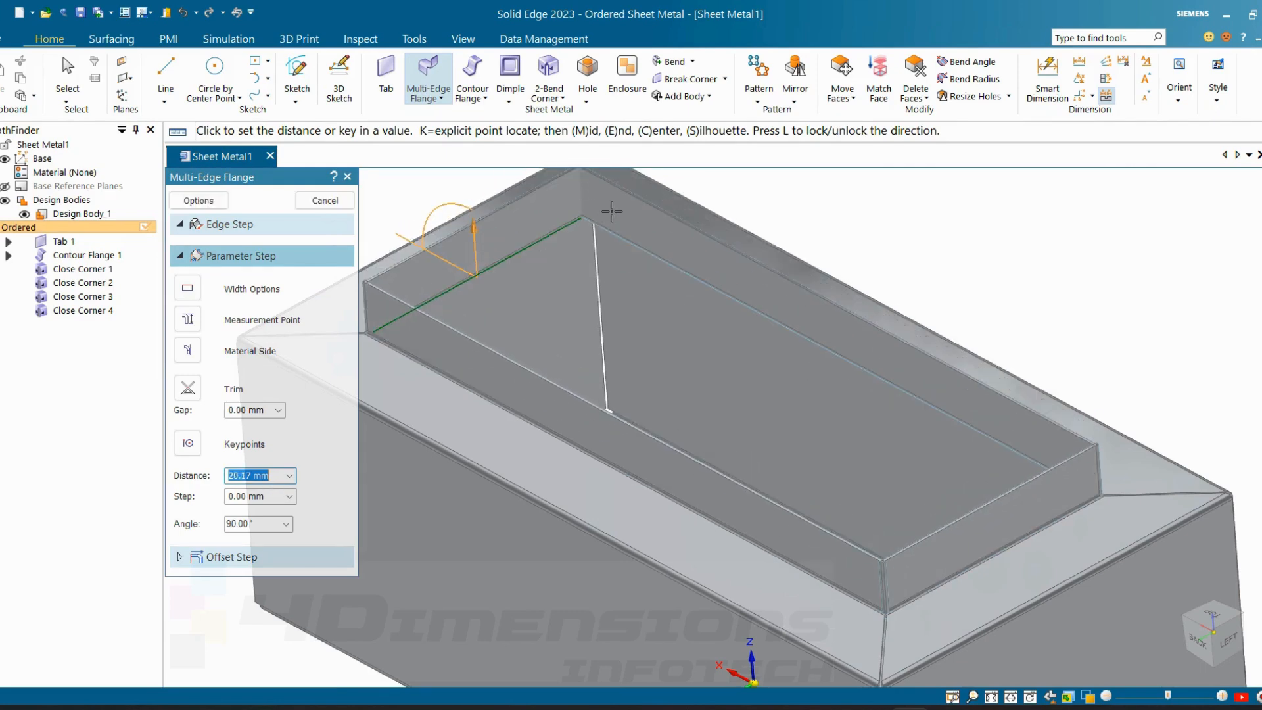
- Place the multi-edge flange upward at 90° from the lip's inner edges, finish it and view the completed box
click(611, 211)
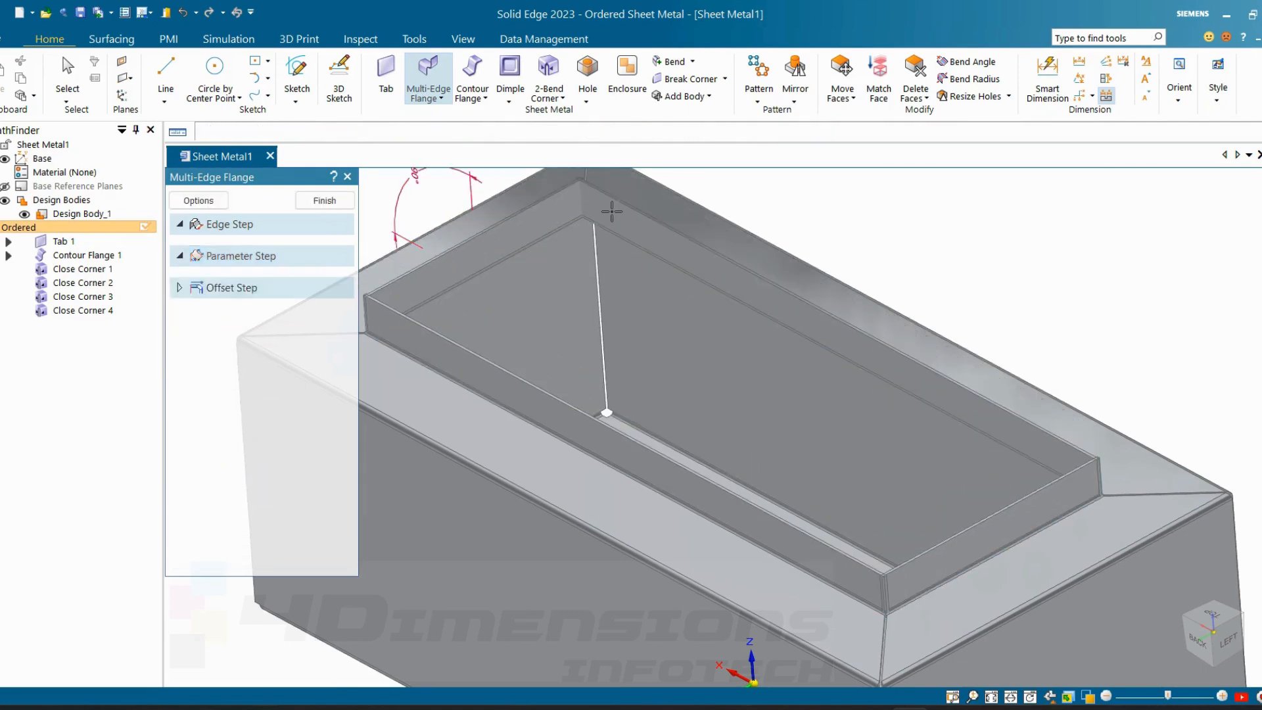
click(340, 209)
click(340, 208)
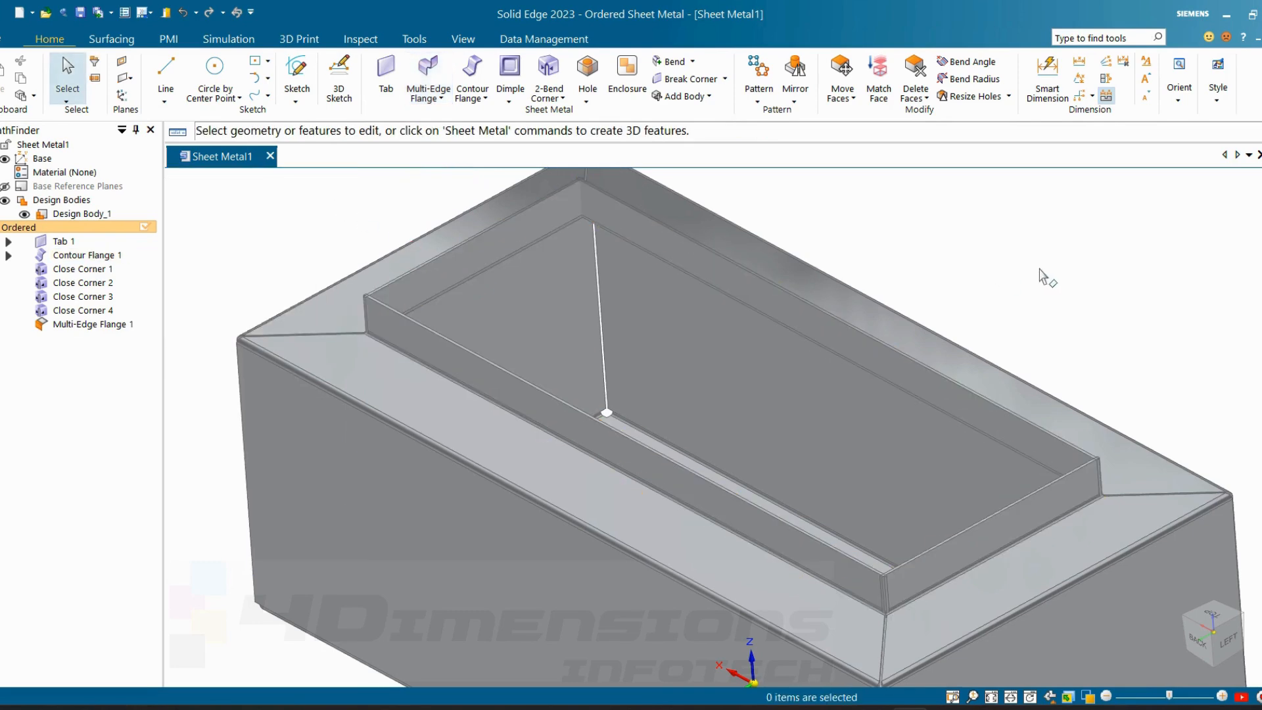
scroll(1061, 289, down, 3)
middle_drag(926, 345, 755, 318)
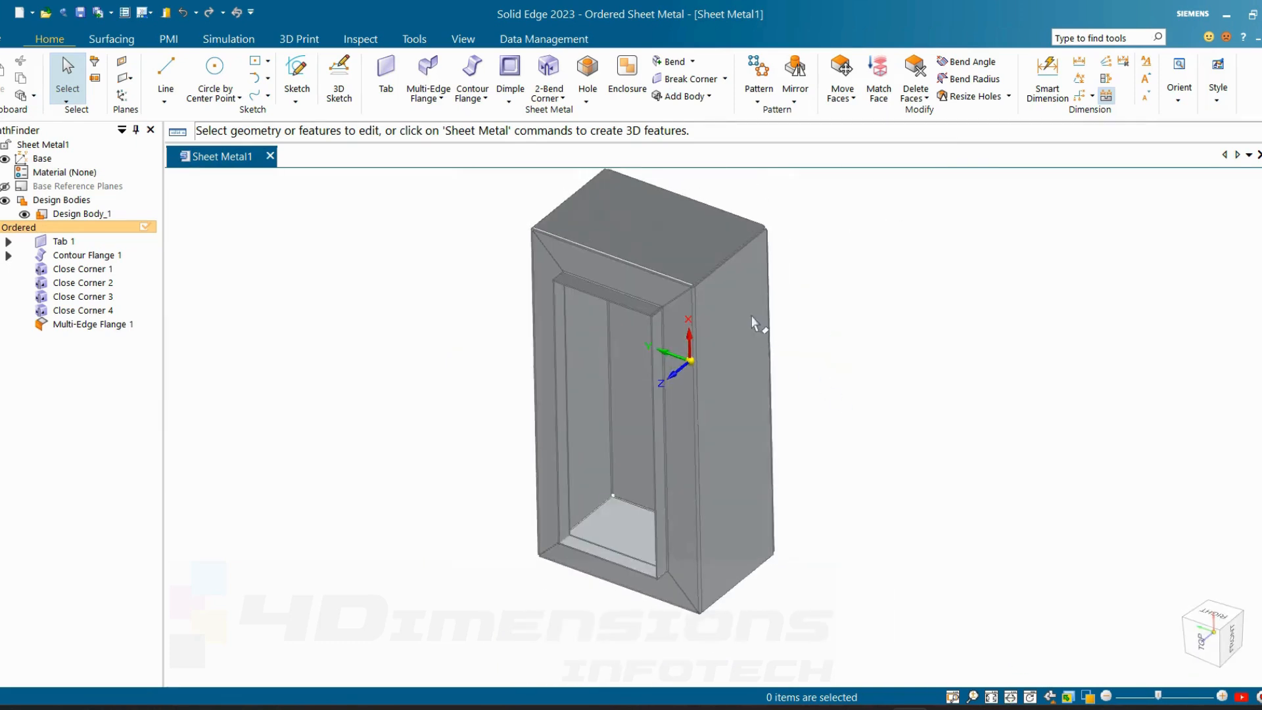
- Start a Dimple on the outer planar face of the box's long side wall
click(509, 100)
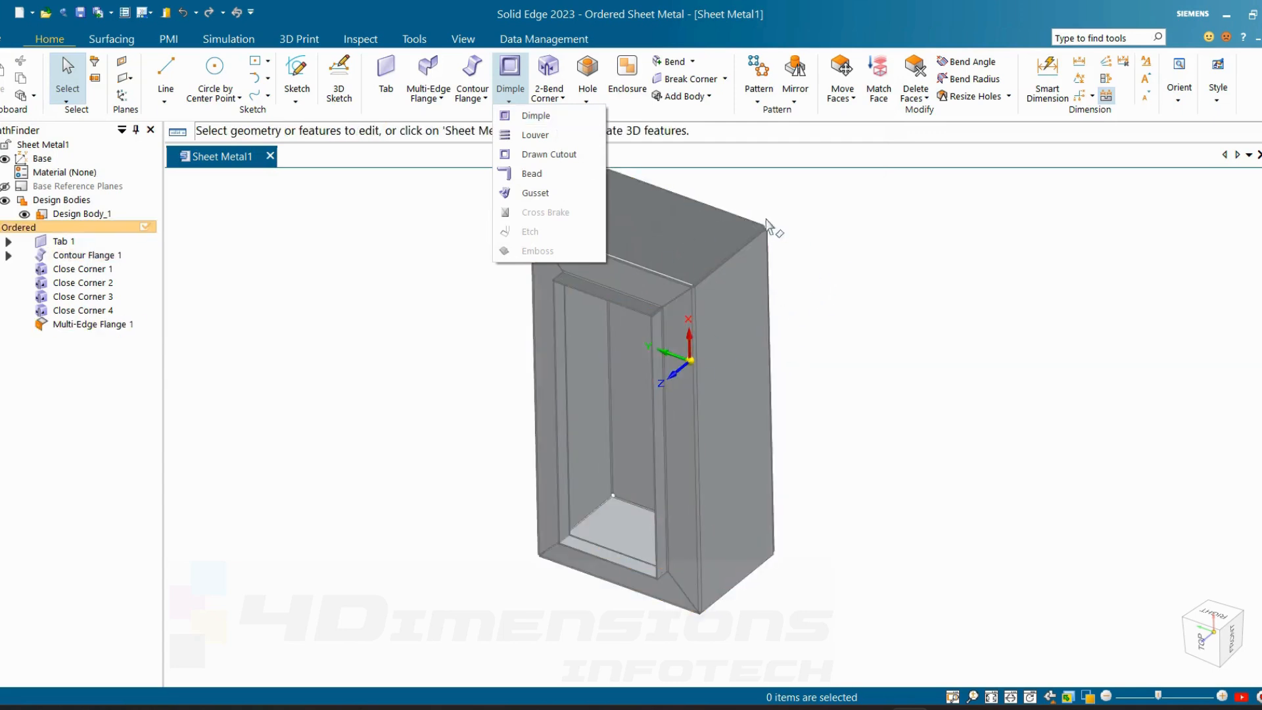
click(531, 115)
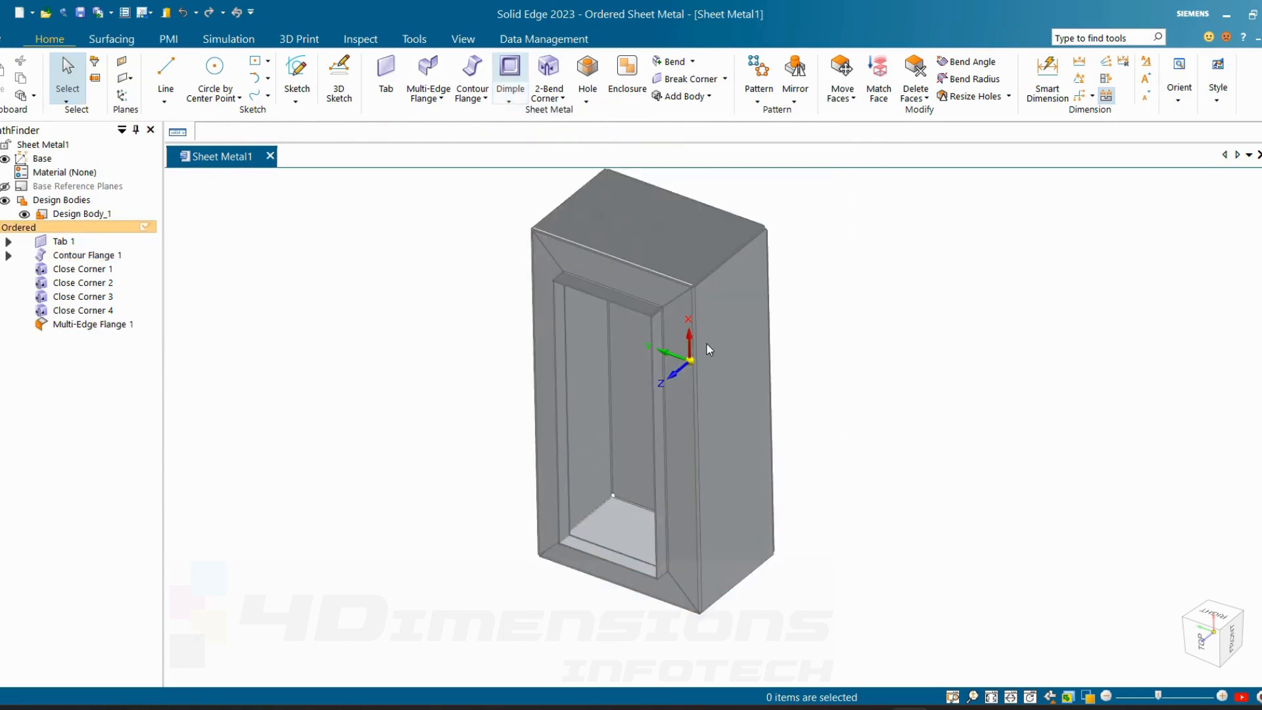
middle_drag(707, 345, 819, 408)
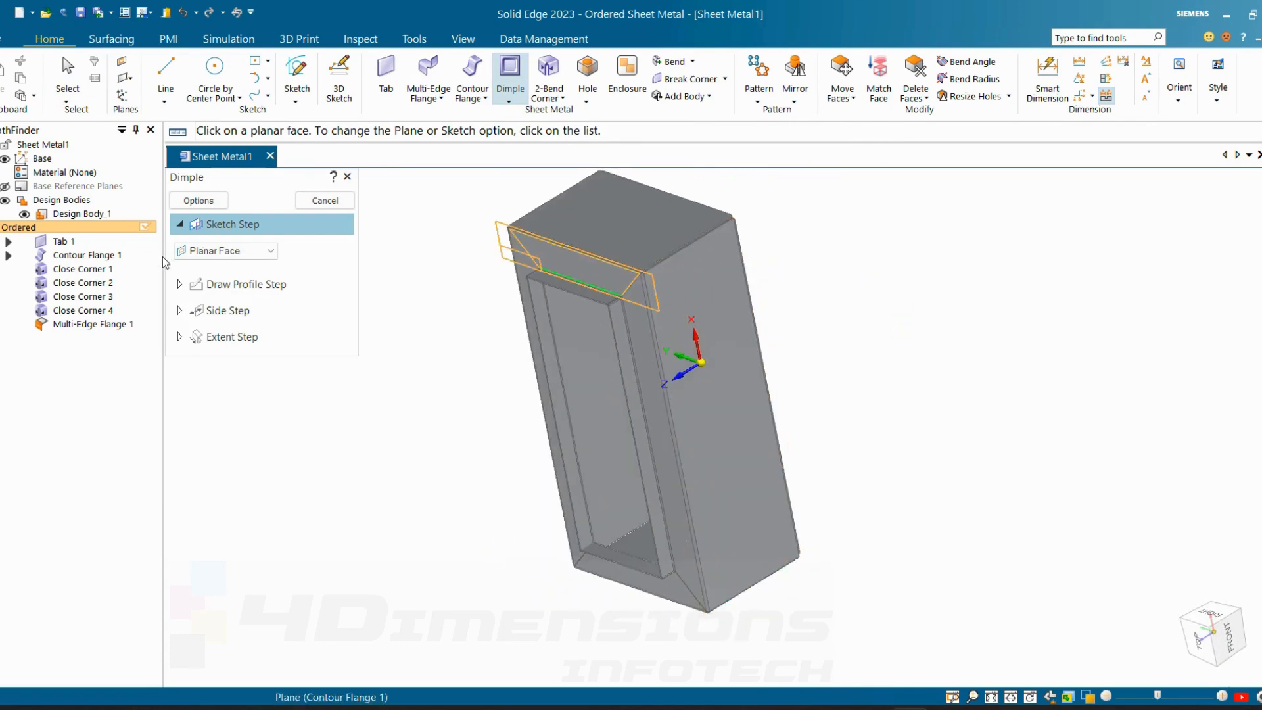
click(713, 289)
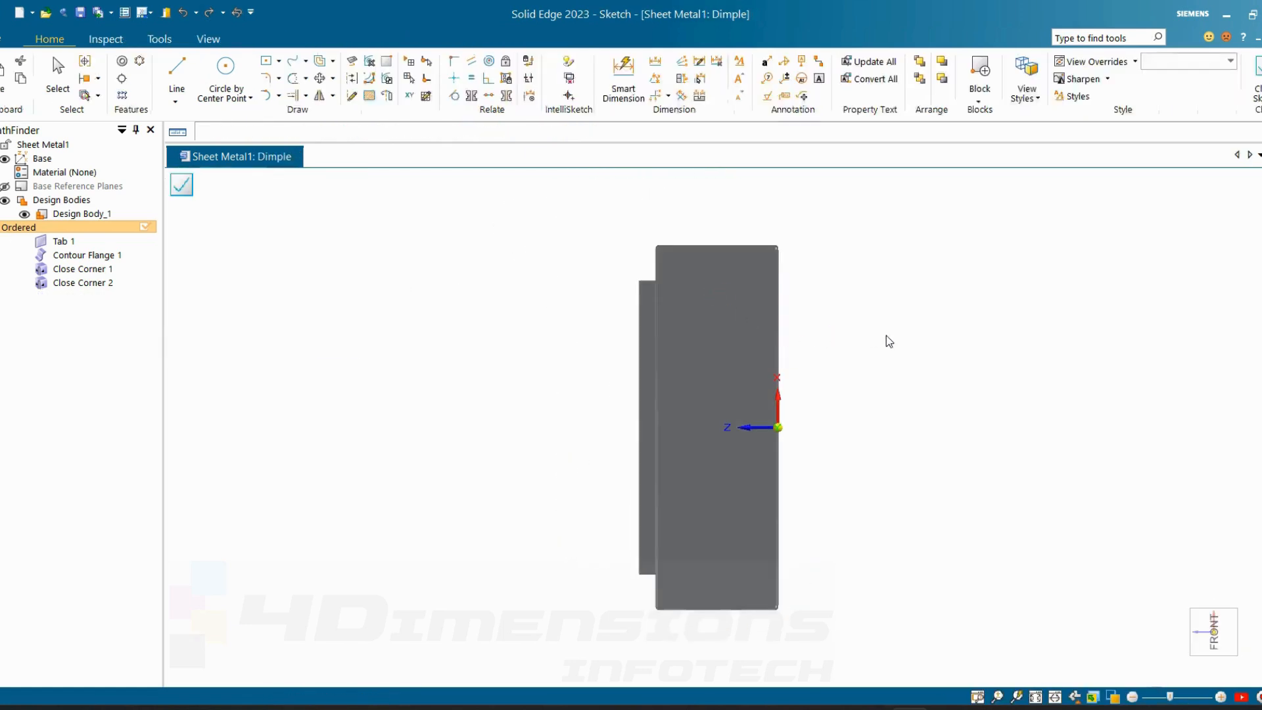
- Sketch a centre-based rectangle about 39 × 35 mm near the upper end of the side wall
click(278, 60)
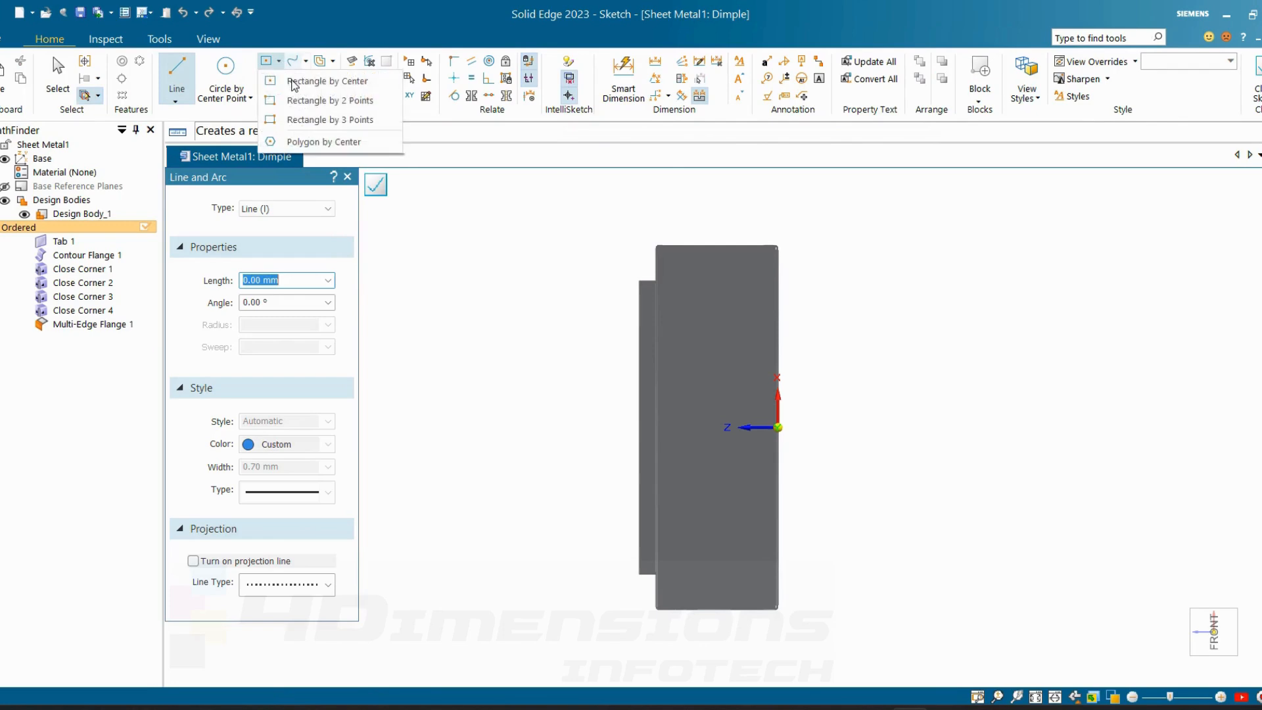
click(293, 81)
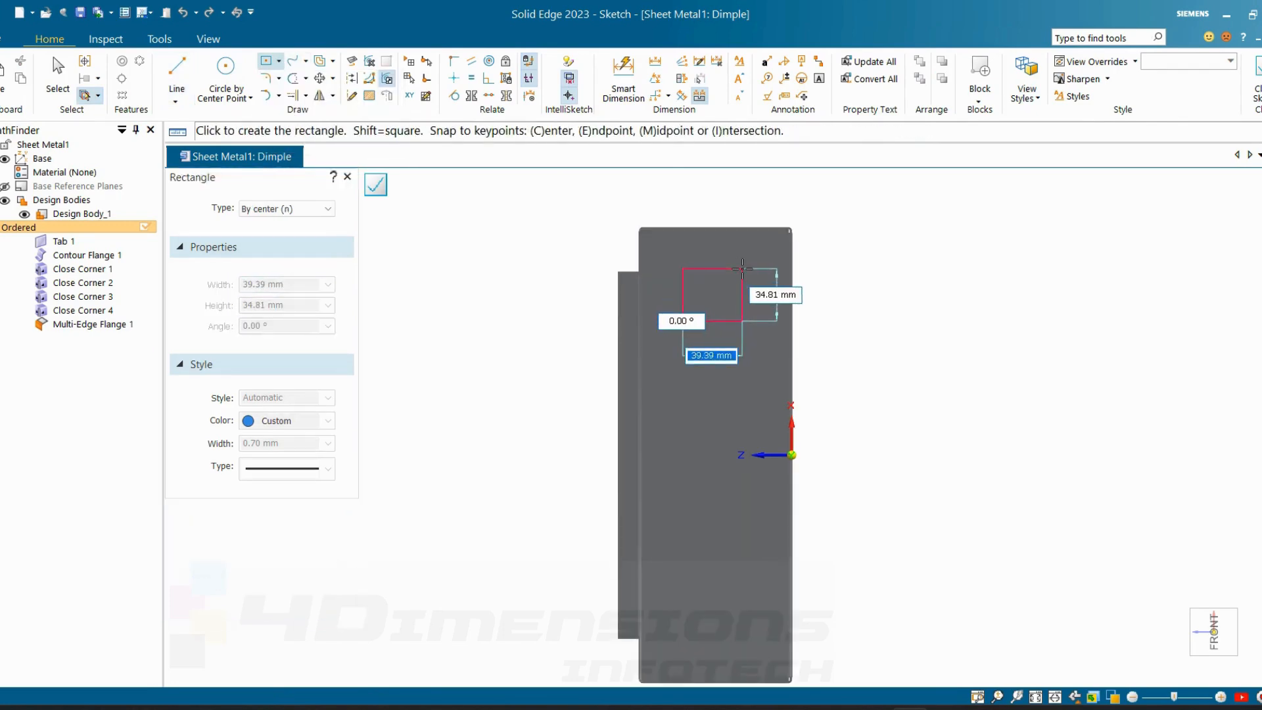
click(742, 268)
key(Escape)
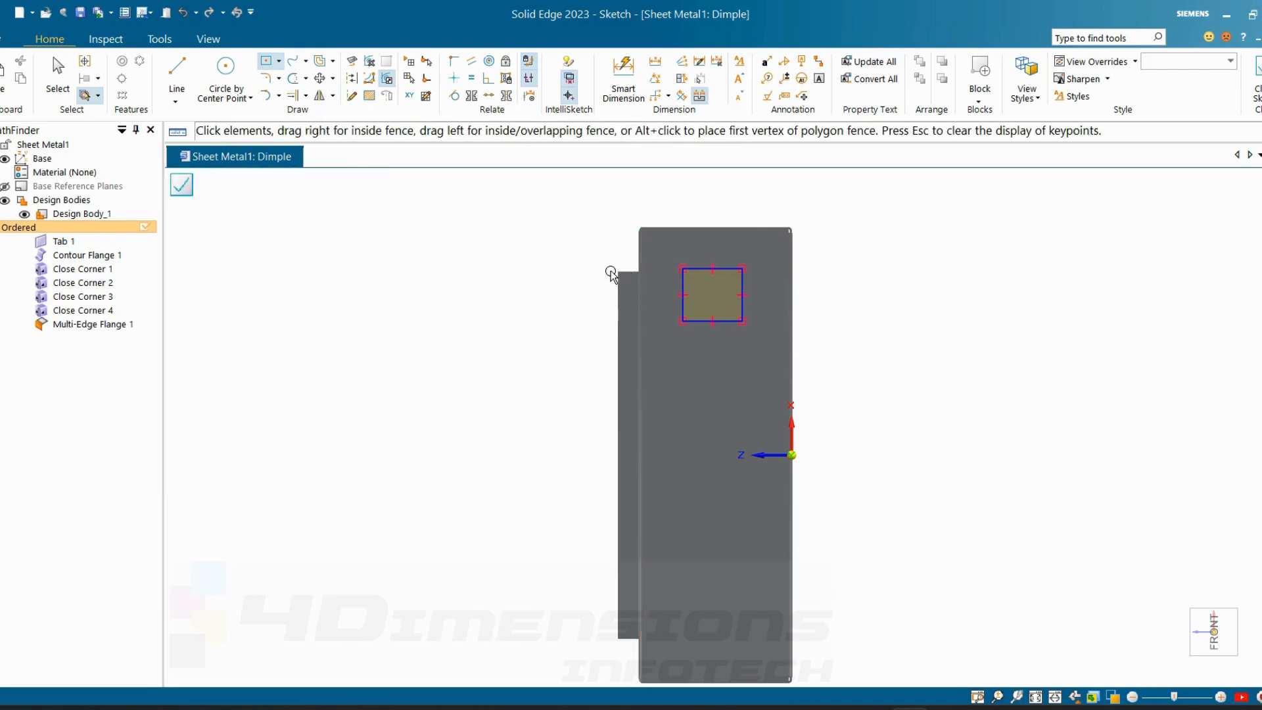
scroll(778, 300, up, 3)
scroll(735, 286, down, 4)
scroll(746, 287, up, 2)
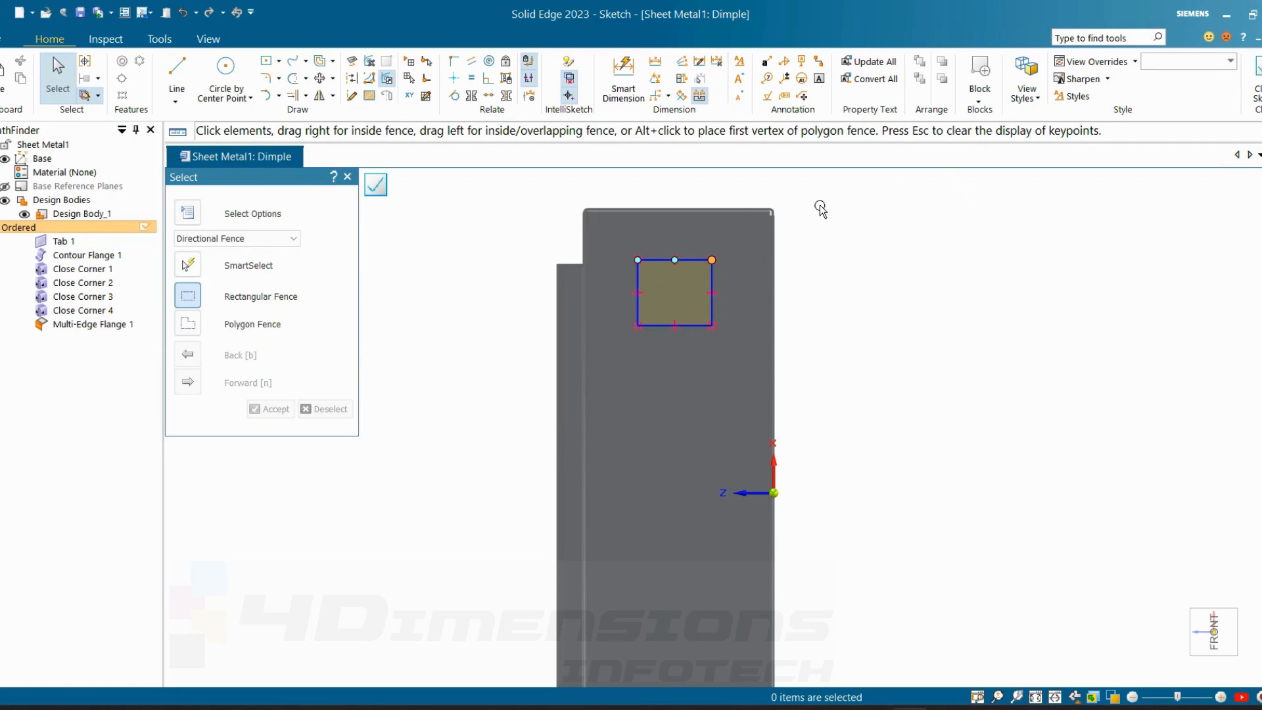
- Close the dimple sketch and place the dimple into the box at an offset depth of about 9.4 mm
click(1257, 82)
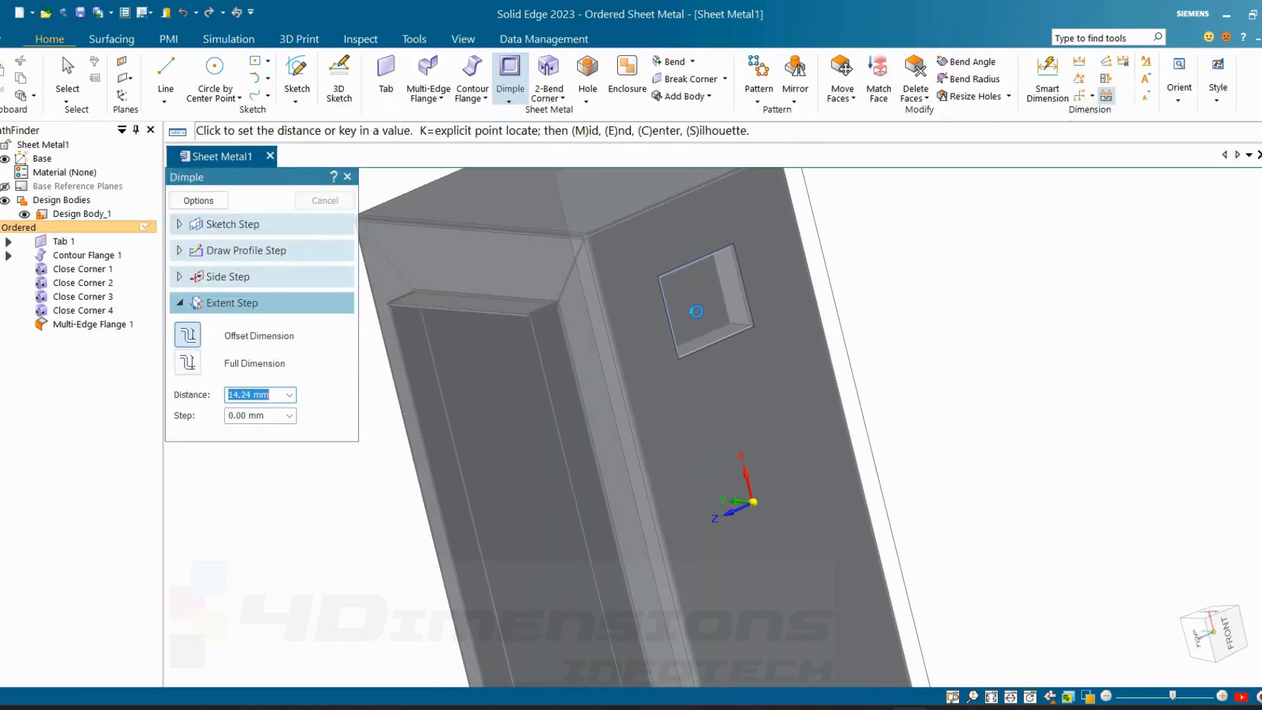
scroll(696, 312, up, 2)
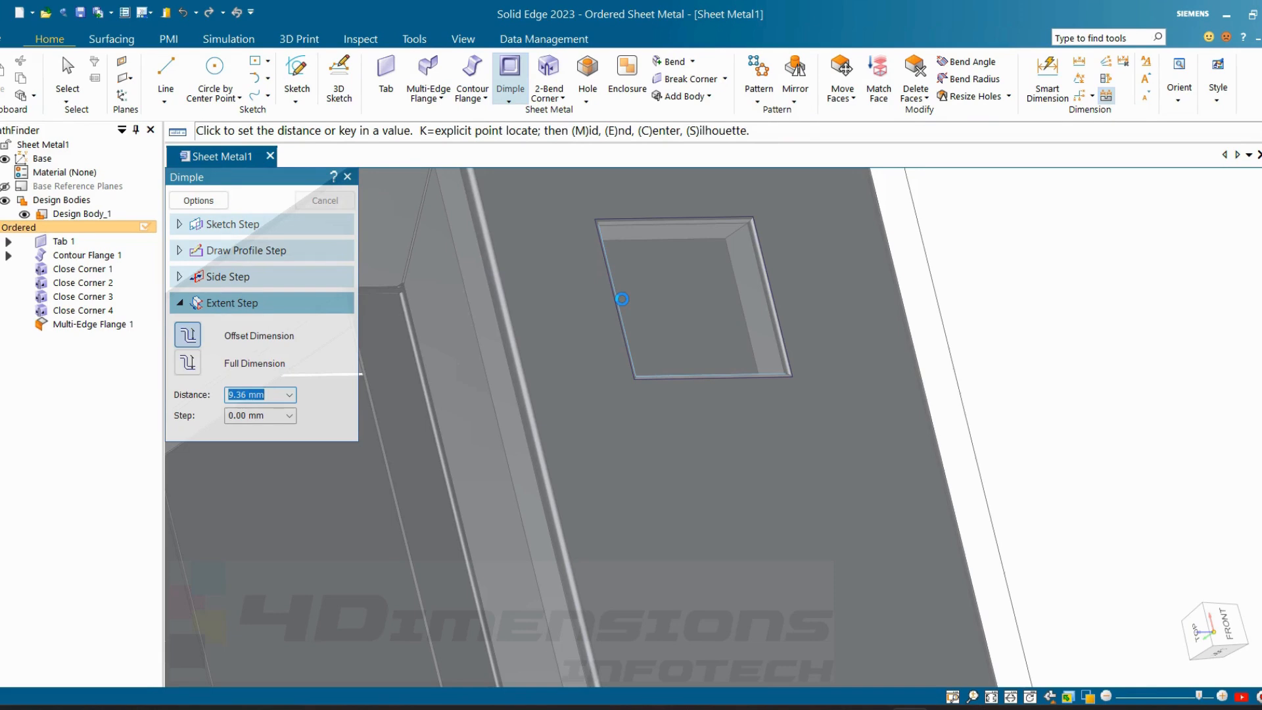
click(622, 299)
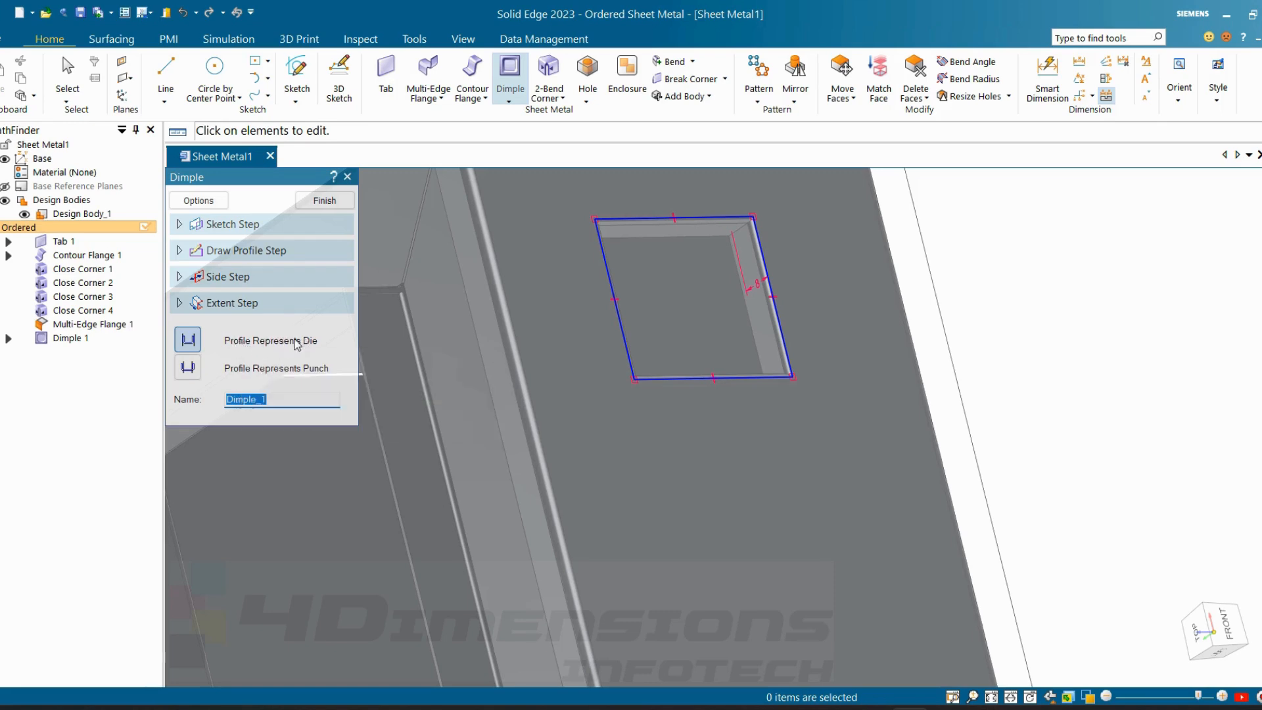
- Switch the dimple to Profile Represents Punch and inspect its sidewalls relative to the profile
middle_drag(766, 358, 740, 343)
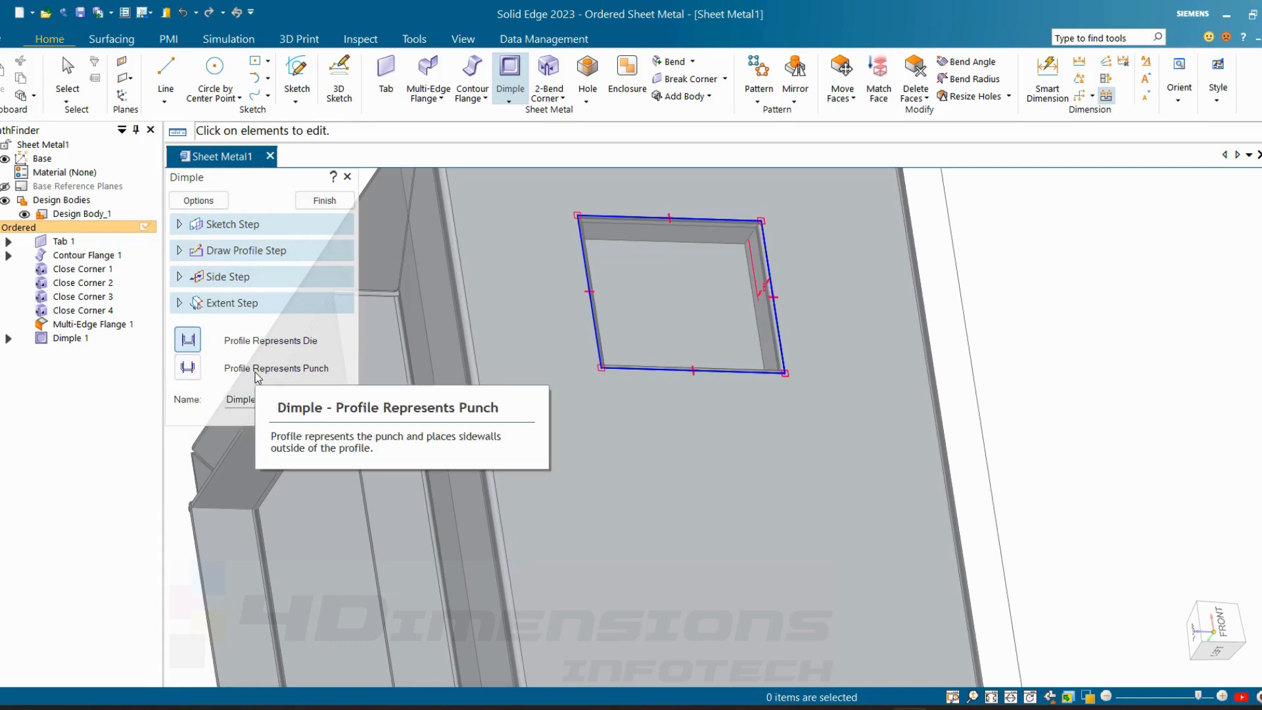
click(192, 369)
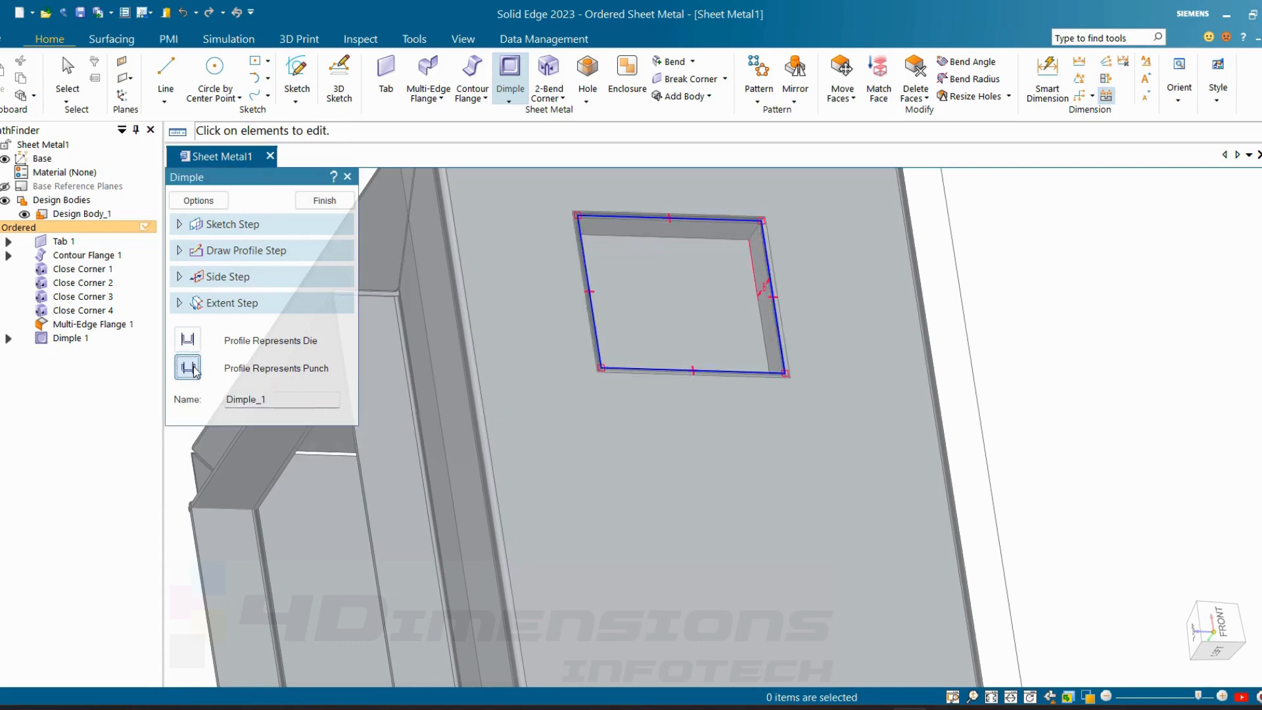
scroll(744, 316, up, 5)
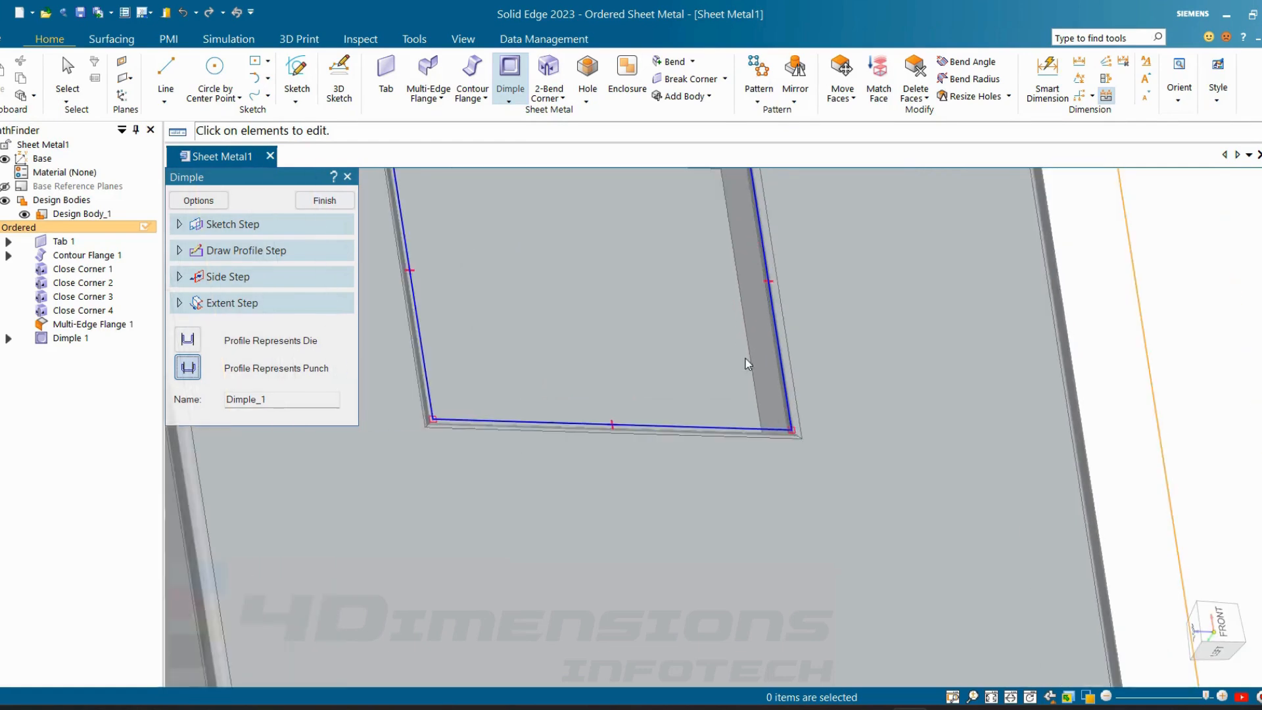
scroll(750, 295, down, 3)
scroll(750, 263, up, 8)
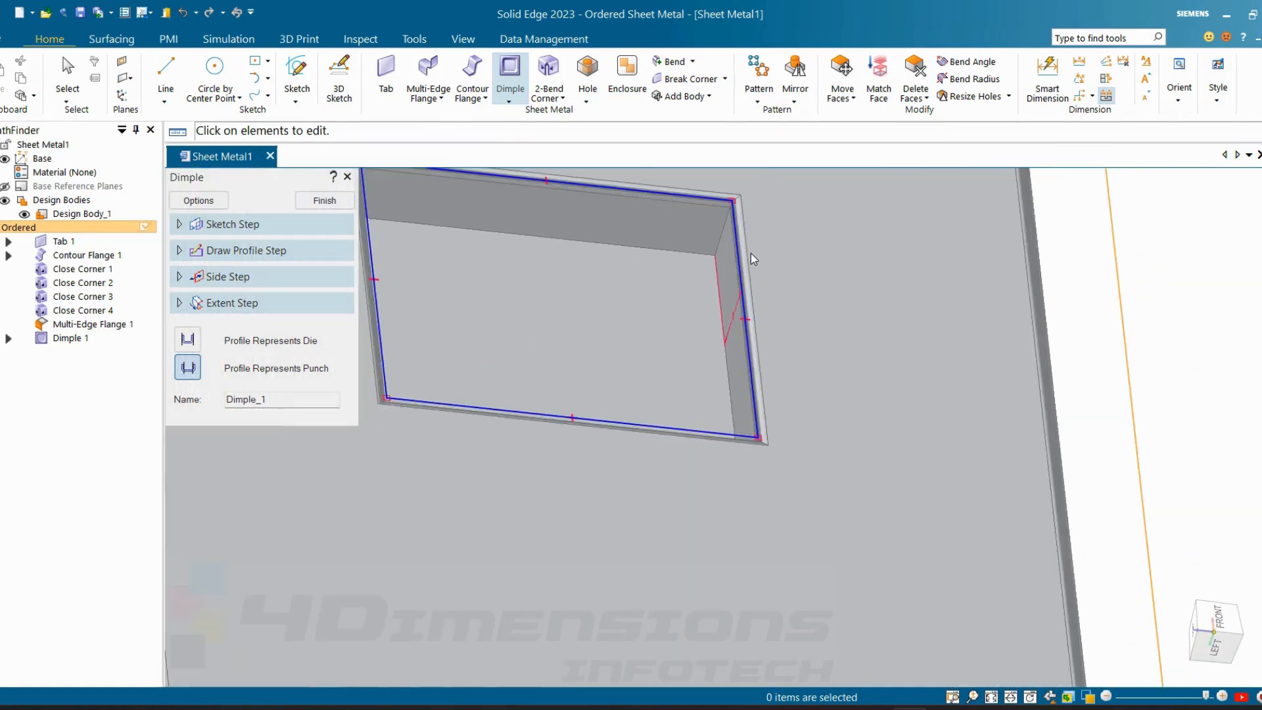
scroll(748, 295, down, 3)
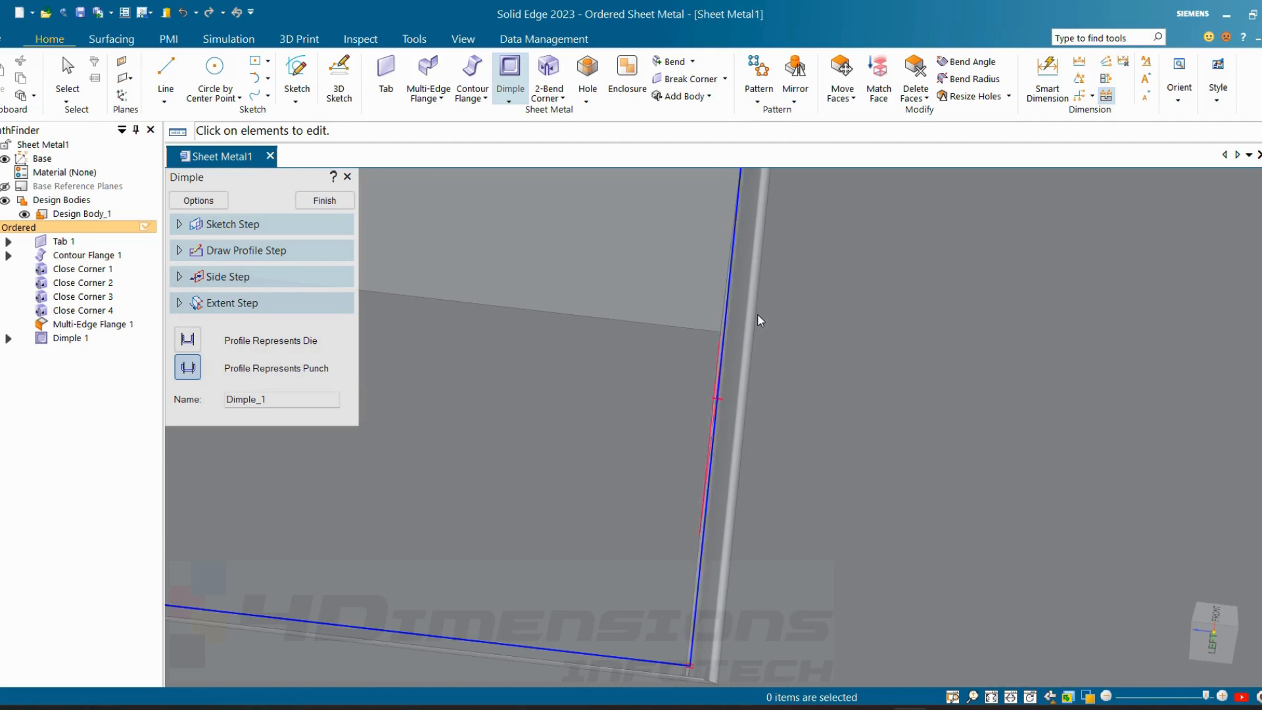
- Compare the die and punch profile options on the dimple's sidewalls, ending with Profile Represents Die
click(189, 341)
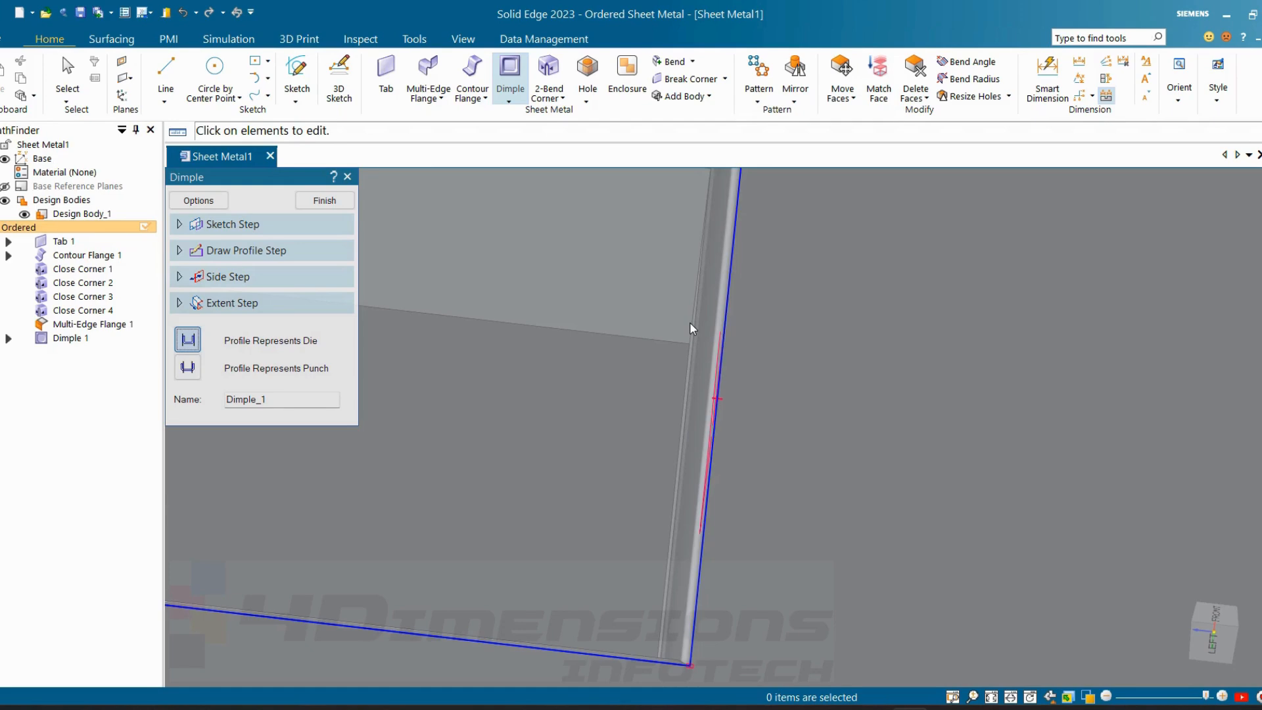
click(190, 368)
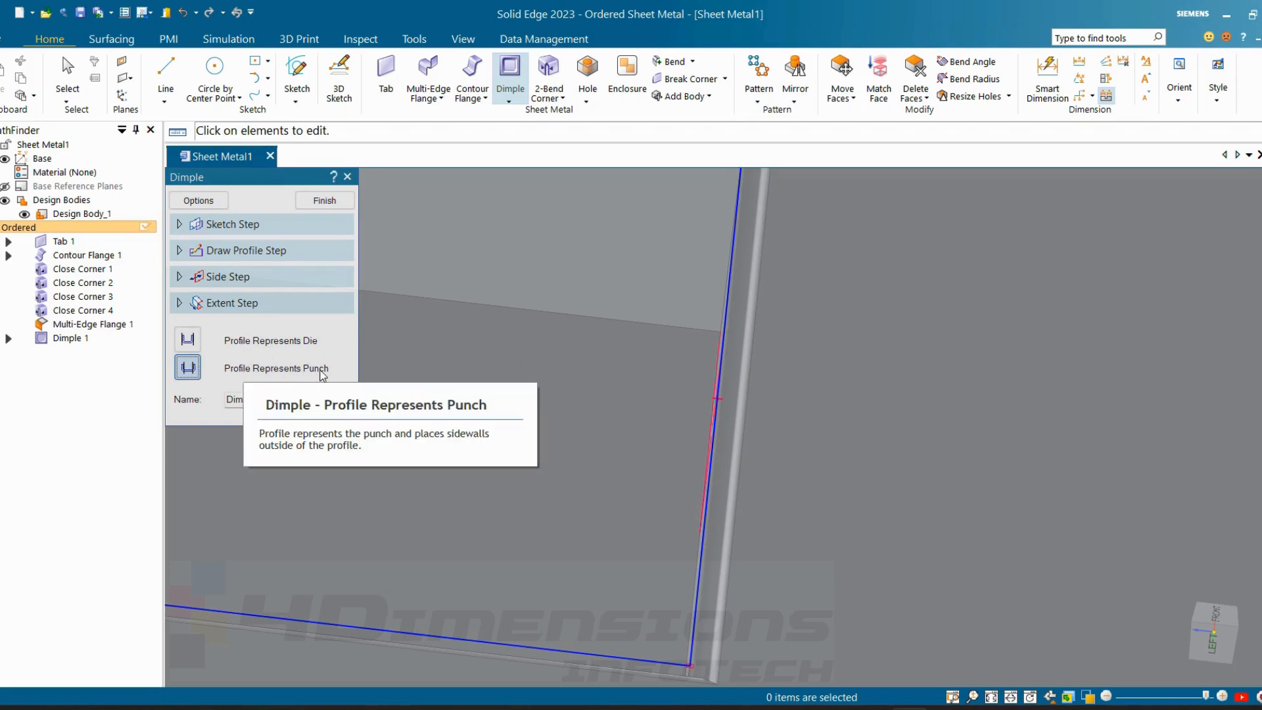
click(193, 342)
click(191, 368)
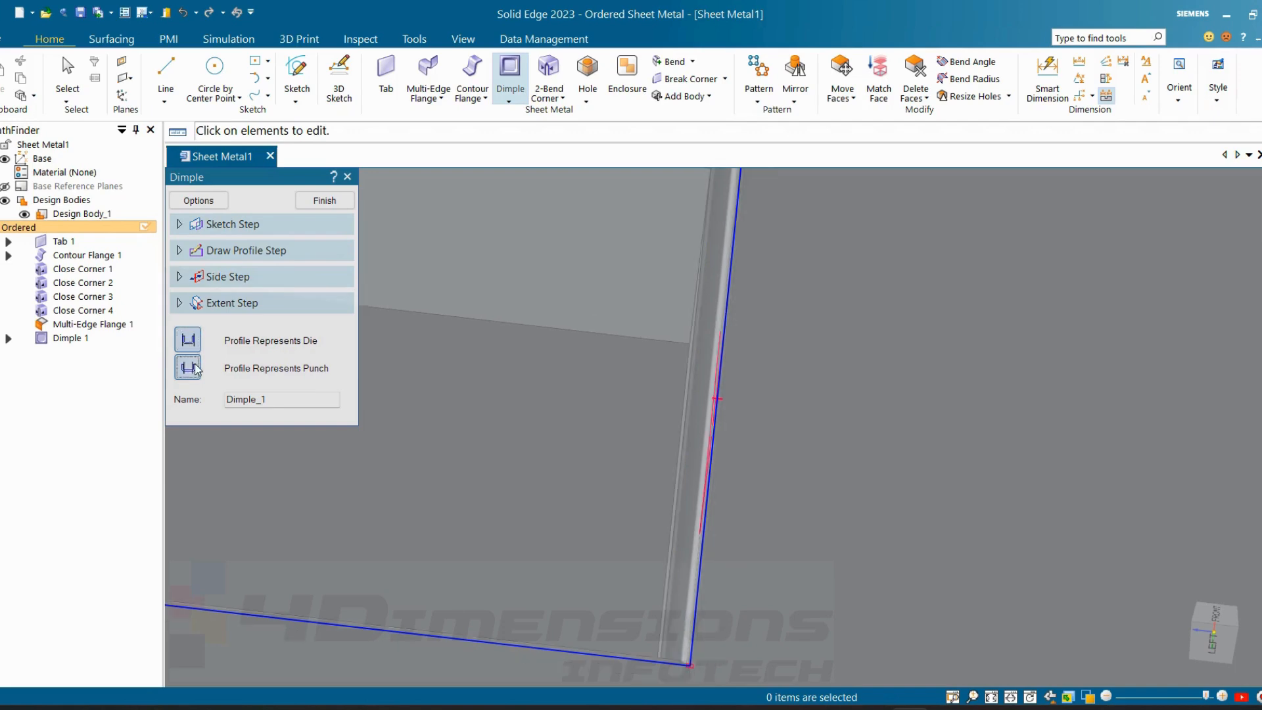
click(195, 342)
click(196, 368)
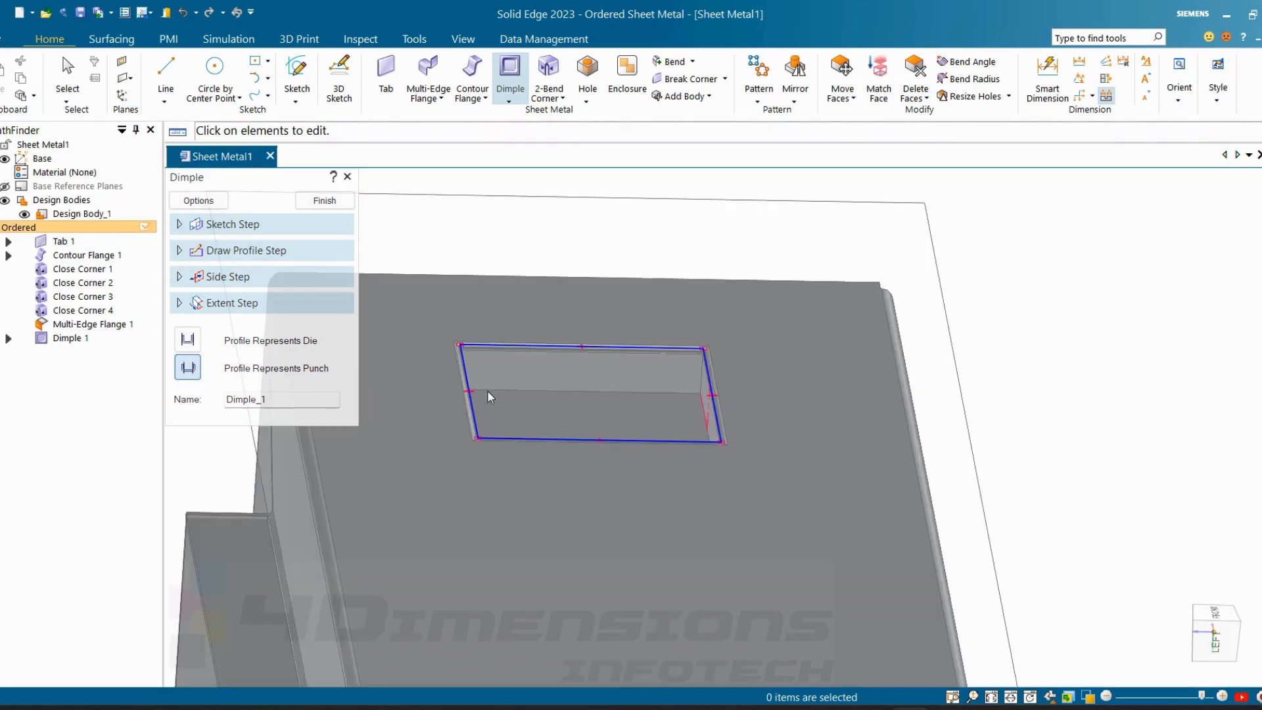
click(193, 341)
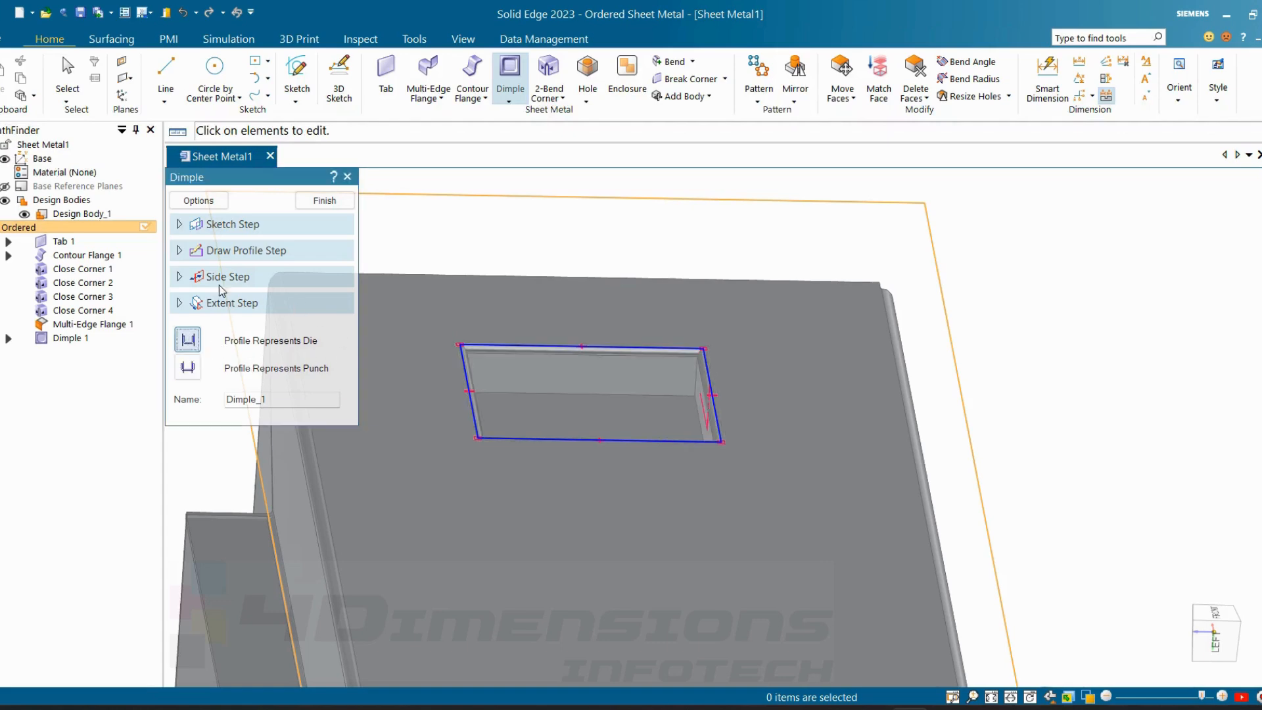
- In the dimple options, set the taper angle to 5° and the punch radius to 1 mm
middle_drag(817, 460, 837, 476)
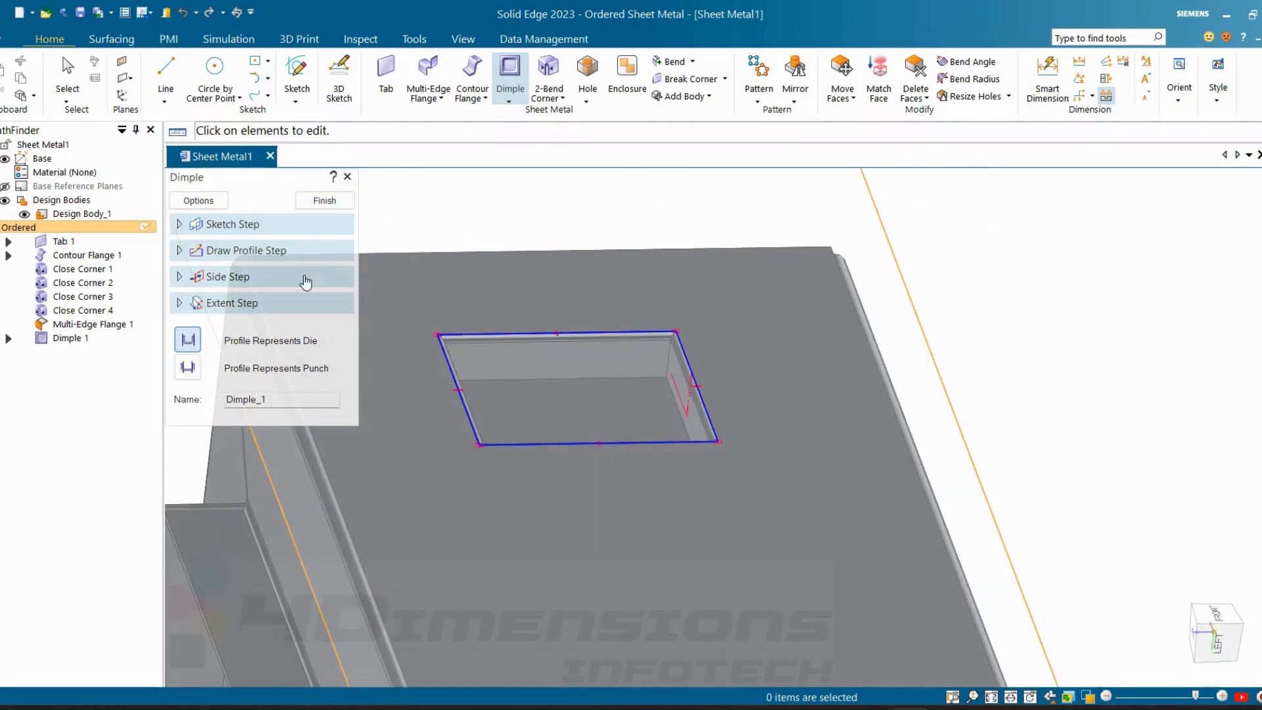
click(198, 200)
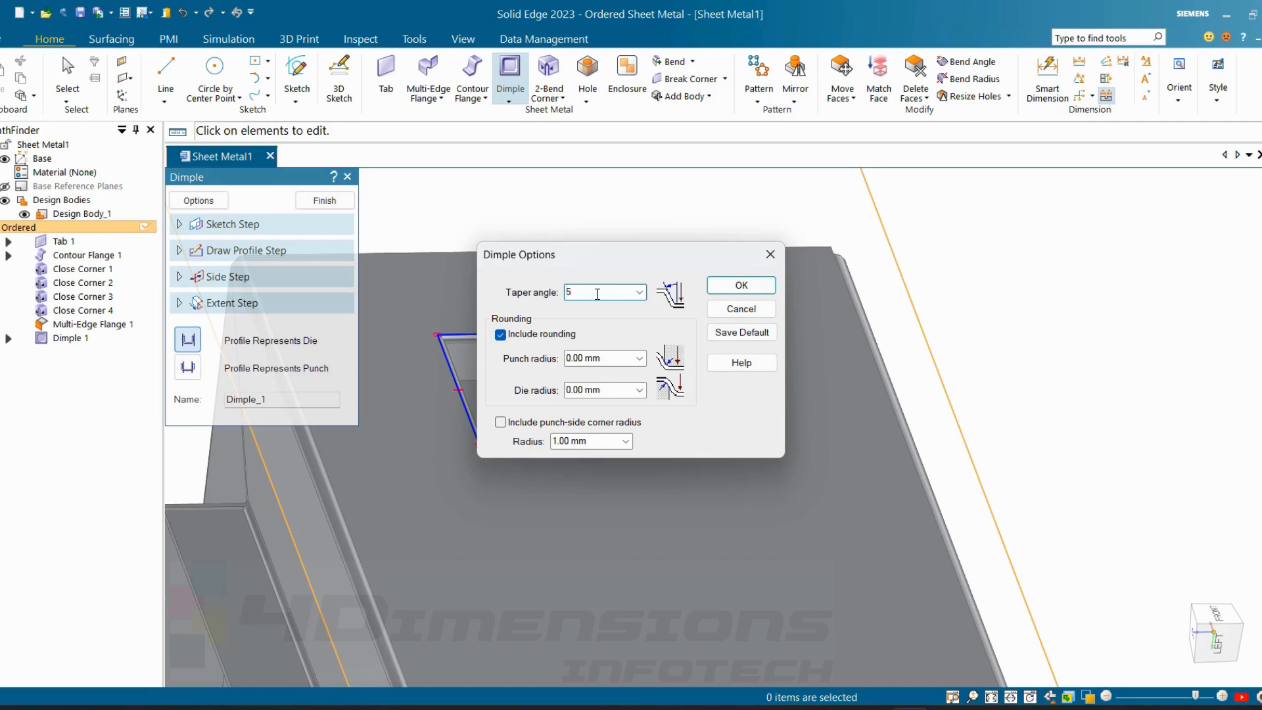
click(608, 362)
drag(651, 258, 901, 148)
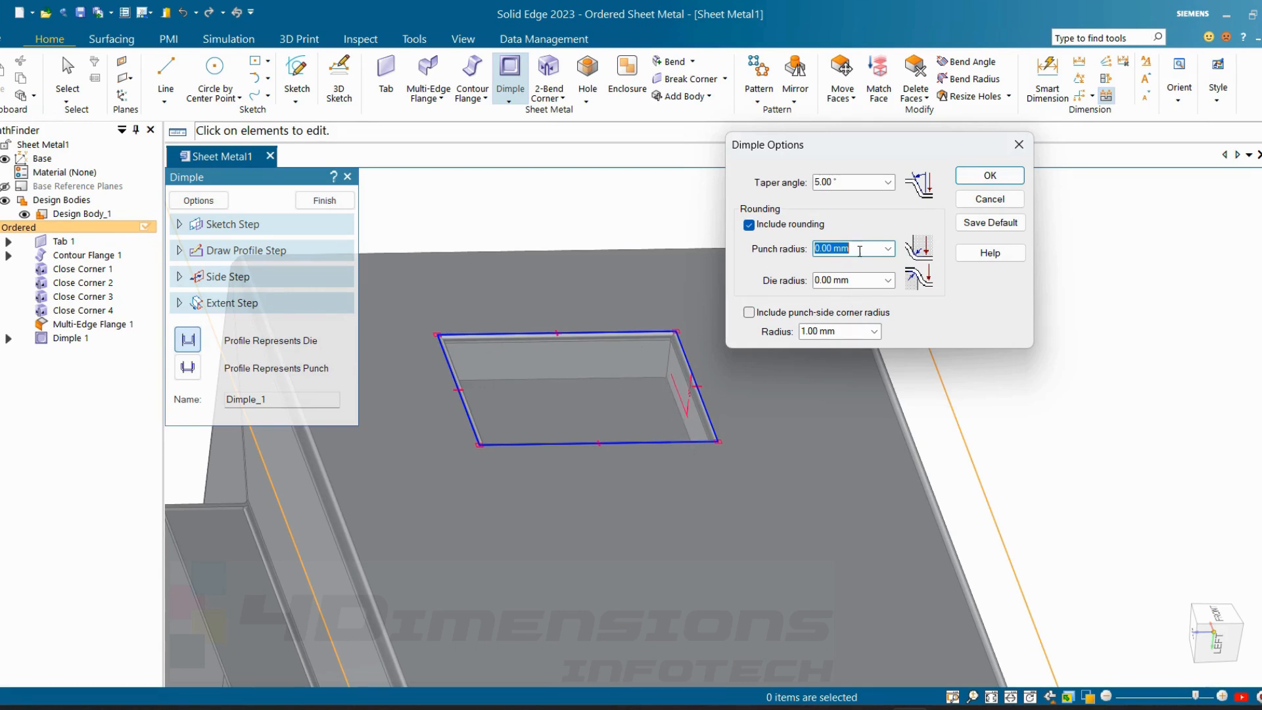
text(1)
key(Return)
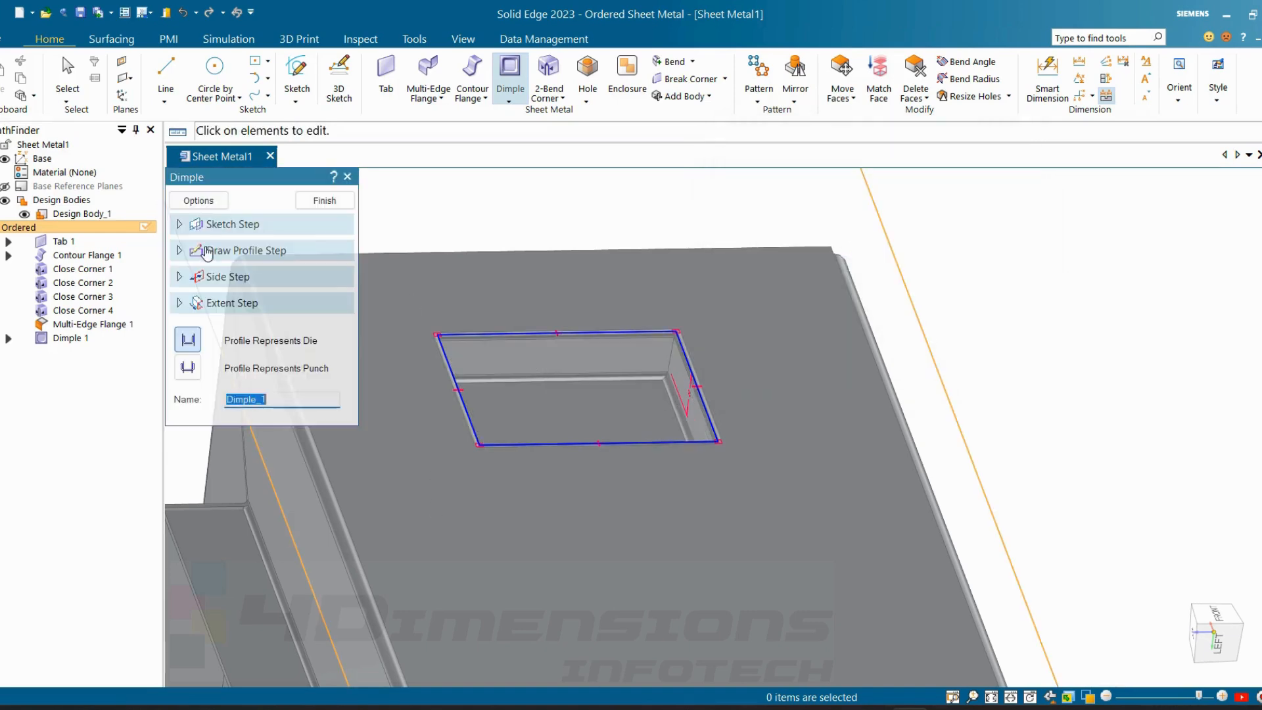
- Reopen the dimple options and set the die radius to 1 mm
click(200, 200)
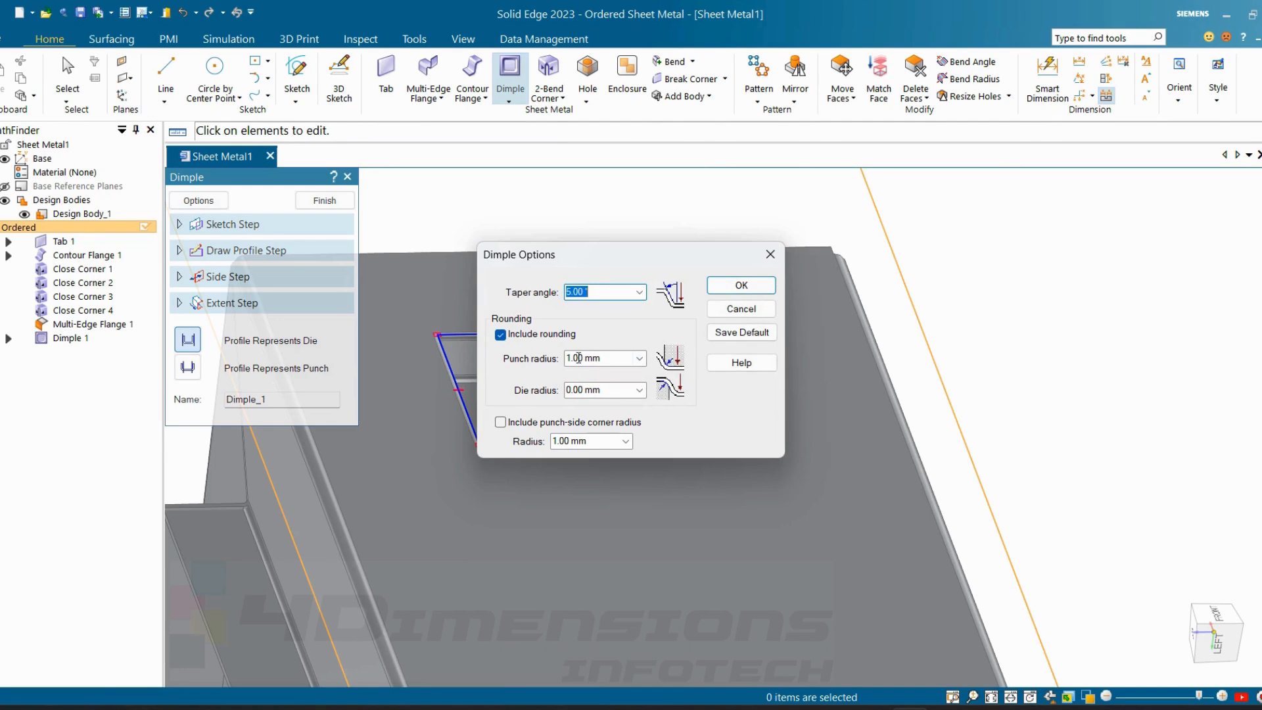
click(610, 390)
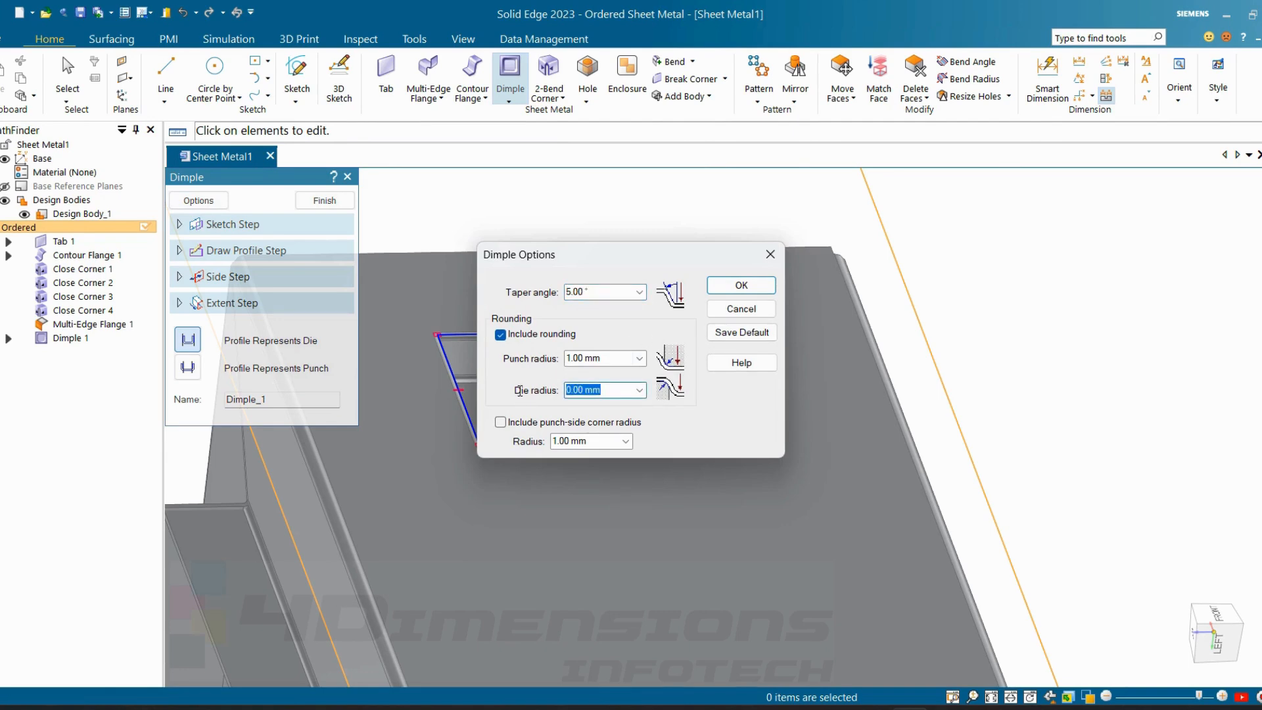
text(1)
key(Return)
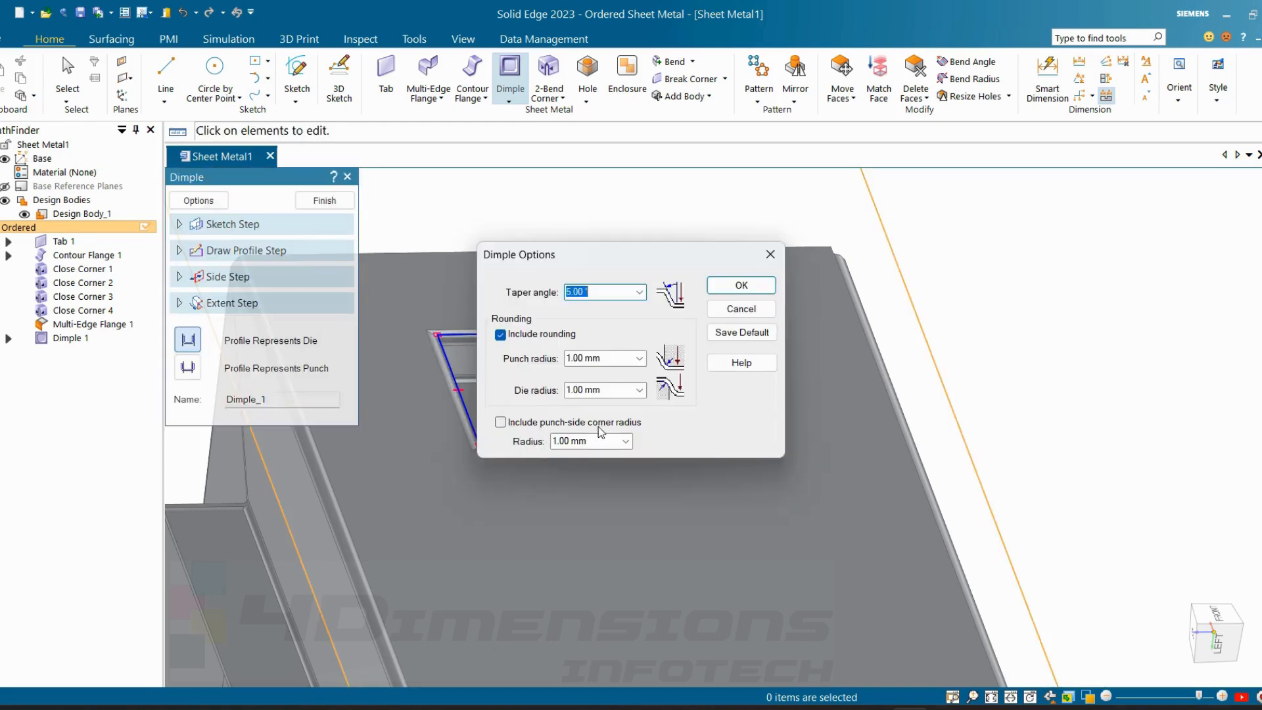
- Include a 1 mm punch-side corner radius in the dimple options and apply them
drag(692, 252, 944, 172)
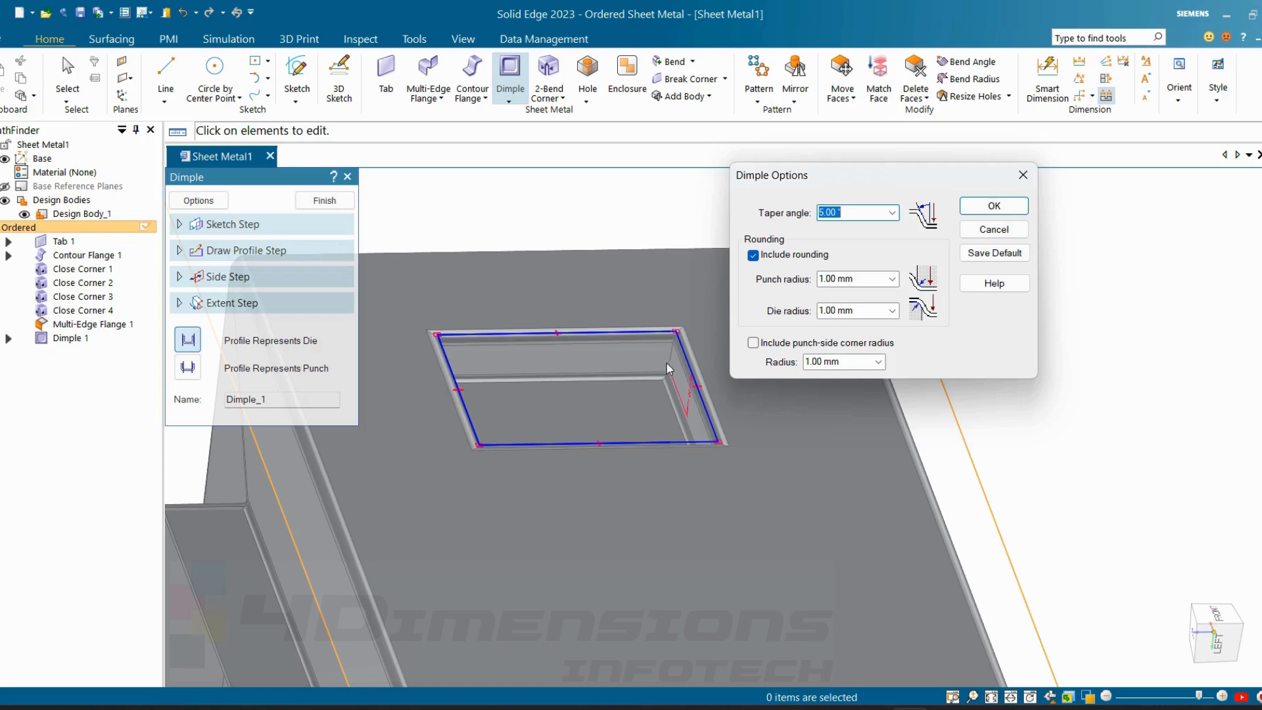
click(753, 343)
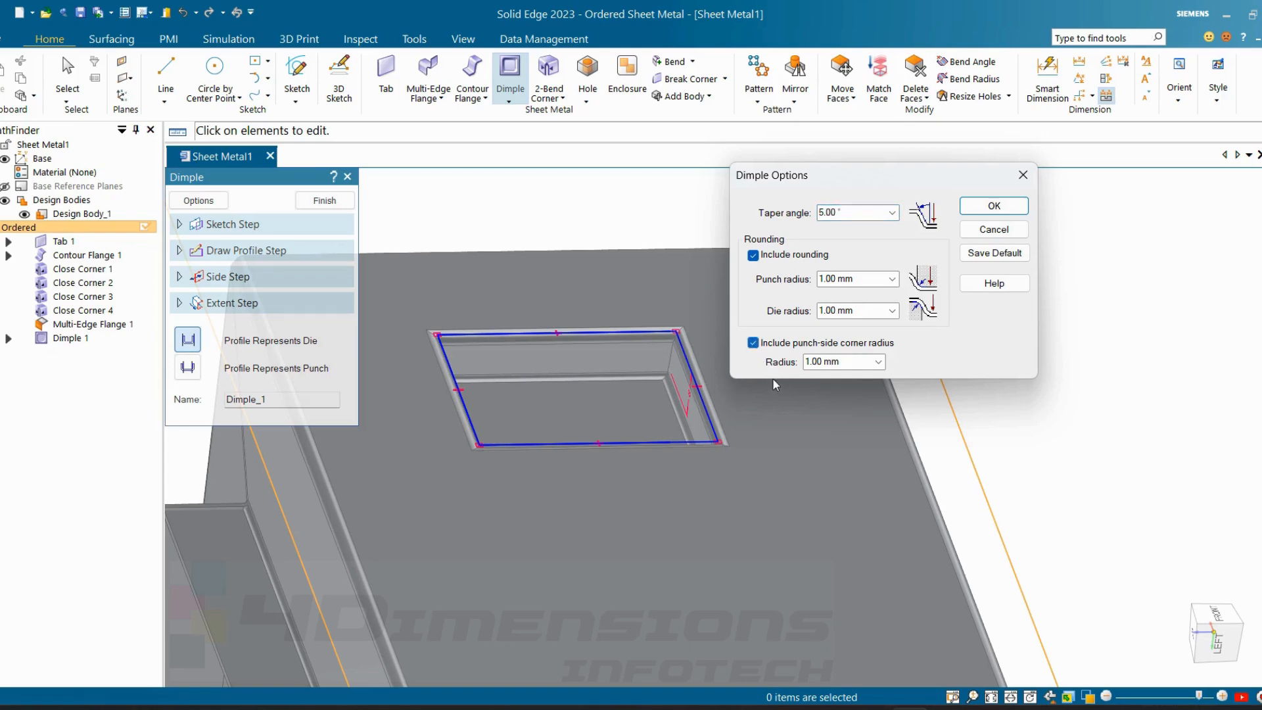
click(994, 205)
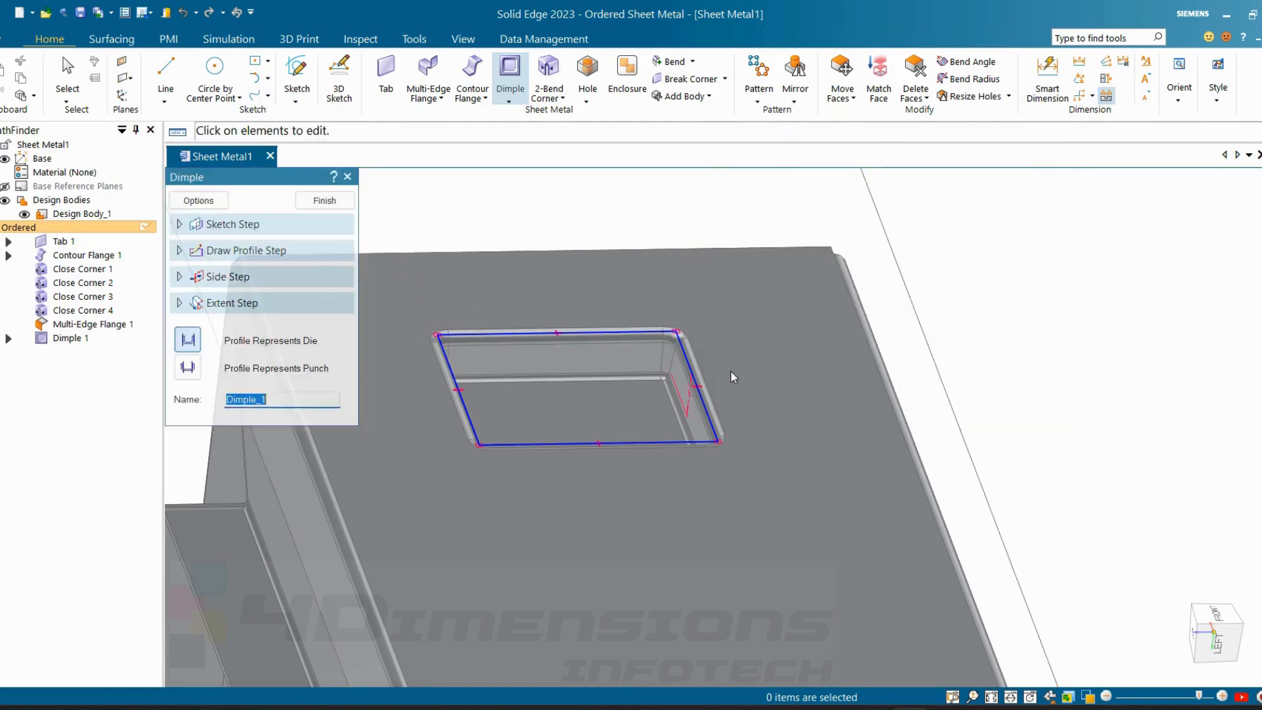
- Examine the dimple's rounded rim, floor edges and corners from several angles
middle_drag(835, 444, 733, 374)
scroll(713, 333, up, 3)
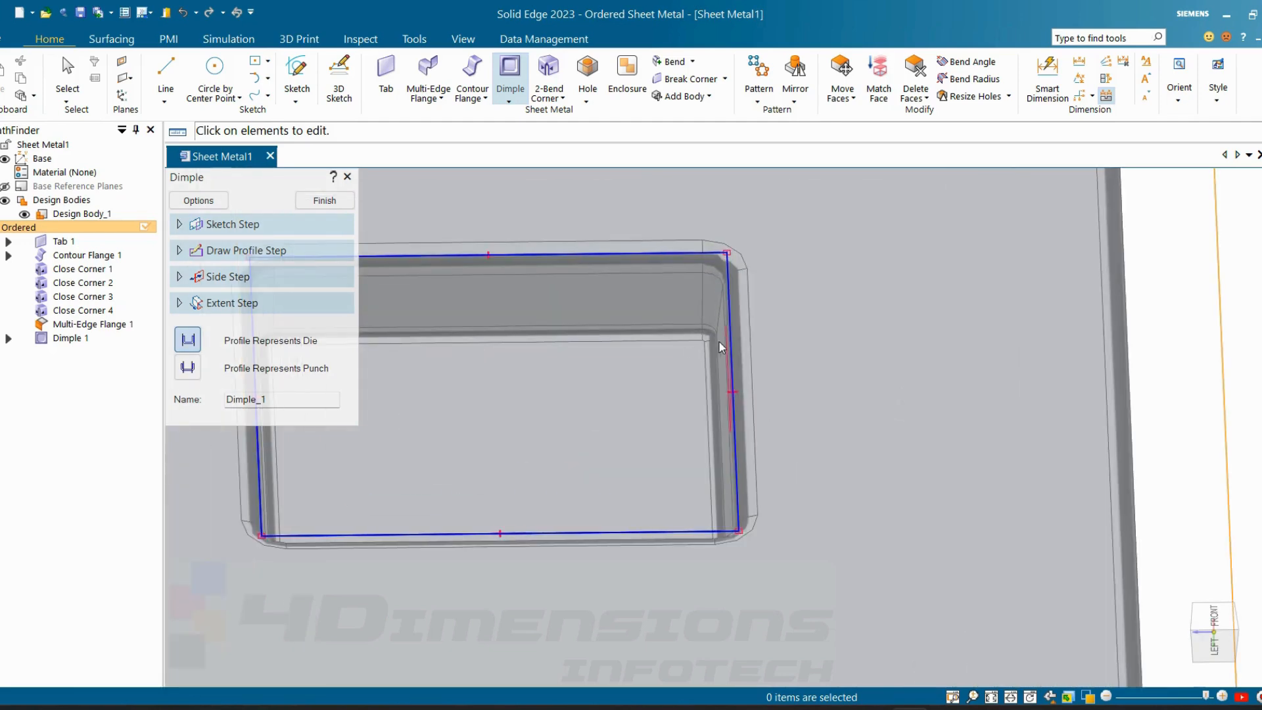
middle_drag(719, 341, 710, 306)
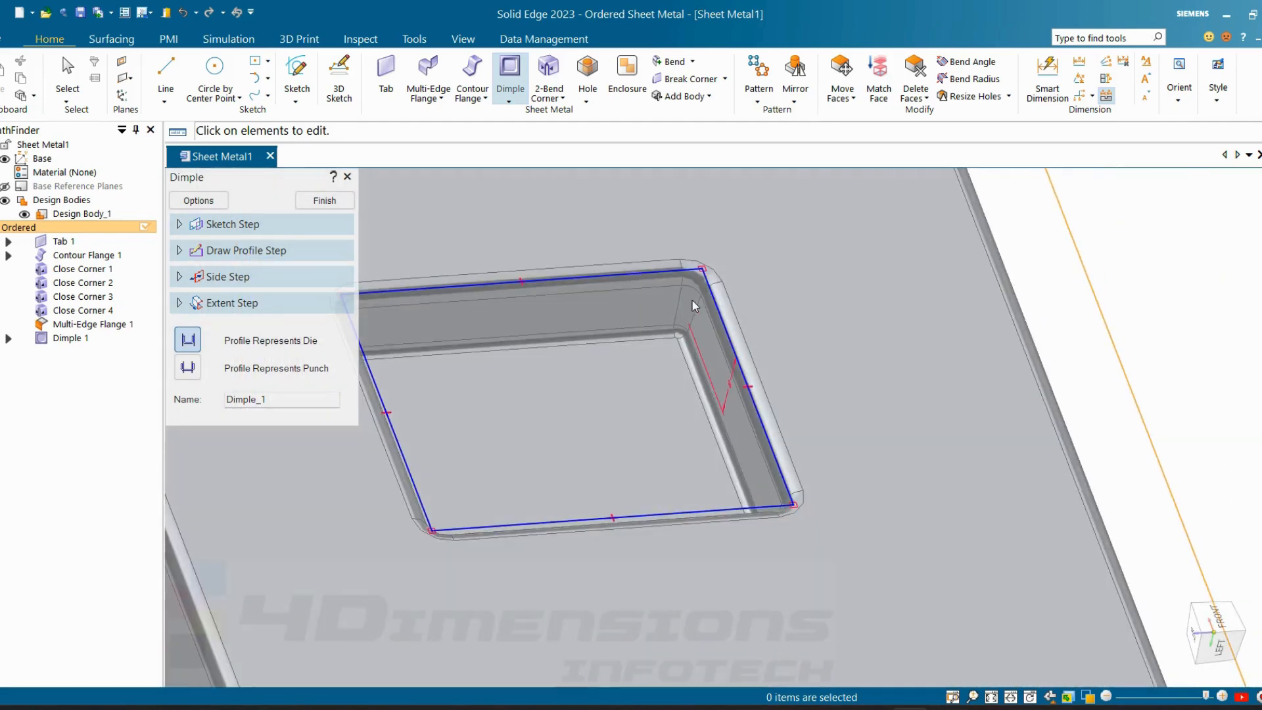
scroll(735, 484, down, 5)
middle_drag(726, 473, 728, 485)
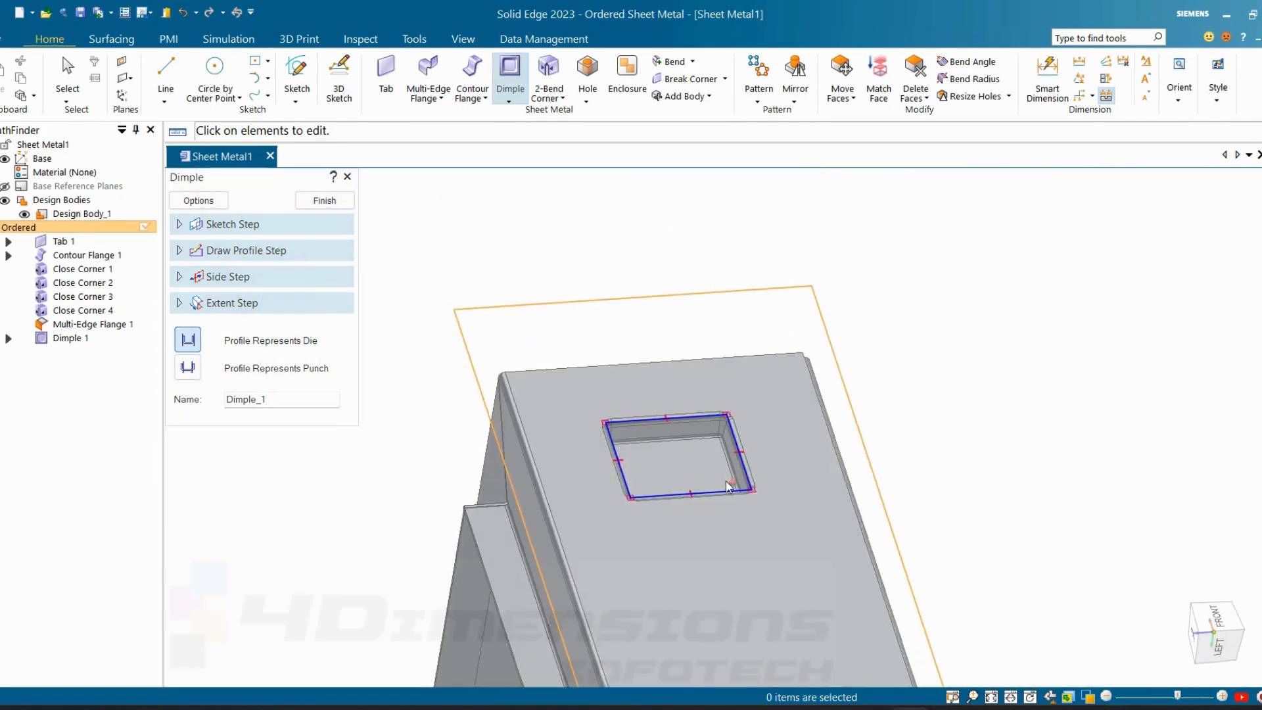
scroll(710, 454, up, 3)
scroll(705, 440, up, 3)
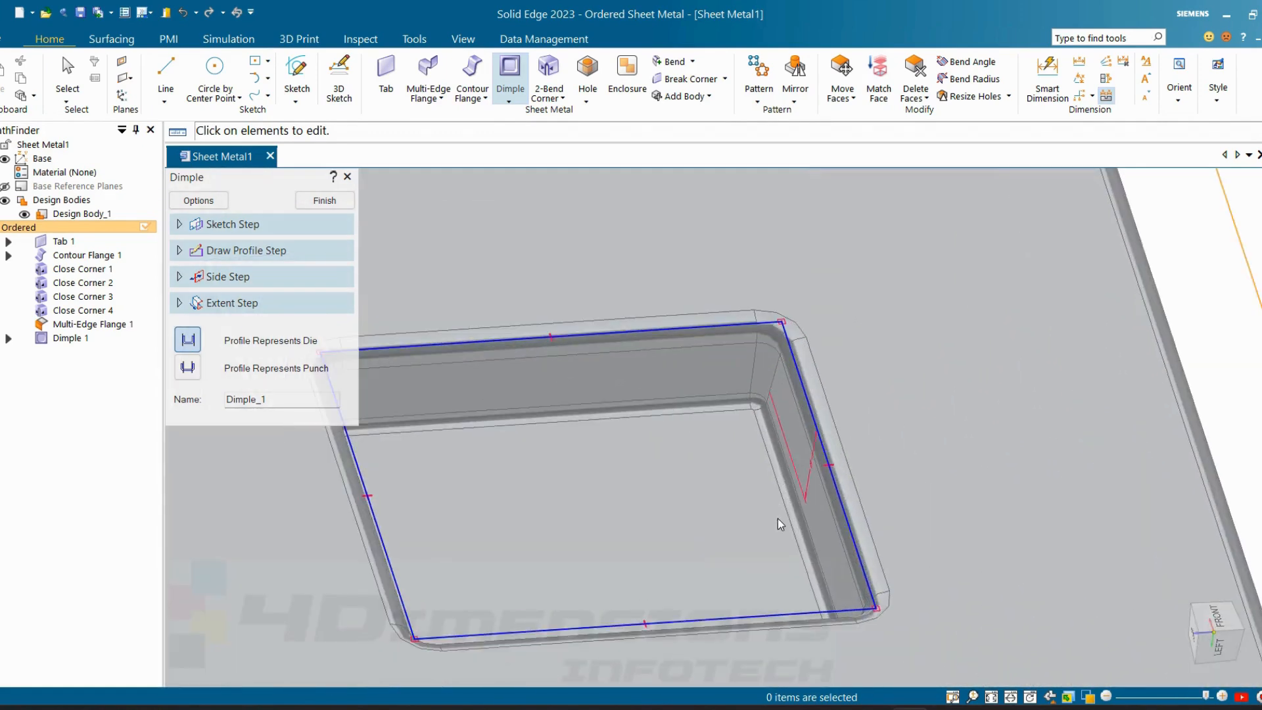
- Finish the dimple feature after checking the box from the opposite side
middle_drag(780, 523, 824, 446)
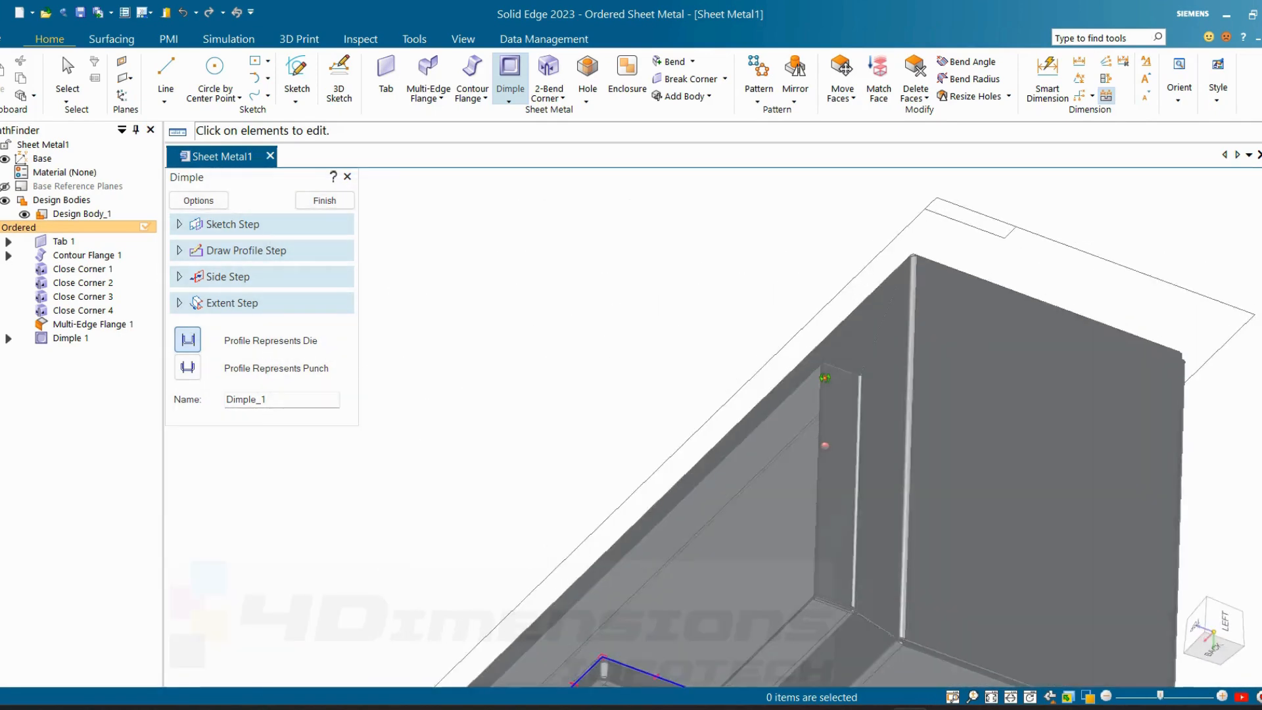
middle_drag(825, 378, 828, 418)
scroll(682, 524, up, 4)
middle_drag(682, 524, 646, 535)
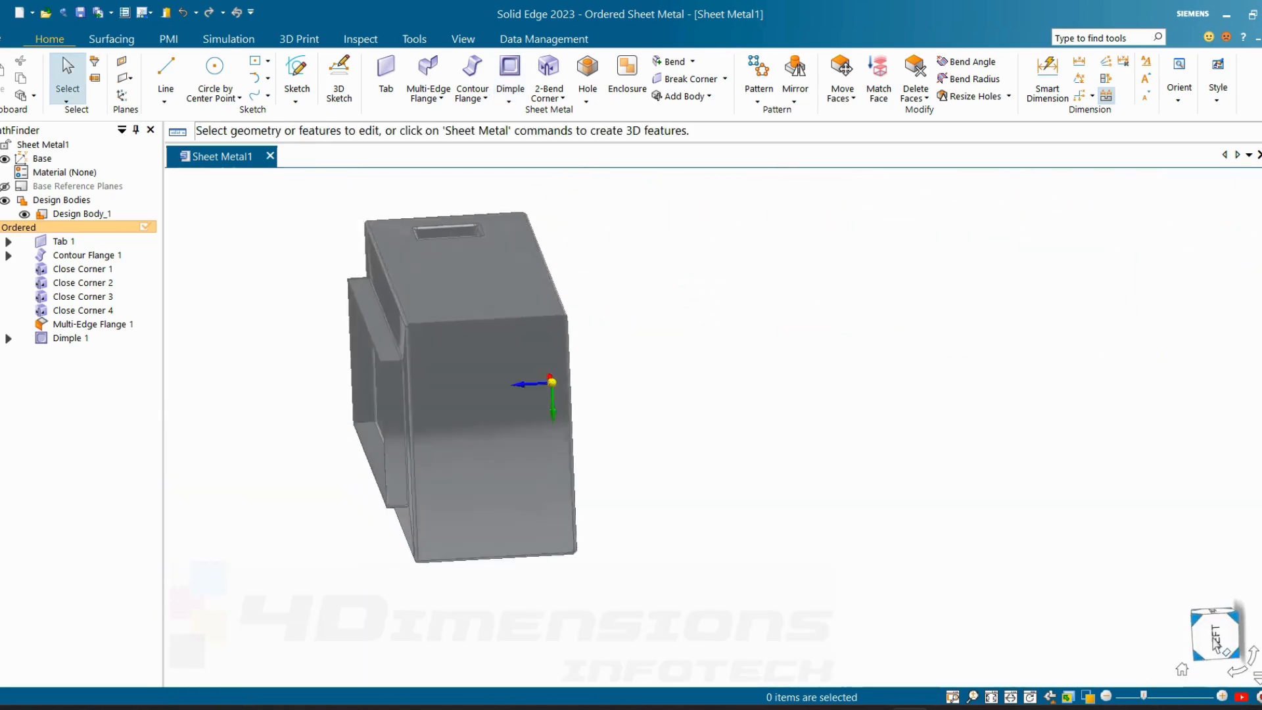
- Inspect the dimple's tapered cross-section in a left view with visible and hidden edges displayed
click(1214, 639)
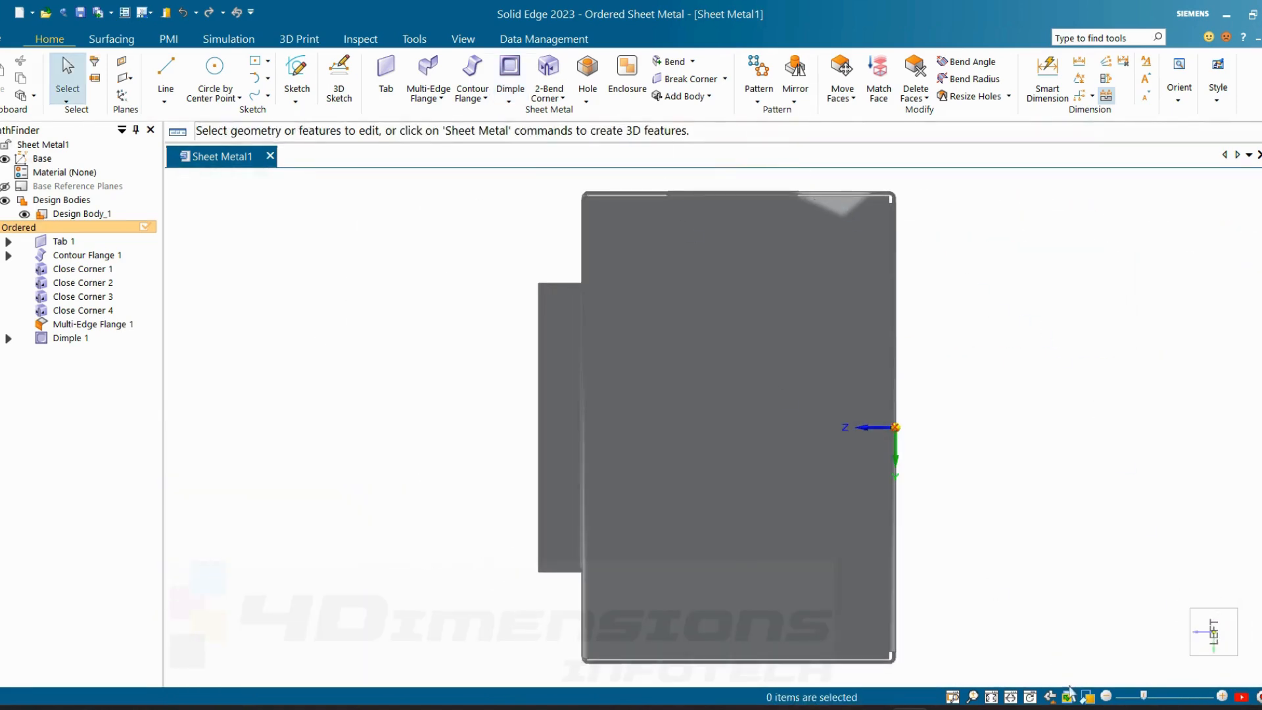
click(1086, 696)
click(1125, 648)
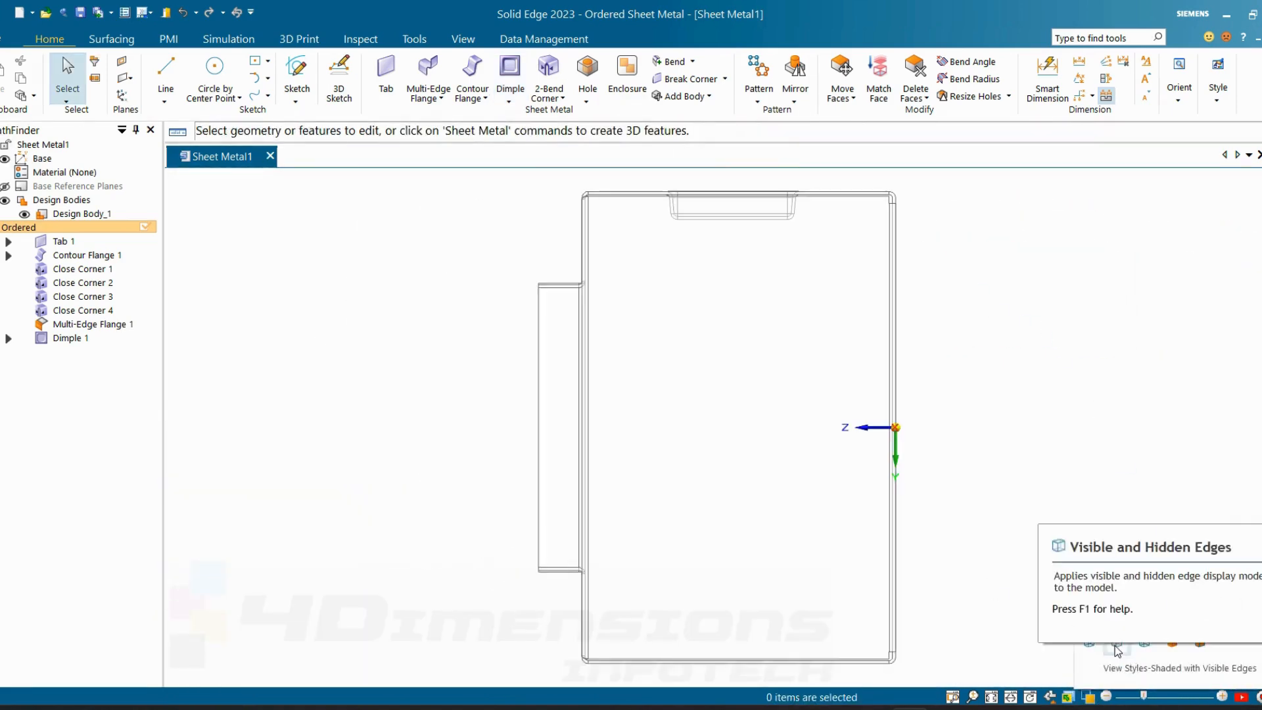
scroll(737, 195, up, 5)
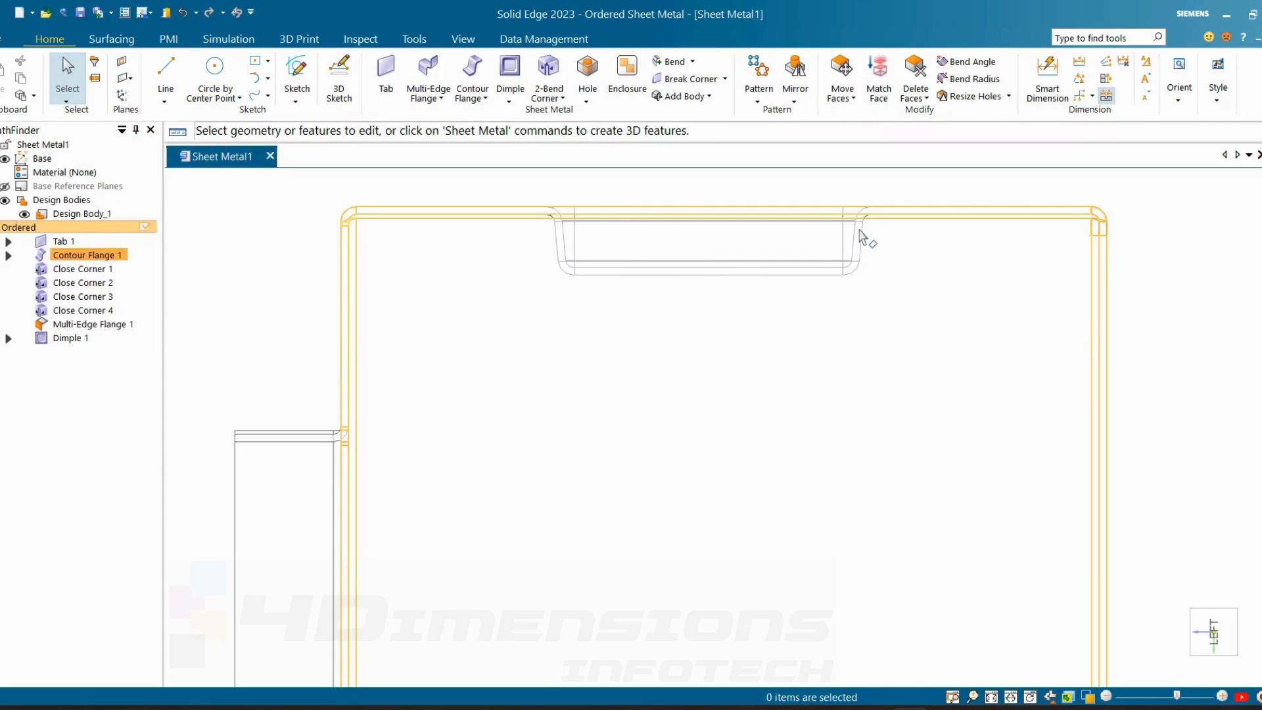
scroll(896, 284, down, 1)
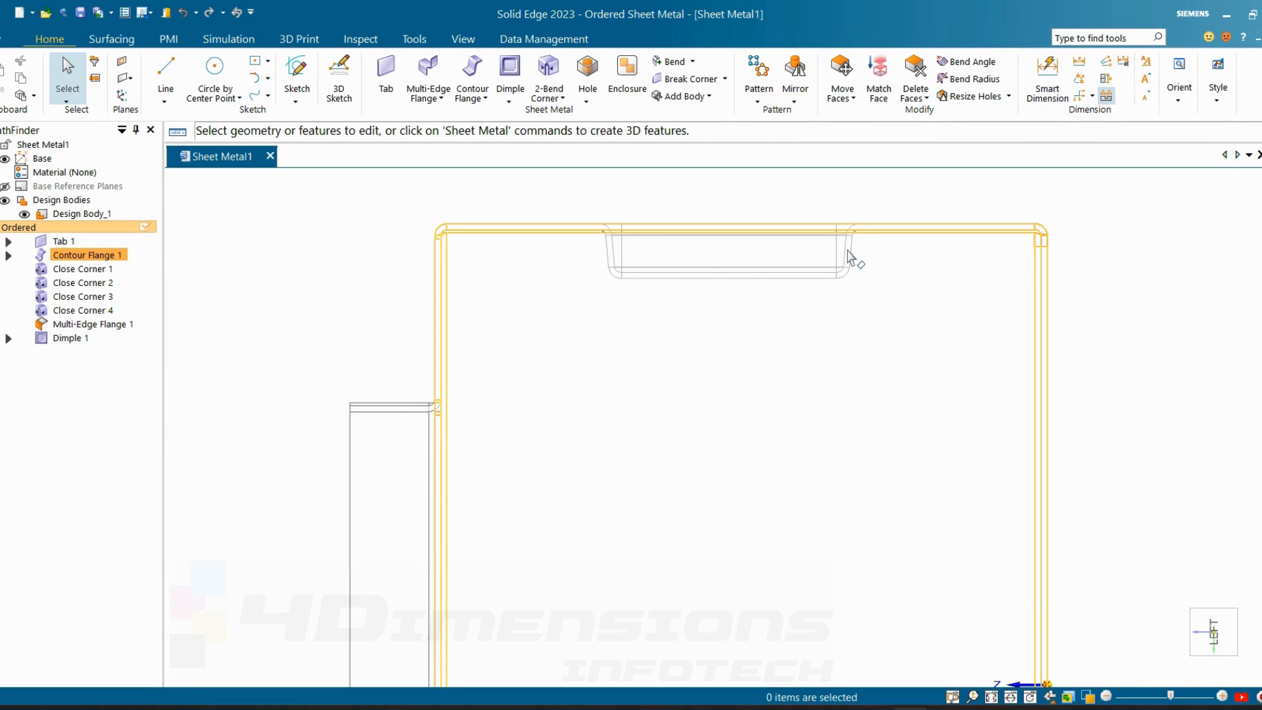
scroll(736, 259, up, 2)
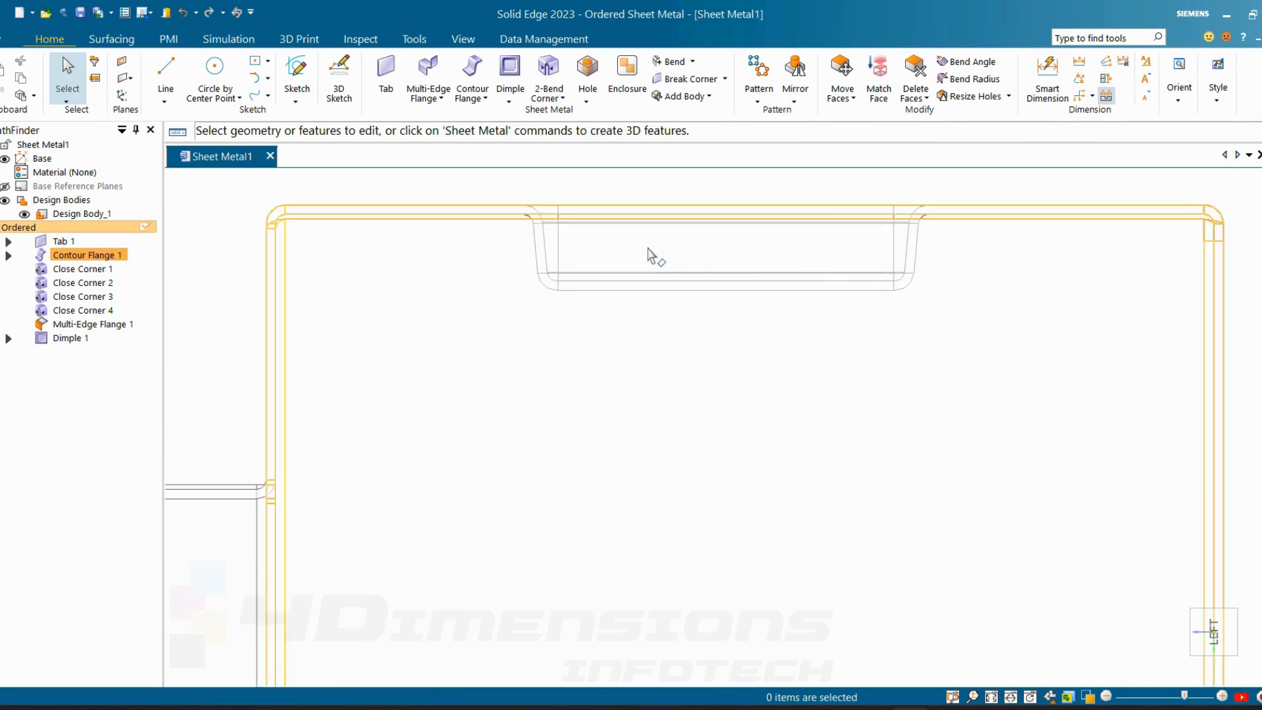
- Restore the shaded display and show the dimpled side wall at an angle
scroll(956, 349, down, 4)
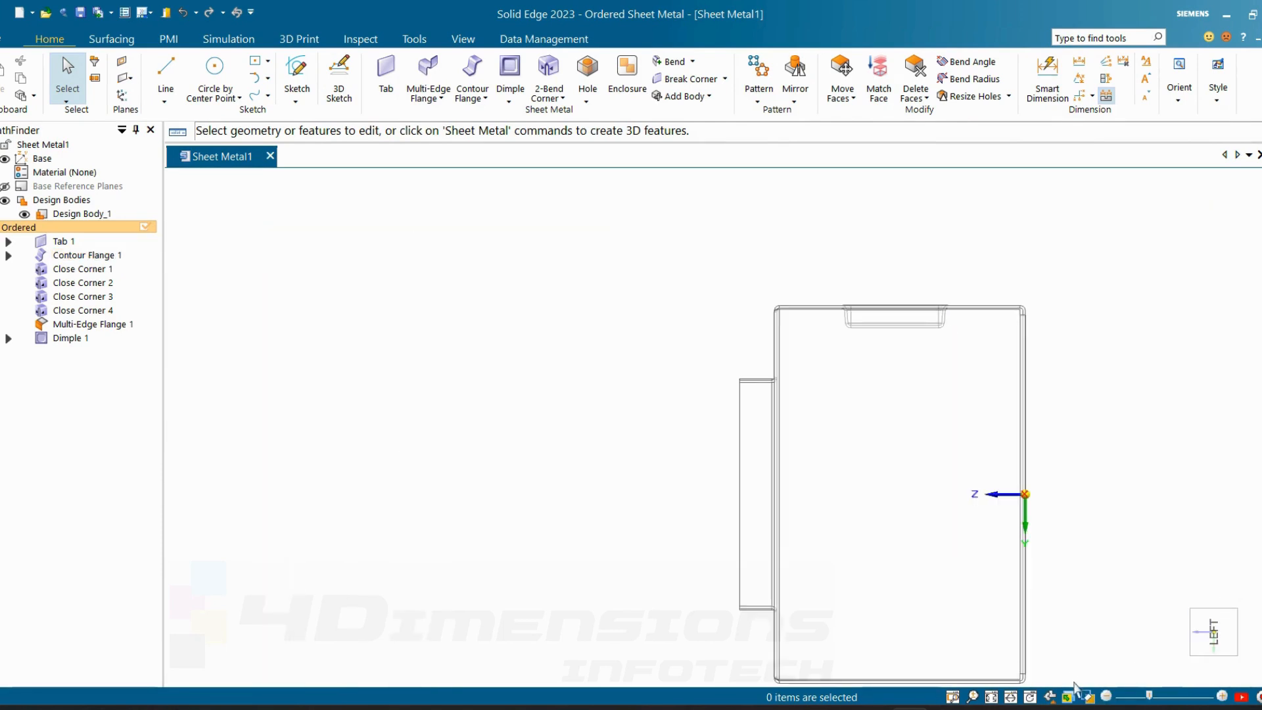
mouse_move(1084, 698)
click(1171, 641)
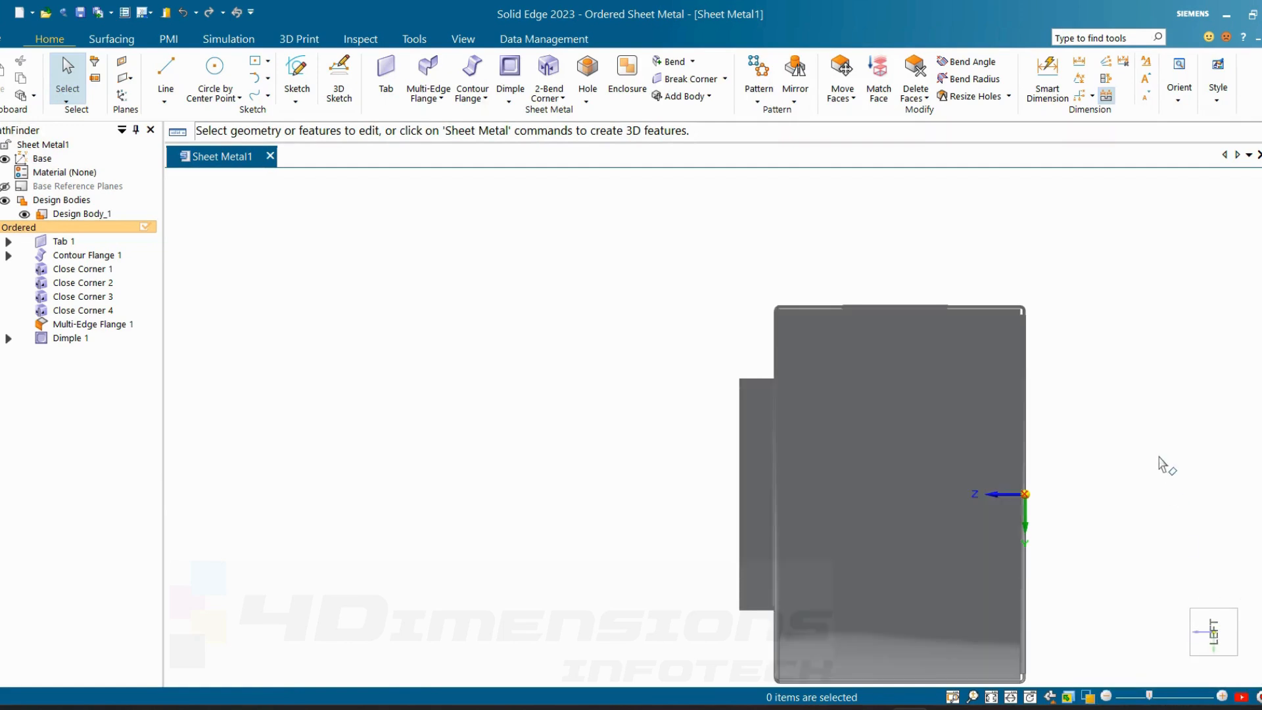
mouse_move(1150, 405)
middle_down()
mouse_move(953, 185)
mouse_move(977, 274)
mouse_move(972, 250)
middle_up()
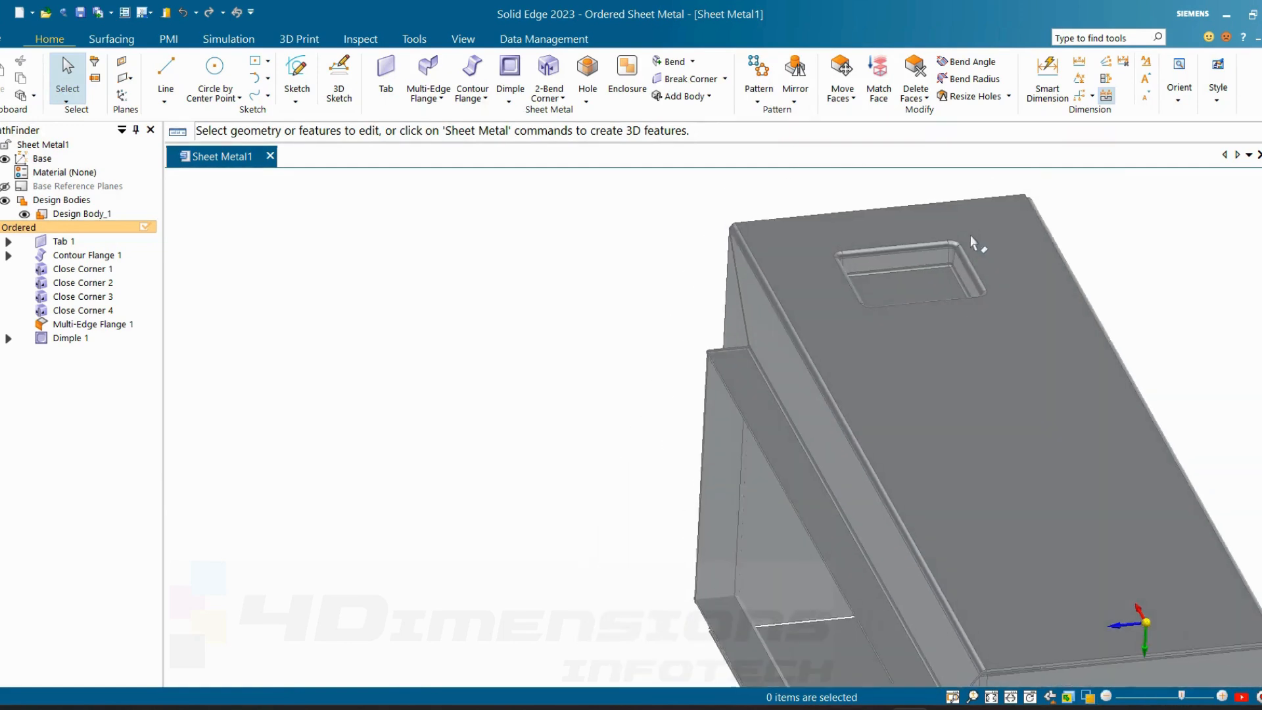
- Create a drawn cutout on the dimpled side wall from a center-based rectangle sketched below the dimple, extending freehand outward from the wall
click(509, 100)
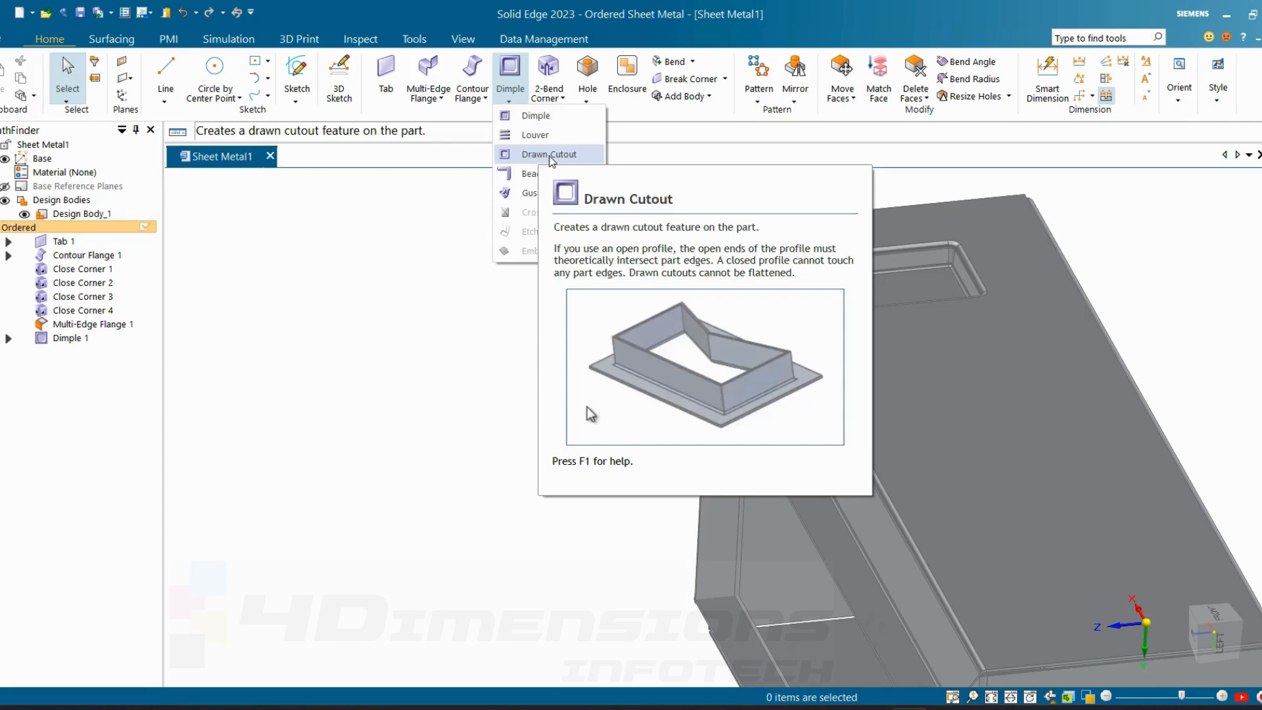
click(550, 155)
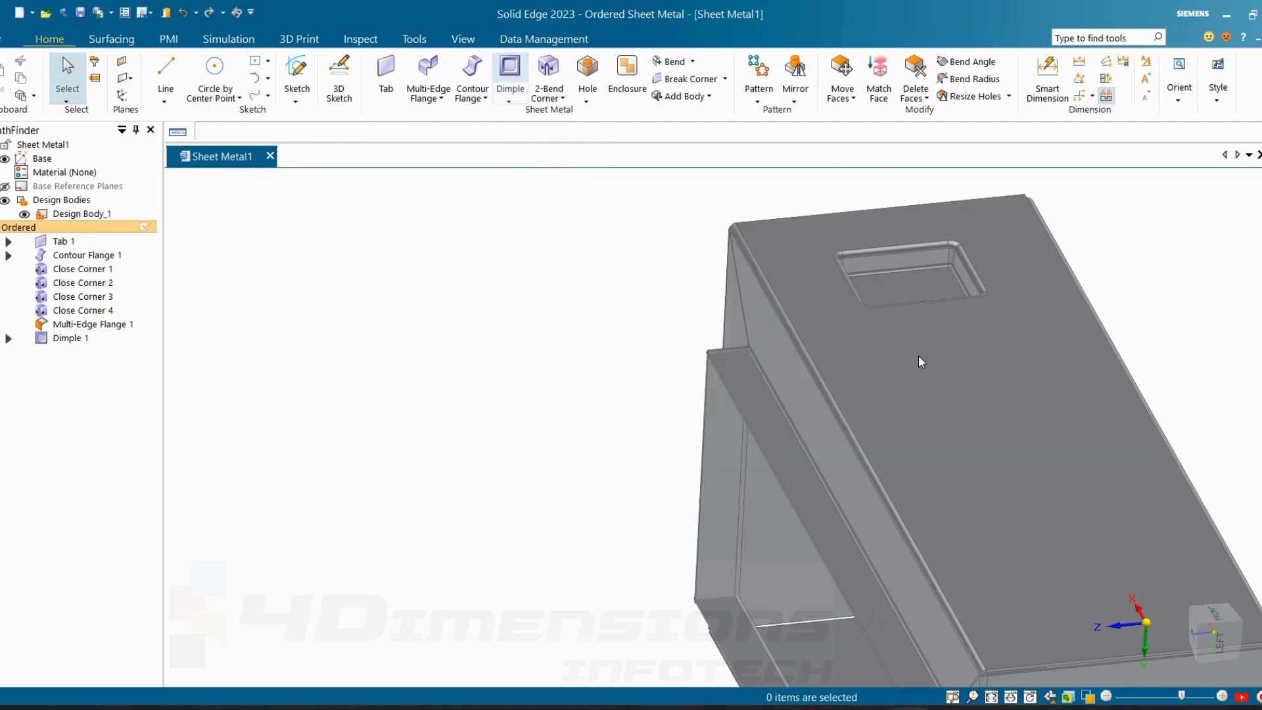
click(972, 381)
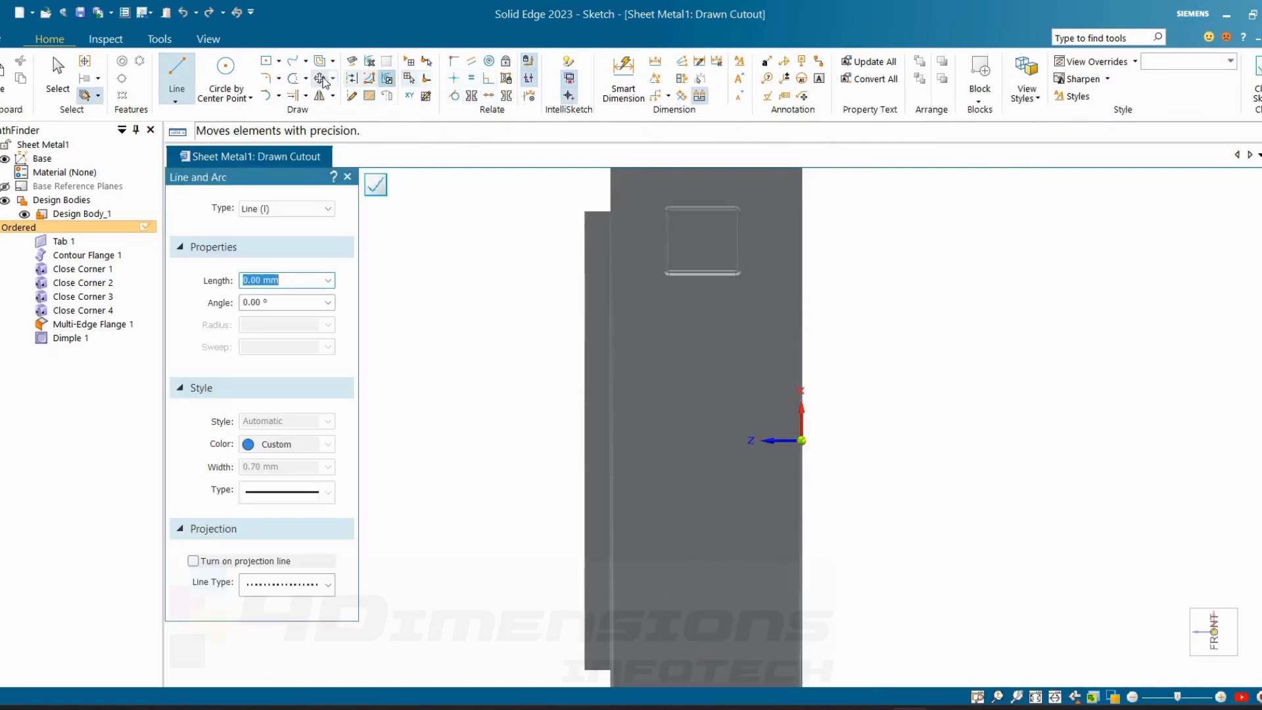
click(267, 63)
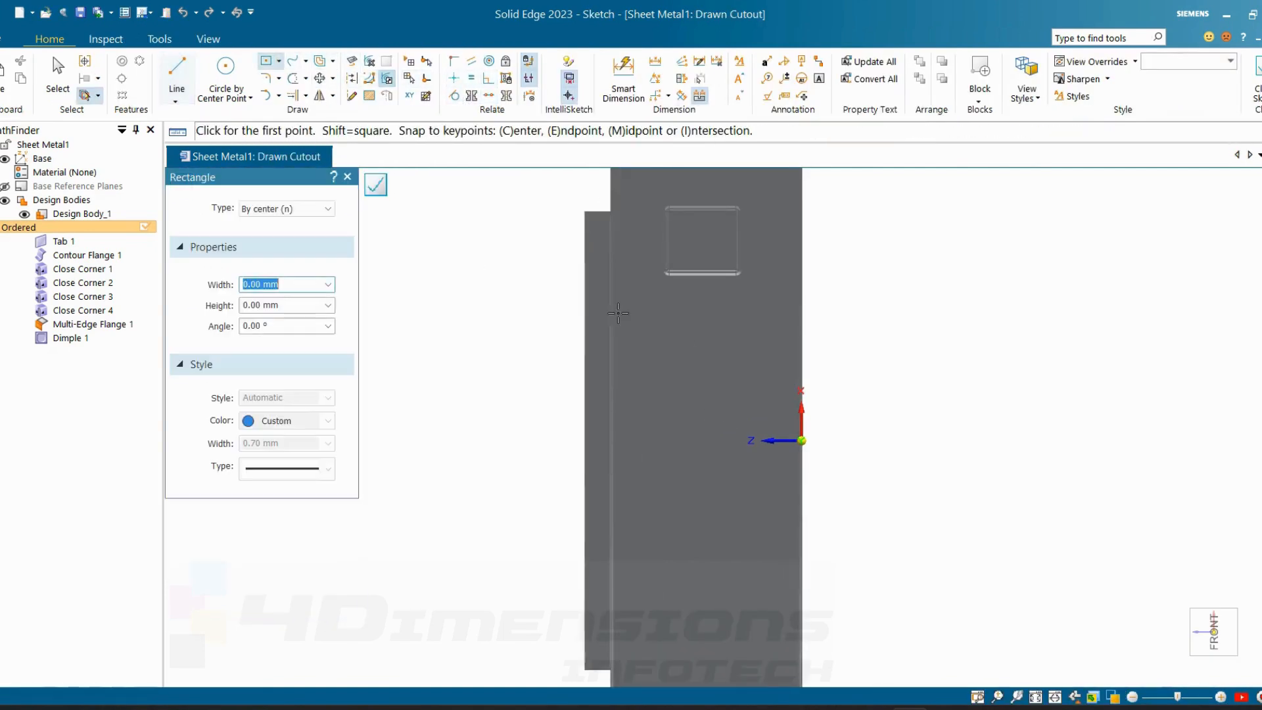
click(701, 529)
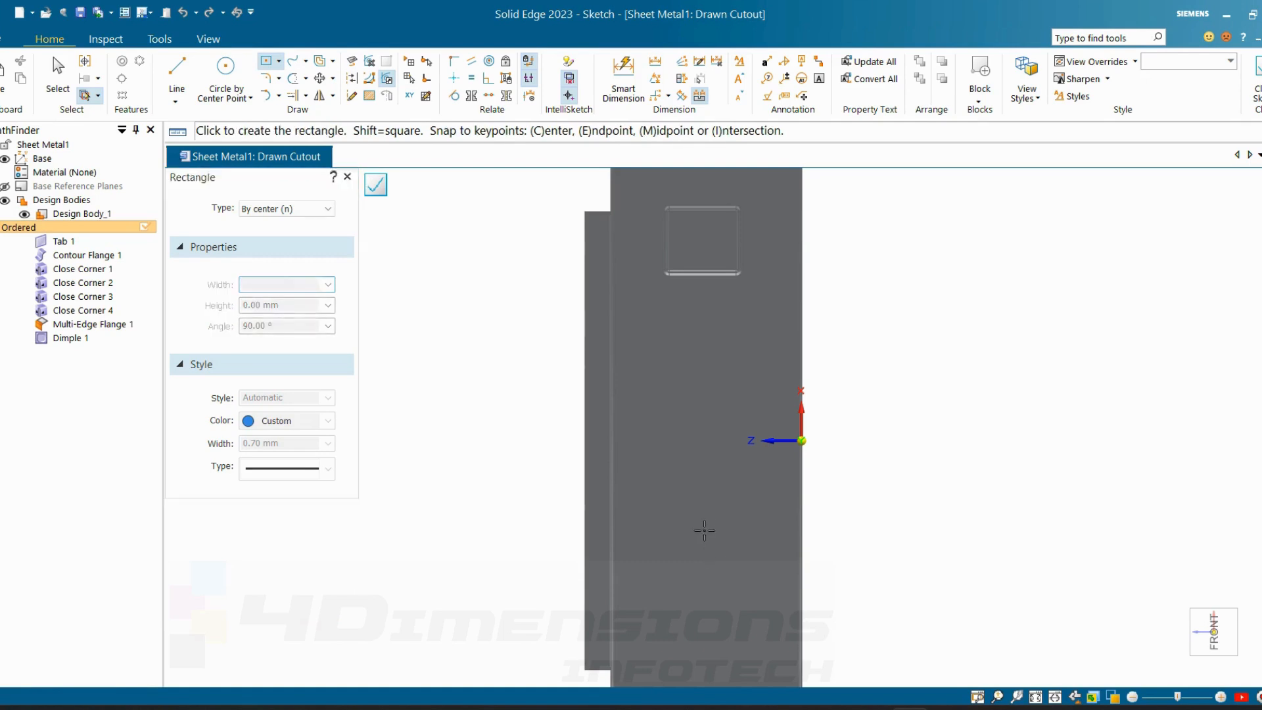
click(750, 500)
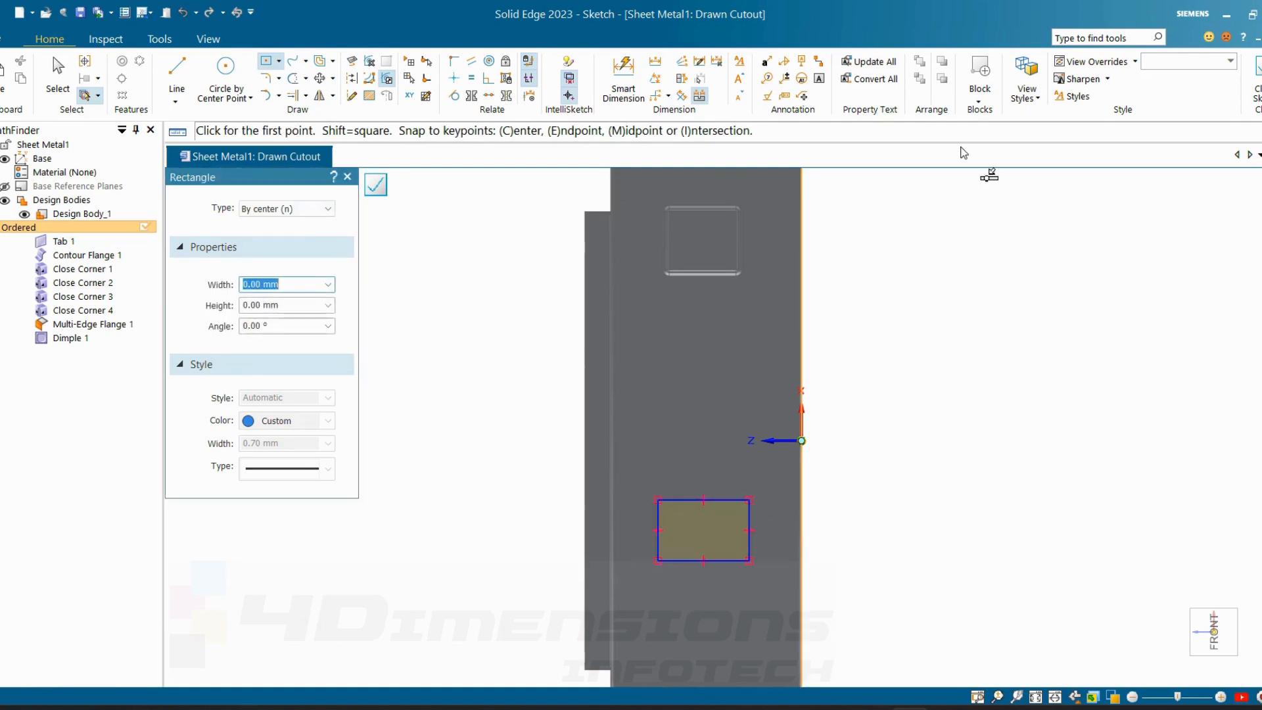
click(1255, 78)
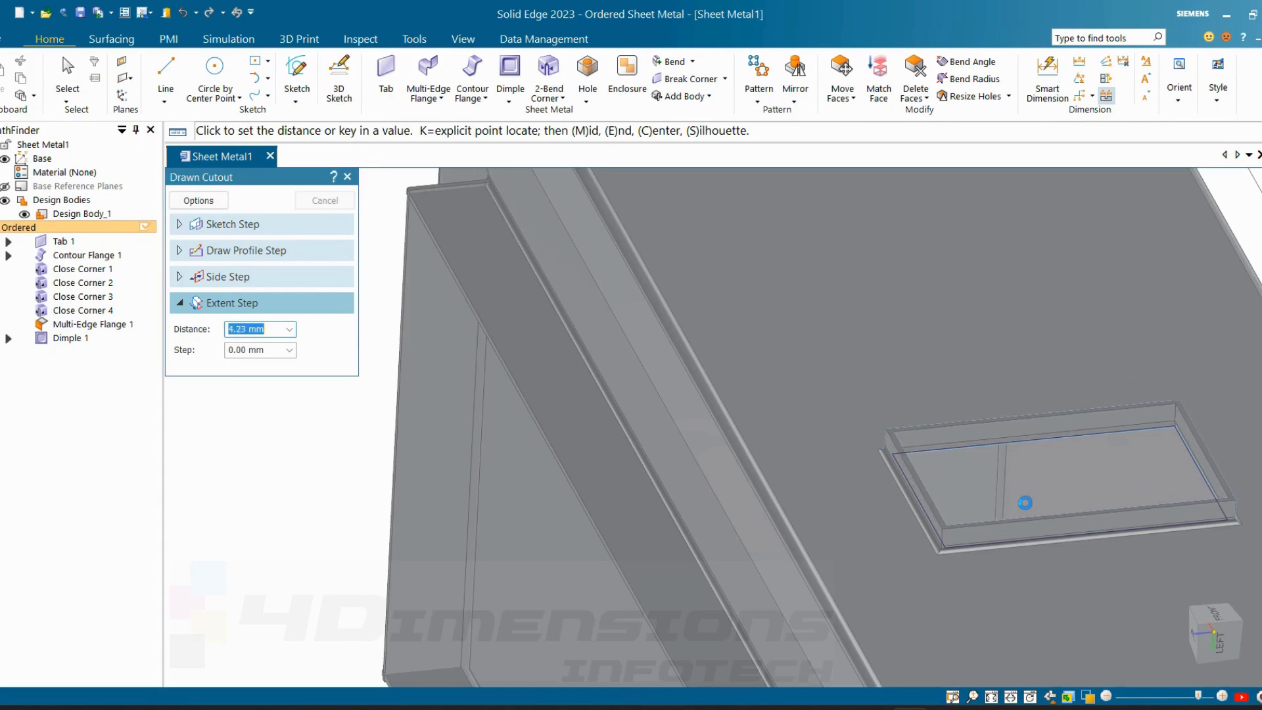
click(1022, 506)
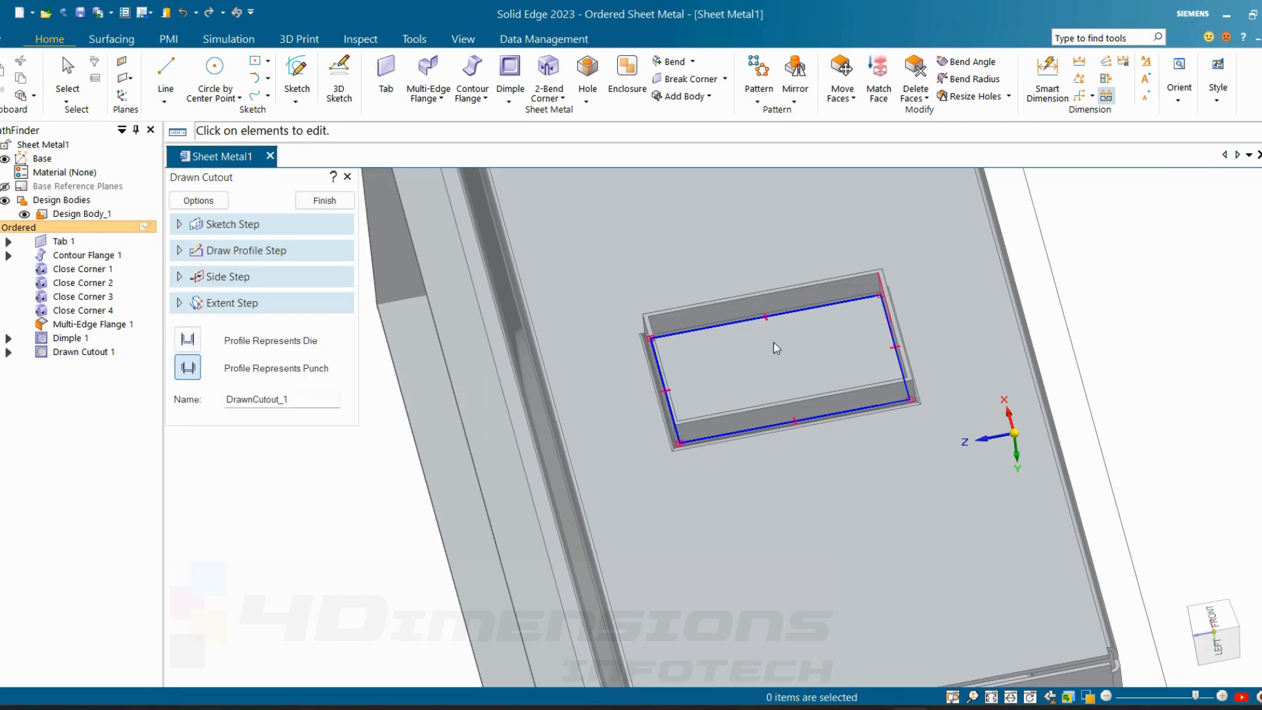
- Compare how the cutout walls follow the profile as punch and as die, and choose Profile Represents Die
scroll(899, 353, up, 5)
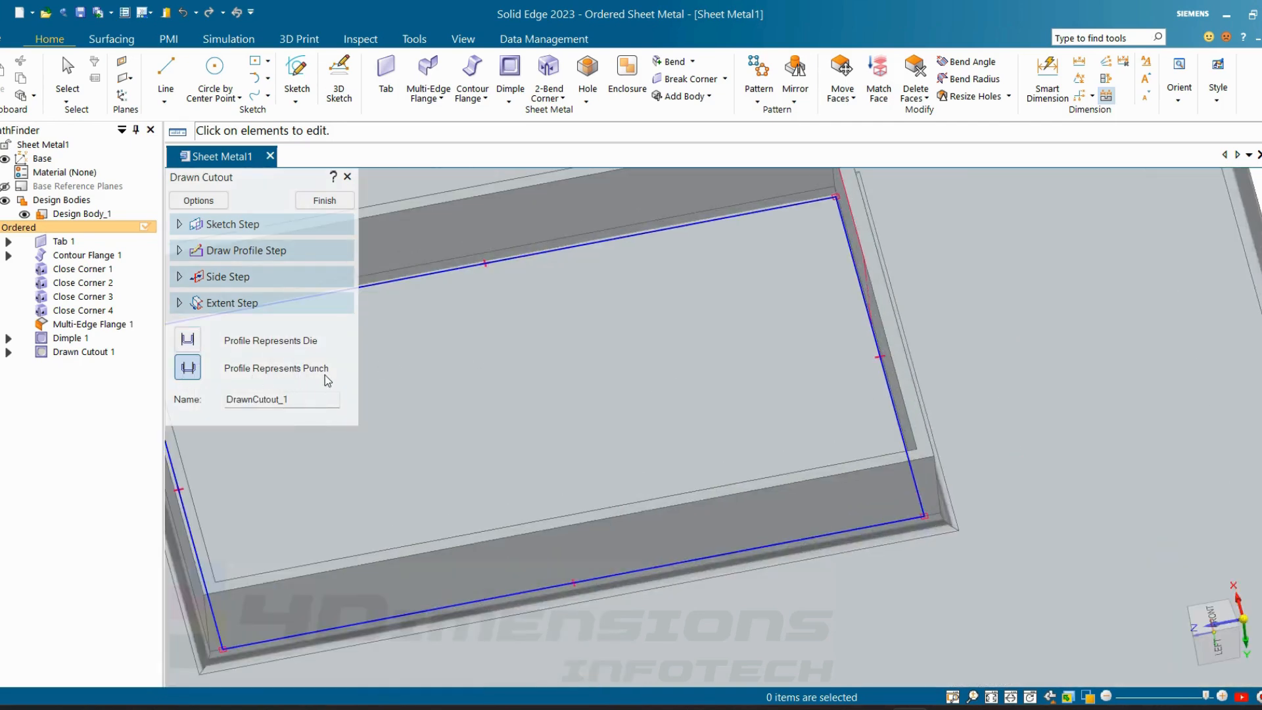
scroll(782, 397, down, 4)
scroll(835, 408, up, 4)
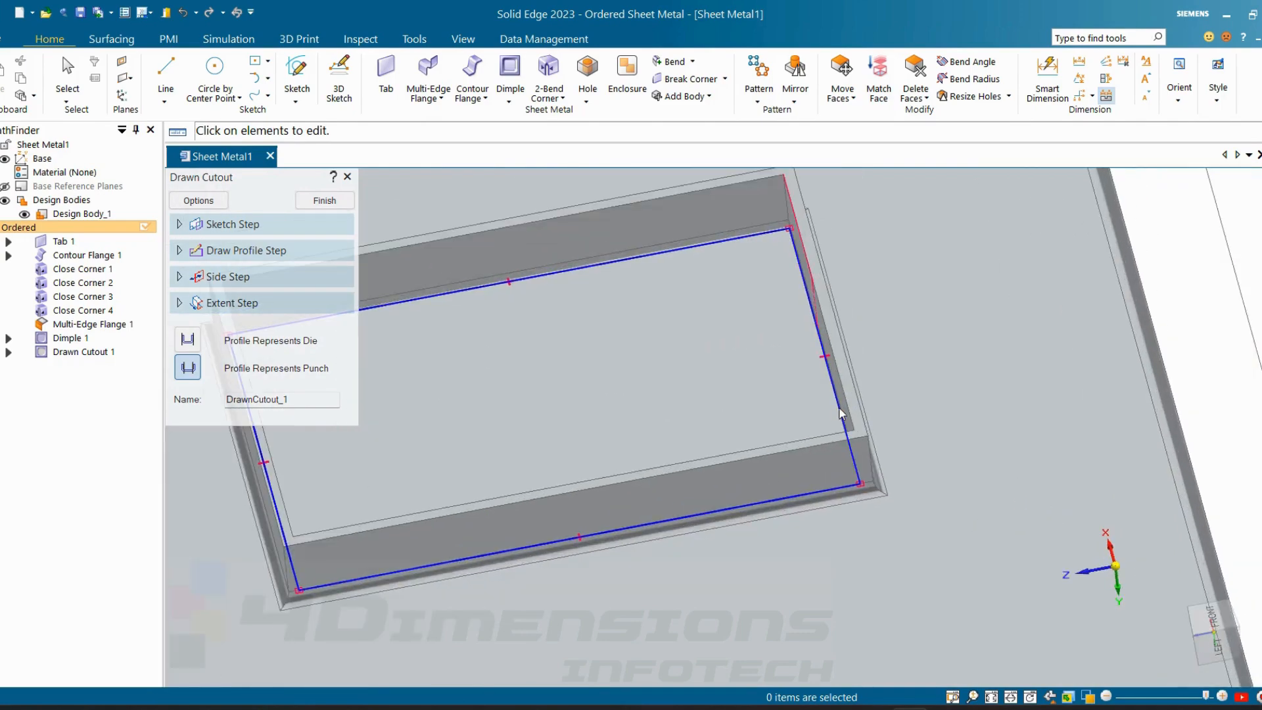
middle_drag(839, 408, 865, 497)
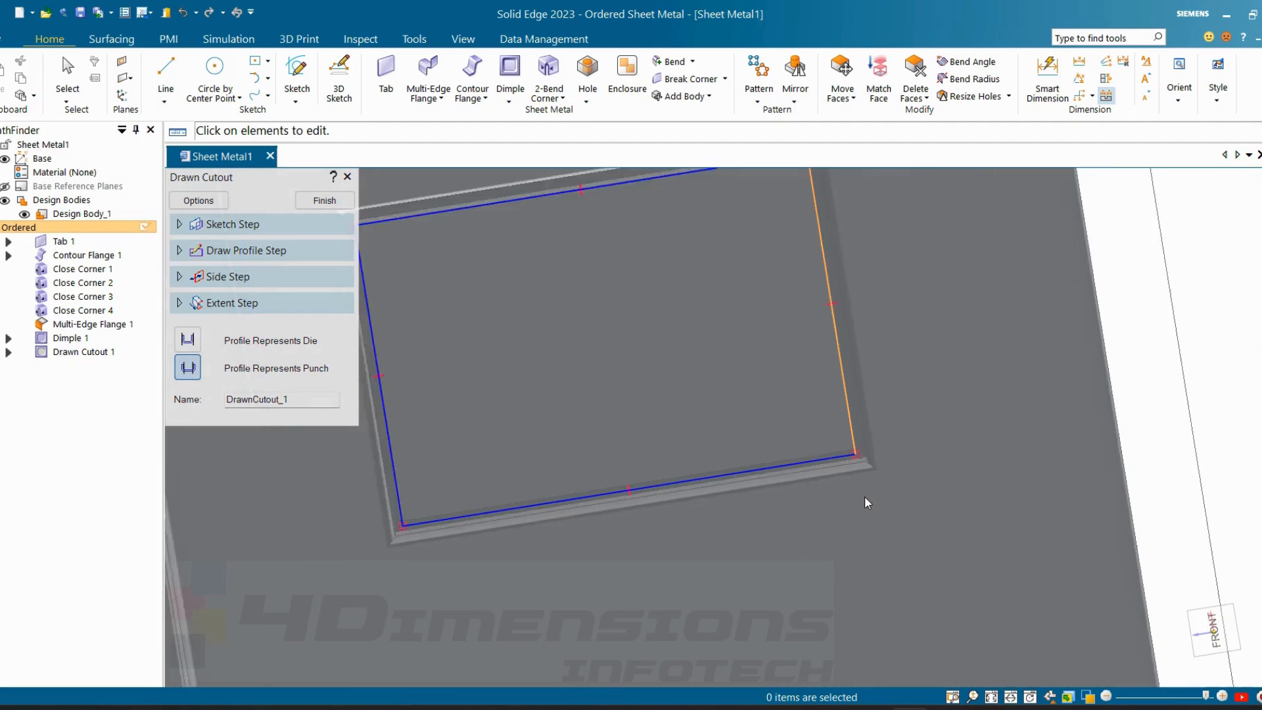
scroll(866, 498, down, 3)
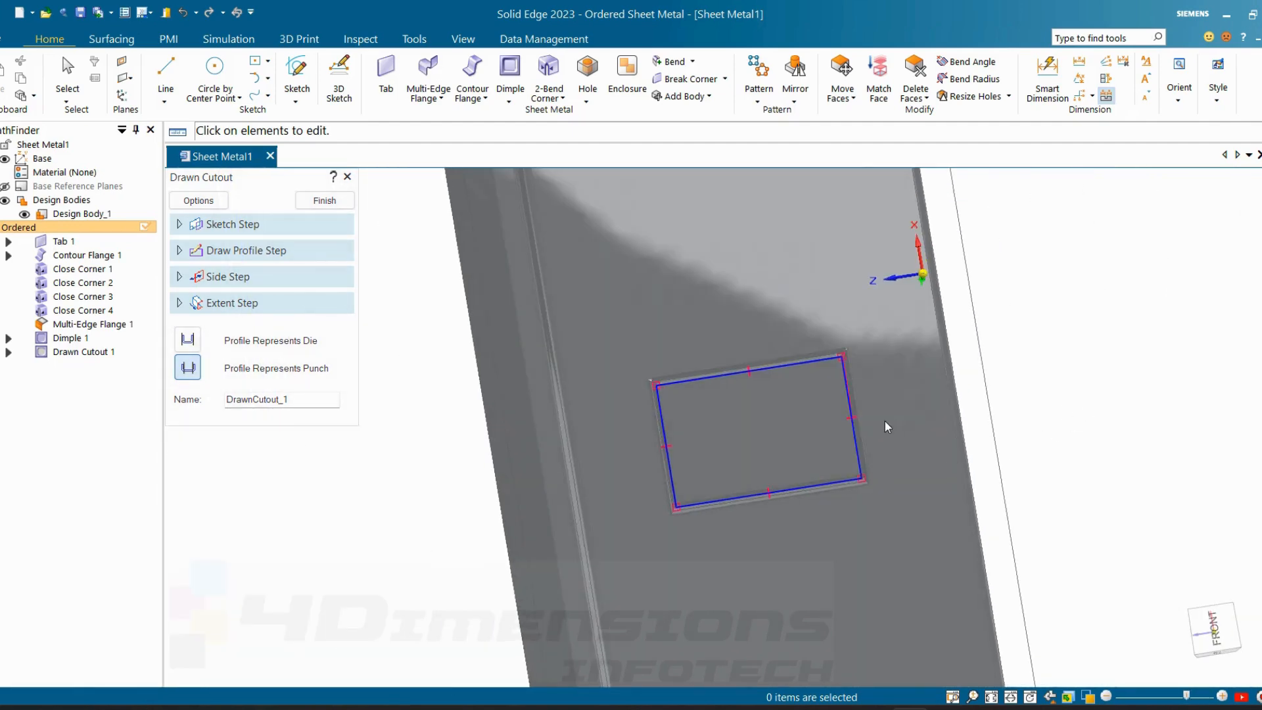
scroll(885, 428, up, 2)
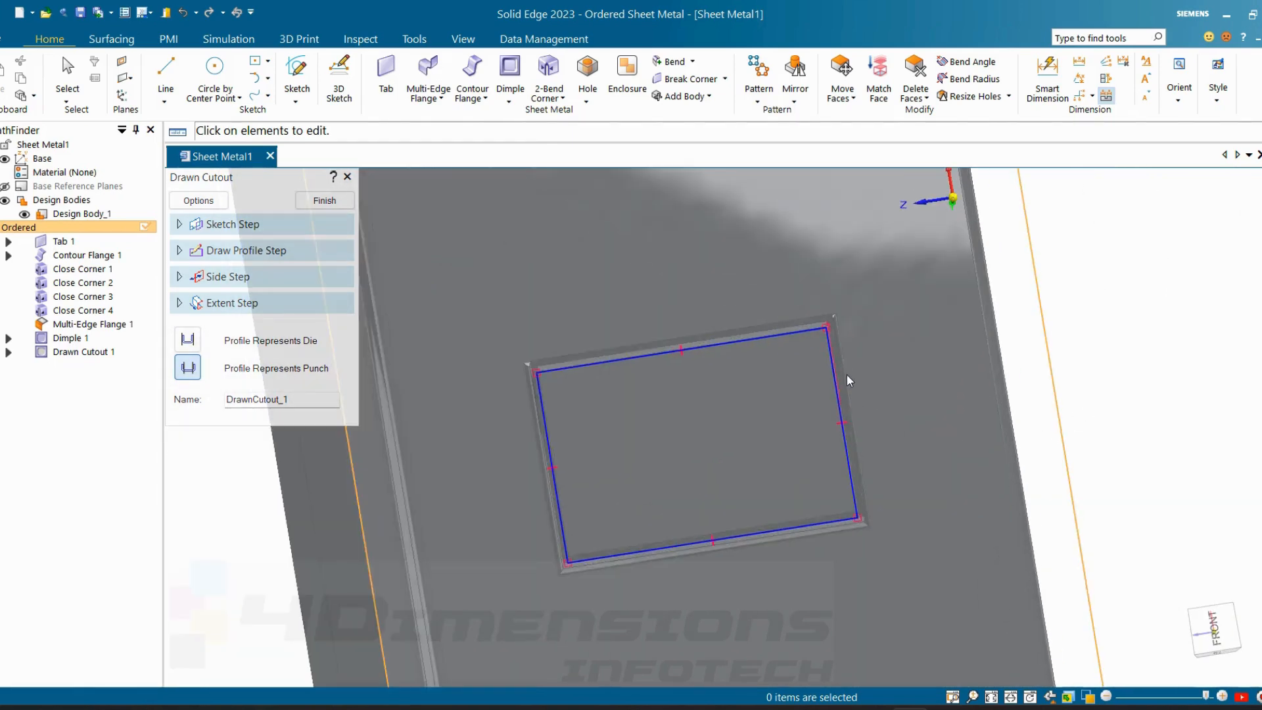
click(189, 342)
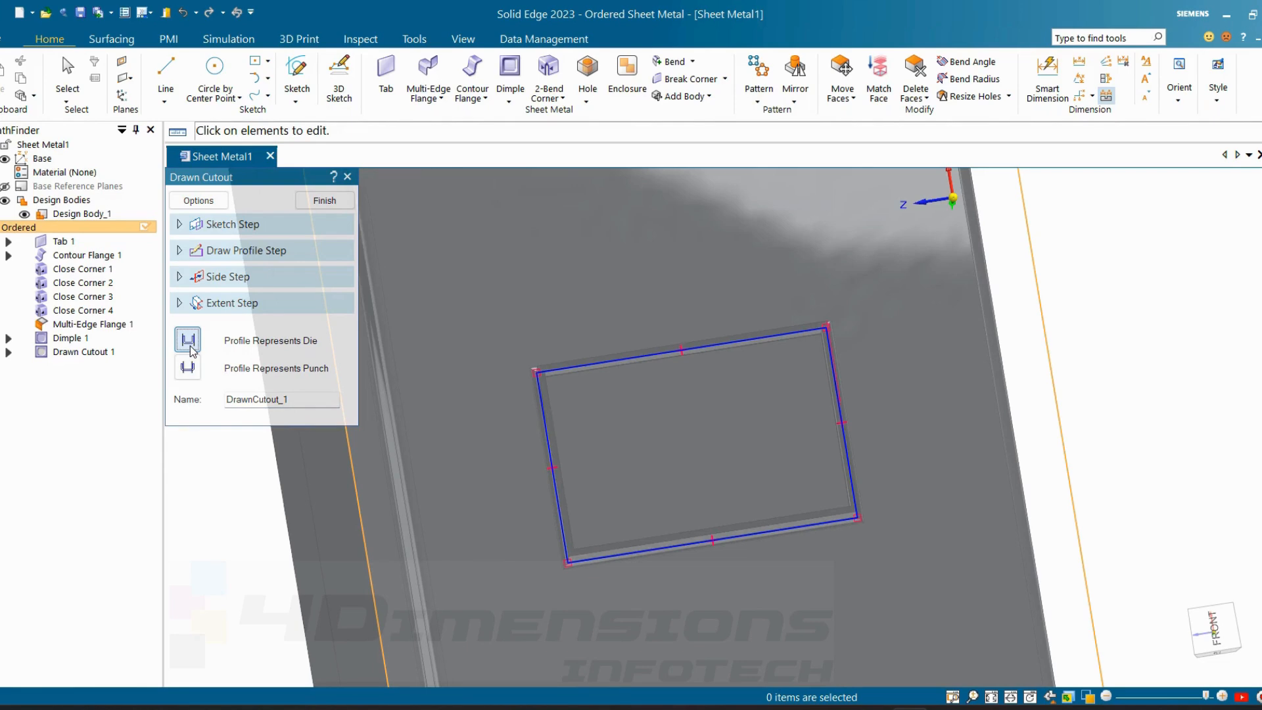
scroll(458, 479, up, 3)
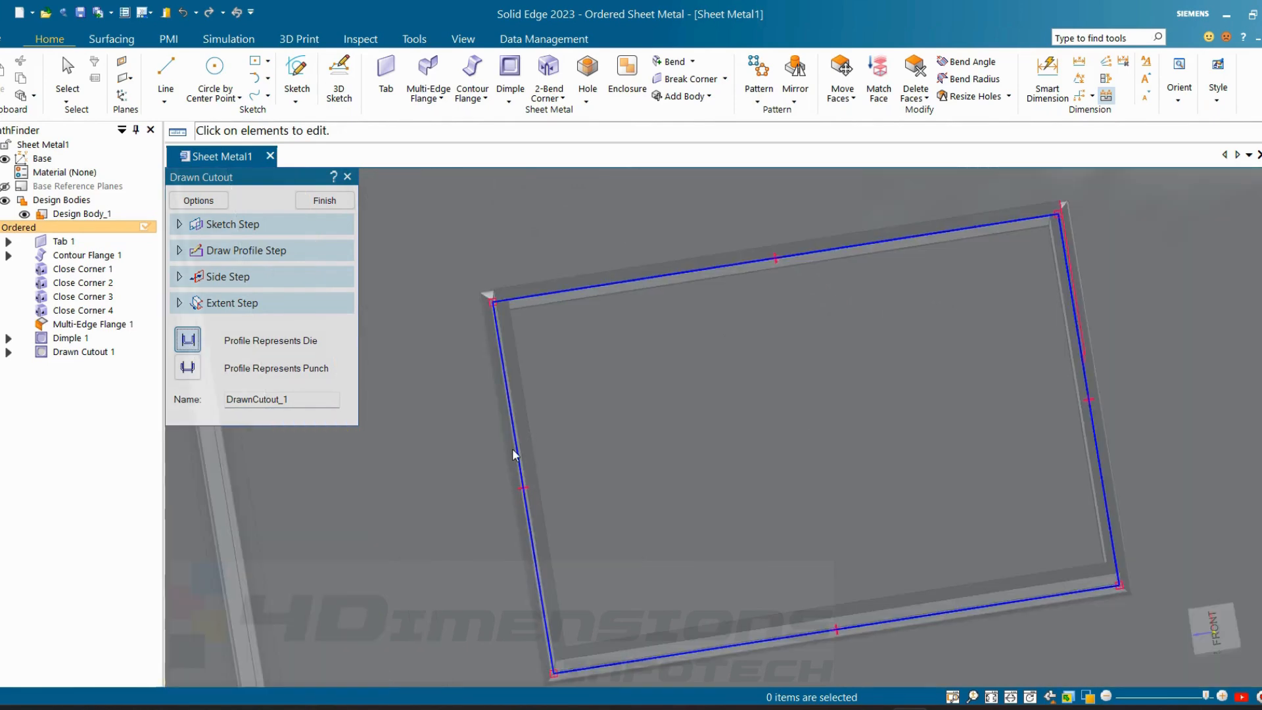
click(193, 373)
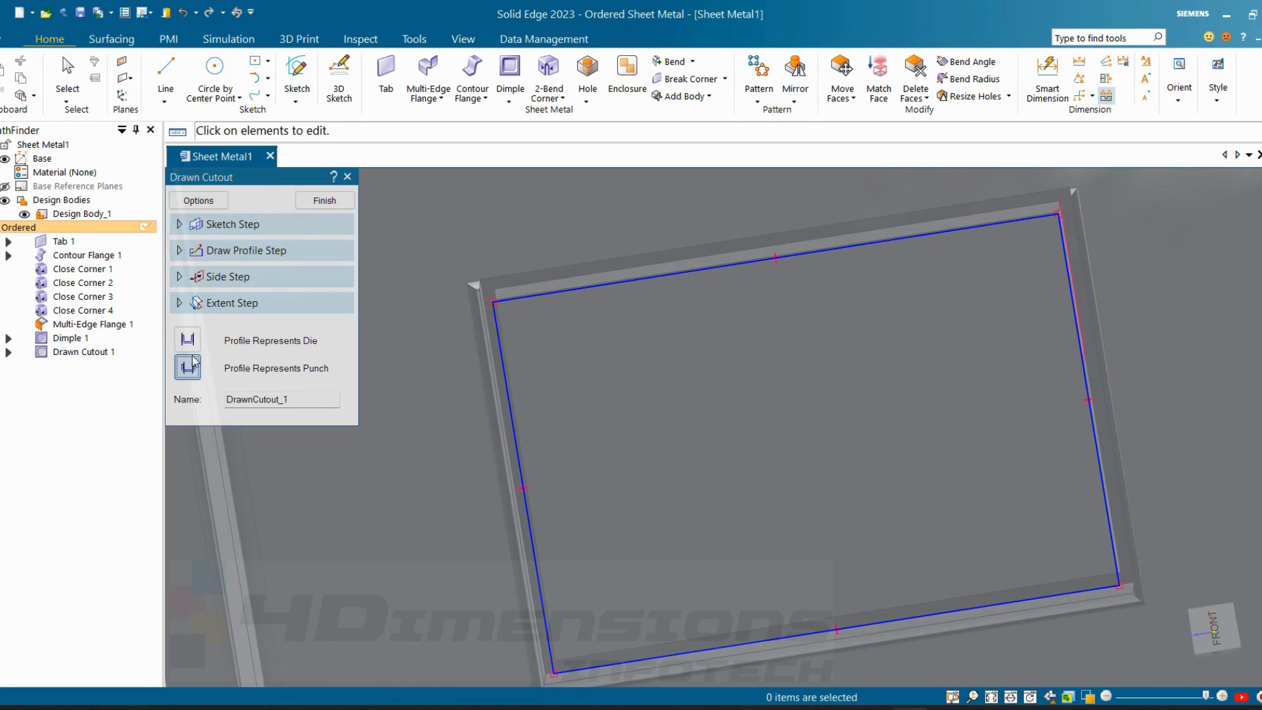
click(192, 344)
- Set the drawn cutout's taper angle to 4° with rounding included at a 1 mm die radius
scroll(847, 440, down, 5)
mouse_move(848, 440)
middle_down()
mouse_move(873, 388)
mouse_move(867, 377)
mouse_move(806, 386)
mouse_move(786, 364)
mouse_move(782, 377)
mouse_move(809, 365)
middle_up()
scroll(795, 425, up, 3)
scroll(795, 426, up, 3)
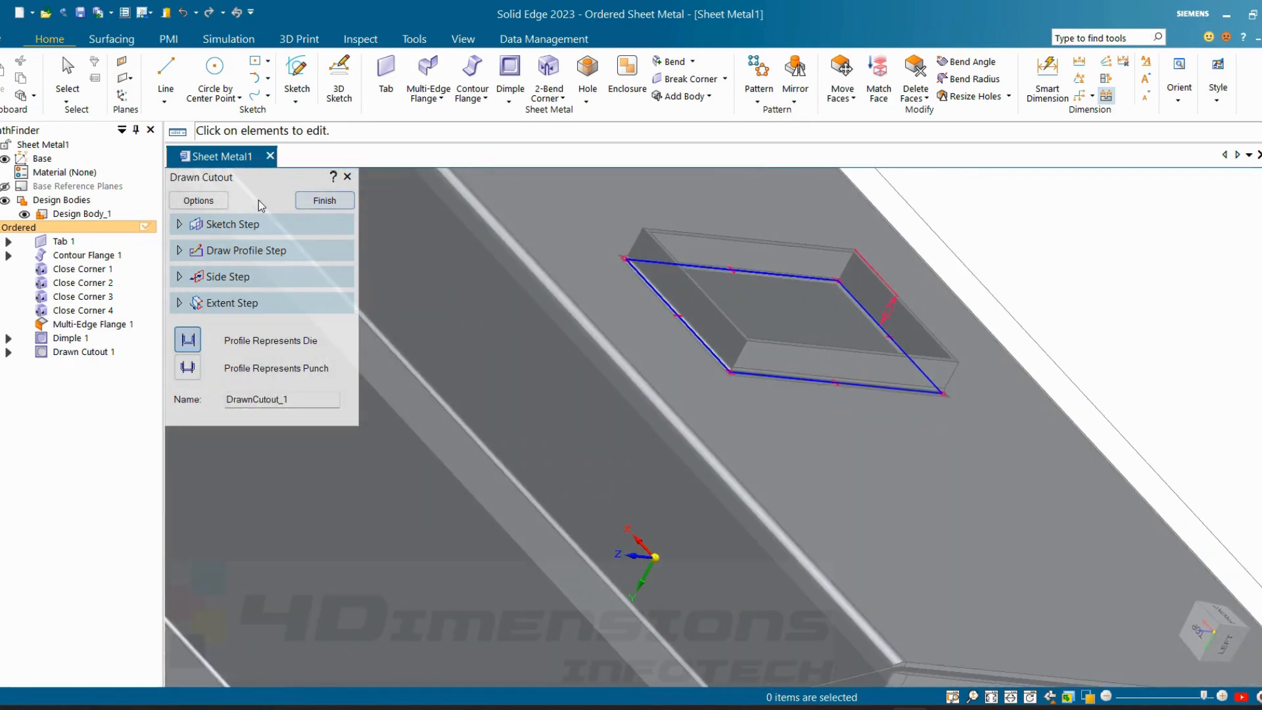
click(198, 201)
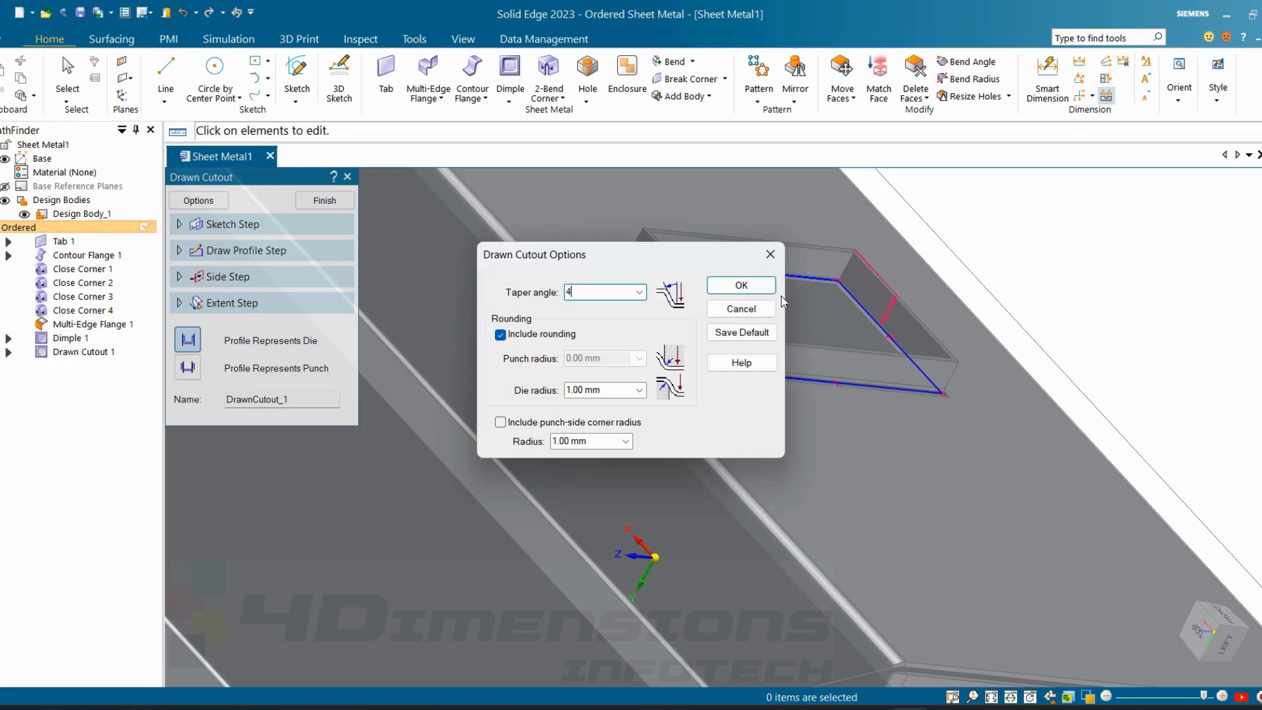
drag(747, 253, 1261, 141)
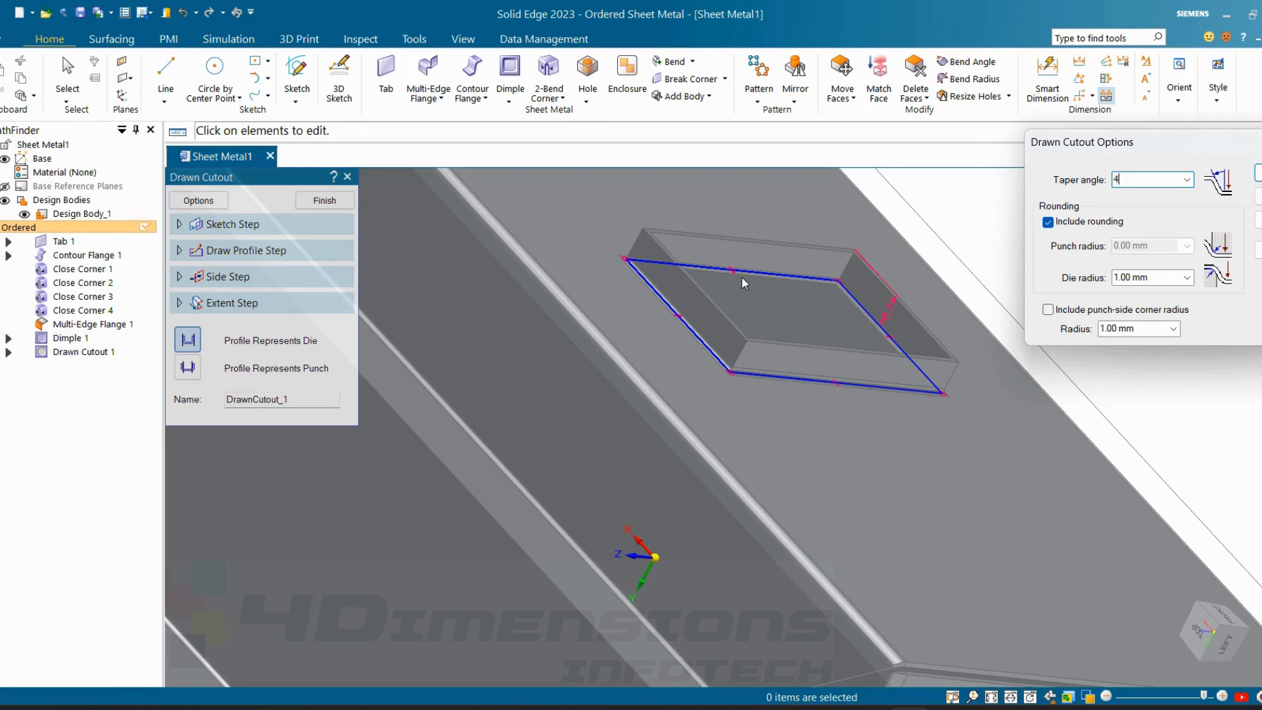
drag(1077, 283, 1040, 262)
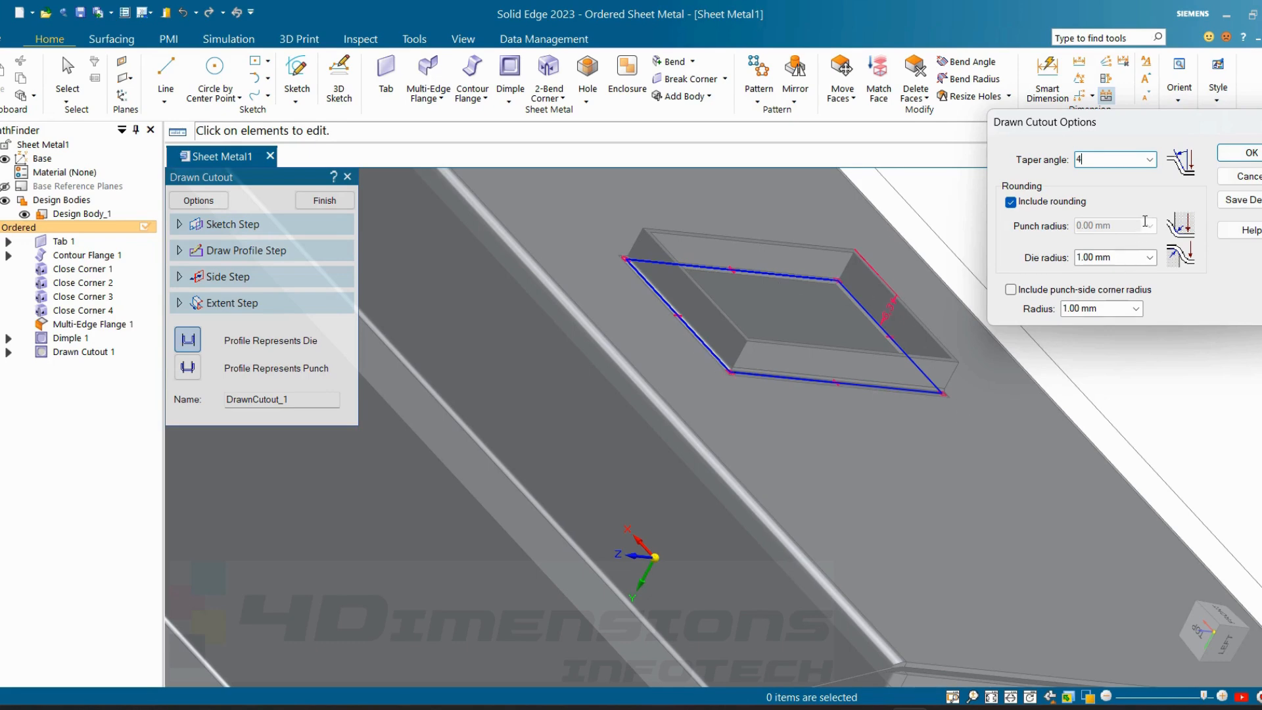
click(1245, 153)
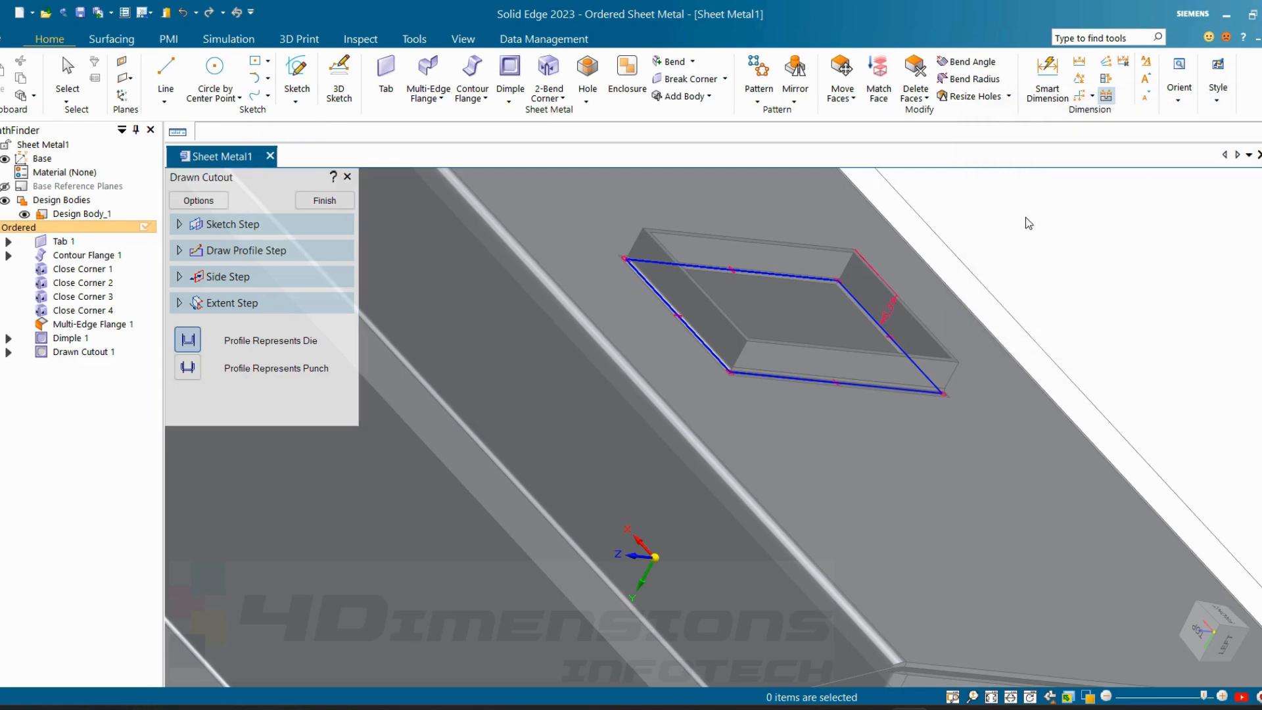
- Include a larger punch-side corner radius in the drawn cutout options and finish the feature
mouse_move(1025, 218)
middle_down()
mouse_move(853, 318)
mouse_move(809, 322)
middle_up()
scroll(806, 321, up, 3)
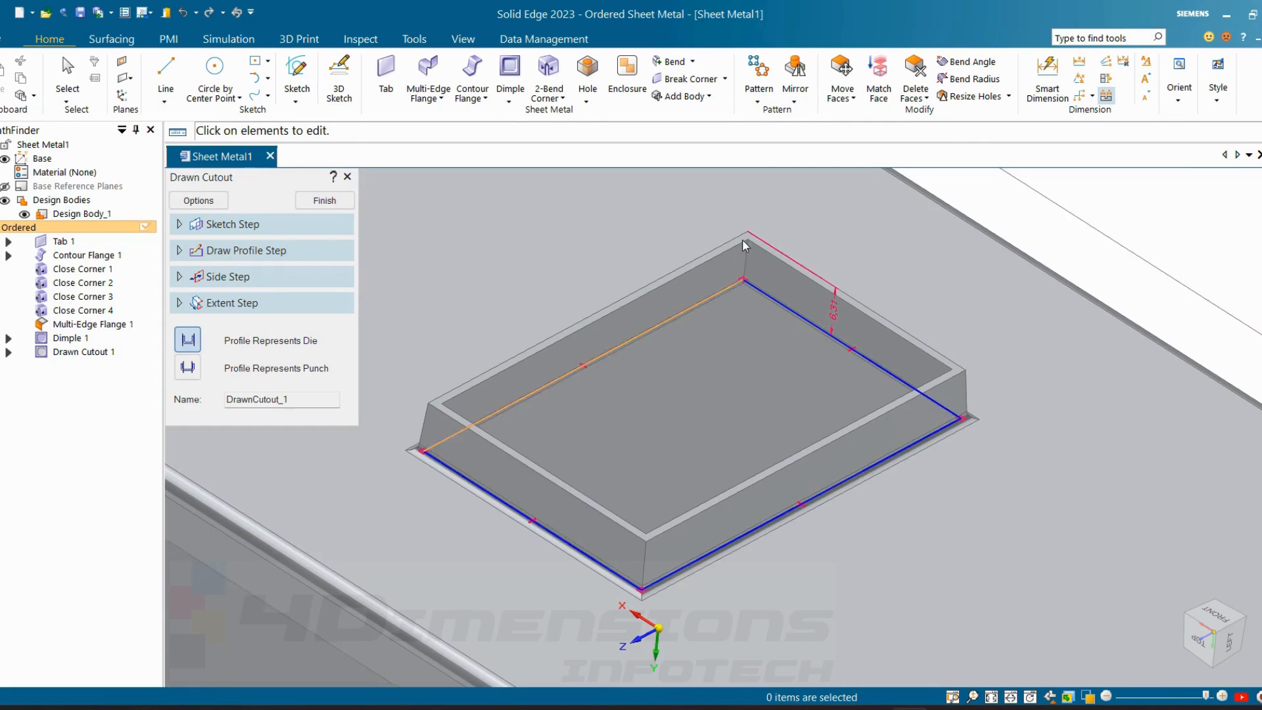
click(210, 202)
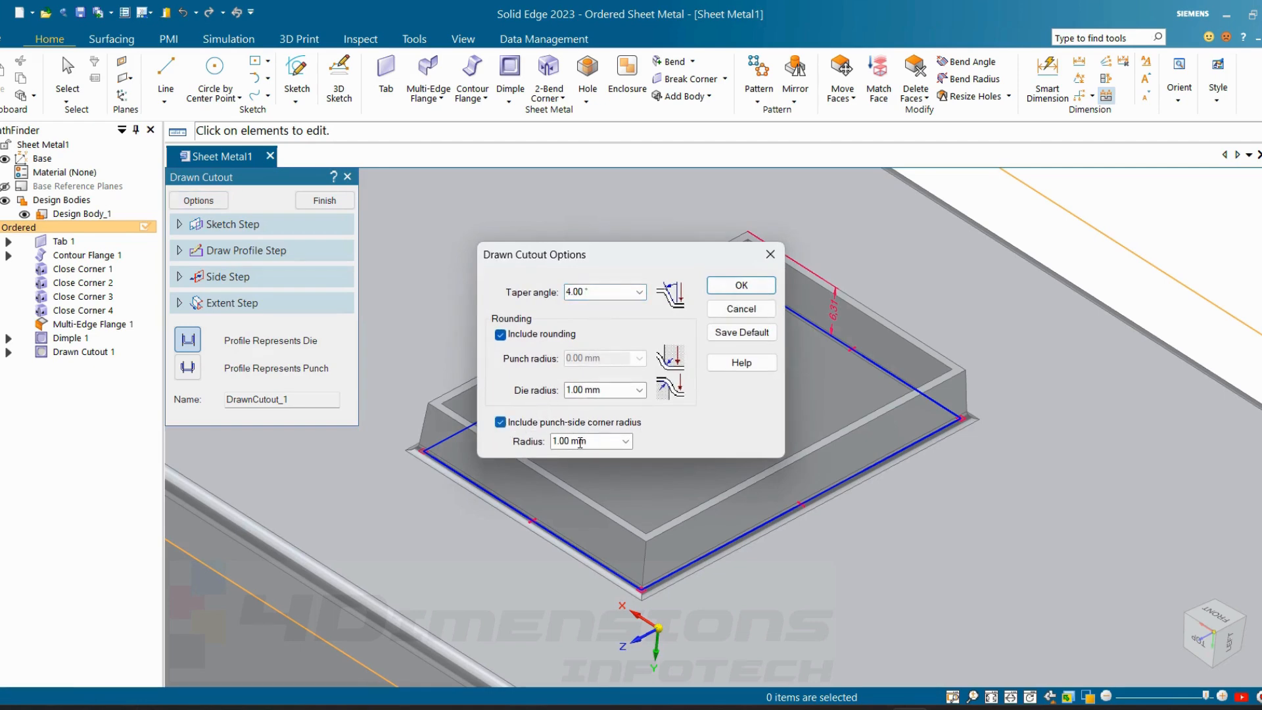
drag(602, 441, 516, 451)
key(Return)
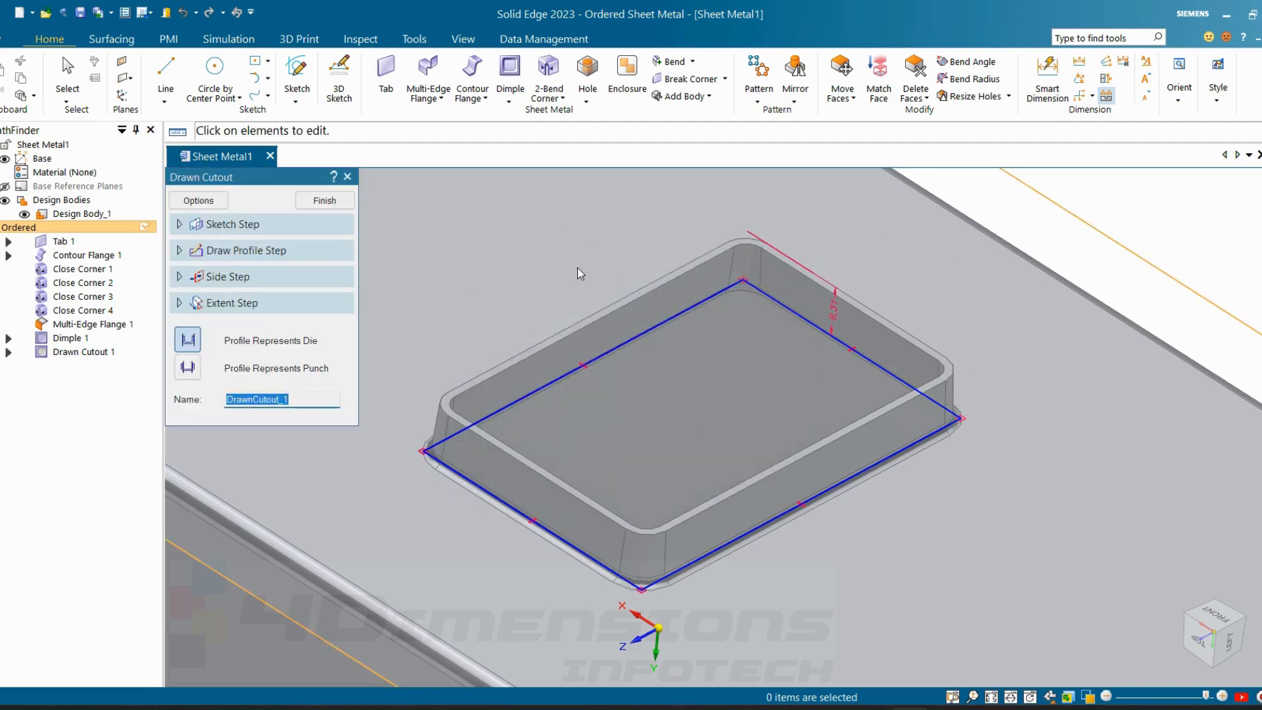
click(325, 201)
click(327, 203)
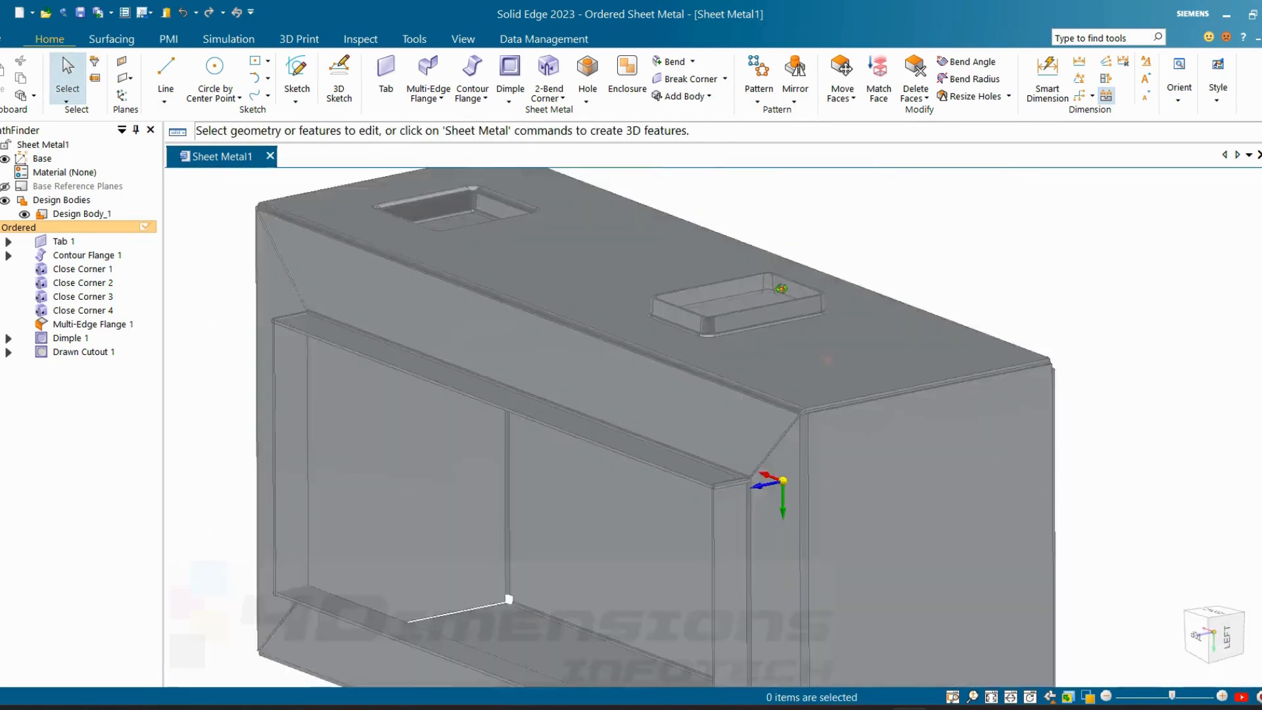
- Examine the drawn cutout's tapered walls and rounded edges in the left view of the box
middle_drag(781, 289, 684, 283)
click(1220, 635)
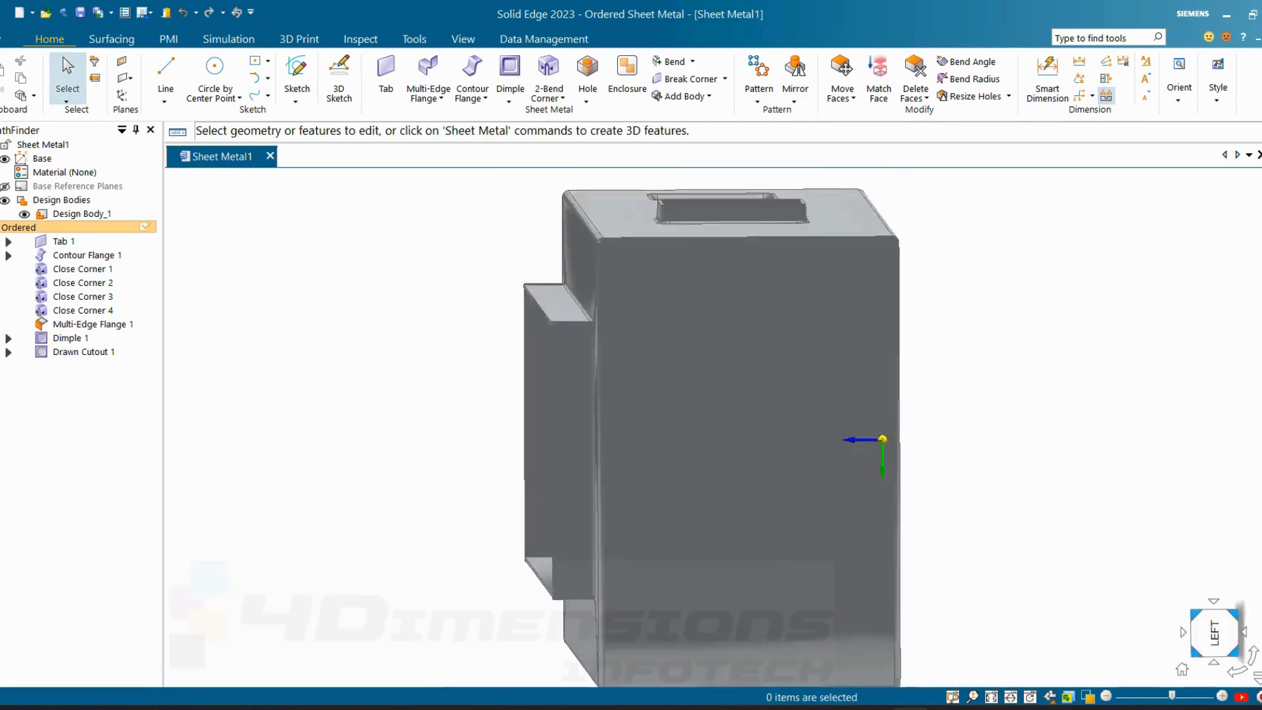
scroll(905, 370, down, 3)
scroll(839, 306, up, 9)
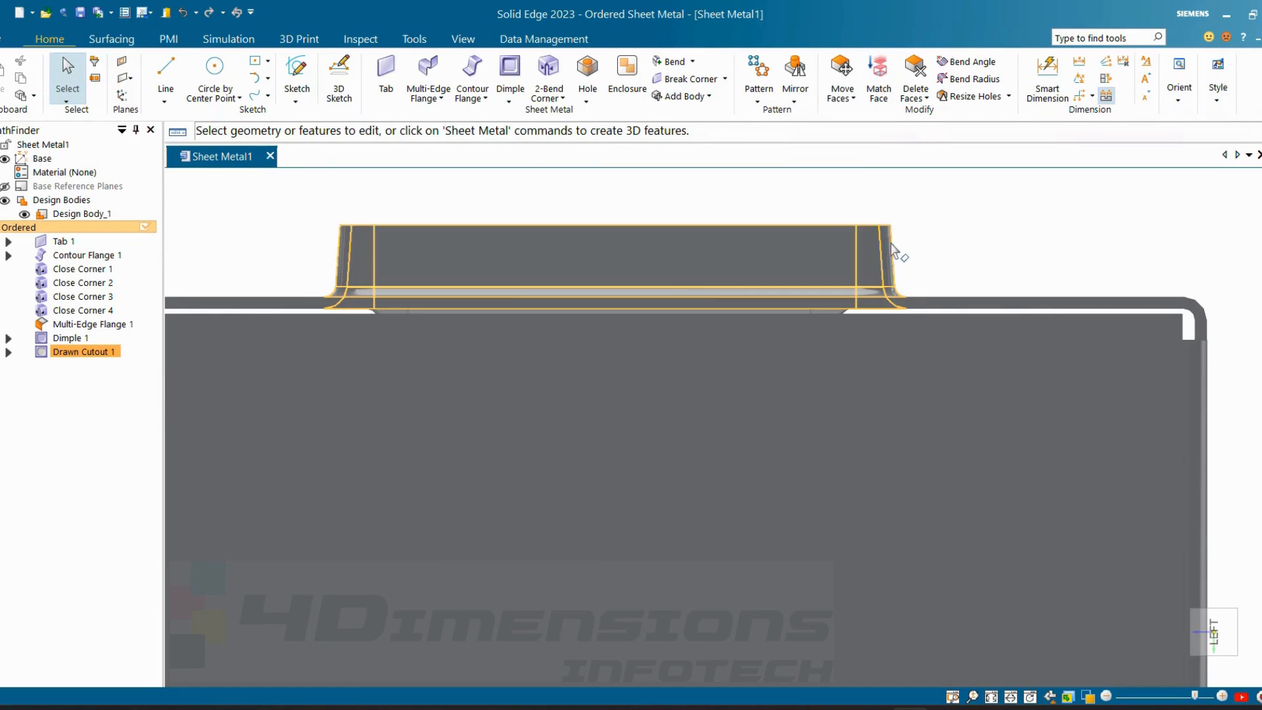
scroll(924, 263, down, 4)
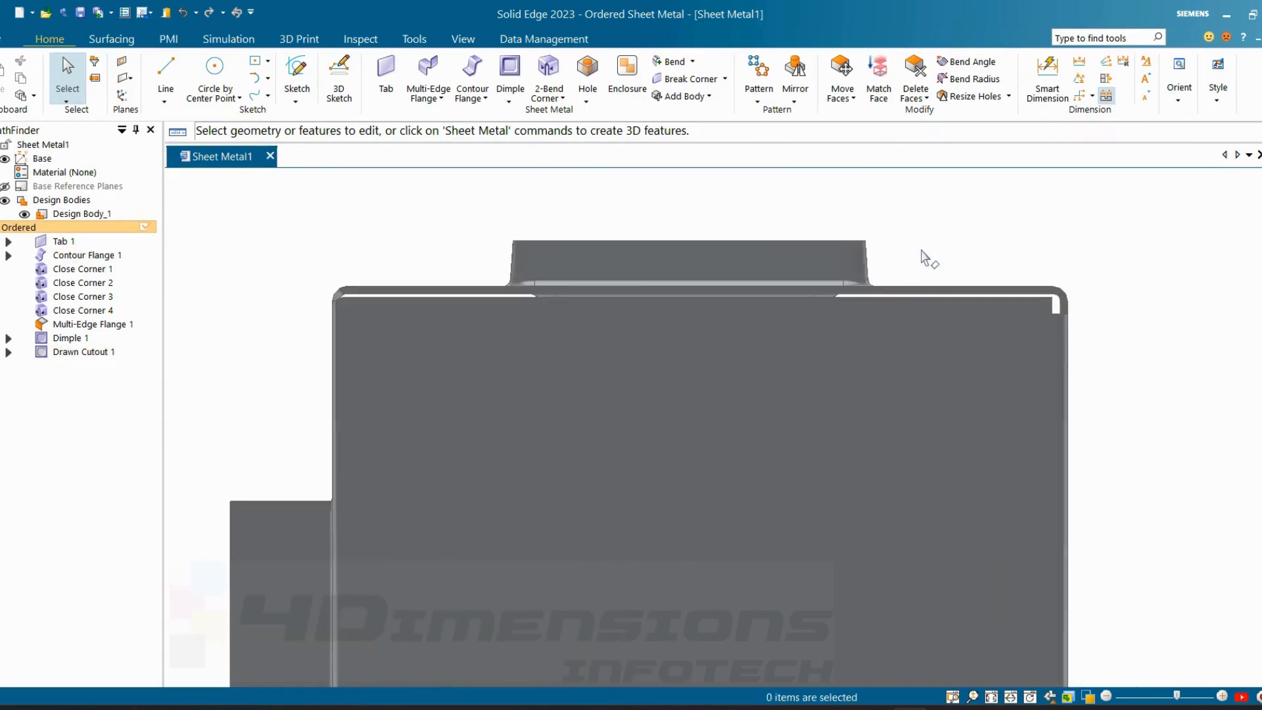
scroll(935, 209, down, 2)
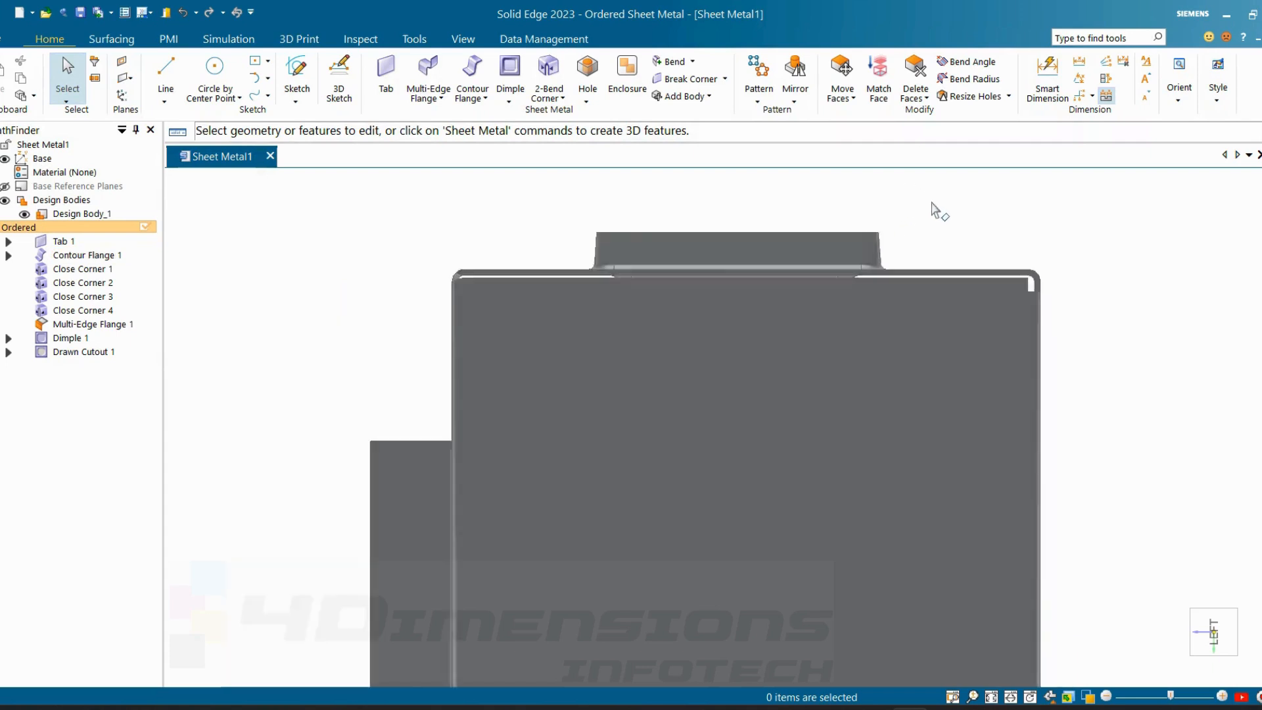
- Start a Bead feature with its profile sketched on the outer bottom face of the box
middle_drag(935, 208, 631, 270)
scroll(930, 251, up, 3)
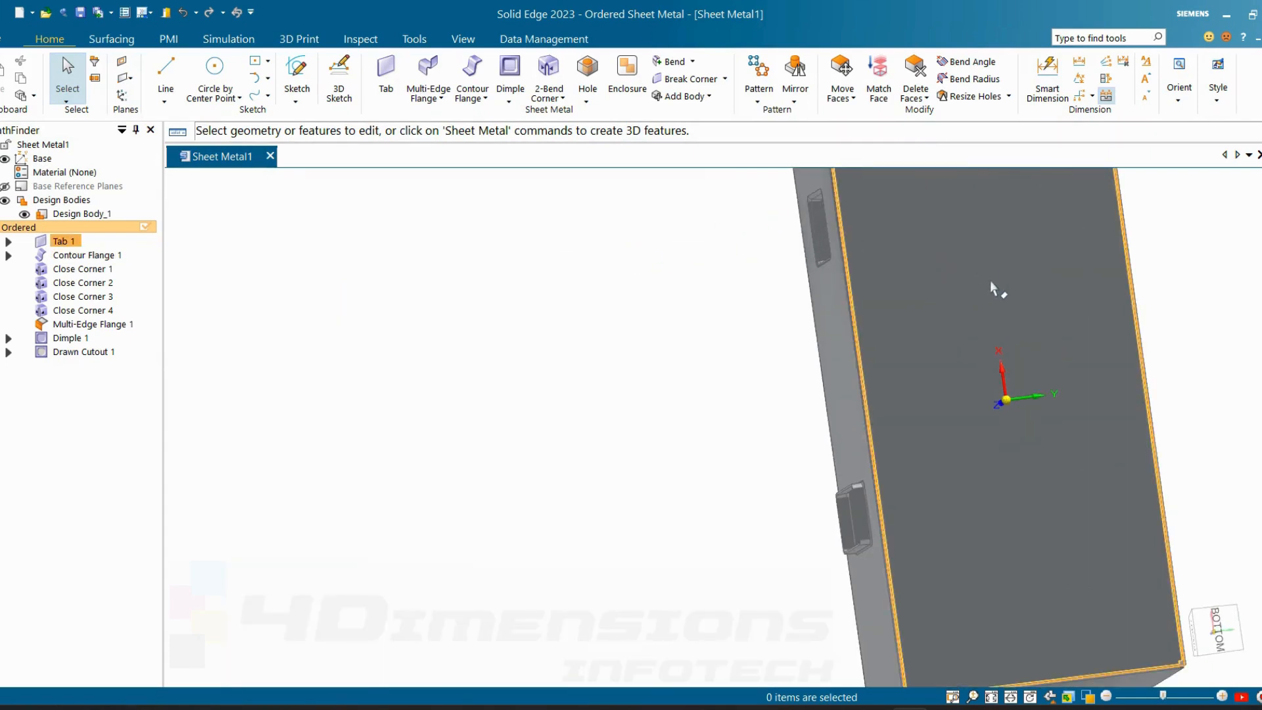
scroll(263, 341, down, 4)
scroll(420, 301, up, 2)
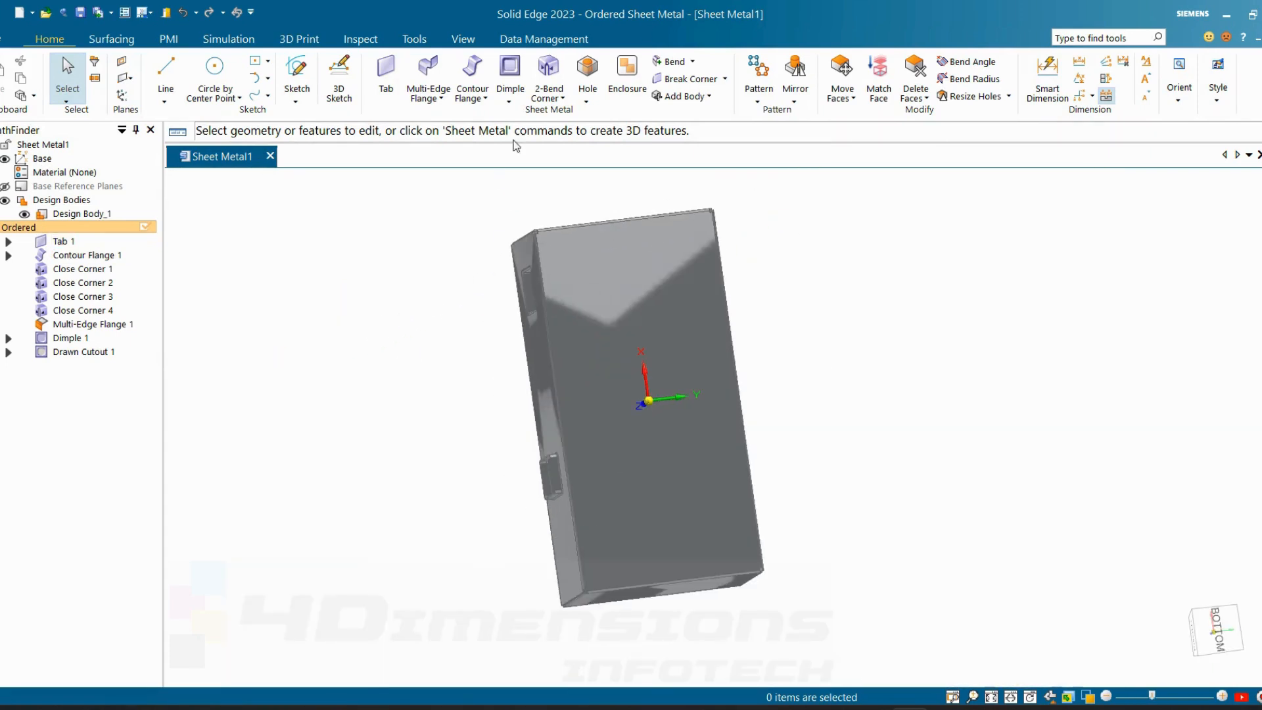
click(509, 101)
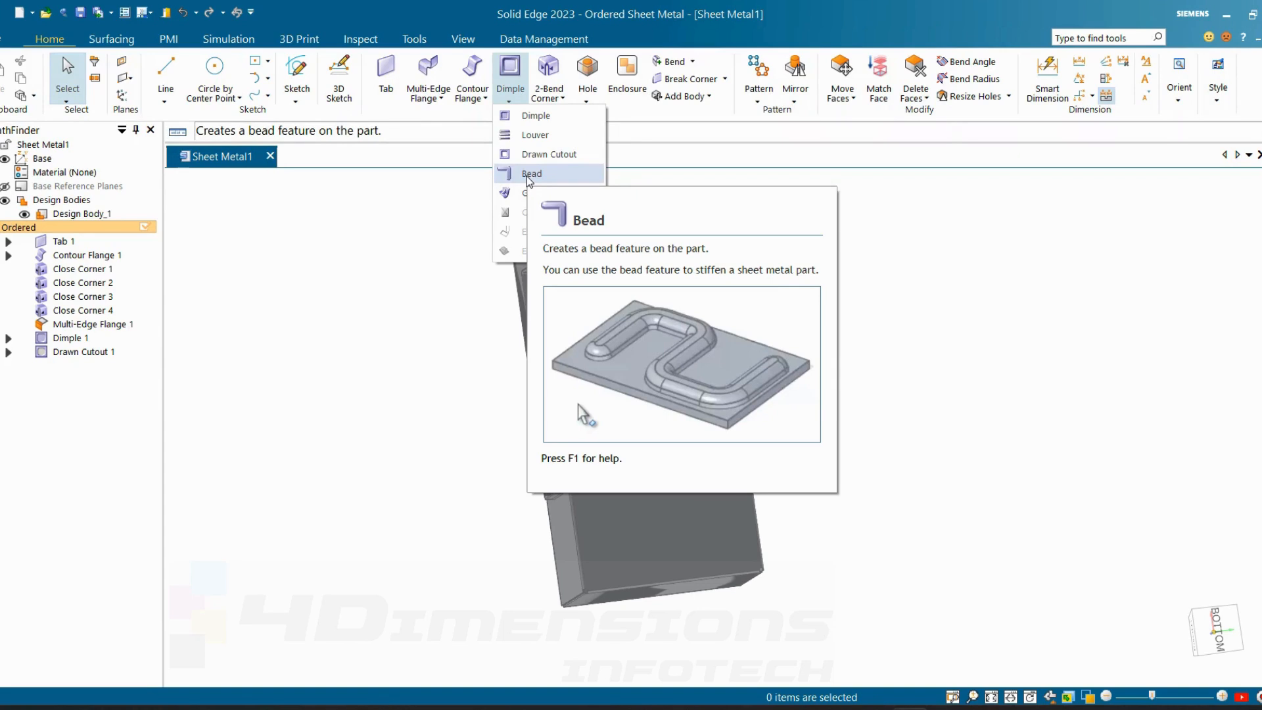
click(526, 177)
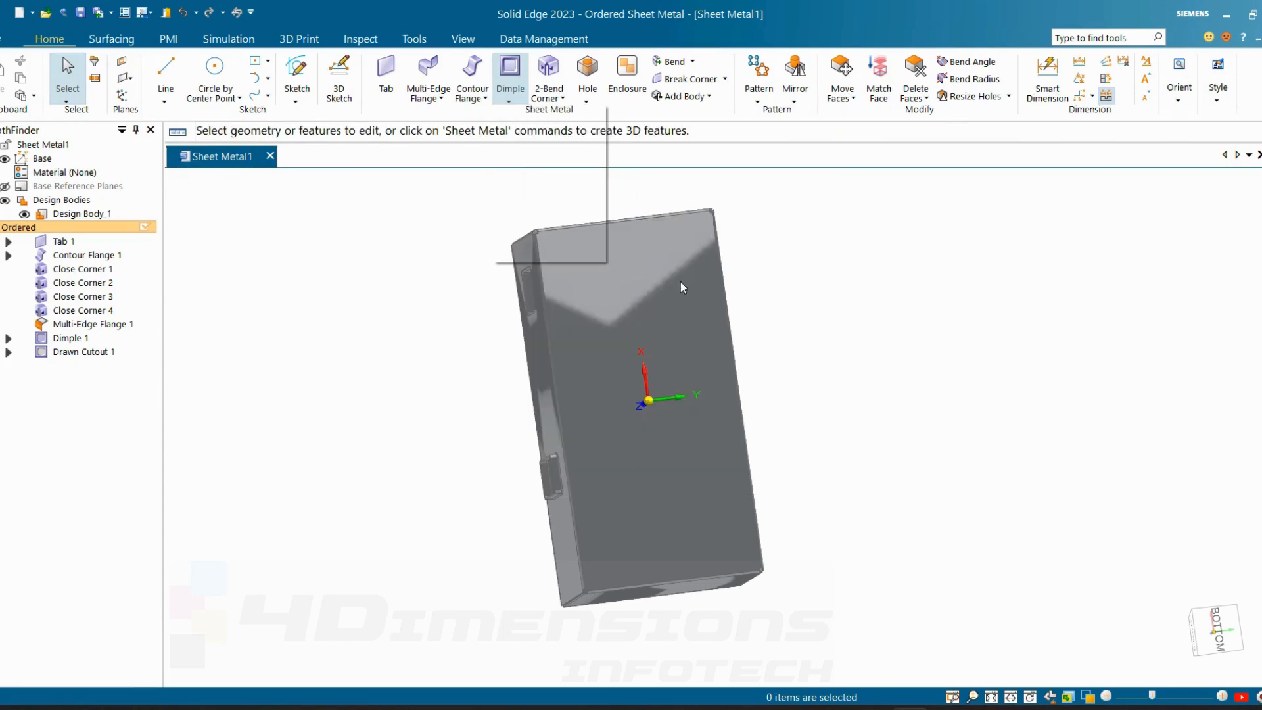
click(640, 254)
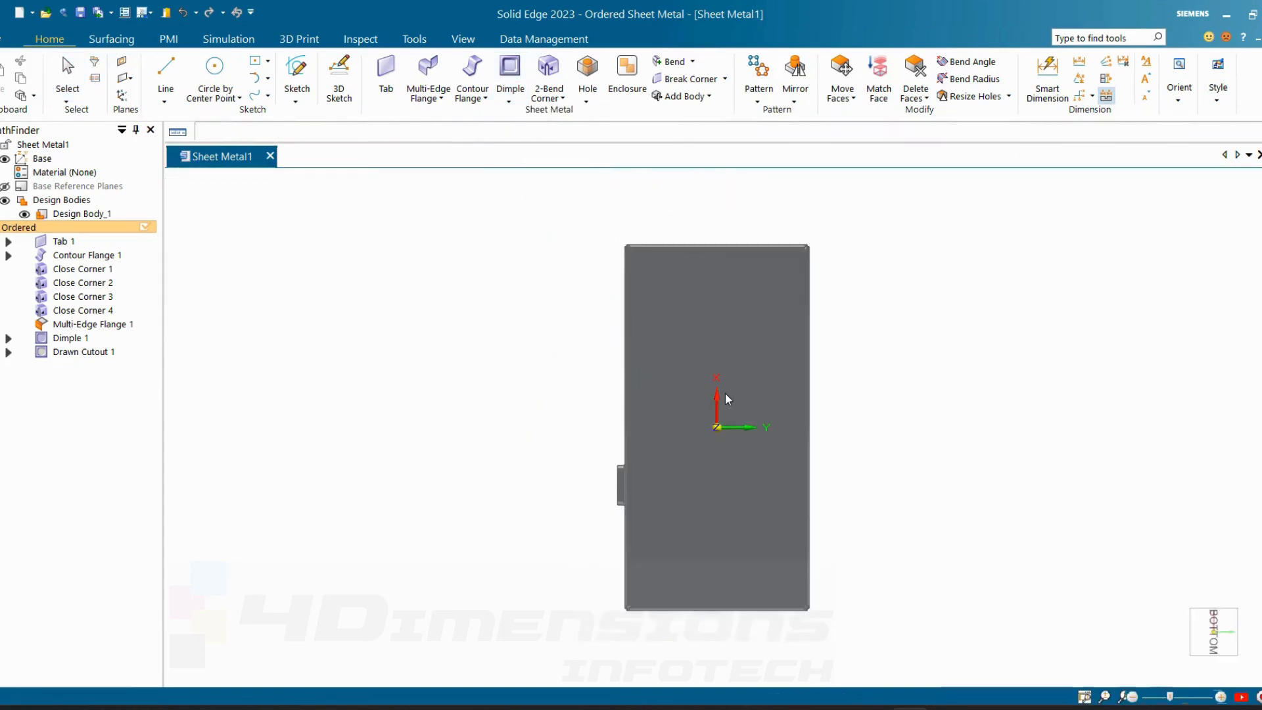
- Sketch a stepped four-line path on the bottom face, the lines after the first about 55, 60 and 55 mm long
scroll(771, 387, up, 1)
click(177, 77)
scroll(202, 129, up, 1)
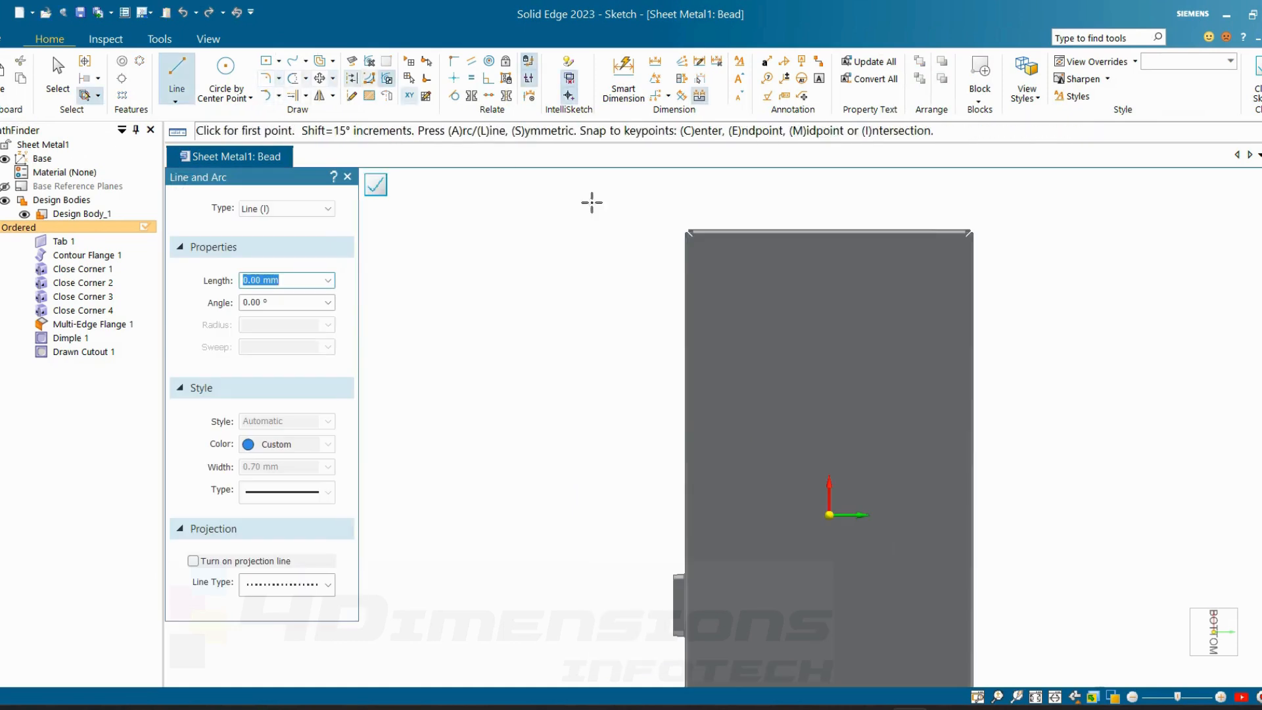
scroll(763, 353, up, 2)
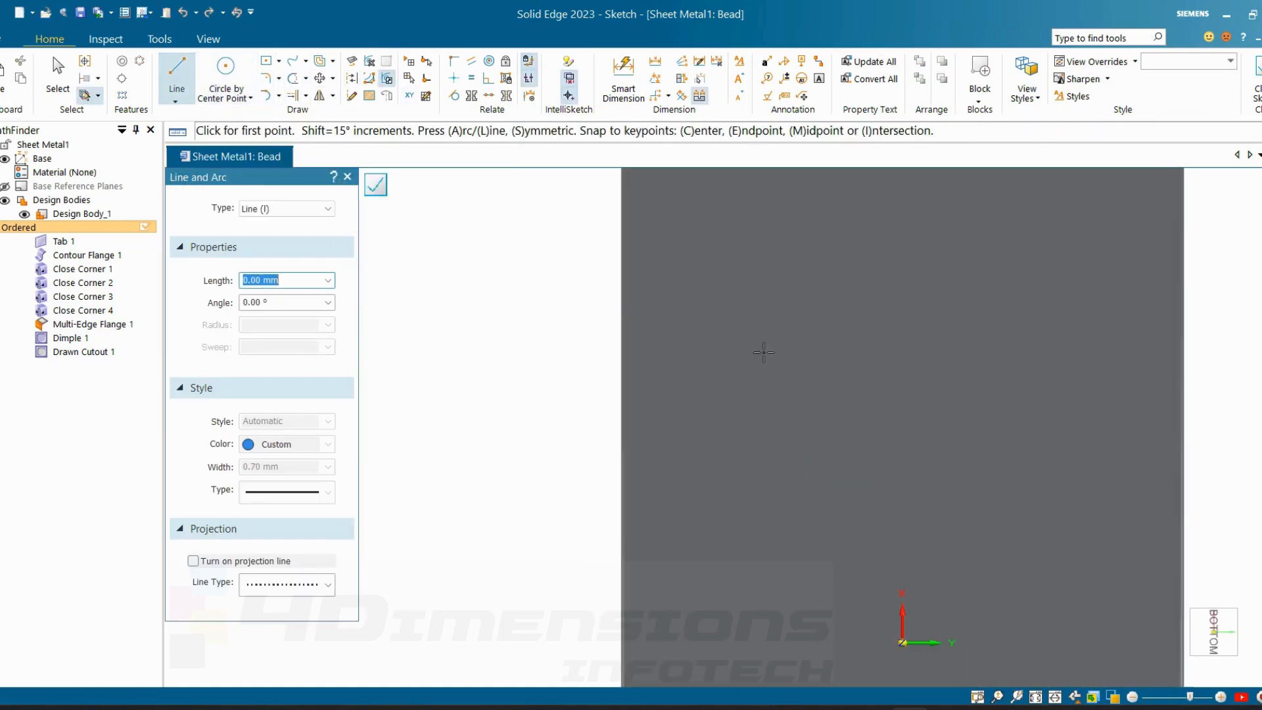
click(709, 283)
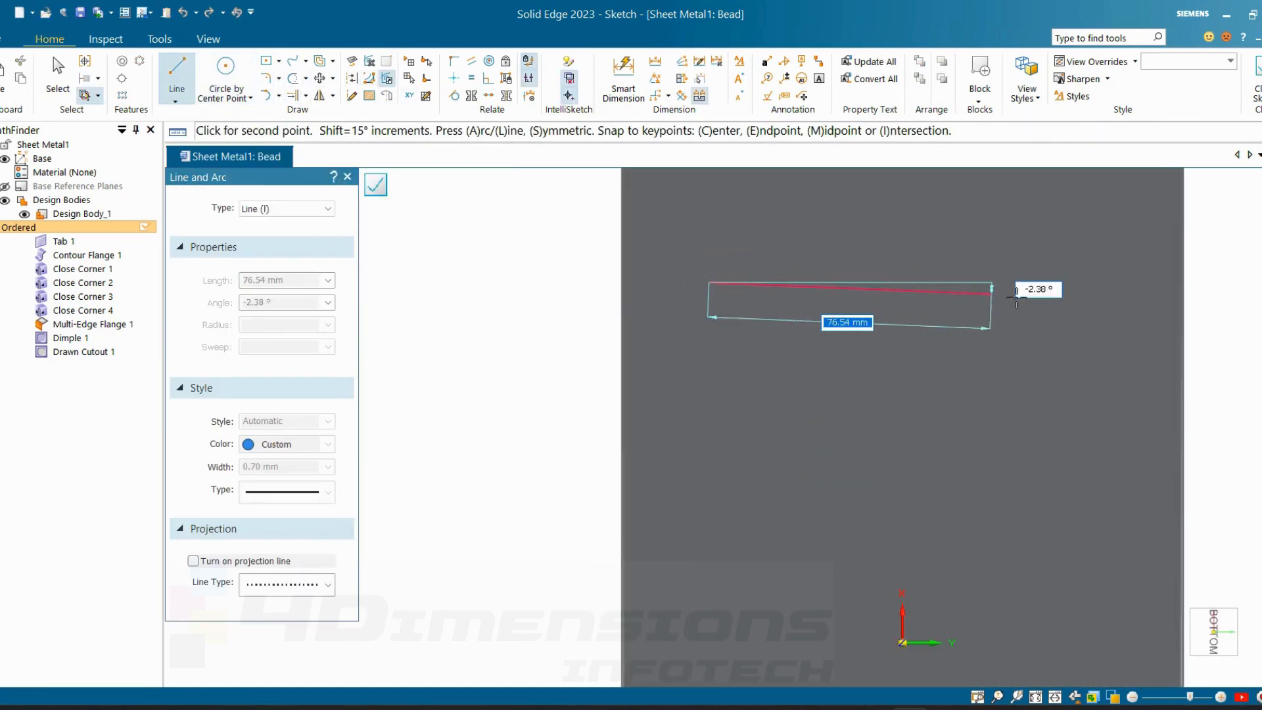
click(1056, 282)
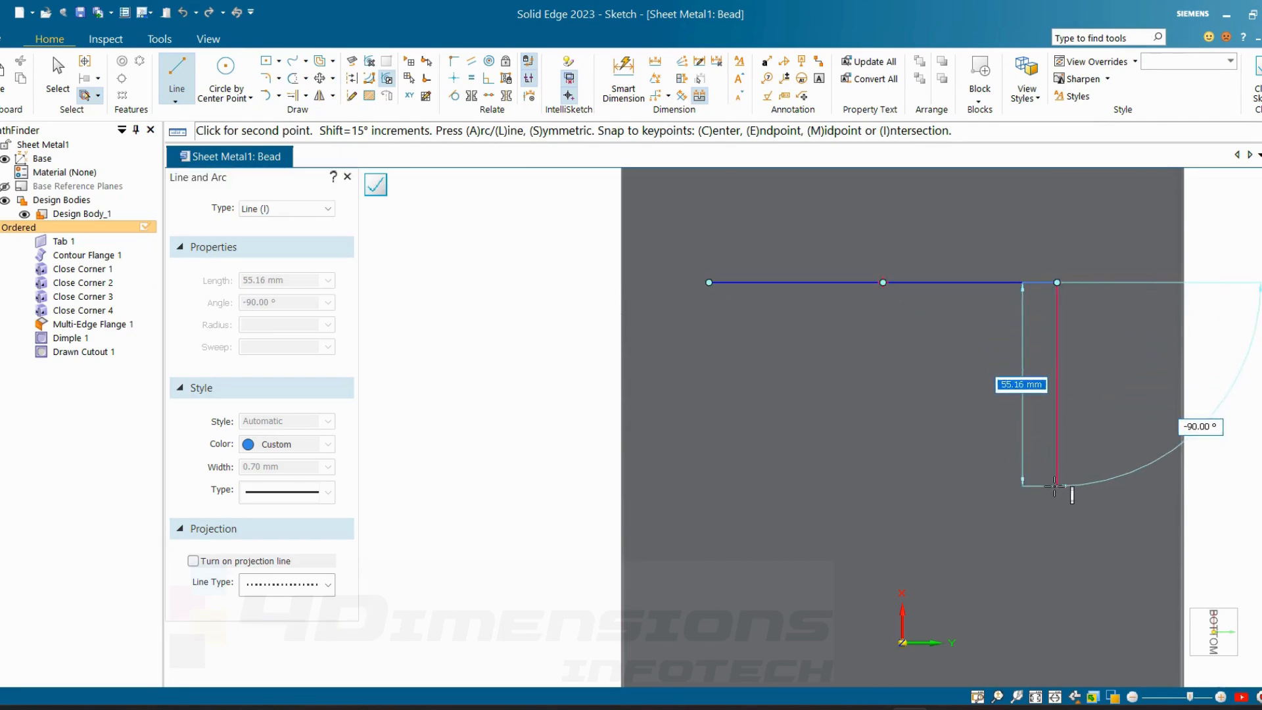
click(1056, 486)
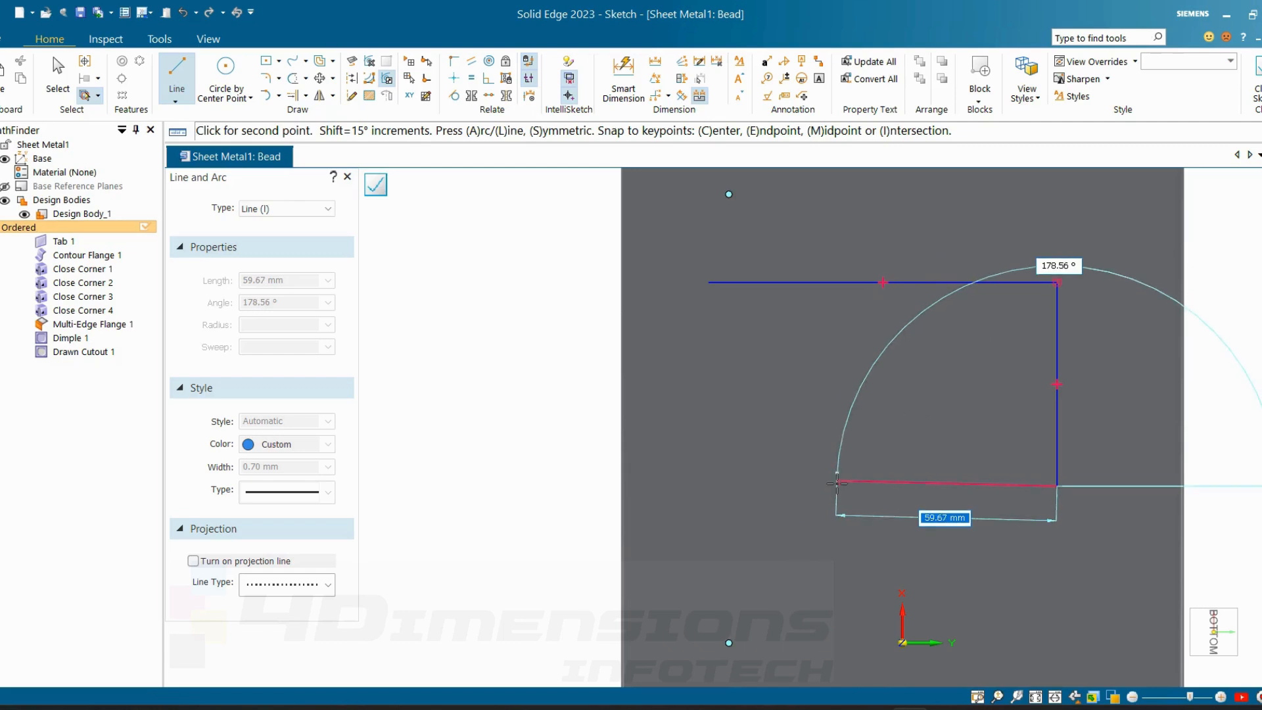
click(834, 482)
scroll(825, 594, down, 3)
scroll(814, 608, up, 2)
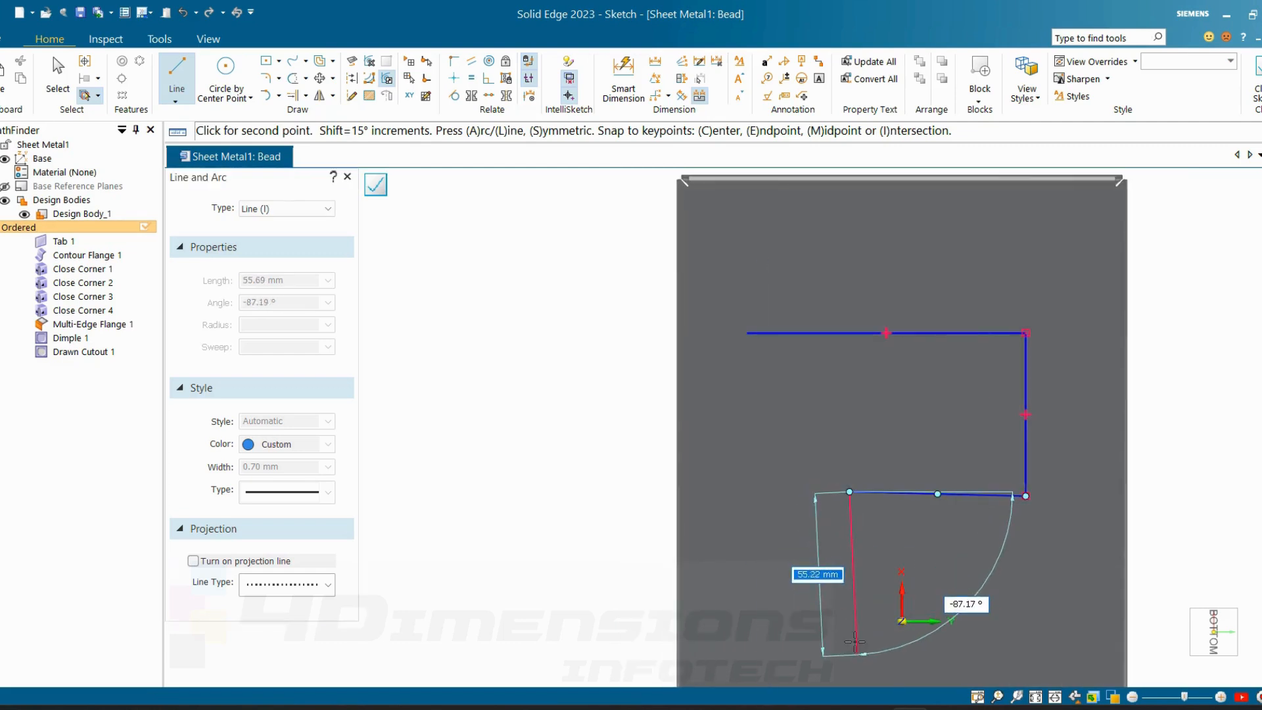
click(850, 644)
key(Escape)
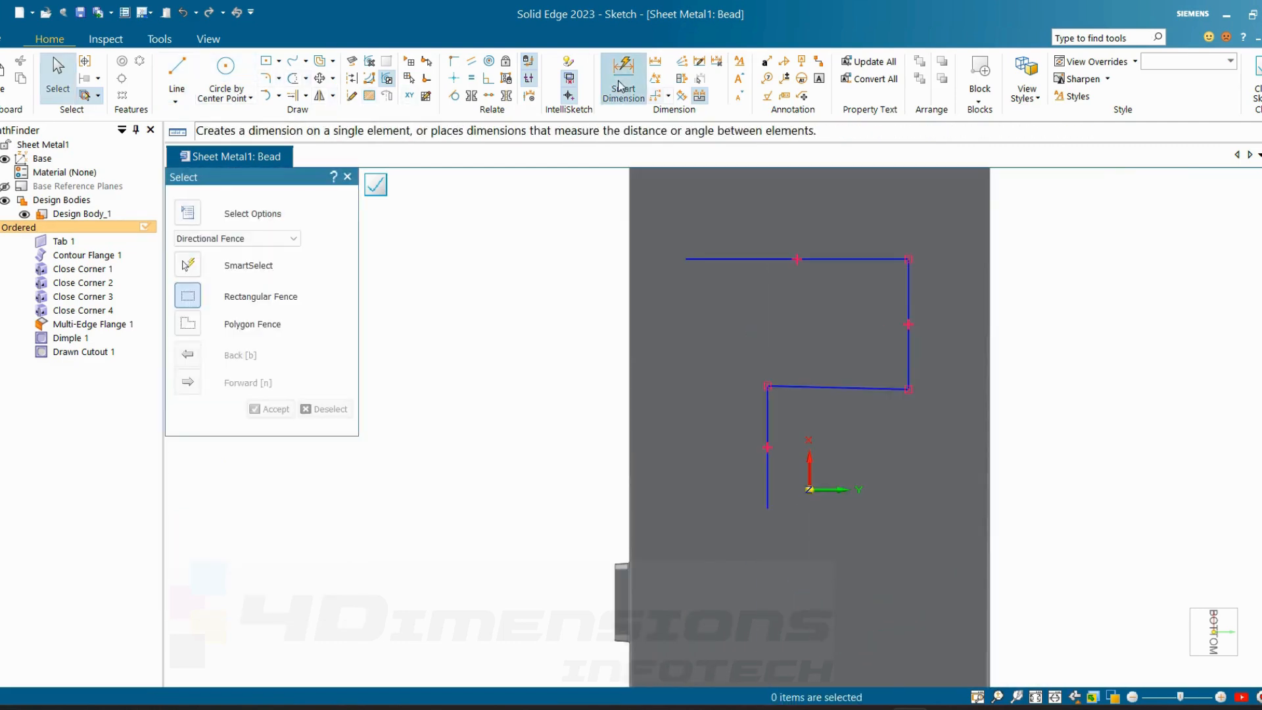
- Dimension the path's outer vertical line 35 mm horizontally from the face's nearest long edge
click(620, 85)
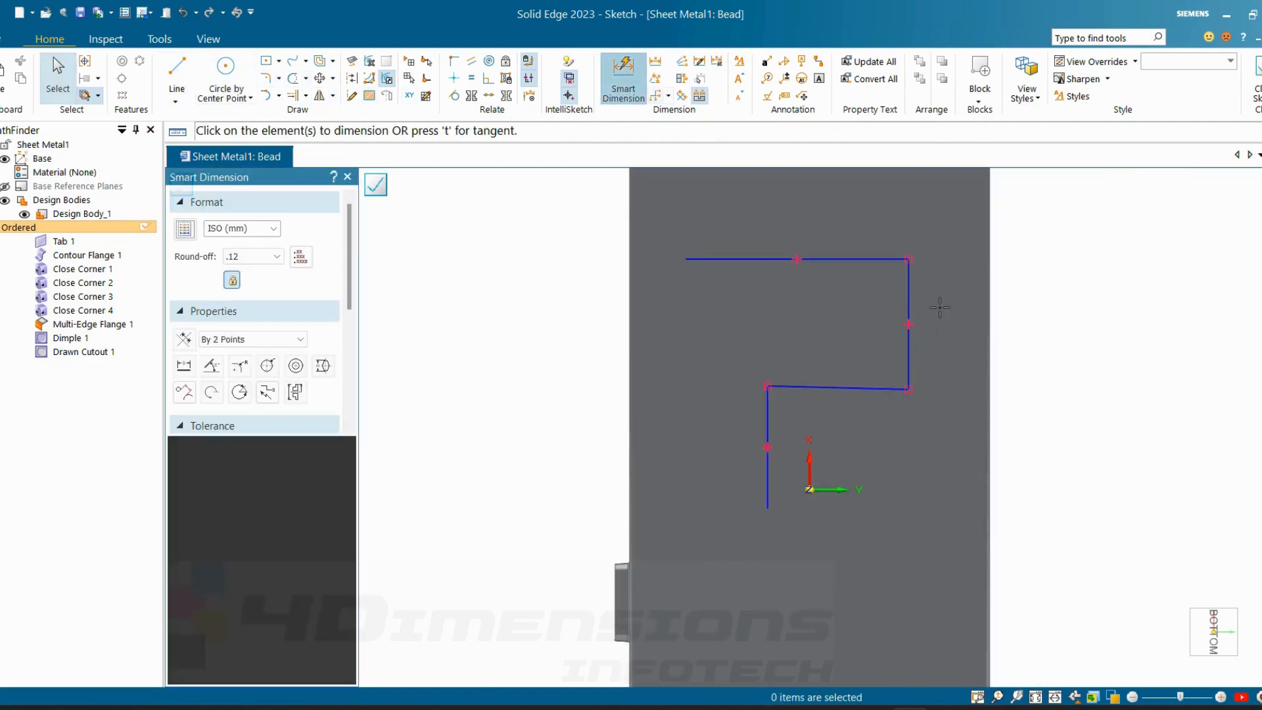
click(909, 283)
click(289, 339)
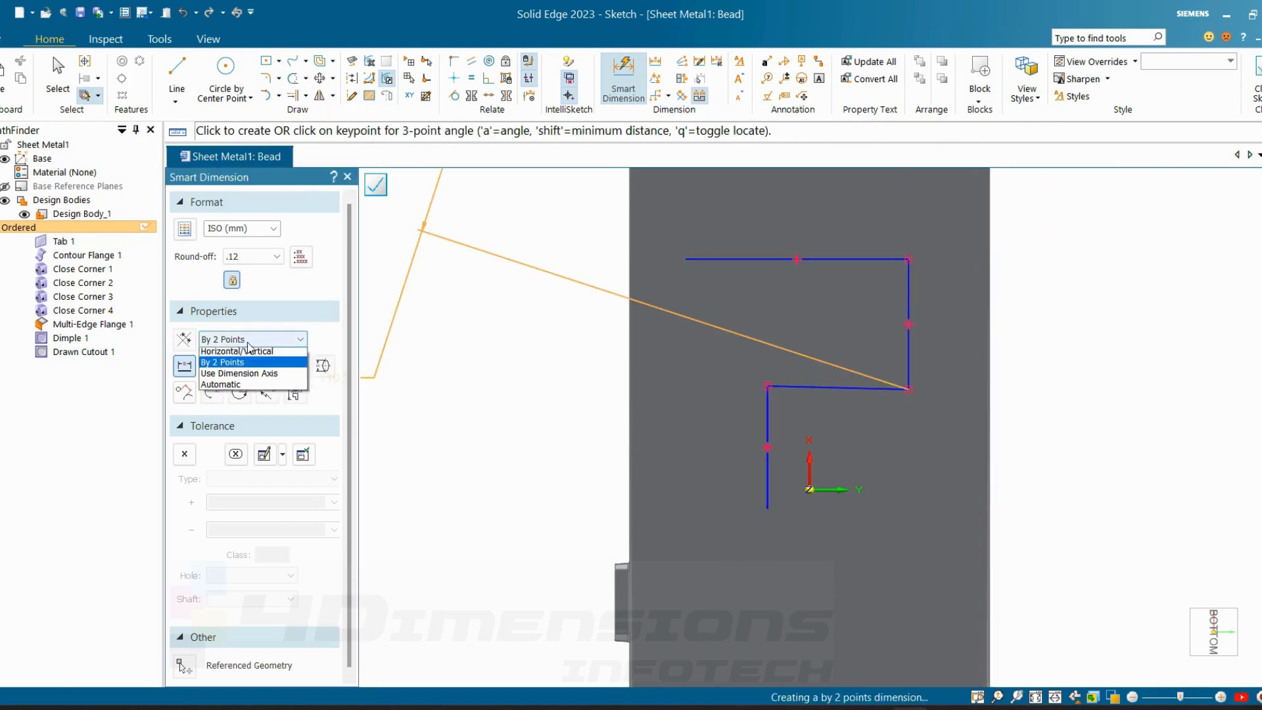
click(243, 352)
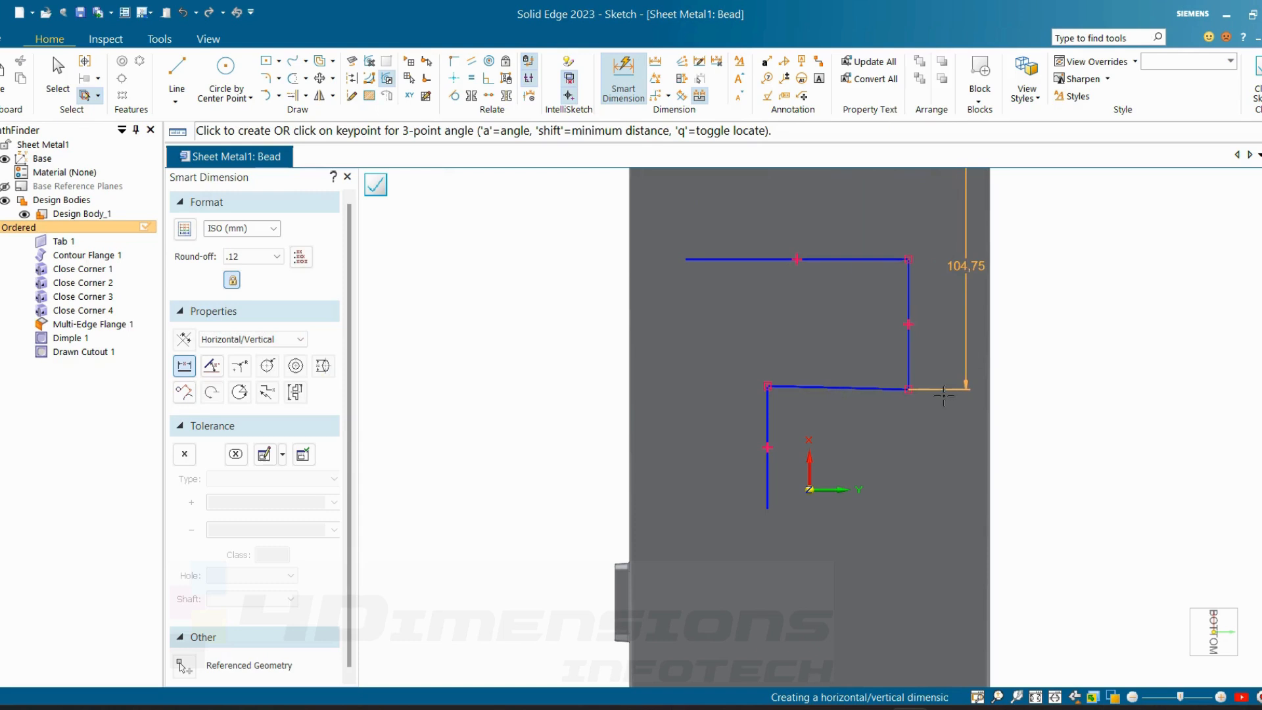
click(953, 448)
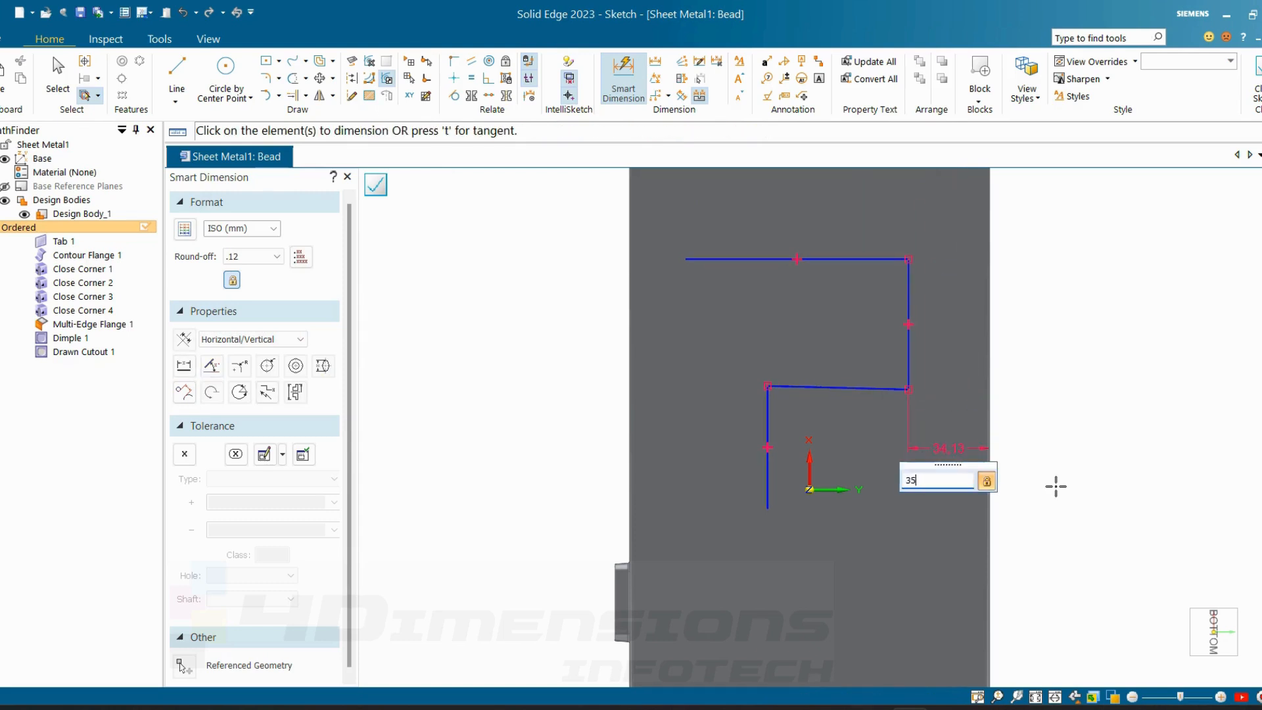
text(35)
key(Return)
- Dimension the path's upper horizontal line to 60 mm
click(832, 259)
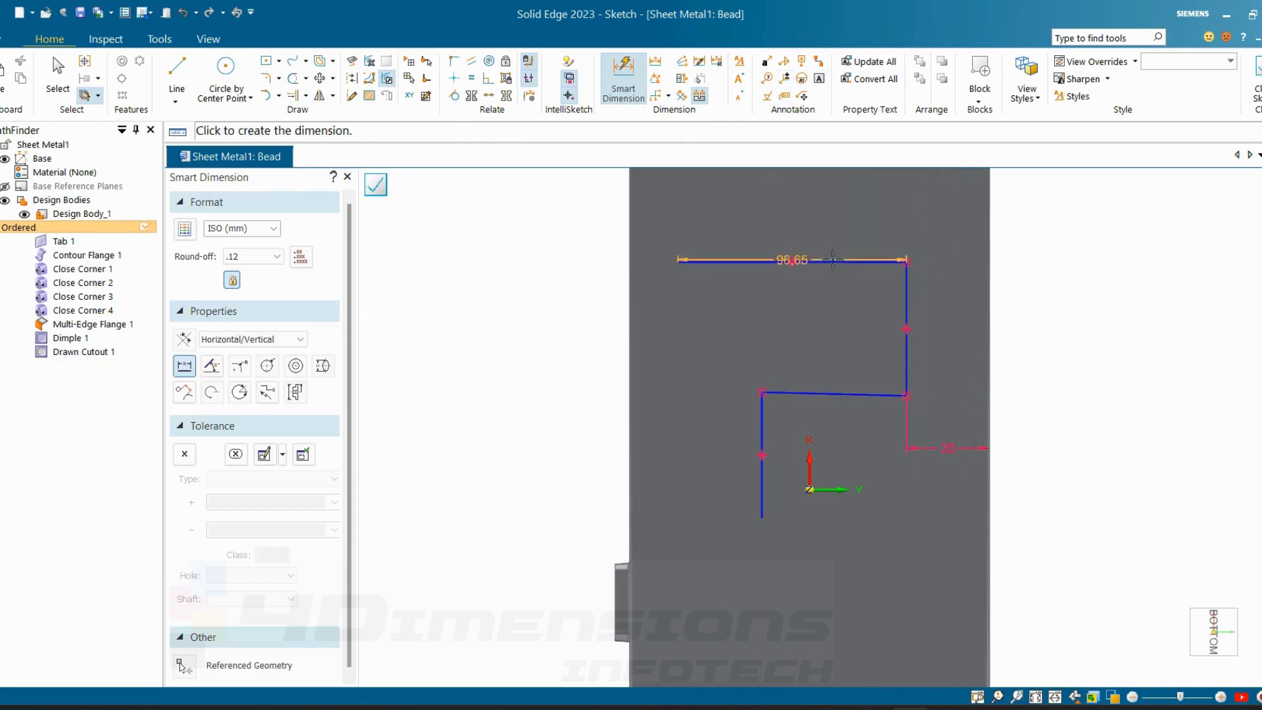
click(832, 236)
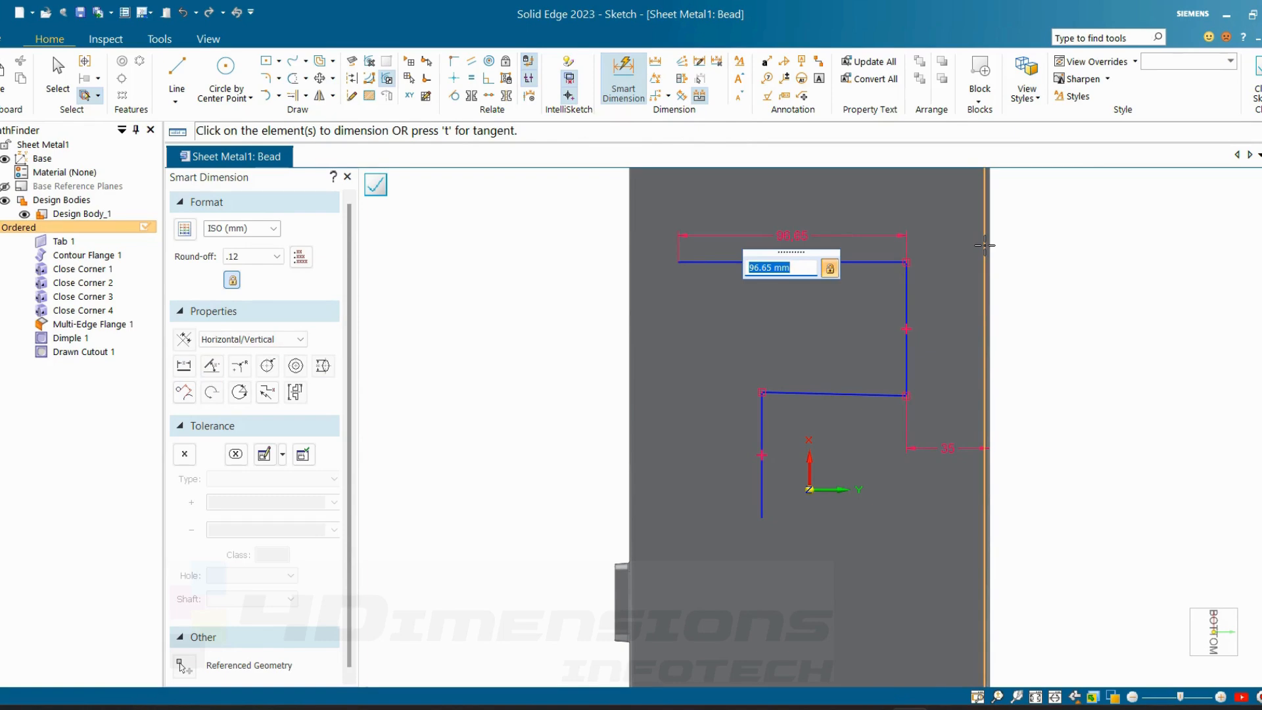
key(Return)
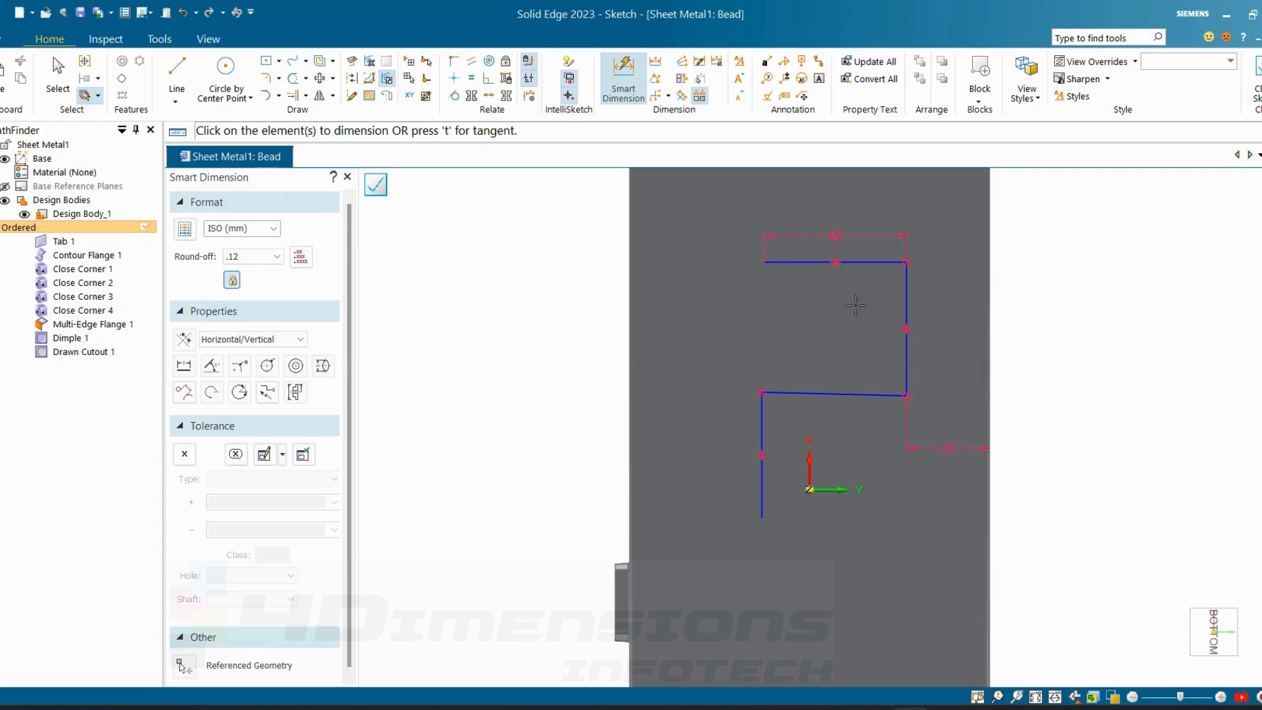
- Constrain the path's middle line to horizontal and align its inner corner vertically with the upper line's open end
click(453, 78)
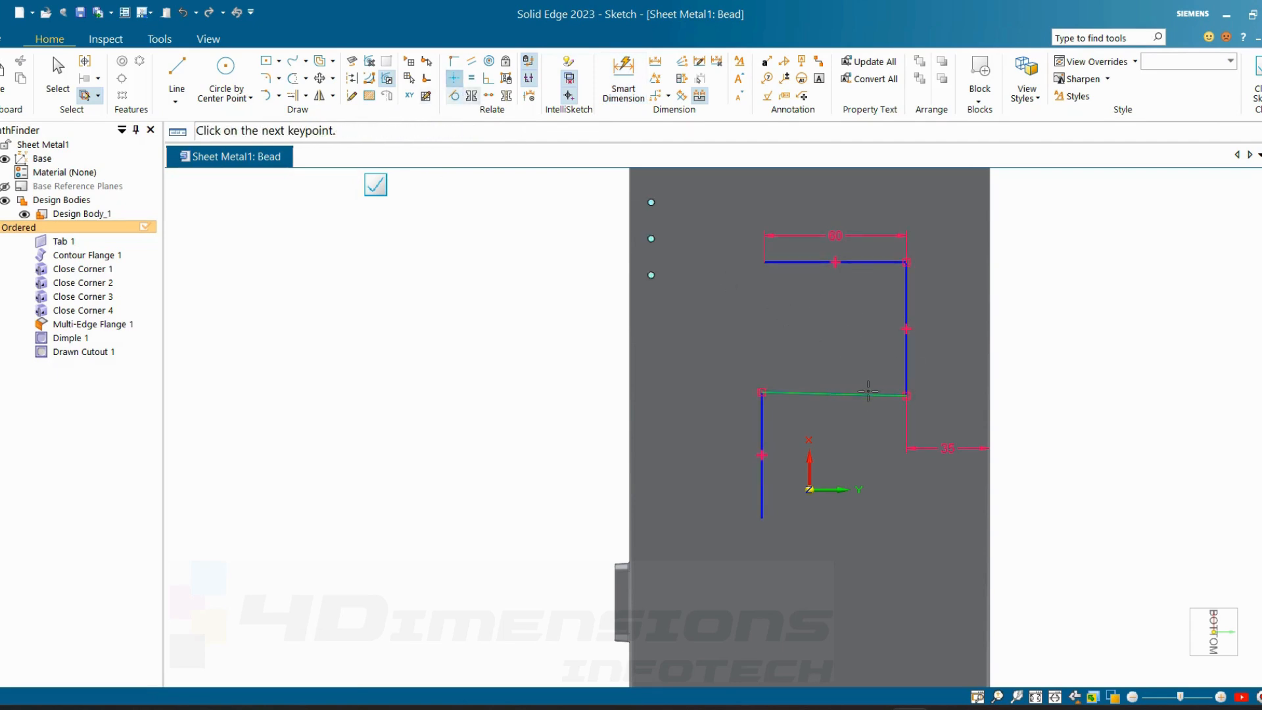
click(453, 78)
click(861, 394)
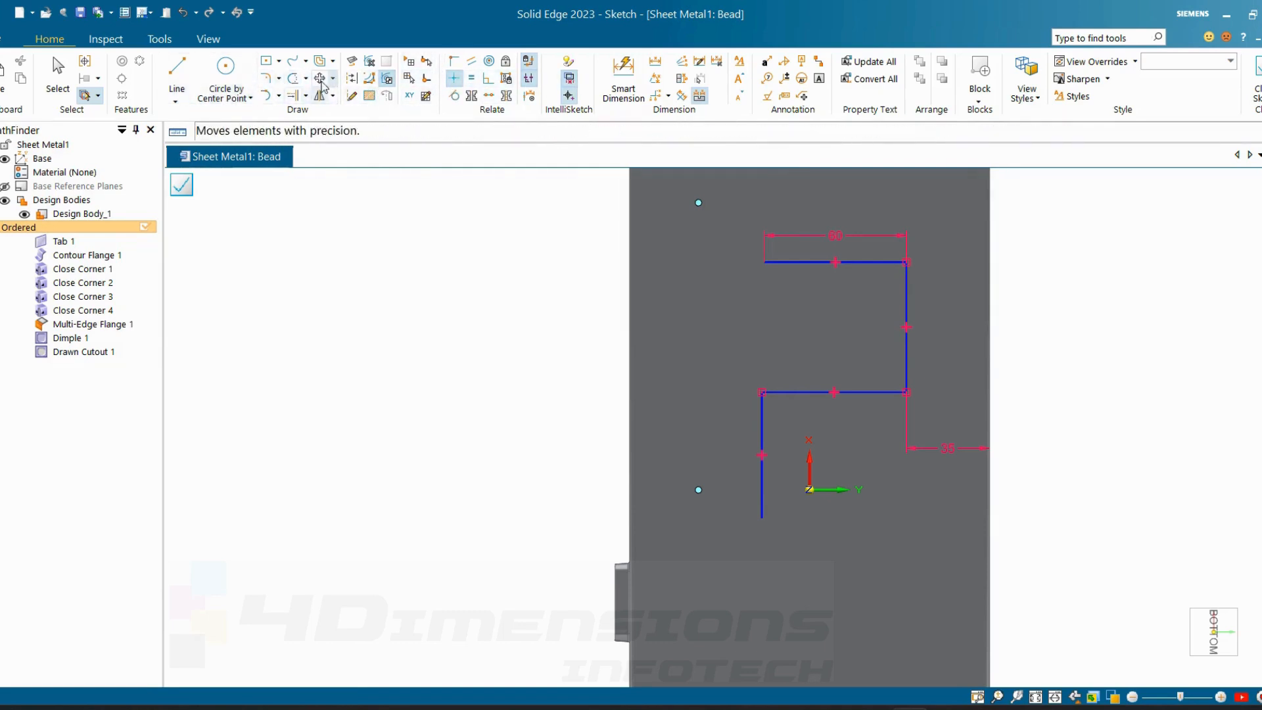
click(452, 82)
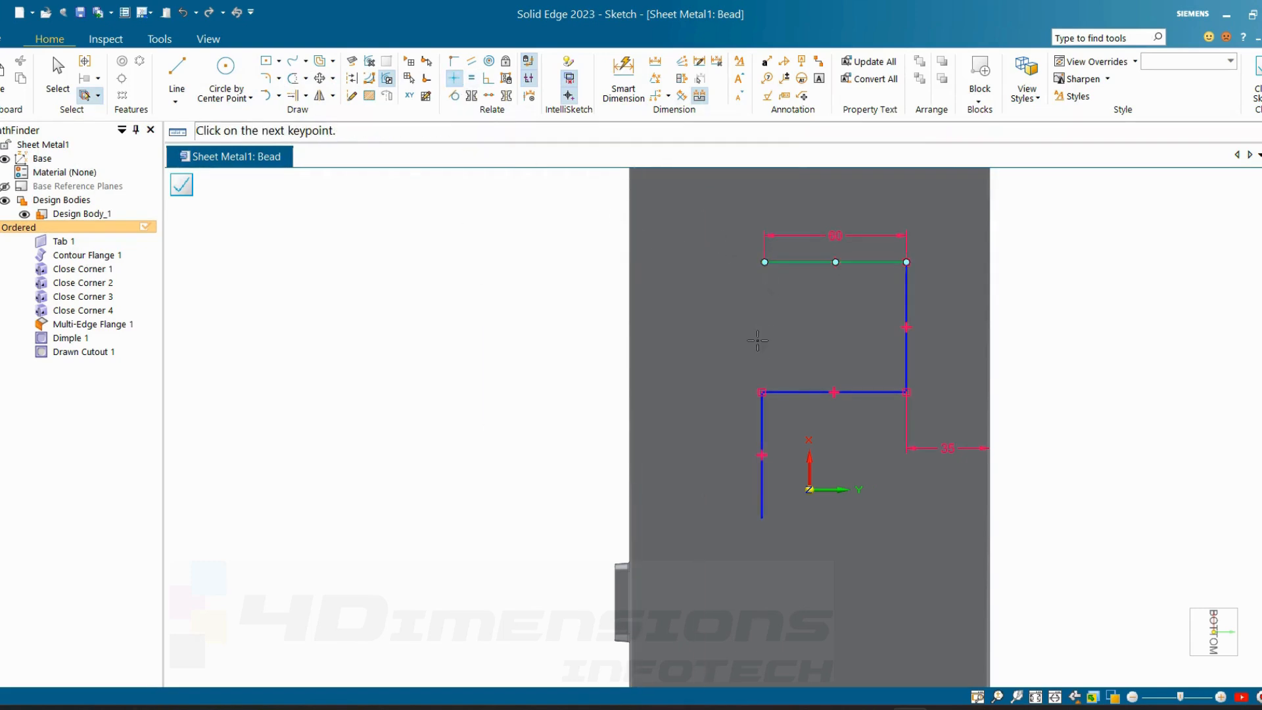
click(762, 392)
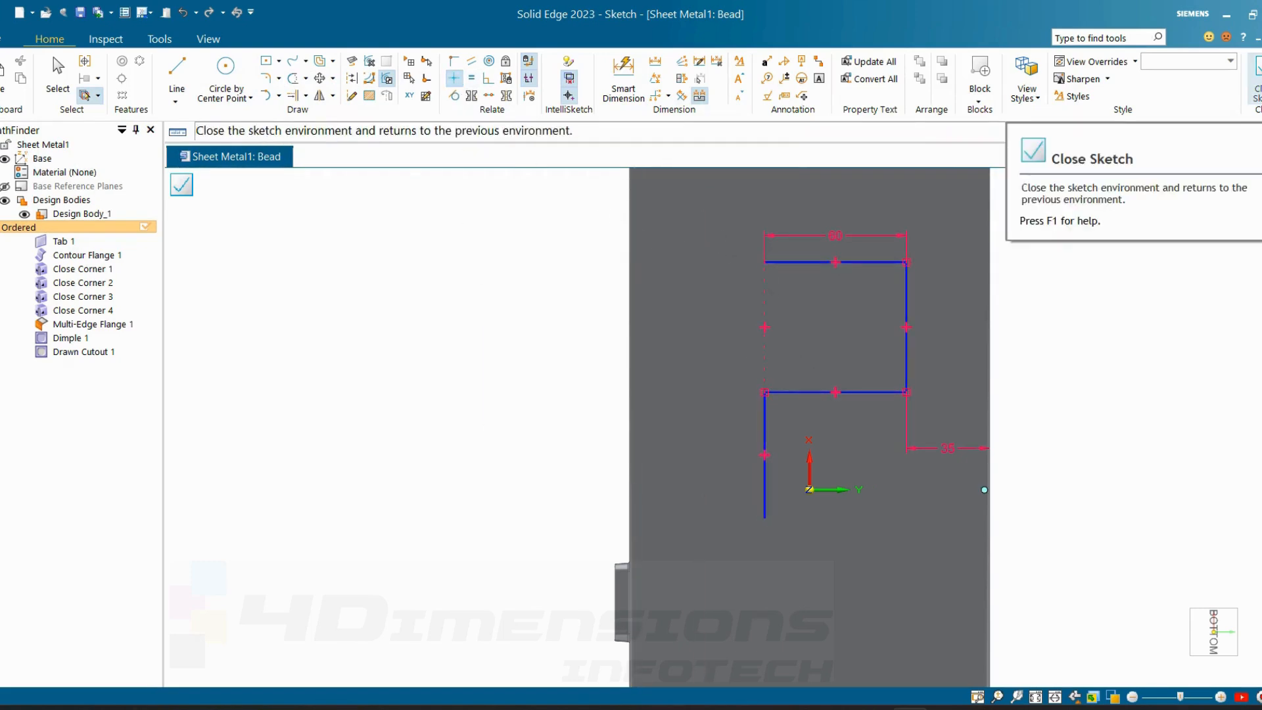
- Try to close the bead sketch with the sharp-cornered path, and return to editing the profile
scroll(982, 265, up, 3)
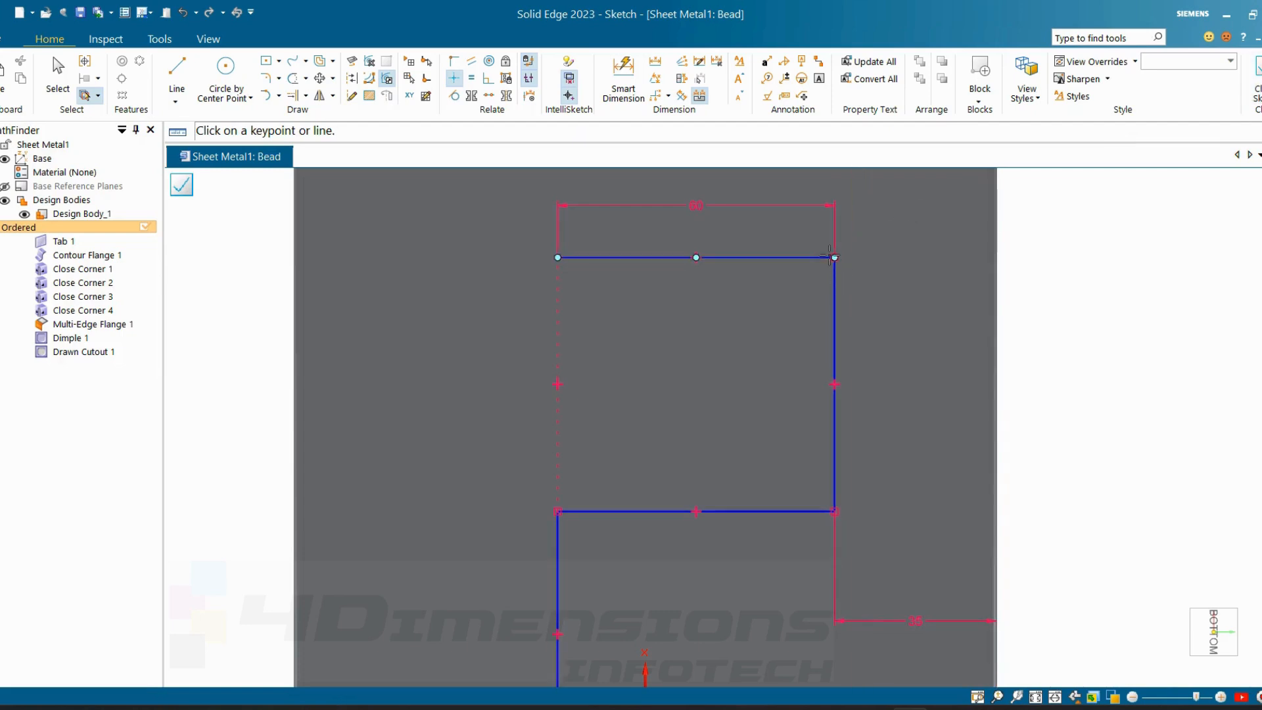
scroll(952, 477, down, 3)
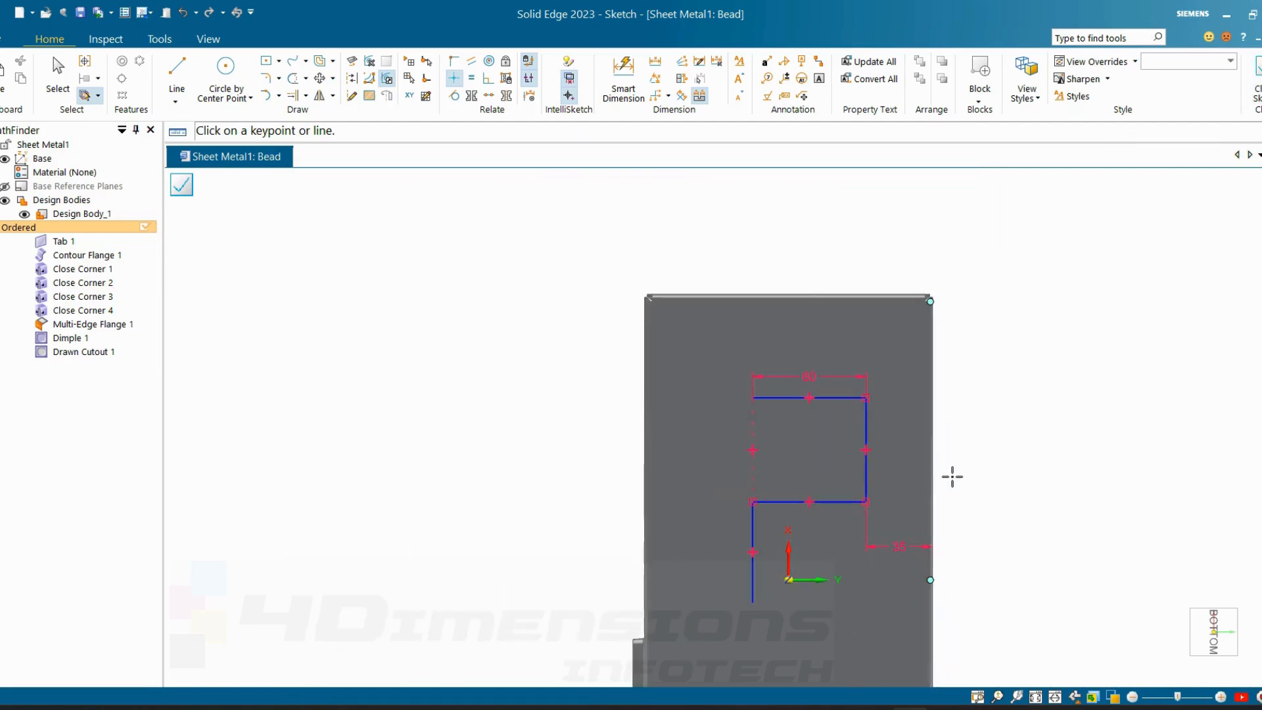
click(1249, 99)
drag(440, 163, 479, 149)
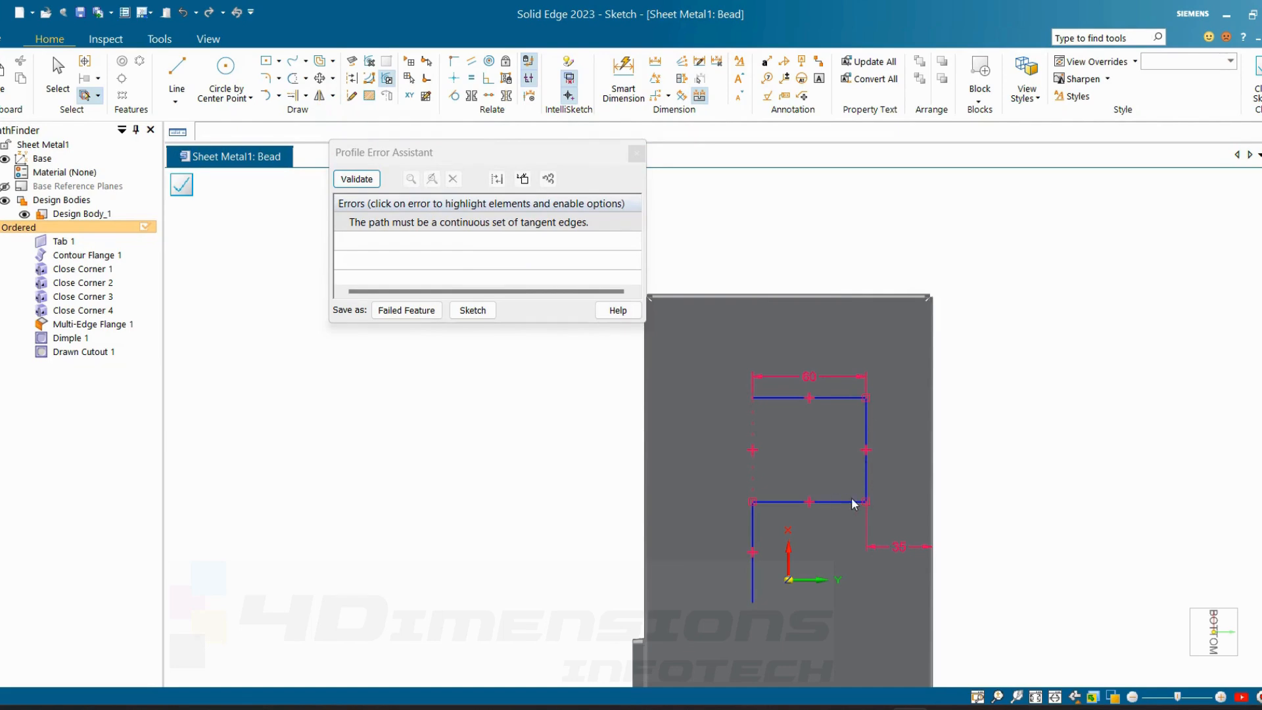
click(640, 156)
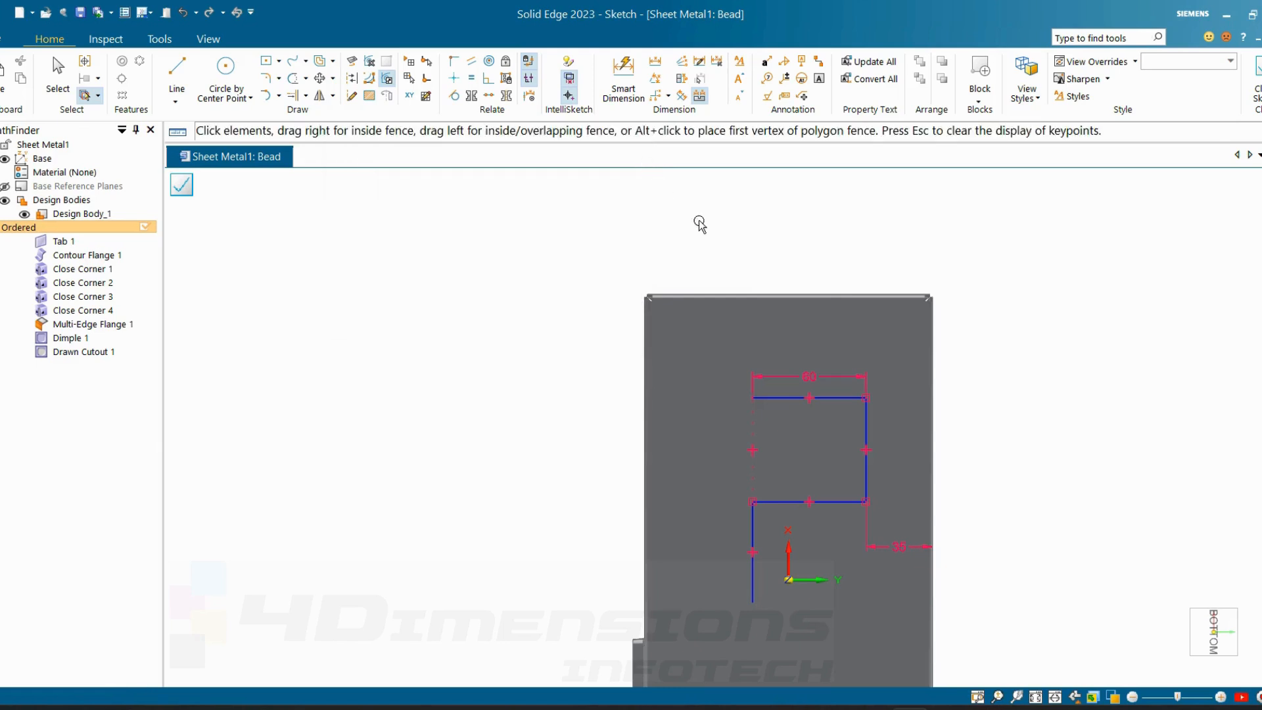
- Fillet the path's three corners, about 2.75 mm at the upper one and about 8 mm at the two lower ones
scroll(955, 417, down, 3)
scroll(992, 545, up, 2)
scroll(963, 431, up, 4)
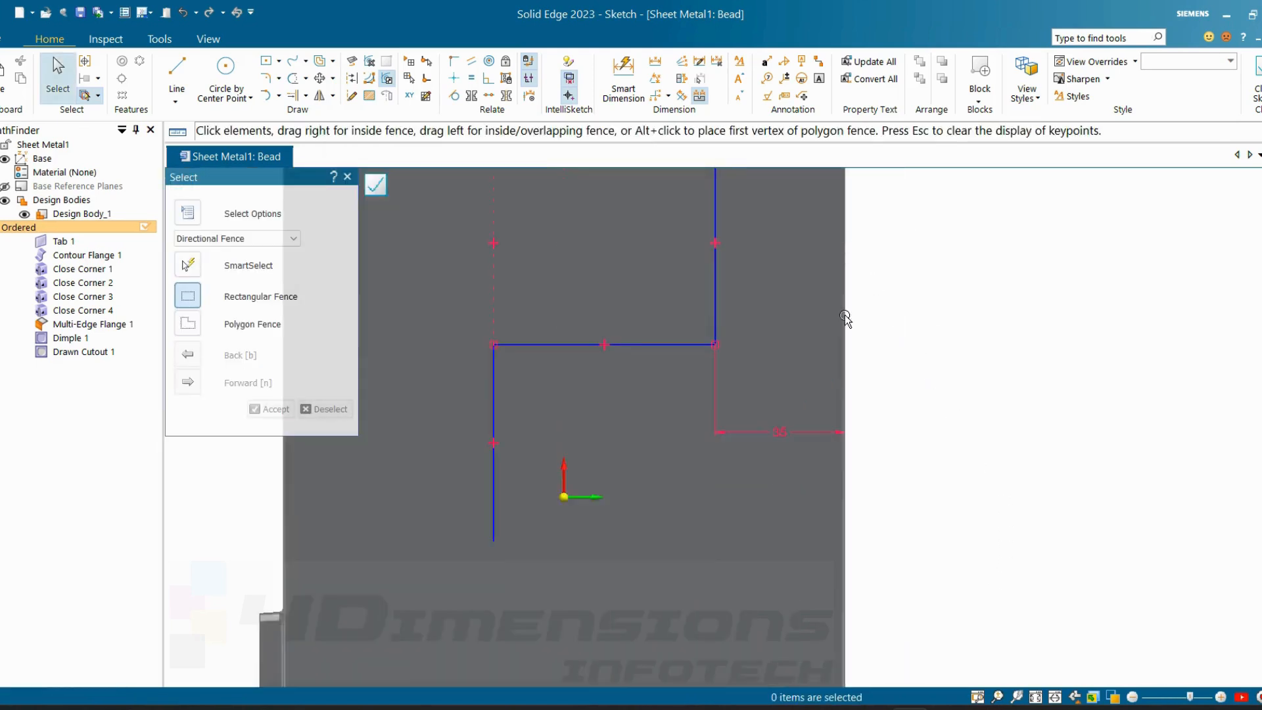
scroll(848, 353, down, 3)
scroll(733, 210, up, 3)
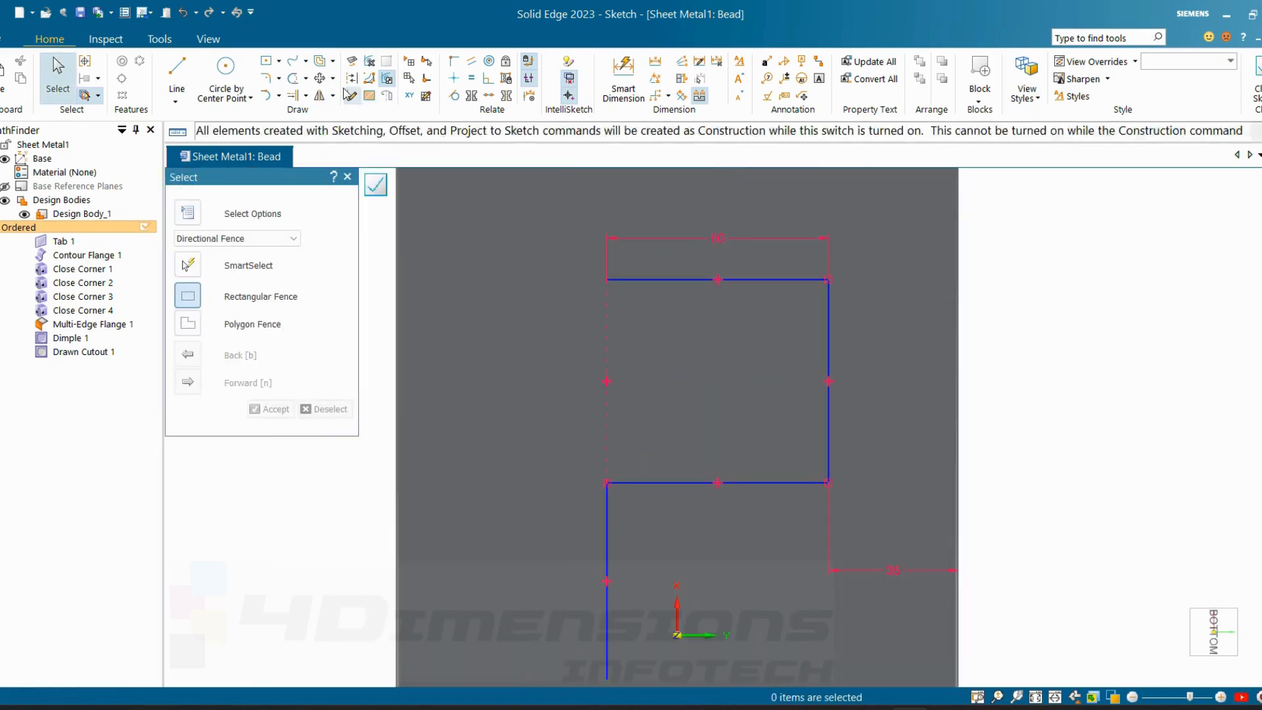
click(265, 78)
click(827, 283)
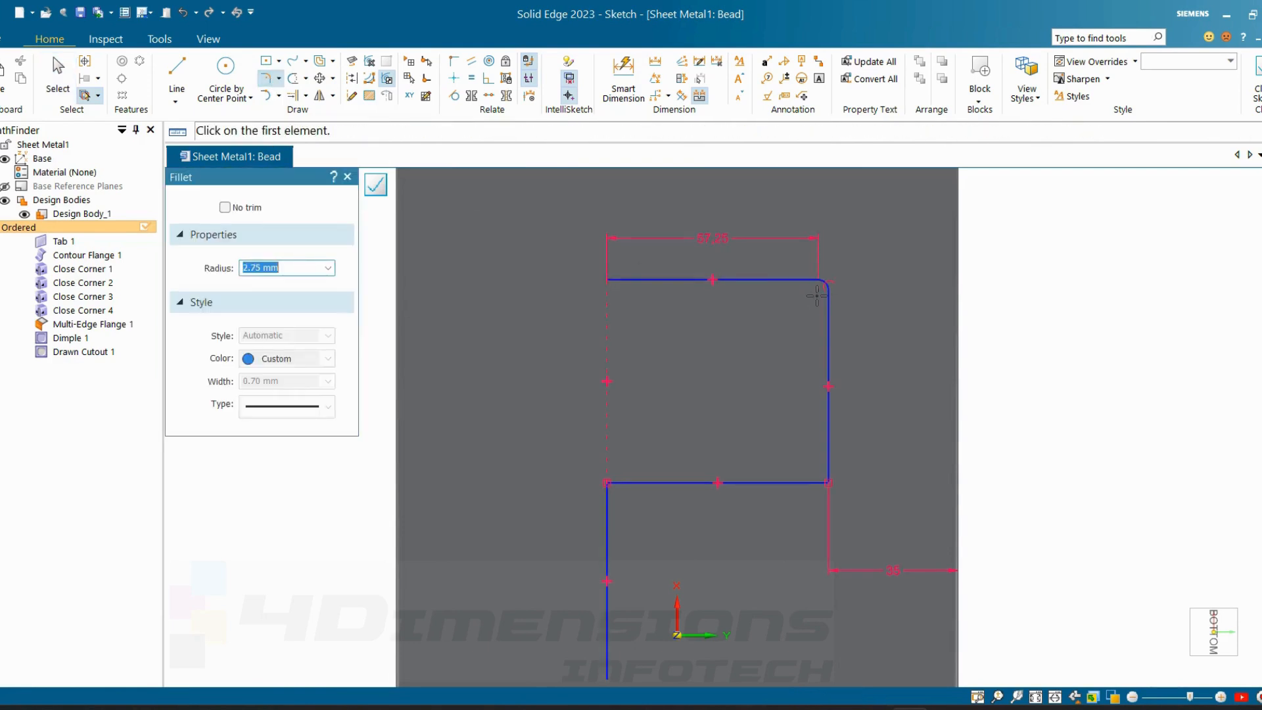
click(830, 463)
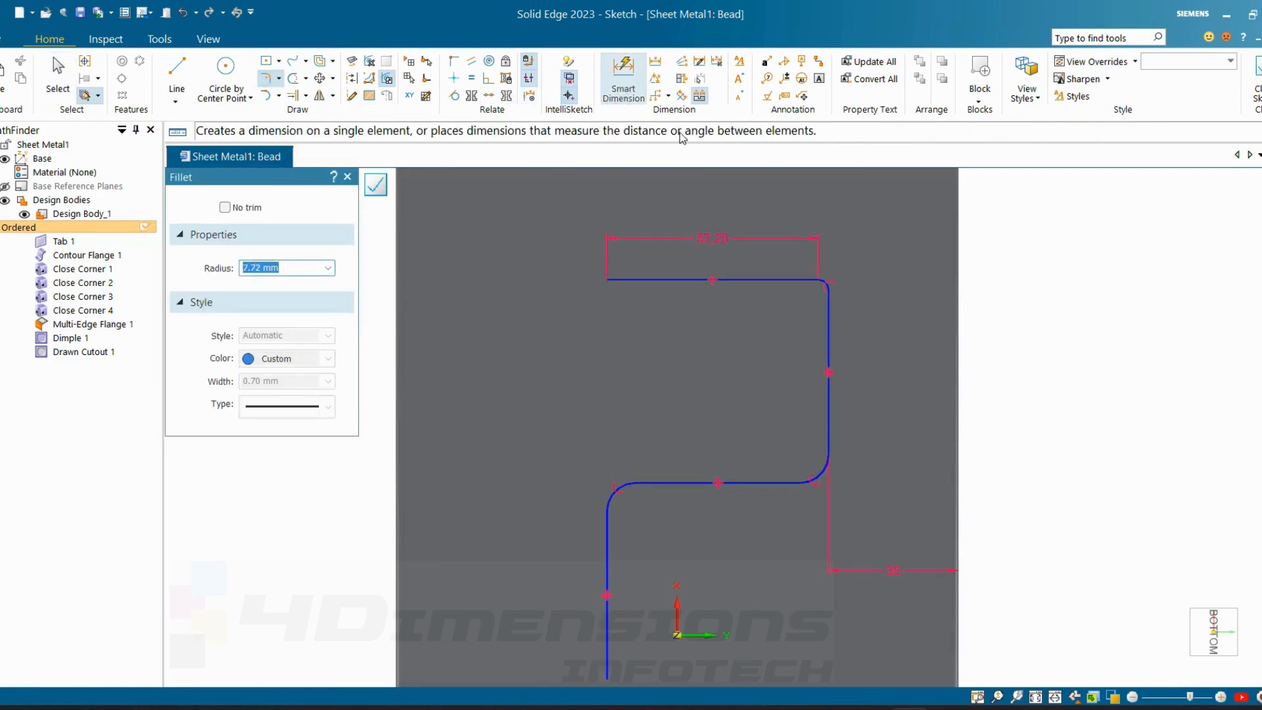
- Dimension the radius of the path's upper corner fillet to 4 mm
click(623, 79)
click(826, 284)
click(884, 252)
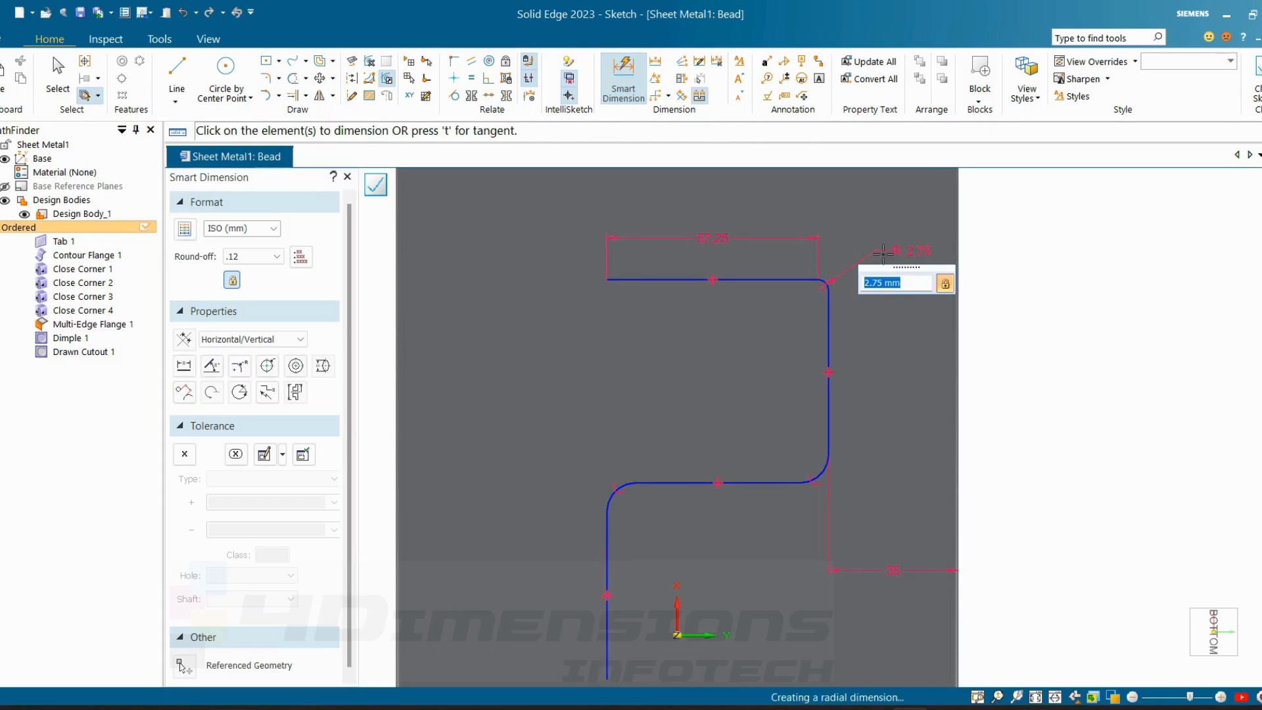
text(4)
key(Return)
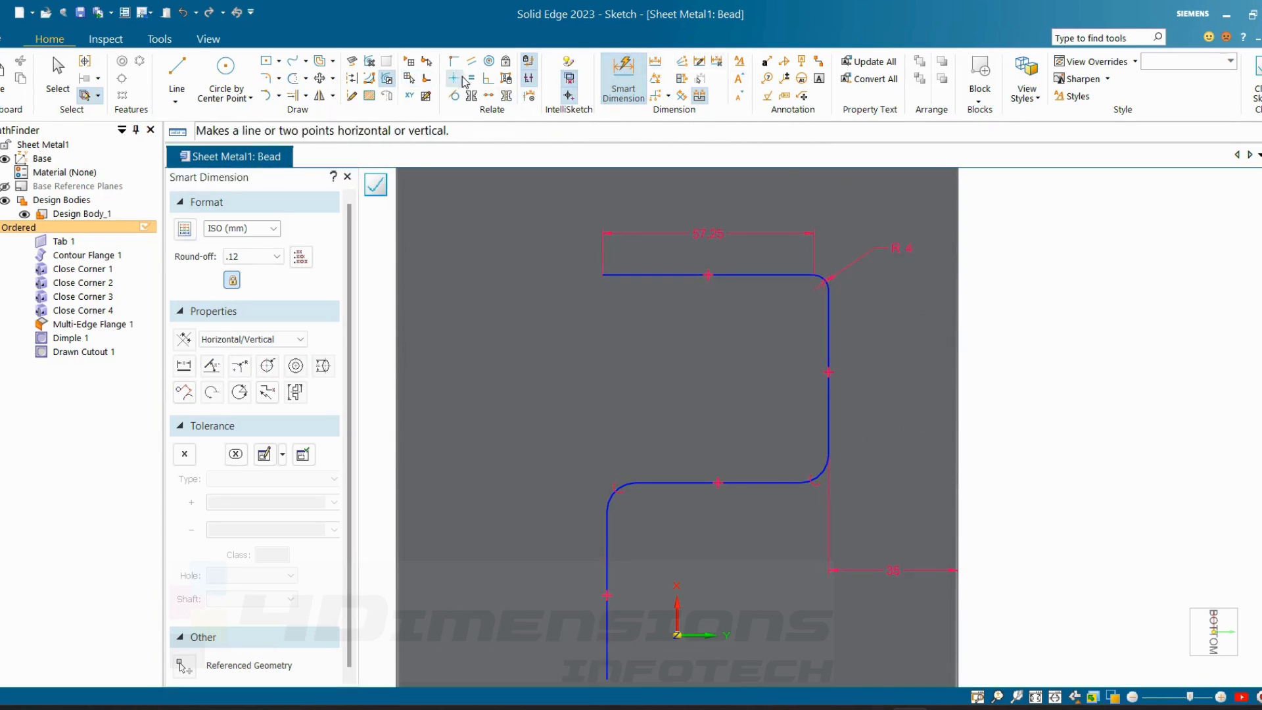
- Make the path's two lower corner fillets equal in radius to the upper corner fillet
click(825, 281)
click(824, 465)
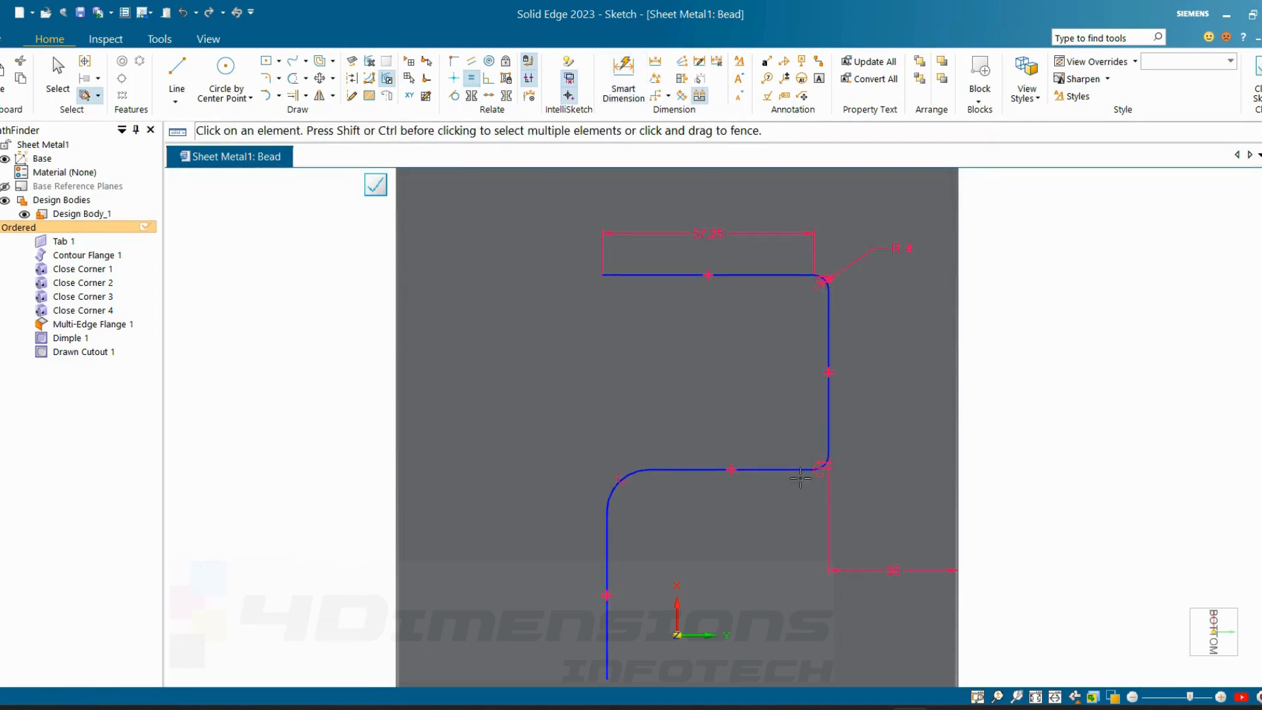
click(634, 471)
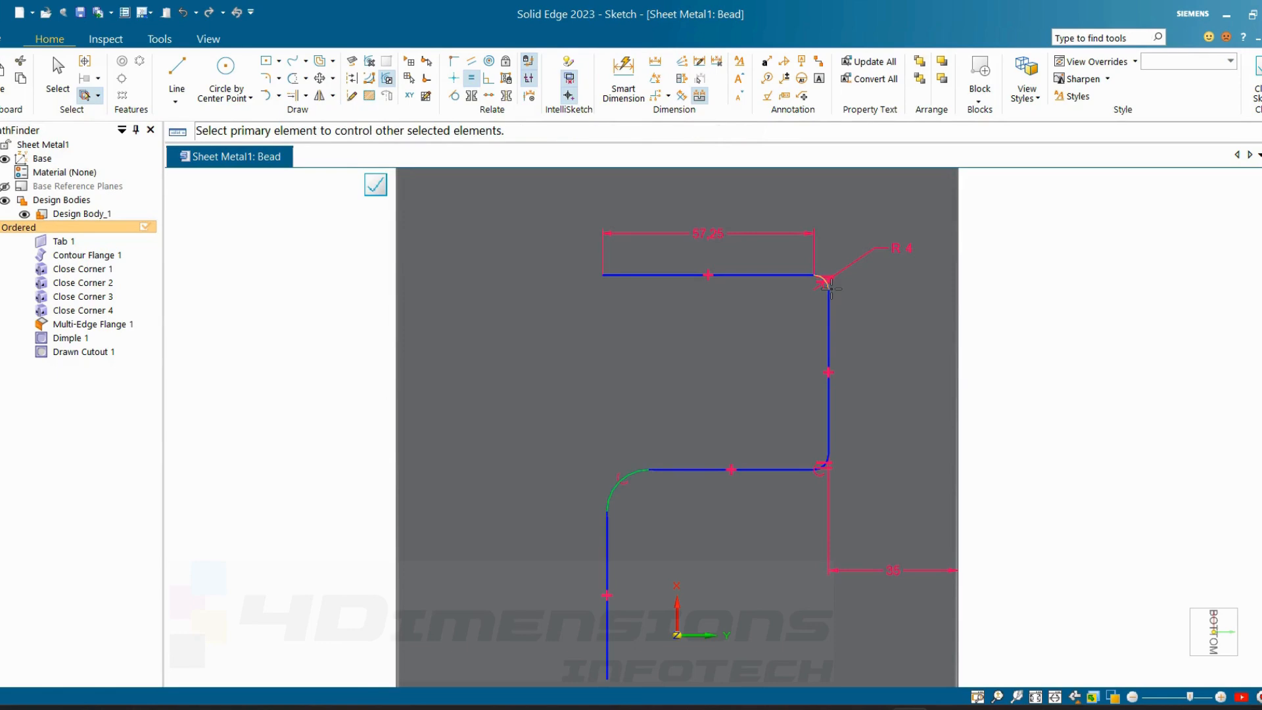
click(827, 283)
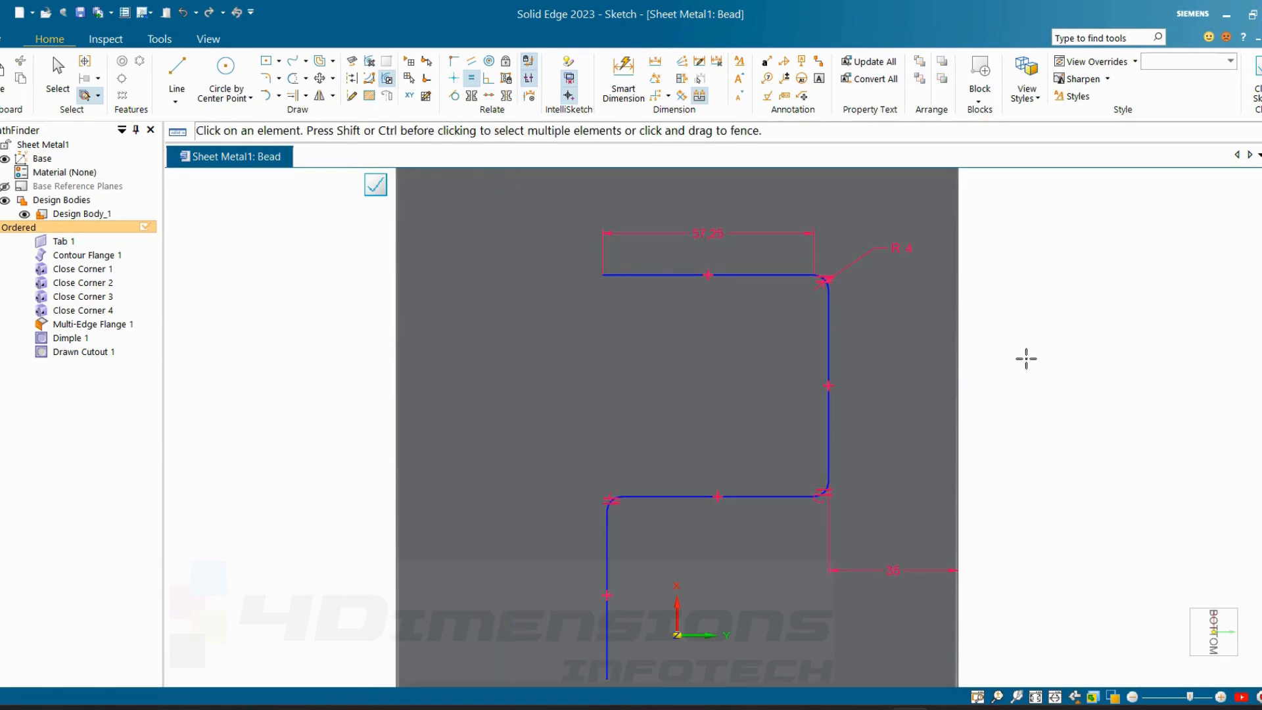
key(Escape)
- Set the upper corner fillet's radius dimension to 10 mm
click(894, 248)
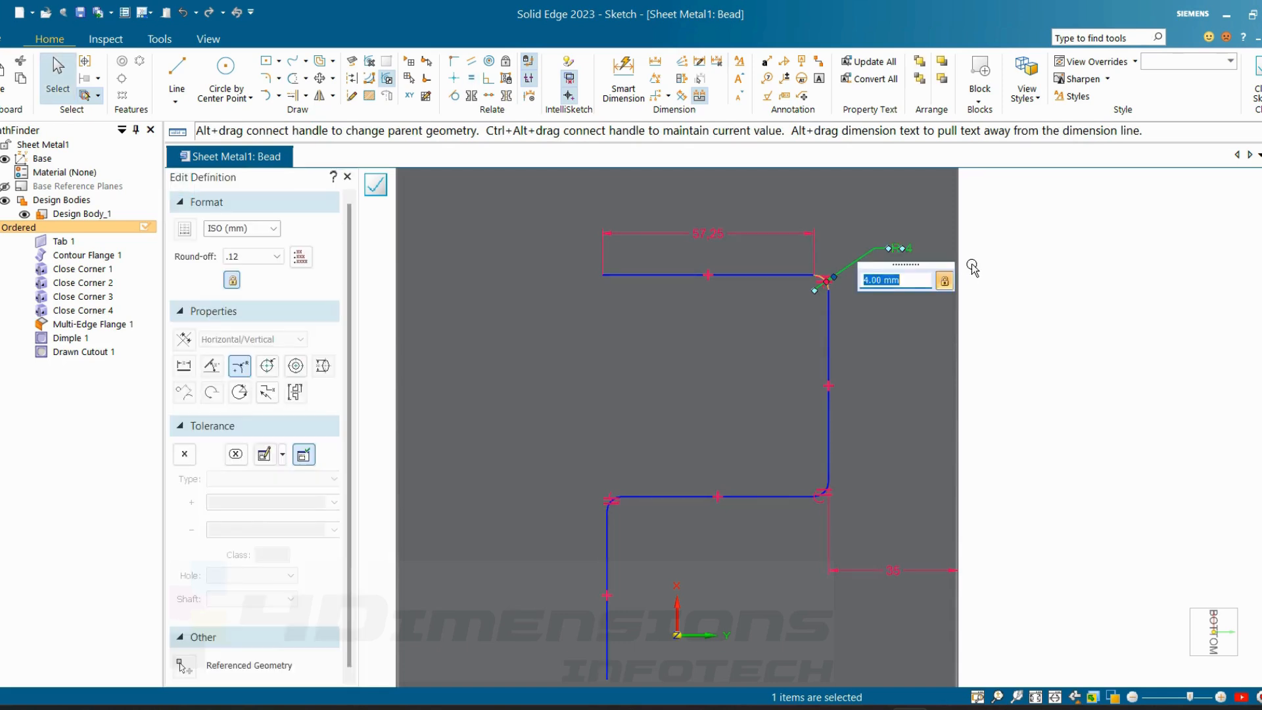
key(Return)
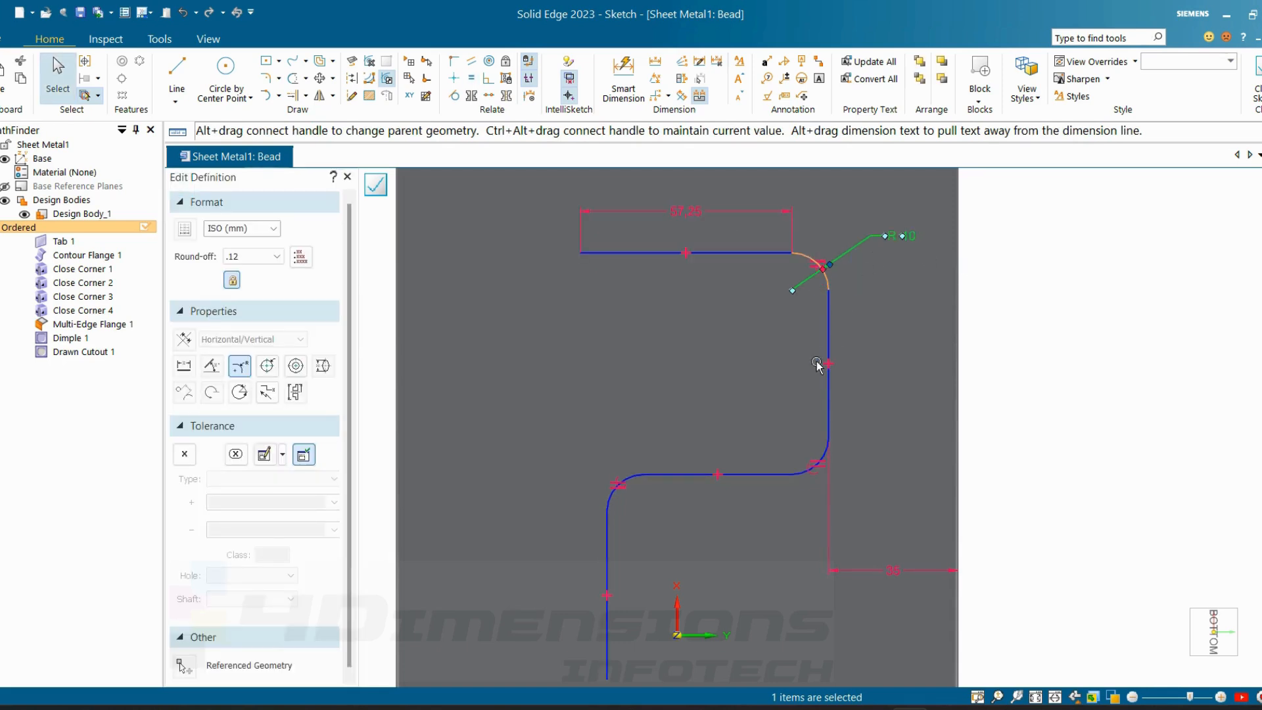
key(Escape)
- Replace the upper line's length dimension with a 60 mm dimension from its open end to the upper vertical line
click(728, 209)
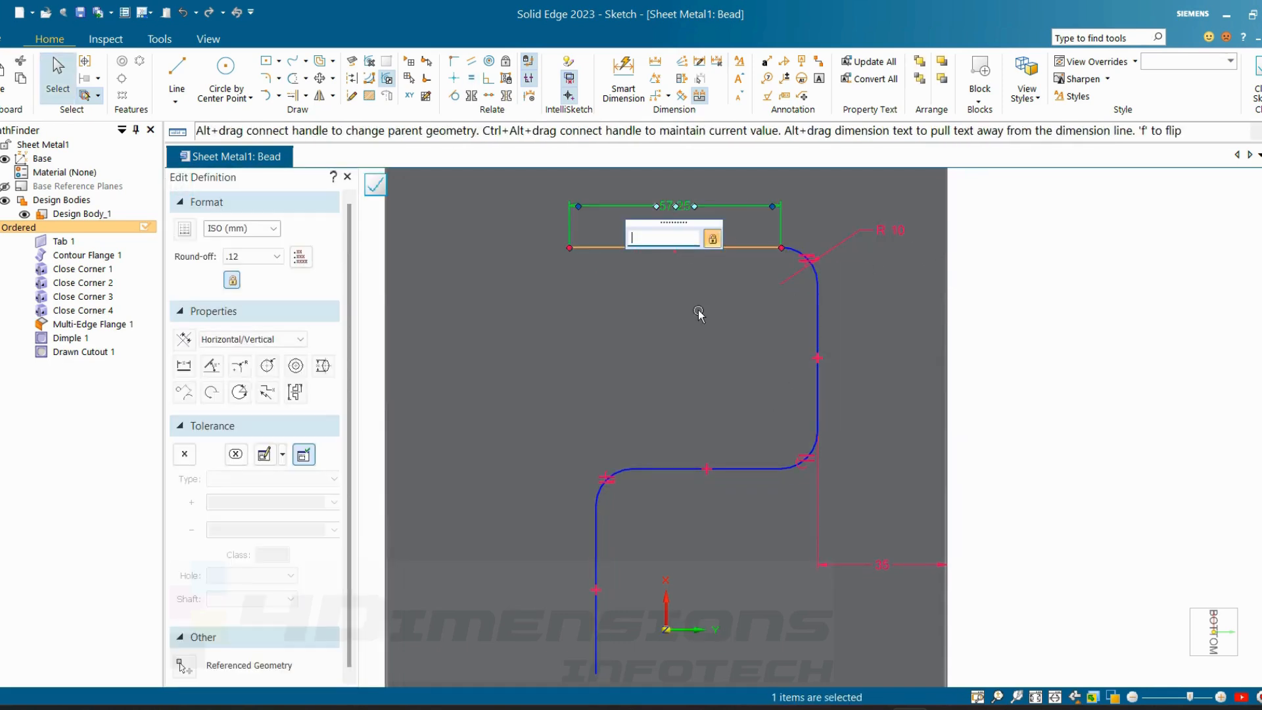
key(Delete)
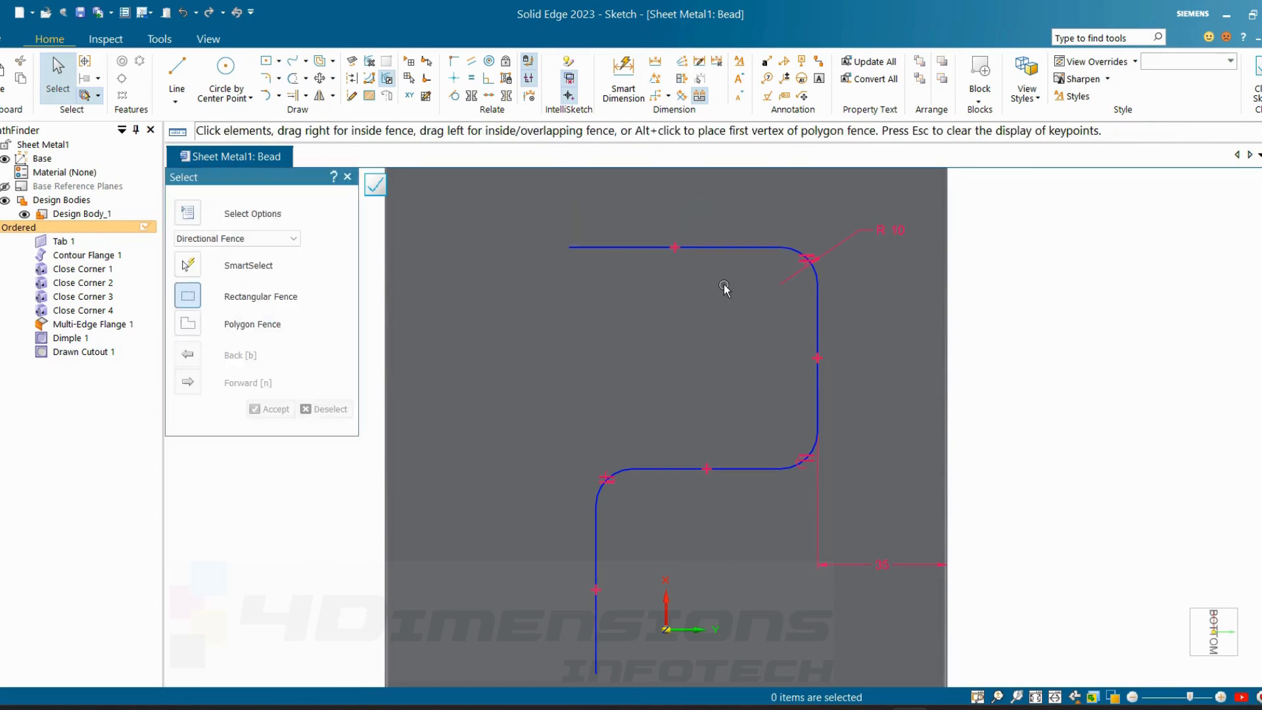
click(622, 78)
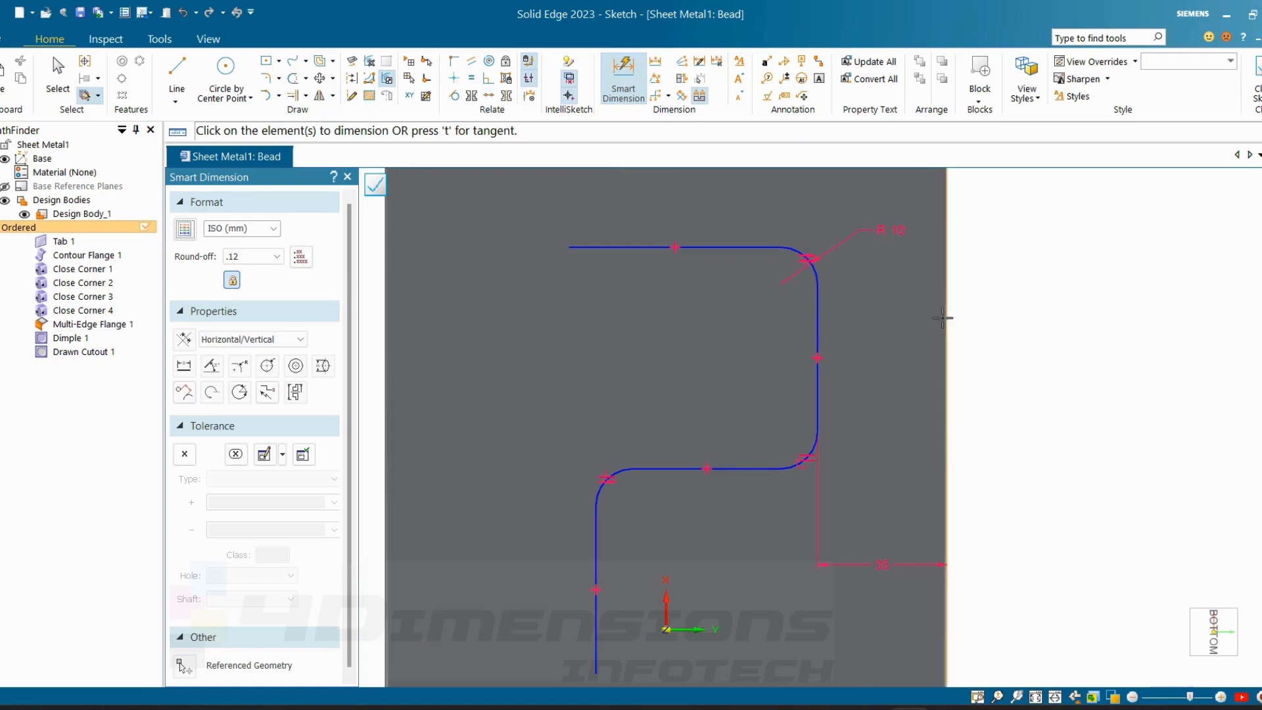
click(762, 248)
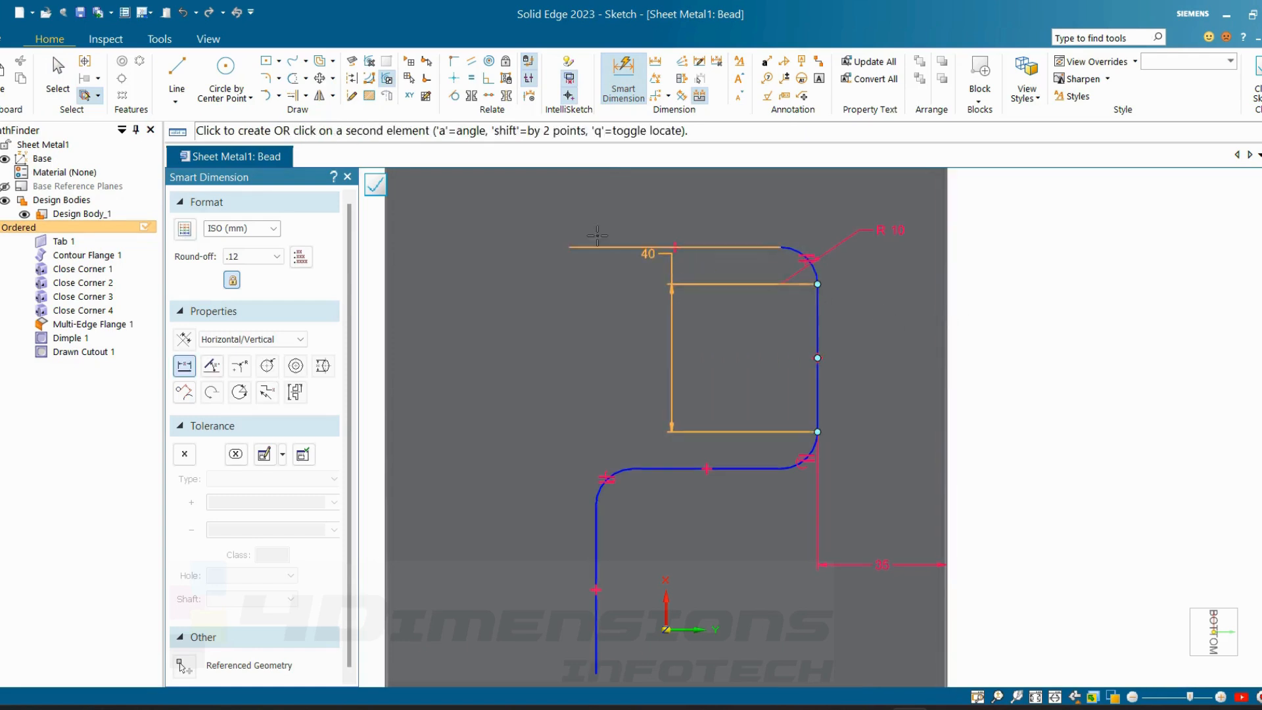
click(690, 214)
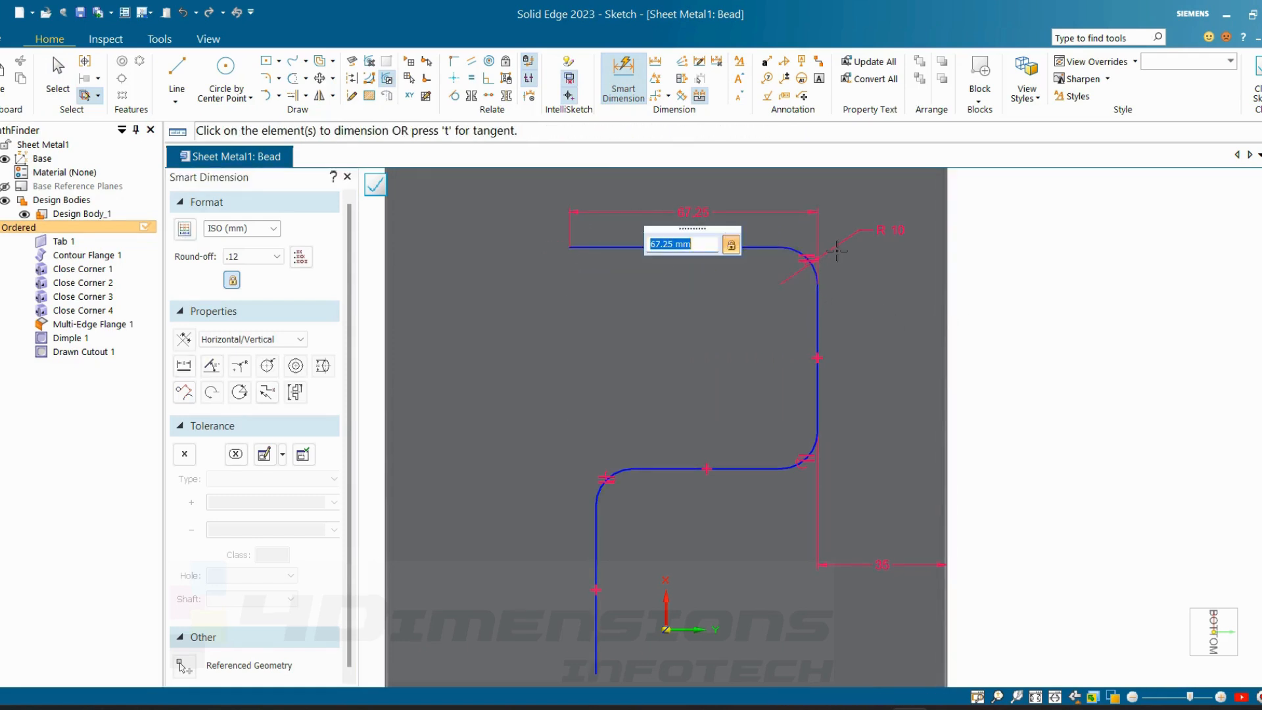
text(60)
key(Return)
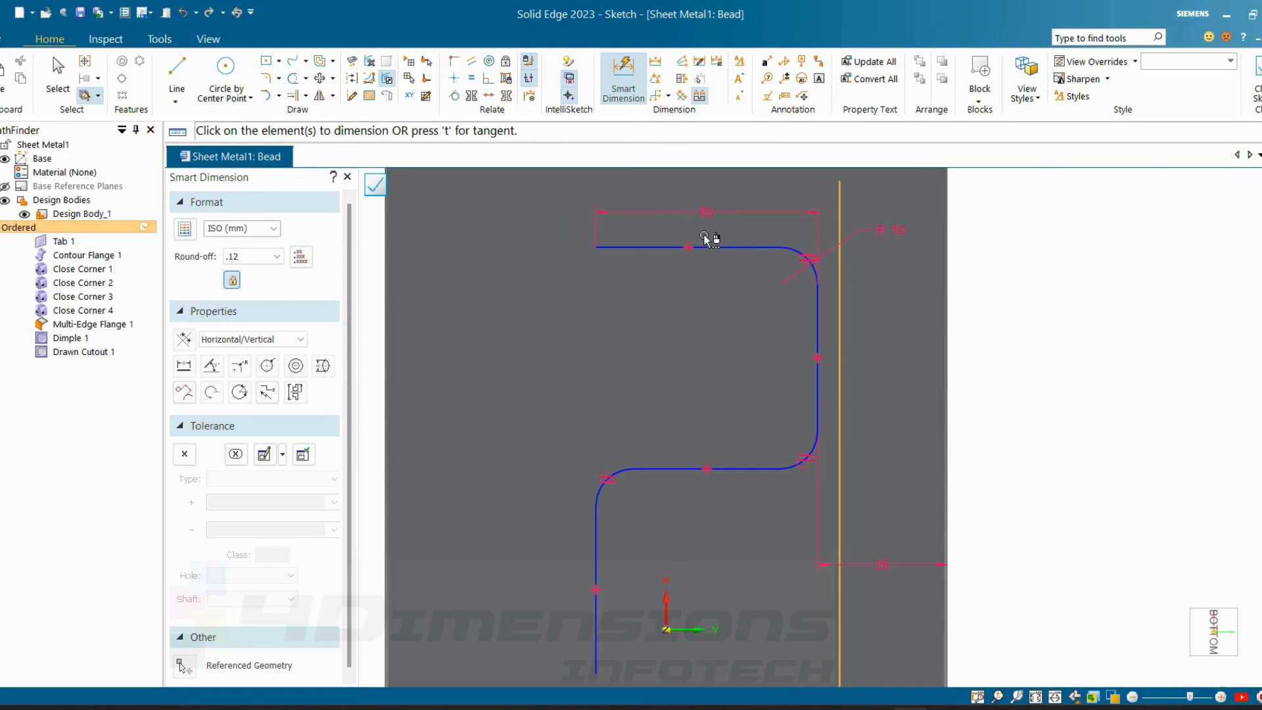
- Add a separate length dimension to the straight part of the path's upper horizontal line
key(Escape)
scroll(817, 178, up, 2)
click(637, 98)
click(696, 288)
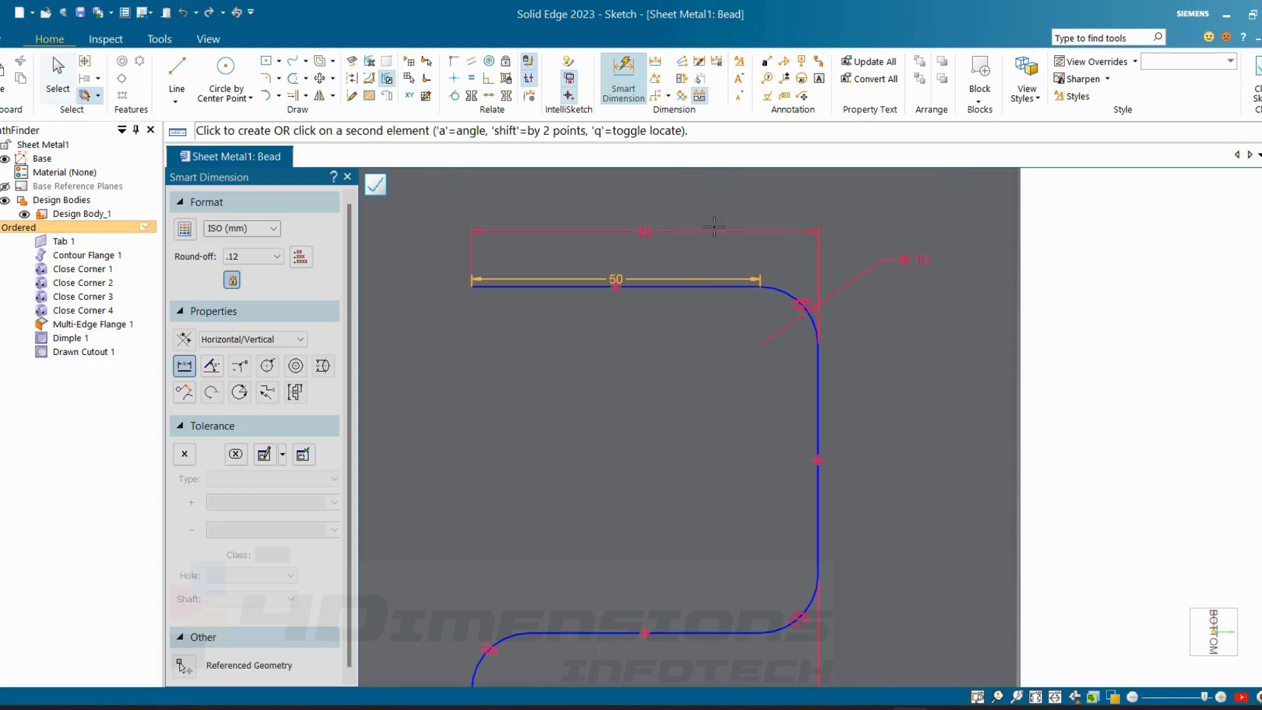
click(723, 169)
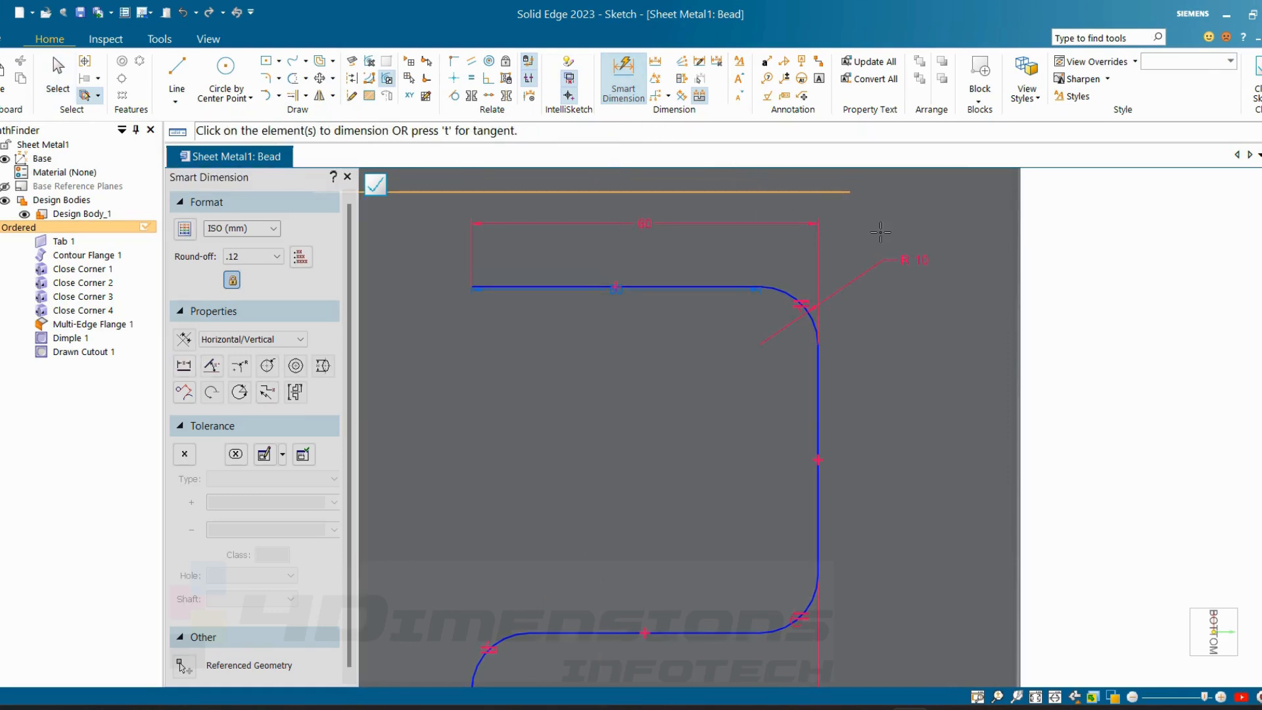
- Dimension the distance from the box bottom's upper edge to the path's upper horizontal line to 50 mm
scroll(880, 232, down, 3)
click(872, 256)
click(845, 394)
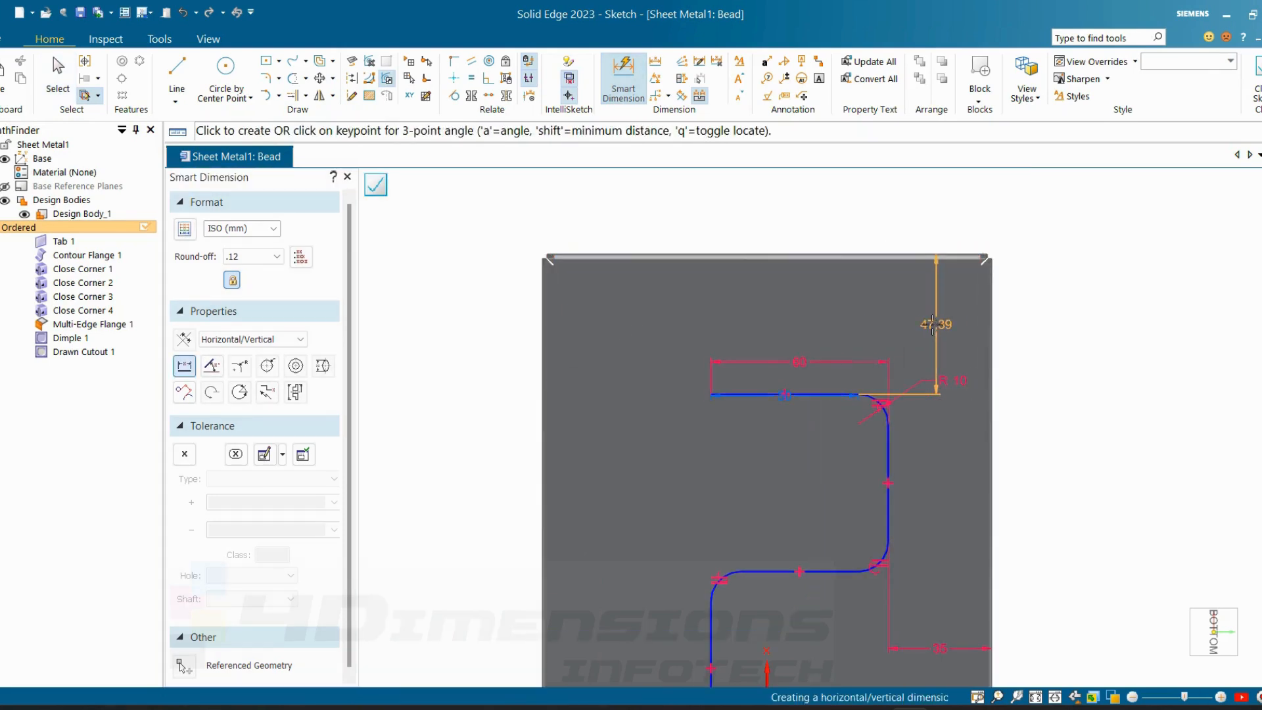
click(615, 325)
text(5)
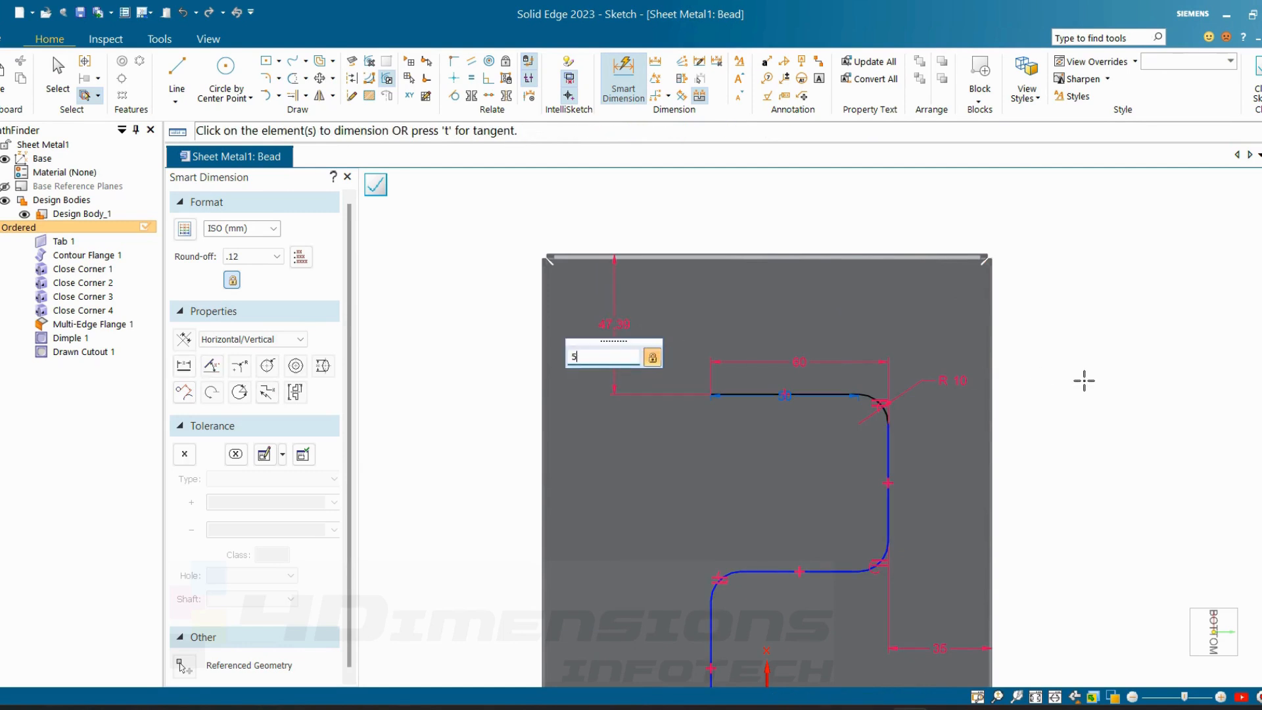
text(0)
key(Return)
- Dimension the vertical distance between the path's upper and middle horizontal lines to 60 mm
shift+middle_drag(830, 426, 710, 233)
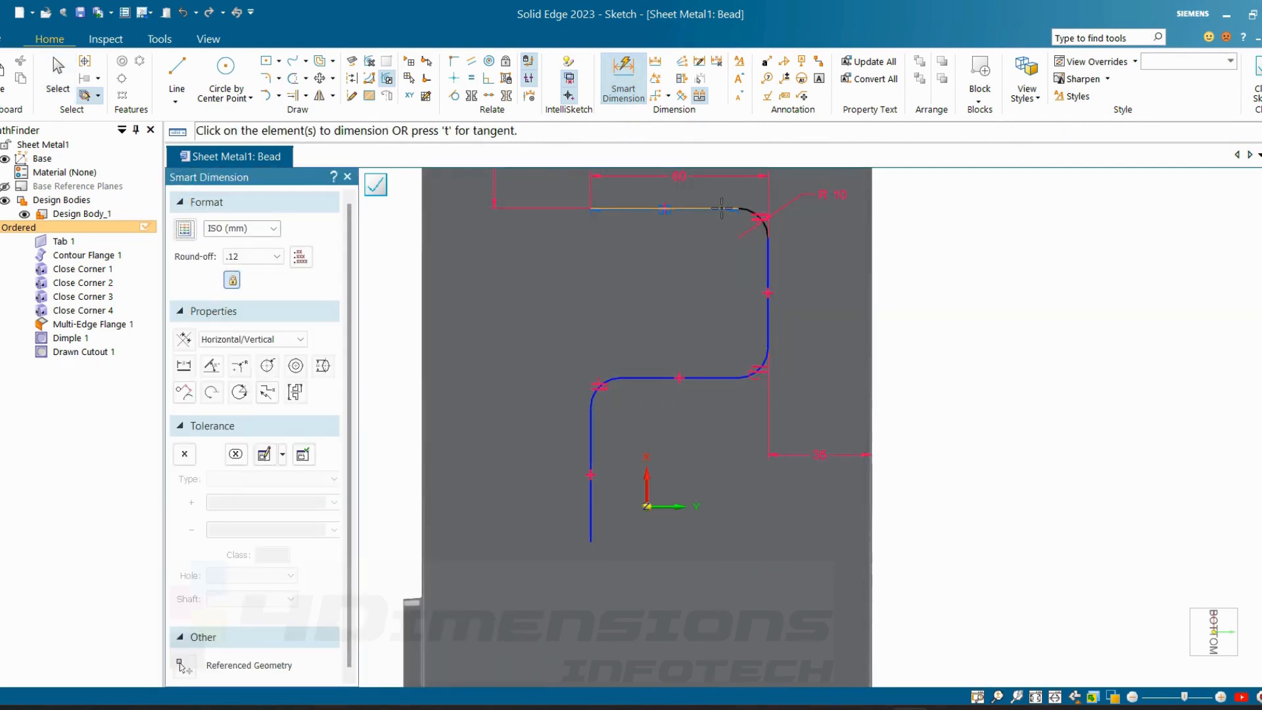
click(721, 208)
click(716, 378)
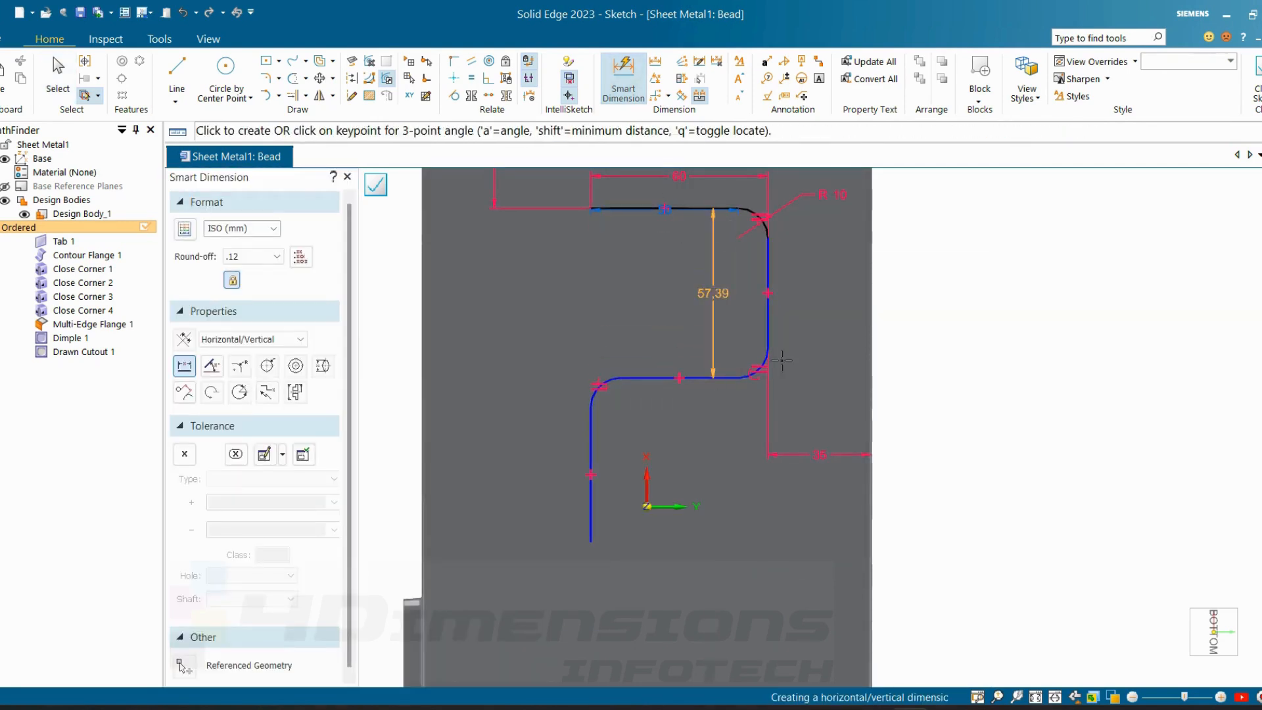
click(824, 330)
key(Return)
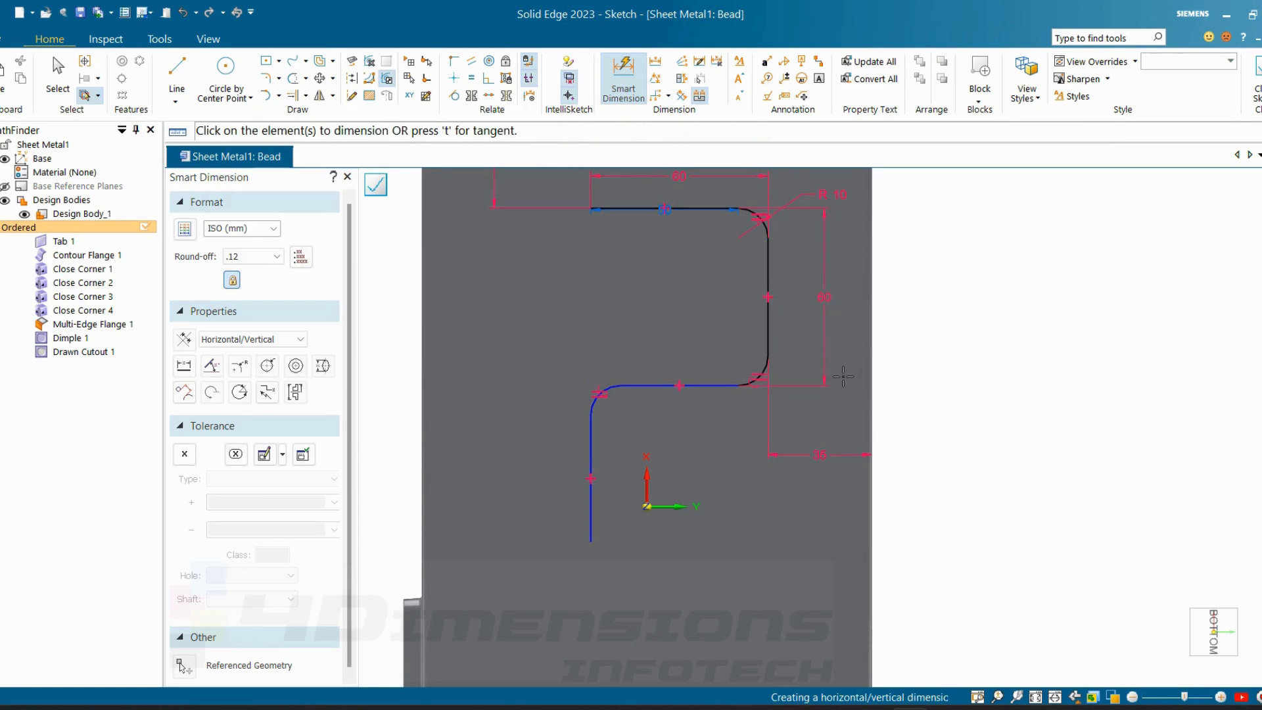
- Dimension the horizontal distance from the middle line's outer corner fillet to the path's lower vertical line at 50 mm
click(764, 364)
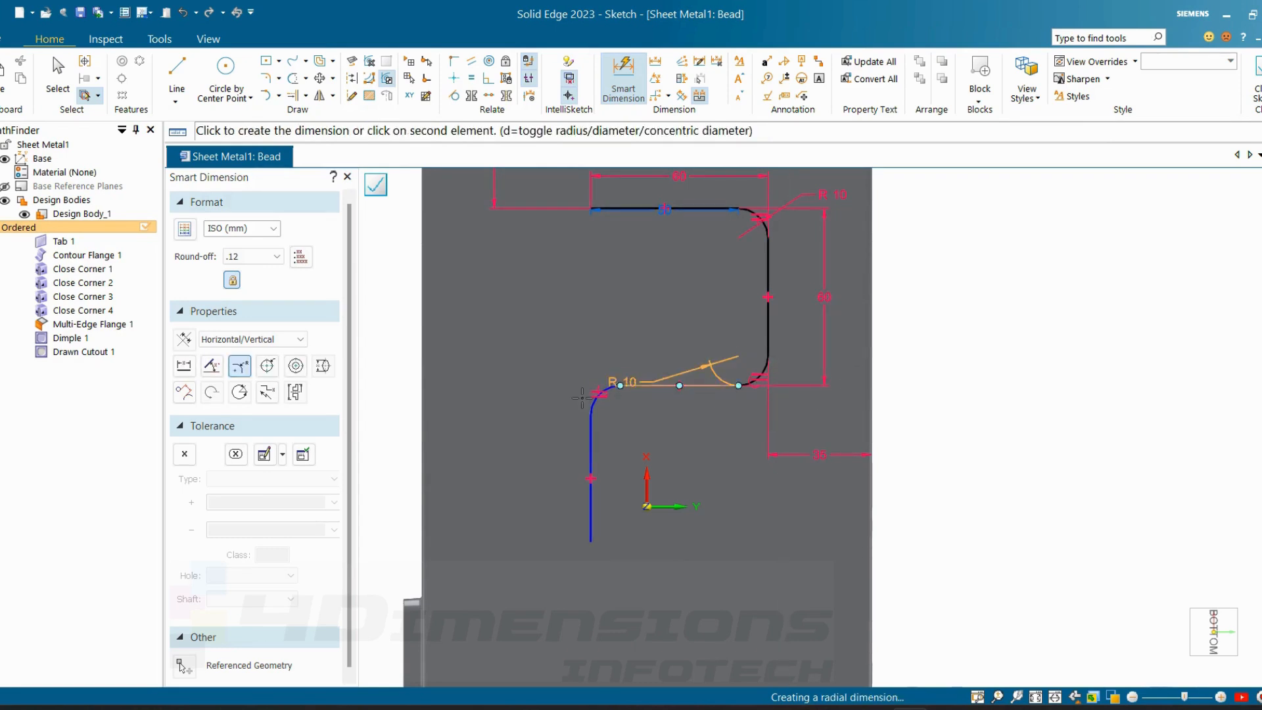
click(590, 429)
click(684, 343)
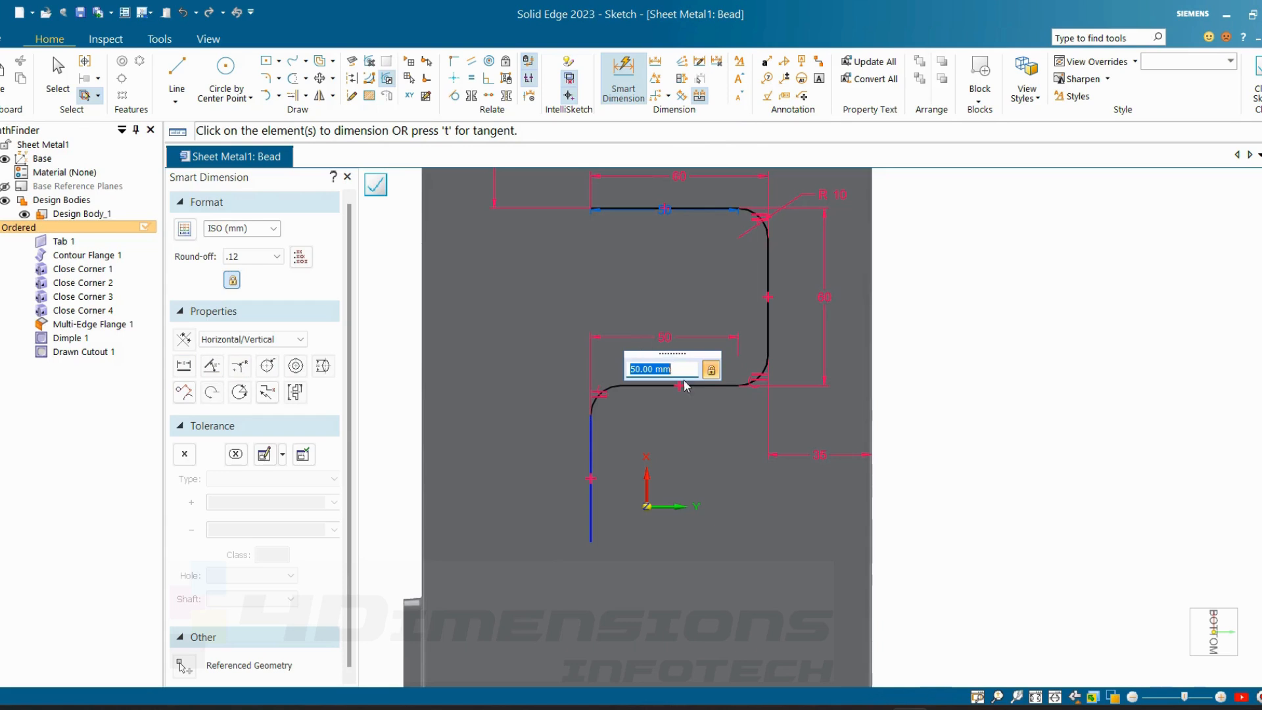
key(Return)
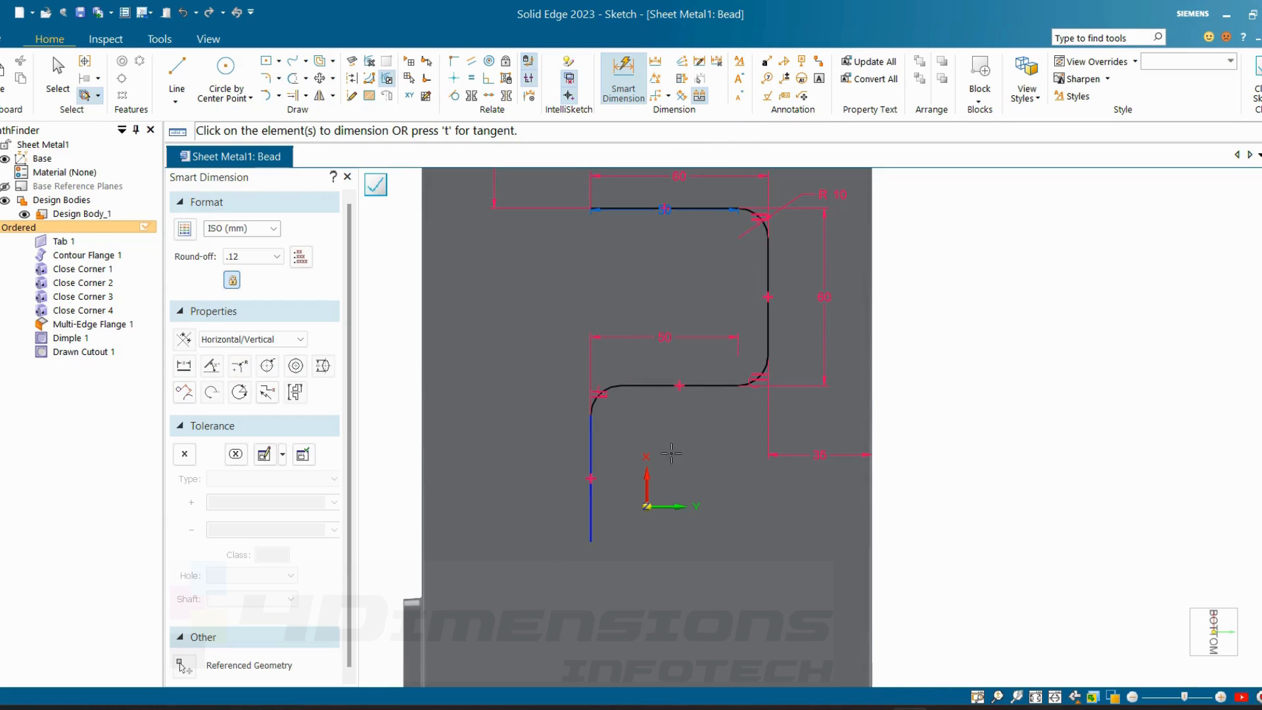
- Dimension the vertical distance from the middle line to the lower vertical line's free end to 55 mm
click(637, 388)
click(591, 519)
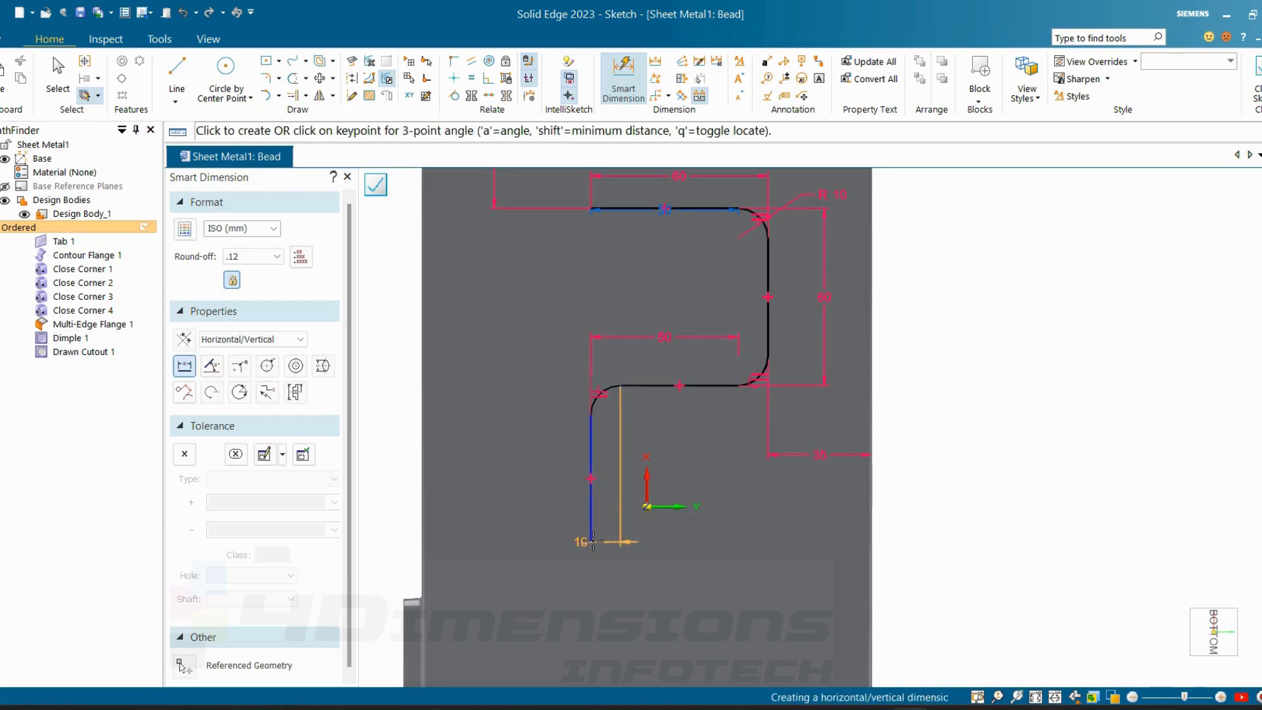
click(538, 483)
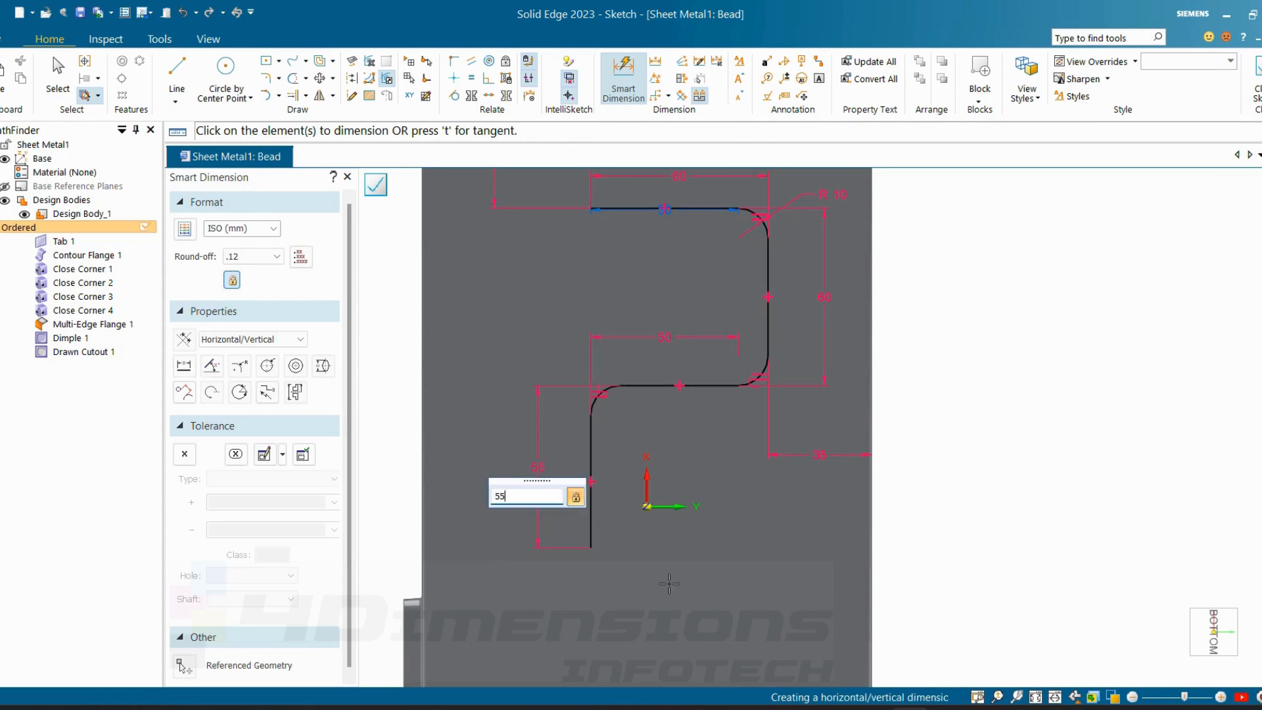
text(55)
key(Return)
key(Escape)
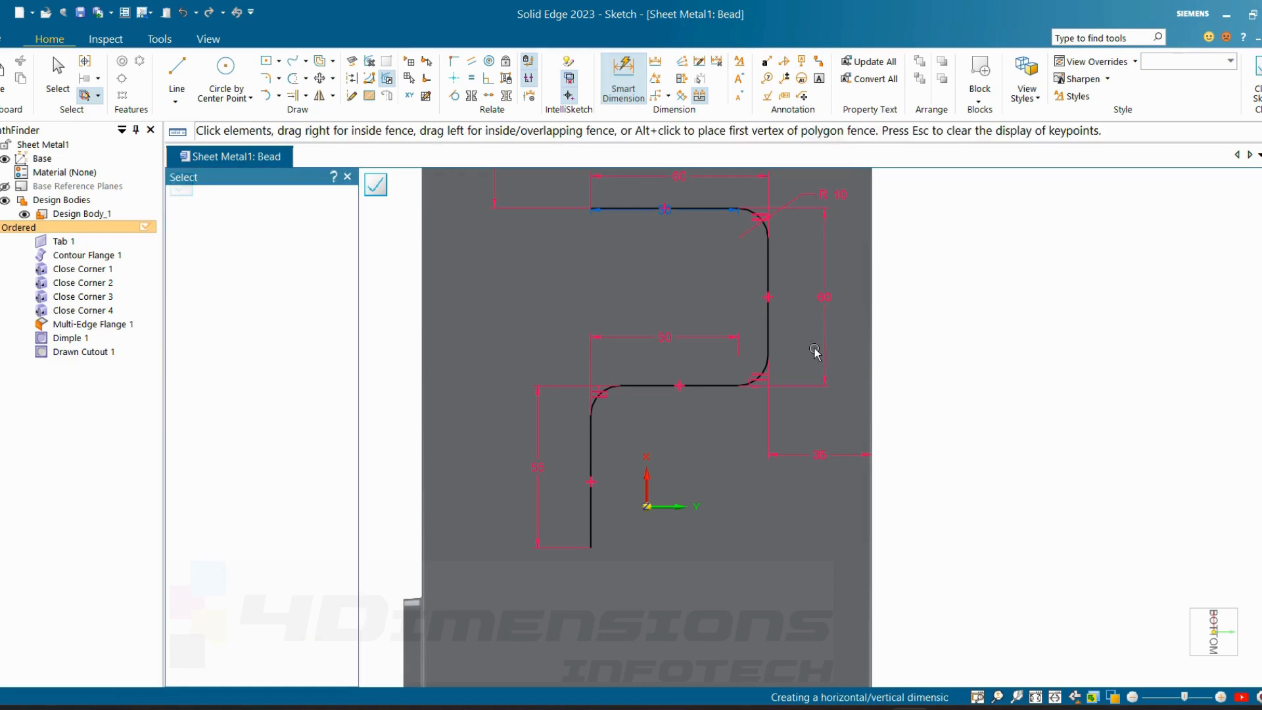
- Delete the redundant length dimension on the upper line and close the bead sketch
click(664, 209)
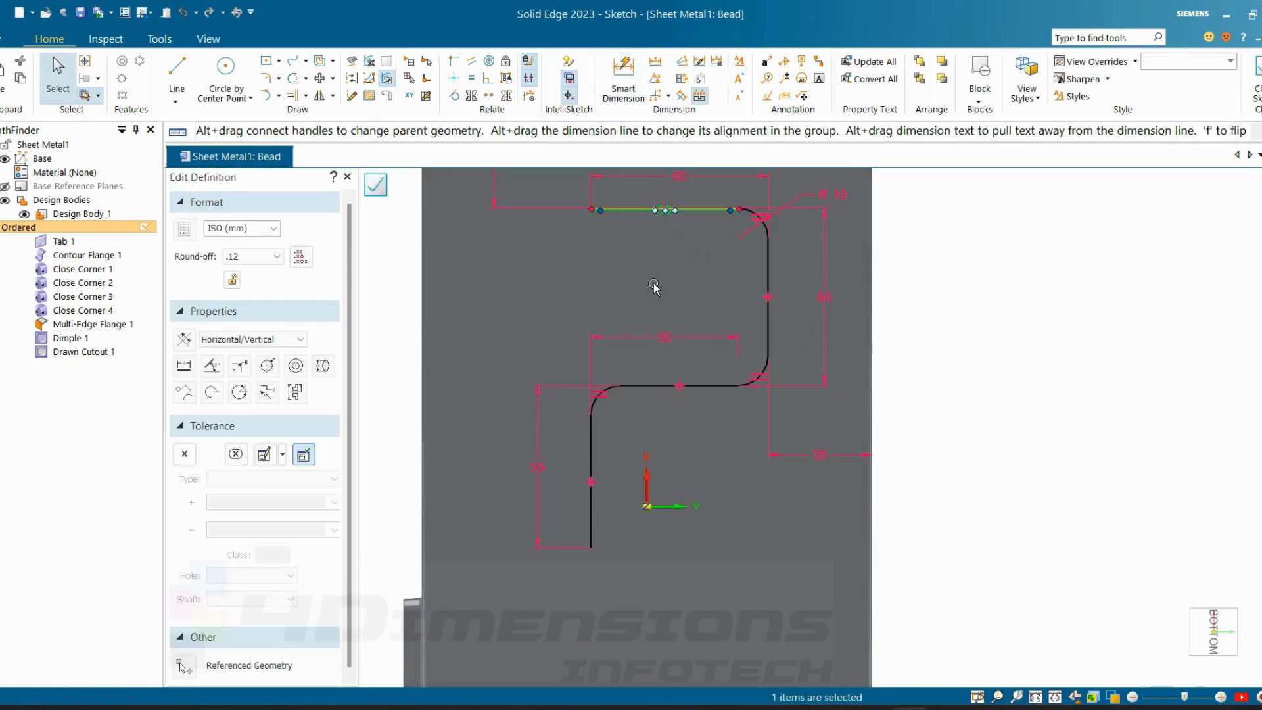
key(Escape)
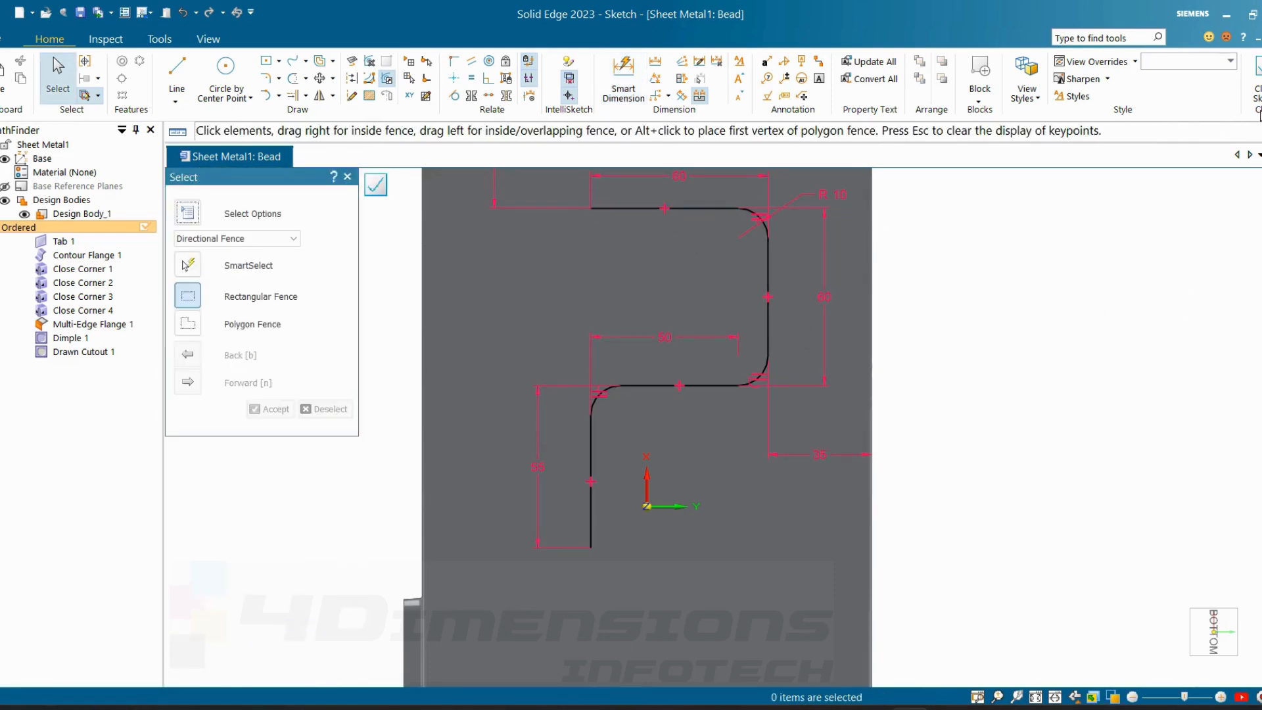
click(1257, 82)
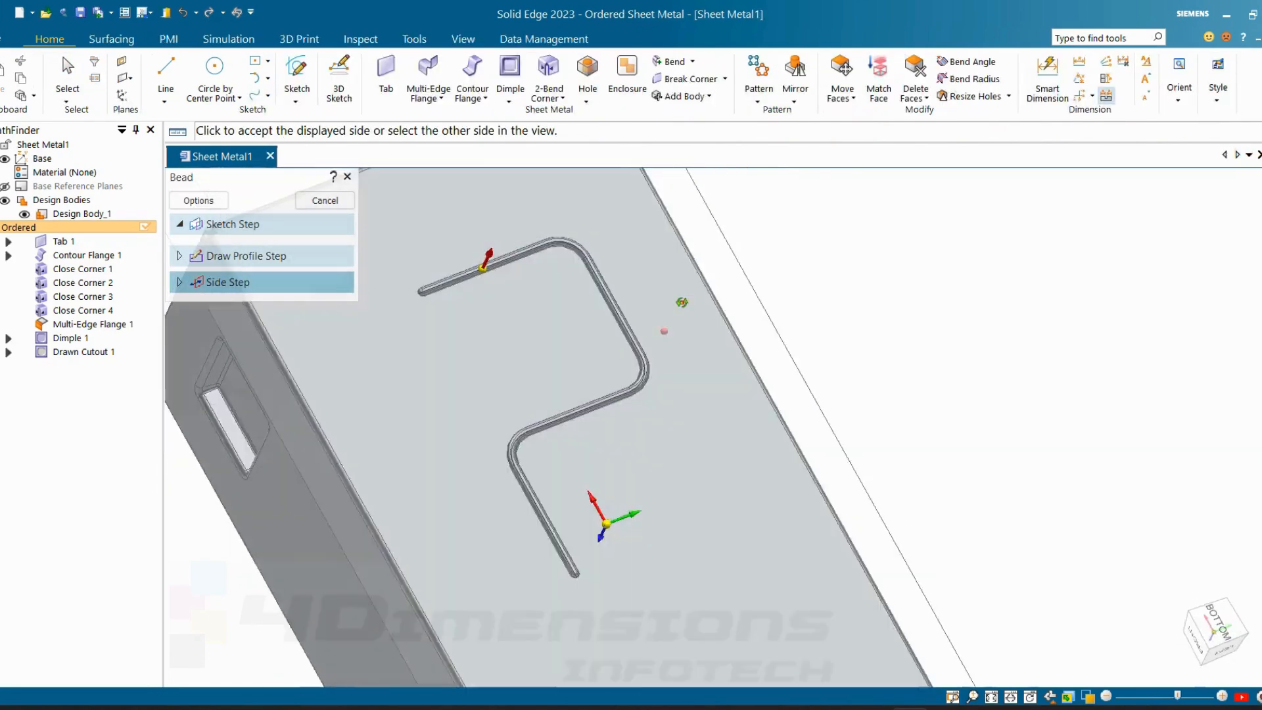
- Set the bead's cross section to V-shaped with a height of 3 mm and an angle of 10°
middle_drag(682, 303, 660, 294)
scroll(552, 346, up, 2)
scroll(565, 296, down, 2)
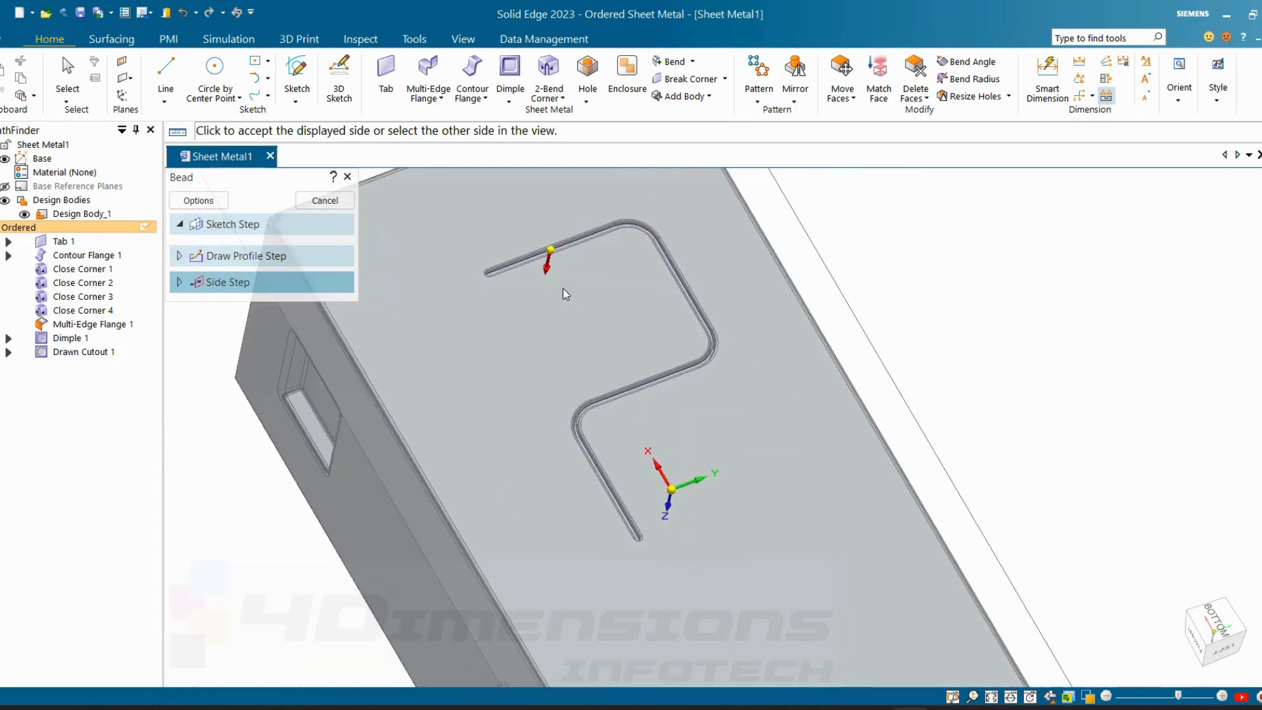
scroll(493, 266, up, 3)
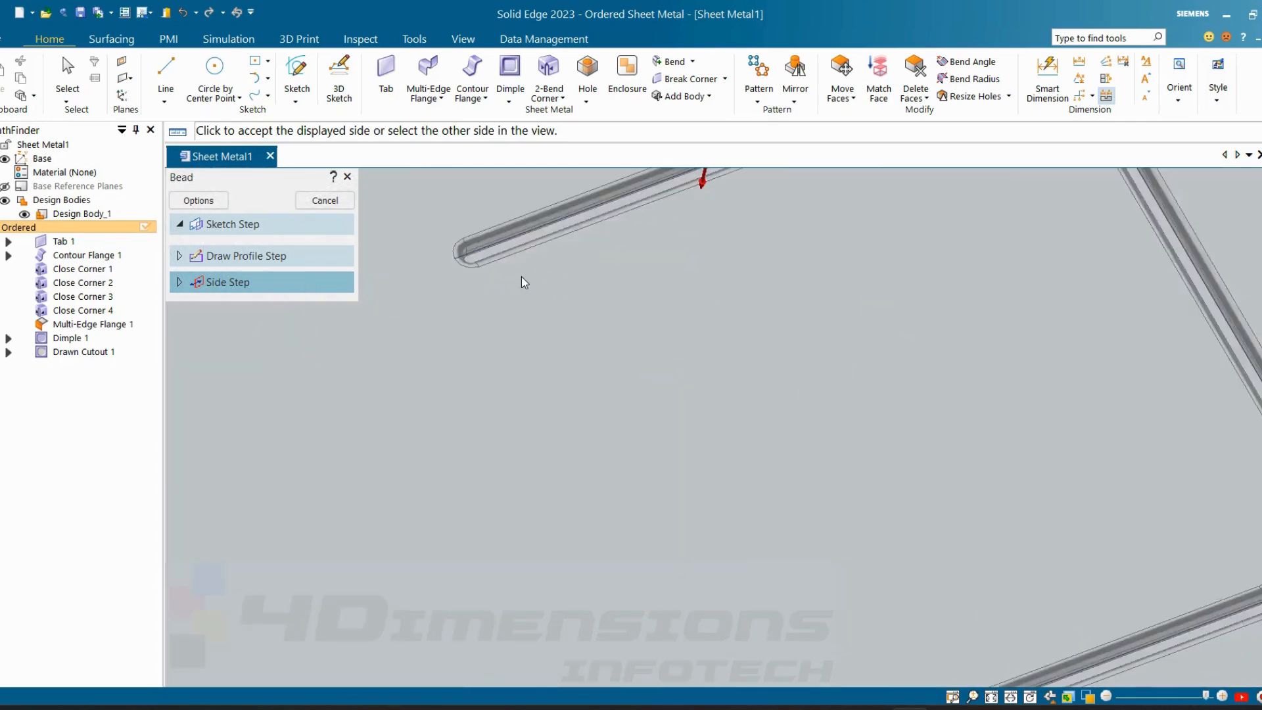
scroll(480, 256, up, 2)
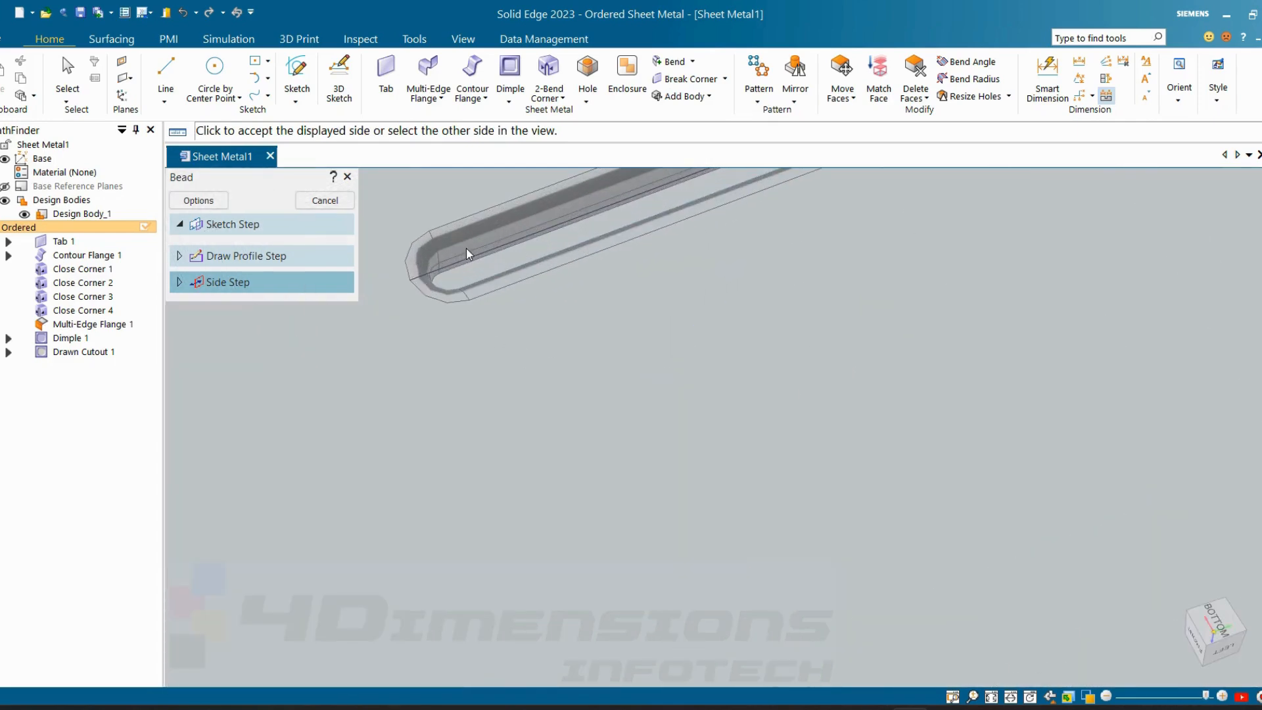
click(199, 200)
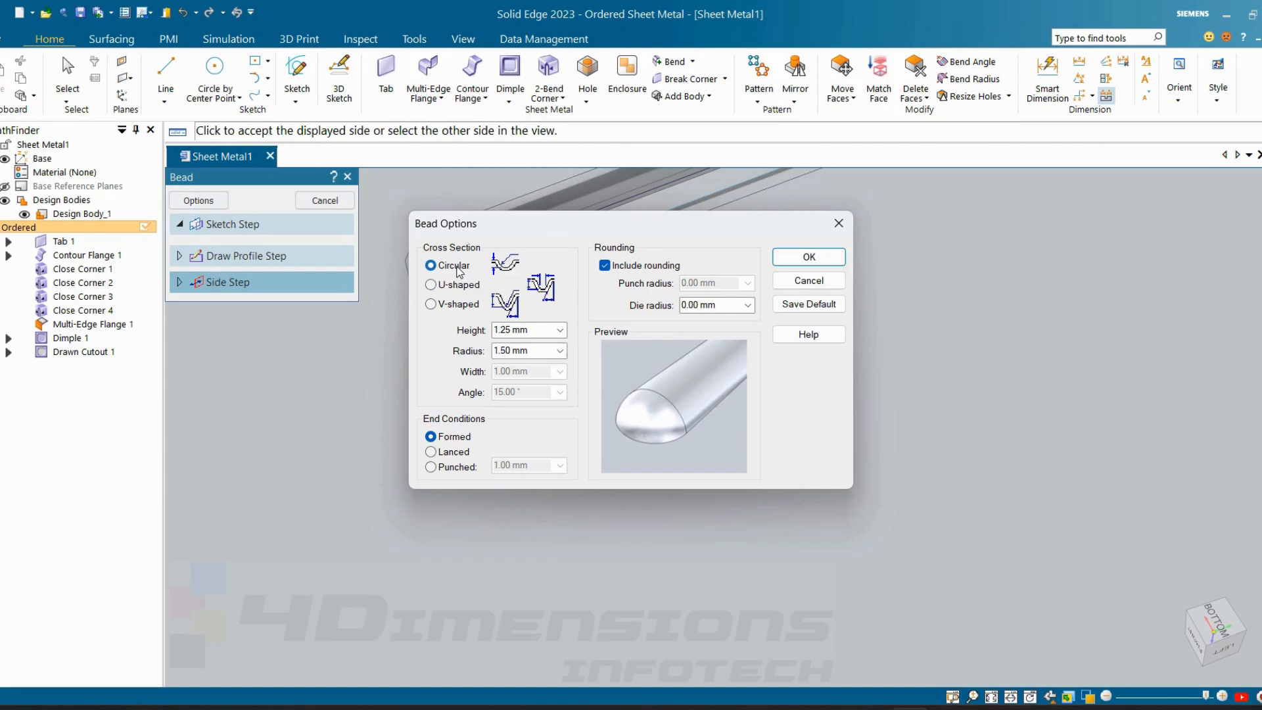
click(455, 288)
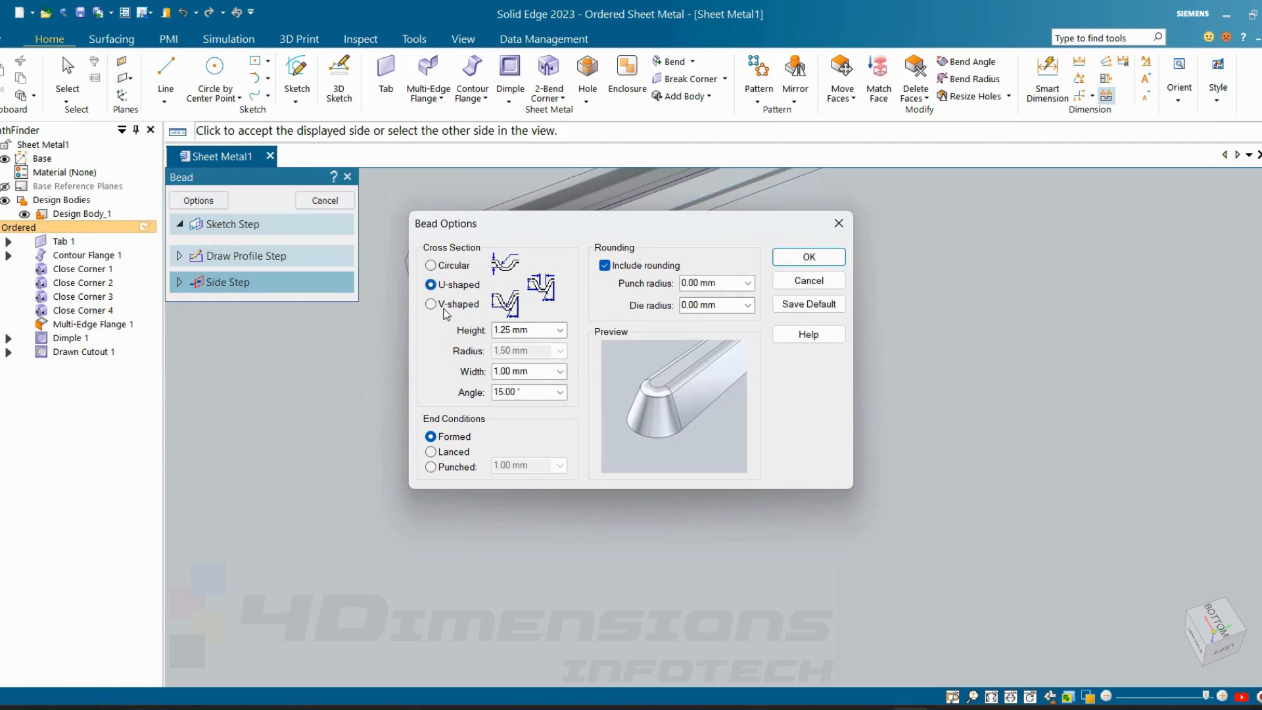
click(447, 306)
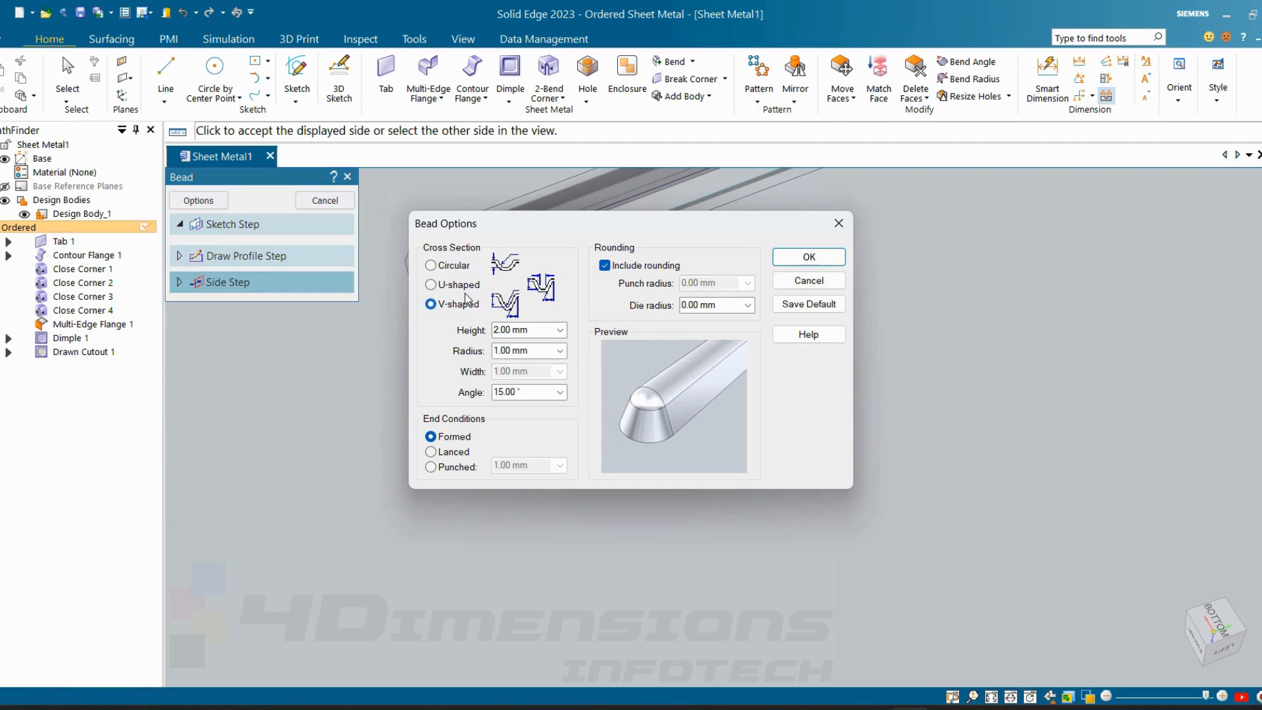
double_click(531, 330)
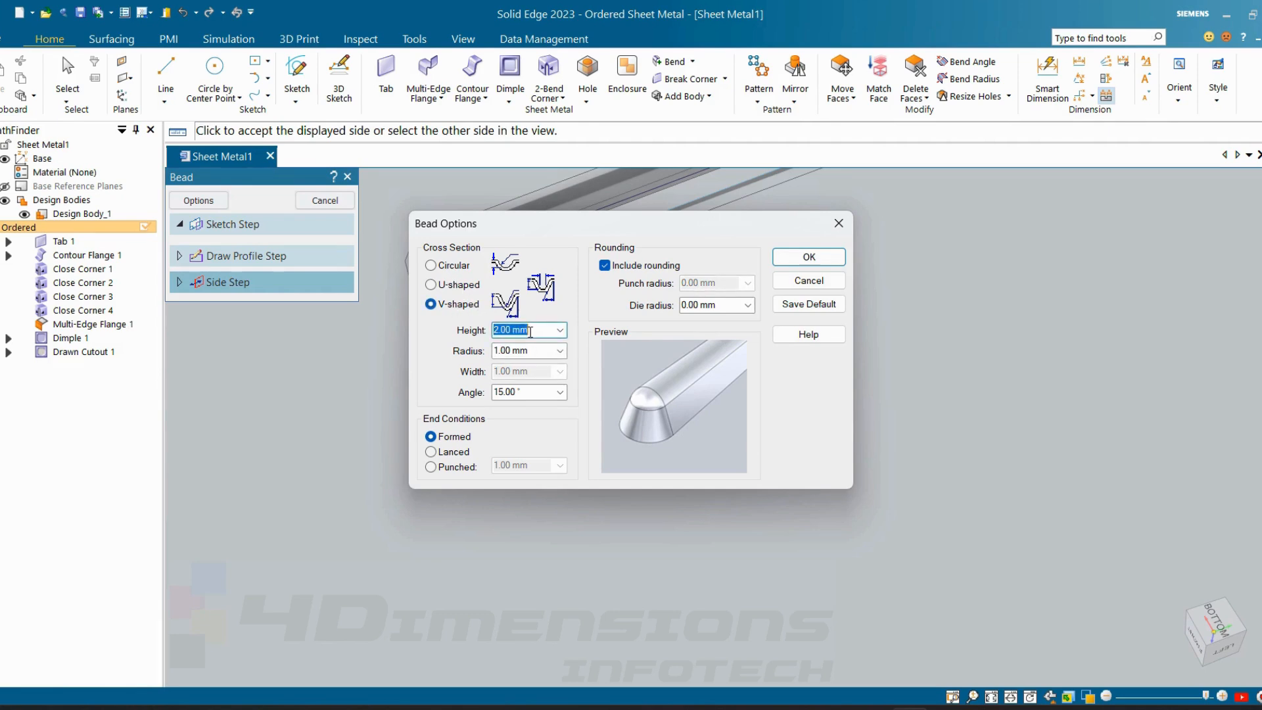
drag(500, 224, 399, 404)
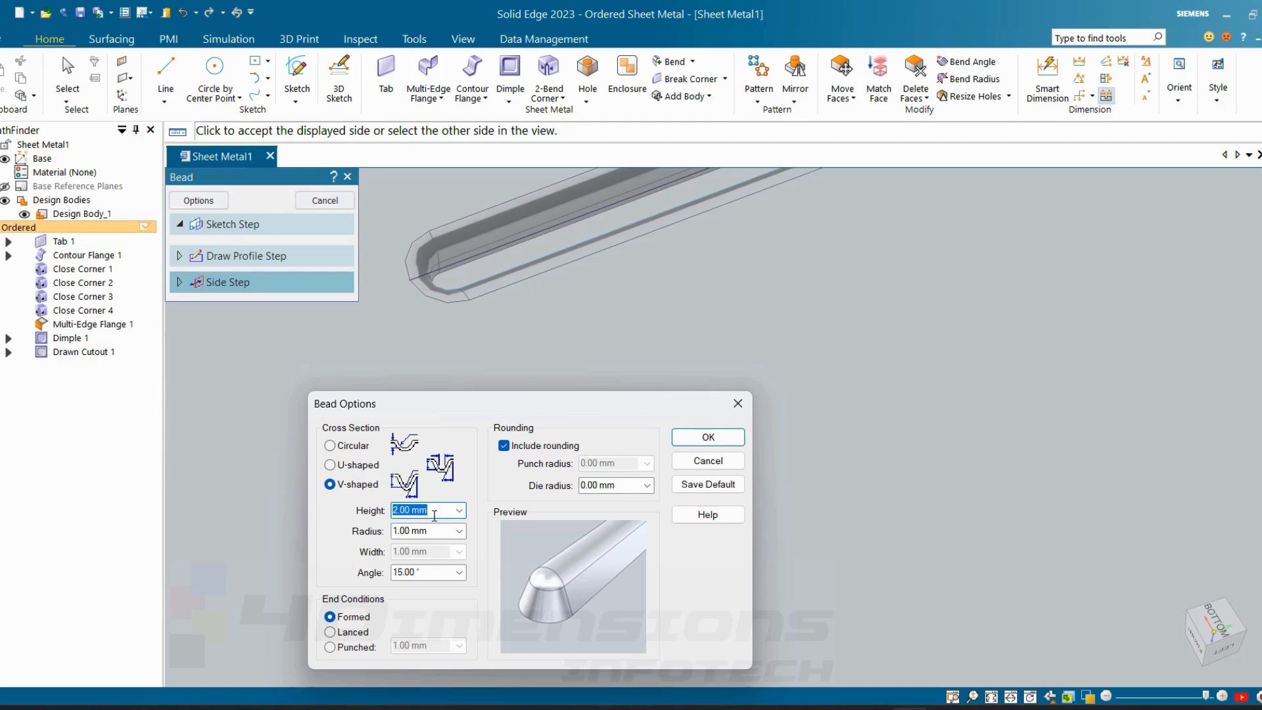
text(3)
key(Tab)
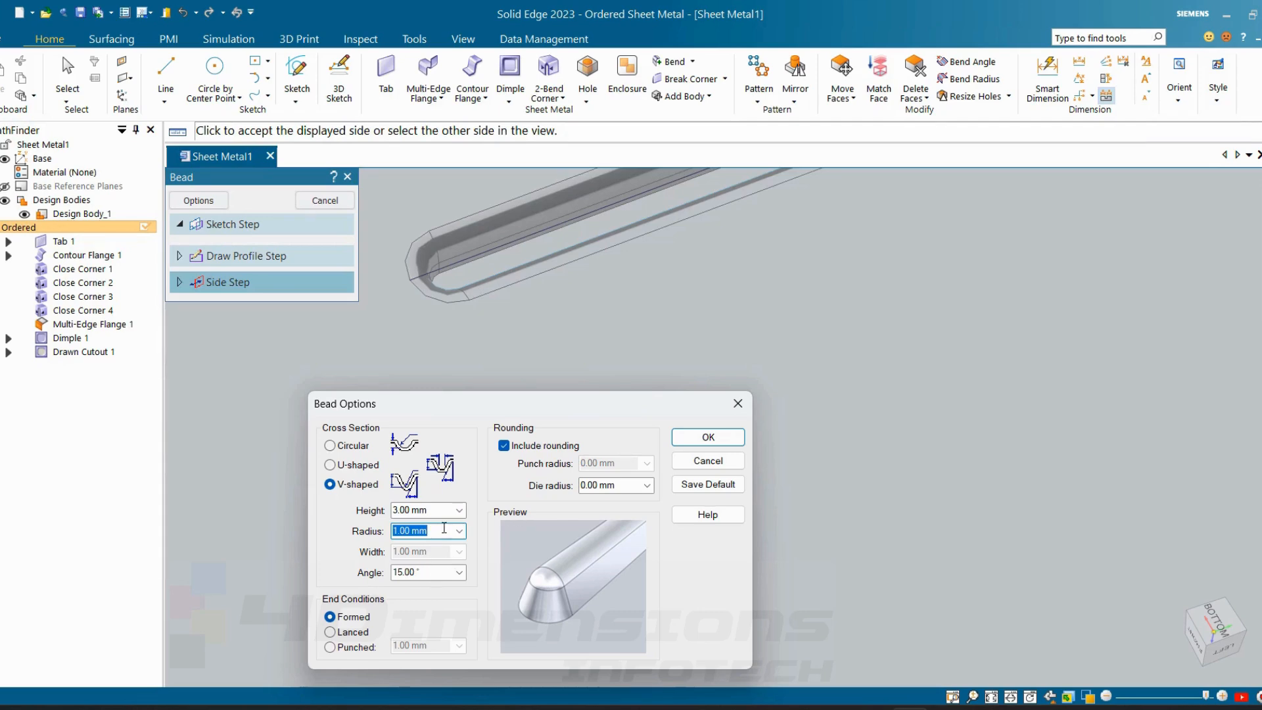
key(Tab)
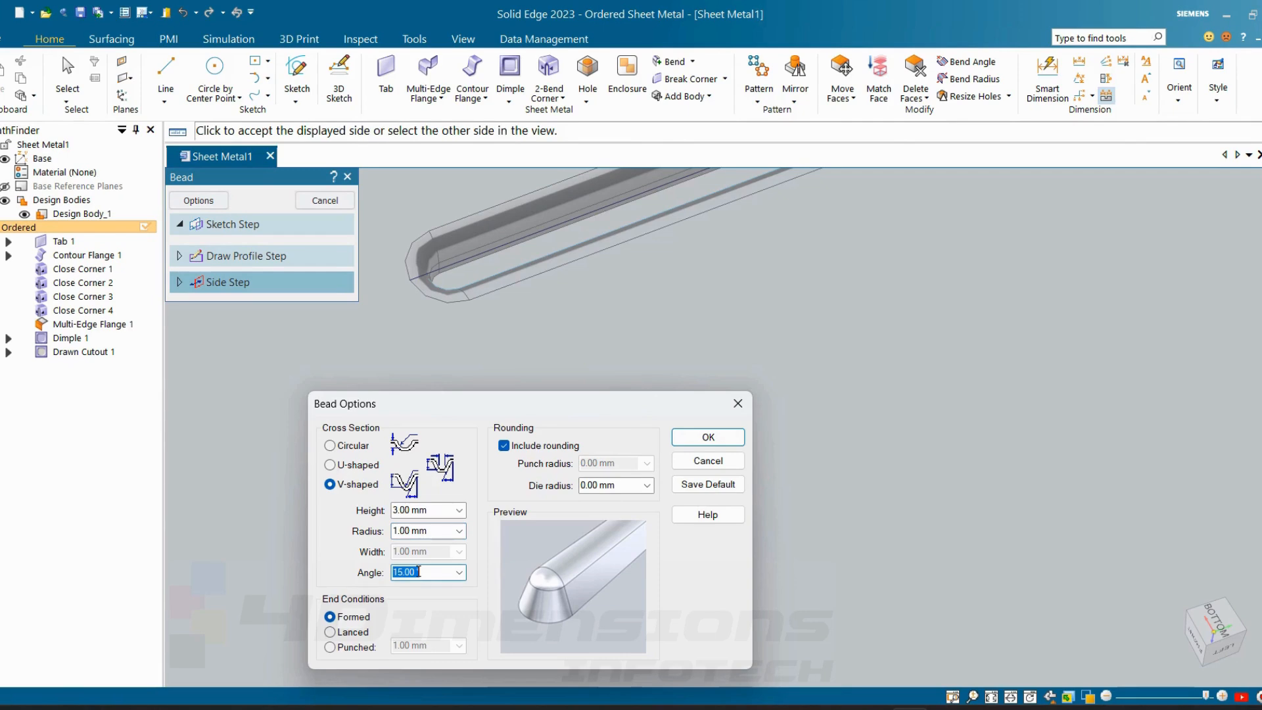
text(10)
key(Return)
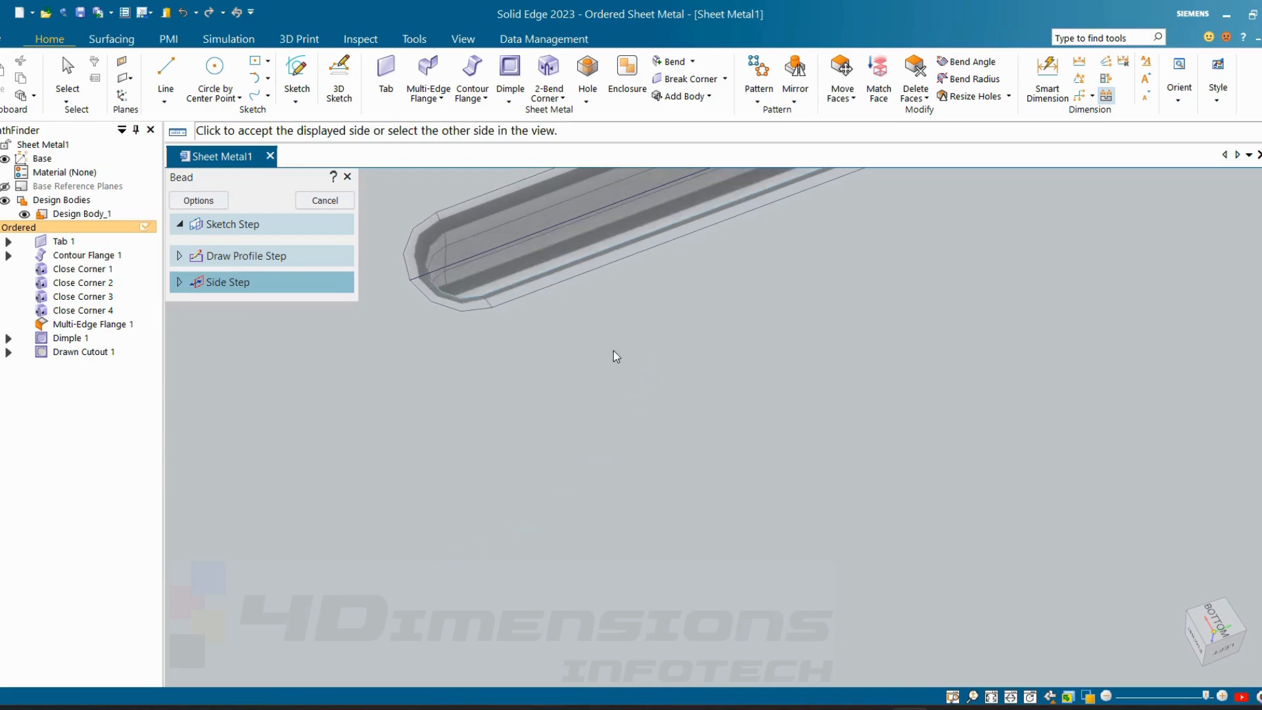
- Change the bead's cross section to circular and set its radius to 4 mm
scroll(601, 345, down, 5)
scroll(641, 305, up, 5)
middle_drag(477, 299, 501, 338)
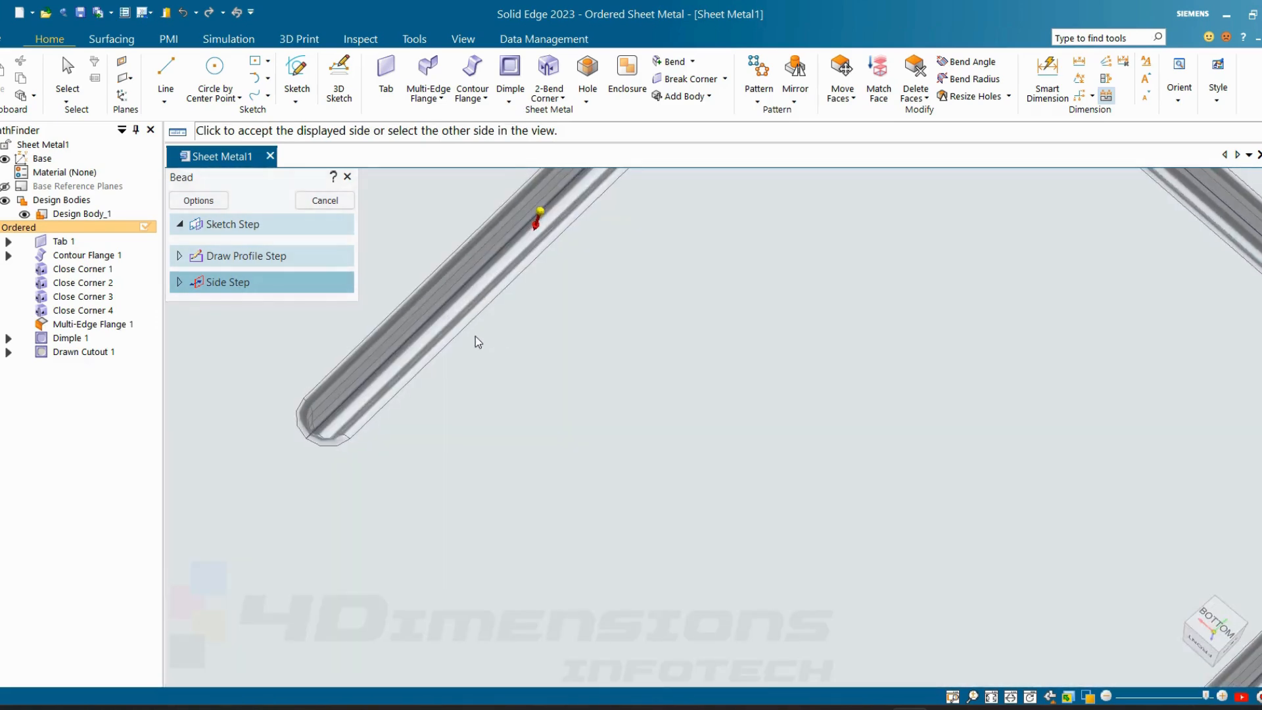
click(199, 200)
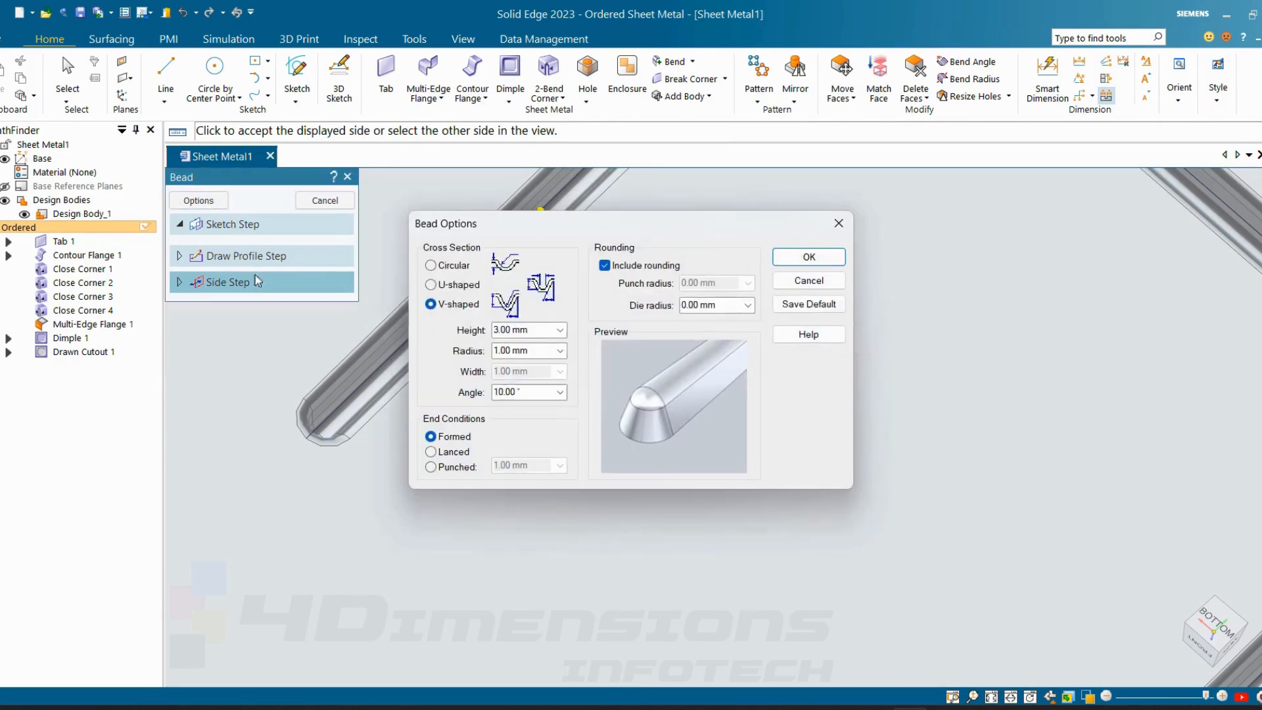
click(457, 265)
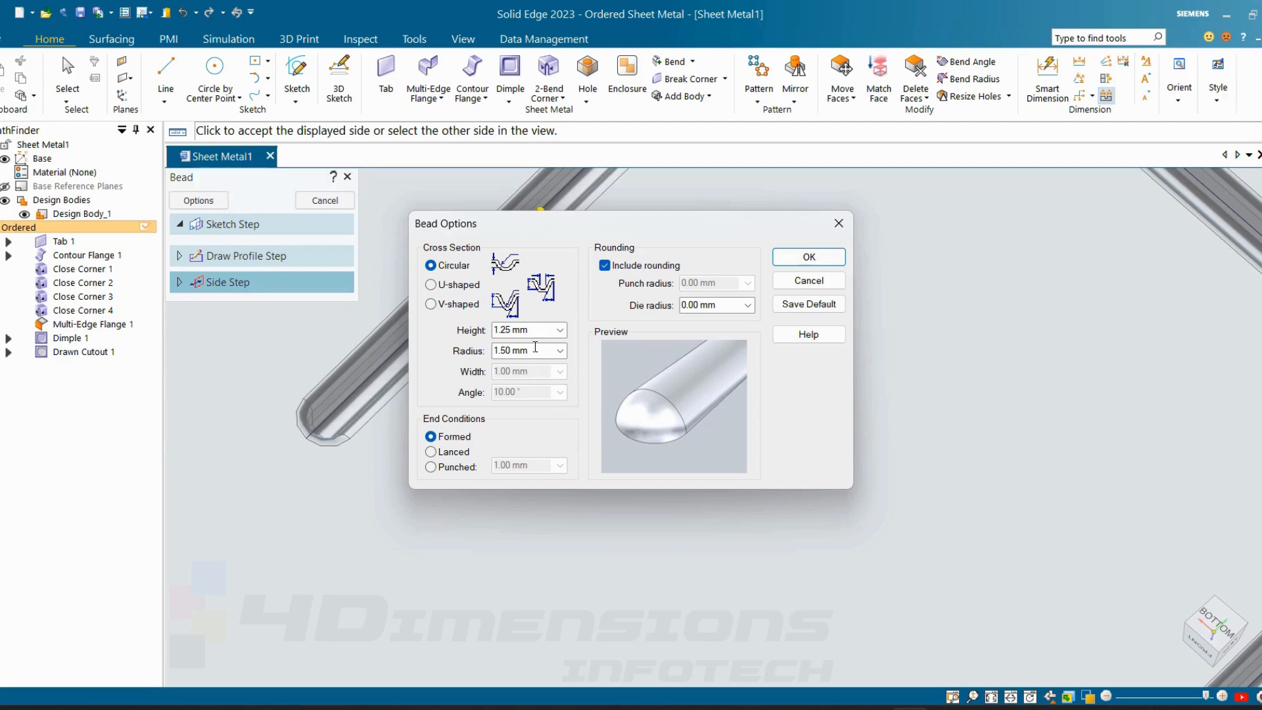
click(537, 351)
text(4)
key(Return)
- Set the circular bead's height to 2.5 mm
scroll(584, 354, down, 6)
middle_drag(586, 354, 628, 355)
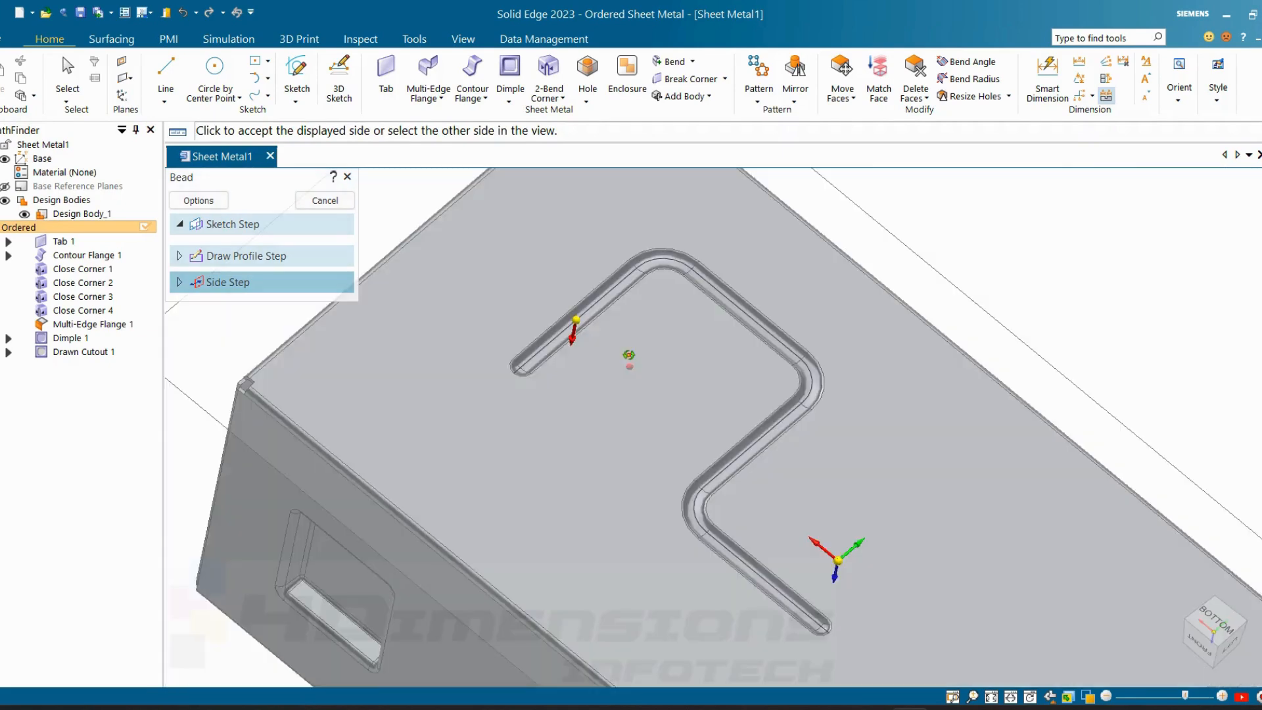
scroll(629, 355, up, 3)
click(198, 200)
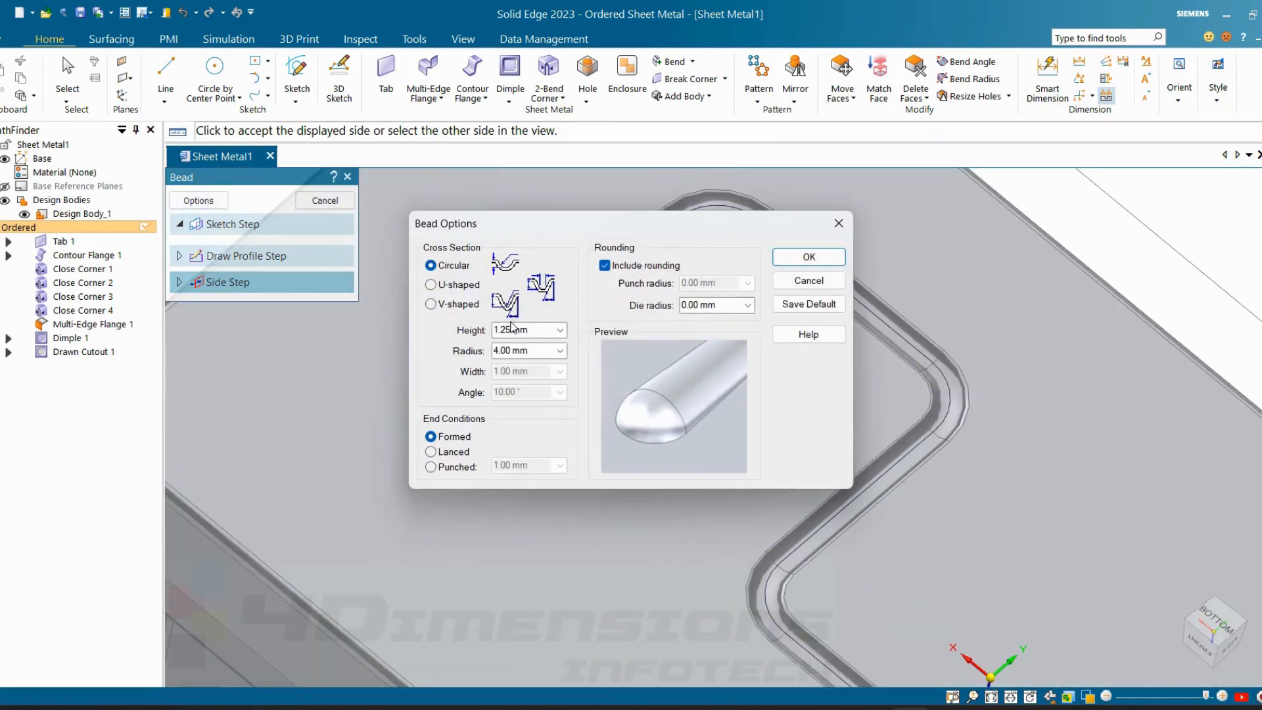
double_click(529, 330)
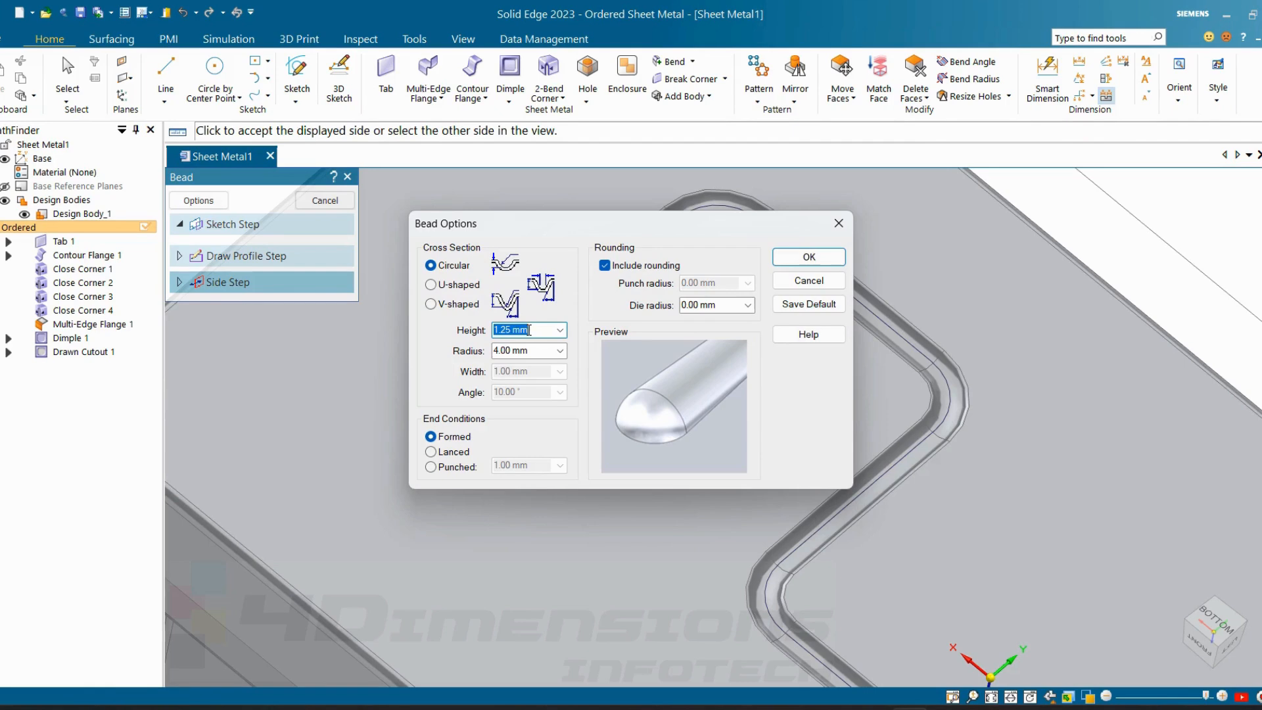
text(2.5)
key(Return)
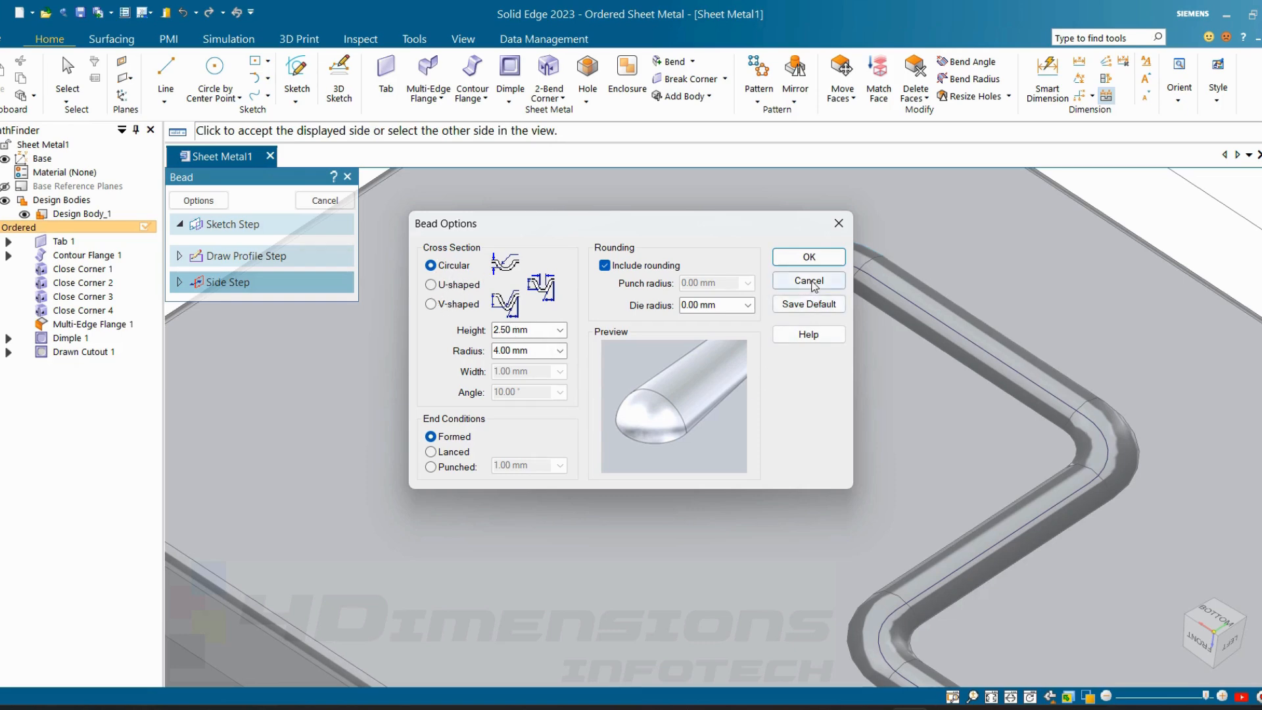
- Direct the bead toward the inside of the box and finish the feature
click(829, 257)
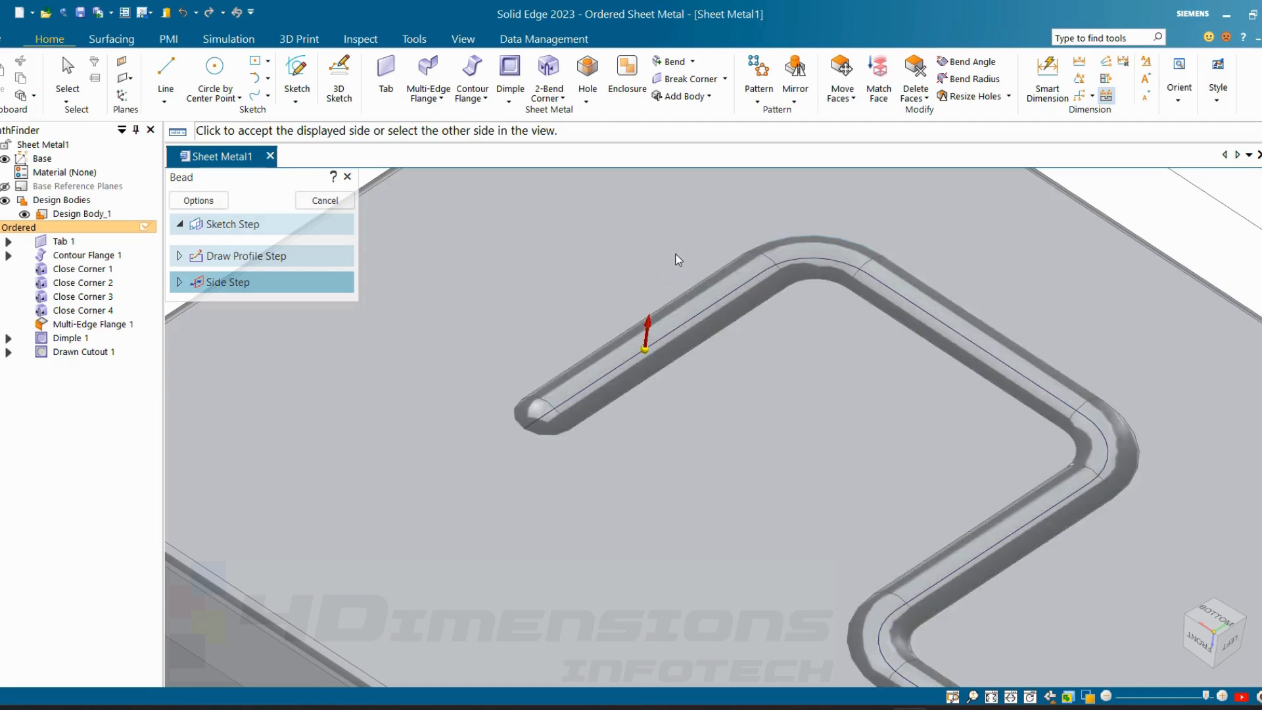
click(652, 431)
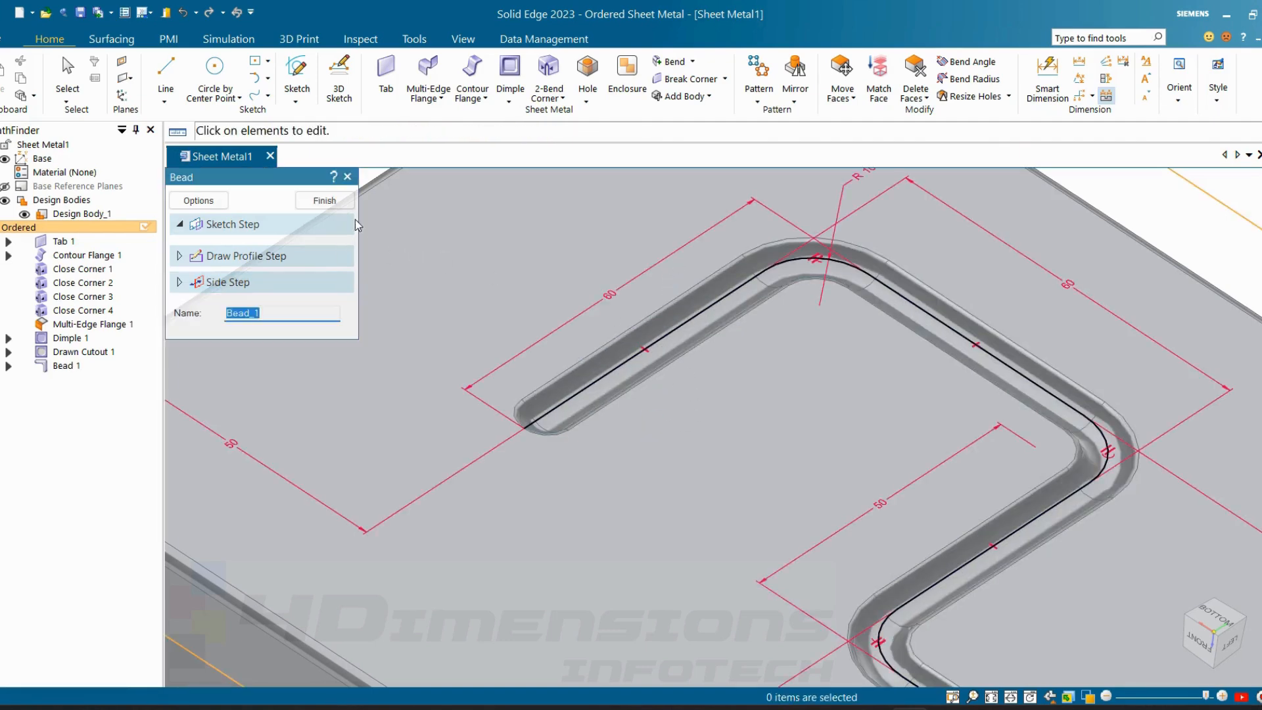
click(323, 201)
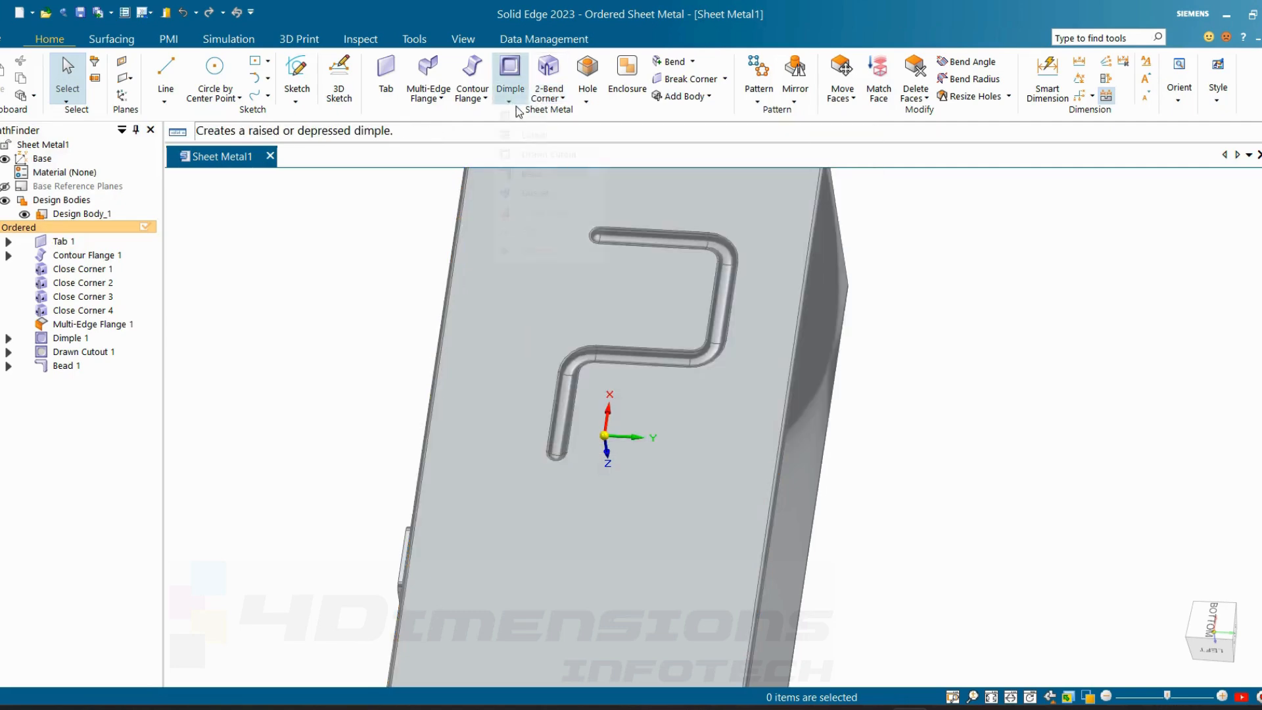
- Start a louver on the box's plain back face and sketch a horizontal profile line centrally near the face's upper end
click(509, 101)
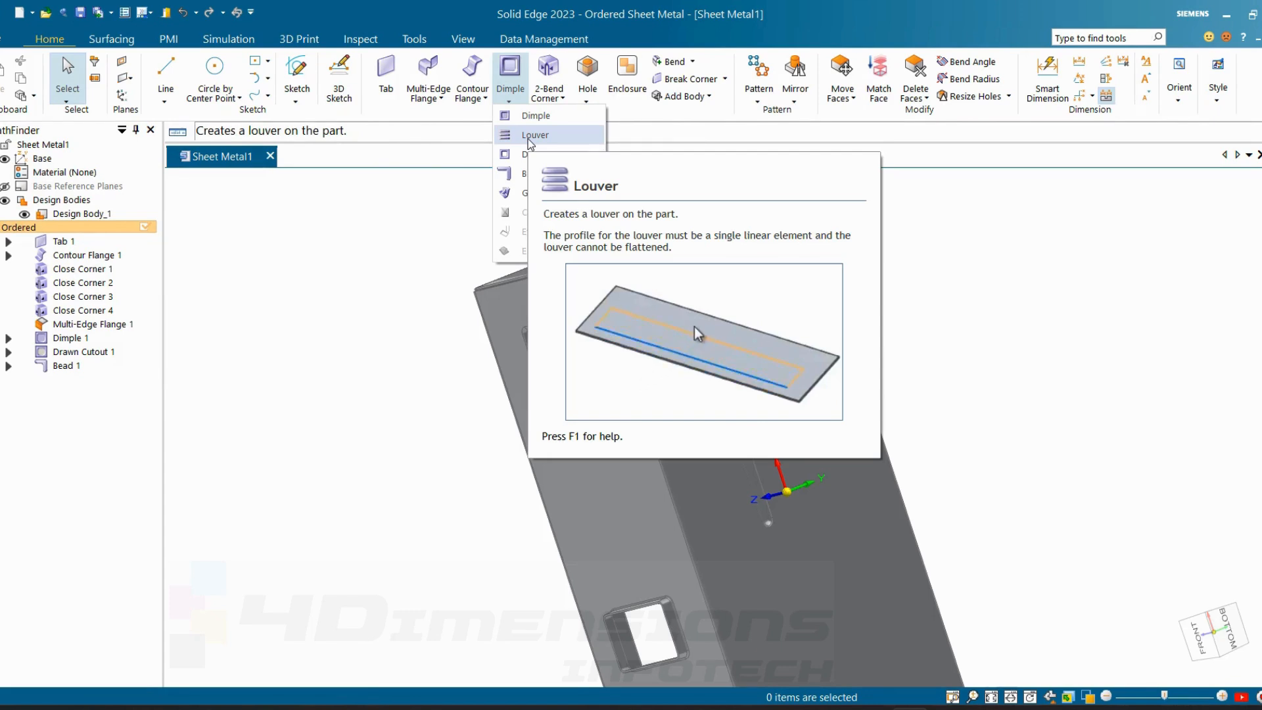
key(Escape)
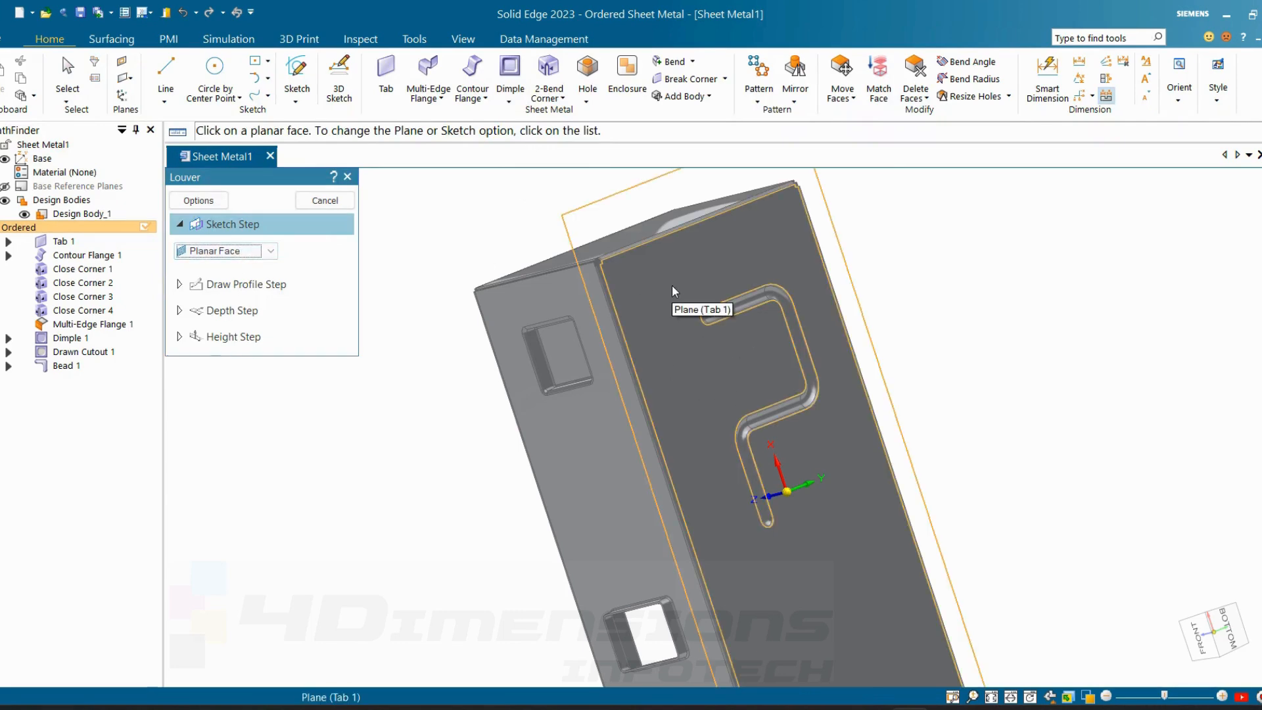
middle_drag(980, 335, 739, 350)
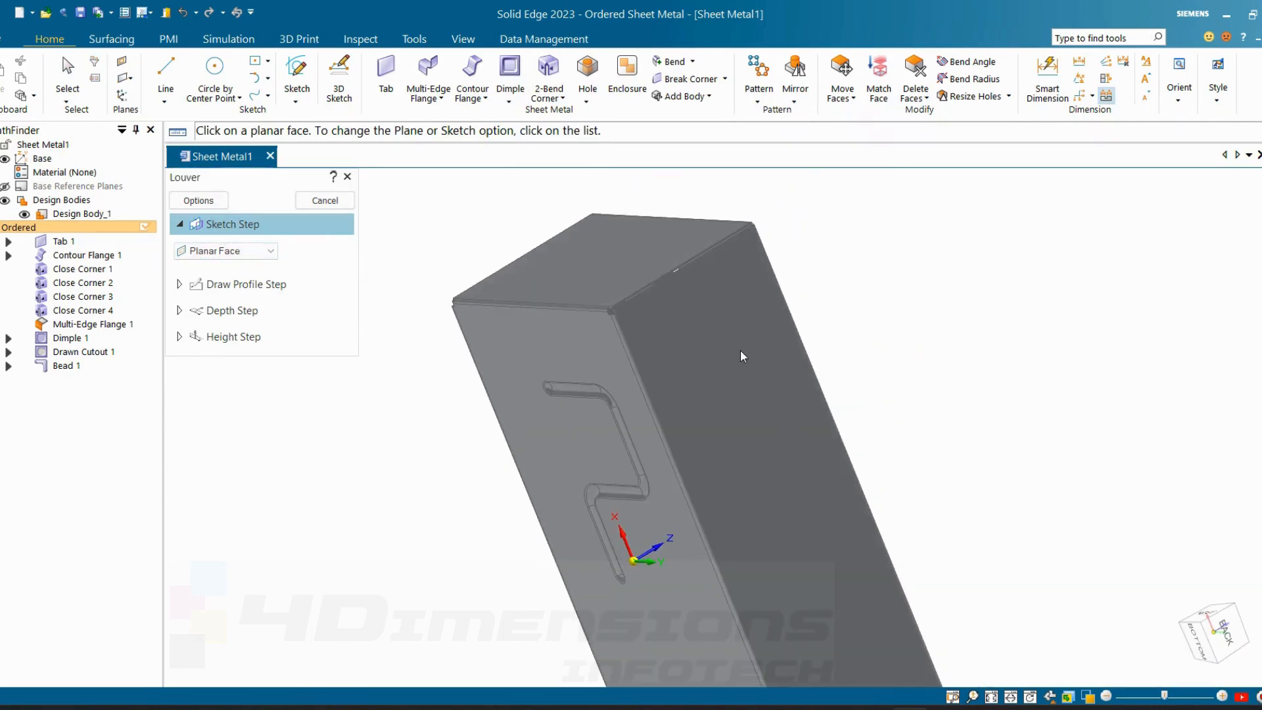
click(737, 347)
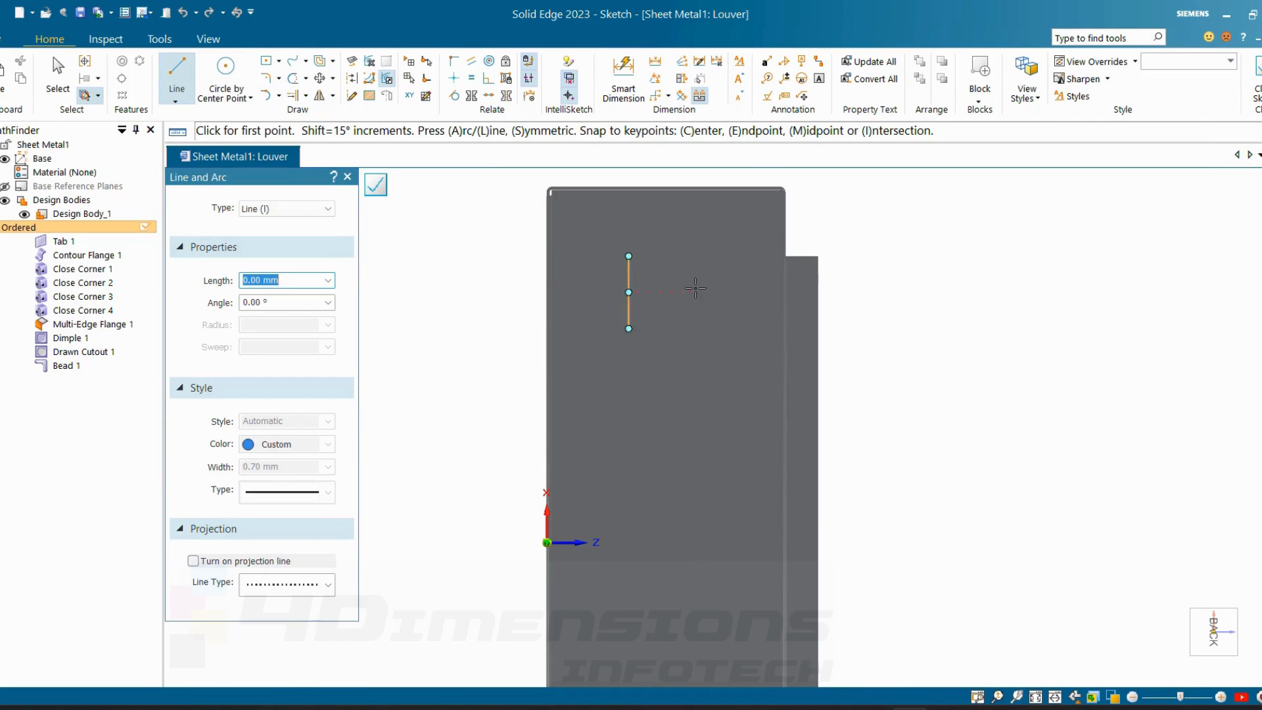
scroll(695, 288, up, 2)
click(562, 259)
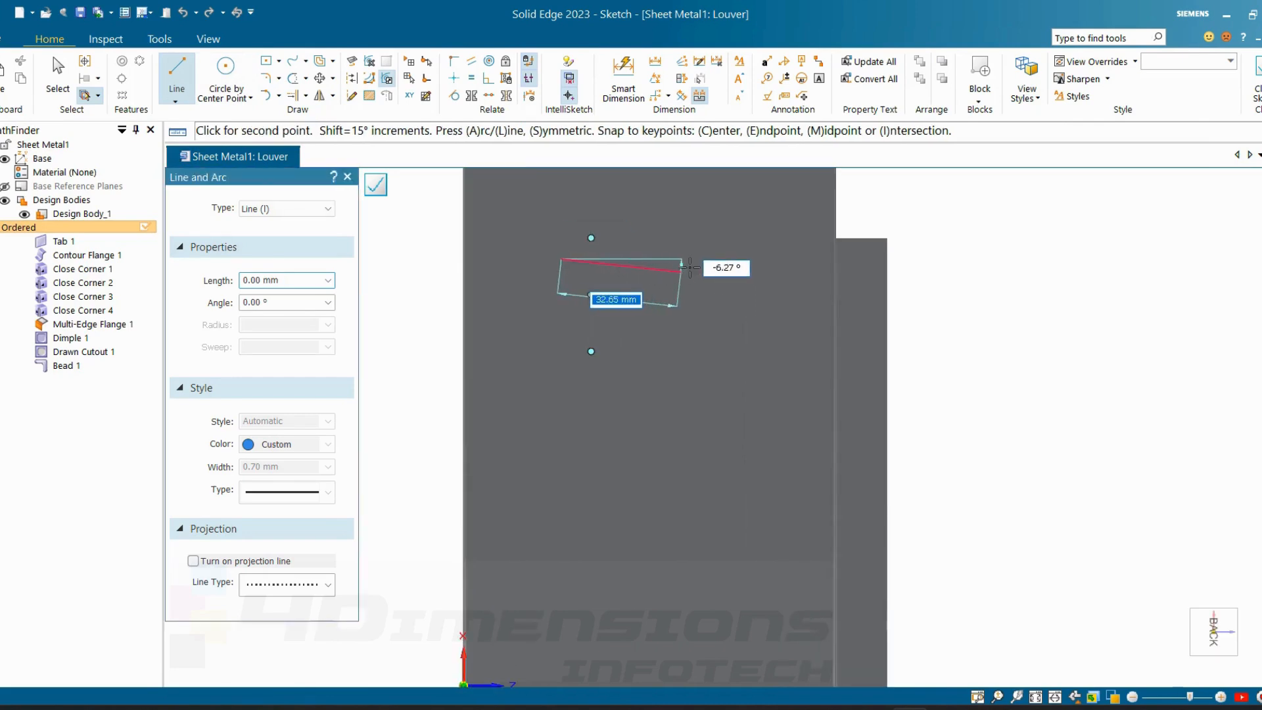
click(722, 259)
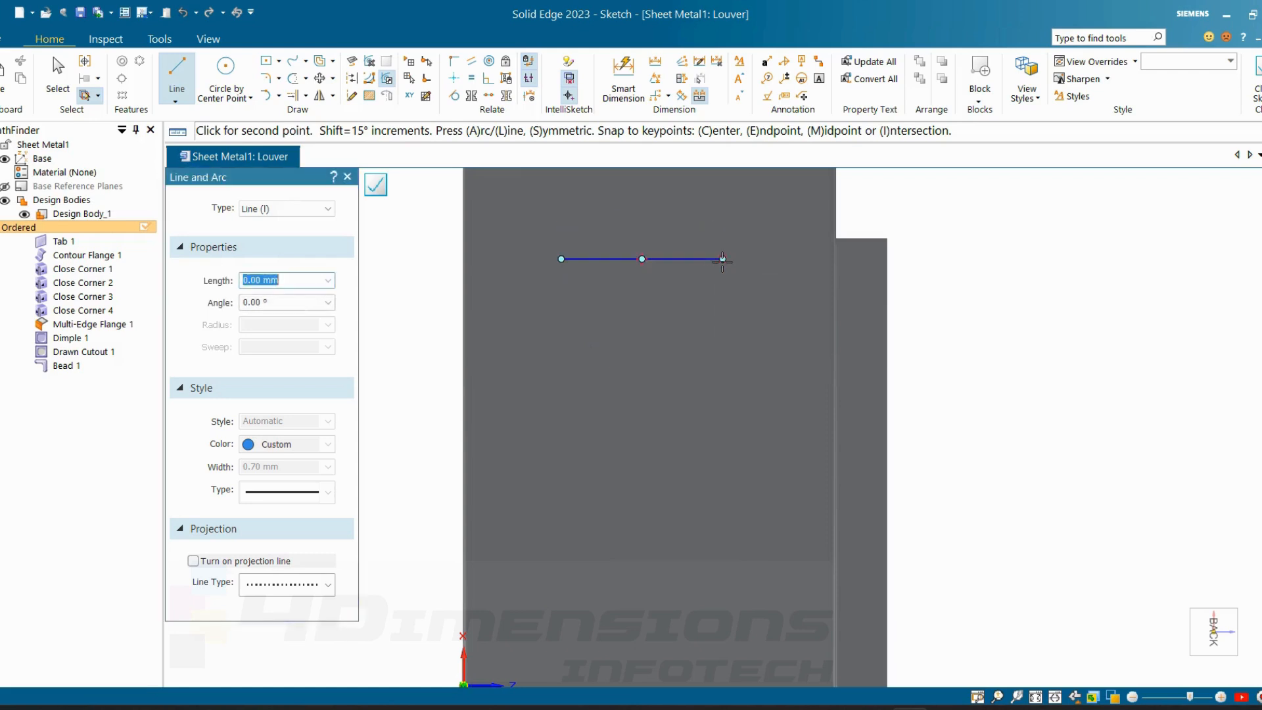
key(Escape)
scroll(736, 285, down, 1)
- Dimension the length of the louver's profile line
click(631, 81)
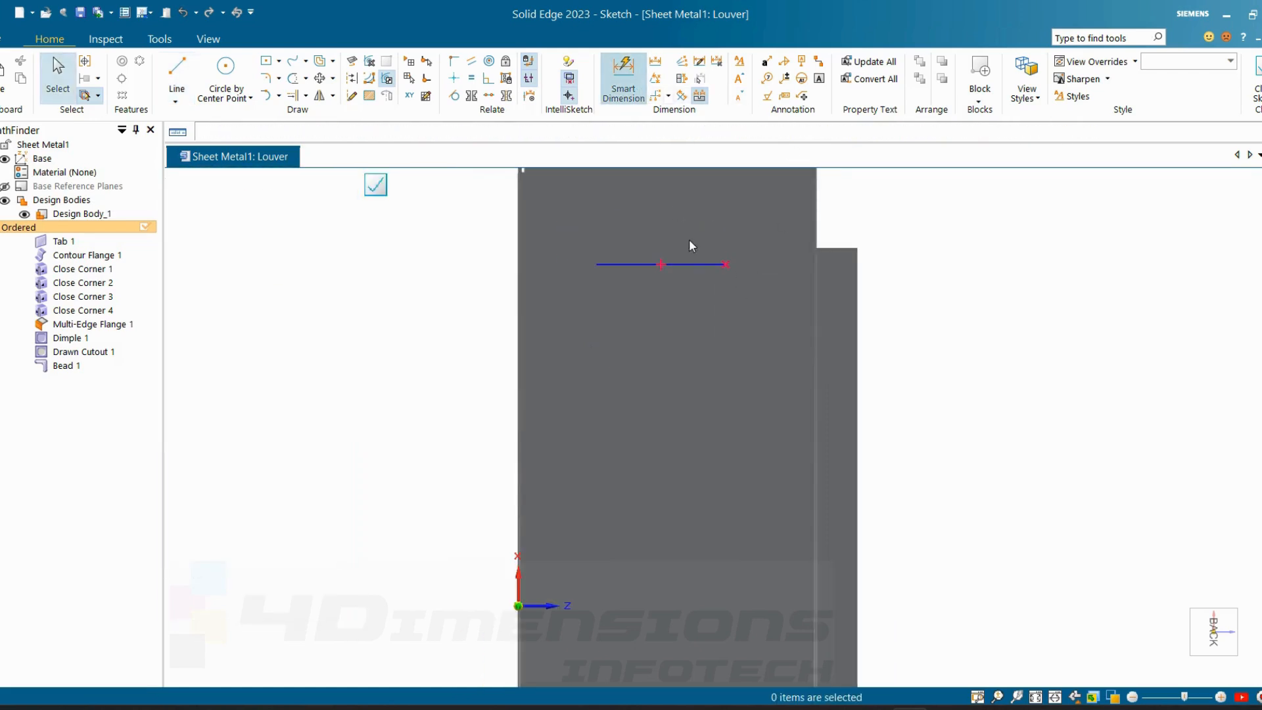
click(690, 264)
click(664, 231)
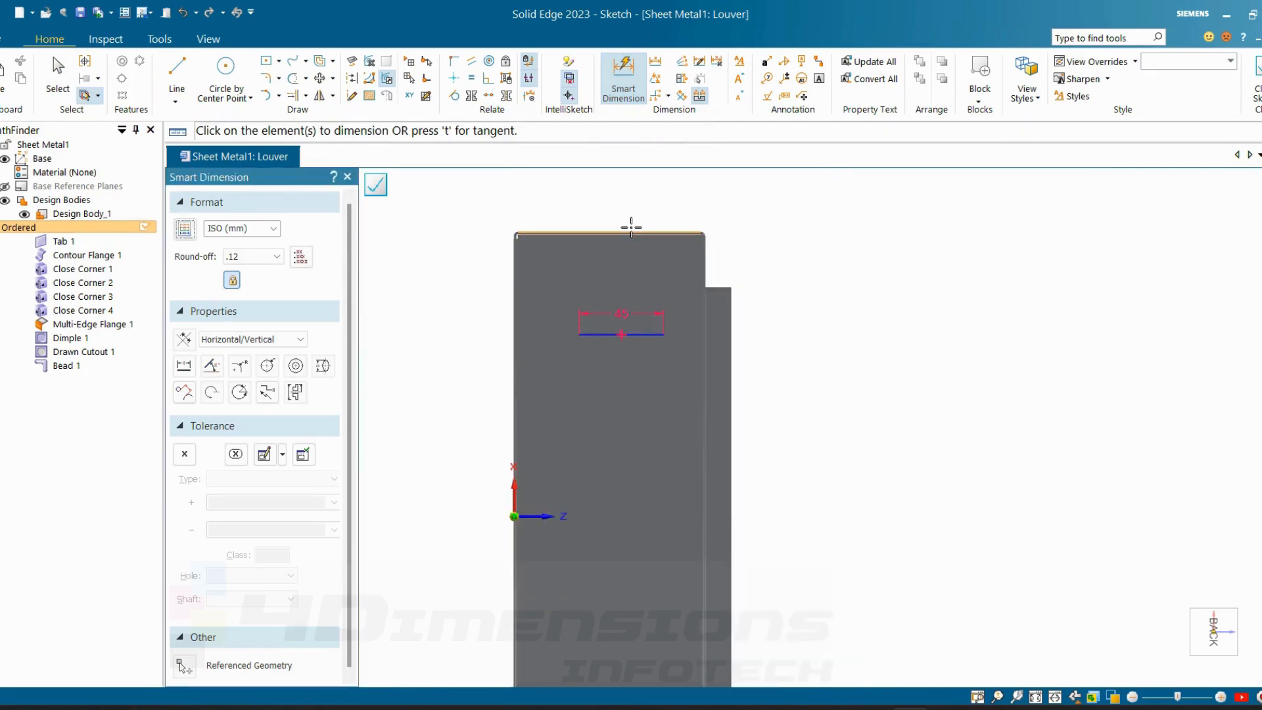
- Dimension the vertical distance from the face's upper edge to the louver line at 60 mm
click(631, 231)
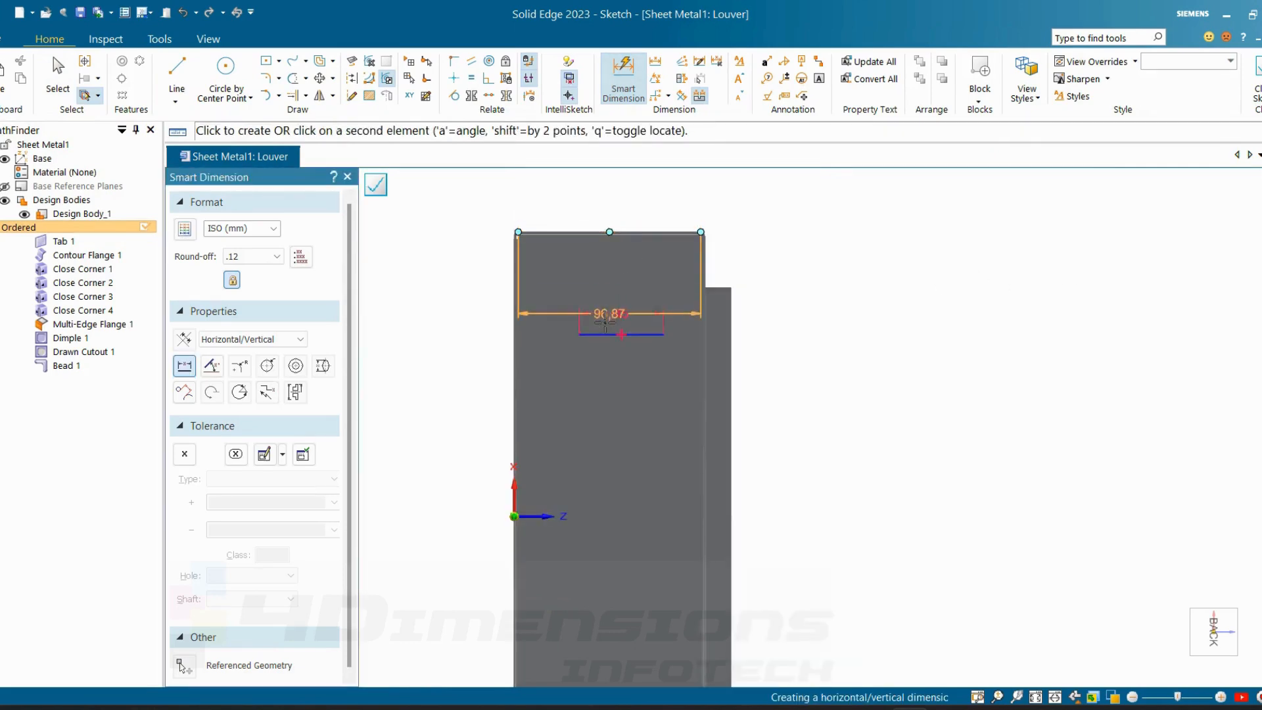
click(621, 333)
click(473, 281)
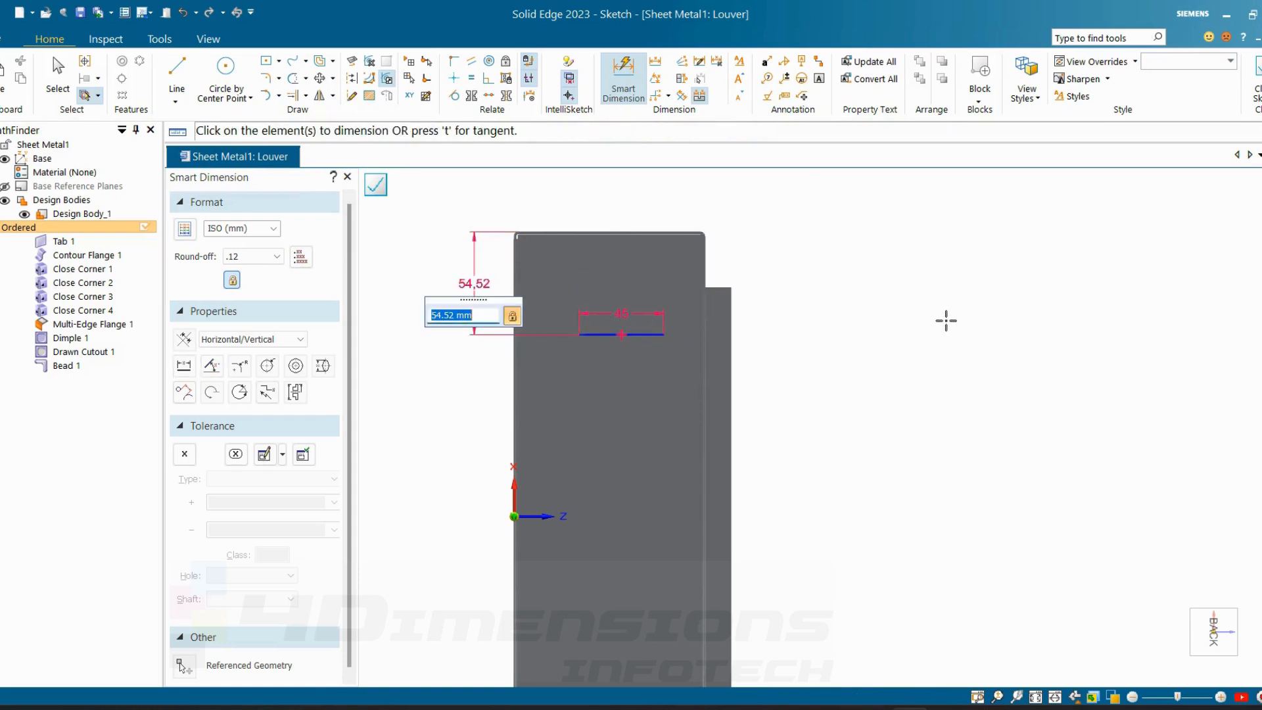
text(60)
key(Return)
- Dimension the horizontal distance from the back face's long side edge to the louver line's near endpoint at 35 mm and close the sketch
scroll(953, 368, up, 2)
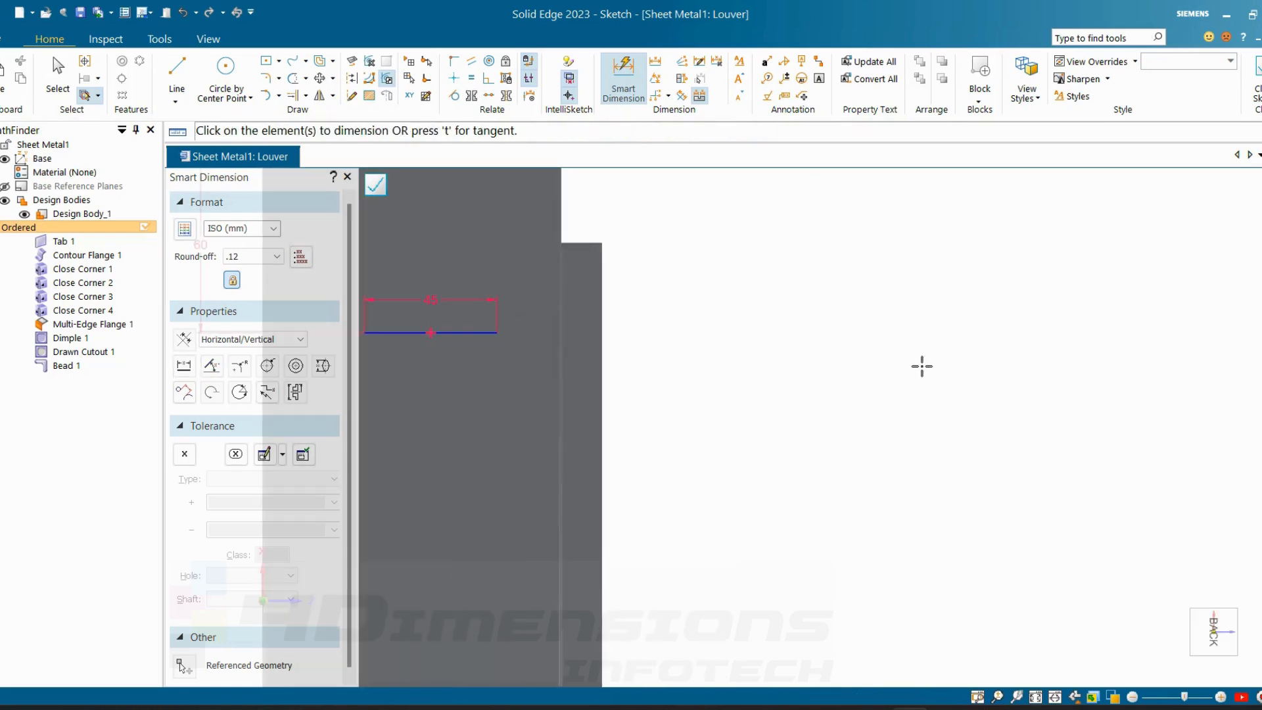
scroll(782, 345, down, 3)
scroll(584, 388, up, 2)
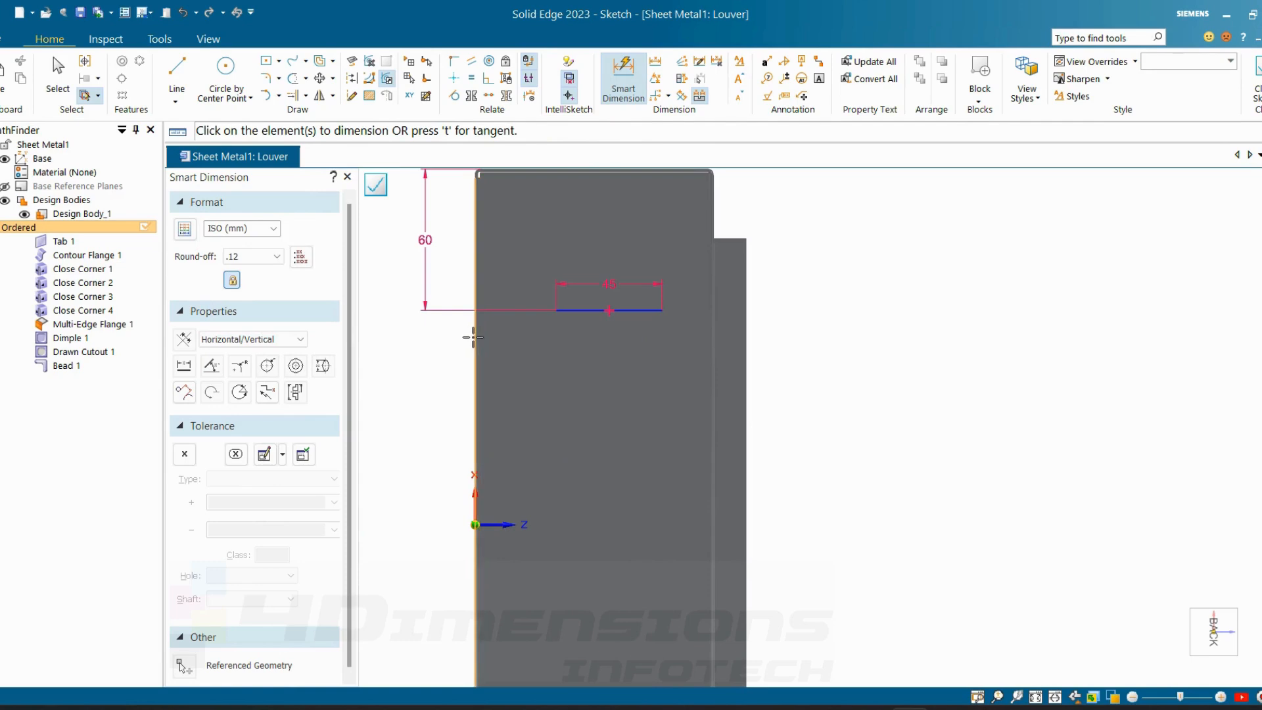
click(473, 337)
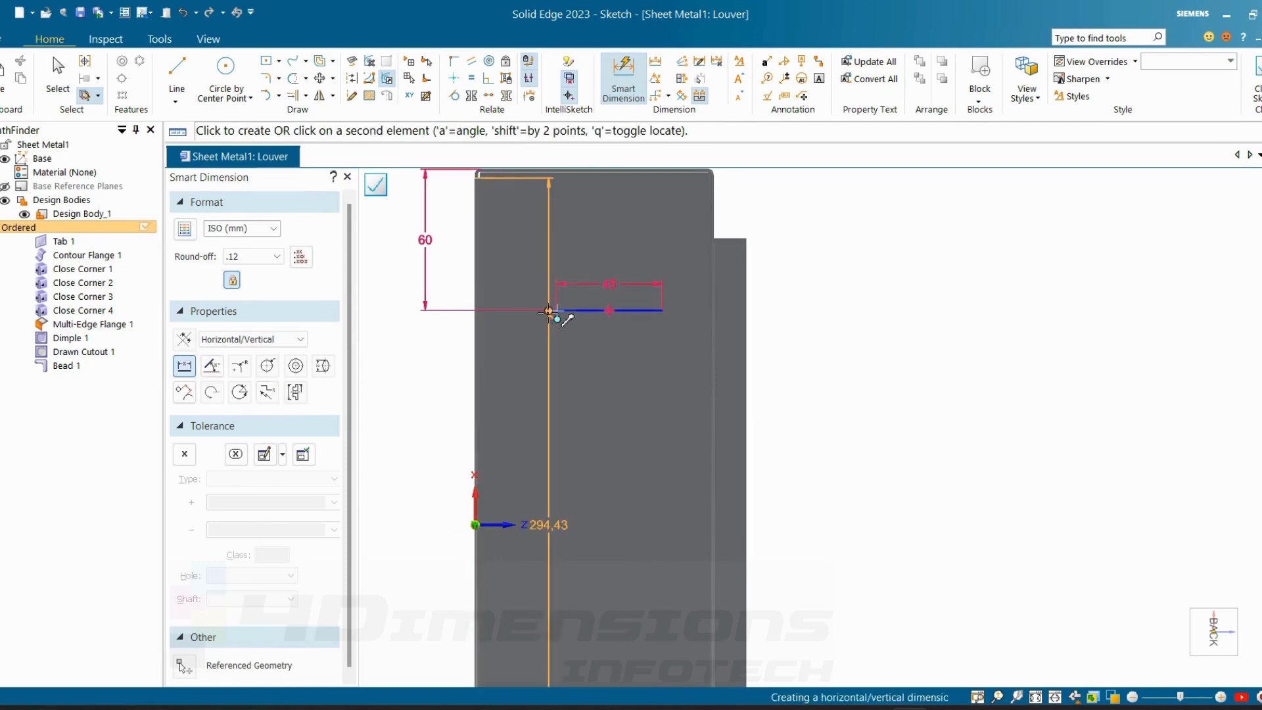
scroll(552, 309, up, 4)
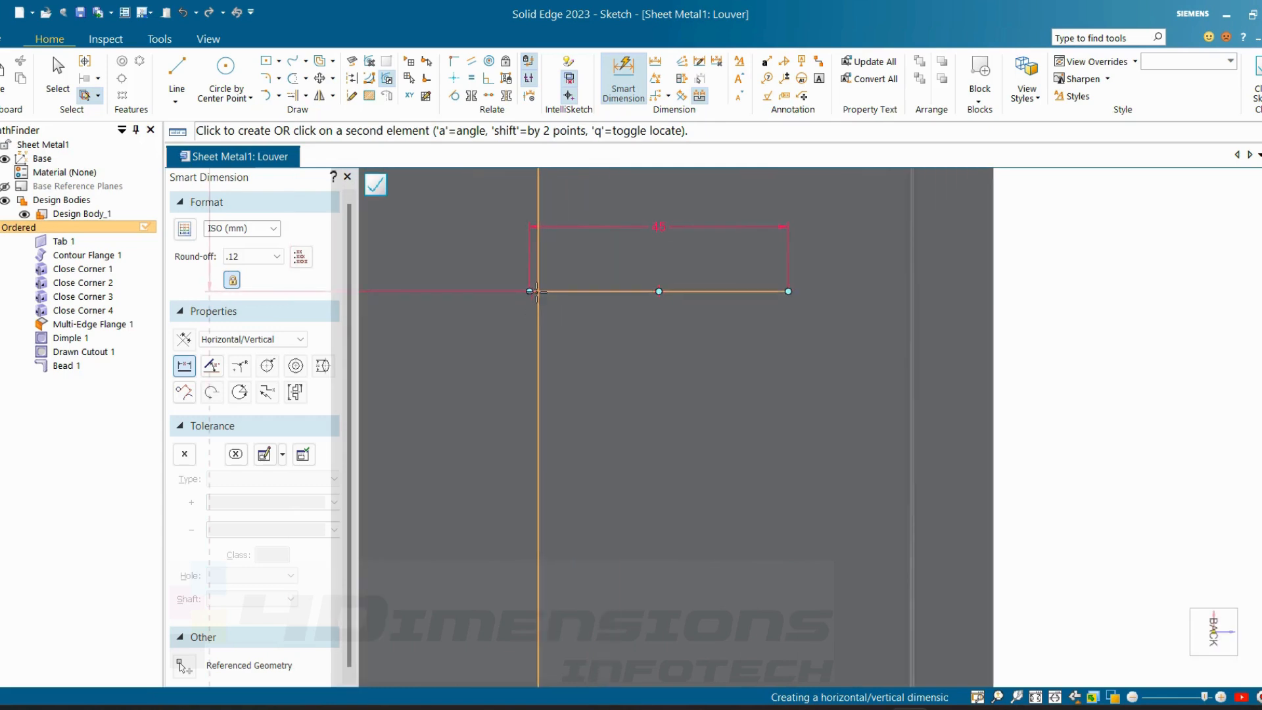
click(535, 289)
click(509, 419)
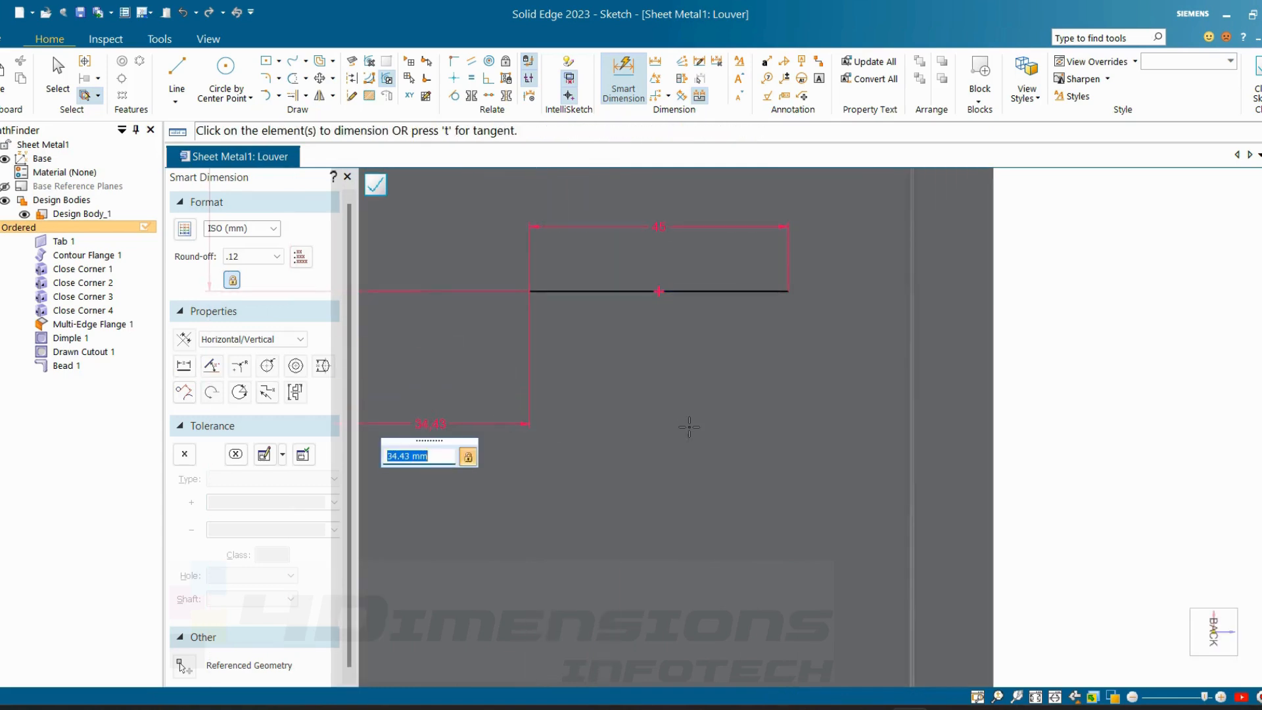
text(35)
key(Return)
scroll(989, 378, down, 4)
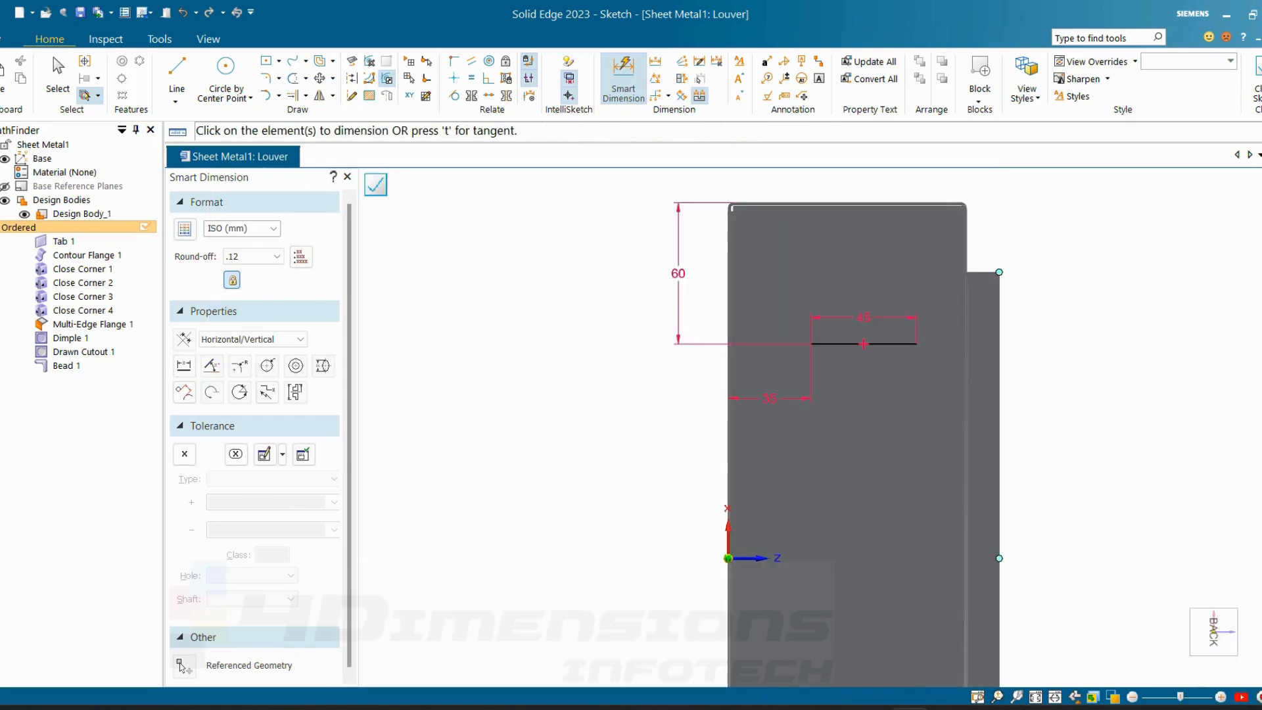
click(1256, 85)
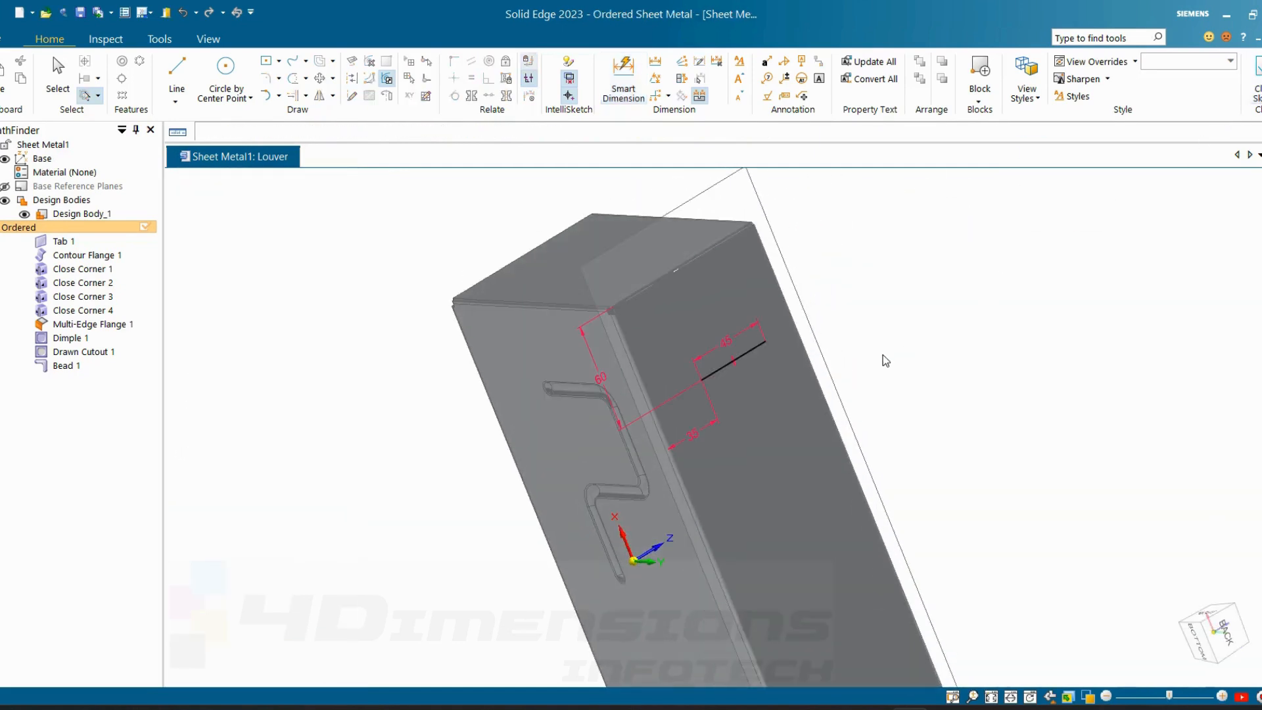
- Set the louver's depth to 10 mm on the lower side of the profile line and direct its height outward from the box
scroll(724, 396, up, 3)
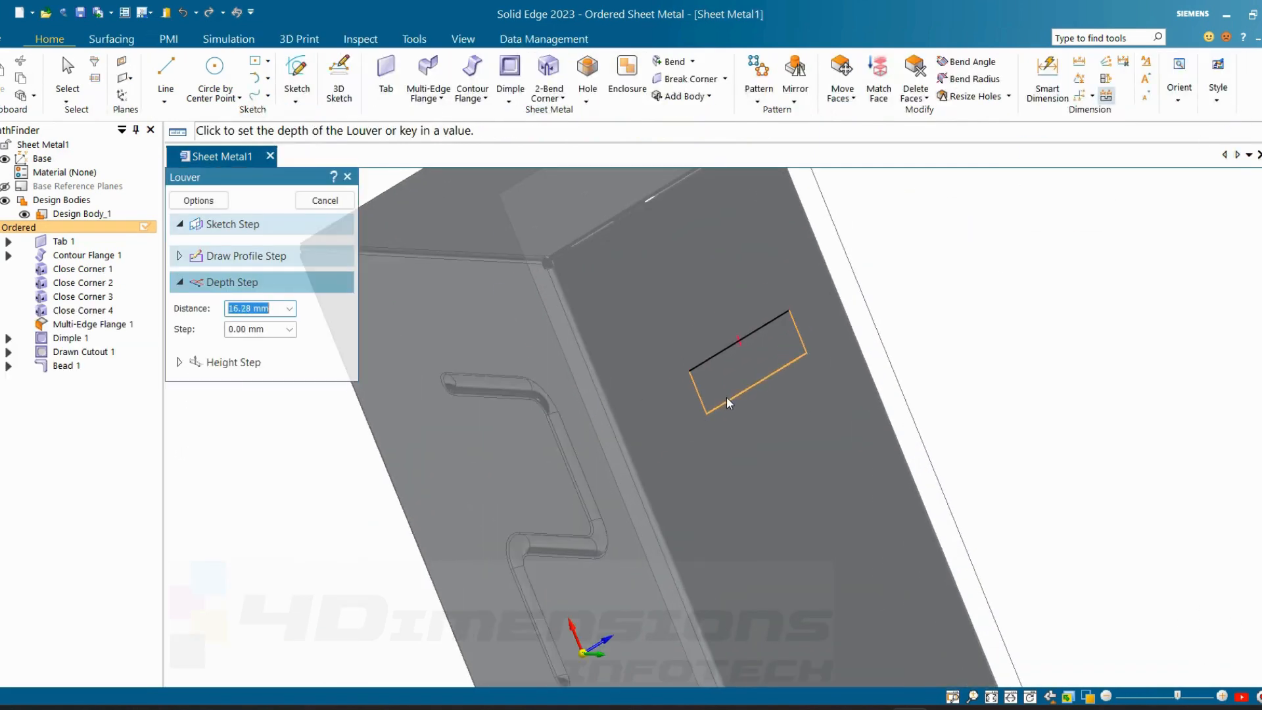
scroll(727, 380, down, 3)
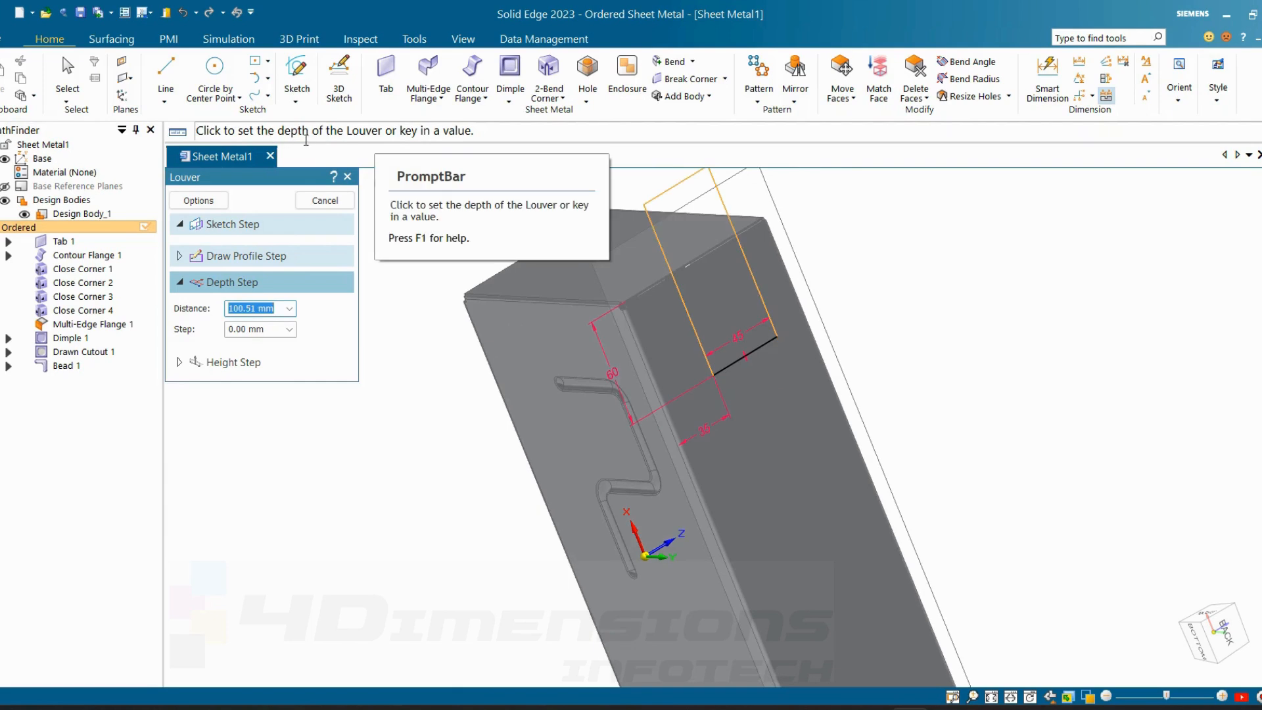
click(737, 378)
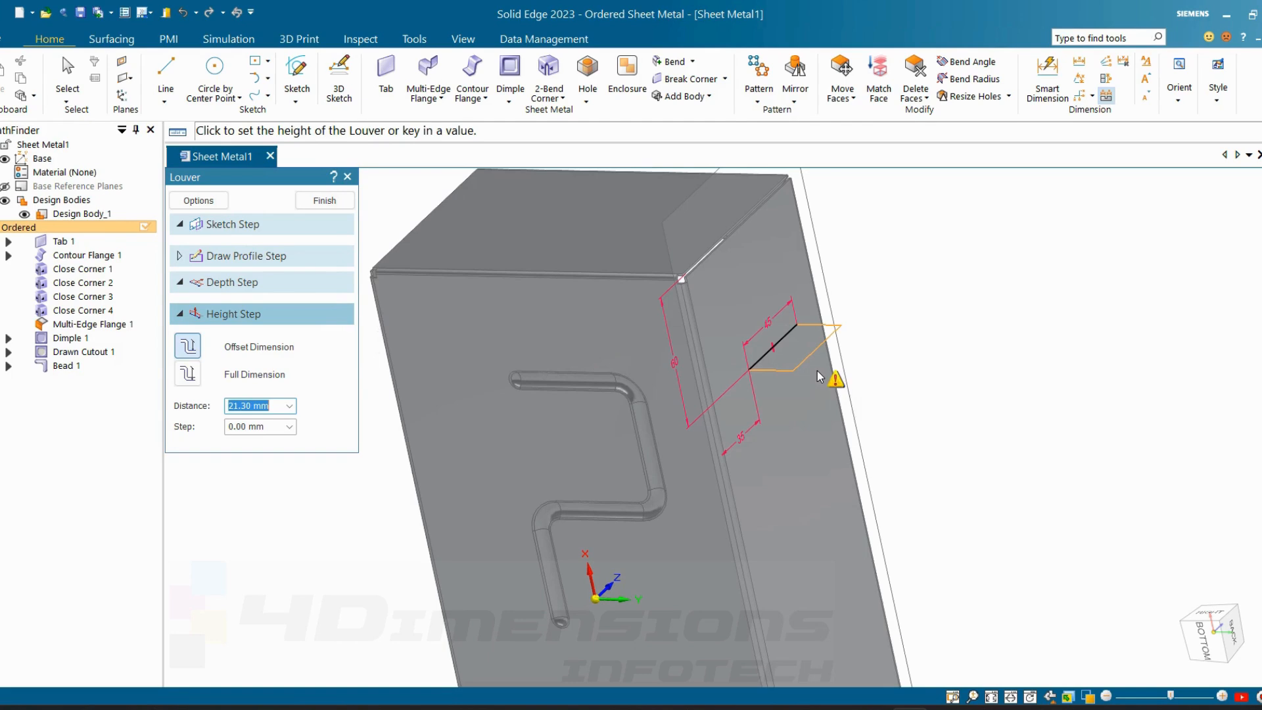
middle_drag(819, 372, 814, 349)
scroll(813, 349, up, 2)
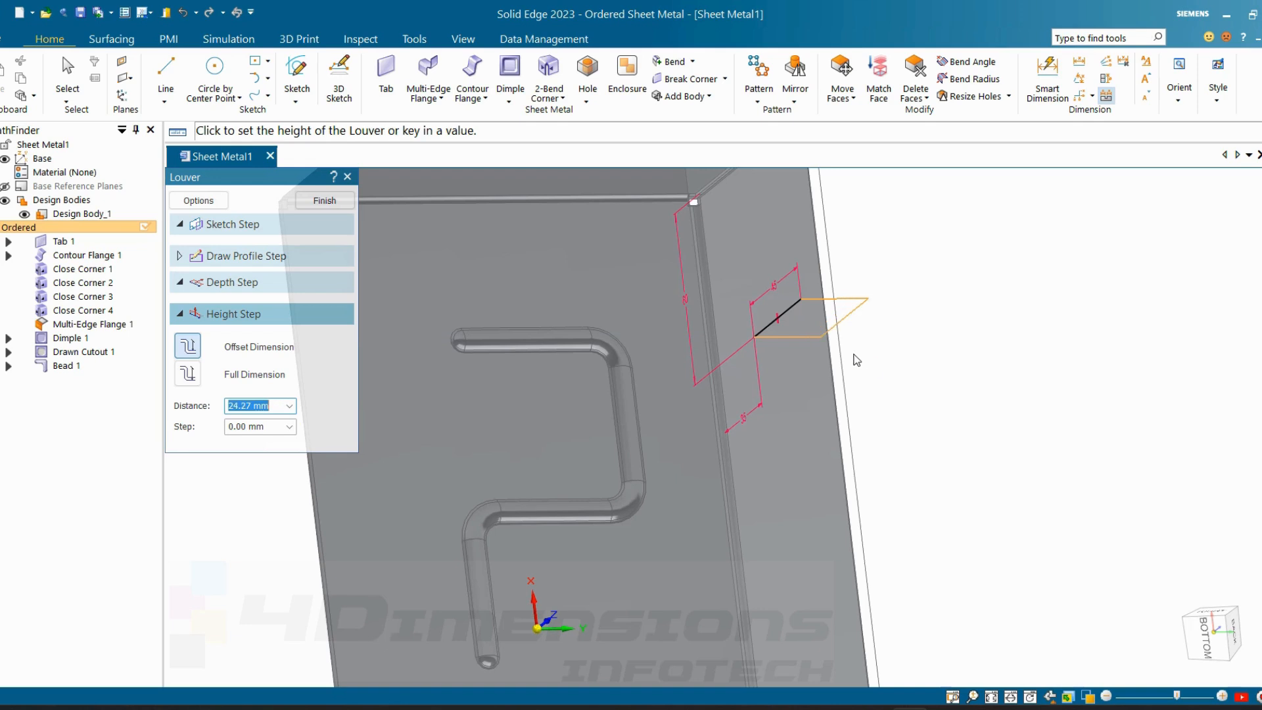
mouse_move(861, 360)
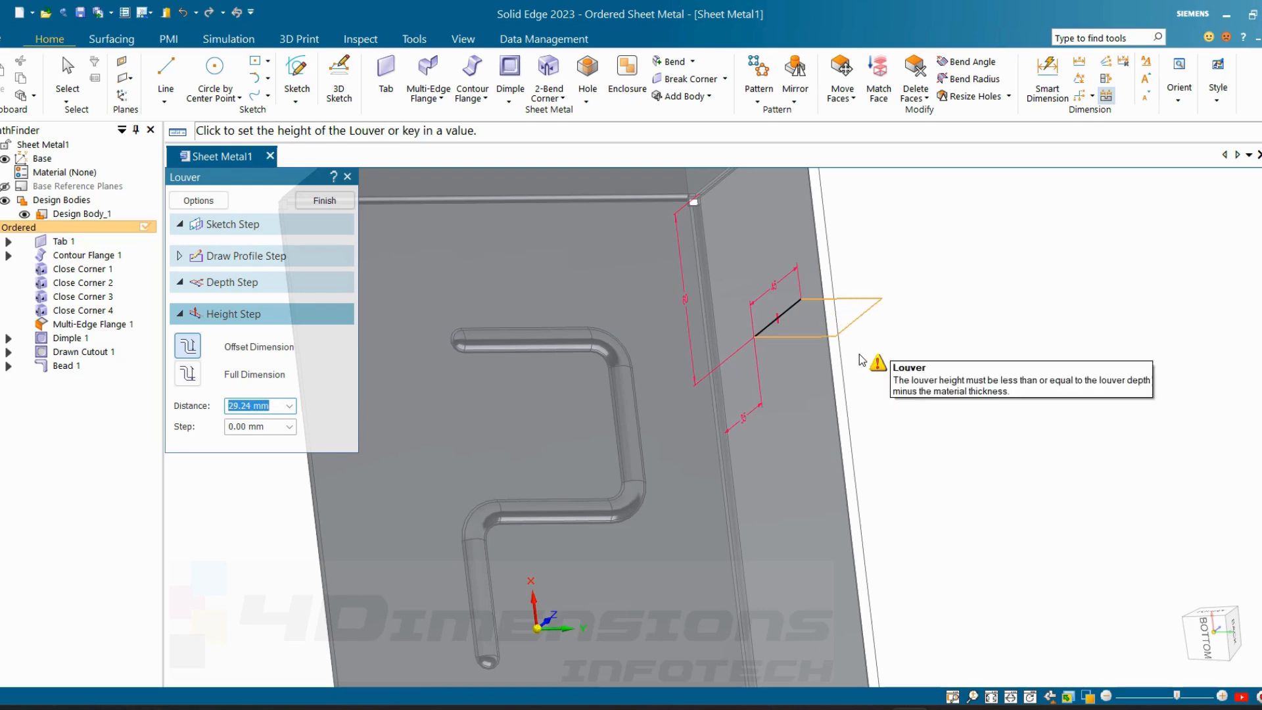
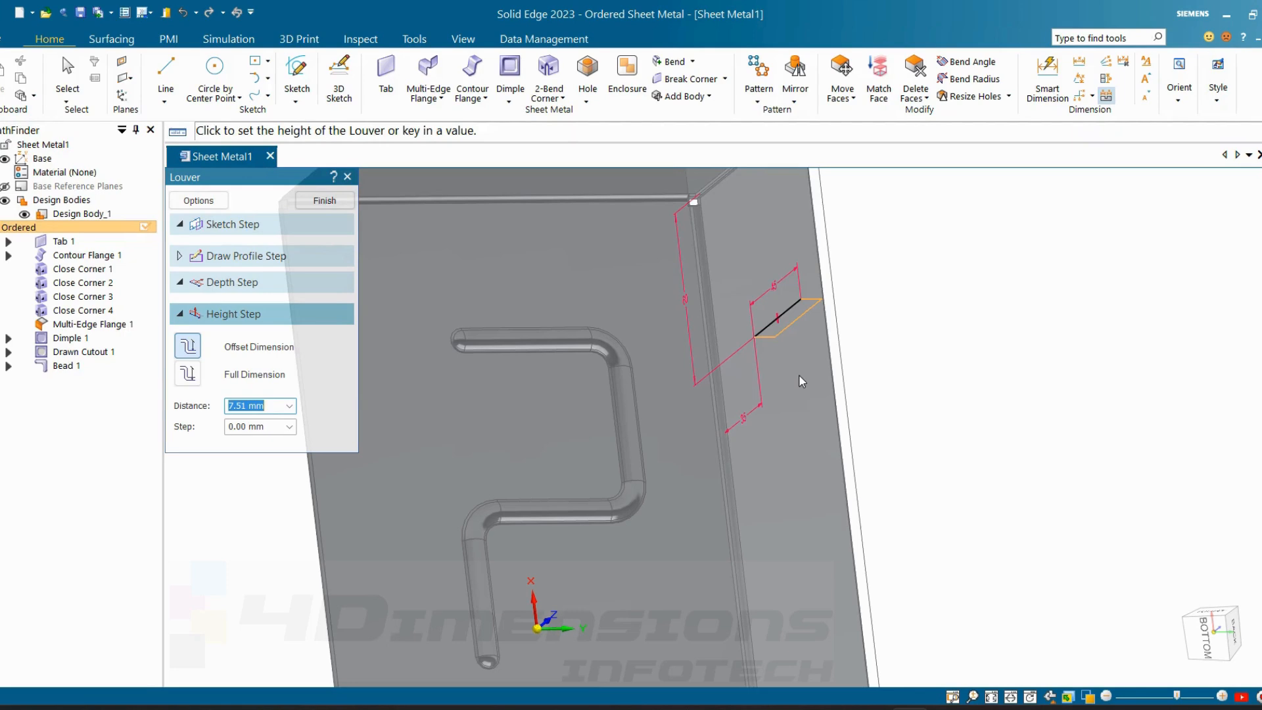
click(798, 375)
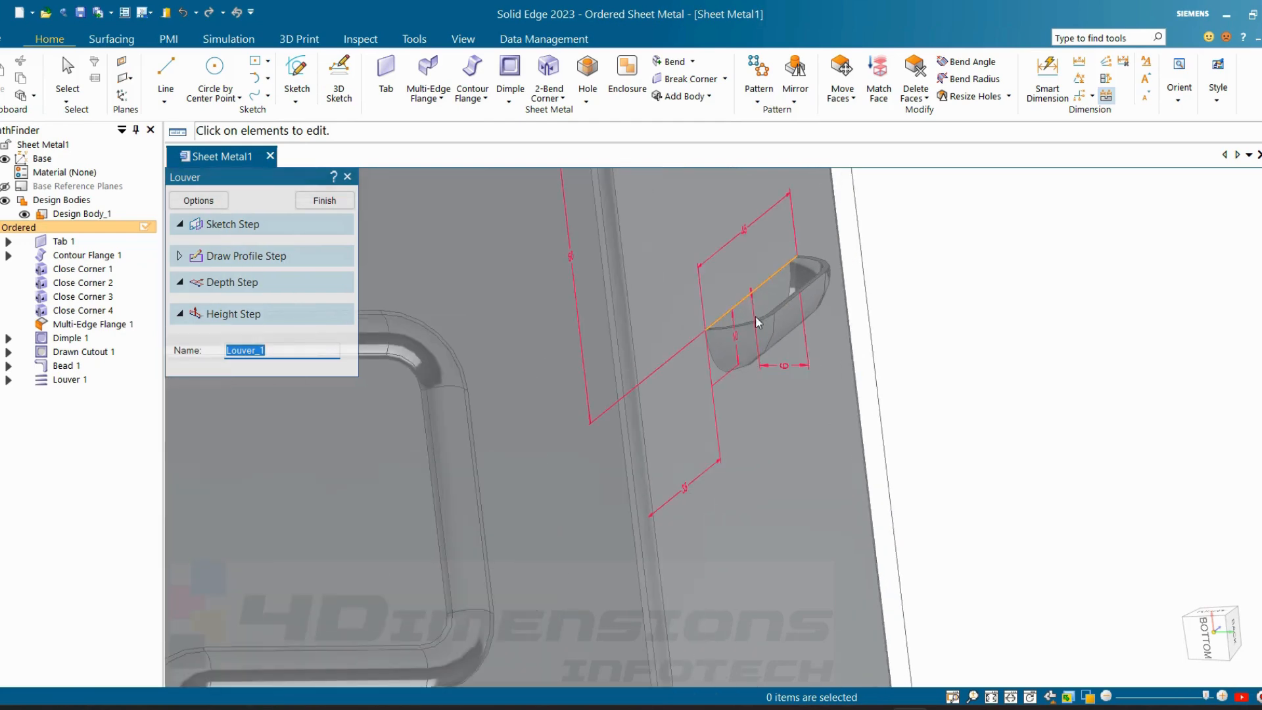
- Reopen the louver's depth definition and flip it to the upper side of the profile line, keeping the 10 mm depth
scroll(775, 335, down, 3)
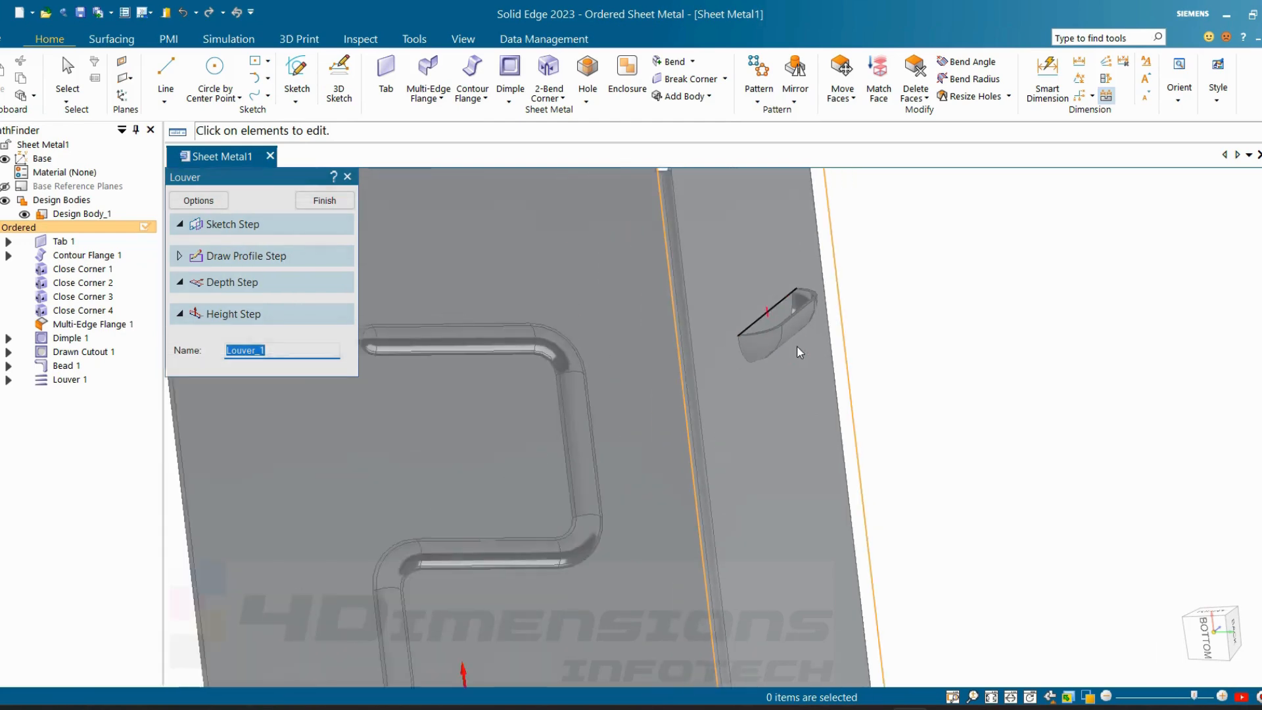
scroll(767, 318, up, 3)
scroll(779, 355, down, 3)
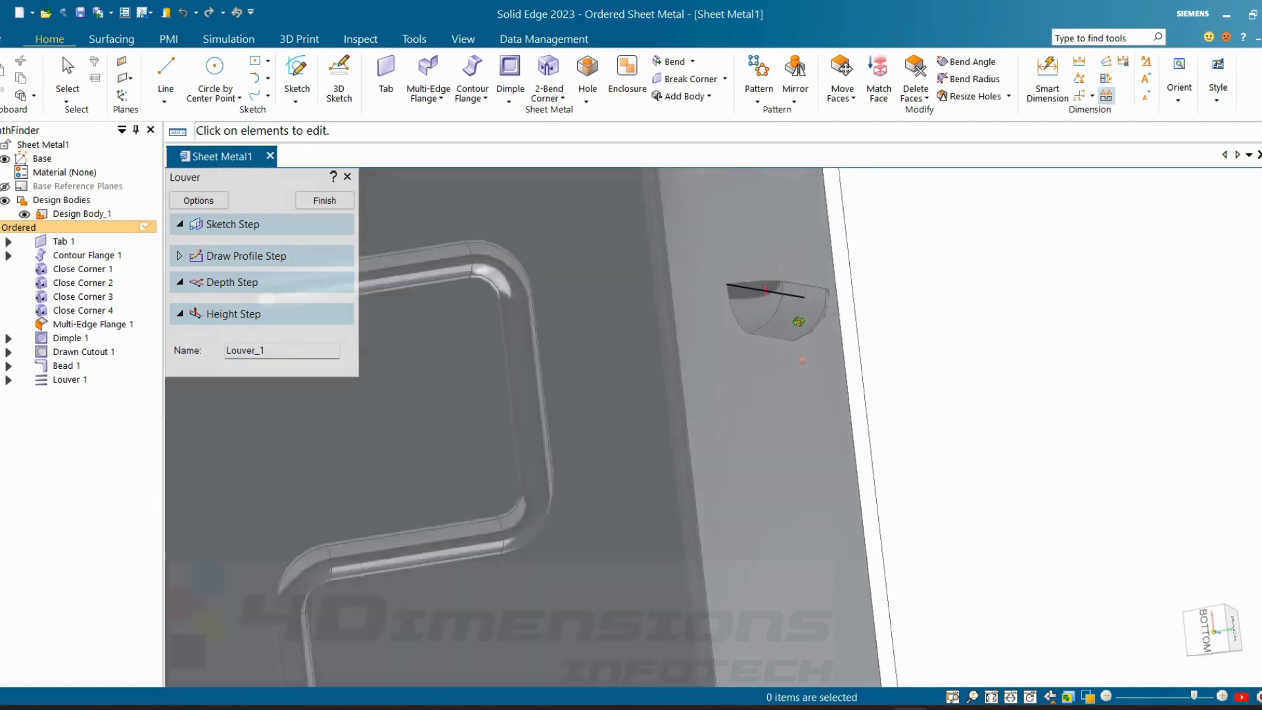
scroll(768, 342, up, 3)
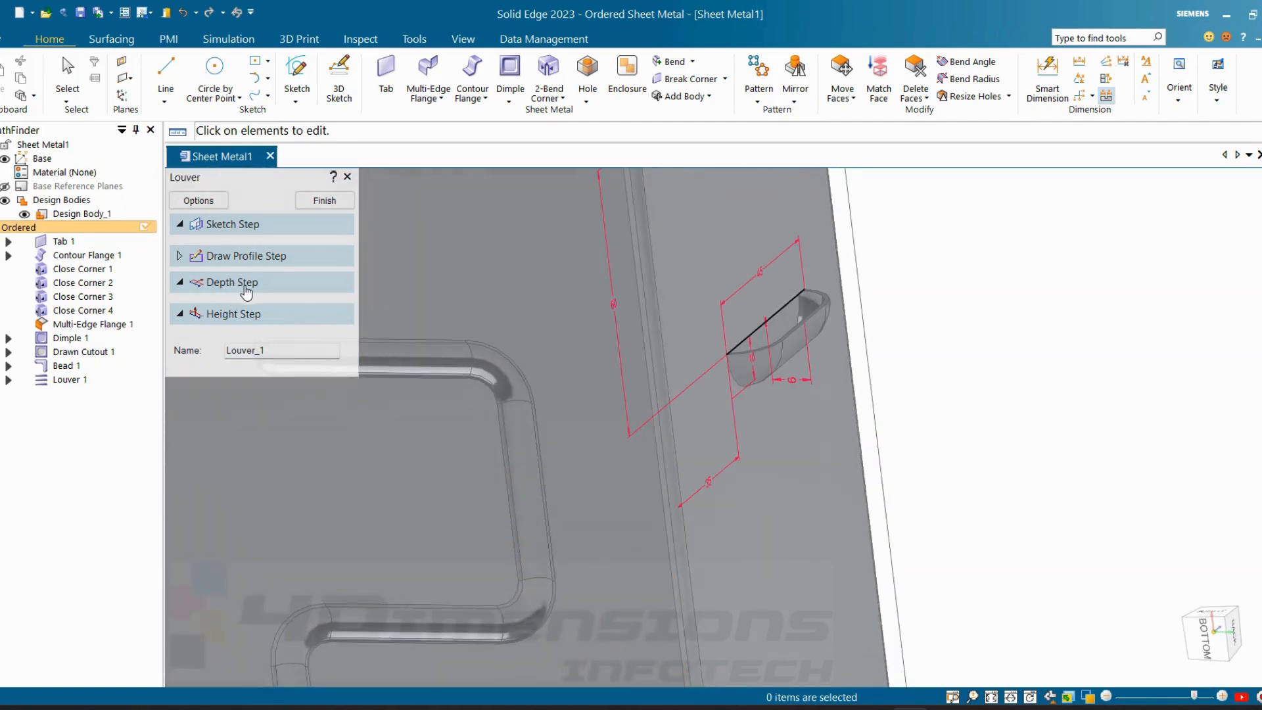
click(230, 284)
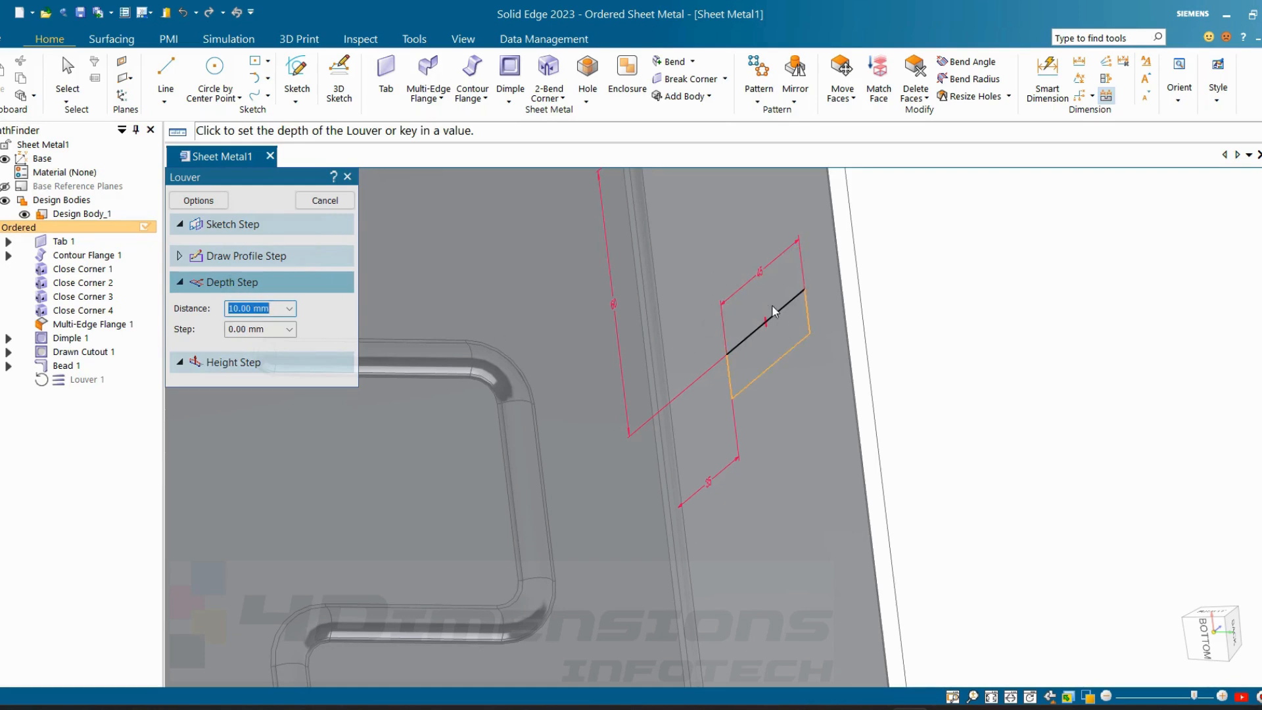
click(744, 264)
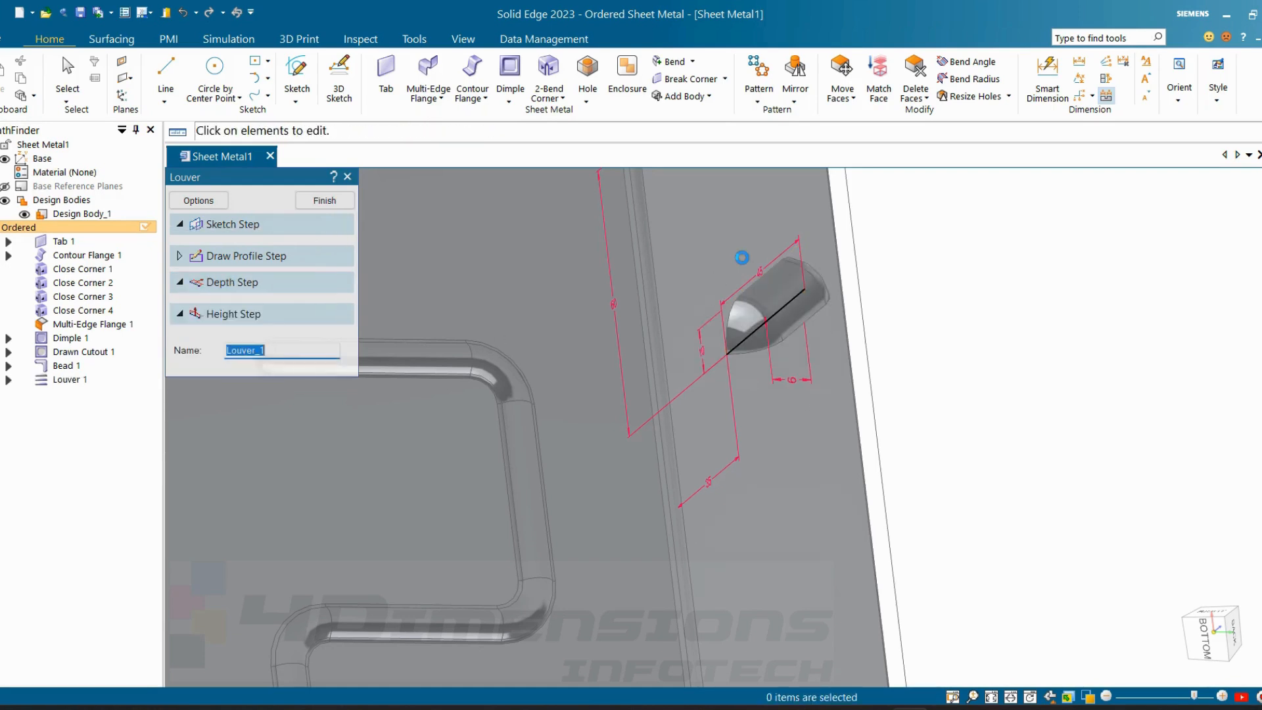
middle_drag(746, 270, 884, 395)
scroll(634, 299, up, 5)
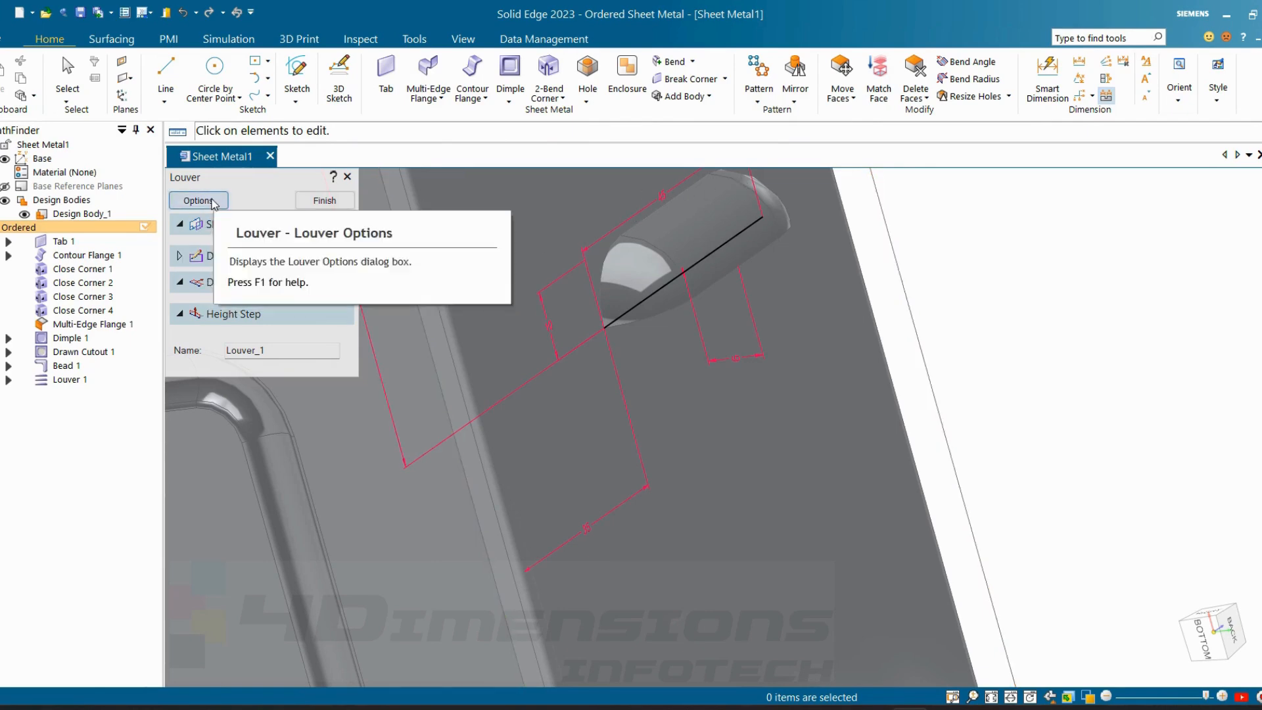
- Include rounding with a die radius of 2 in the louver options and finish the louver
click(214, 201)
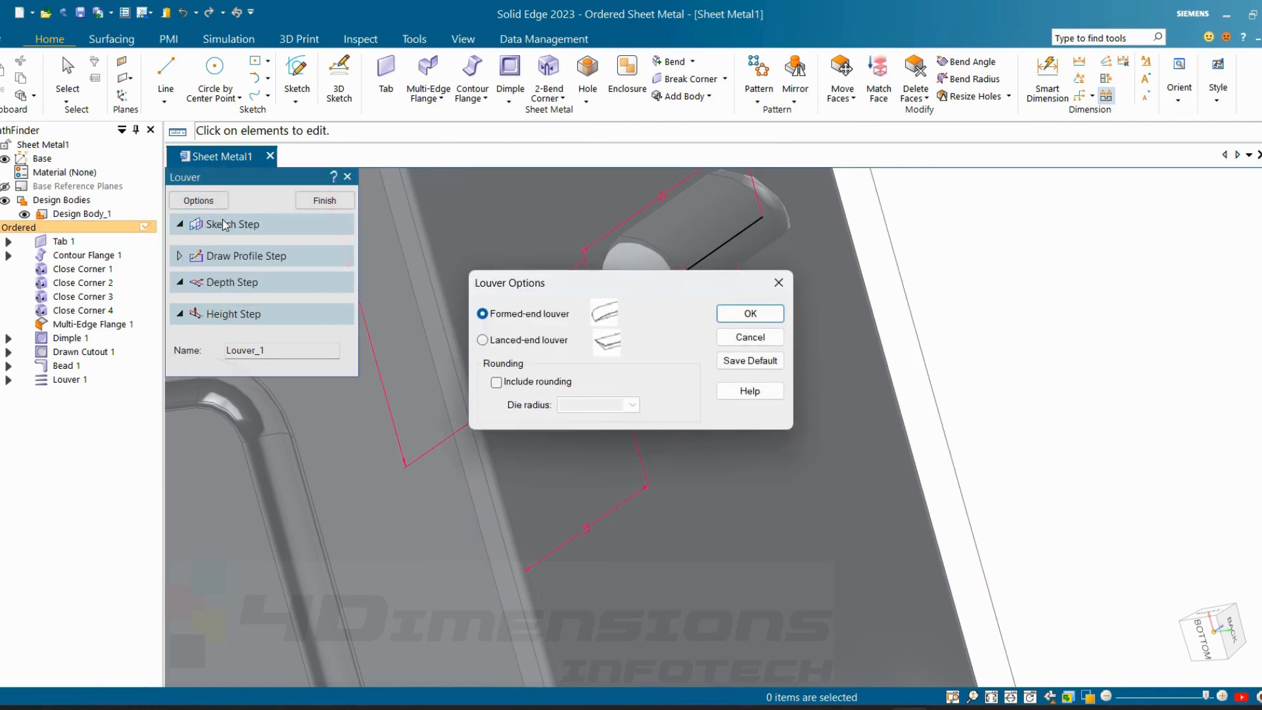
click(497, 382)
drag(617, 405, 514, 423)
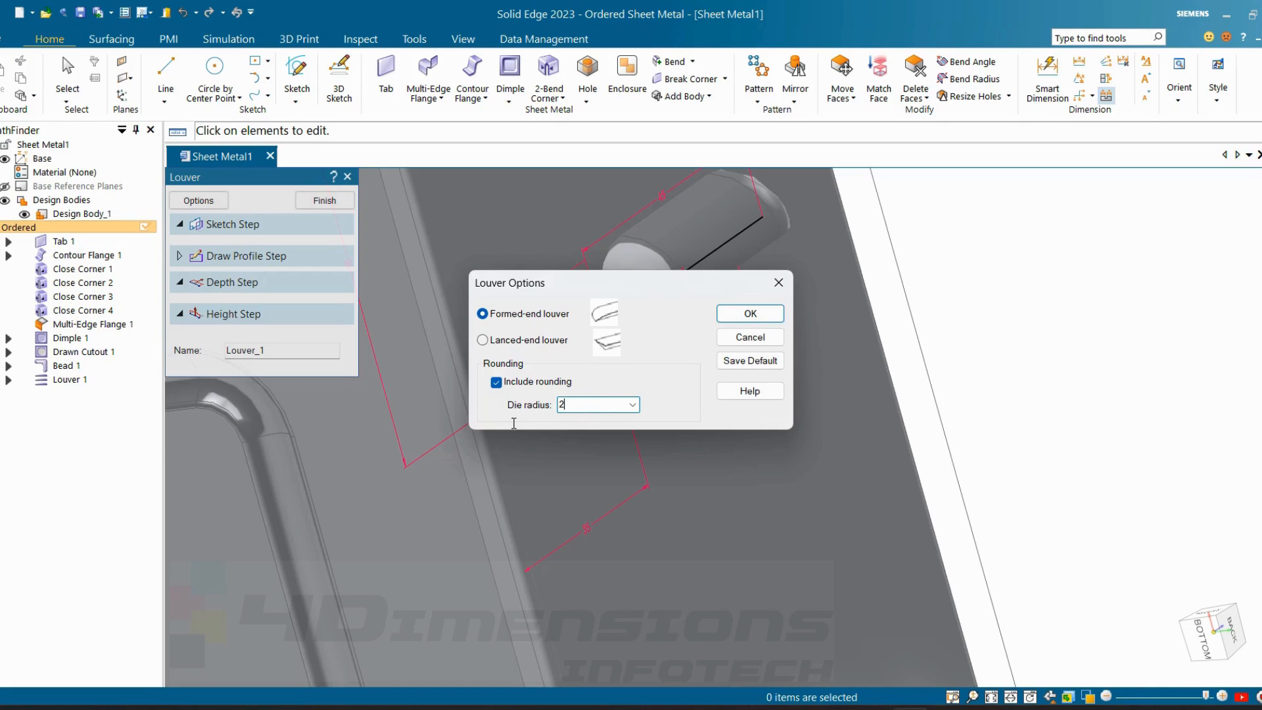
key(Return)
scroll(634, 292, down, 3)
middle_drag(635, 292, 622, 215)
scroll(642, 287, up, 4)
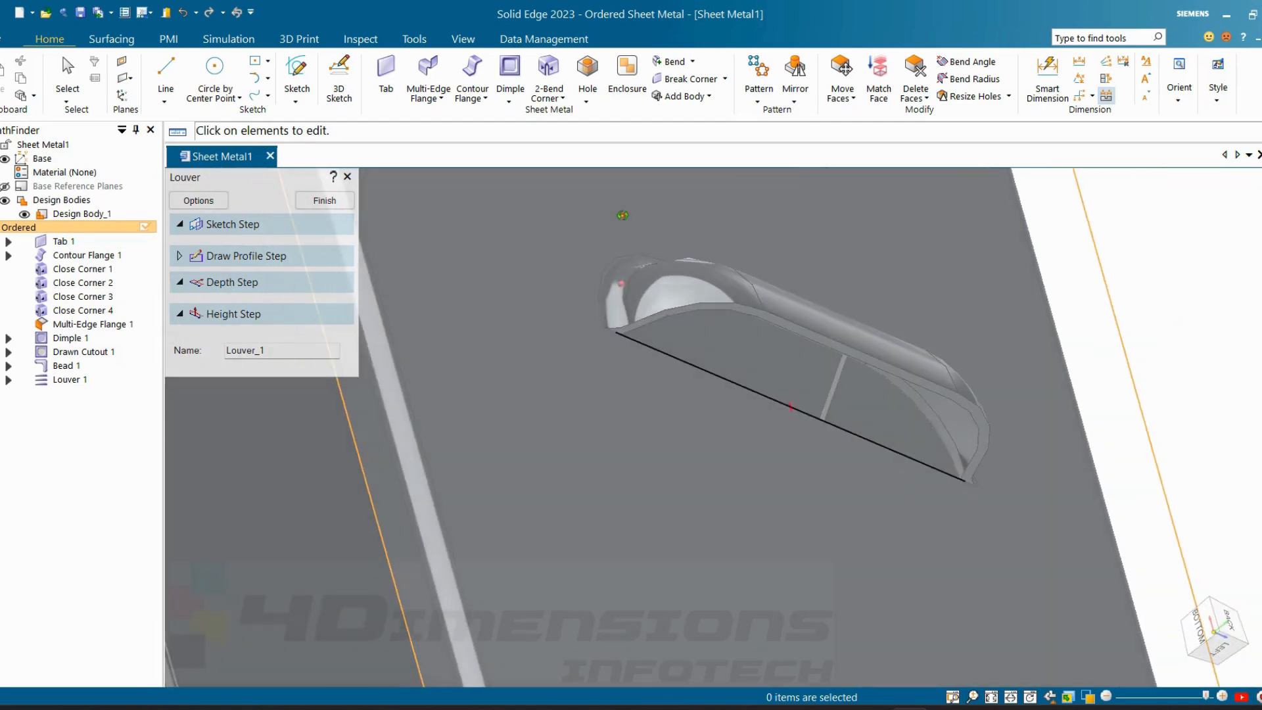
click(326, 202)
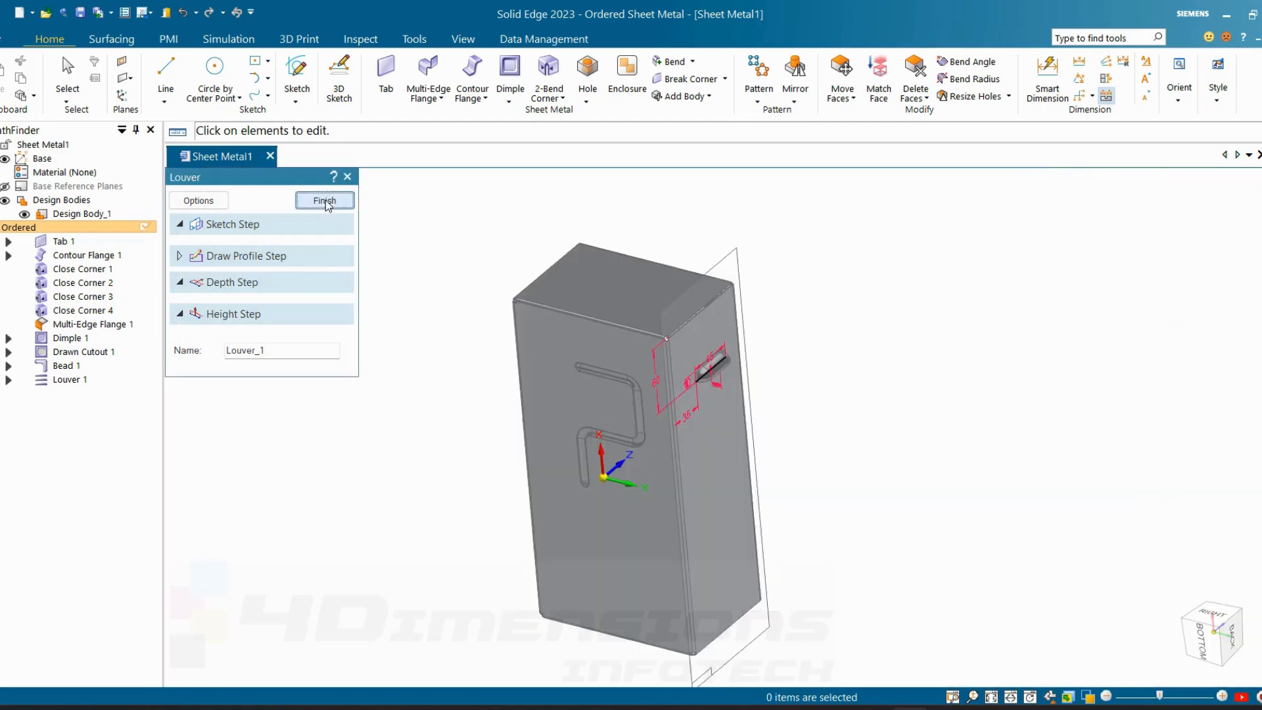
click(326, 203)
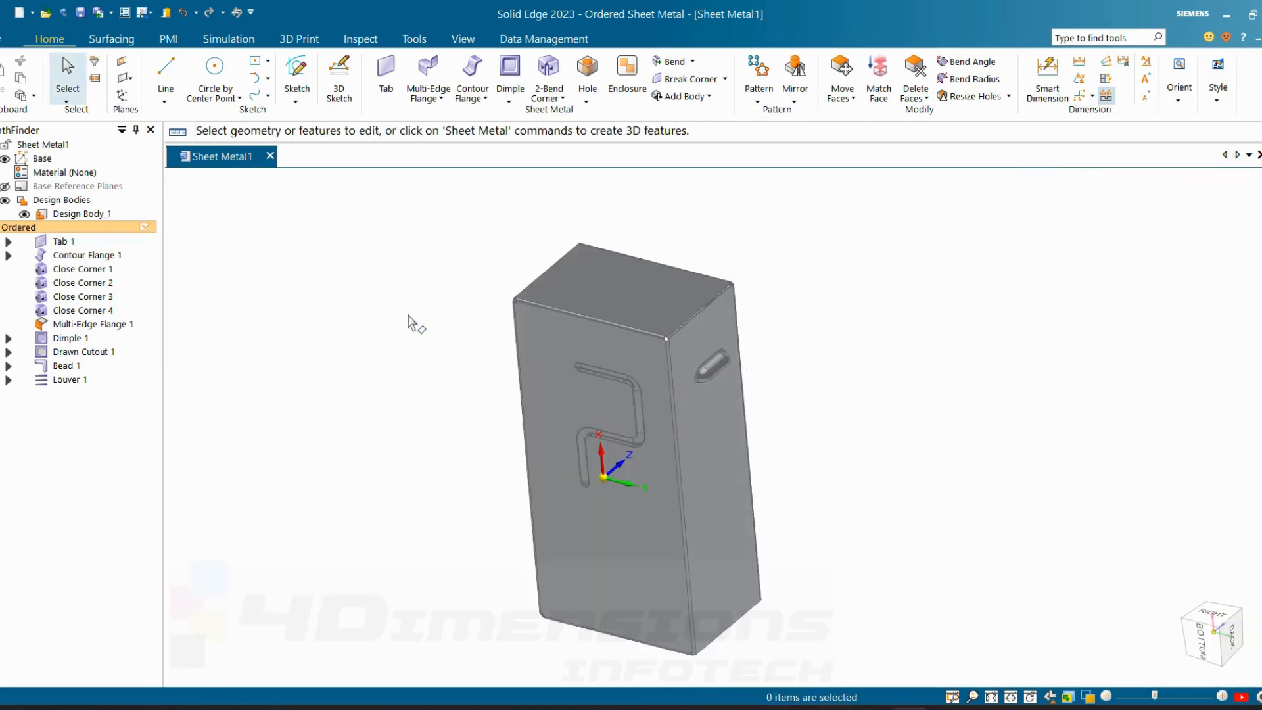
- Examine the rounded louver on the side face of the enclosure from several angles
mouse_move(723, 524)
middle_down()
mouse_move(671, 313)
mouse_move(830, 254)
middle_up()
scroll(720, 358, up, 4)
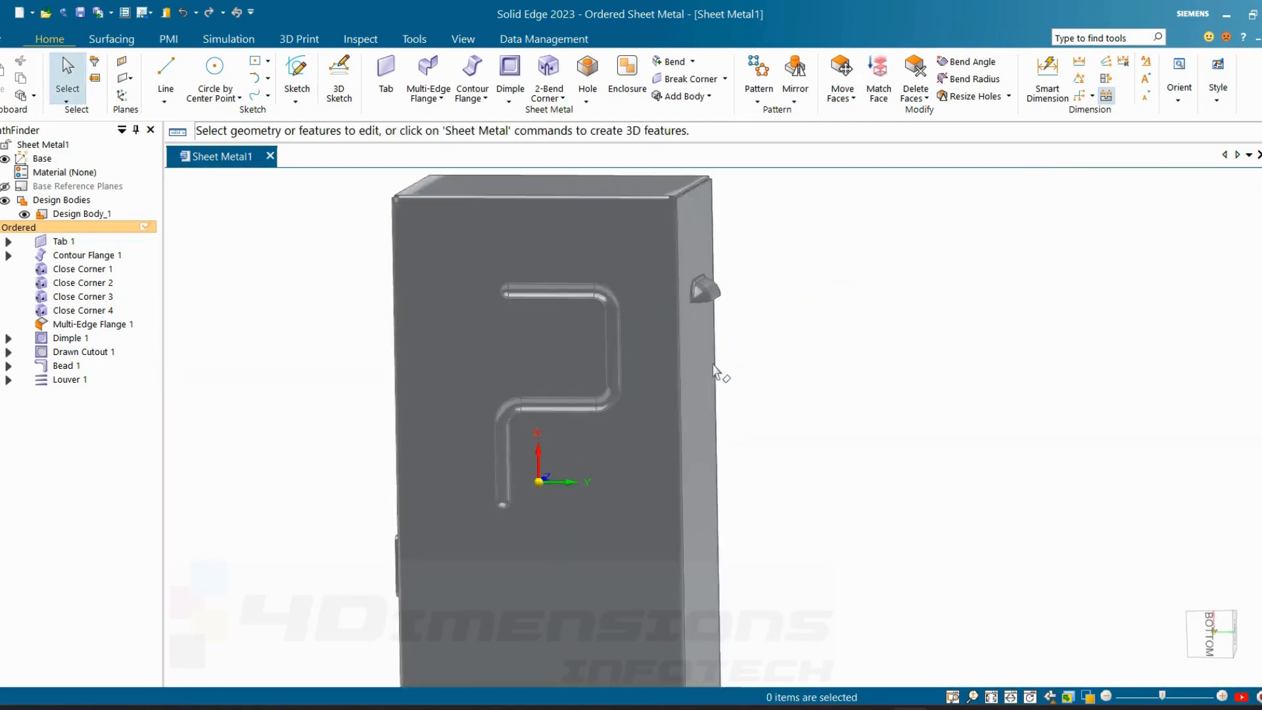
mouse_move(699, 342)
middle_down()
mouse_move(684, 274)
mouse_move(681, 296)
mouse_move(749, 318)
mouse_move(713, 296)
mouse_move(704, 324)
middle_up()
scroll(752, 319, down, 5)
scroll(749, 299, up, 4)
scroll(693, 262, up, 2)
scroll(736, 381, down, 4)
middle_drag(736, 381, 727, 345)
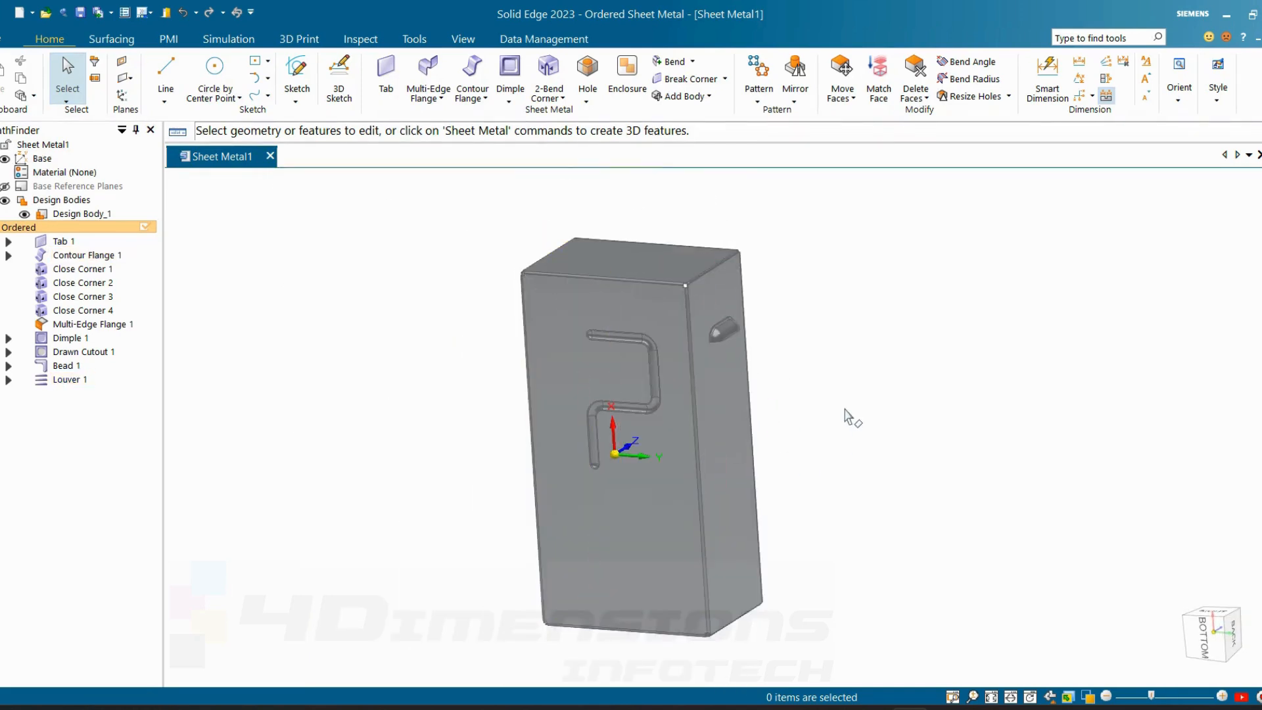
- Start a pattern of the louver feature with its profile sketched on the side face that carries the louver
click(760, 105)
click(785, 116)
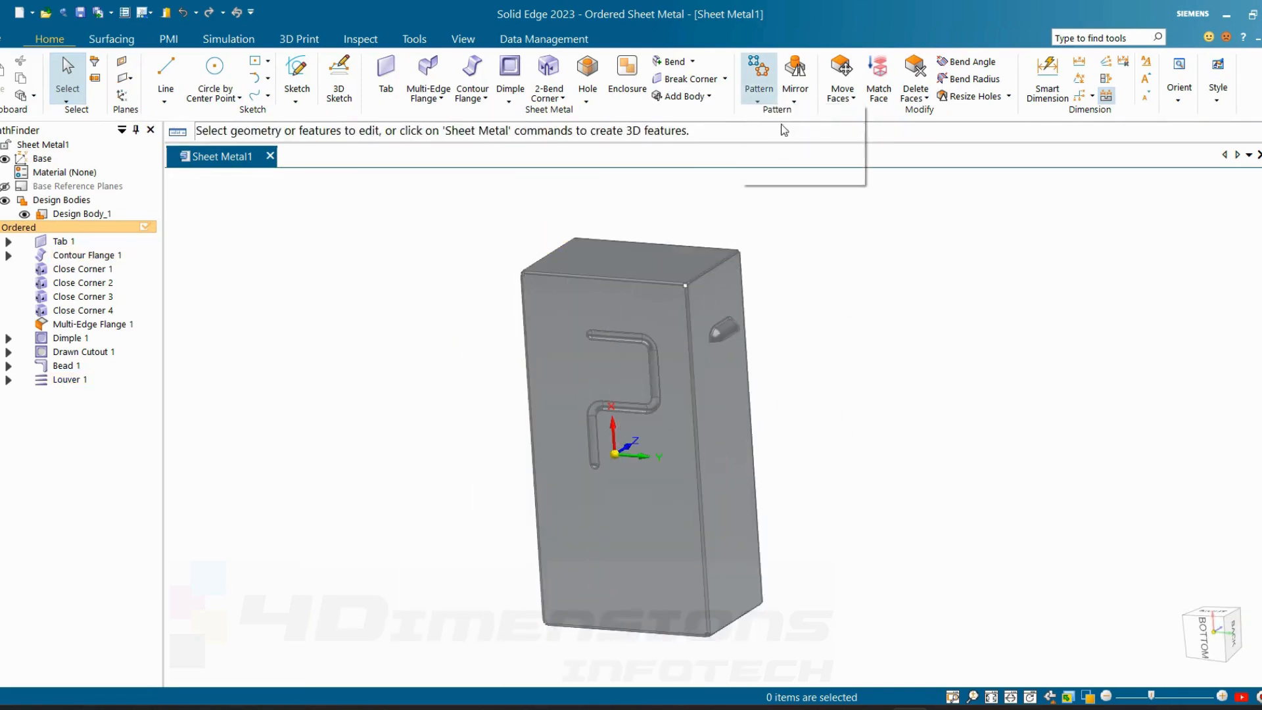
click(729, 336)
click(326, 224)
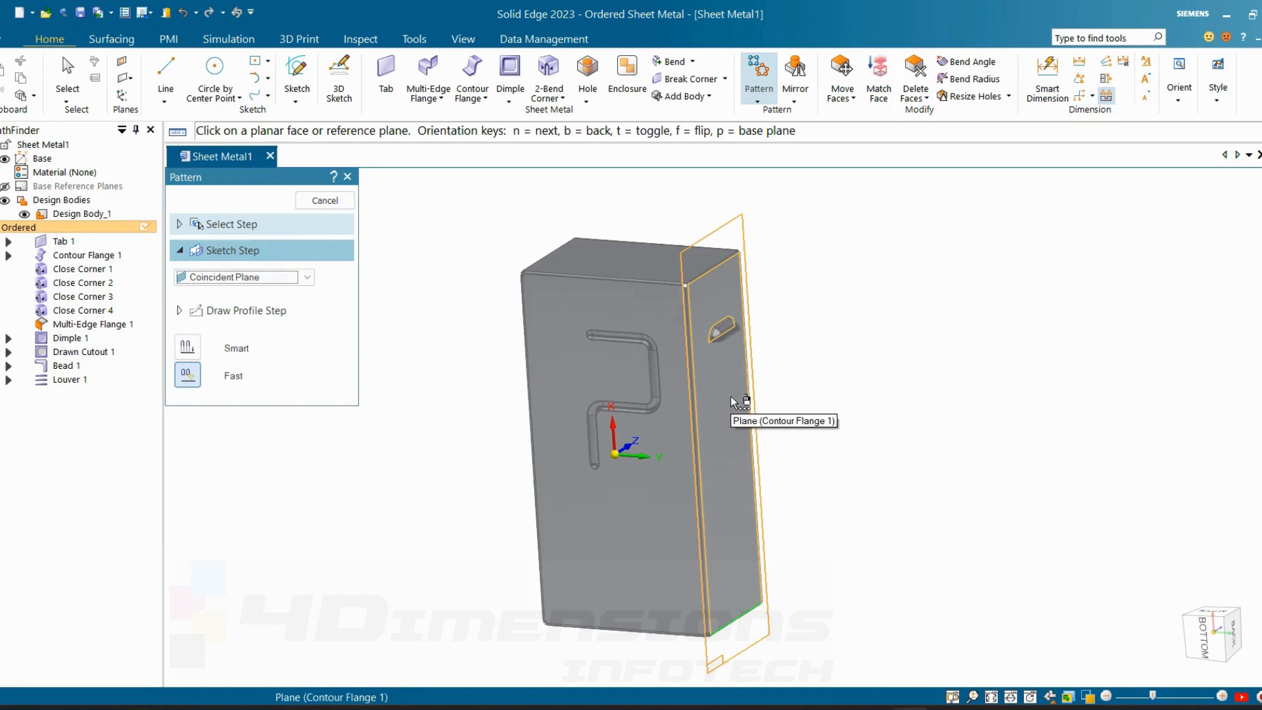
click(733, 403)
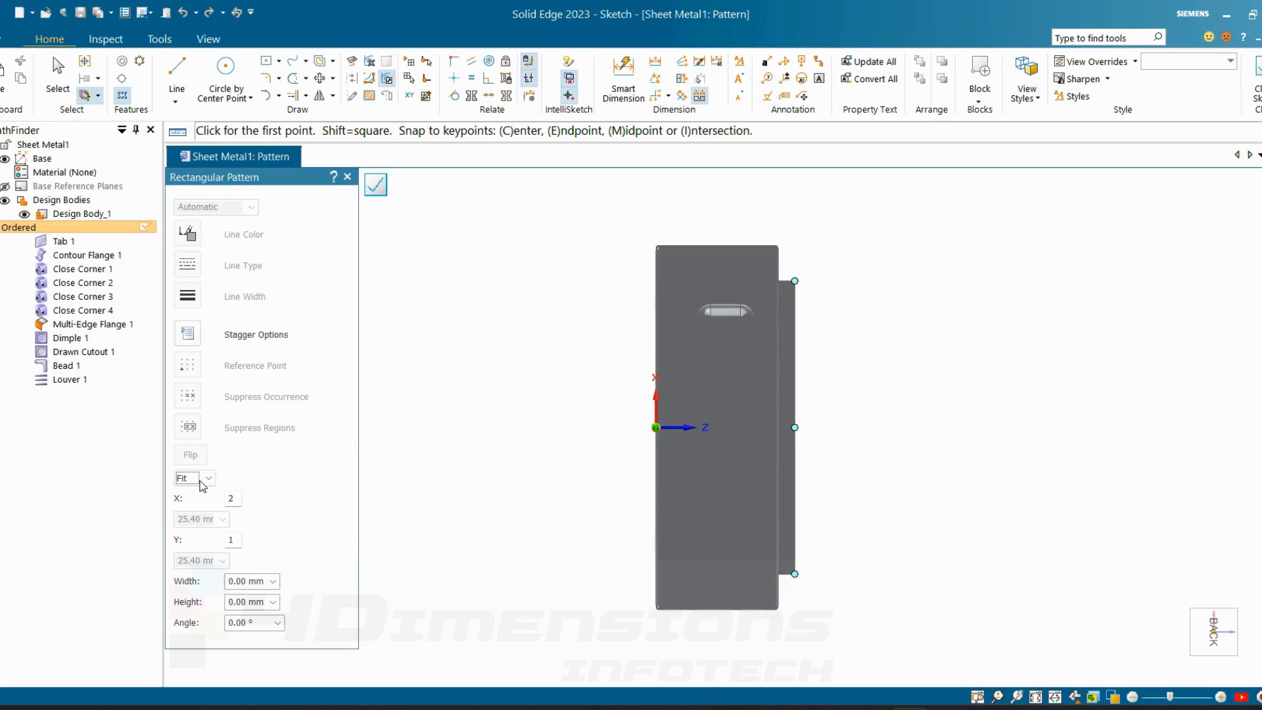
- Set the rectangular pattern to Fixed spacing, start it at the midpoint of the louver's straight edge, and set the X spacing to 30 mm
click(201, 482)
click(185, 515)
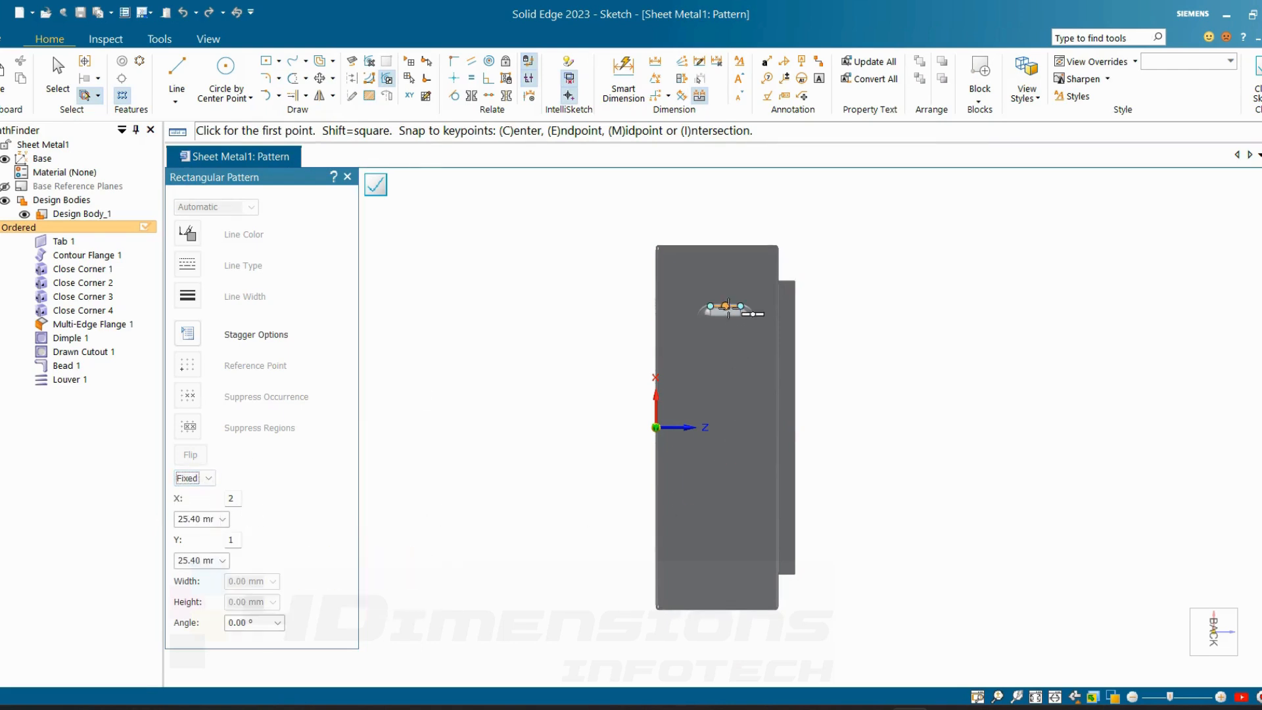
click(726, 306)
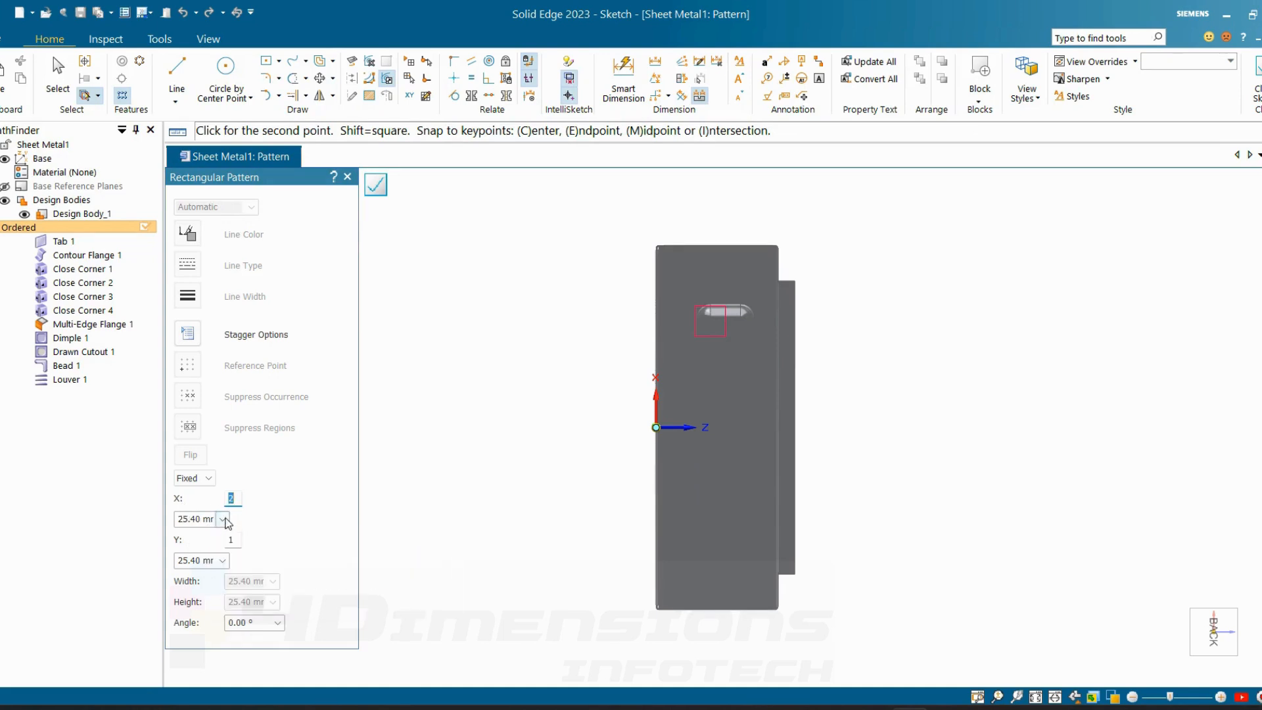
click(223, 519)
click(291, 537)
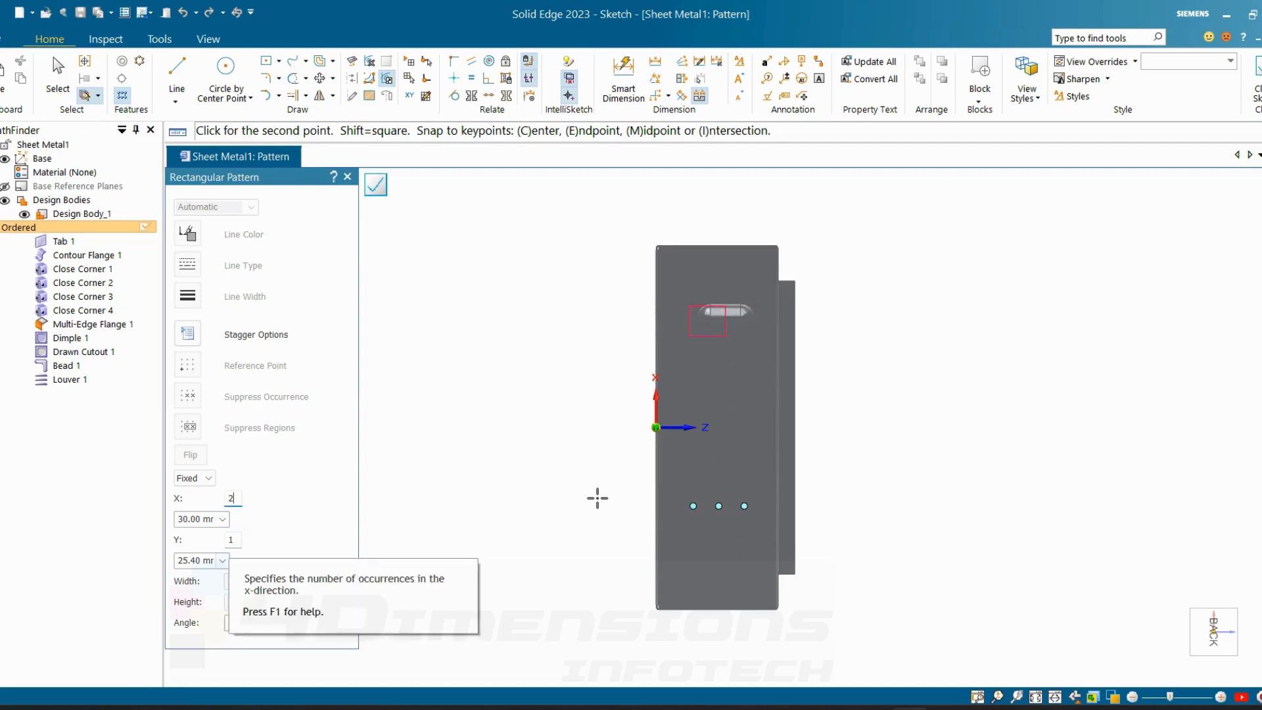
- Set the pattern's Y direction to 3 occurrences with a spacing of 70 mm
click(215, 562)
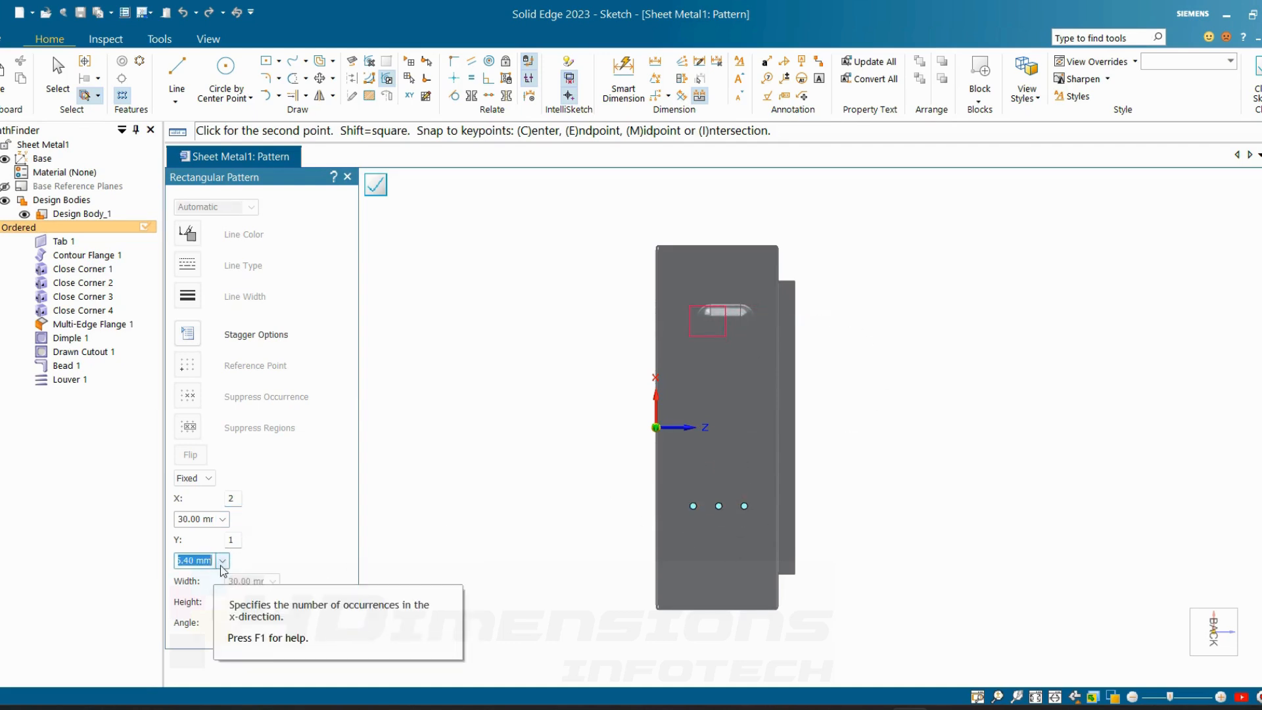
text(30)
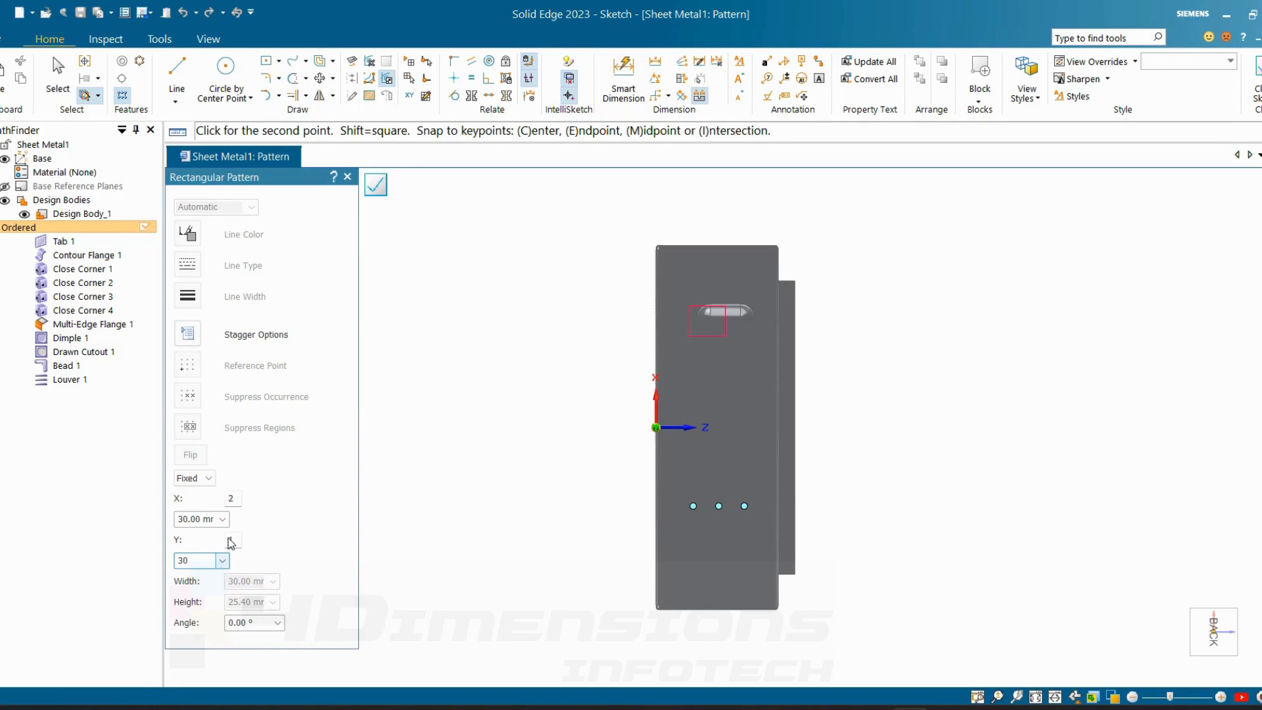
click(234, 539)
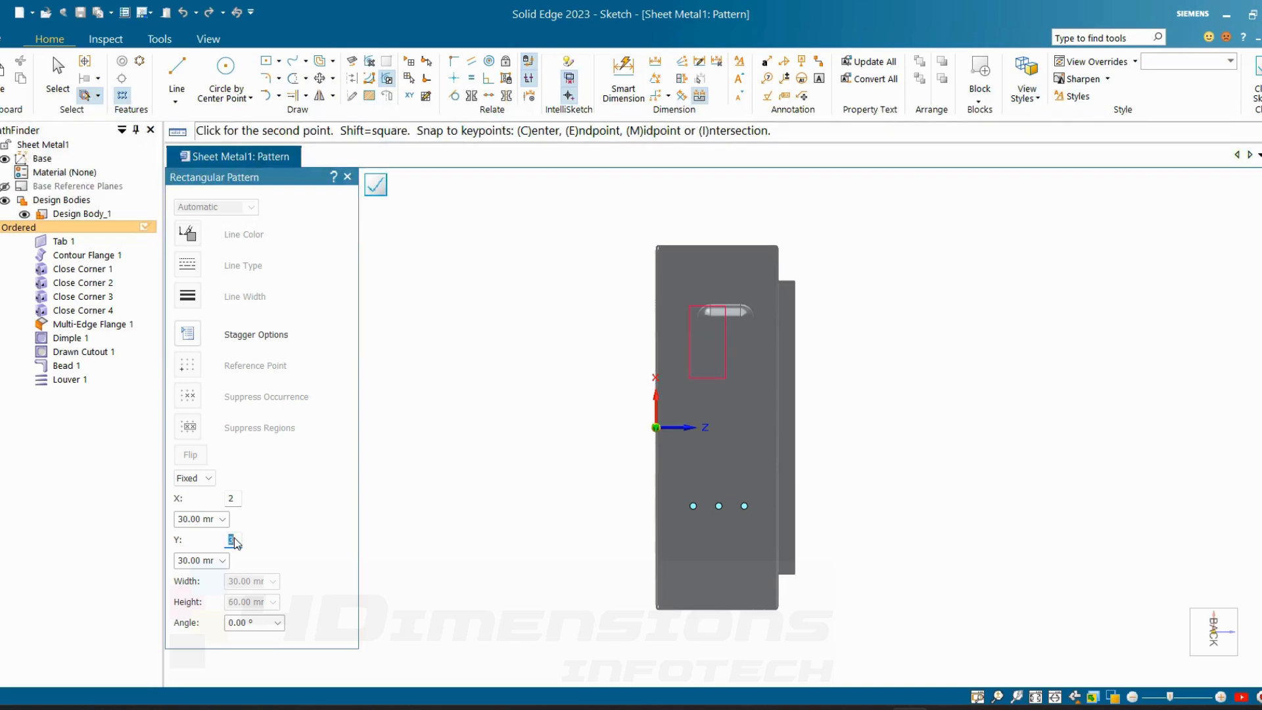
text(3)
click(206, 560)
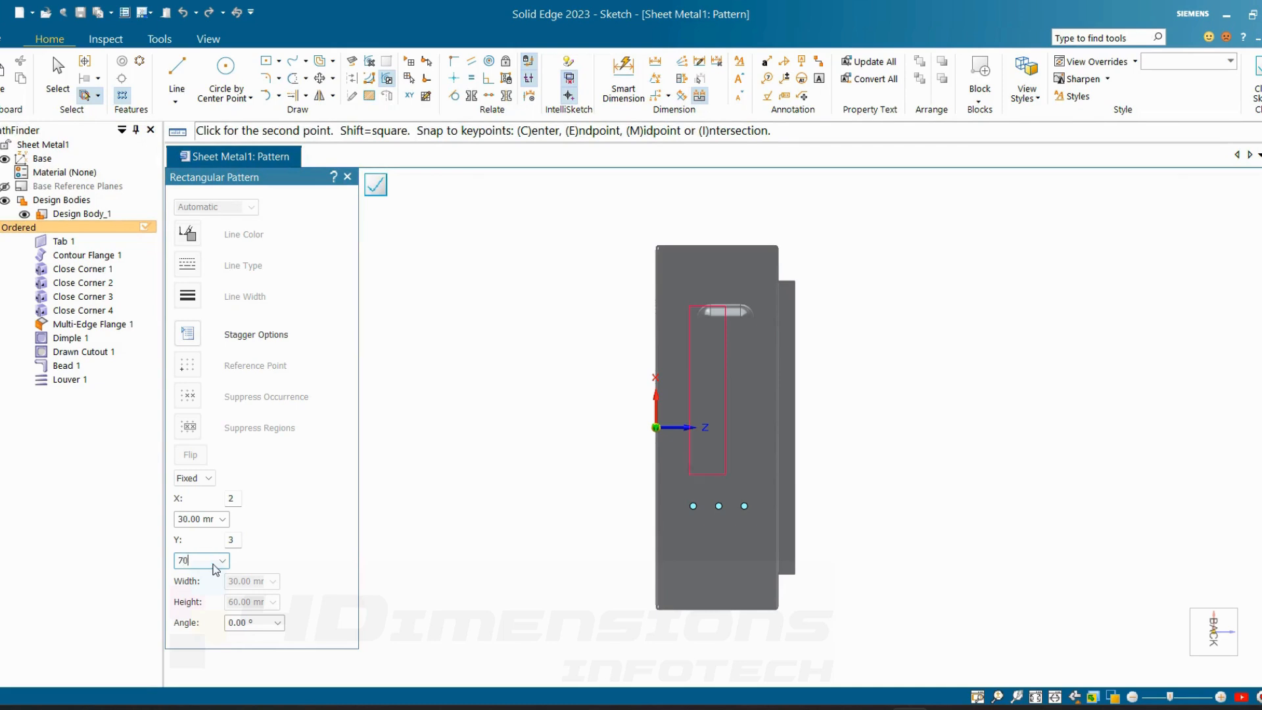
text(70)
key(Tab)
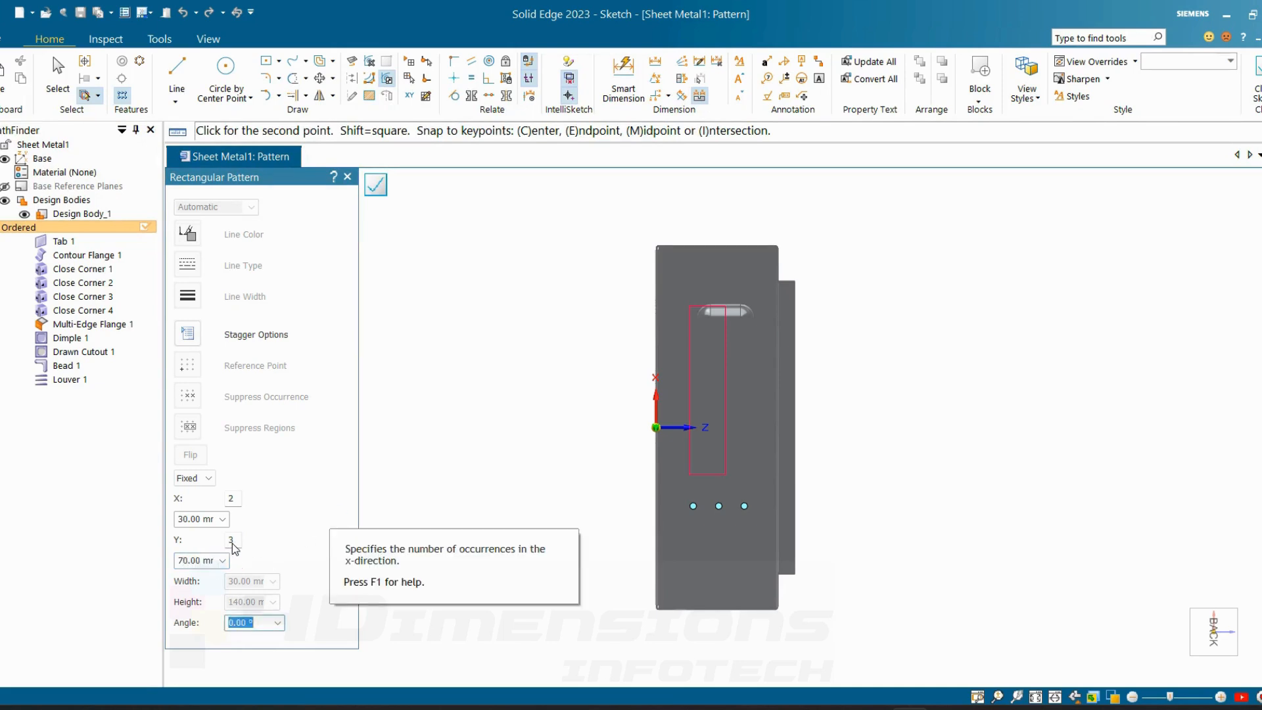
- Place the louver pattern with 4 occurrences in Y and 1 in X, and finish the feature
click(231, 541)
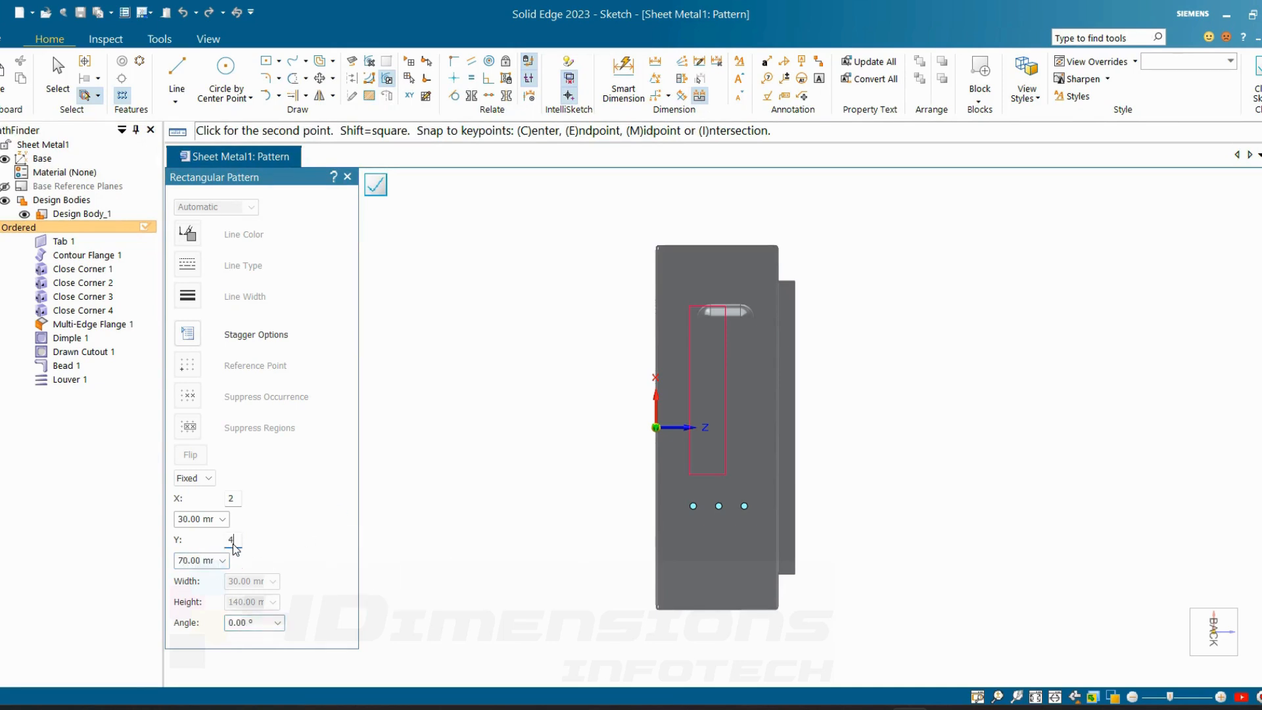
click(1022, 483)
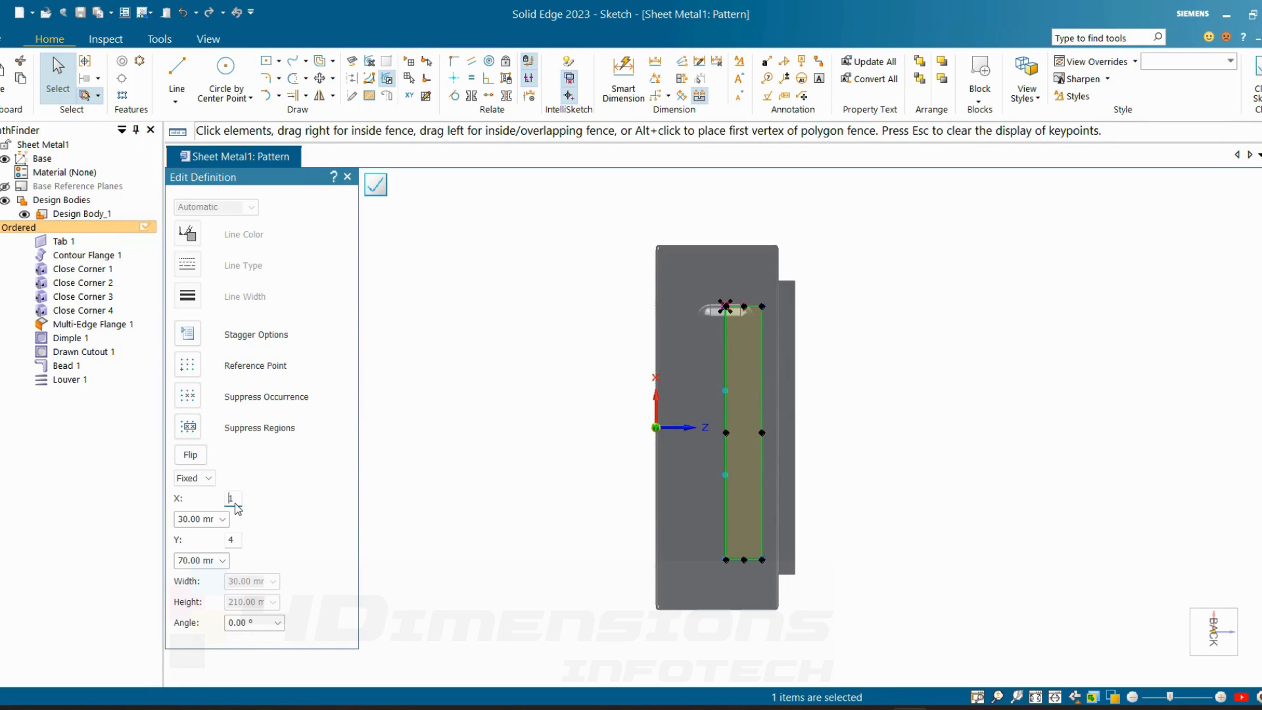
click(375, 184)
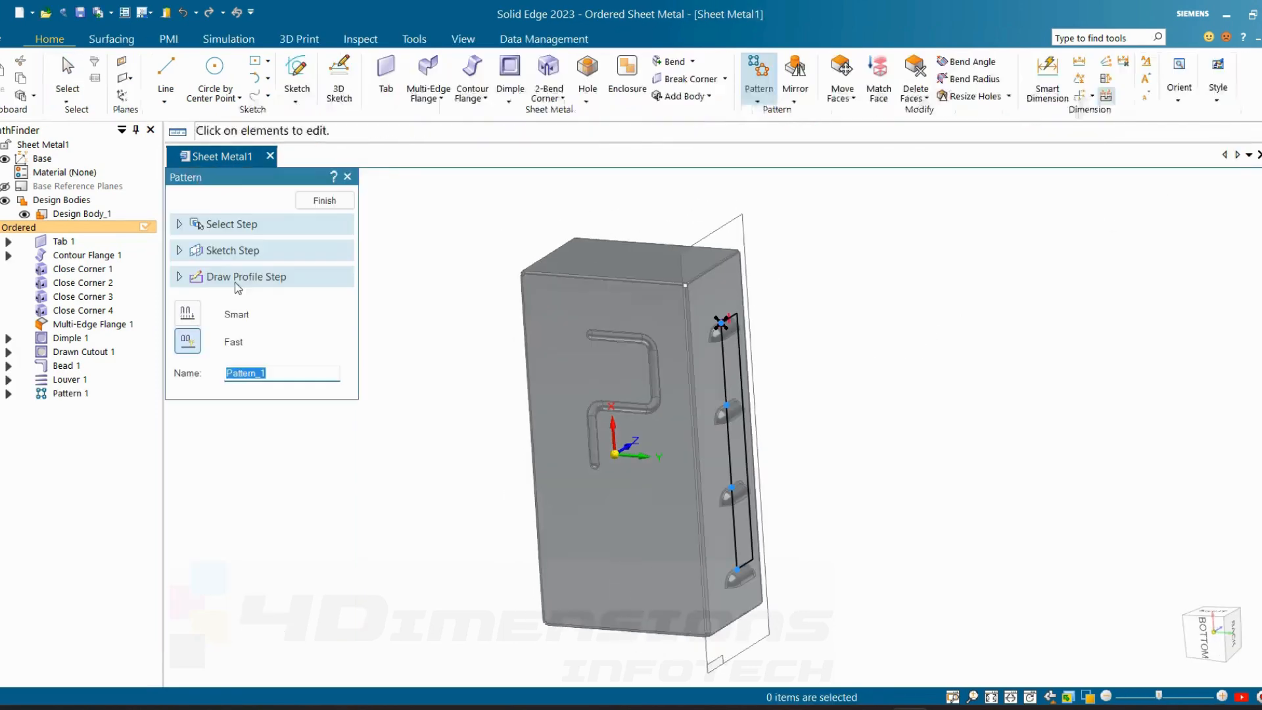
click(325, 200)
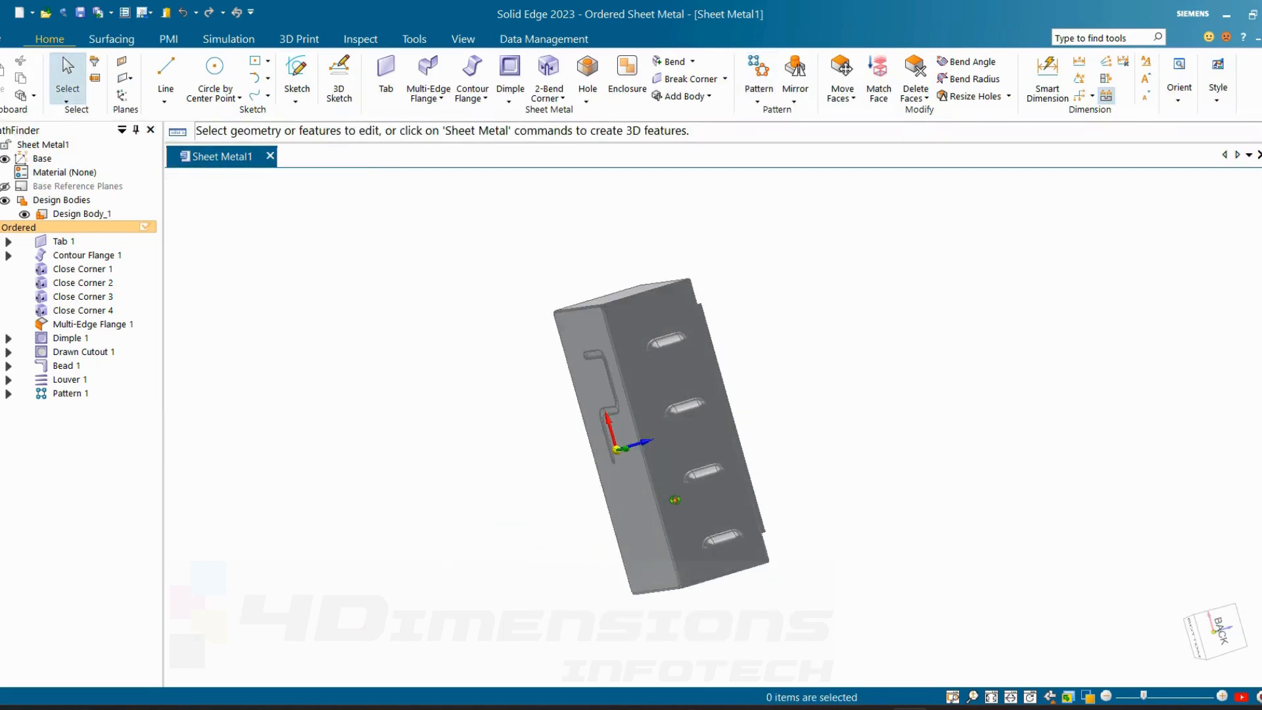
- Edit the louver pattern's profile, setting the Y spacing to 55 mm and the Y count to 5
click(72, 393)
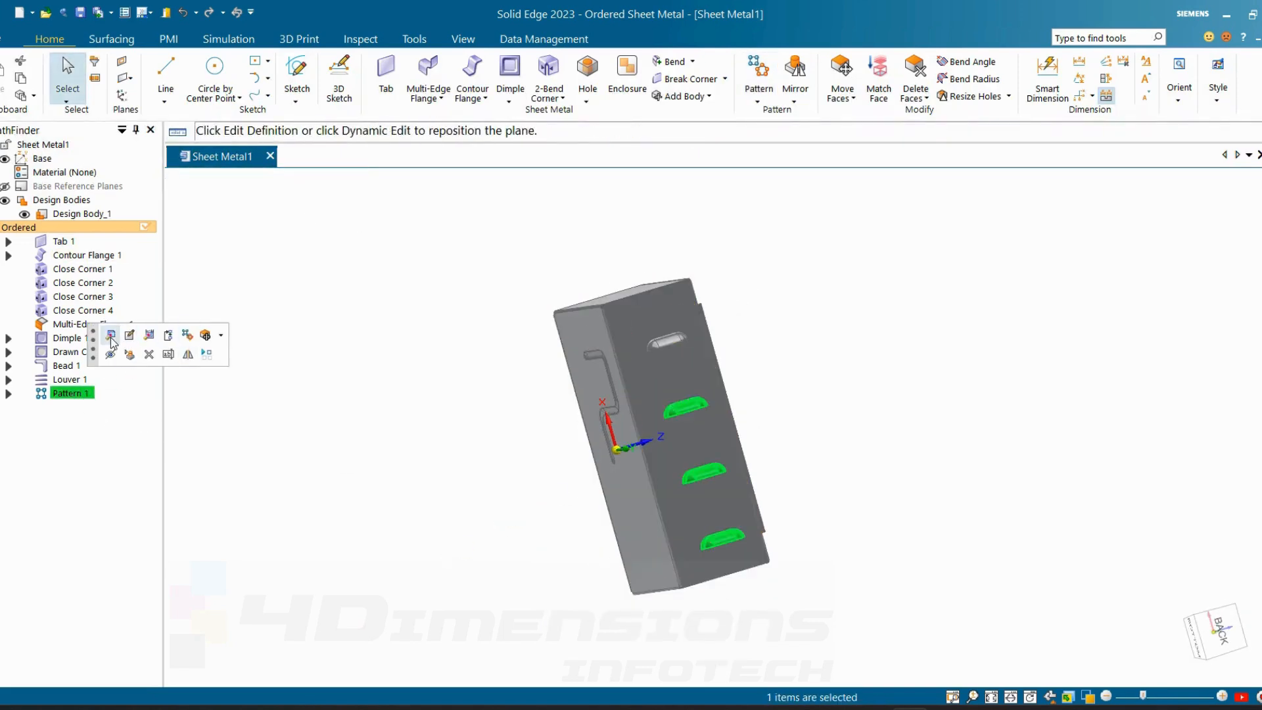
click(111, 336)
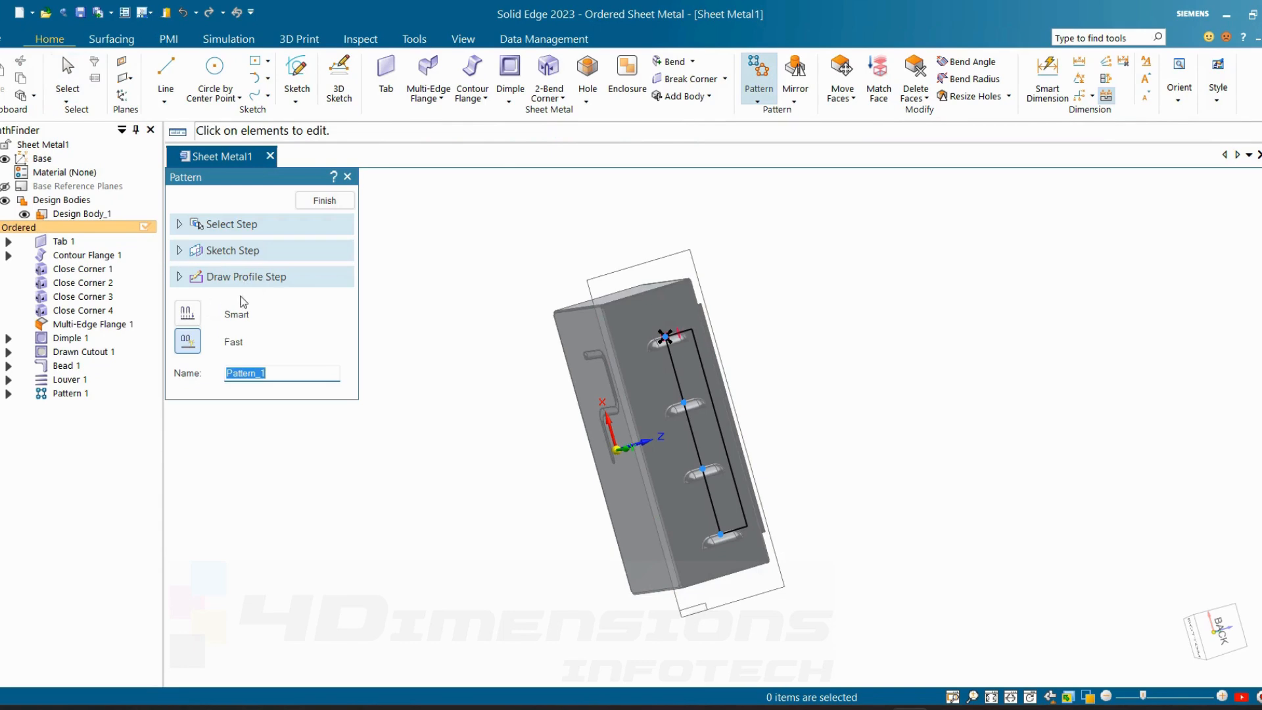
click(243, 281)
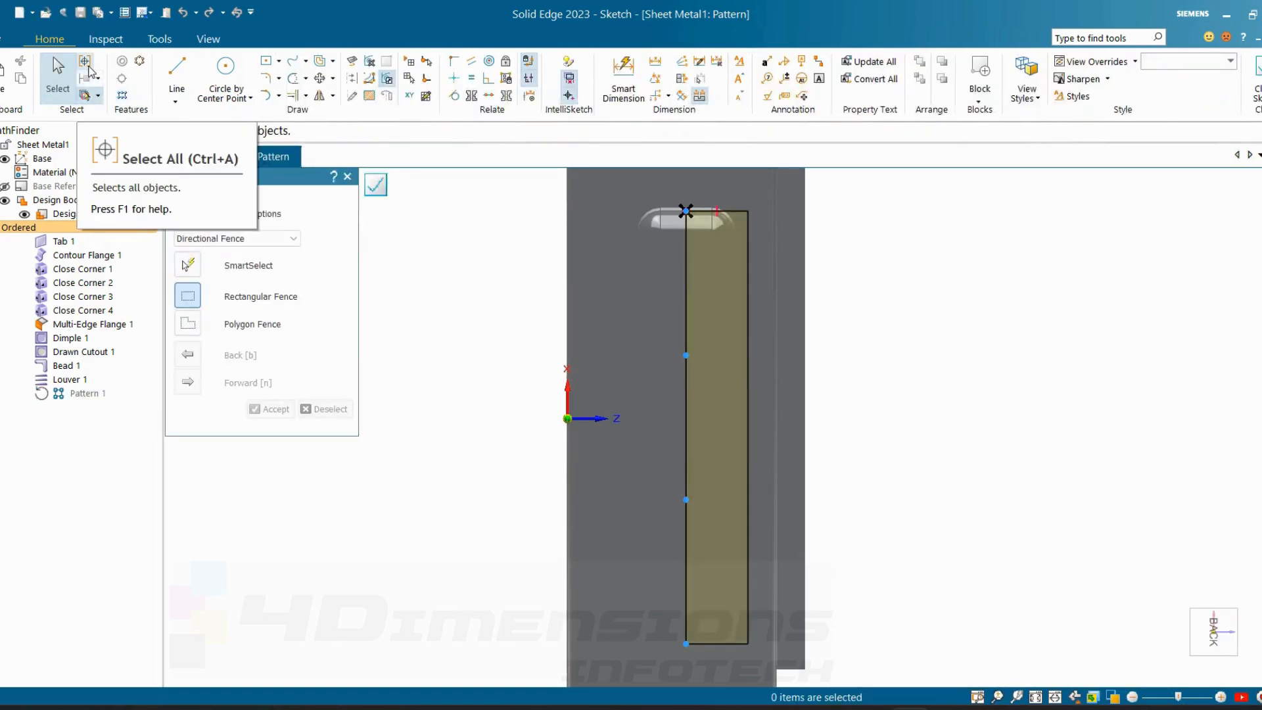
click(89, 67)
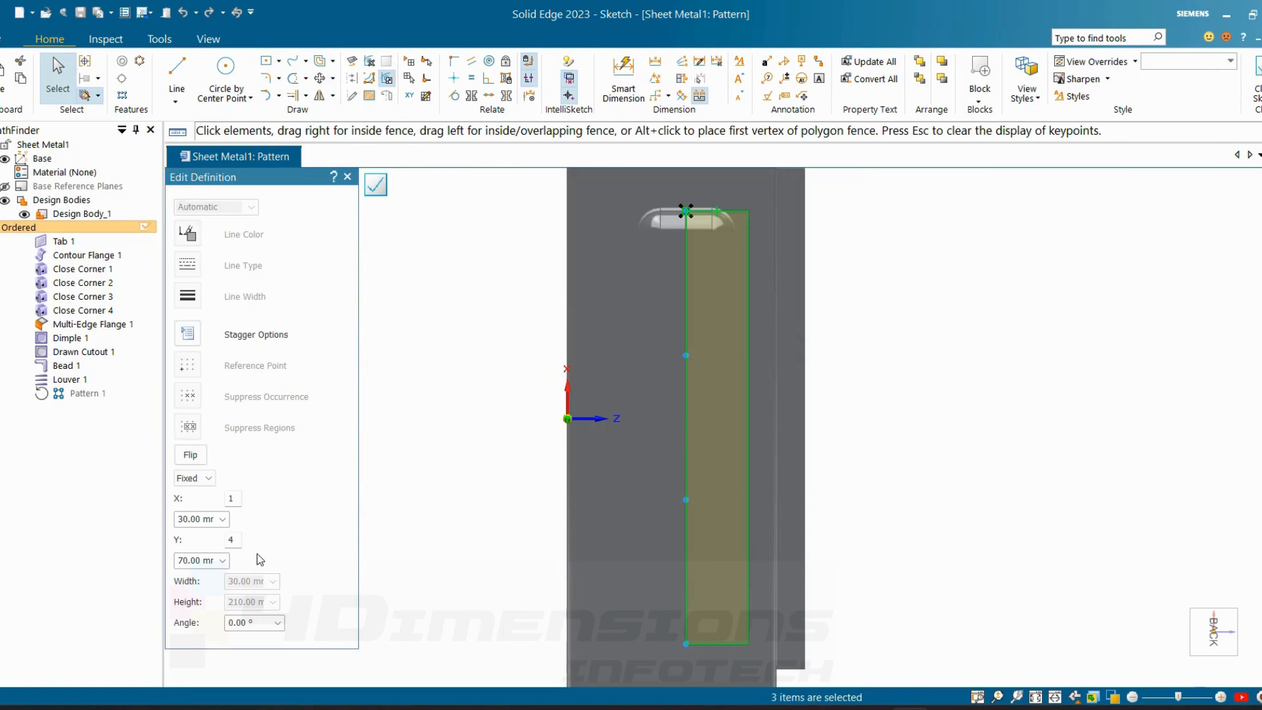
click(207, 562)
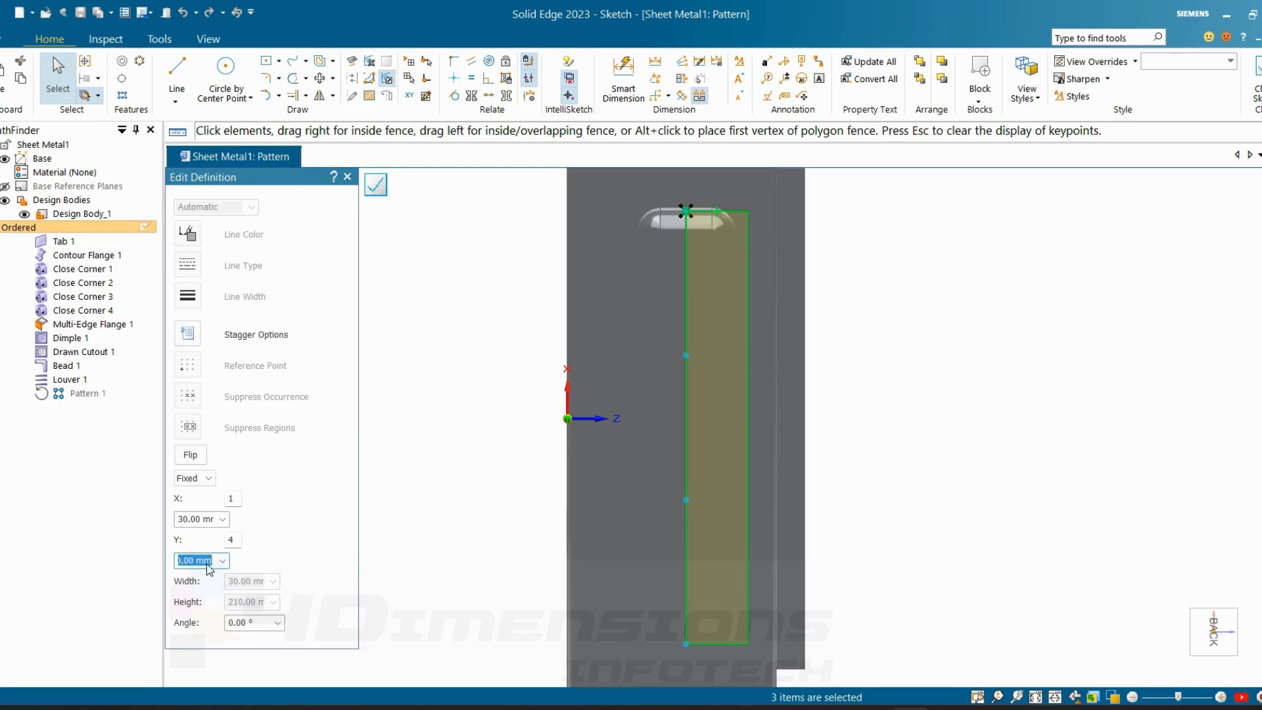
text(55)
key(Tab)
click(232, 540)
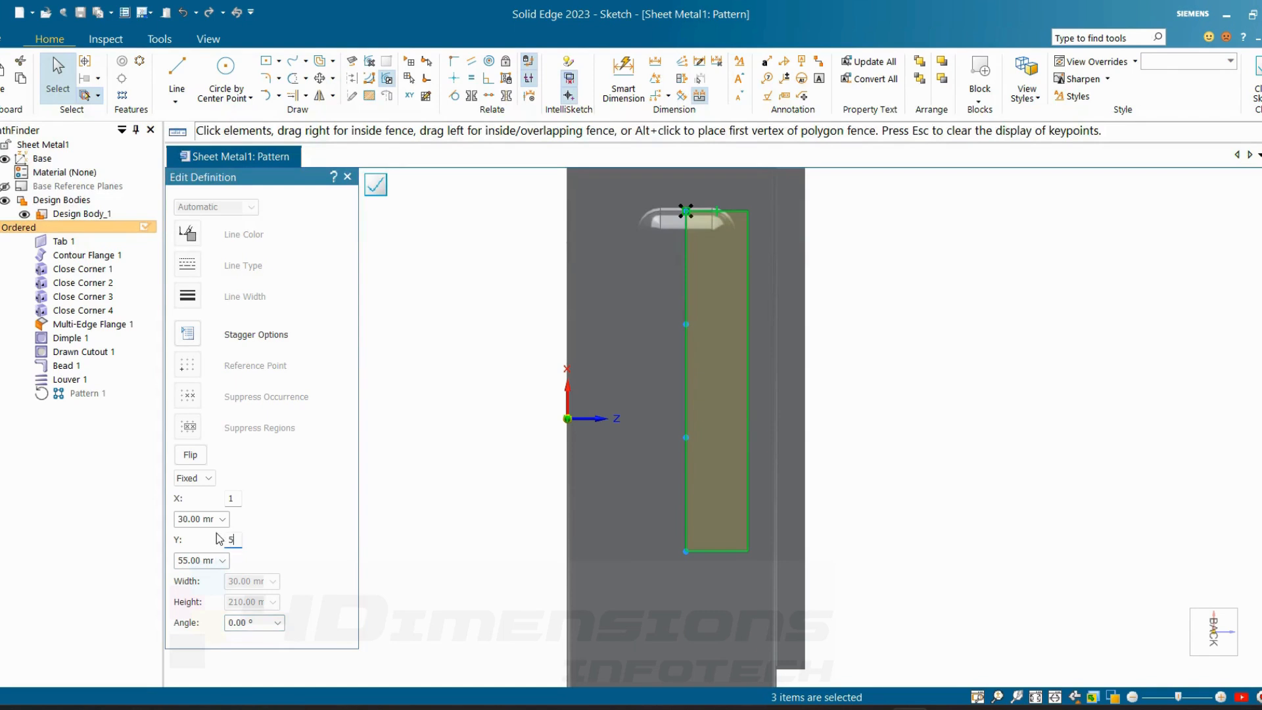
- Set the louver pattern's Y spacing to 50 mm and finish the pattern edit
click(209, 561)
text(50)
key(Tab)
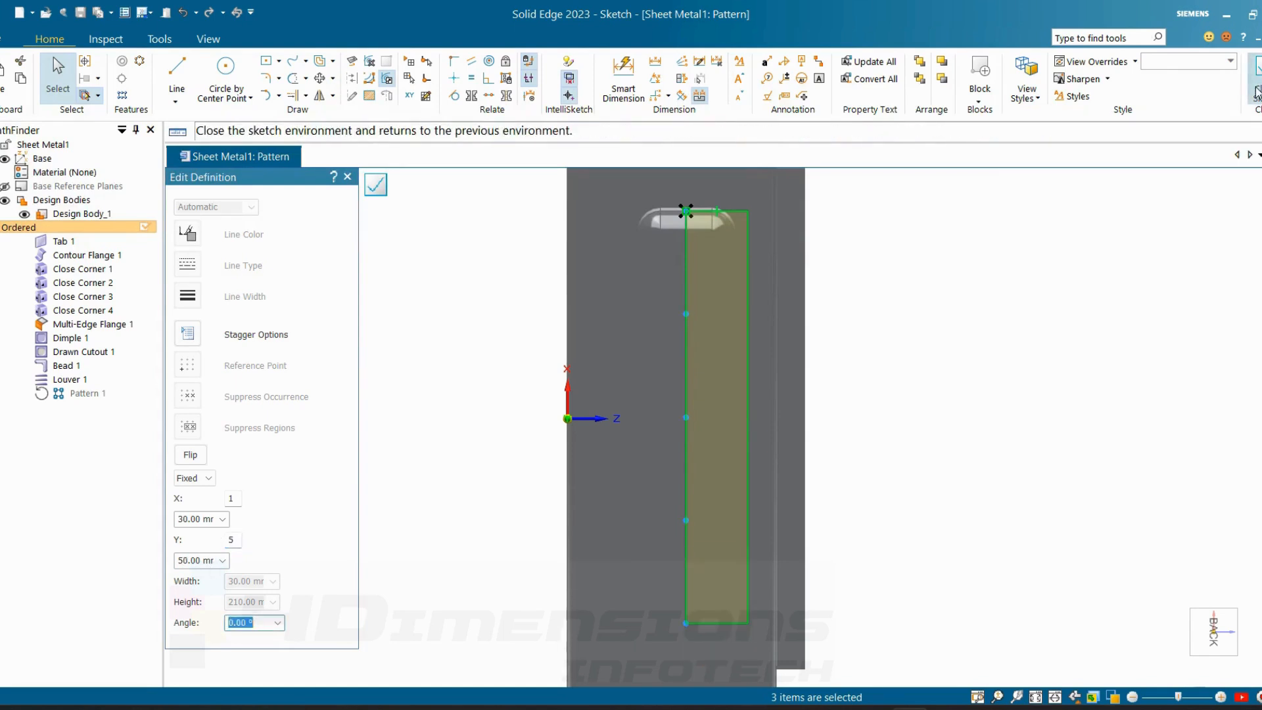
click(1255, 93)
click(326, 201)
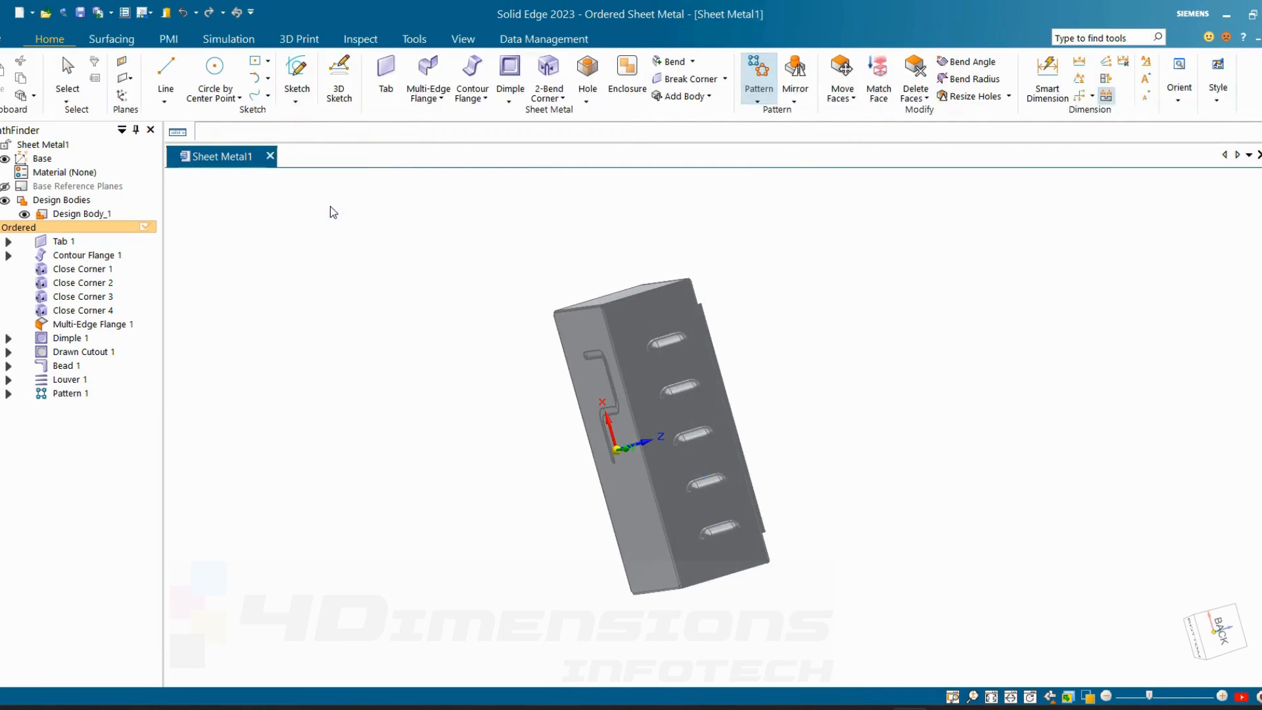
- Paint the whole body of the enclosure with the Silver style using Part Painter
middle_drag(586, 277, 956, 278)
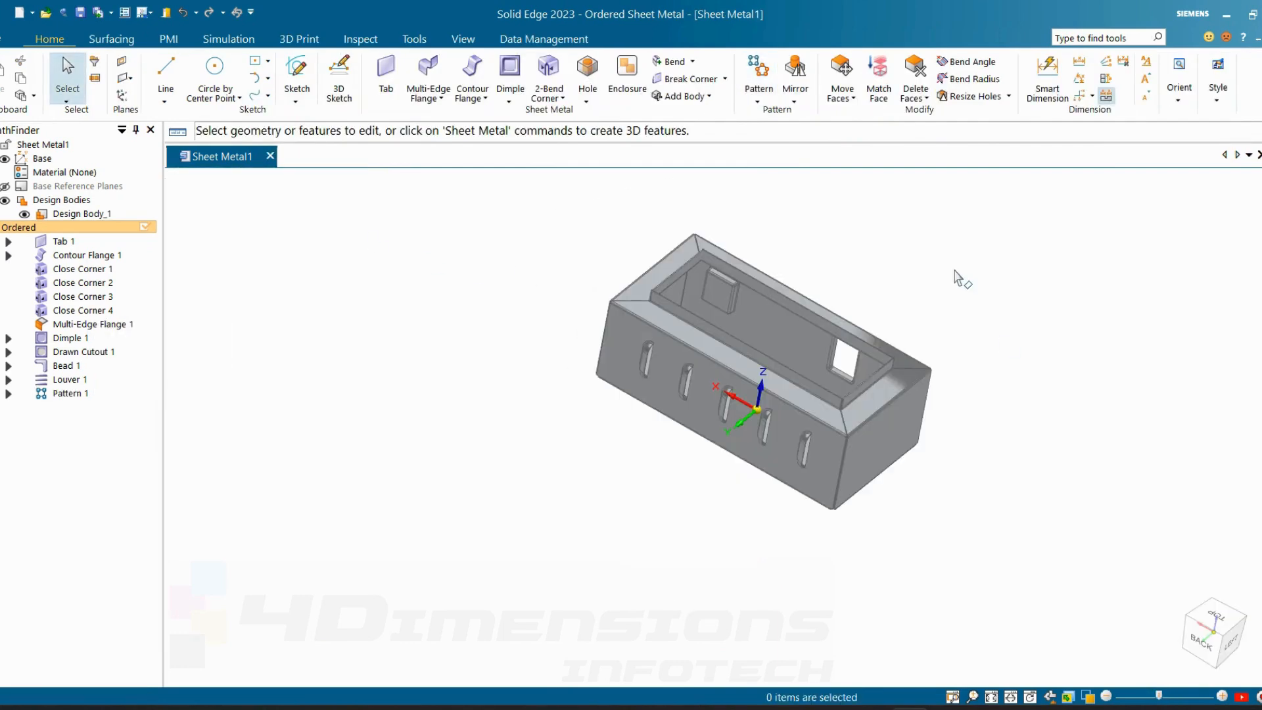
click(463, 40)
click(585, 96)
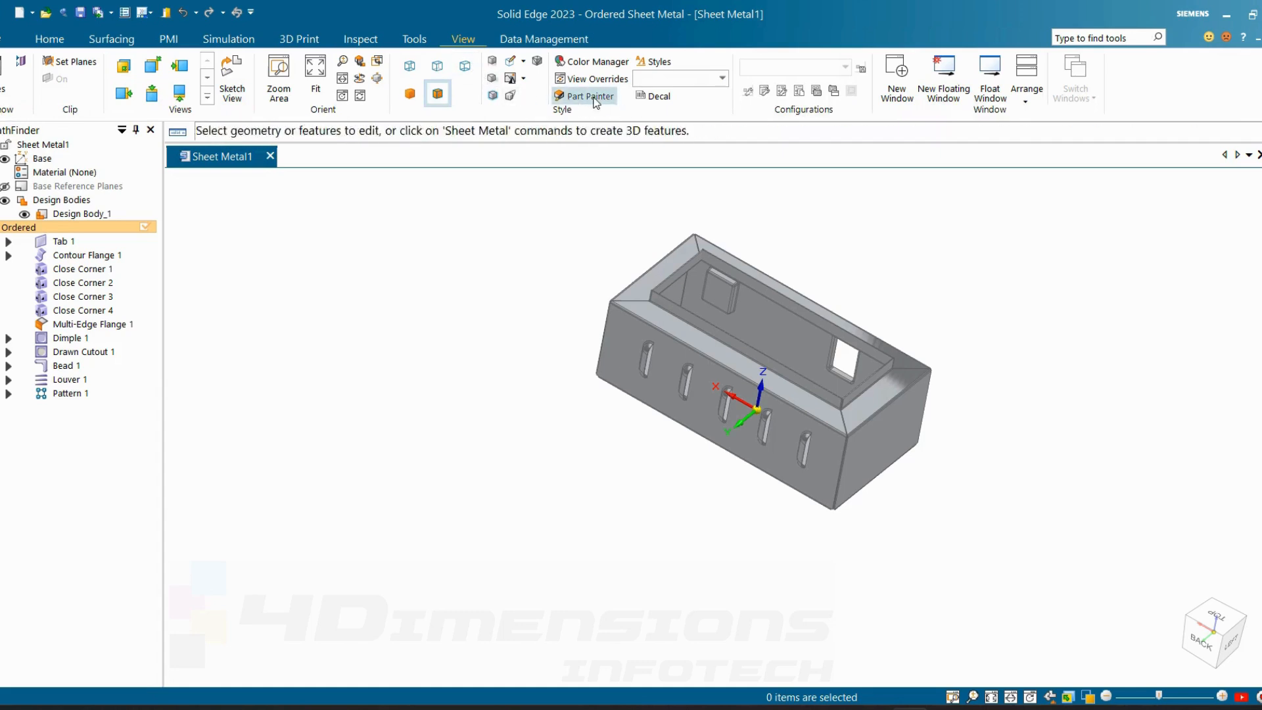
click(285, 206)
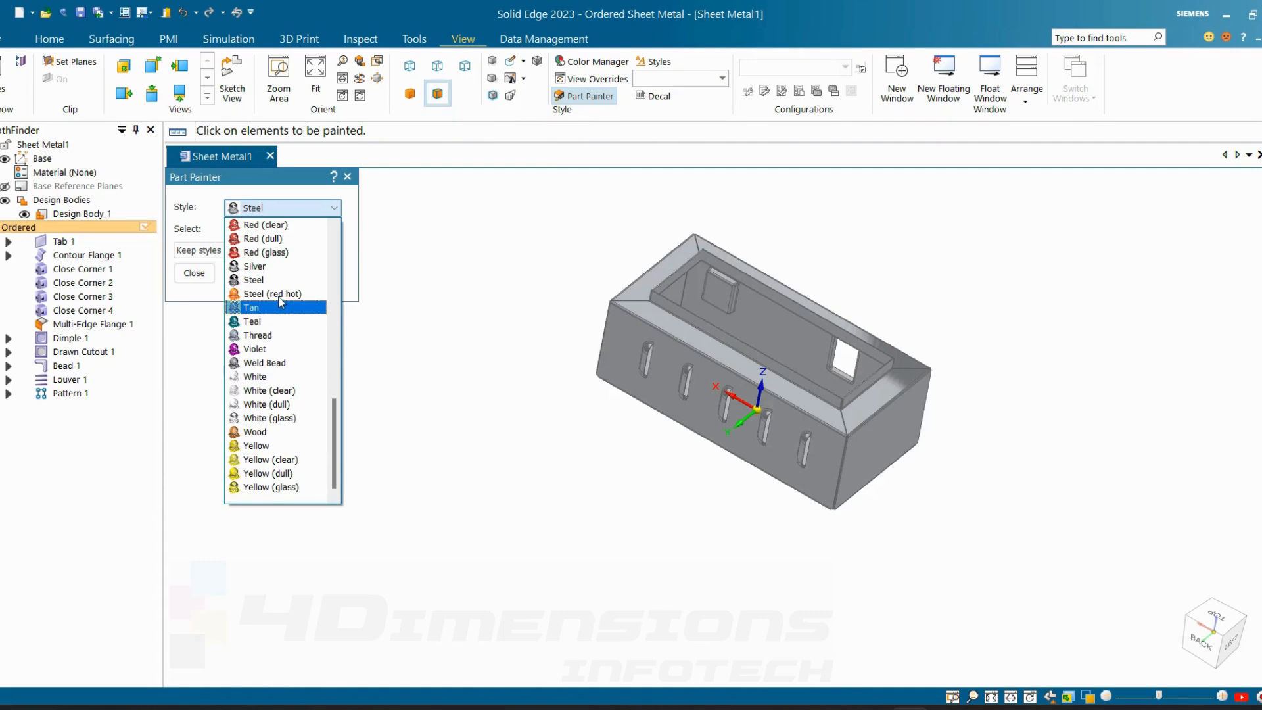
click(254, 266)
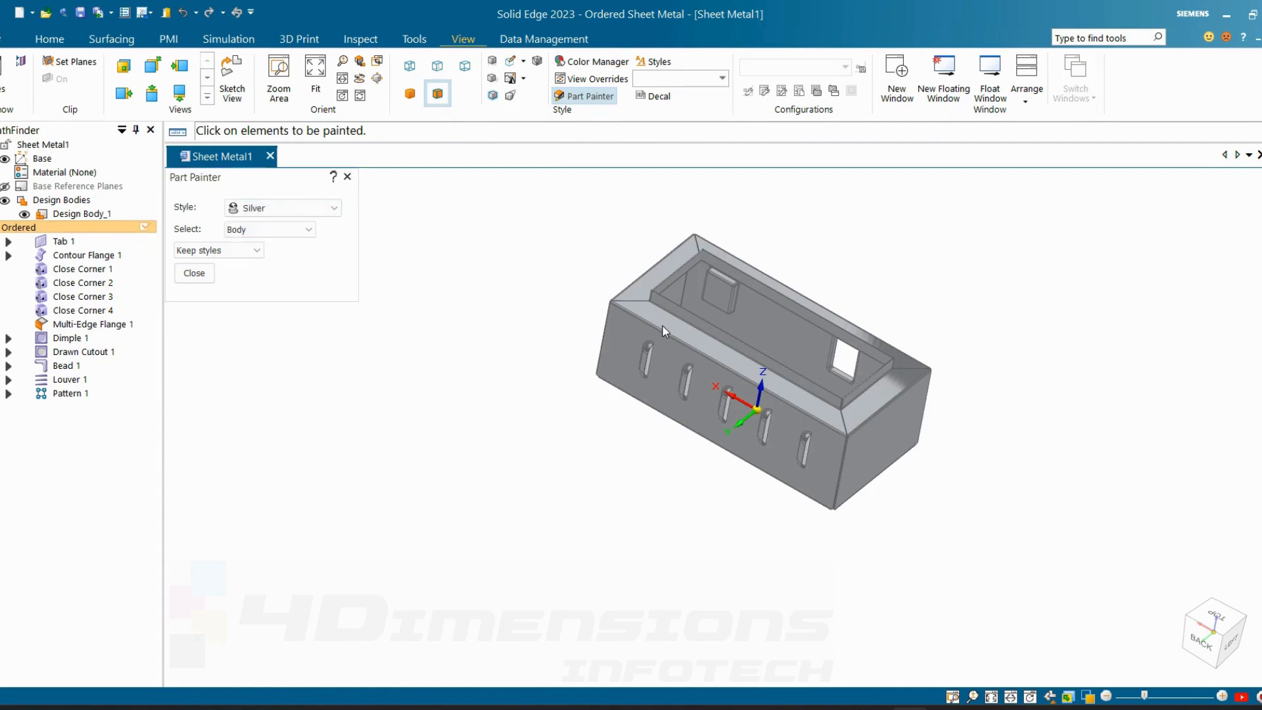
click(665, 330)
scroll(919, 407, up, 1)
mouse_move(959, 408)
middle_down()
mouse_move(1006, 527)
mouse_move(873, 371)
mouse_move(831, 473)
mouse_move(876, 440)
mouse_move(833, 445)
mouse_move(707, 521)
mouse_move(924, 366)
mouse_move(1075, 355)
mouse_move(1045, 414)
mouse_move(1054, 424)
mouse_move(963, 521)
middle_up()
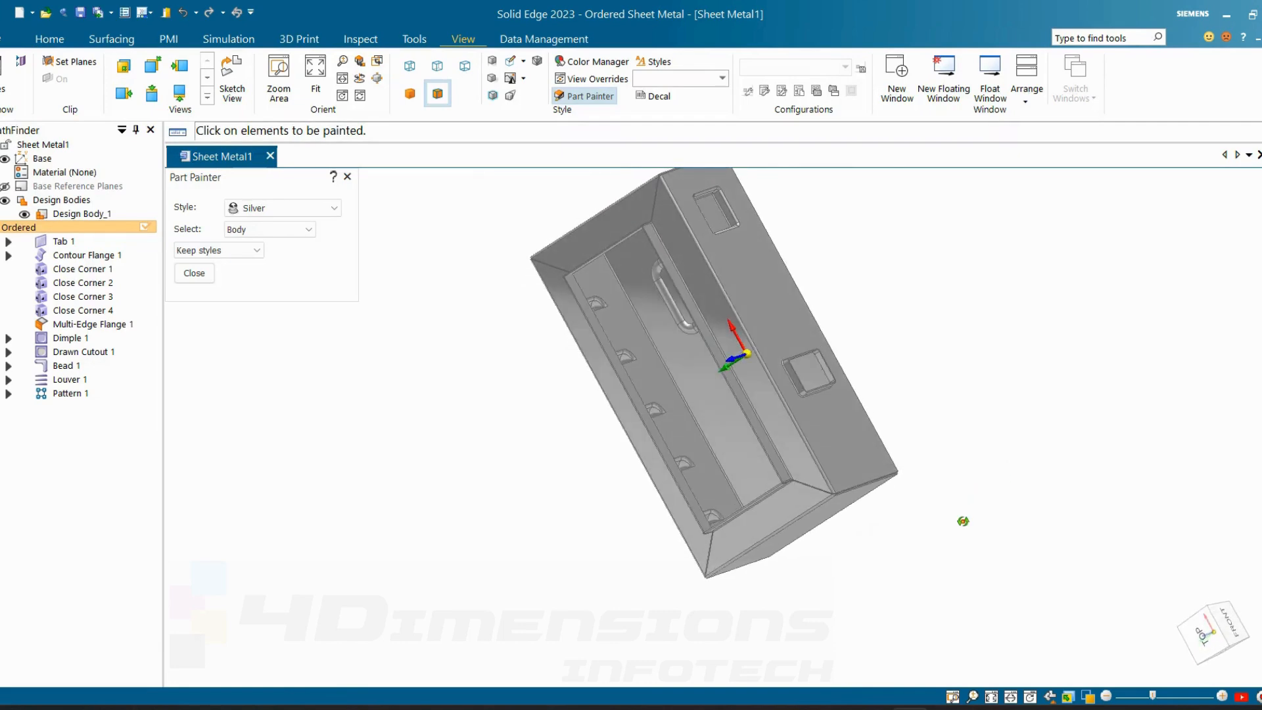
- Exit Part Painter, hide the base coordinate system, and inspect the painted enclosure from both its closed and open sides
click(195, 273)
mouse_move(506, 352)
middle_down()
mouse_move(555, 372)
mouse_move(351, 504)
mouse_move(755, 427)
mouse_move(703, 308)
mouse_move(706, 344)
middle_up()
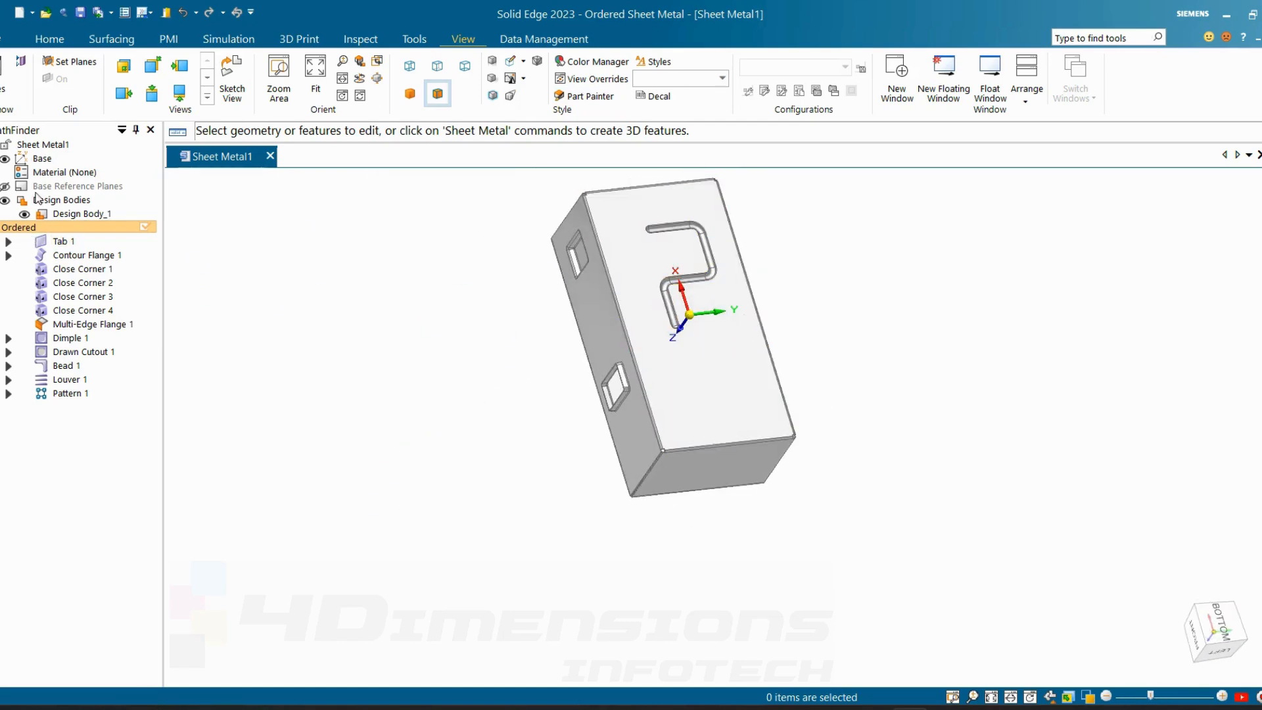
middle_drag(455, 387, 890, 299)
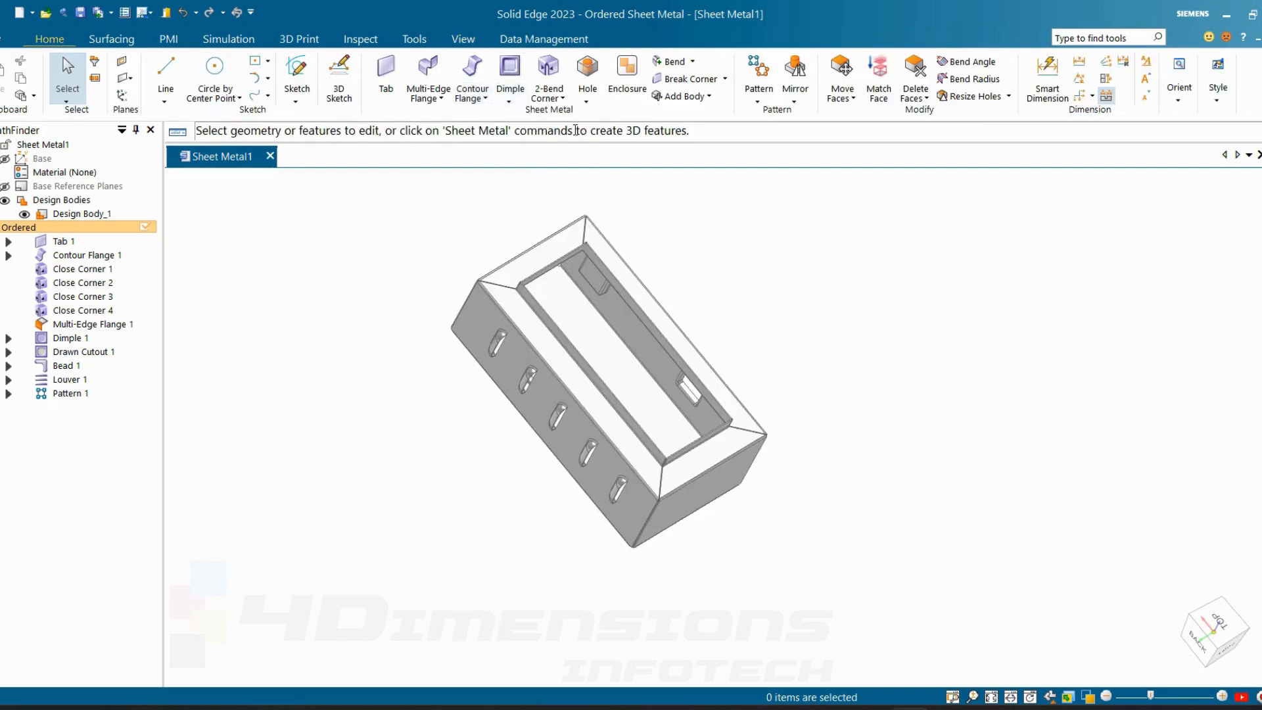
click(510, 100)
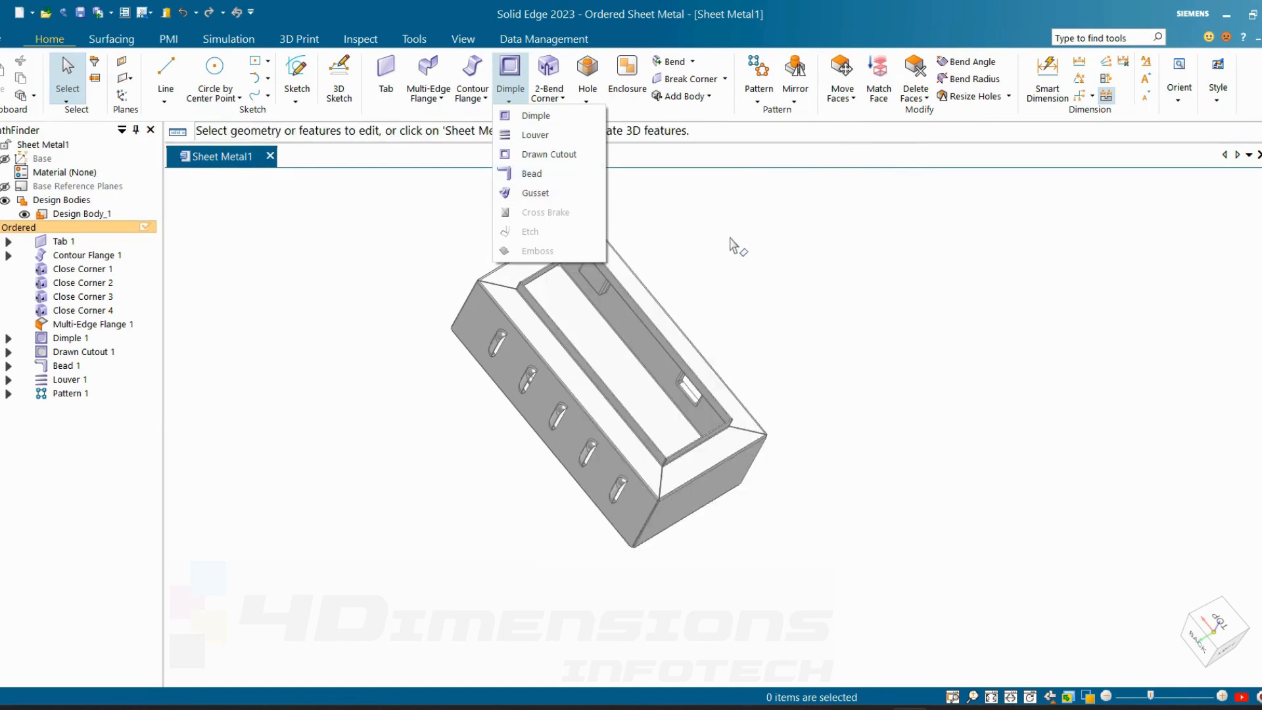
click(753, 243)
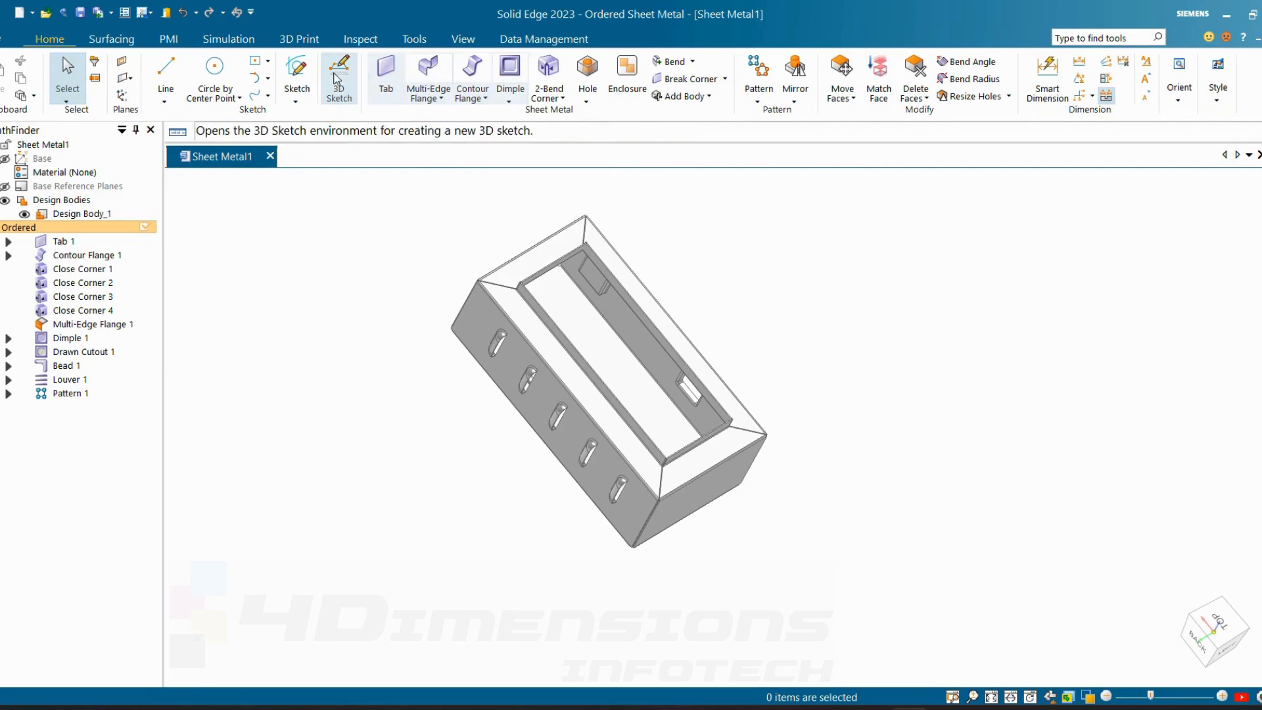
- Create a flat pattern of the enclosure from its inner base face, with that face's long edge as the x-axis, and close the command
click(414, 40)
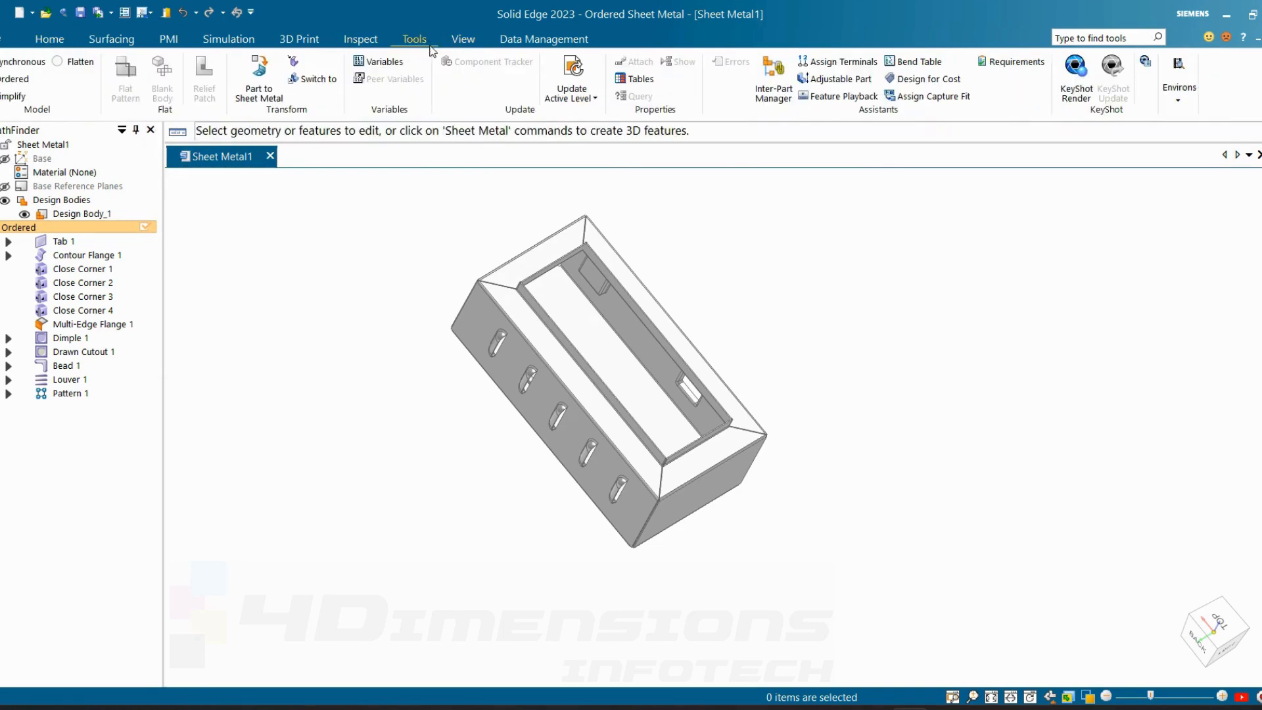
click(125, 99)
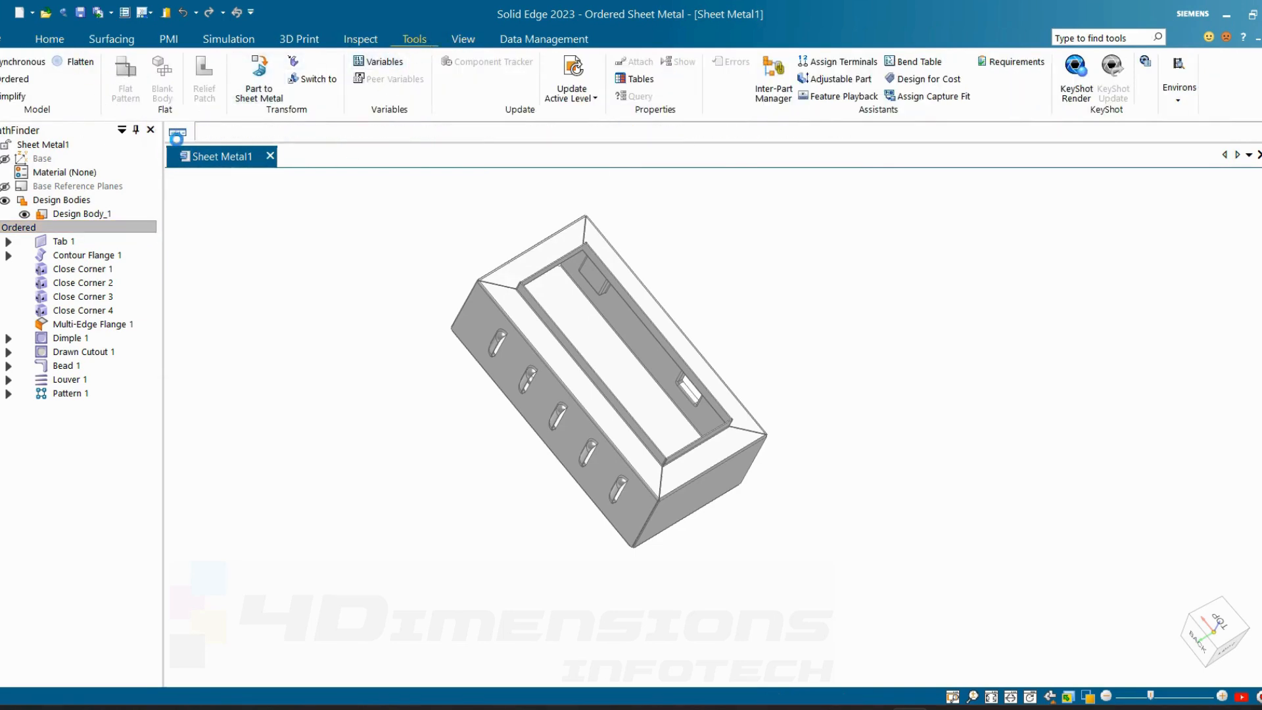
click(617, 352)
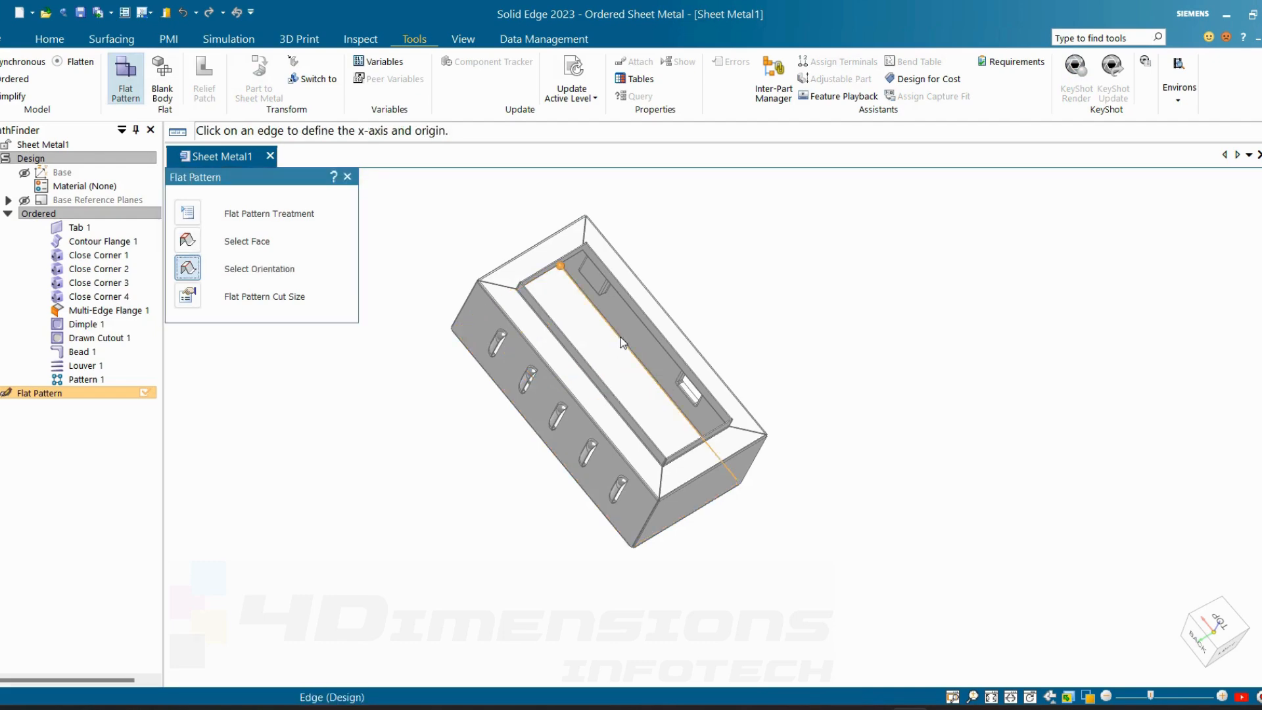
click(621, 341)
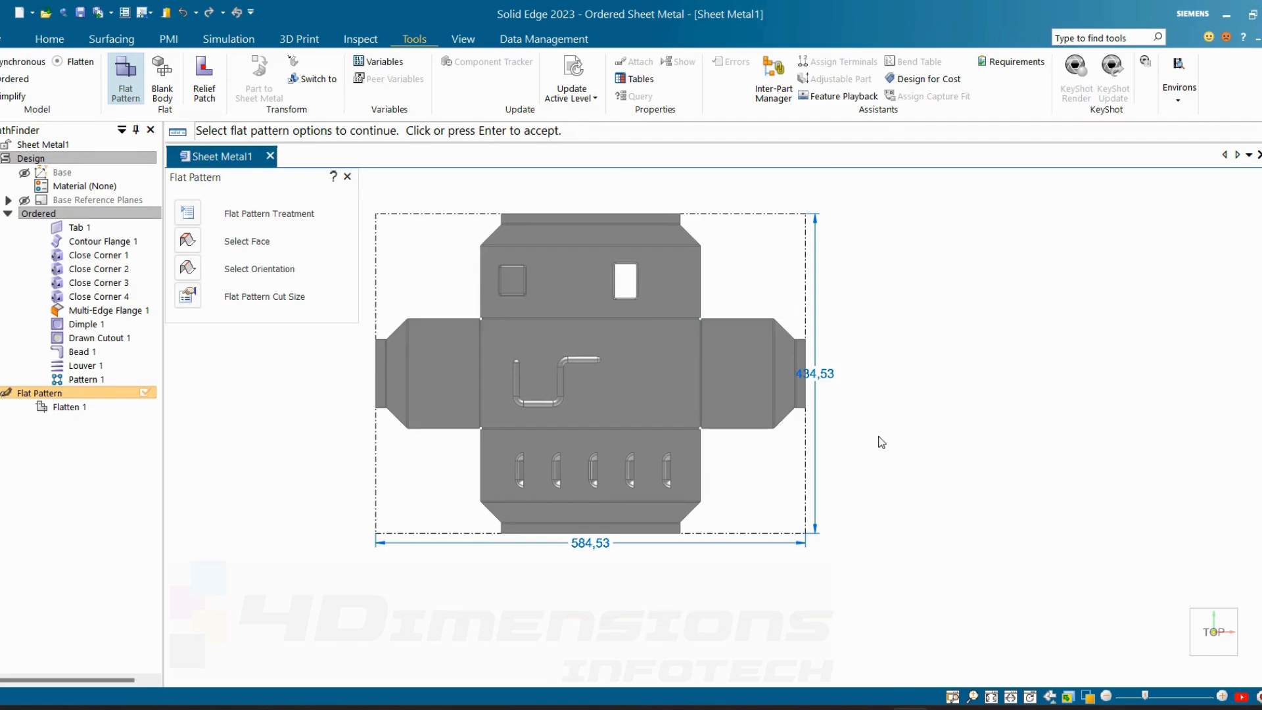
middle_drag(879, 443, 789, 393)
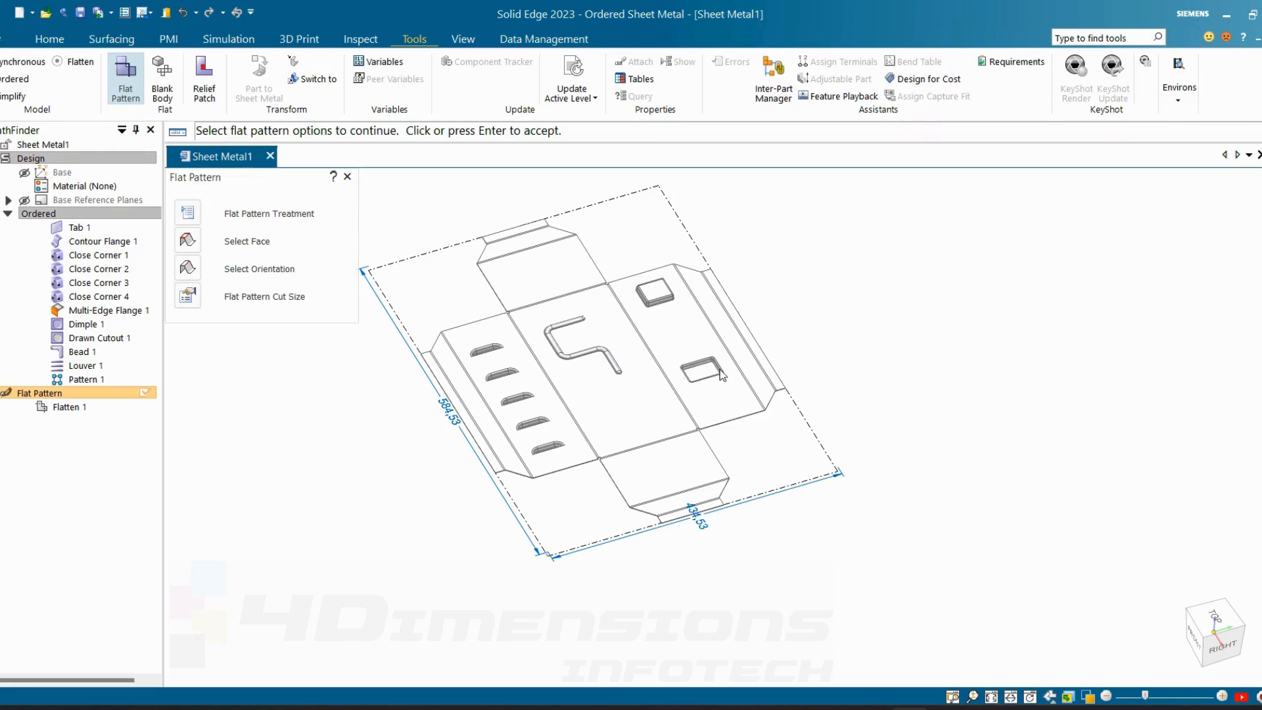
click(347, 176)
- Examine the flat pattern in an isometric view and switch back to the folded ordered model
click(1224, 601)
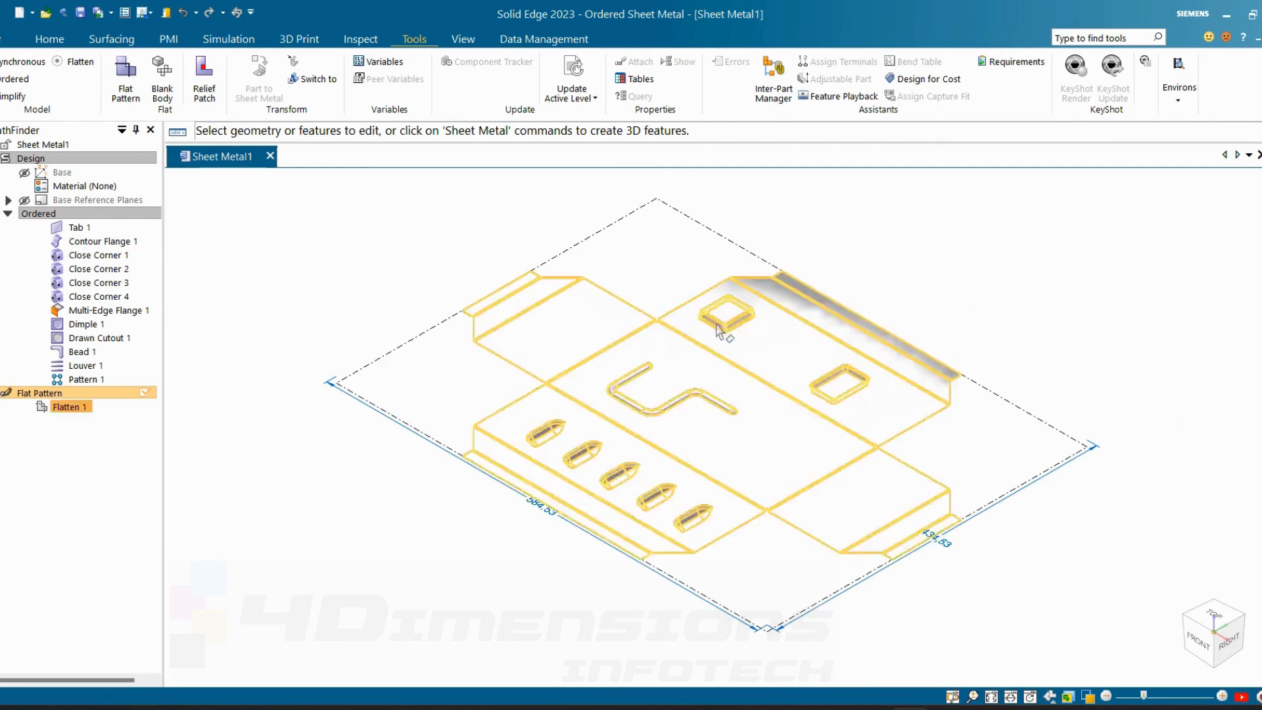
scroll(766, 352, down, 3)
scroll(970, 361, up, 3)
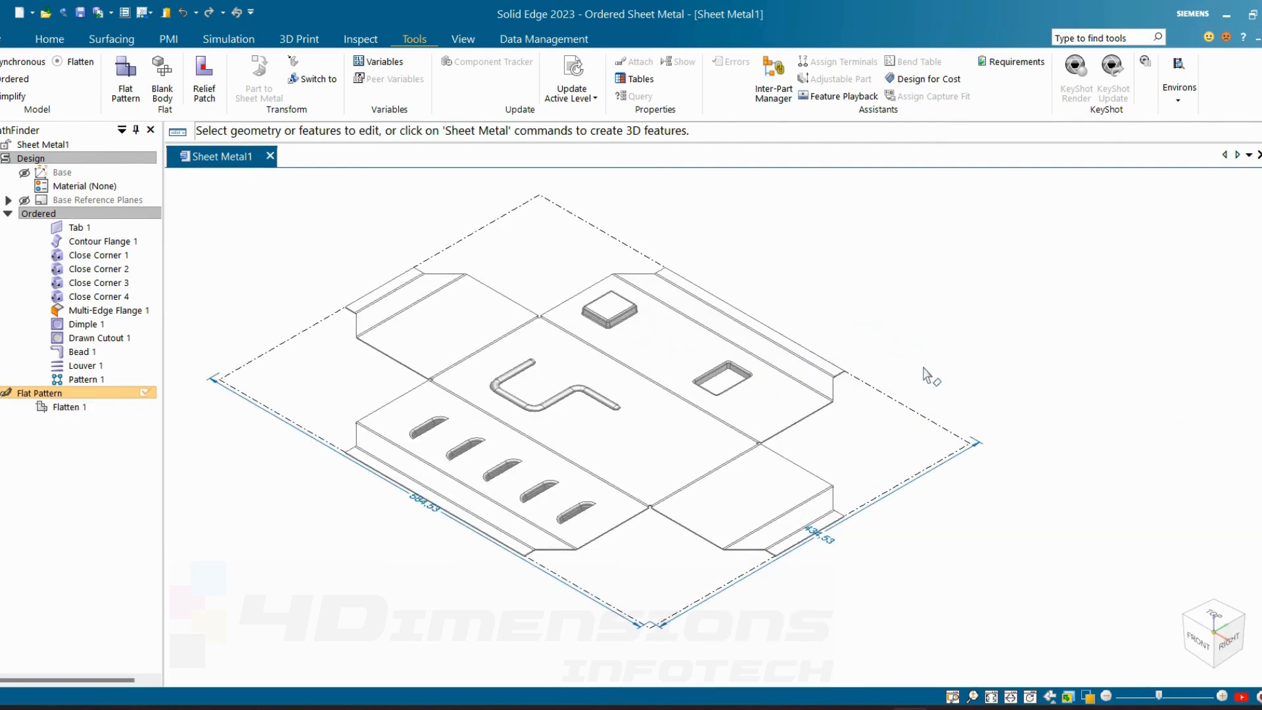
mouse_move(932, 375)
middle_down()
mouse_move(924, 403)
mouse_move(983, 442)
mouse_move(970, 451)
mouse_move(898, 298)
mouse_move(884, 409)
middle_up()
scroll(1016, 455, down, 3)
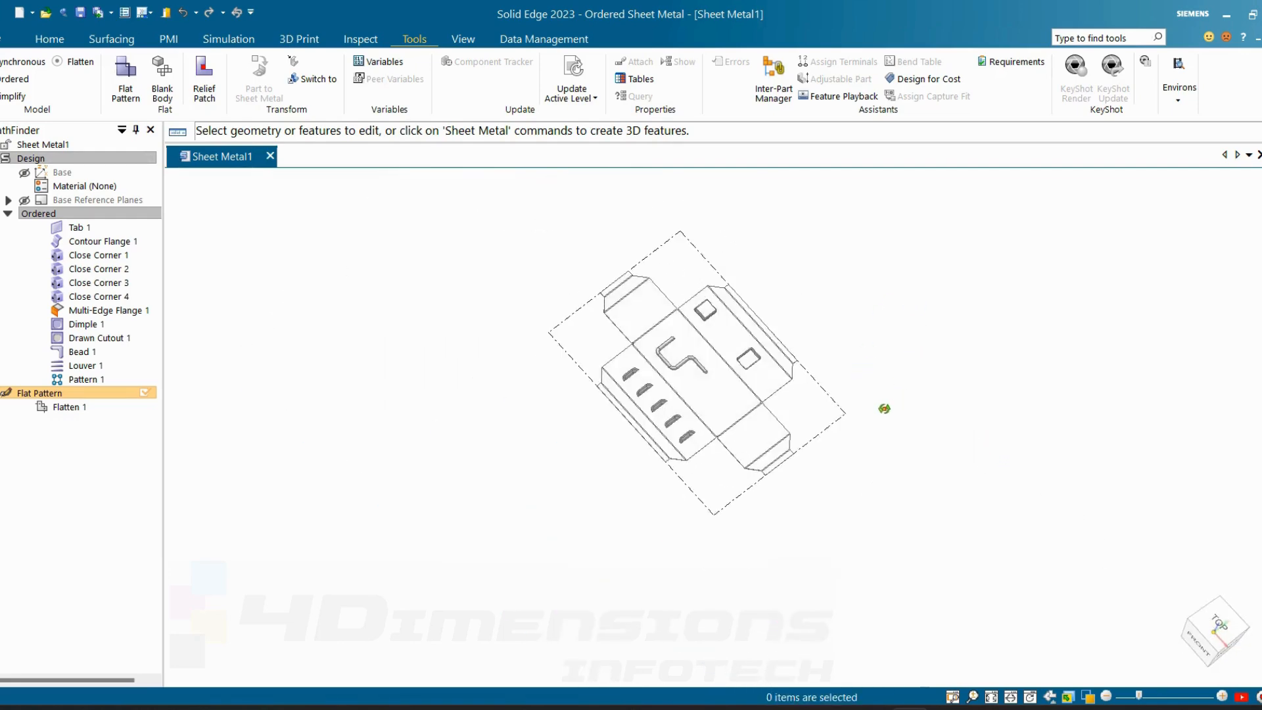
click(11, 81)
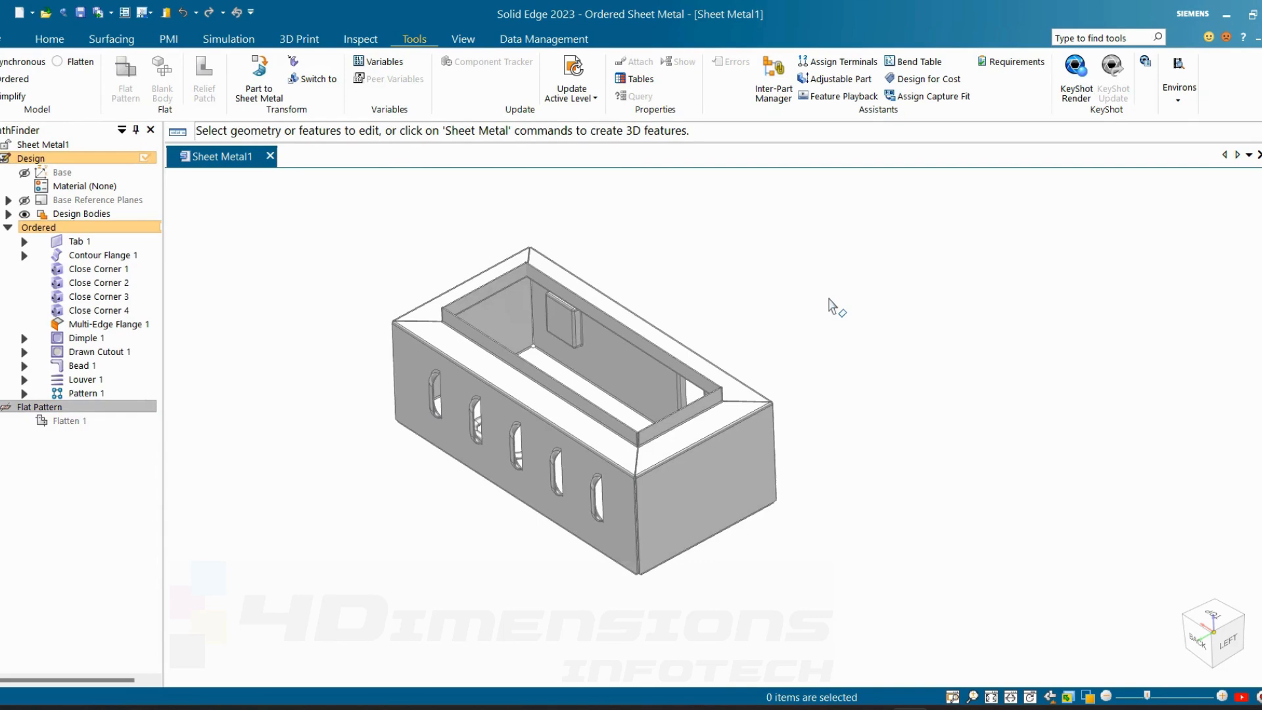
- Create a new document from the ISO Metric sheet metal template
key(ctrl+n)
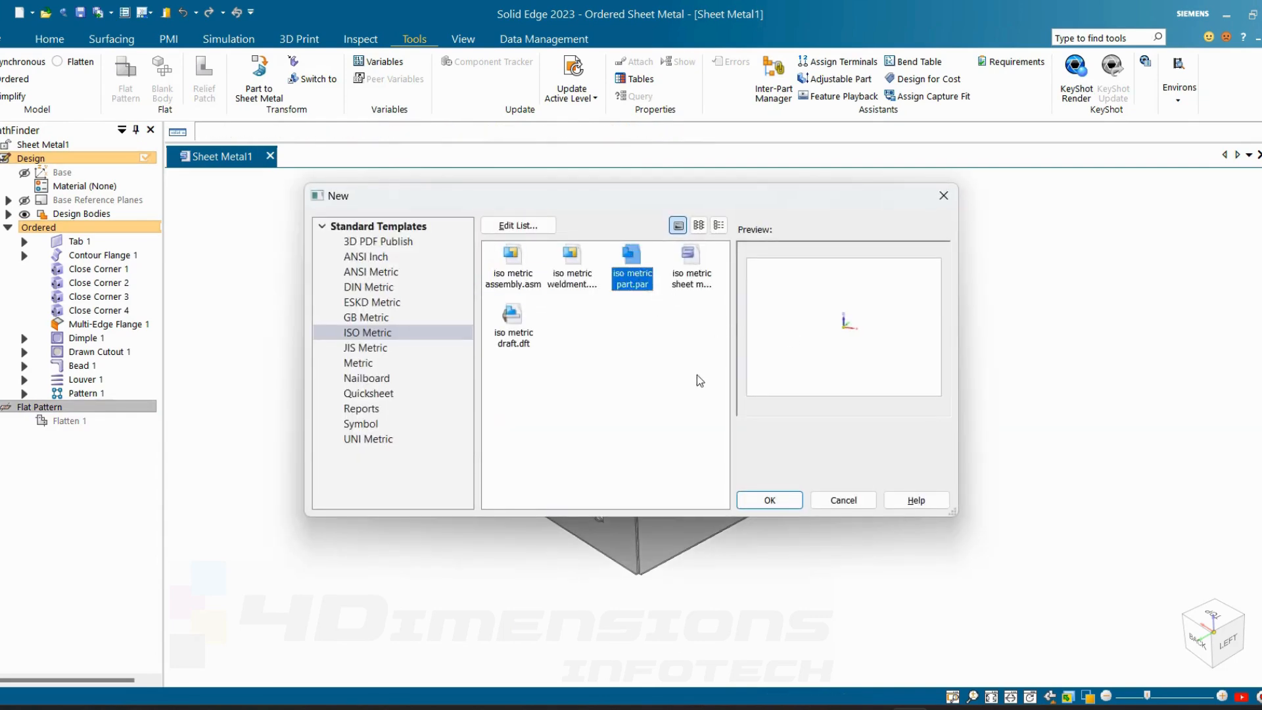
click(690, 273)
click(769, 500)
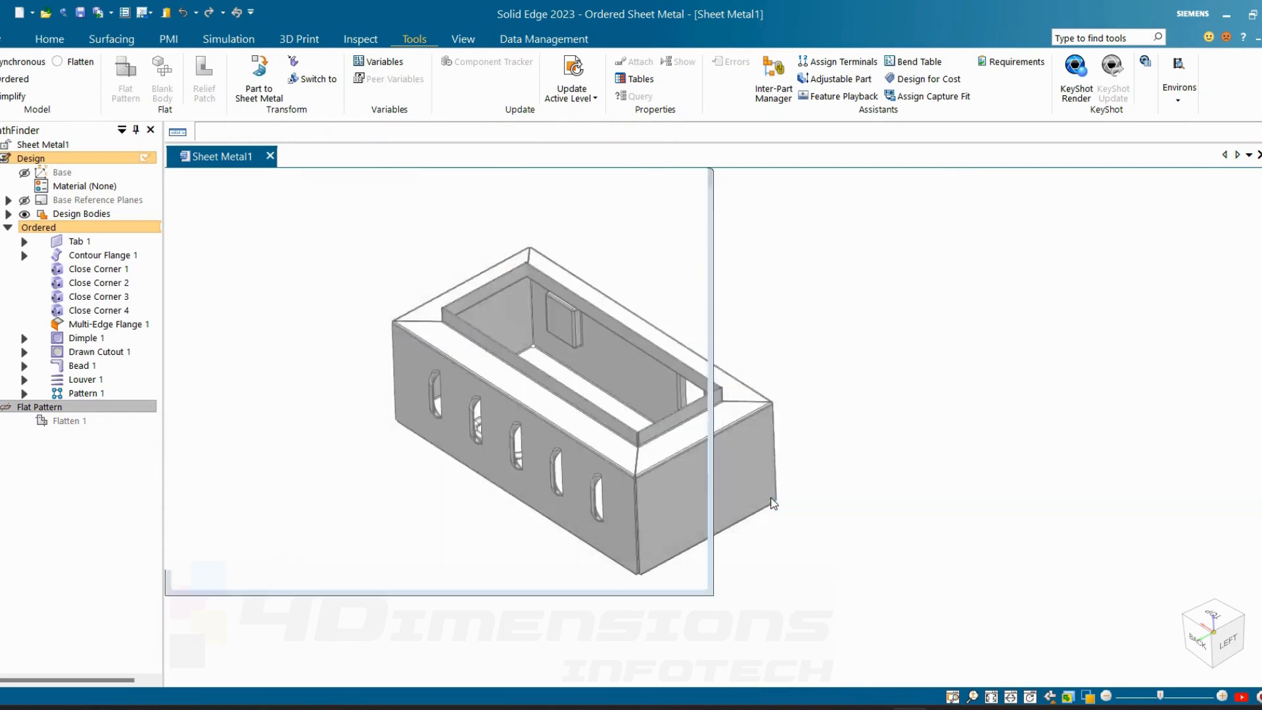
- Start a Tab on the top (xy) plane and sketch a rectangle centred on the origin, about 194 by 99 mm
click(49, 39)
click(385, 76)
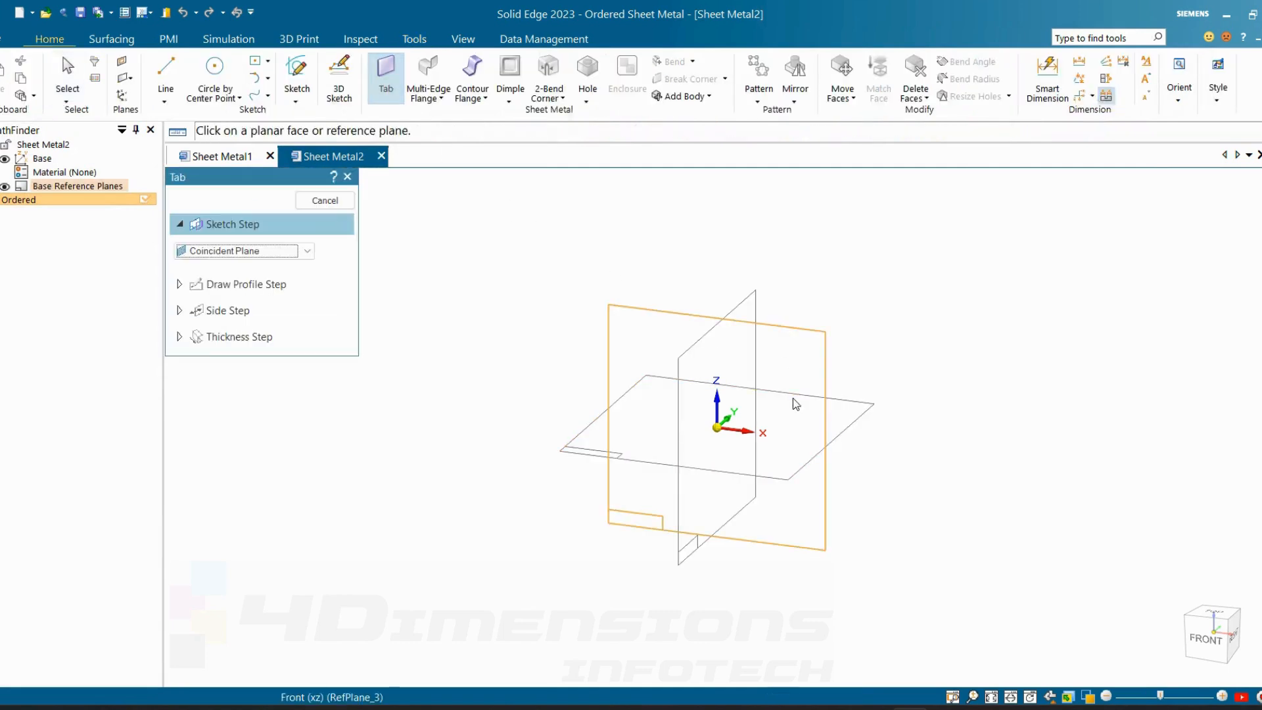
click(856, 409)
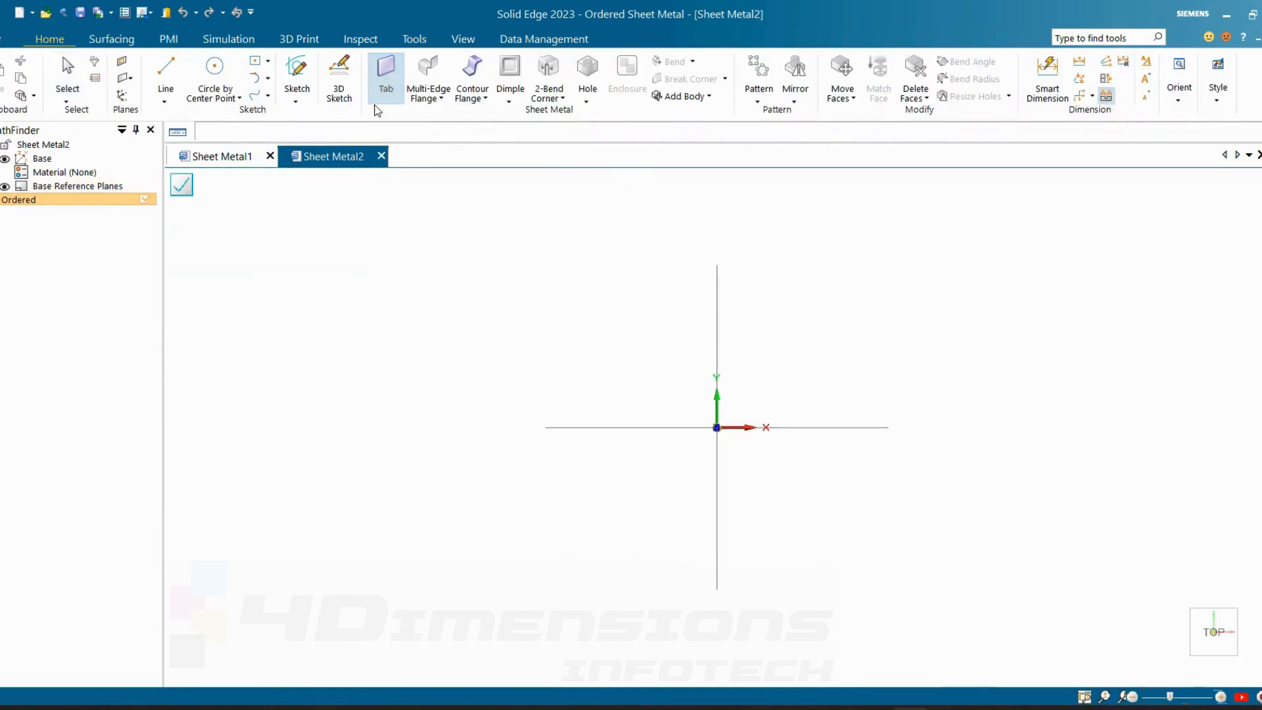
click(177, 73)
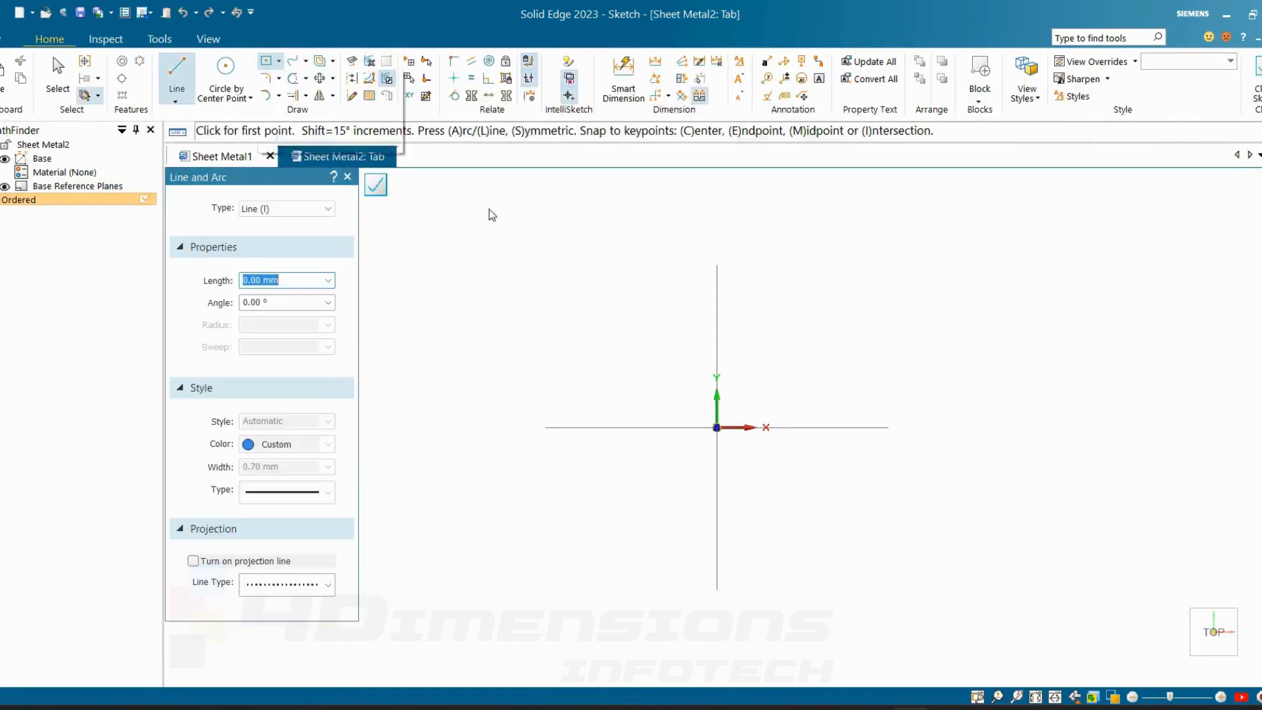
click(717, 428)
click(1009, 279)
- Dimension the rectangle's horizontal width between its two vertical sides and set it to 200 mm
click(623, 78)
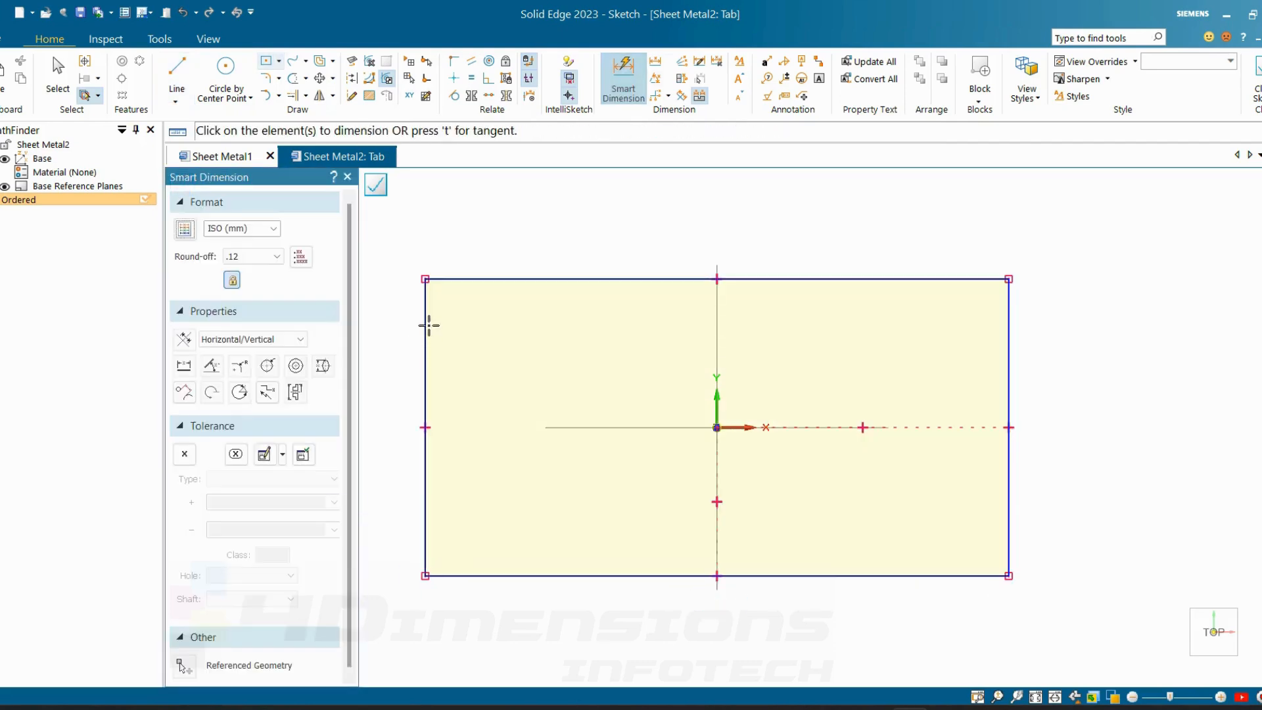
click(425, 324)
click(1010, 370)
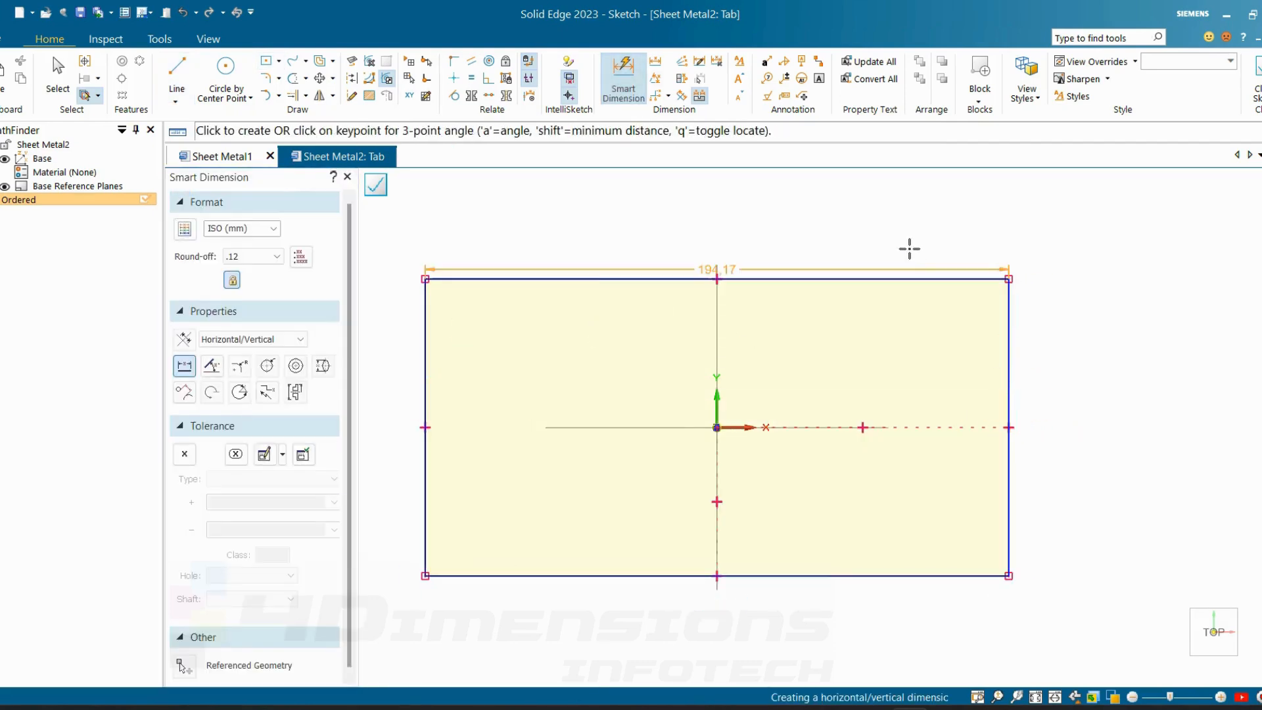
click(895, 235)
text(200)
key(Return)
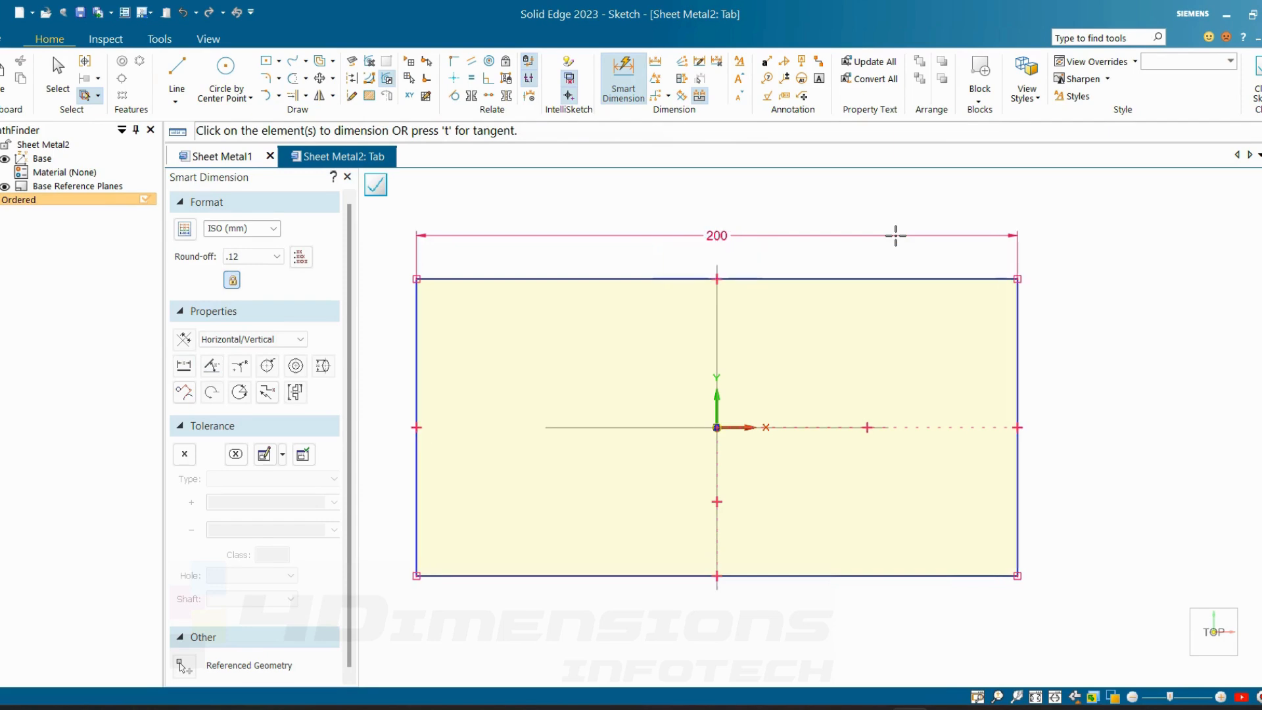
- Dimension the rectangle's height as 90 mm, close the sketch and finish the tab
click(888, 280)
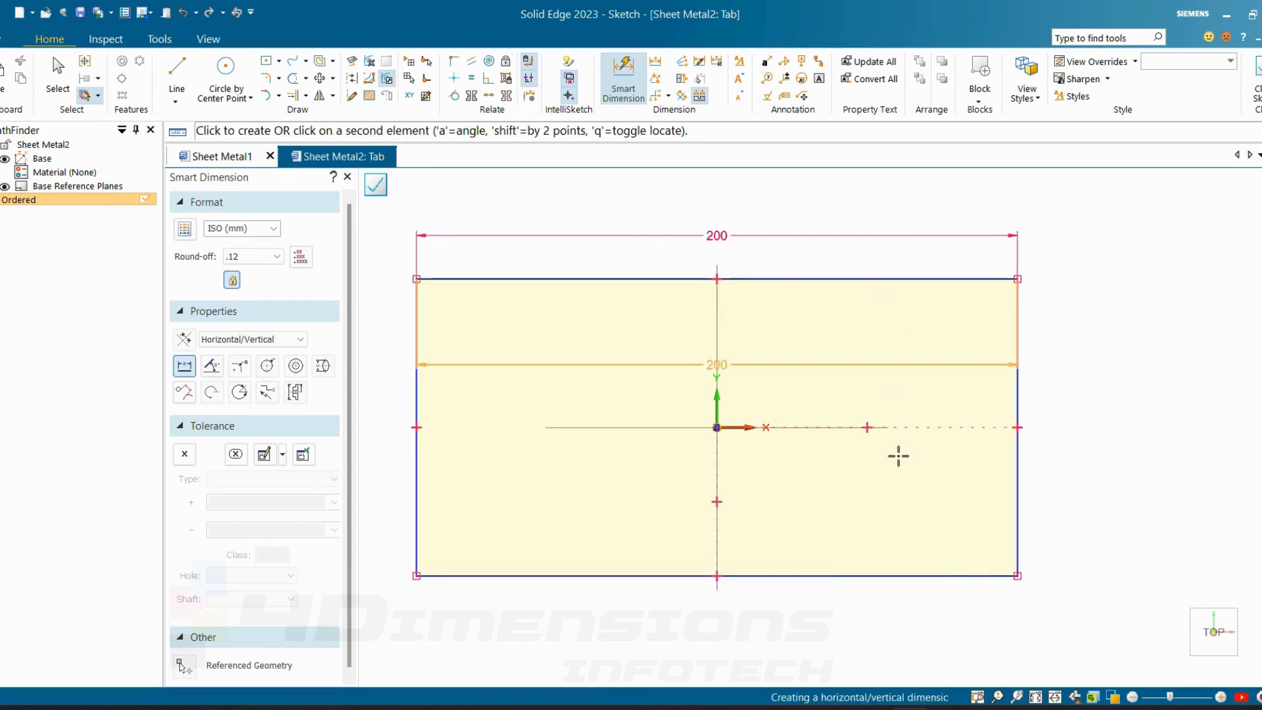
click(891, 576)
click(1040, 446)
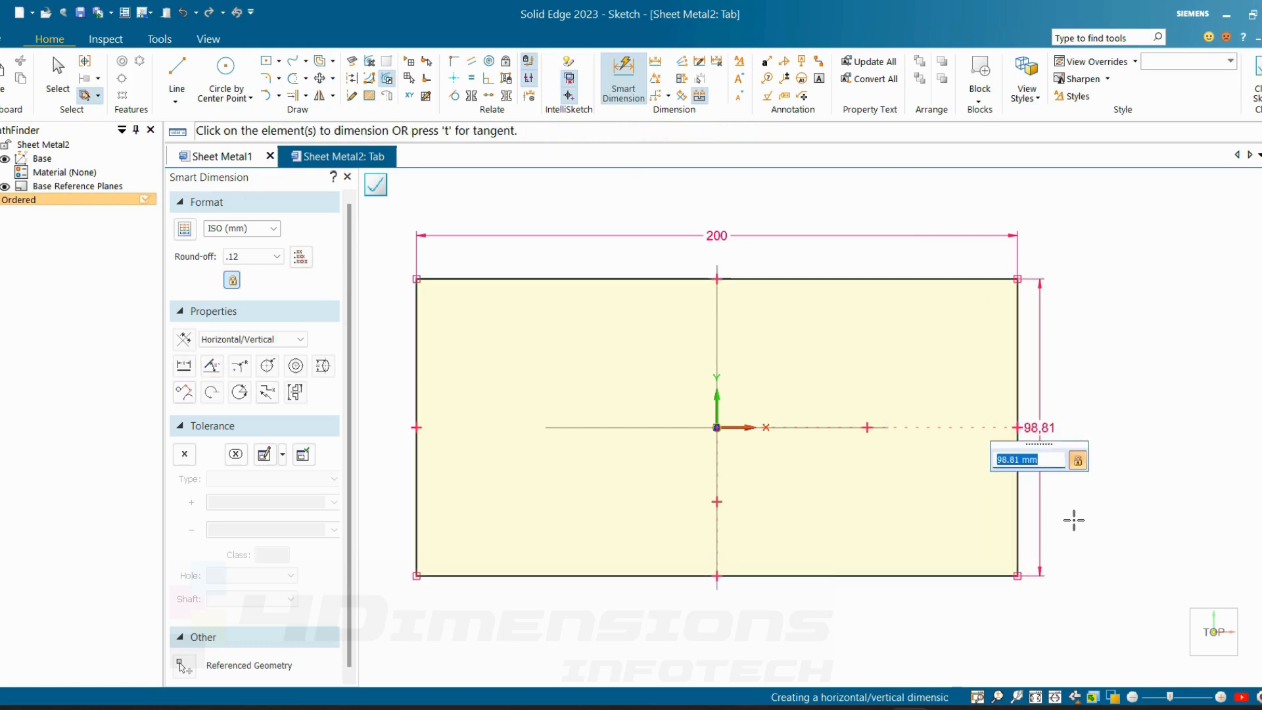
text(90)
key(Return)
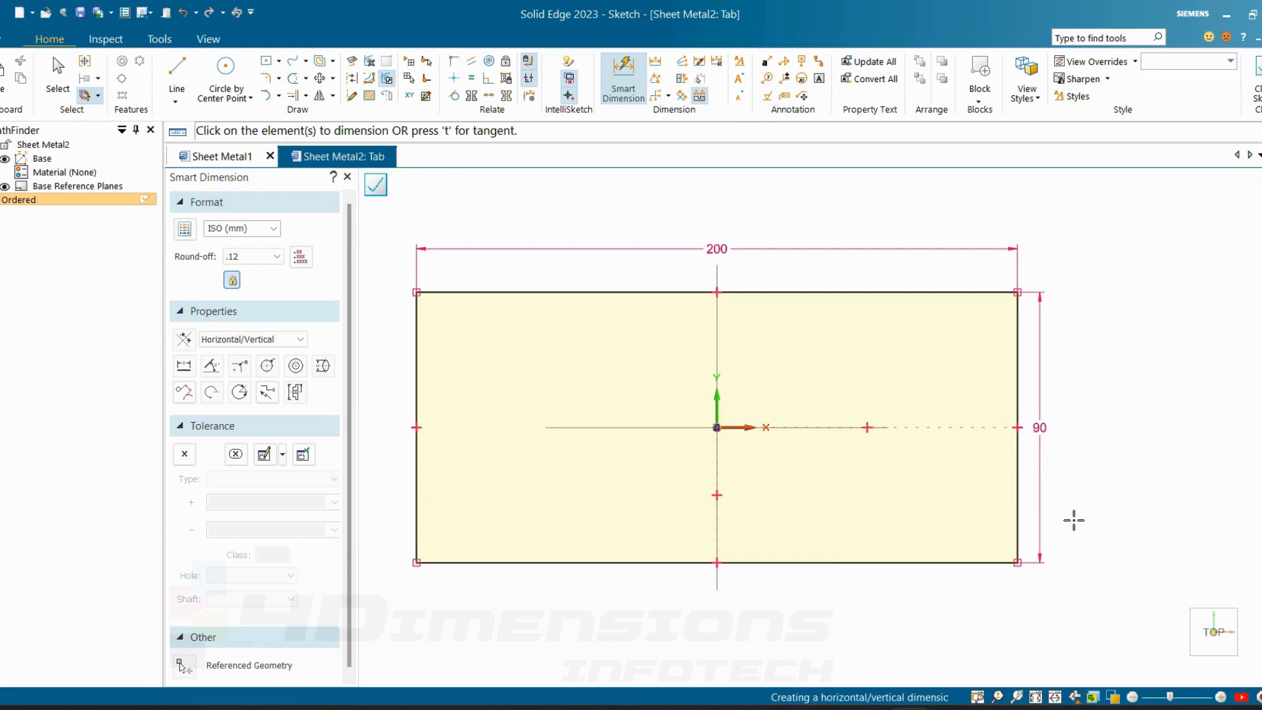
click(1258, 78)
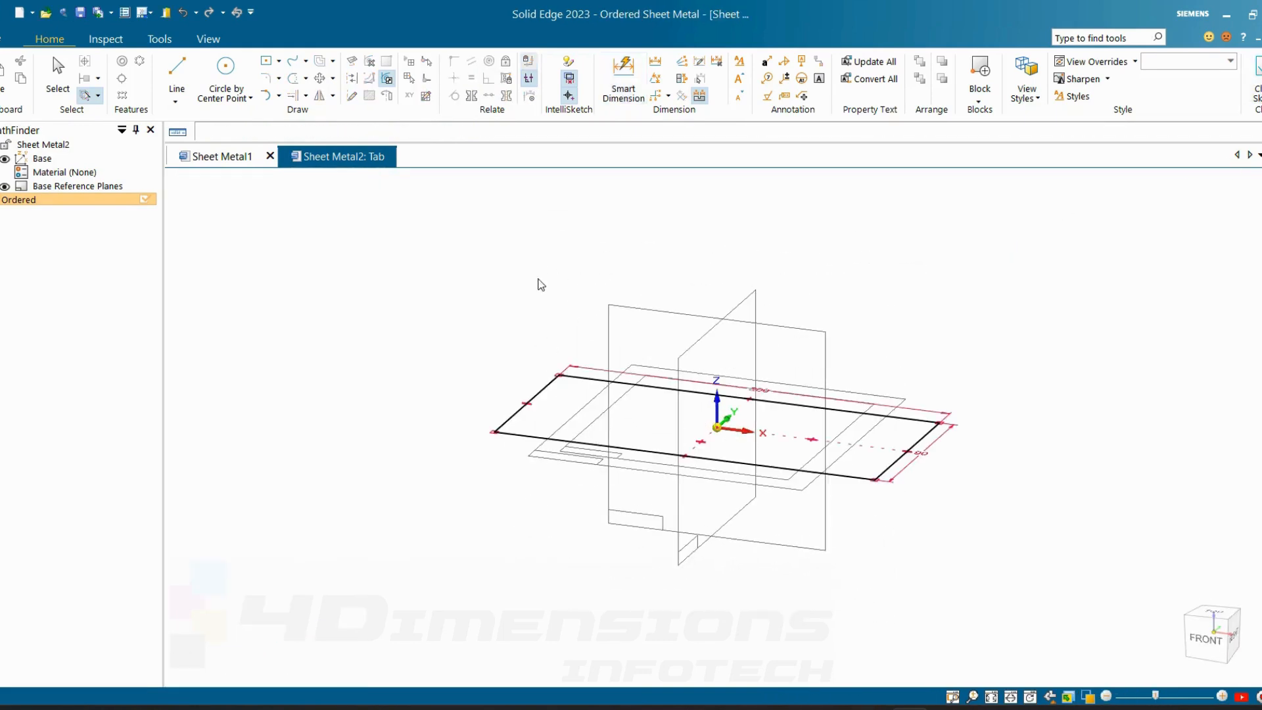
click(327, 201)
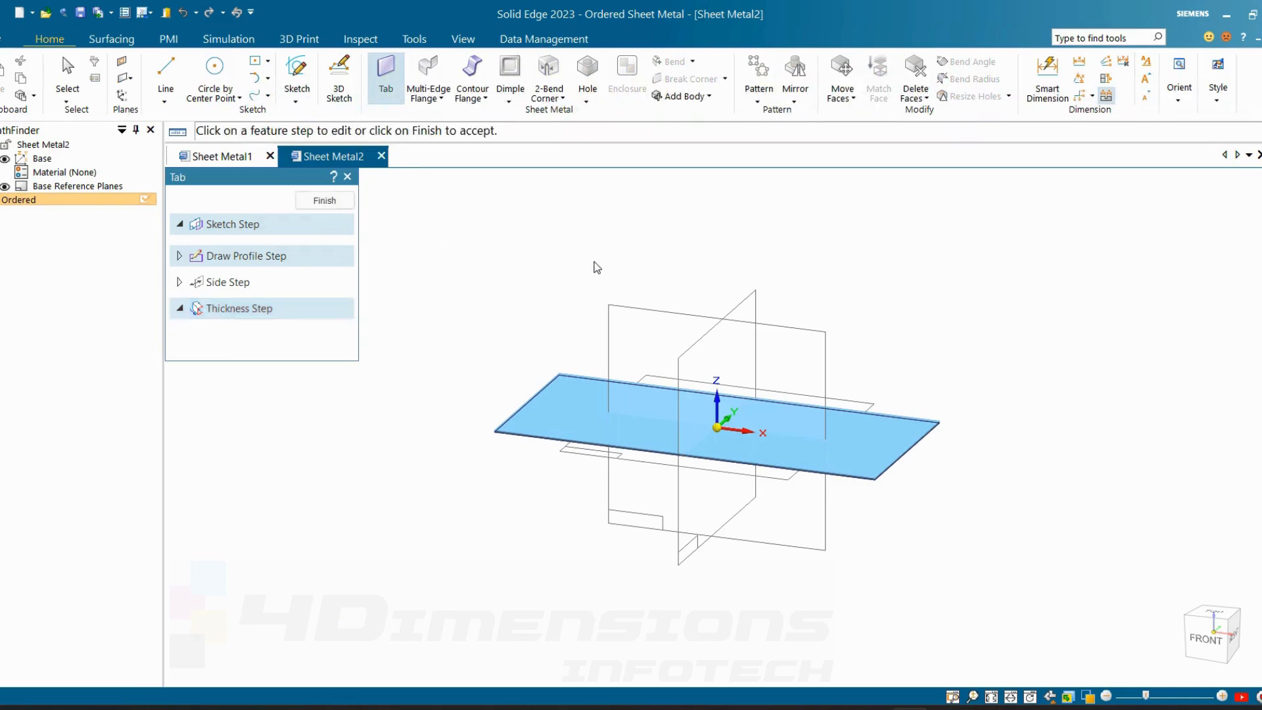
- Start a Bend on the tab's upper face and sketch a line across its full width, about 42 mm from the left short edge
click(692, 62)
click(697, 82)
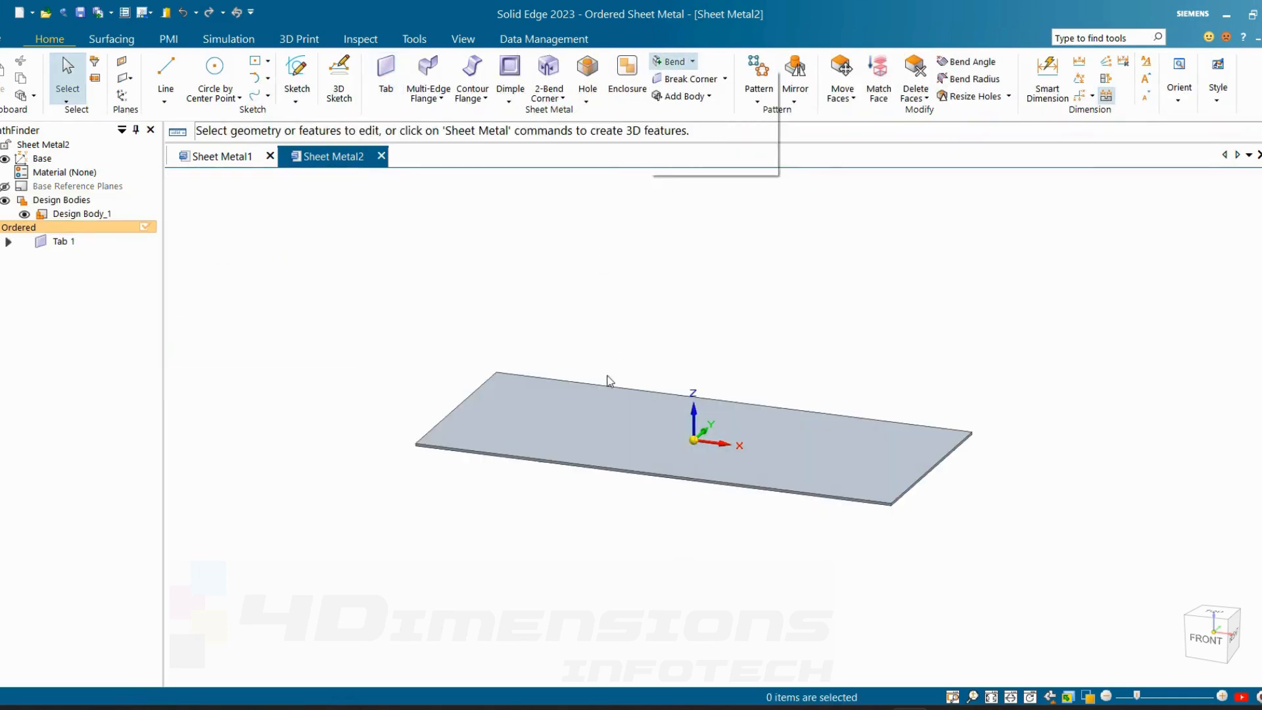
click(604, 402)
click(177, 74)
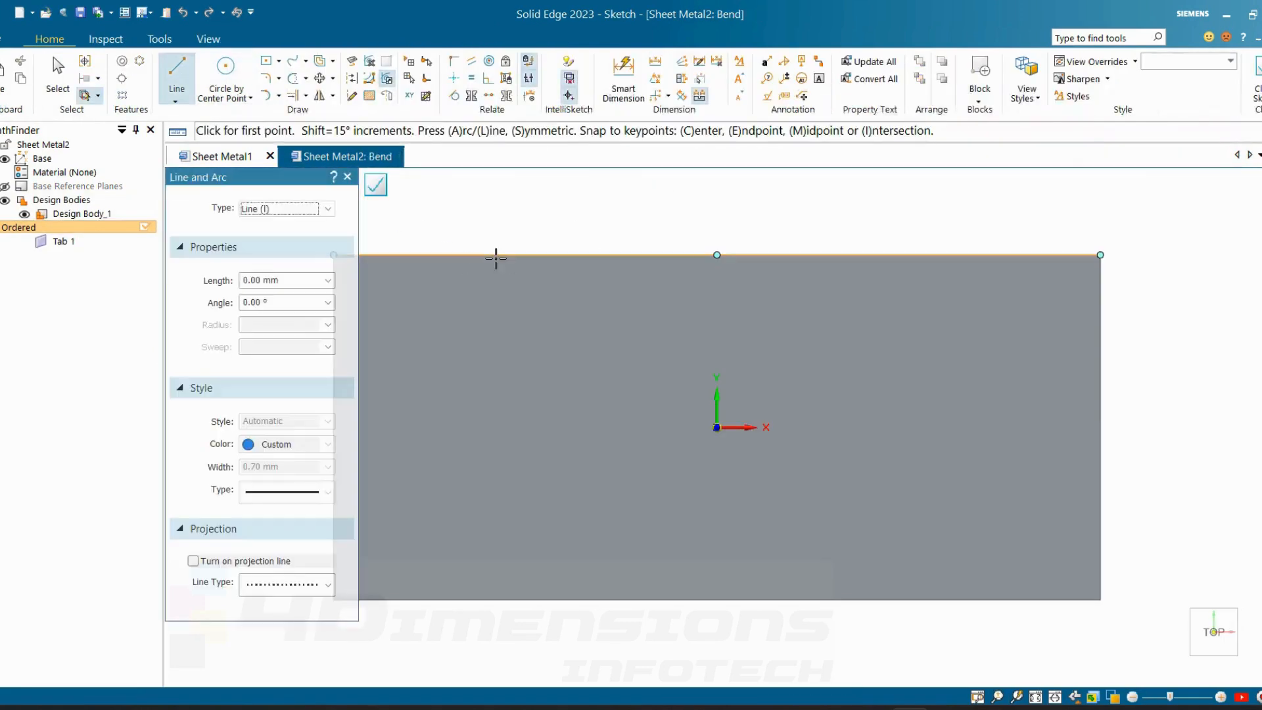
click(495, 255)
click(494, 599)
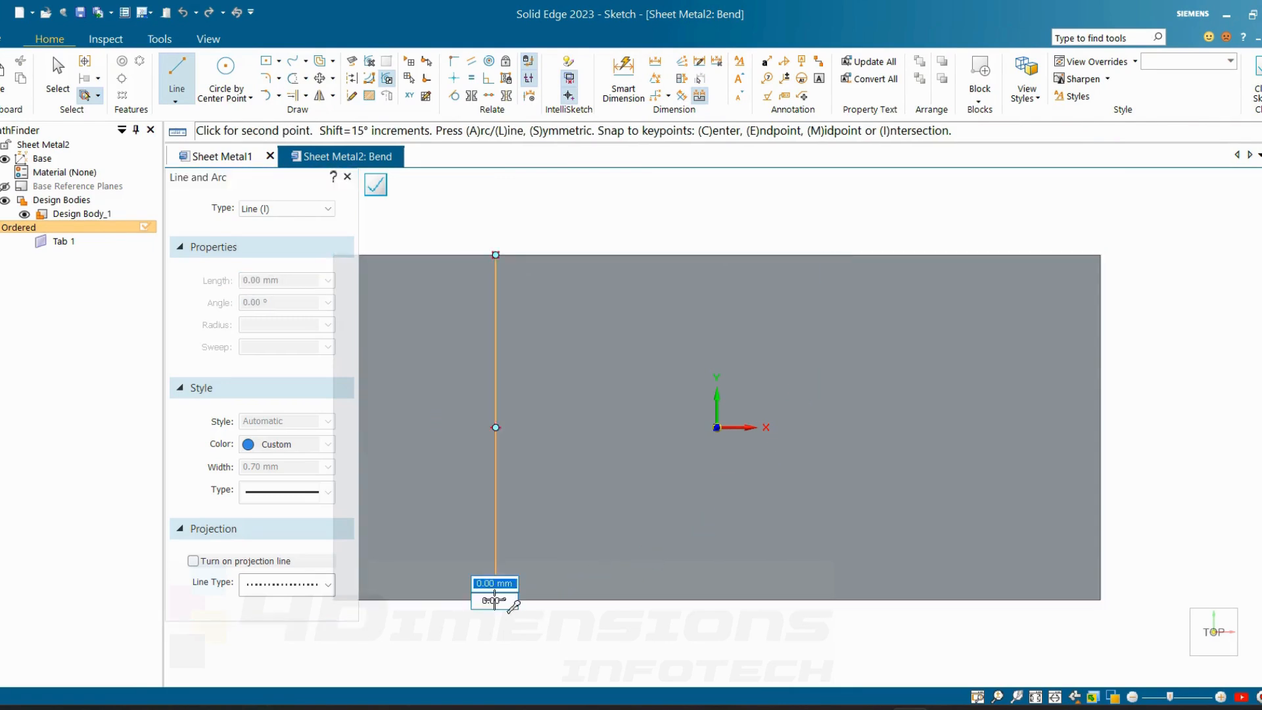
key(Escape)
key(Home)
- Dimension the bend line's distance from the tab's left short edge and set it to 45 mm
click(623, 79)
click(587, 384)
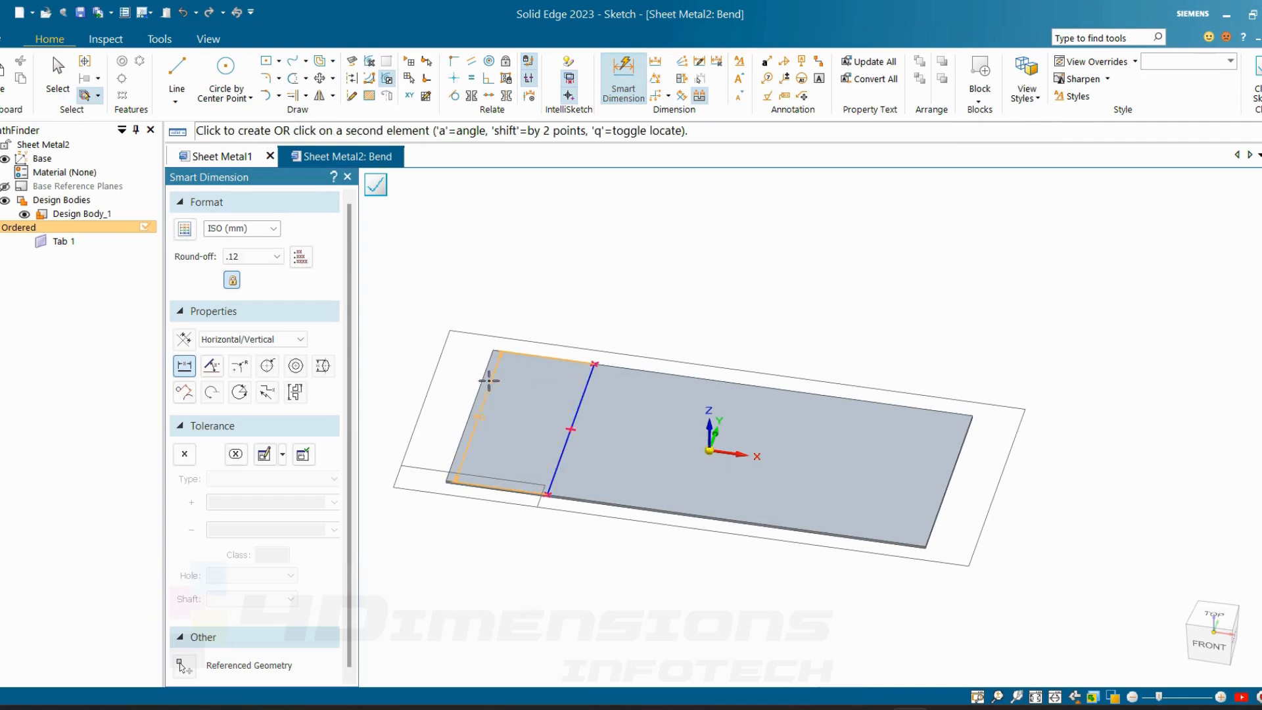
click(480, 381)
click(551, 330)
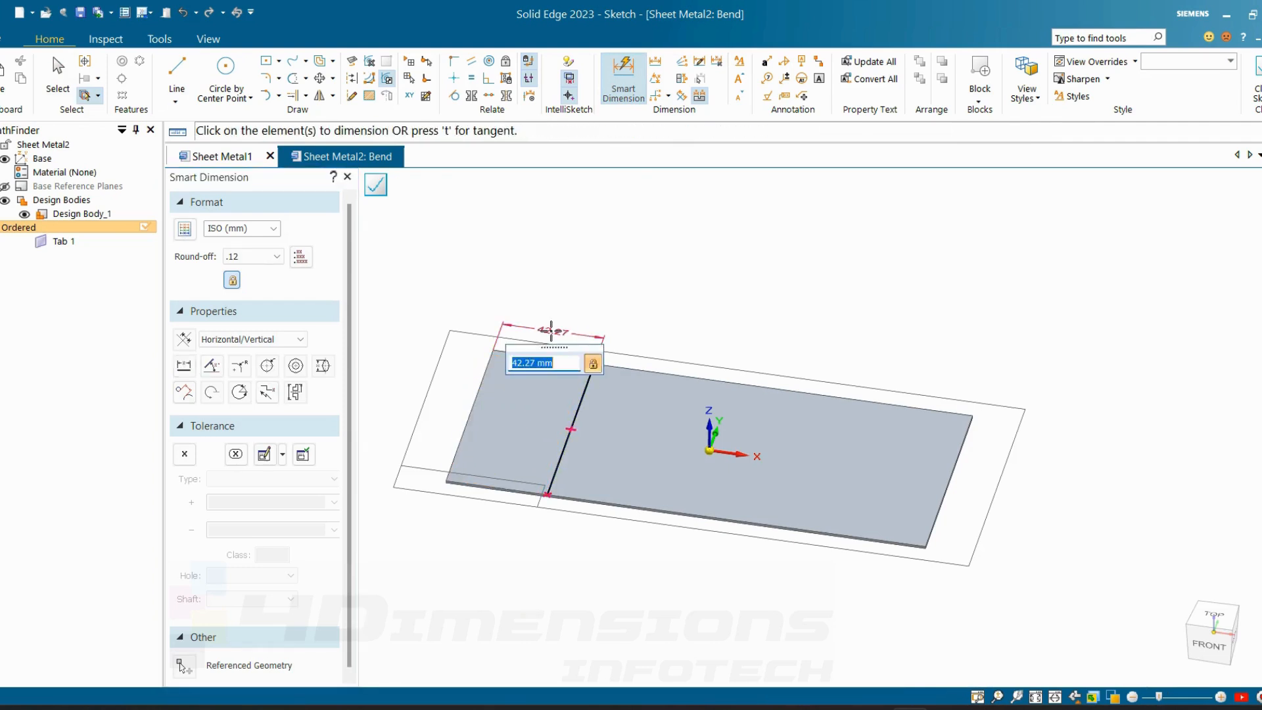
text(45)
key(Return)
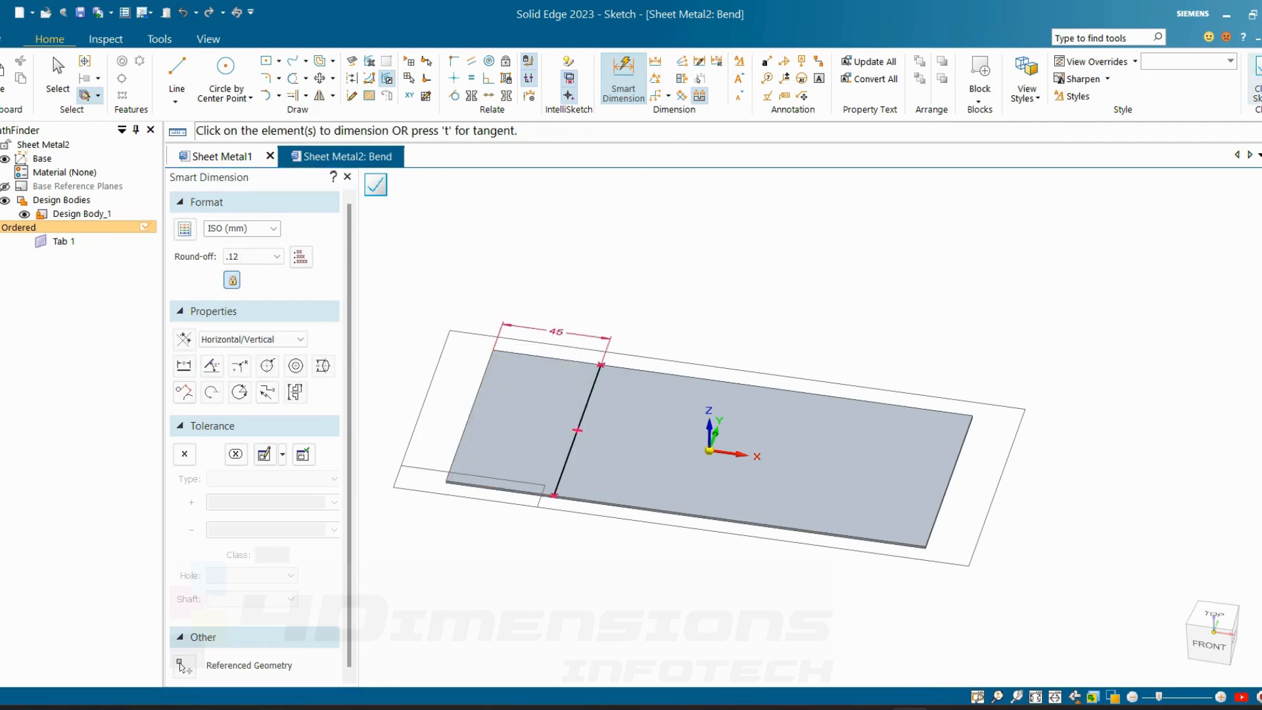
- Close the bend line sketch and fold the tab's short 45 mm side upward to finish the bend
click(1256, 79)
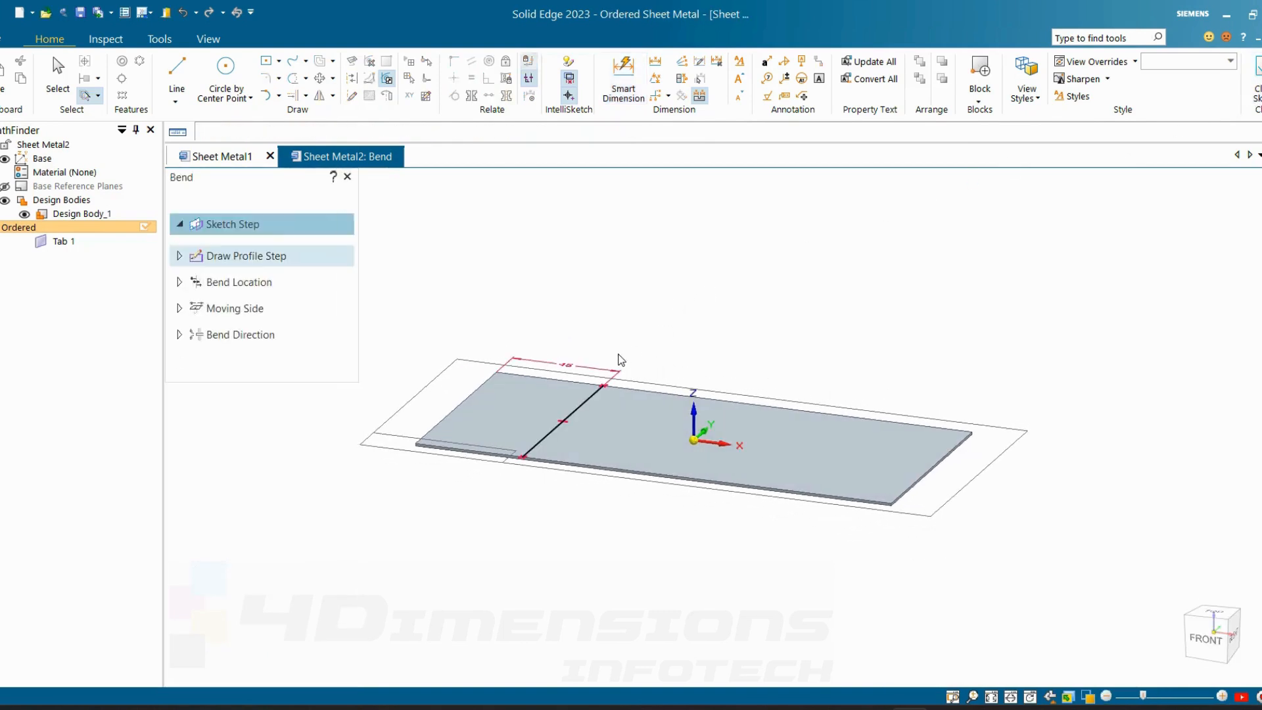
click(548, 412)
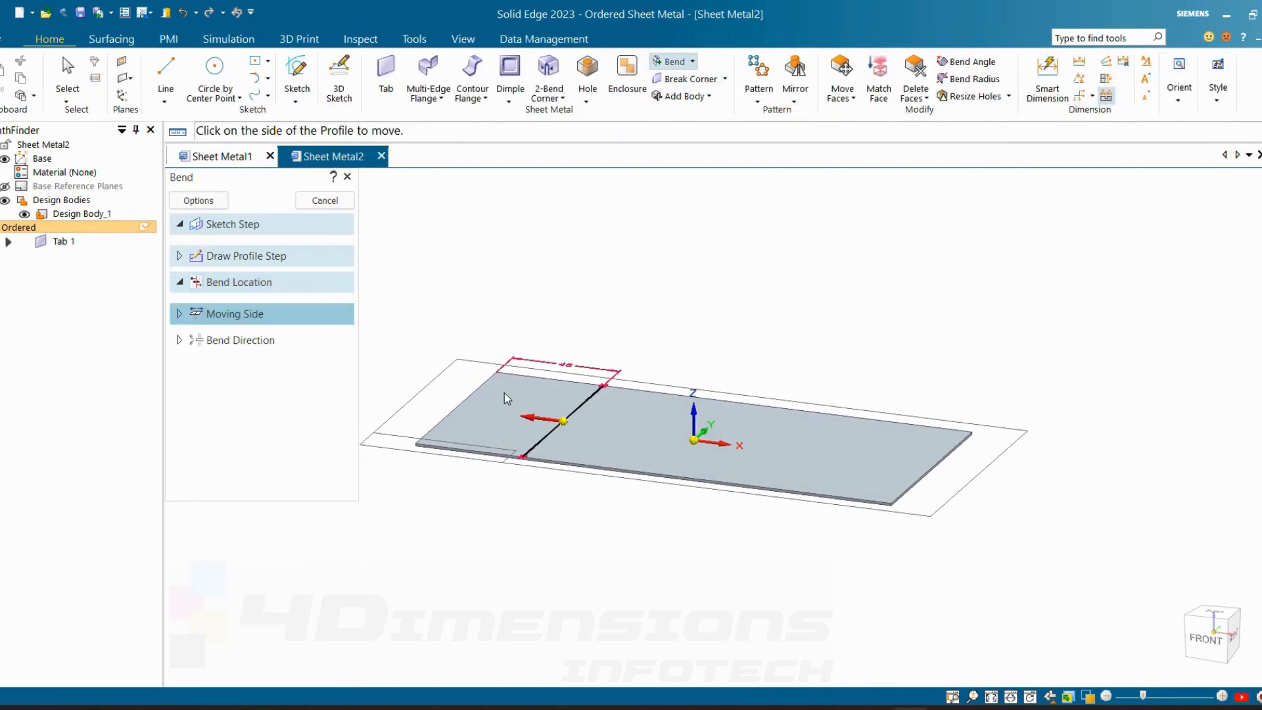
click(504, 393)
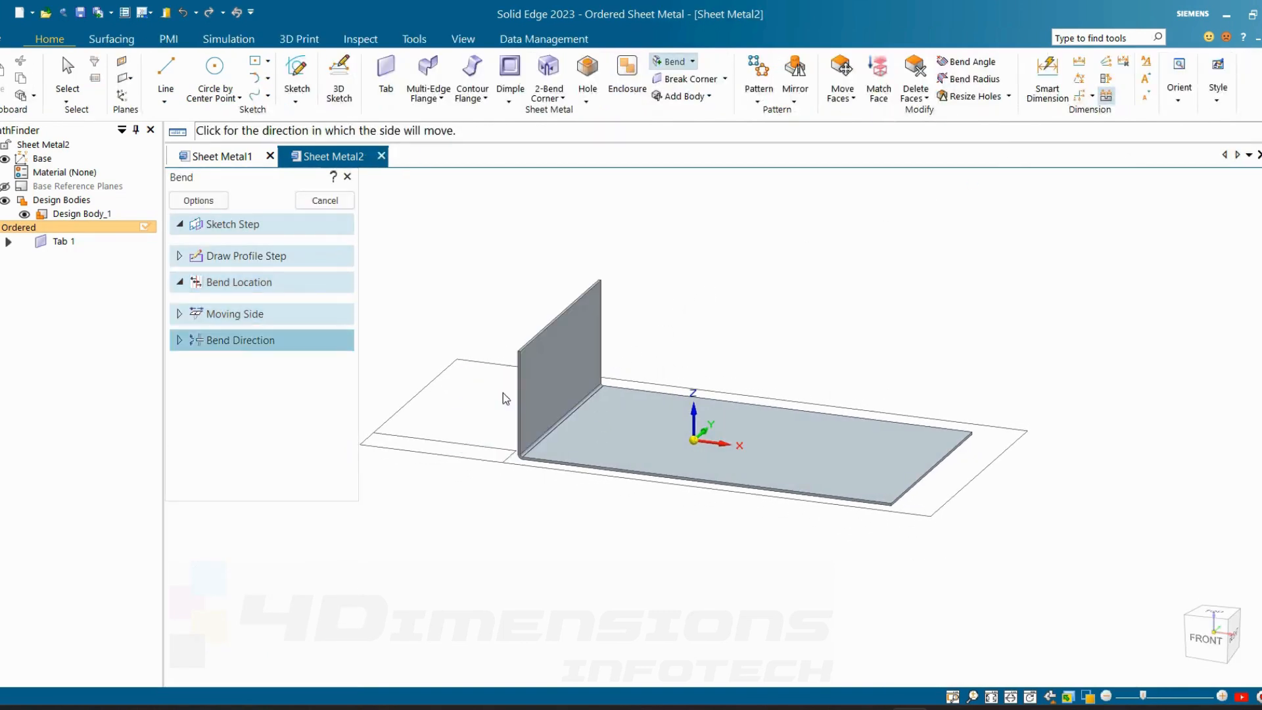
click(570, 337)
click(324, 200)
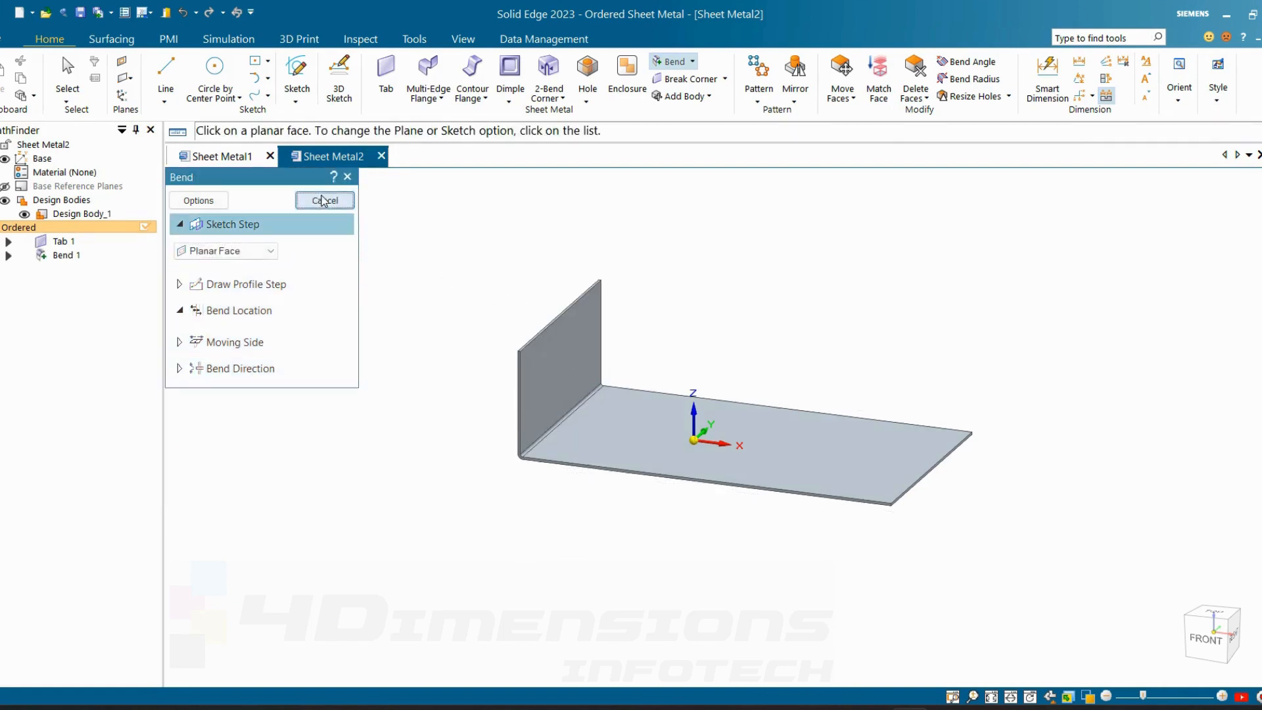
click(324, 200)
- Start a Gusset on the bend and place a single gusset about 24.7 mm from the bend's front end
scroll(897, 387, up, 3)
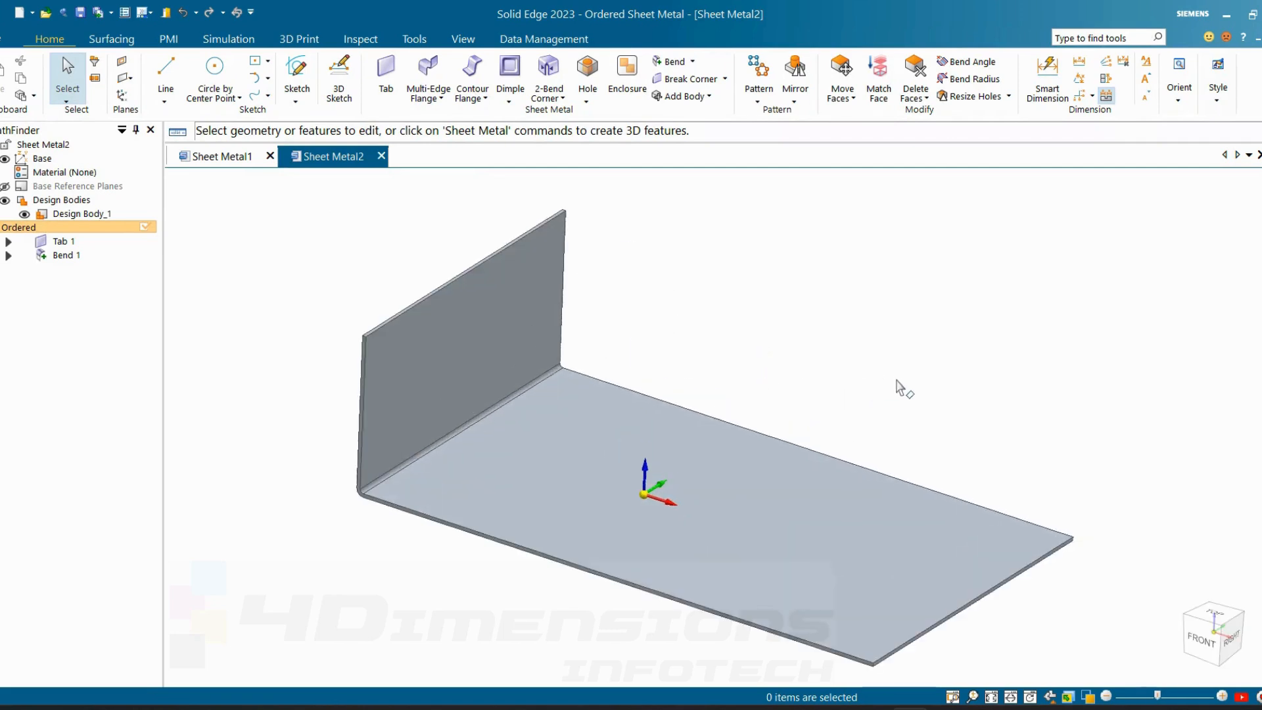
click(509, 101)
click(534, 190)
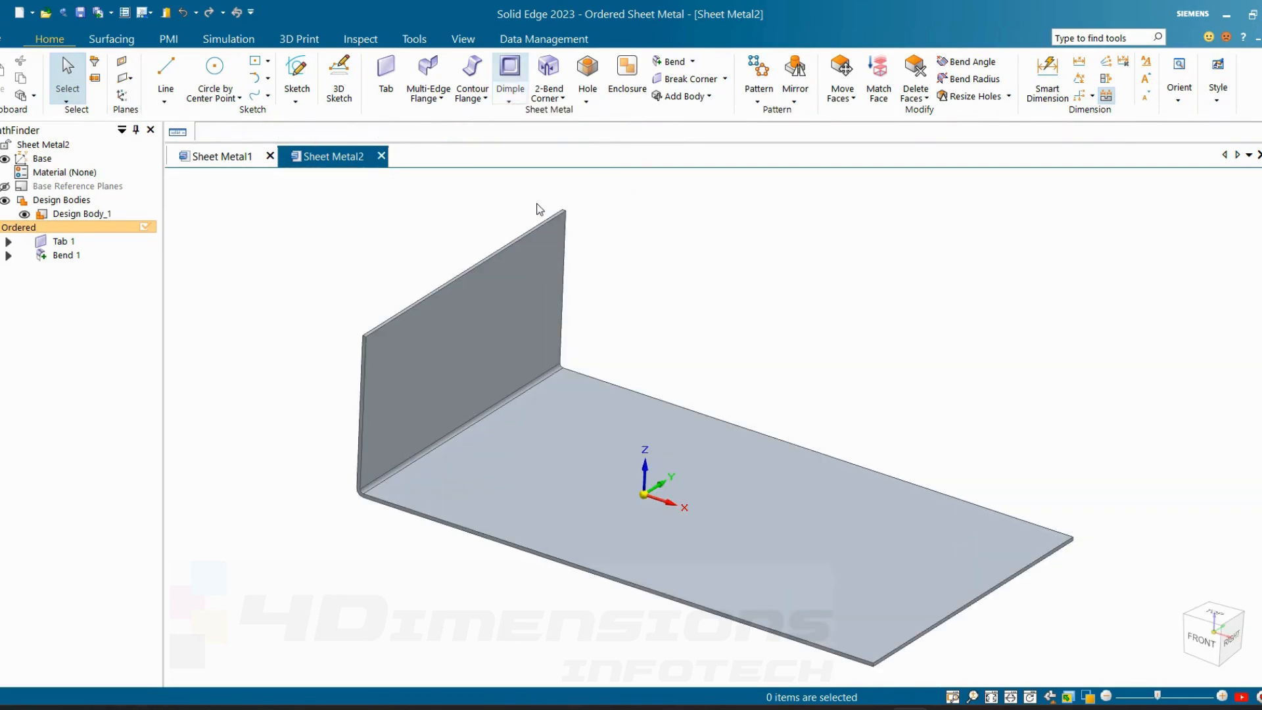
click(475, 419)
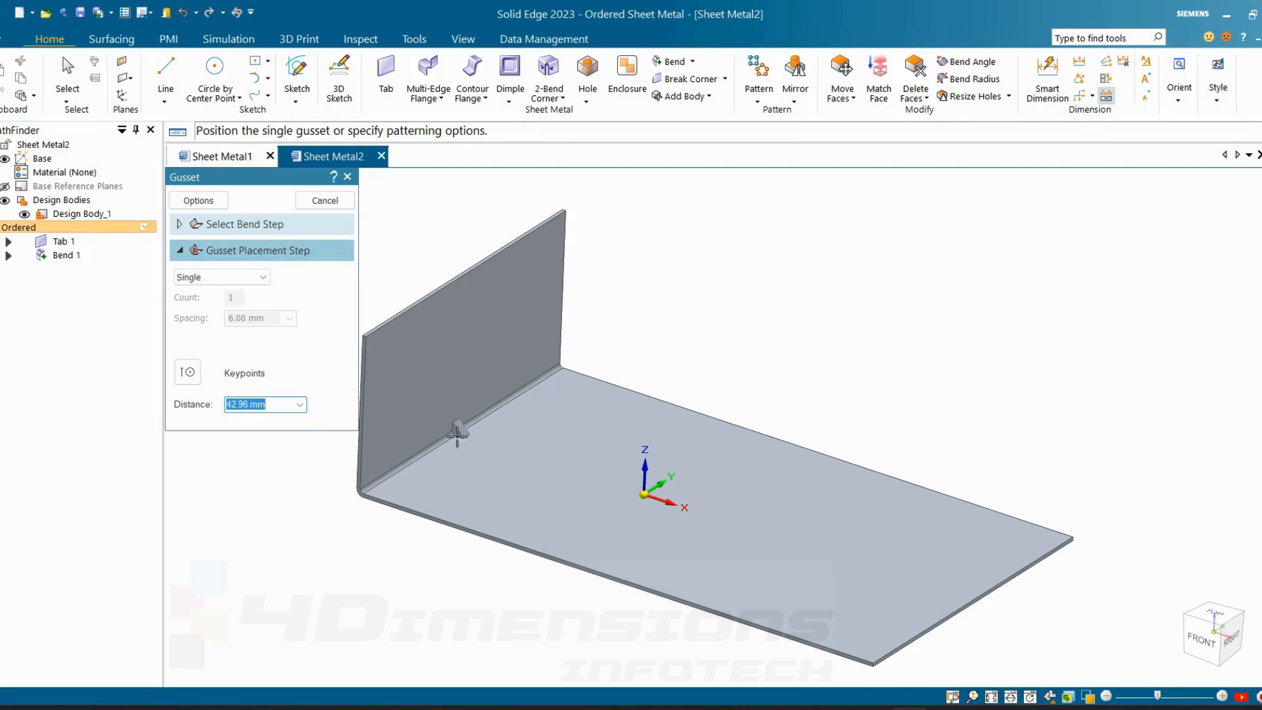
click(416, 460)
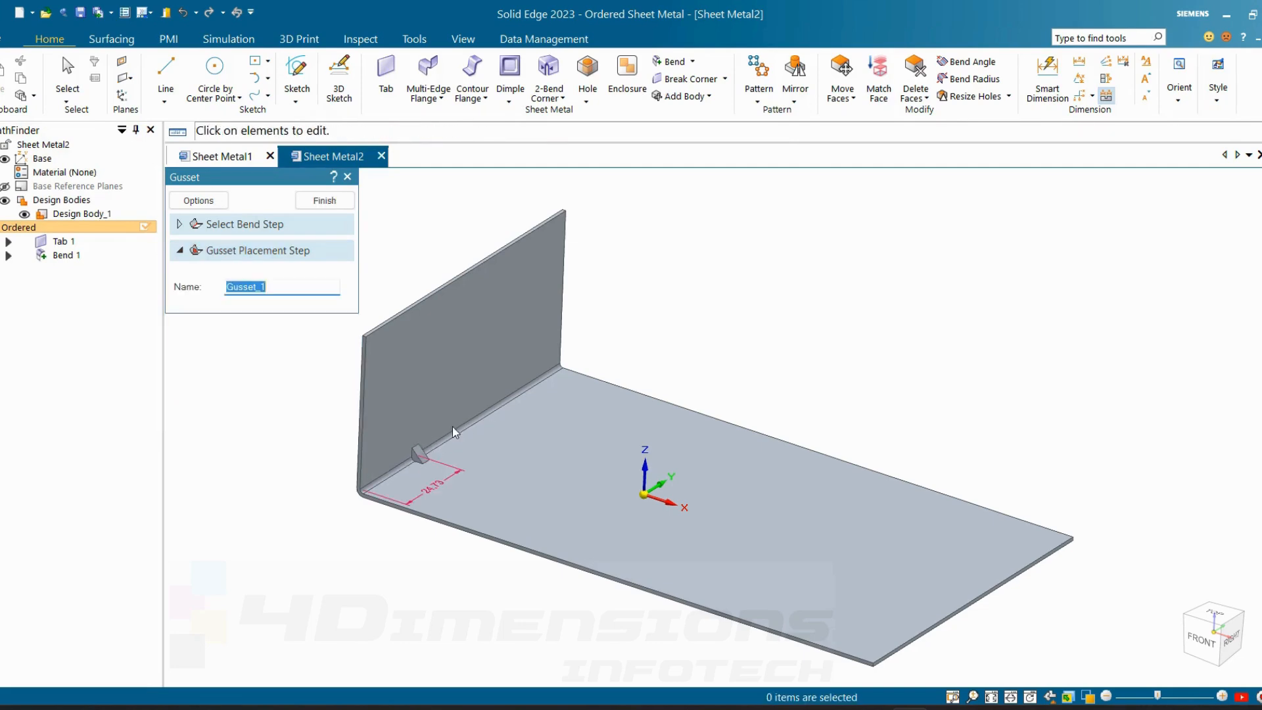
- Set the gusset's distance from the bend's front end to 24 mm
click(439, 490)
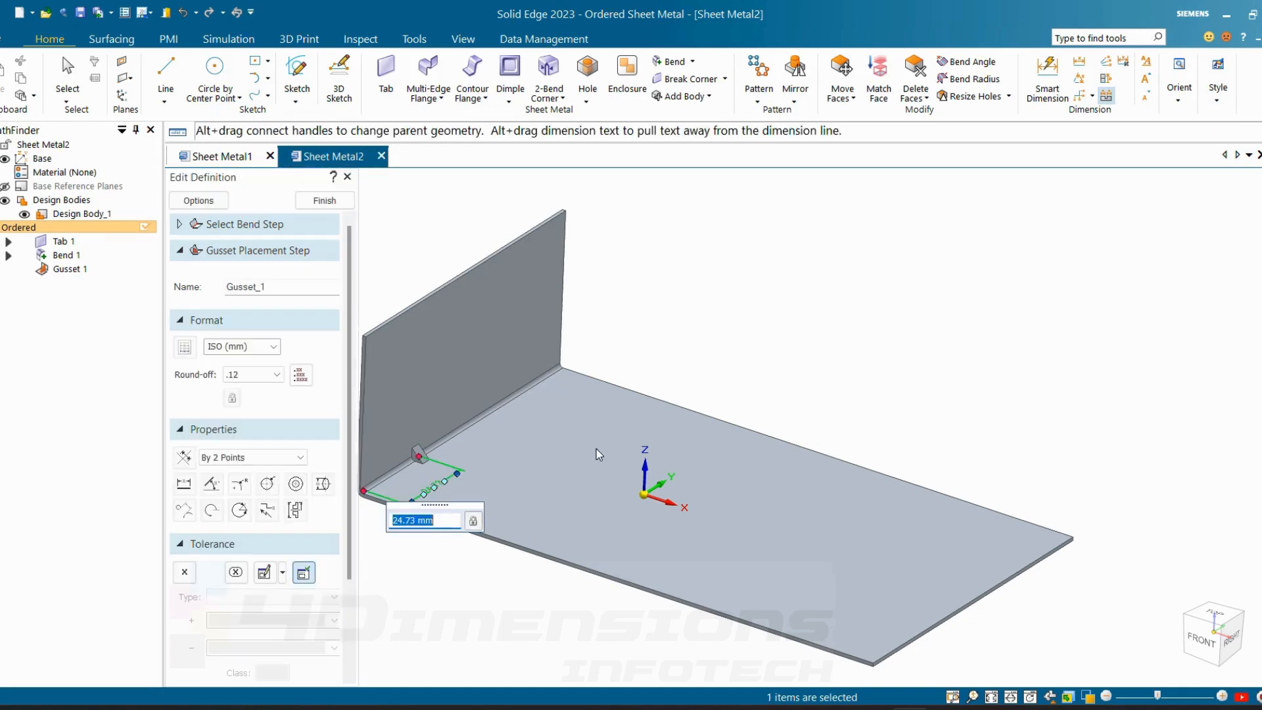
text(24)
key(Return)
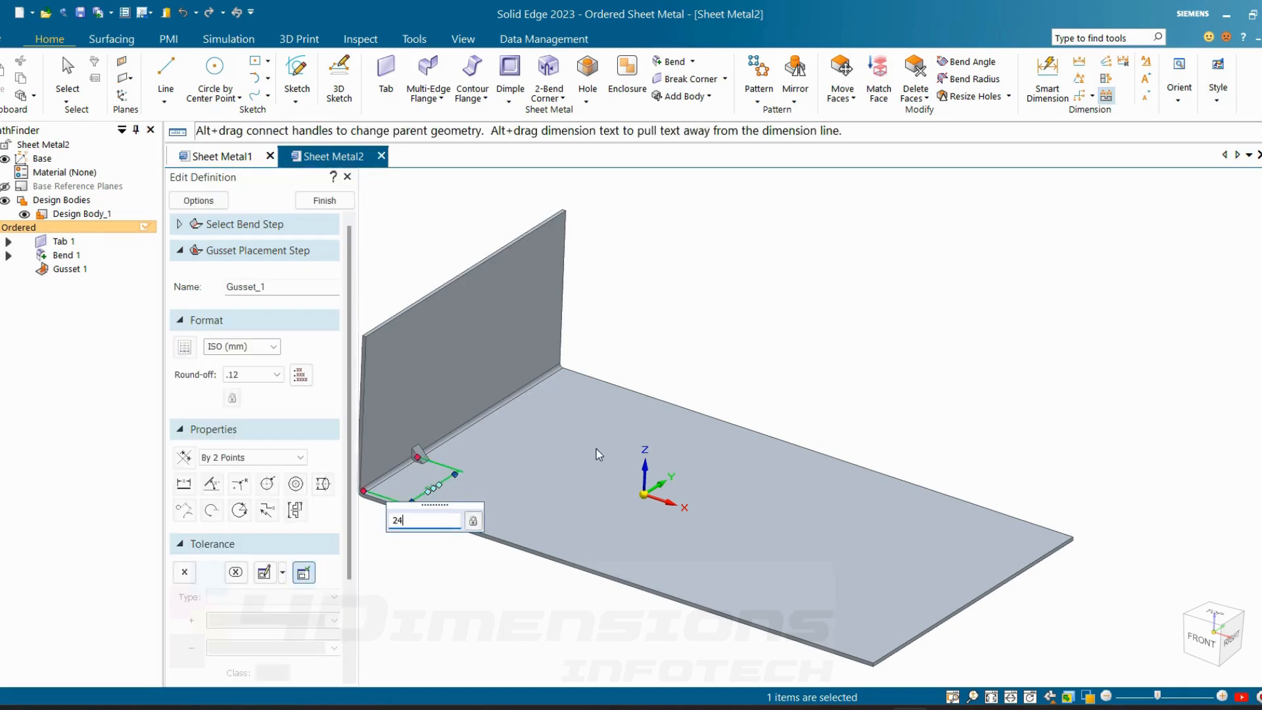
scroll(460, 493, up, 2)
middle_drag(432, 508, 397, 569)
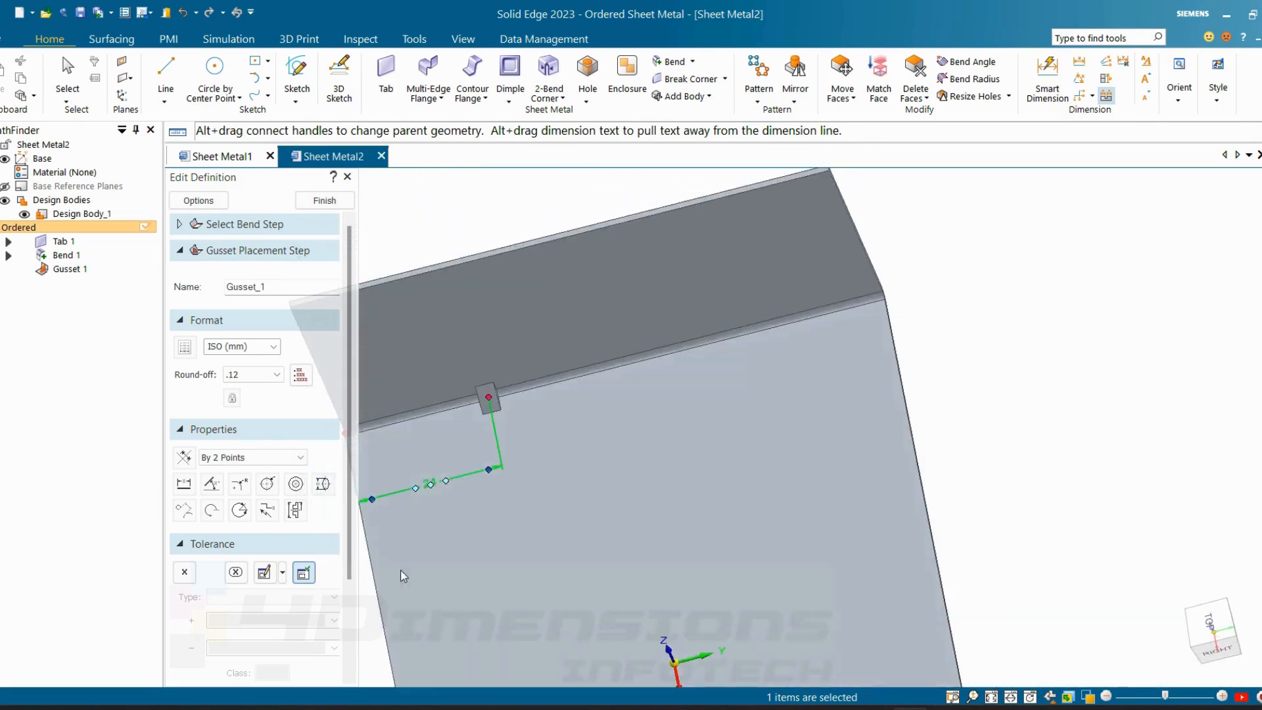
scroll(542, 535, down, 3)
scroll(504, 509, up, 3)
scroll(404, 472, up, 1)
mouse_move(423, 476)
middle_down()
mouse_move(442, 506)
mouse_move(433, 456)
mouse_move(420, 473)
middle_up()
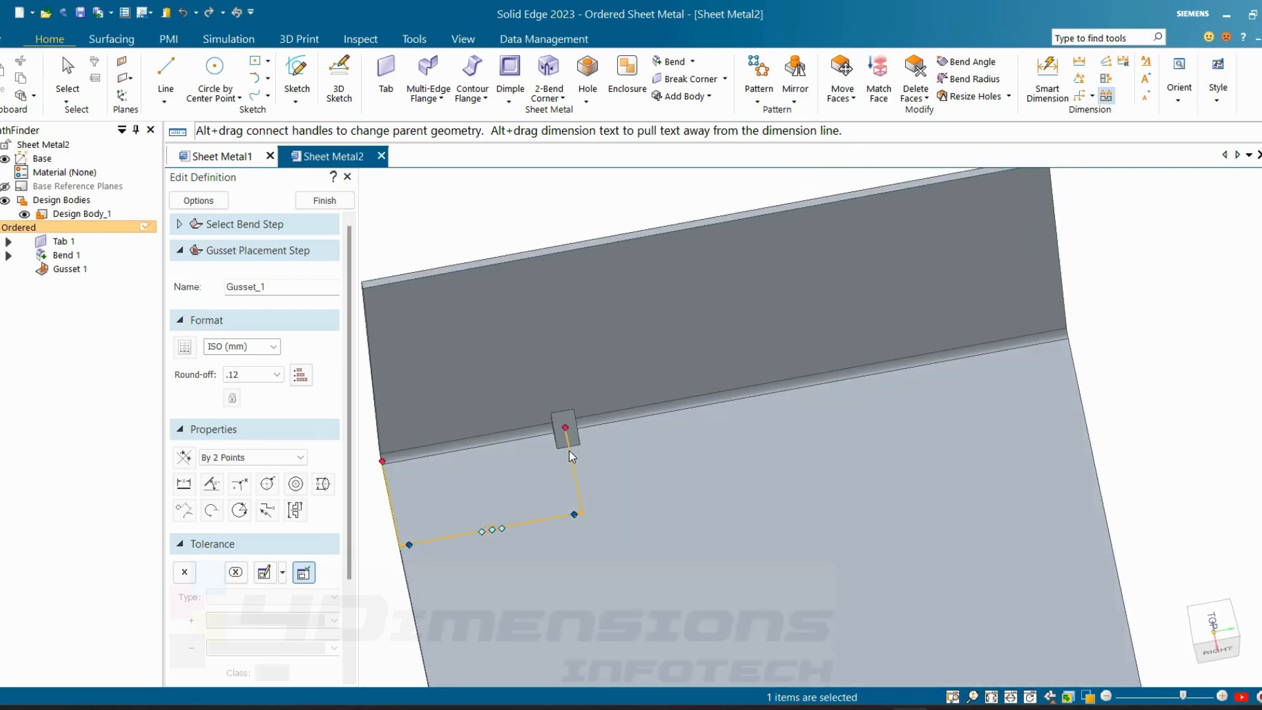
key(ctrl+i)
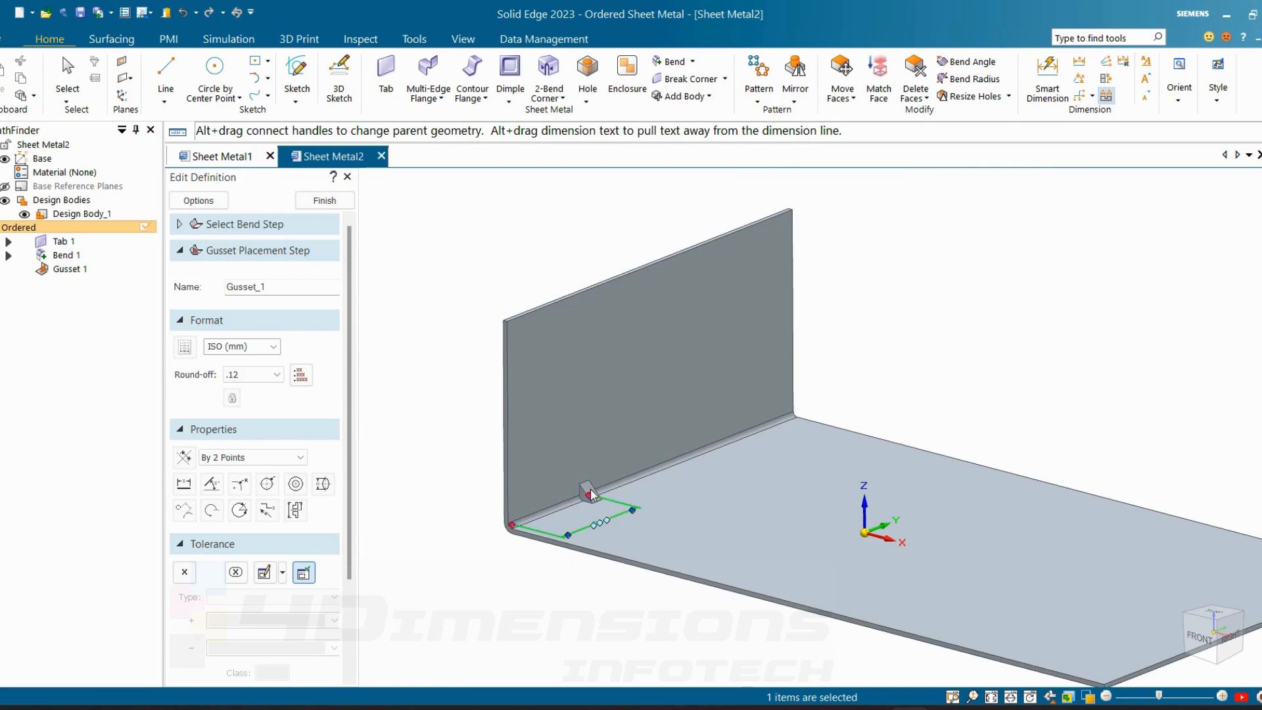
- In the gusset options, set the automatic profile's depth to 20 mm and the width to 6 mm
click(210, 202)
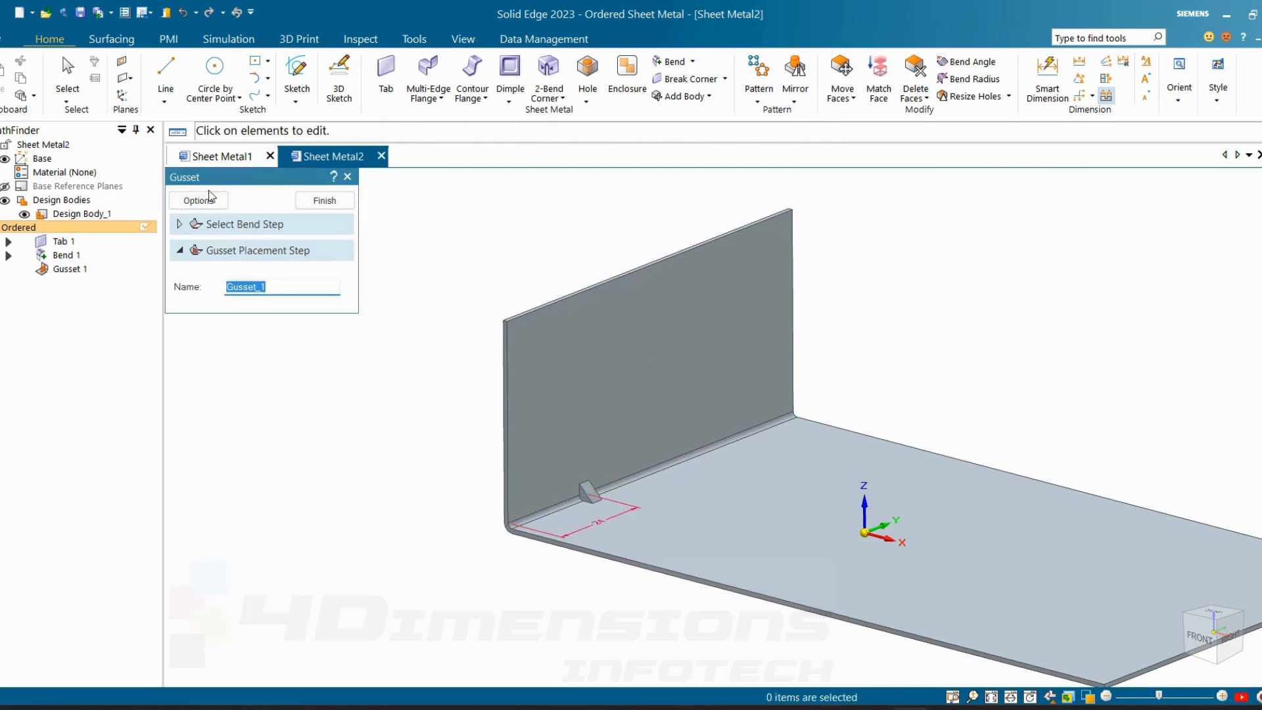
click(210, 198)
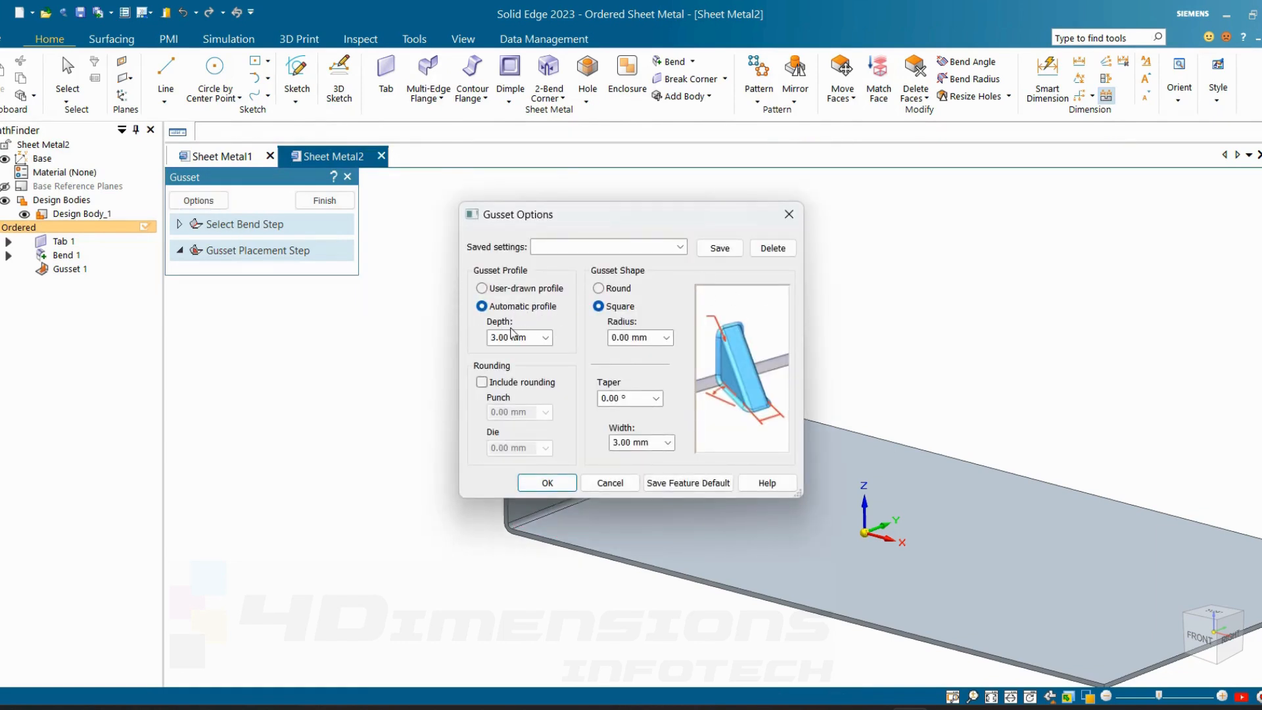
click(533, 339)
text(20)
click(651, 441)
text(8)
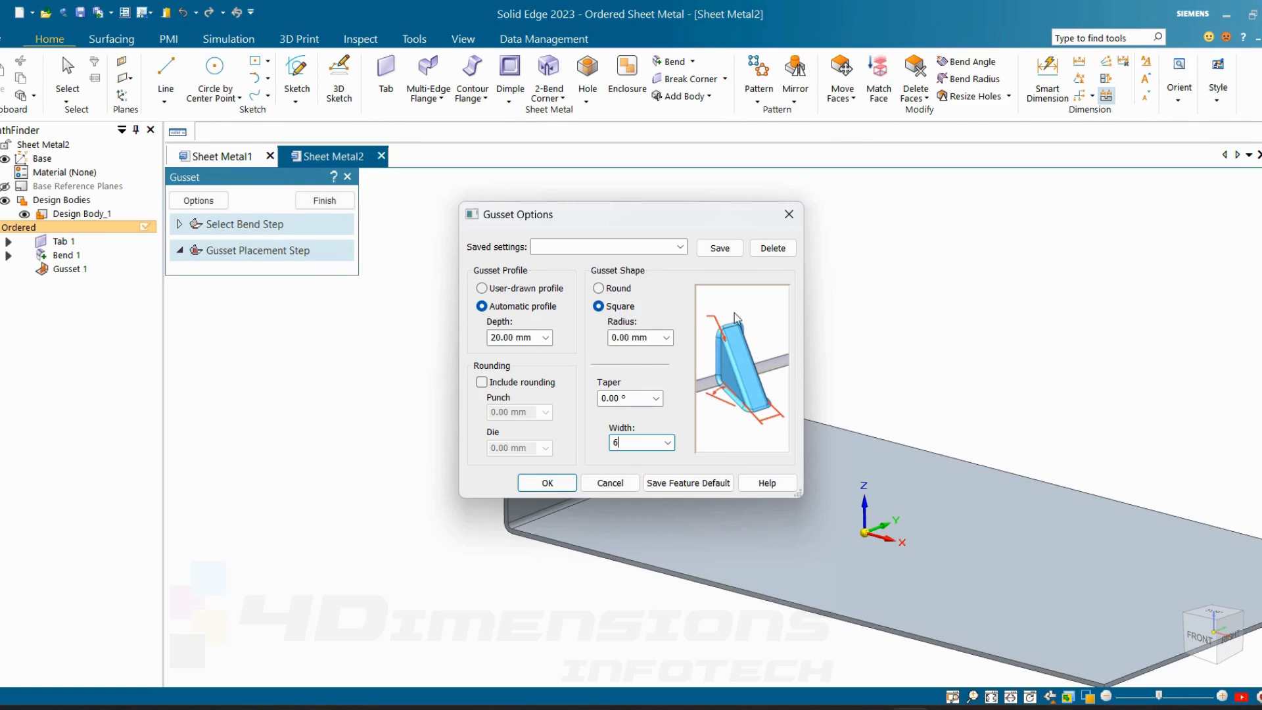
- Choose the Round gusset shape and set its taper to 2°
click(600, 289)
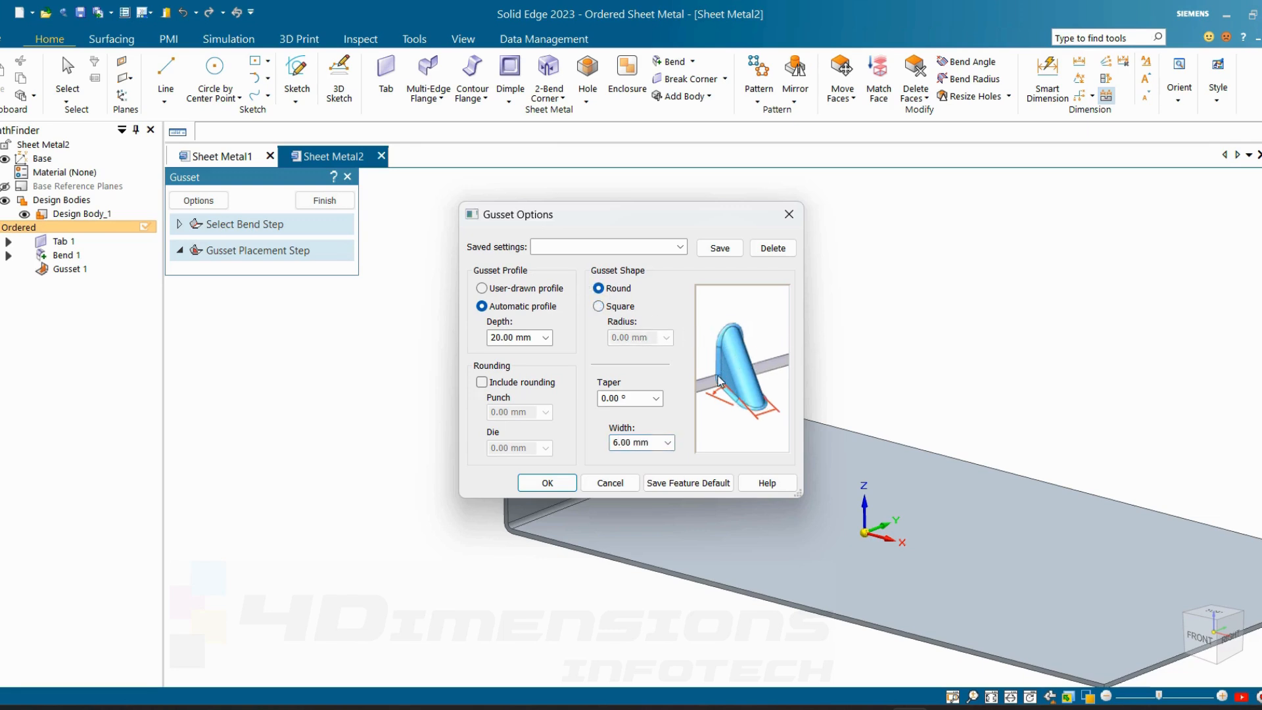
click(608, 308)
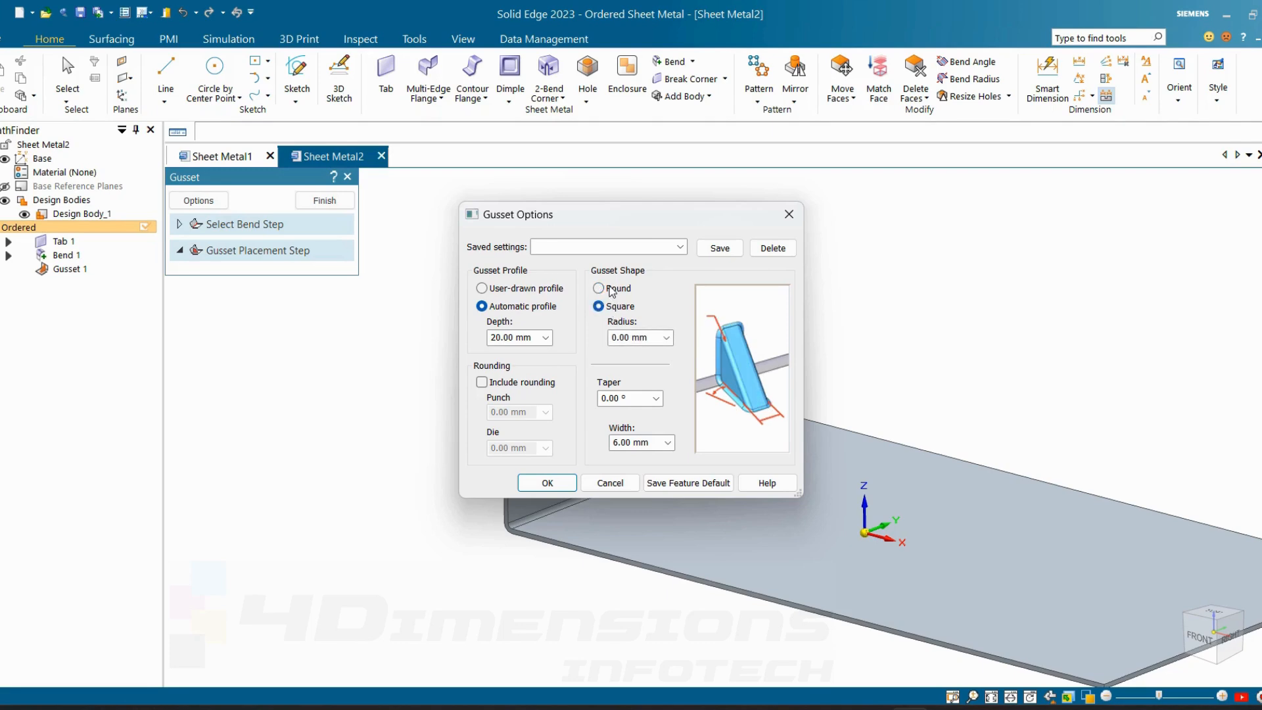
click(611, 290)
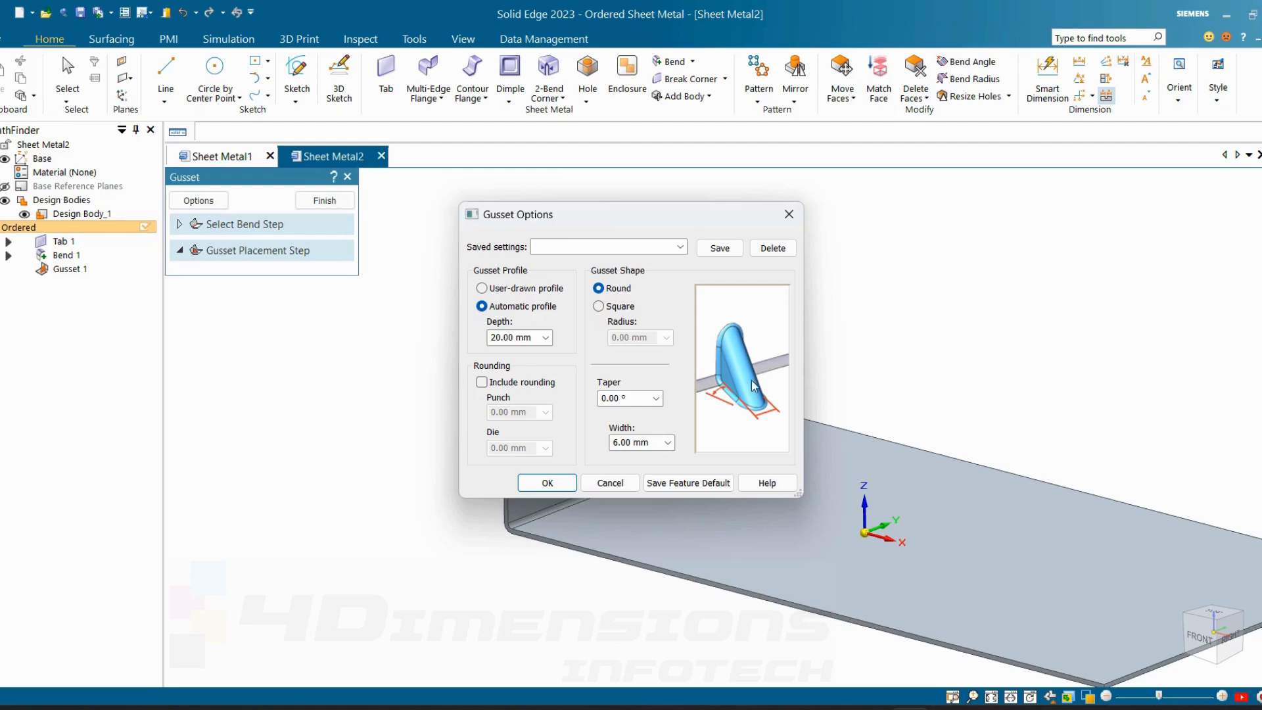
click(633, 399)
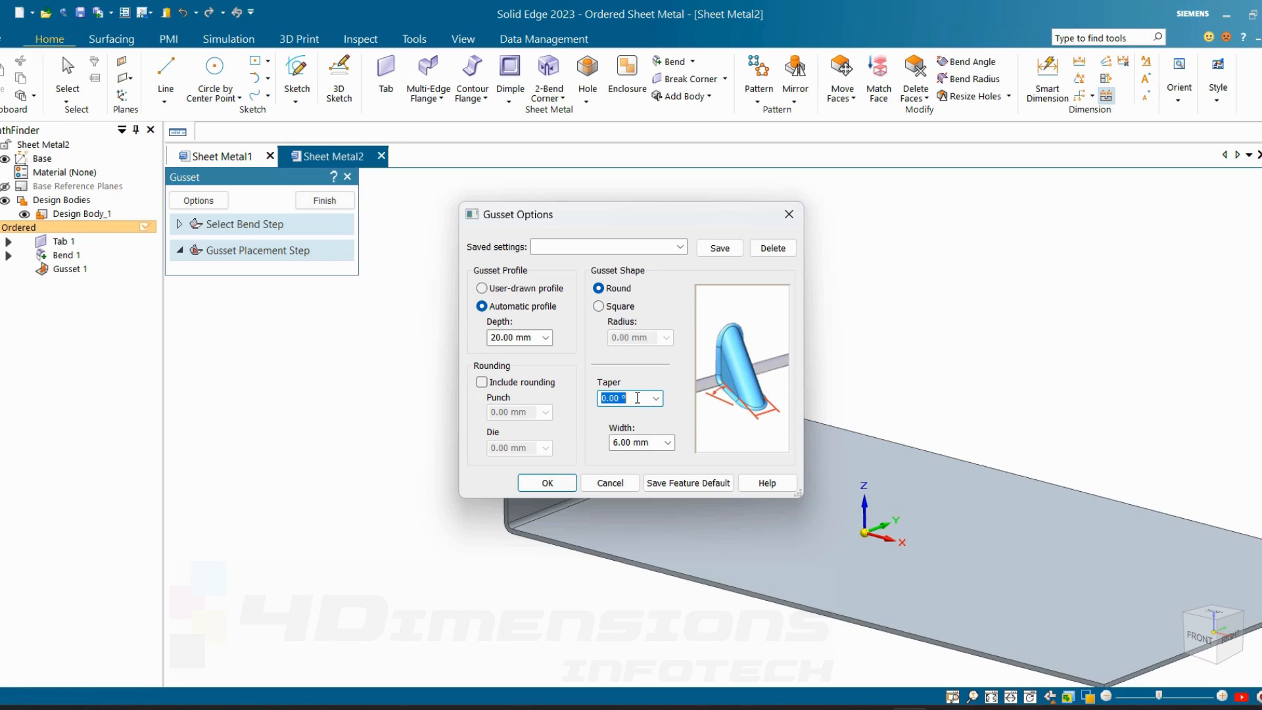
text(2)
- Include rounding with punch and die radii of 1 mm each, apply the options and finish the gusset
click(482, 384)
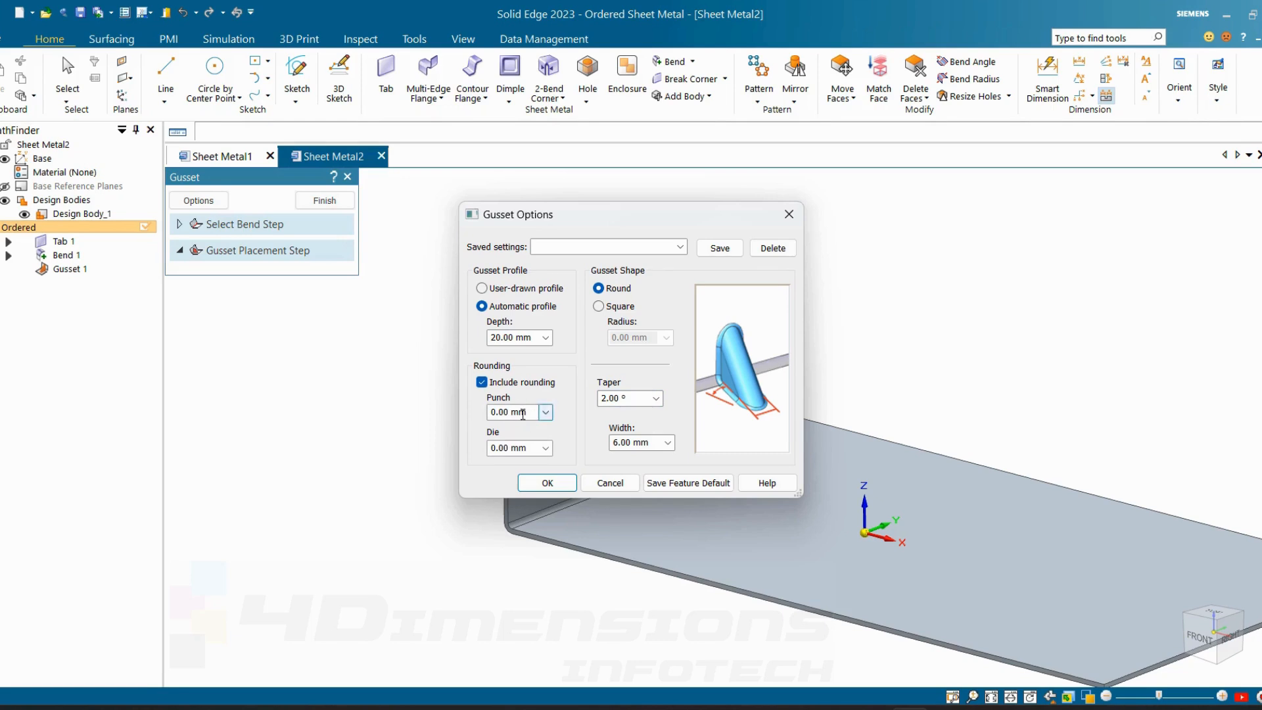
double_click(533, 413)
text(1)
double_click(532, 450)
text(1)
click(547, 483)
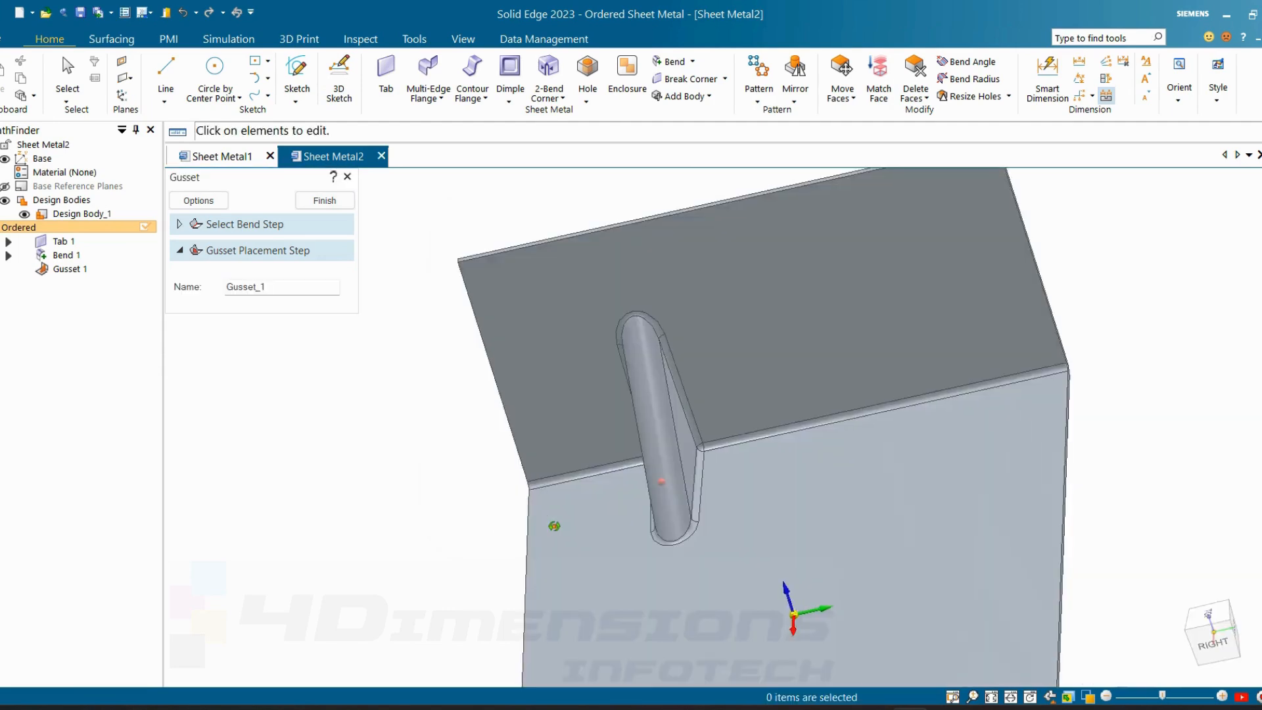
middle_drag(554, 526, 598, 544)
scroll(719, 504, down, 5)
middle_drag(726, 500, 786, 387)
click(326, 200)
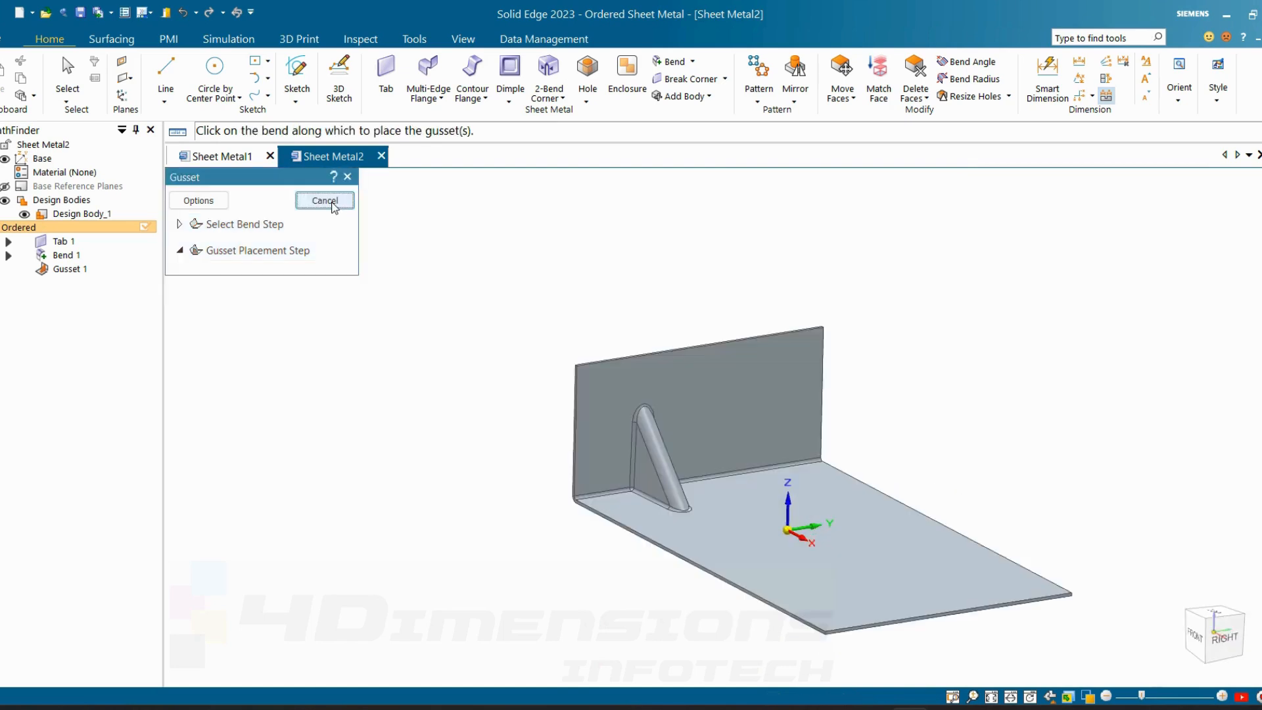
click(325, 201)
- Show the base reference planes and Mirror Copy the gusset about the vertical plane running along the plate's length
middle_drag(685, 305, 880, 341)
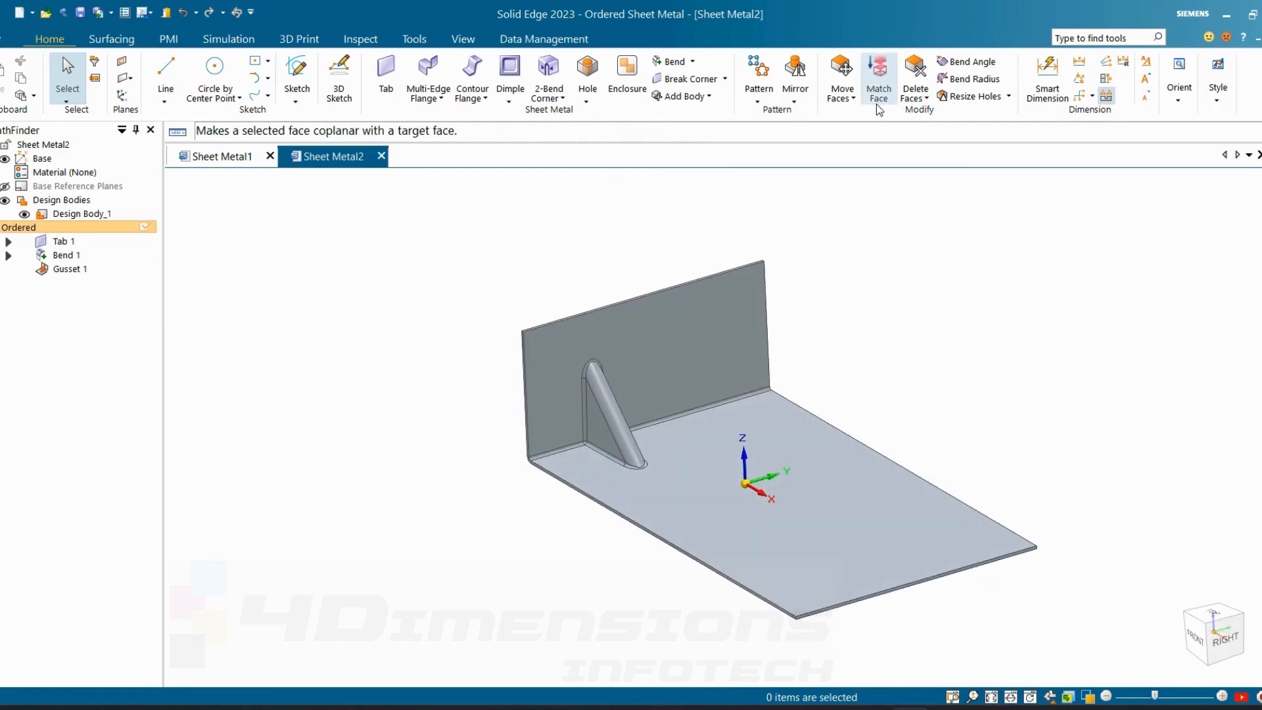
click(794, 97)
click(821, 119)
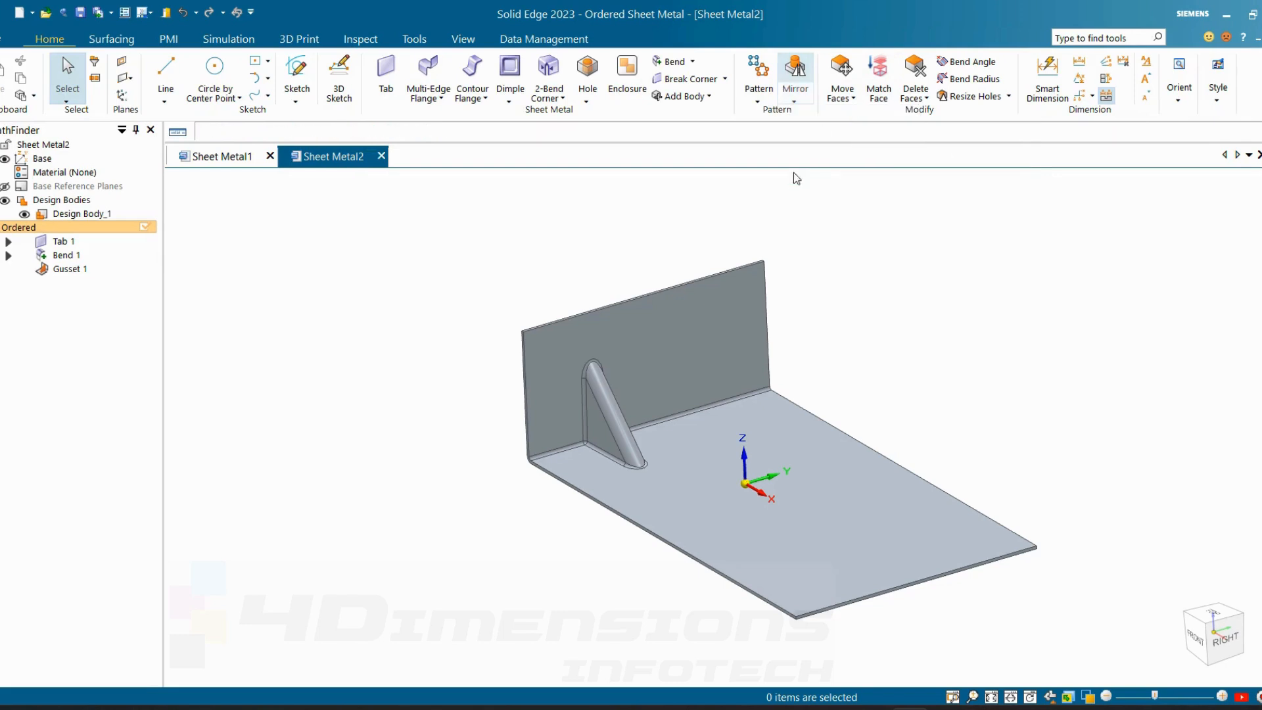
click(611, 414)
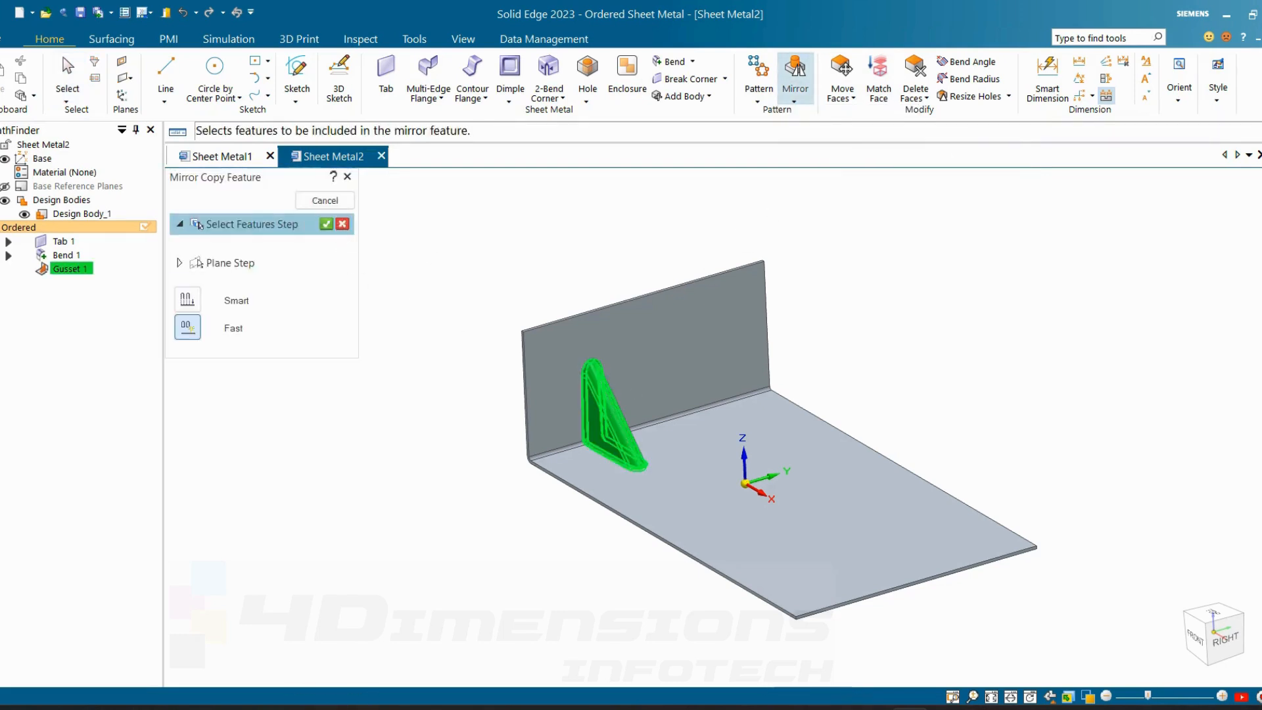
click(328, 226)
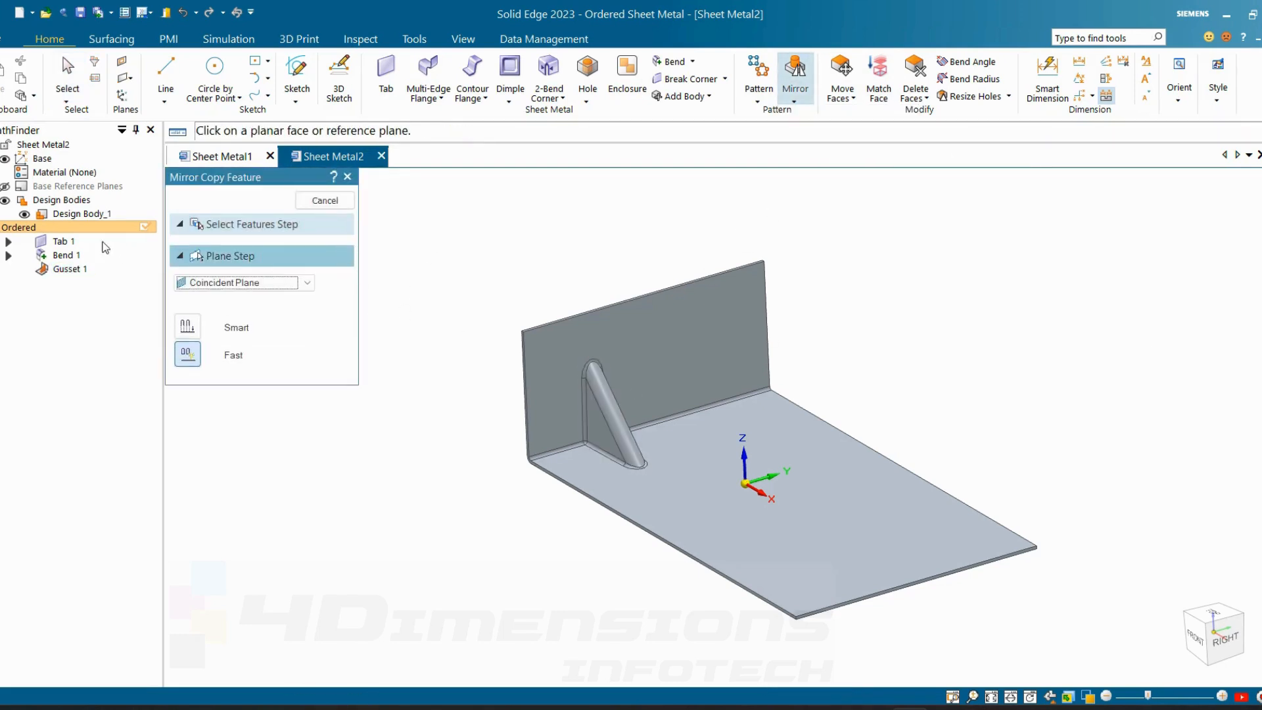
click(5, 186)
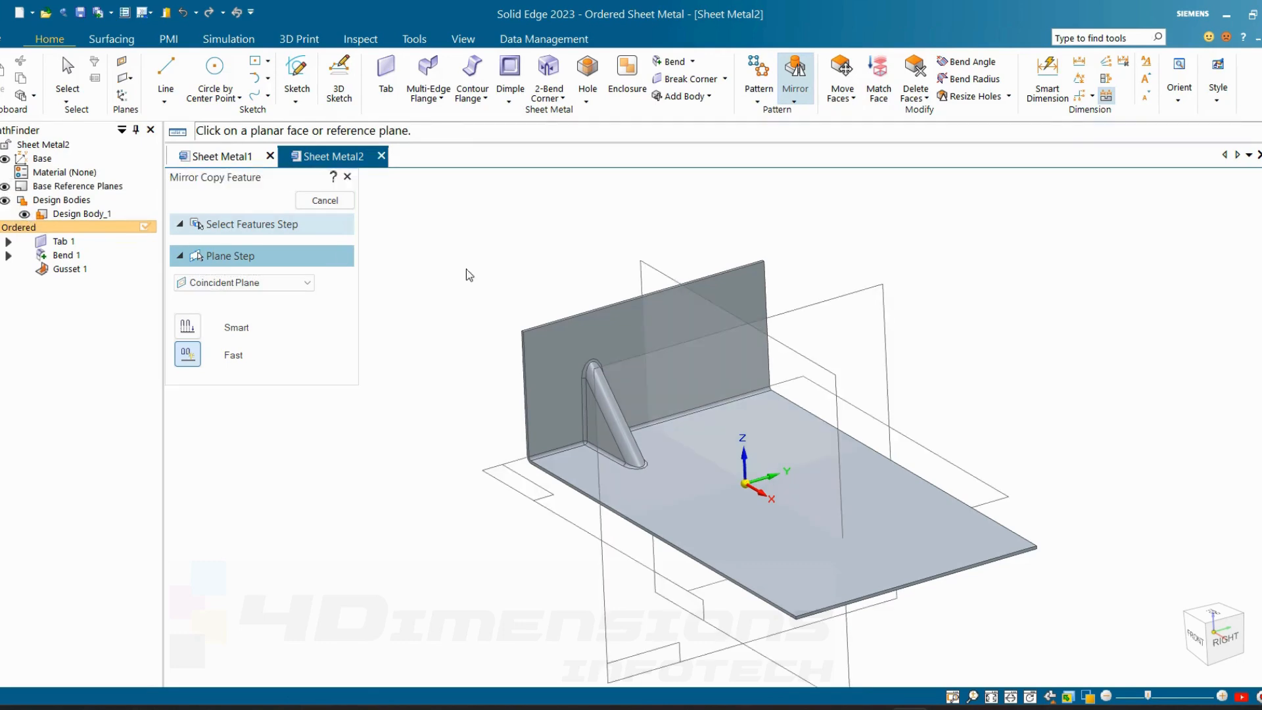
click(667, 275)
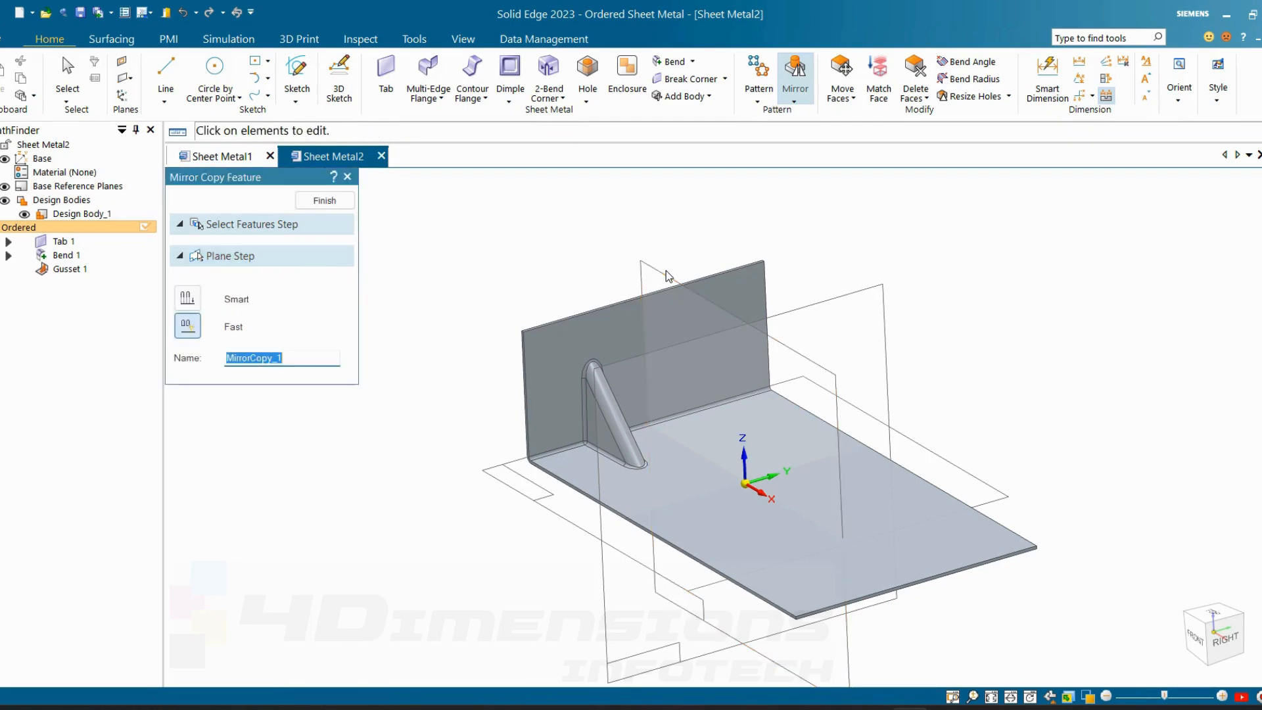
click(322, 203)
- Inspect both gussets from the left and isometric views and hide the base reference planes
middle_drag(403, 243, 791, 344)
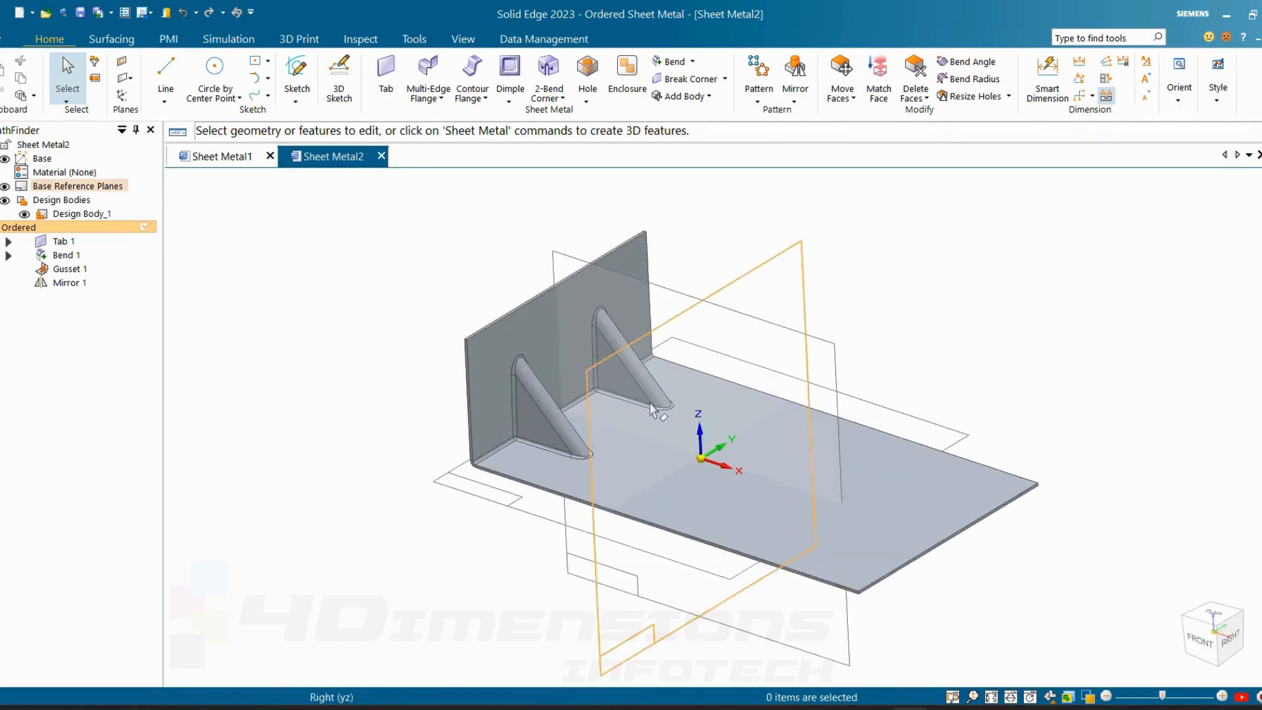
key(ctrl+l)
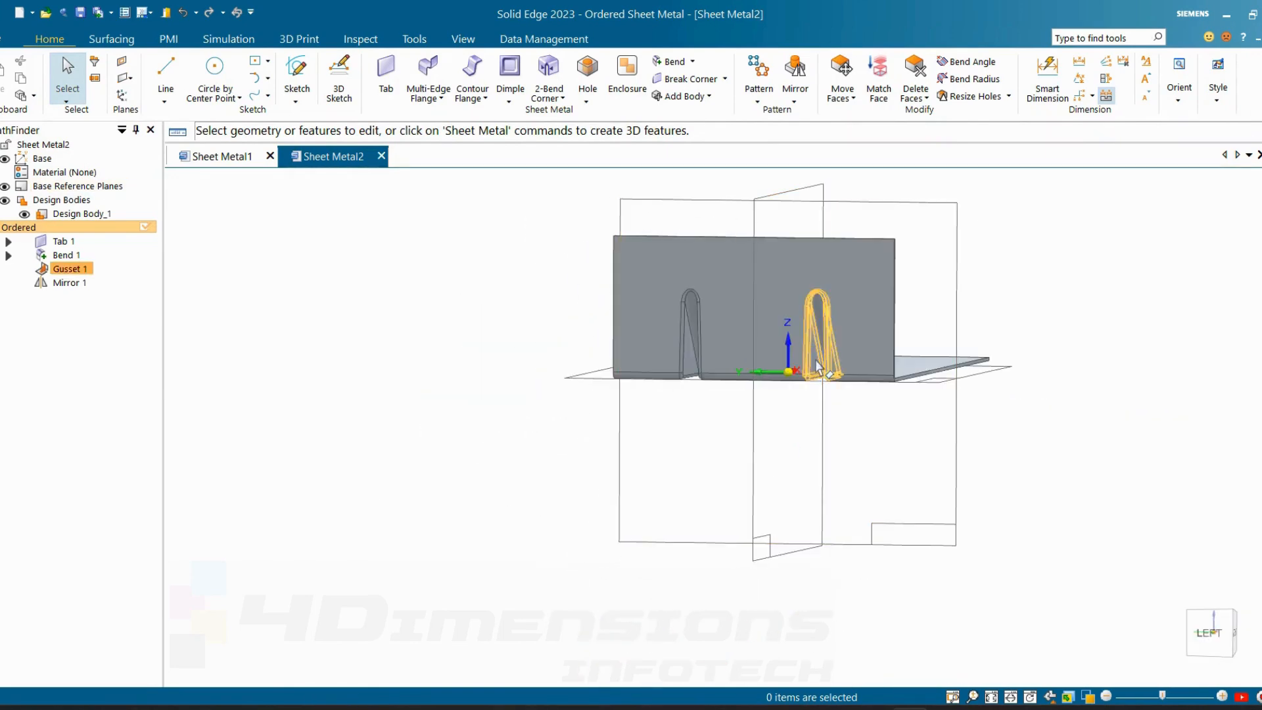
key(ctrl+i)
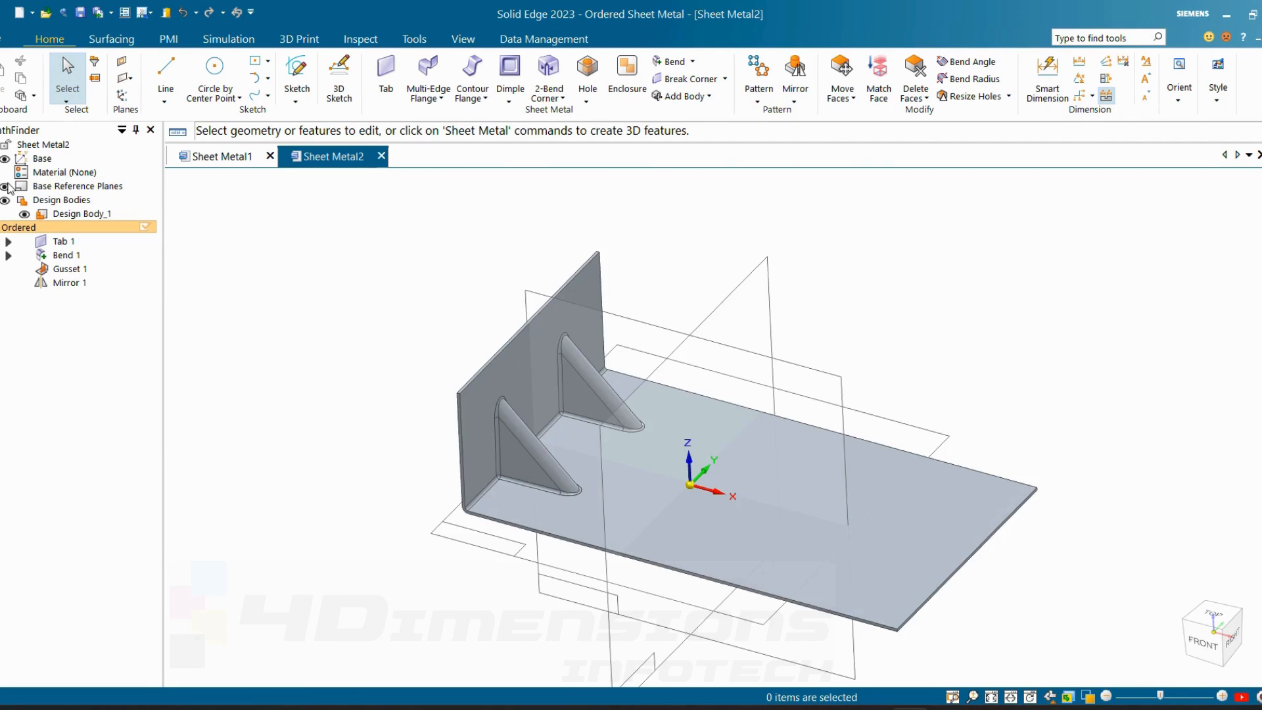
click(6, 186)
- Edit the original gusset to a depth of 15 mm, finish the edit and restore the isometric view
scroll(651, 241, up, 3)
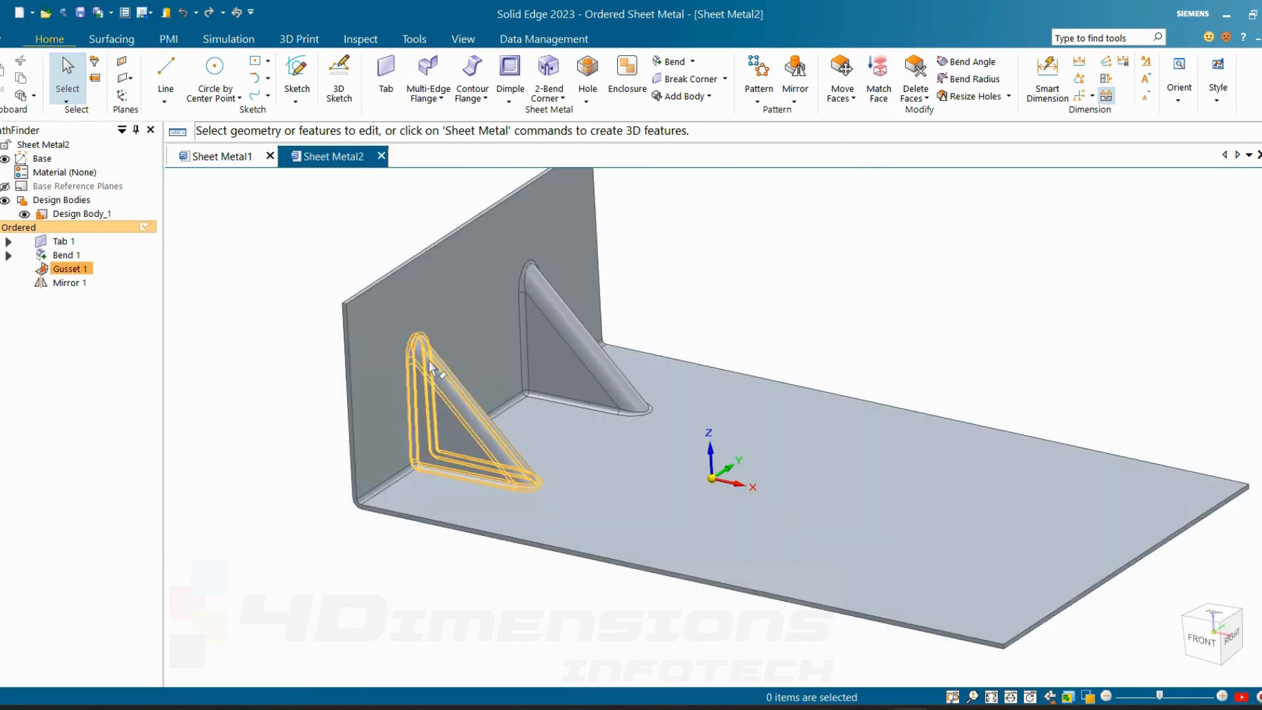
click(77, 270)
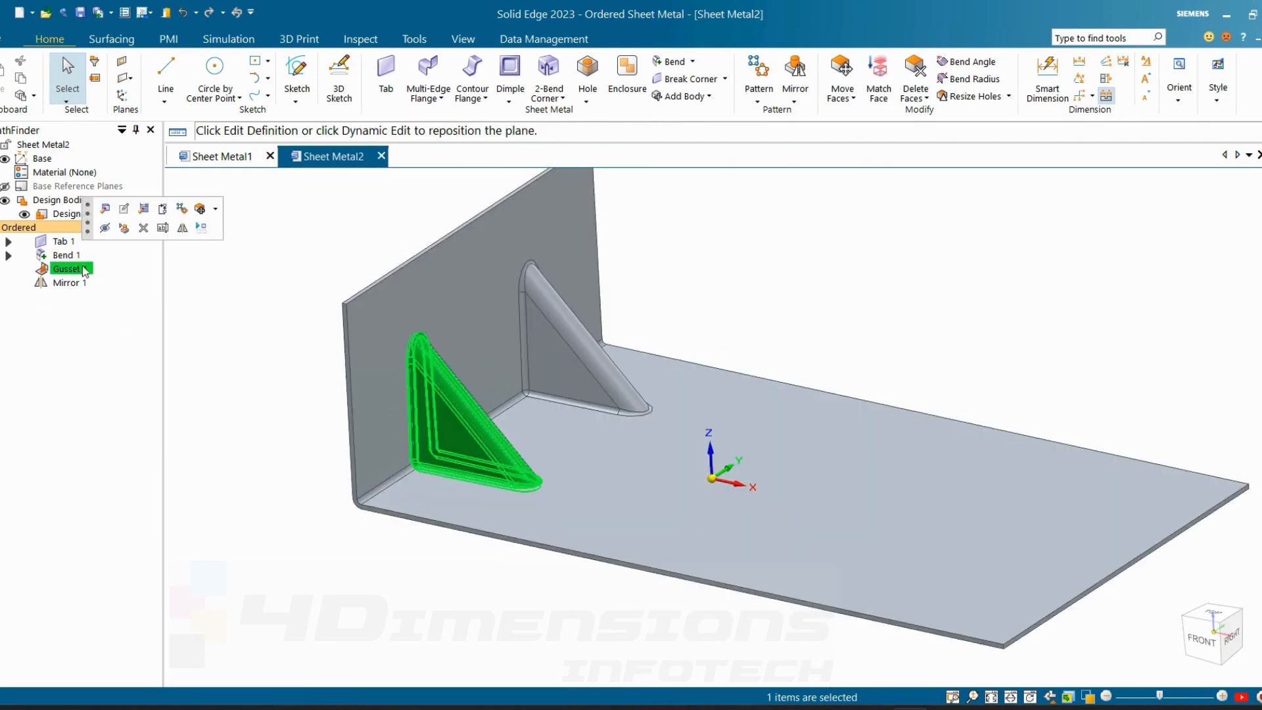
click(99, 207)
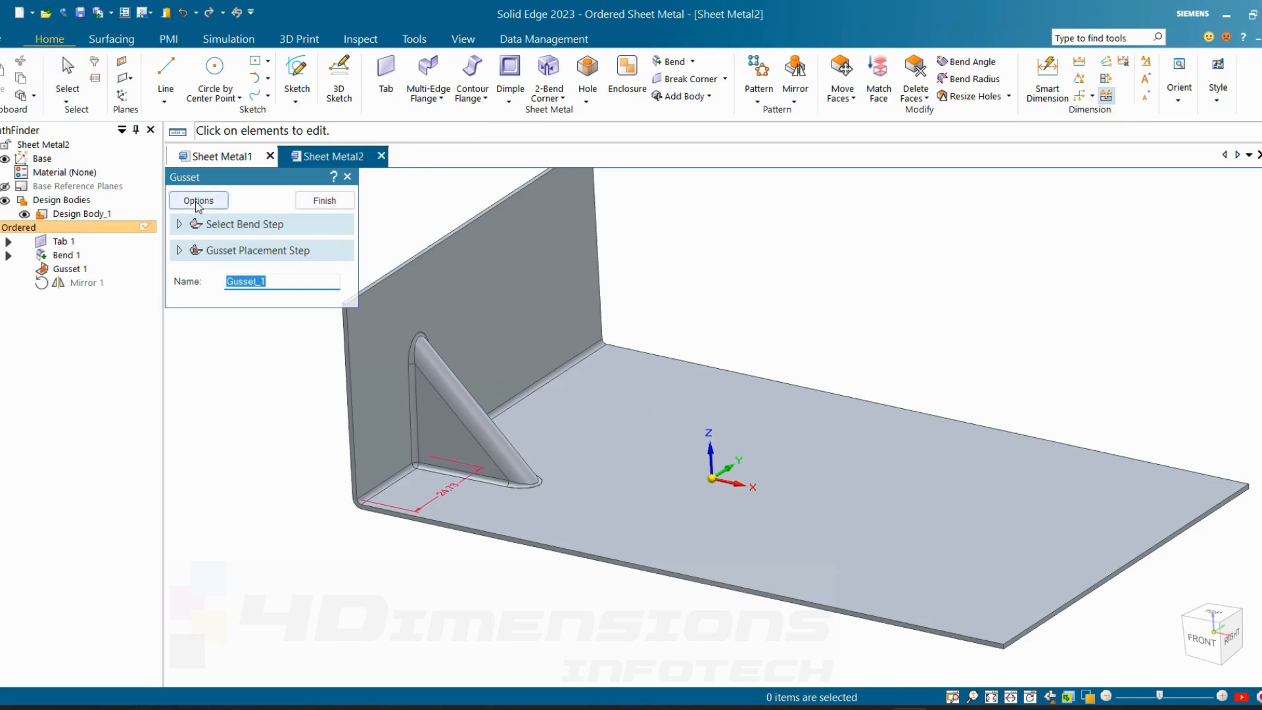
click(199, 200)
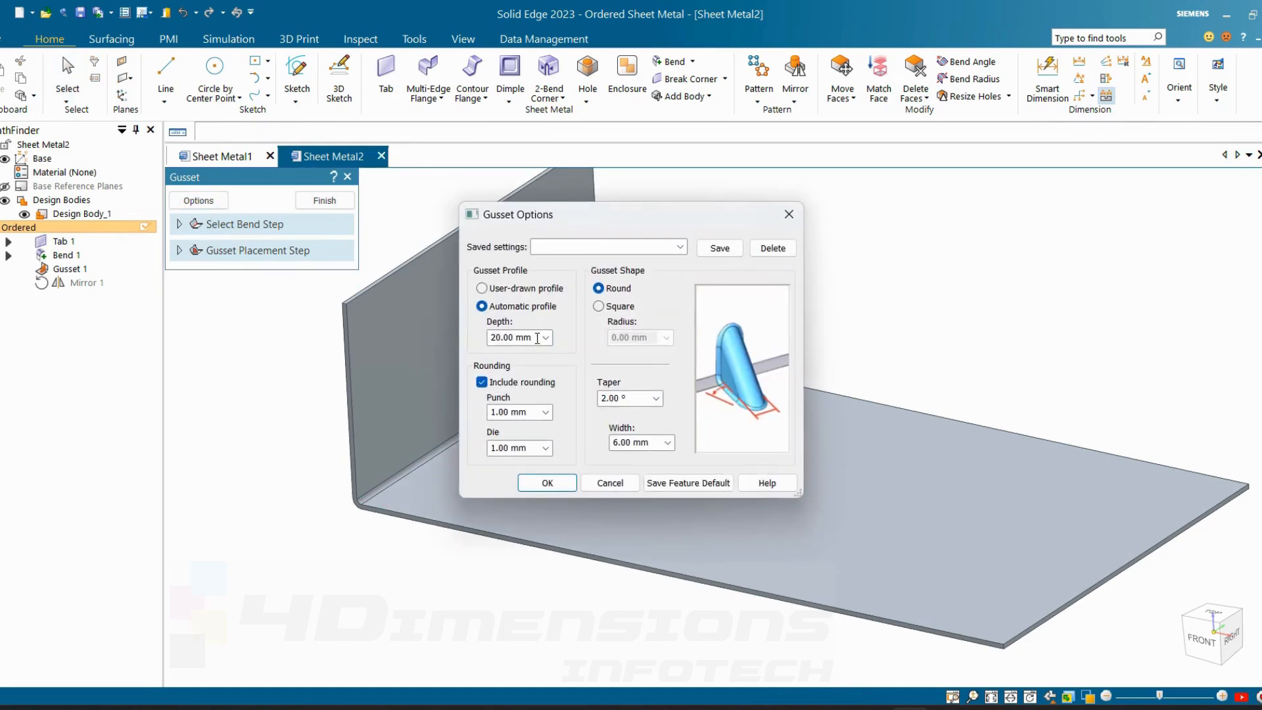
drag(537, 337, 452, 340)
text(15)
key(Return)
middle_drag(523, 421, 473, 437)
click(342, 203)
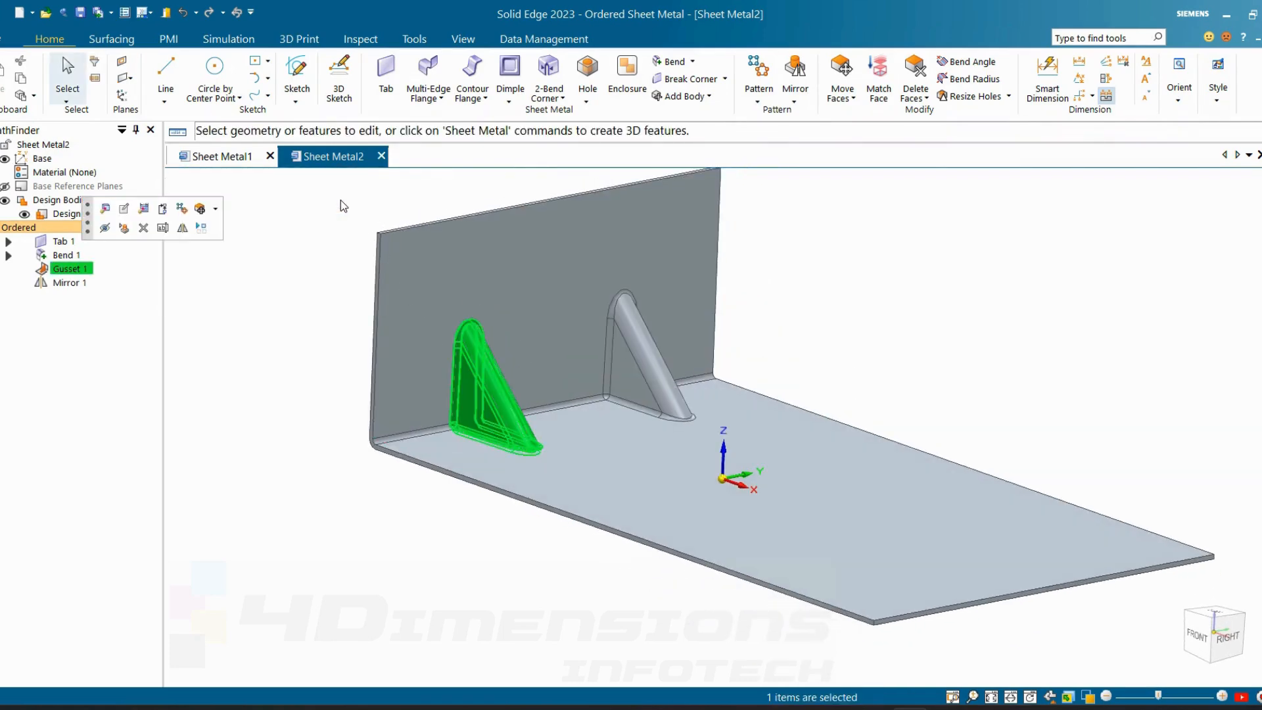
key(Escape)
key(ctrl+i)
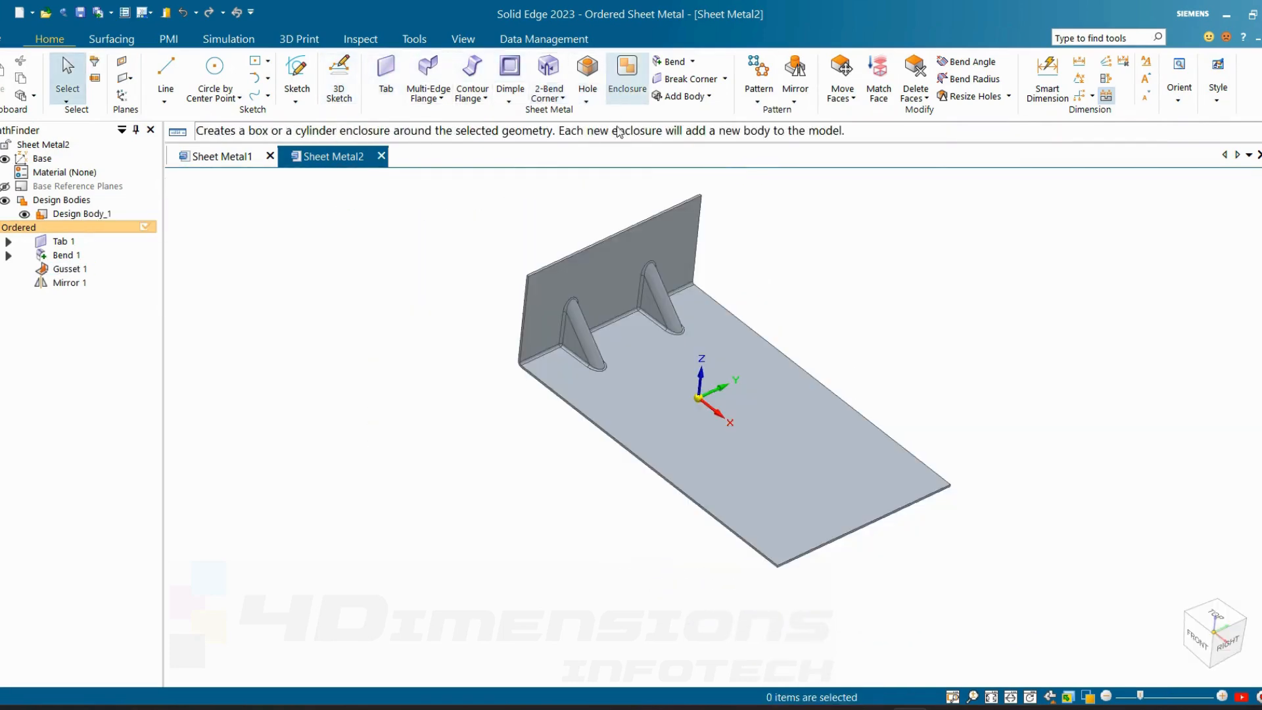
- Create a flat pattern with the large base face oriented upward, accept it and return to the folded Ordered model
click(414, 39)
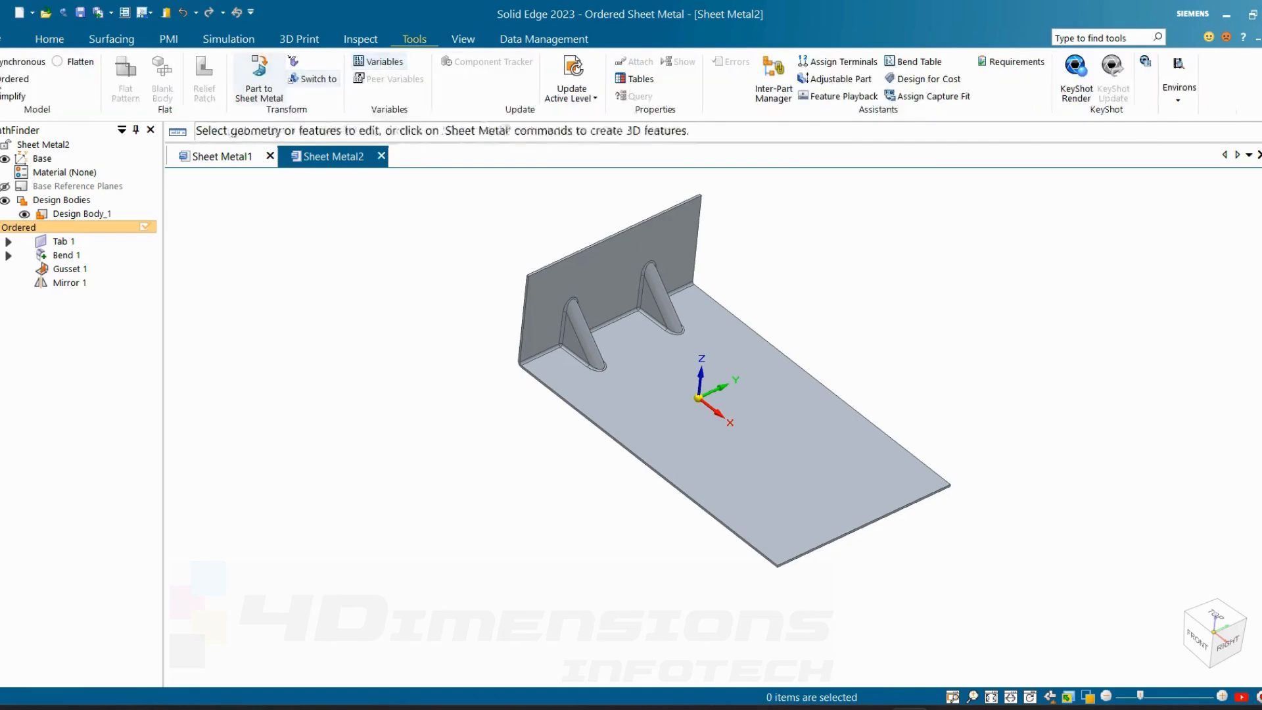
click(125, 77)
click(729, 405)
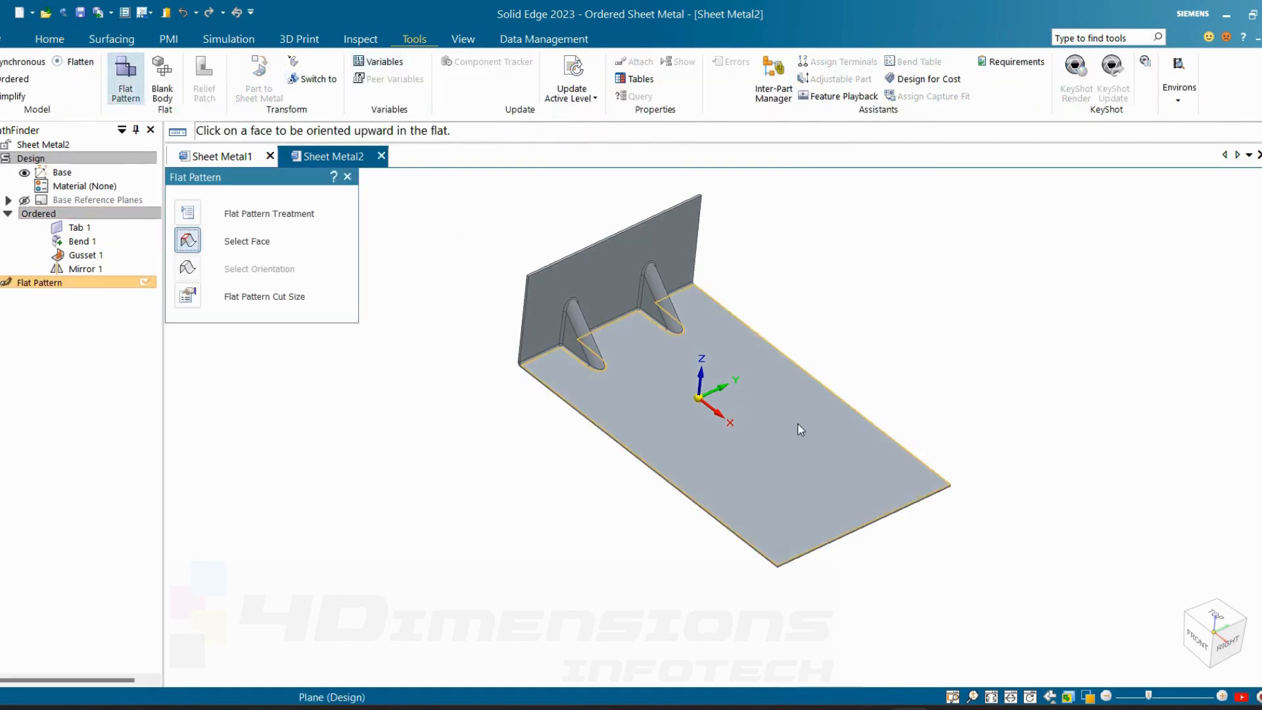
click(692, 288)
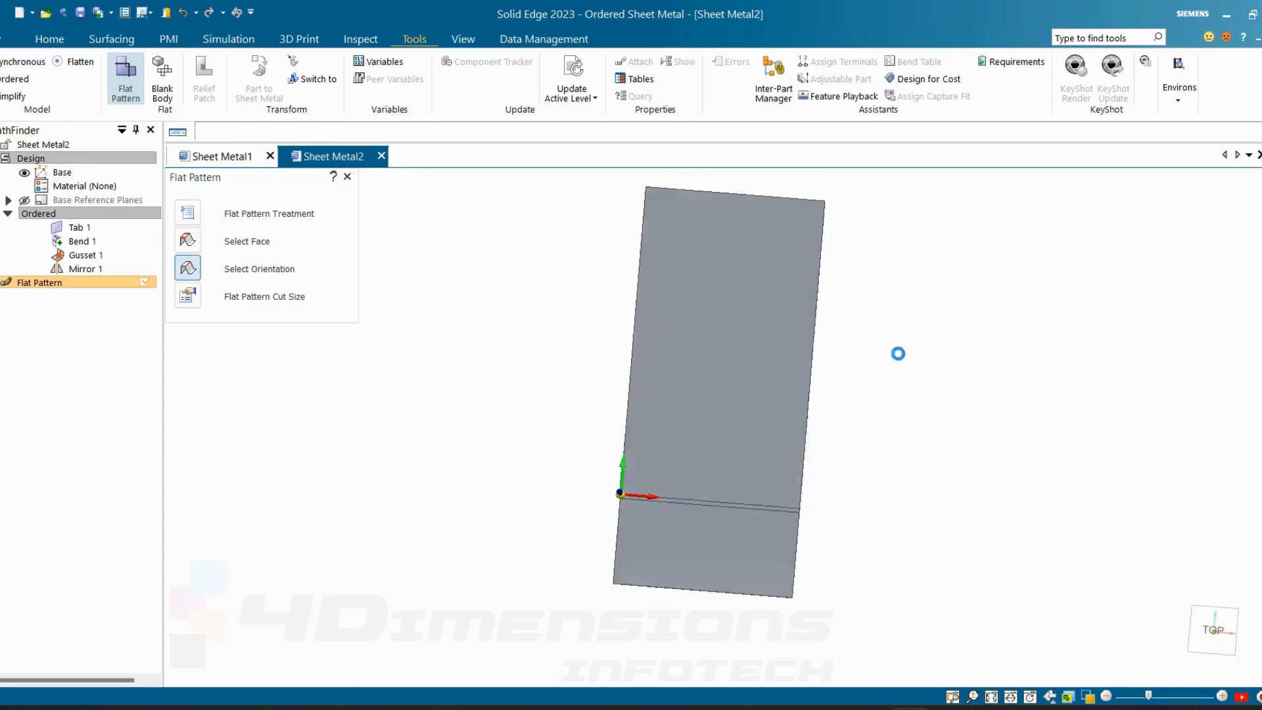
scroll(780, 393, up, 2)
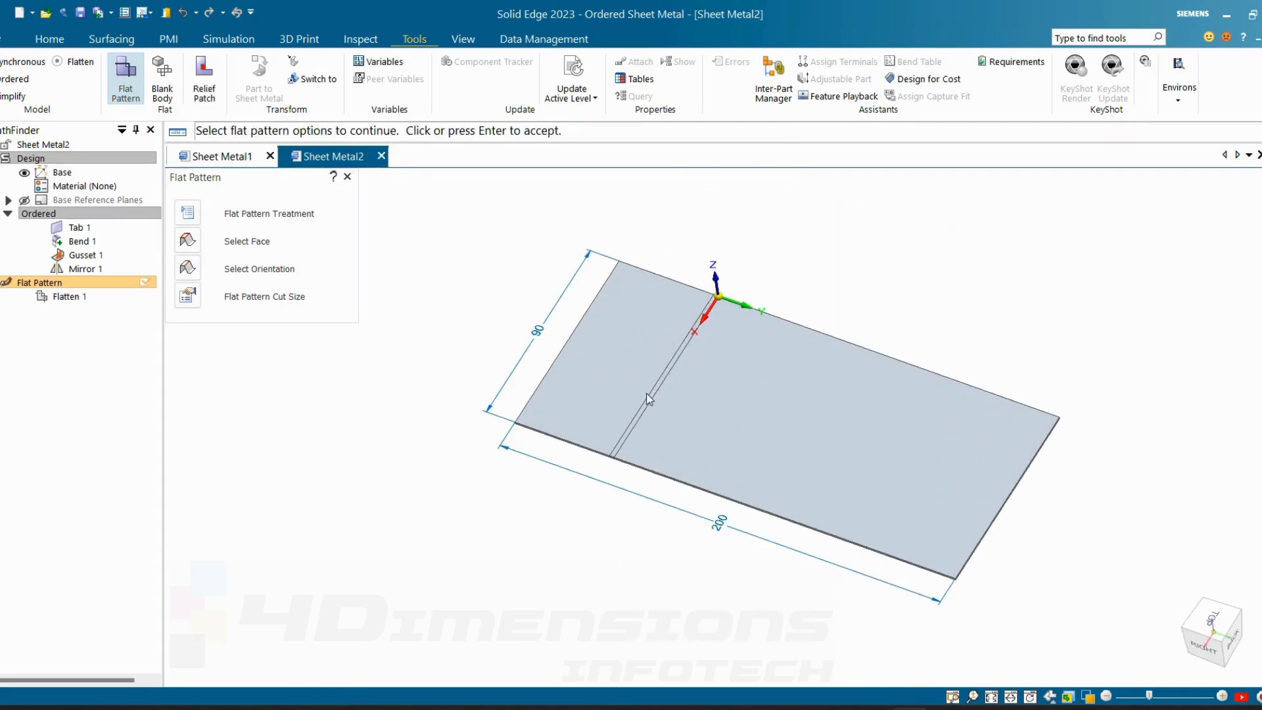
scroll(646, 394, up, 3)
scroll(759, 413, down, 5)
middle_drag(760, 413, 793, 428)
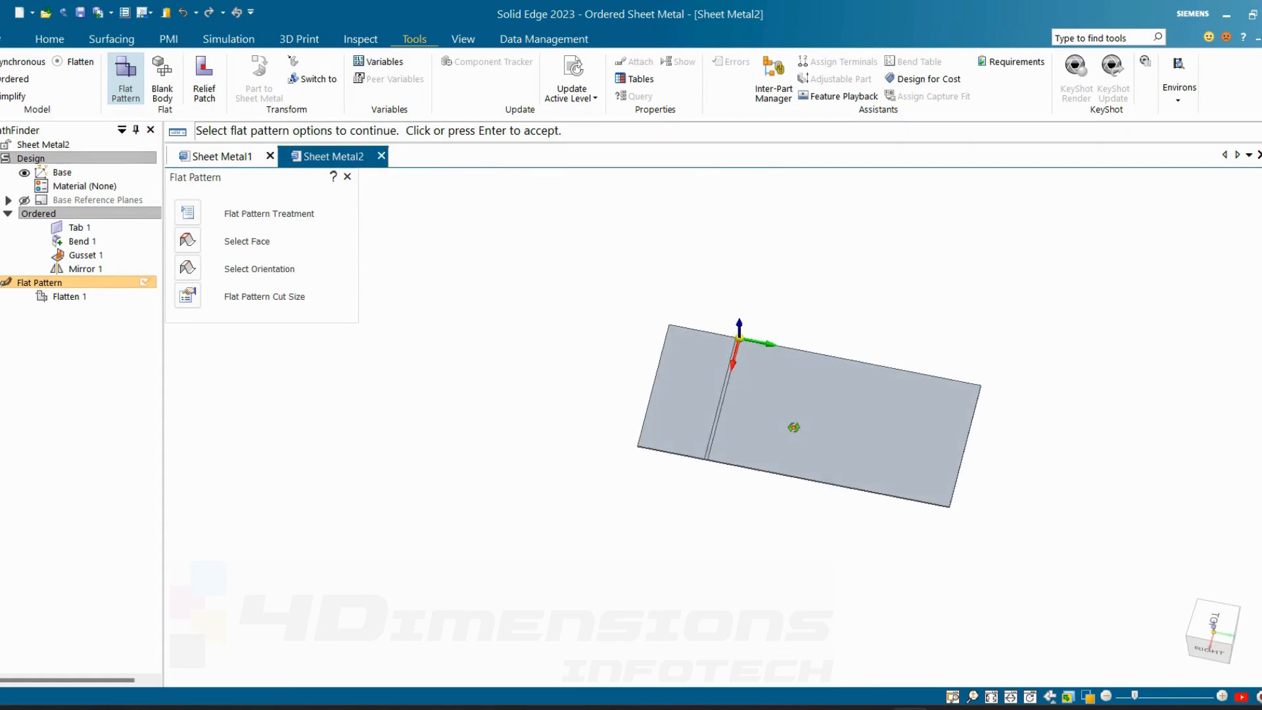
click(659, 255)
click(12, 81)
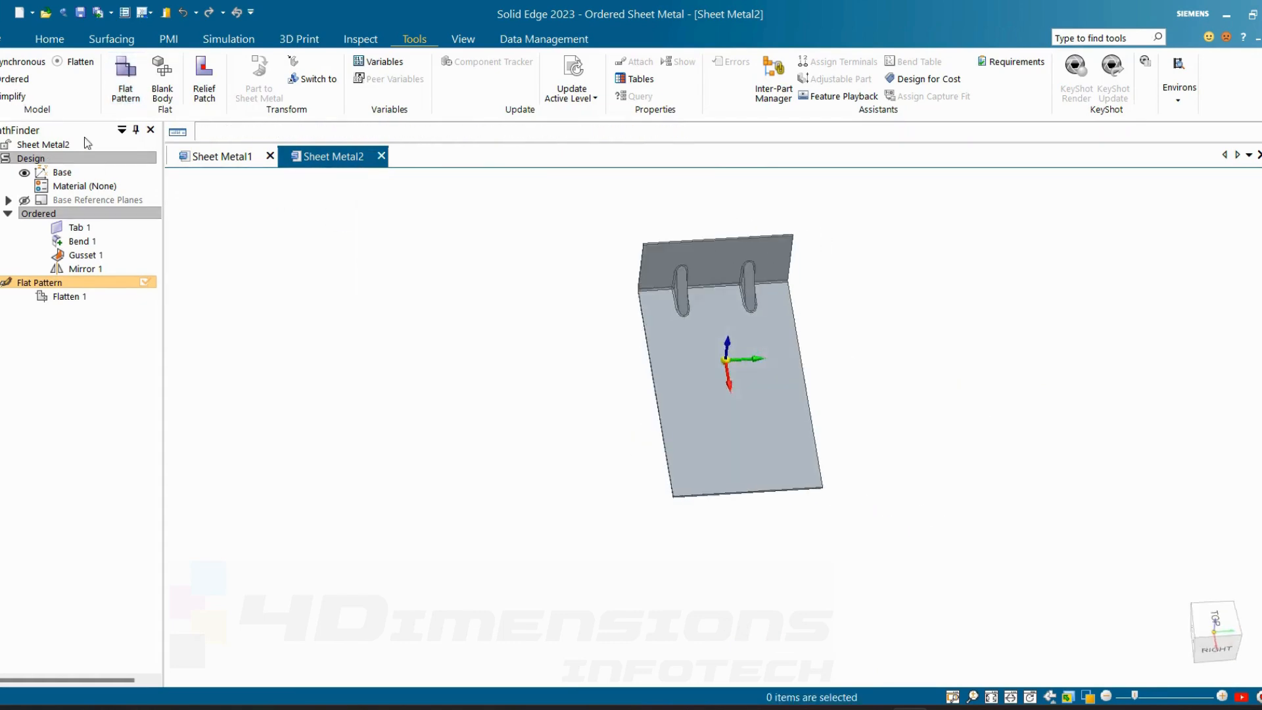
click(79, 63)
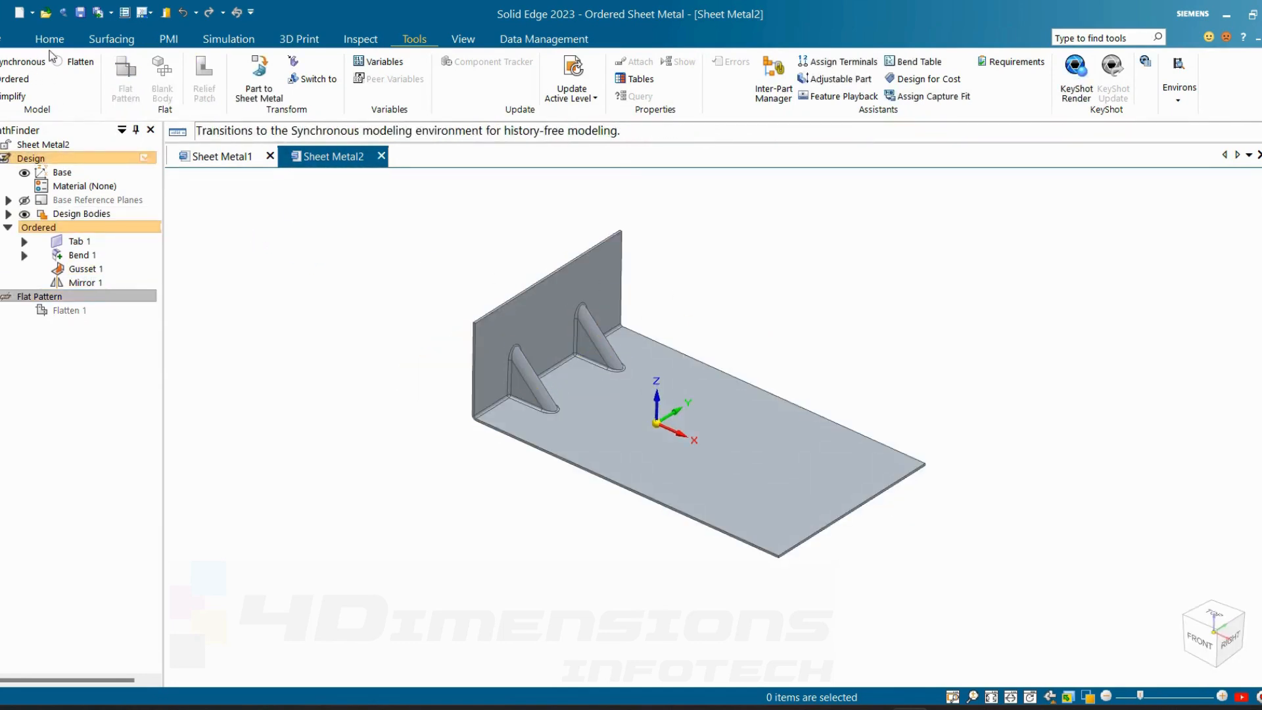
- Examine the reference photo th.jpg of a cross-braked sheet metal panel and switch back to Solid Edge
click(66, 42)
click(510, 100)
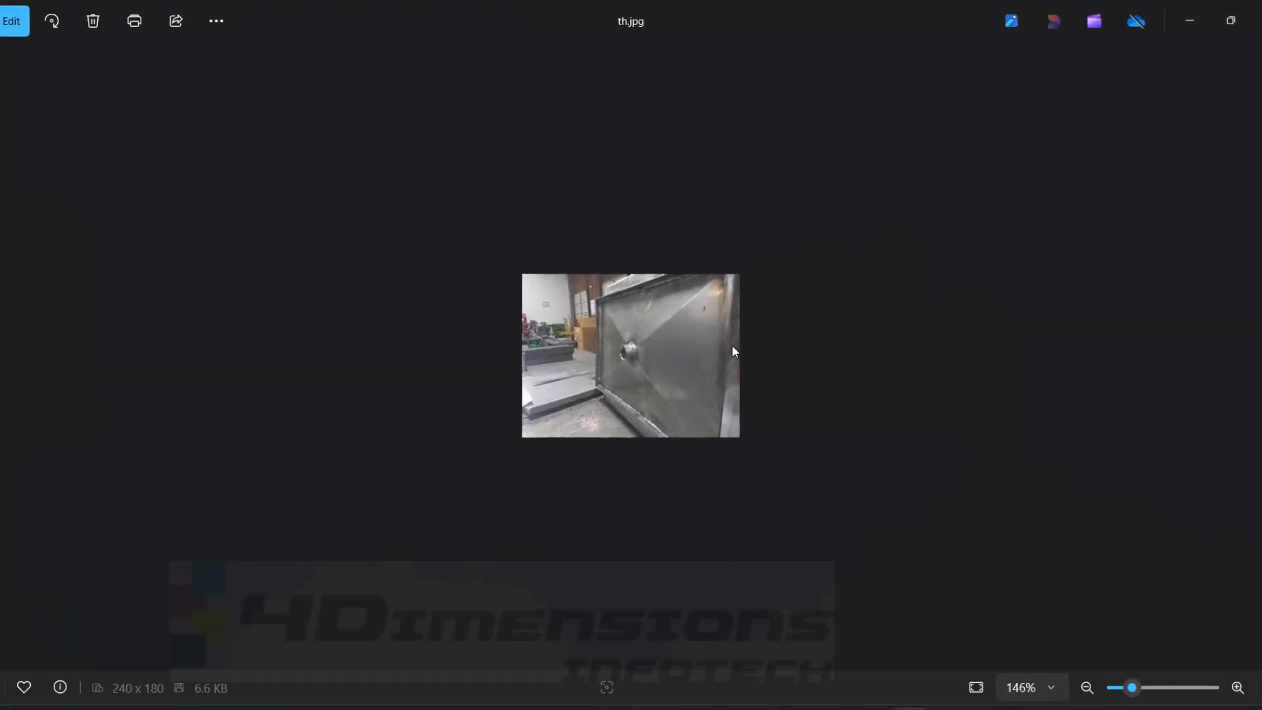
scroll(733, 309, up, 1)
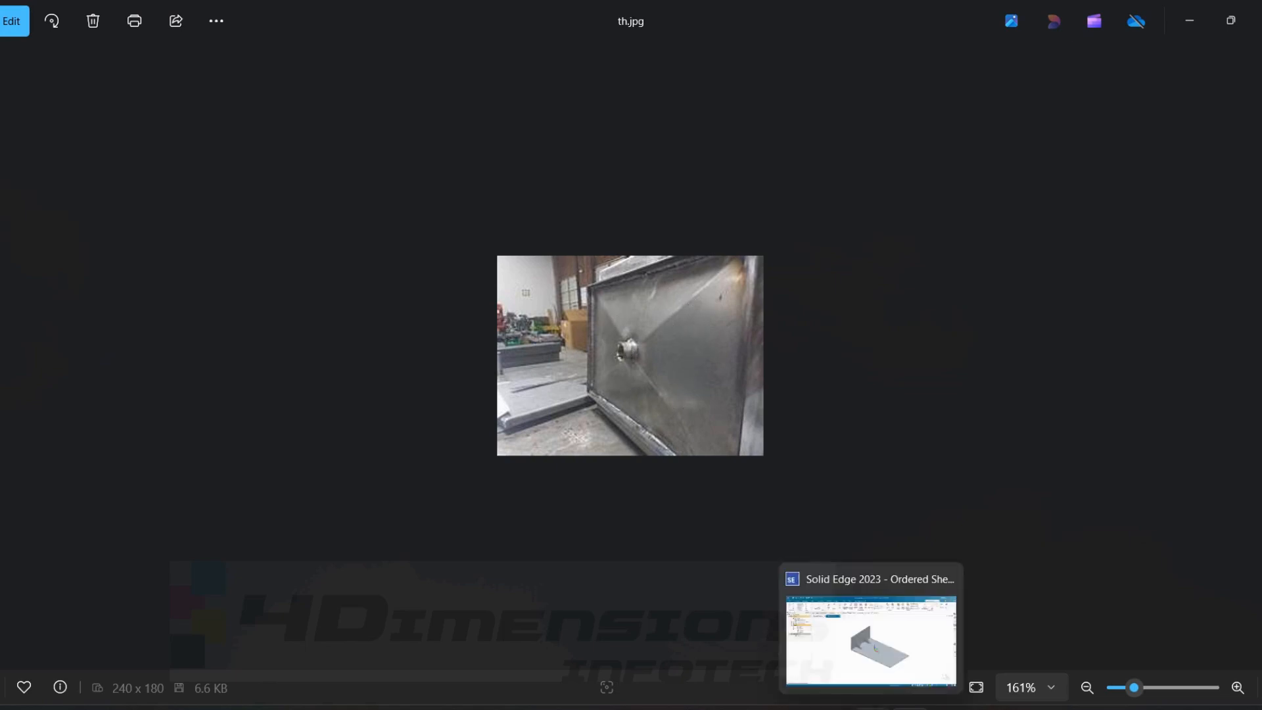
click(854, 624)
- Delete the Bend 1 feature from the model
scroll(780, 309, down, 2)
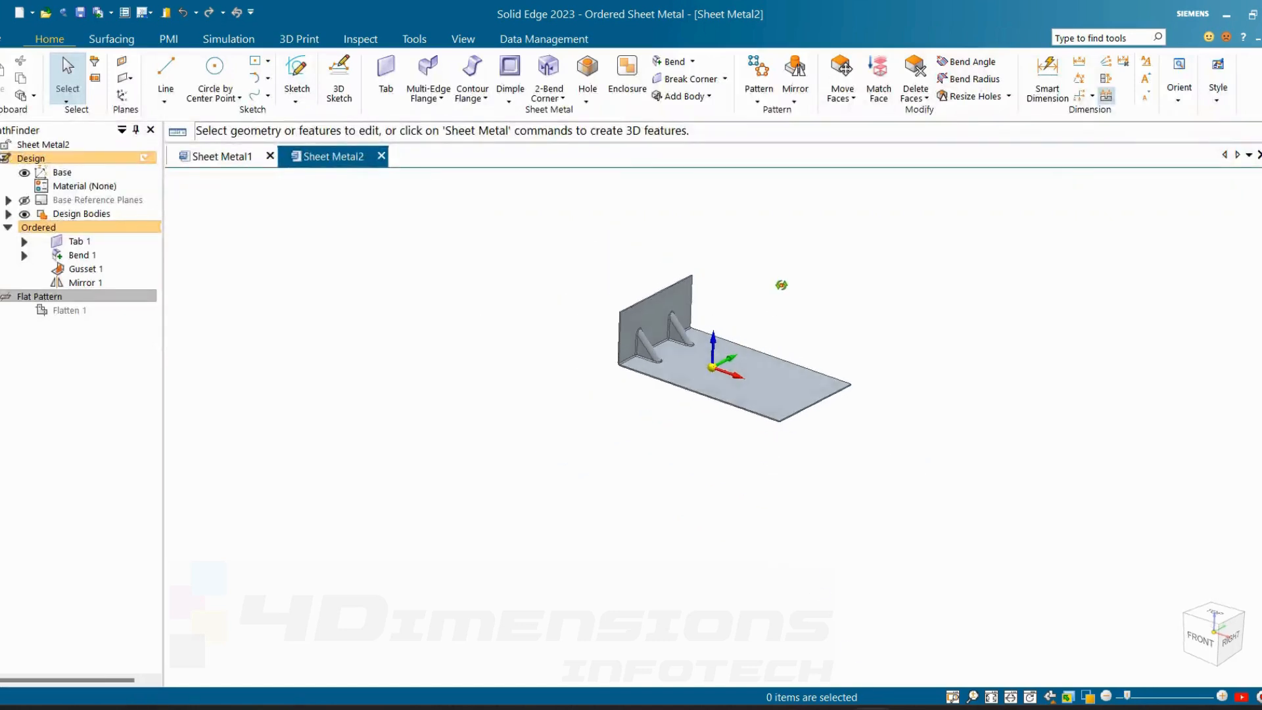
click(80, 255)
right_click(83, 262)
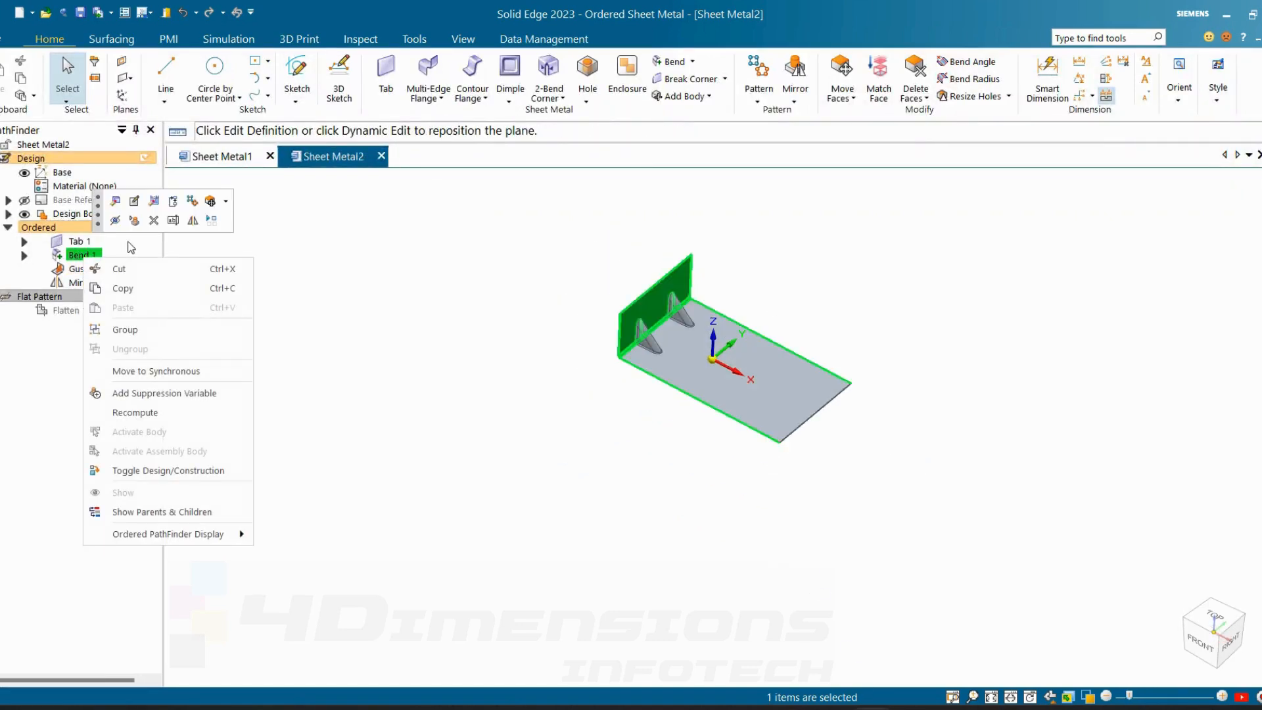
click(136, 239)
- Delete the Gusset 1 and Mirror 1 features so only the flat tab remains
click(100, 259)
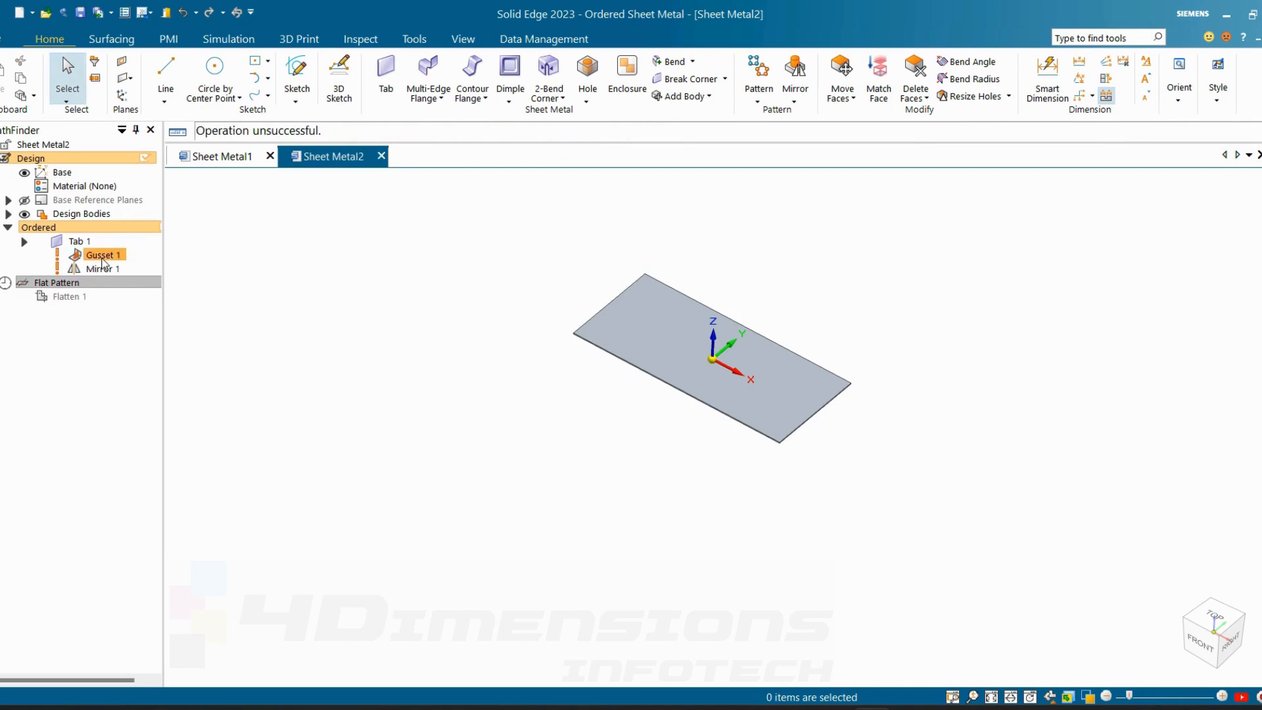
right_click(115, 263)
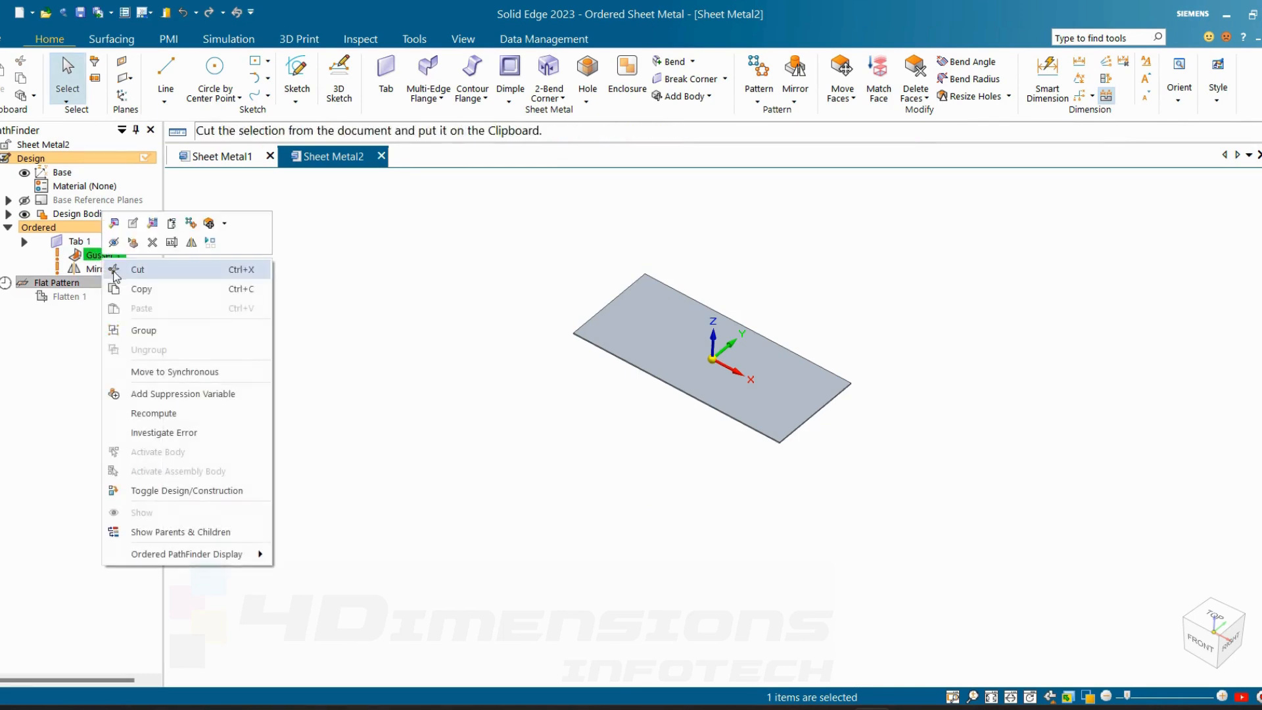
click(151, 246)
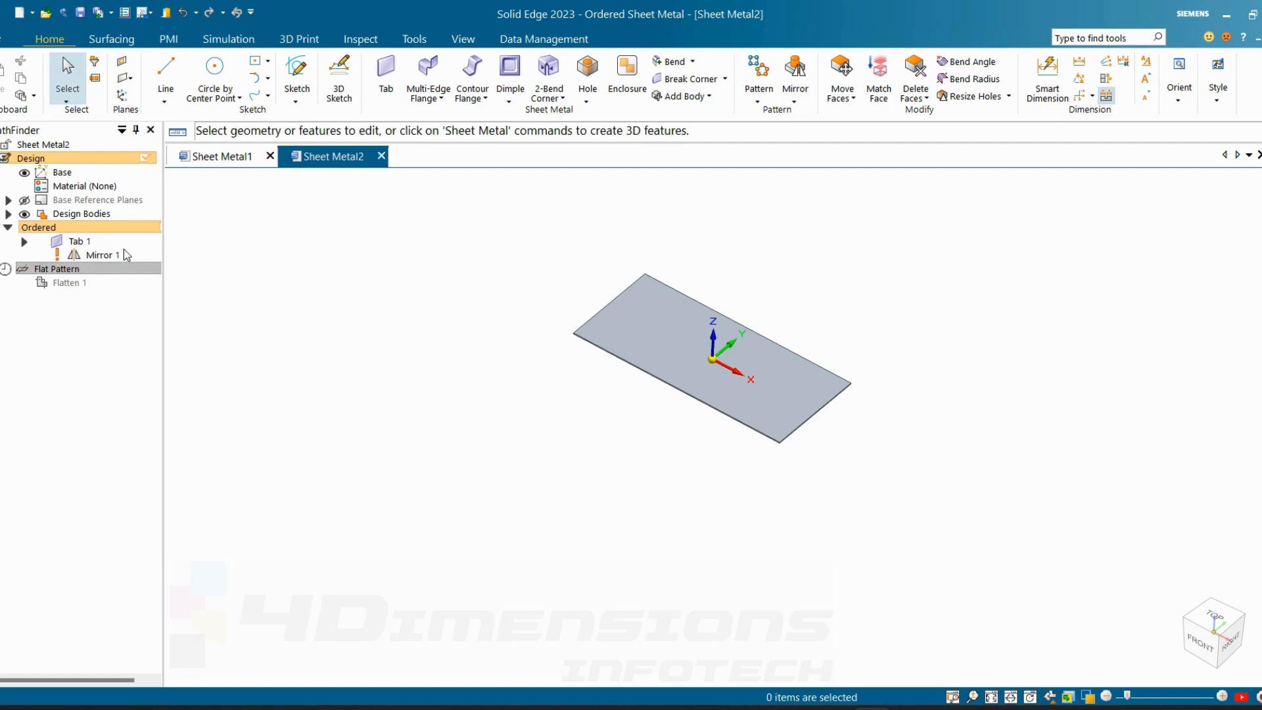
click(110, 255)
right_click(113, 253)
click(161, 237)
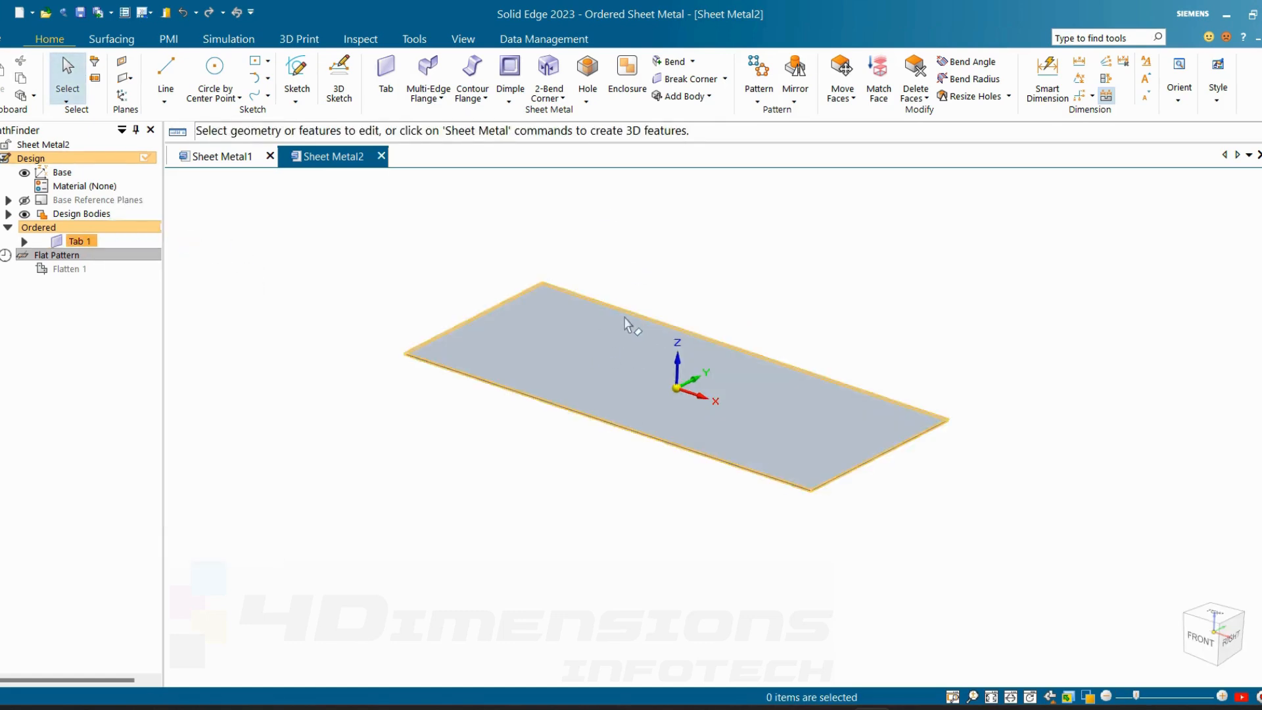
- Start a sketch on the tab's top face and draw a diagonal line from its upper-left to its lower-right corner
click(607, 349)
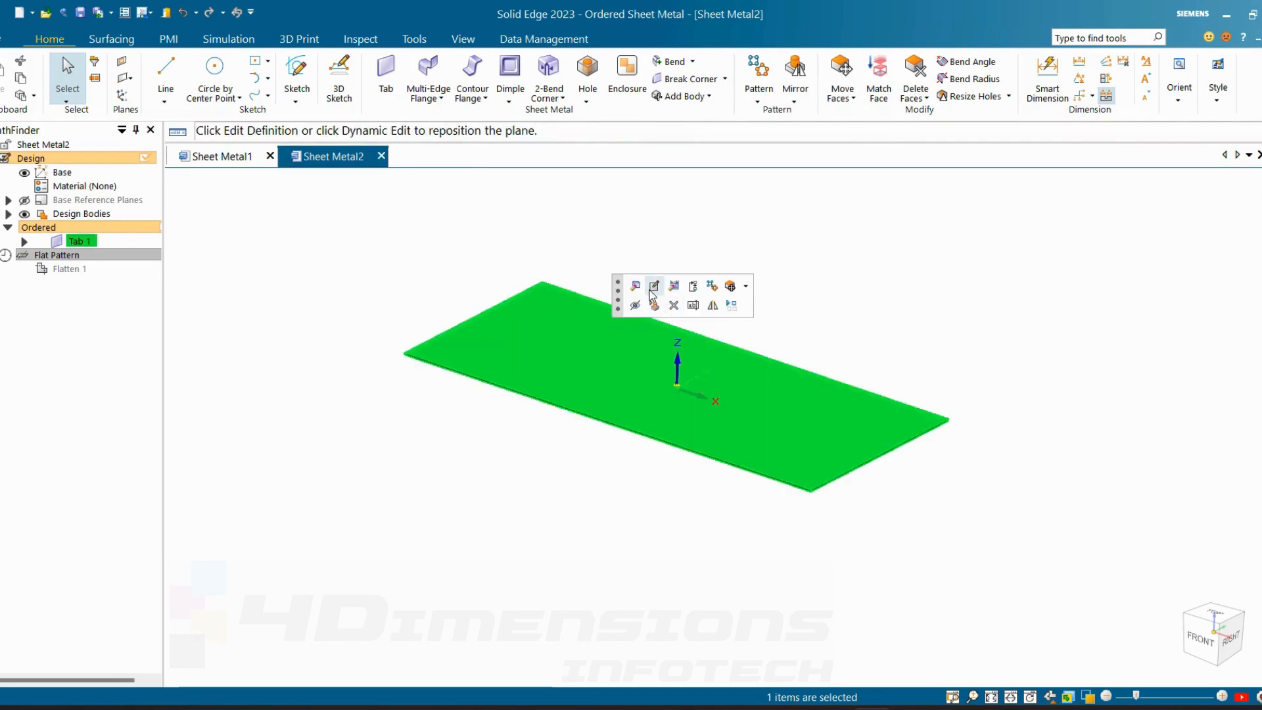
click(633, 236)
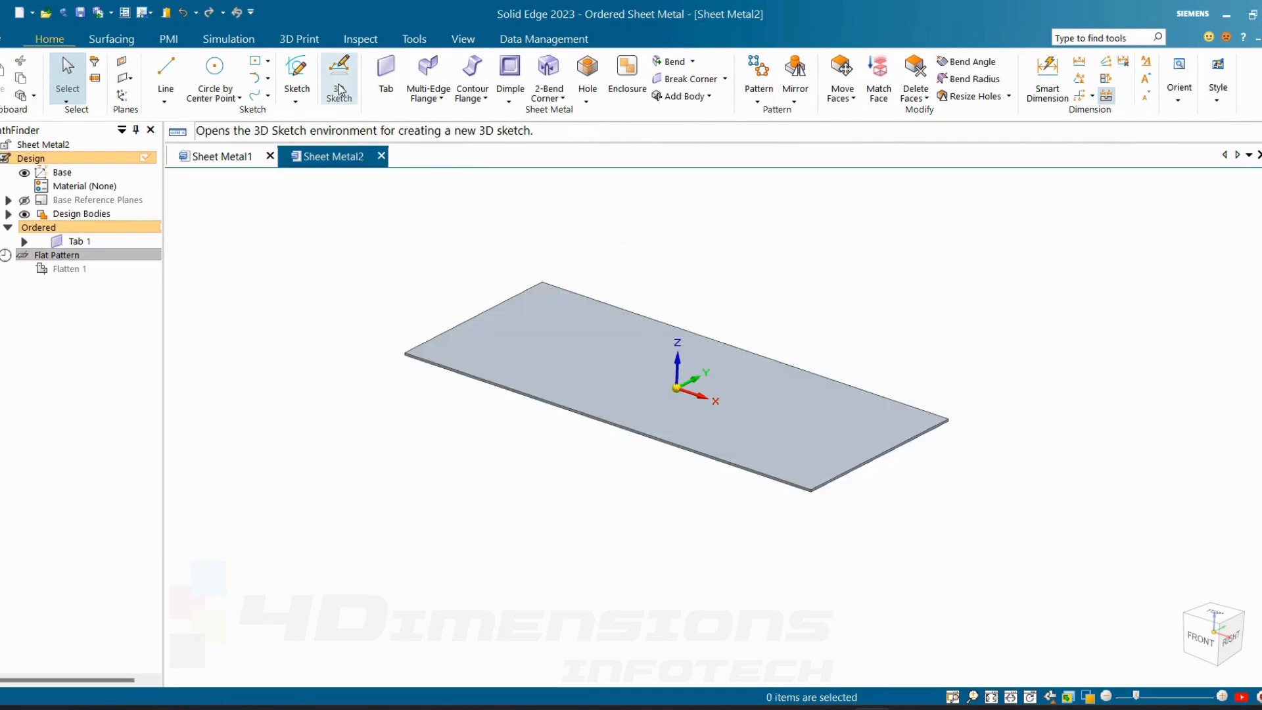
click(296, 72)
click(562, 356)
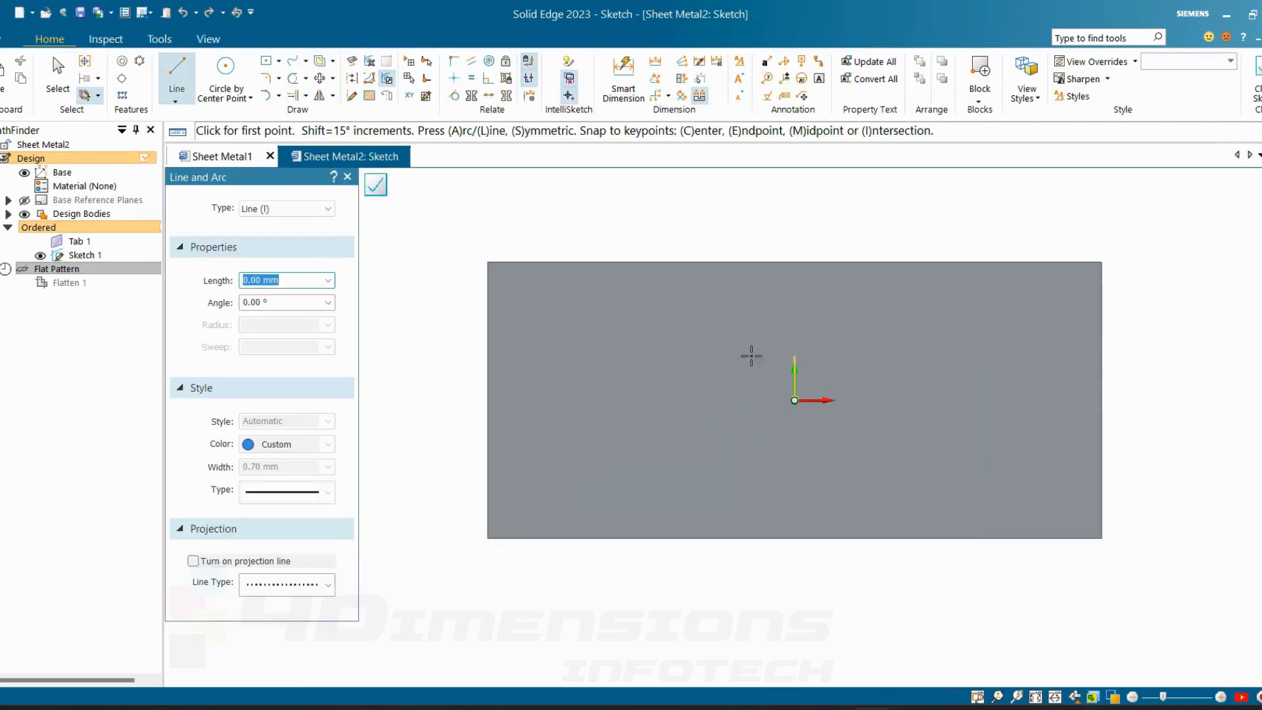
click(487, 263)
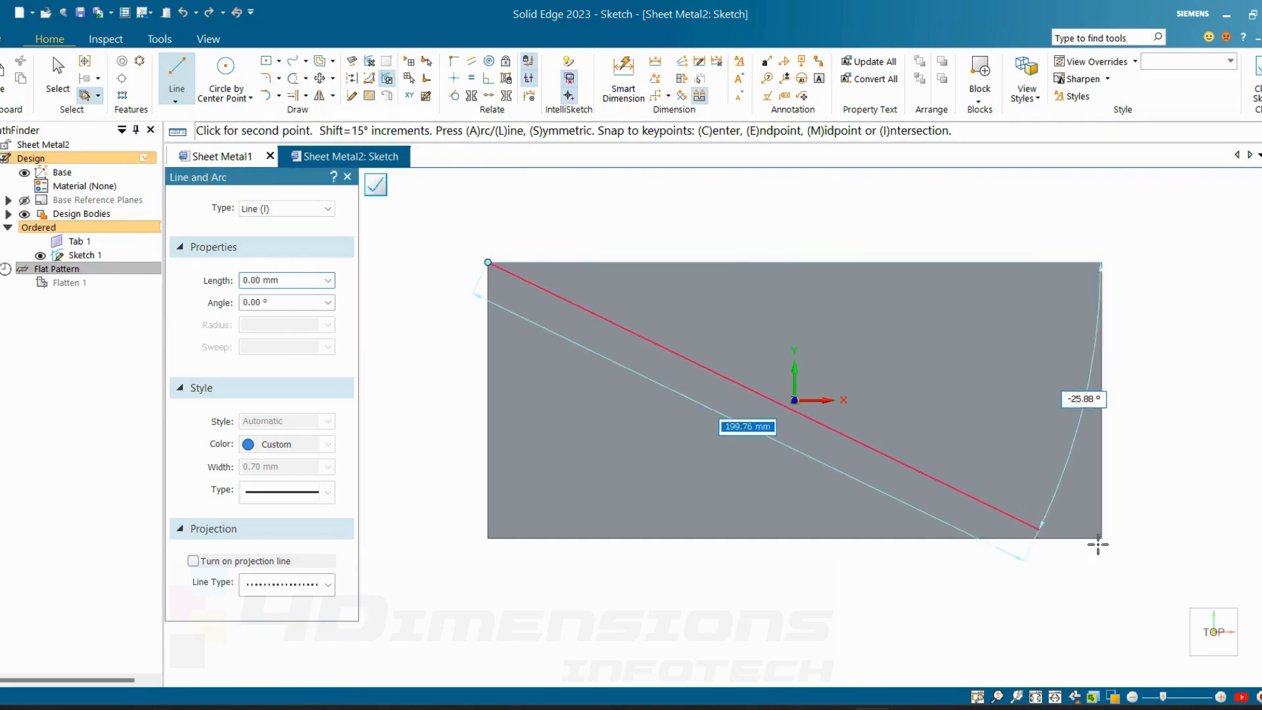
click(1100, 537)
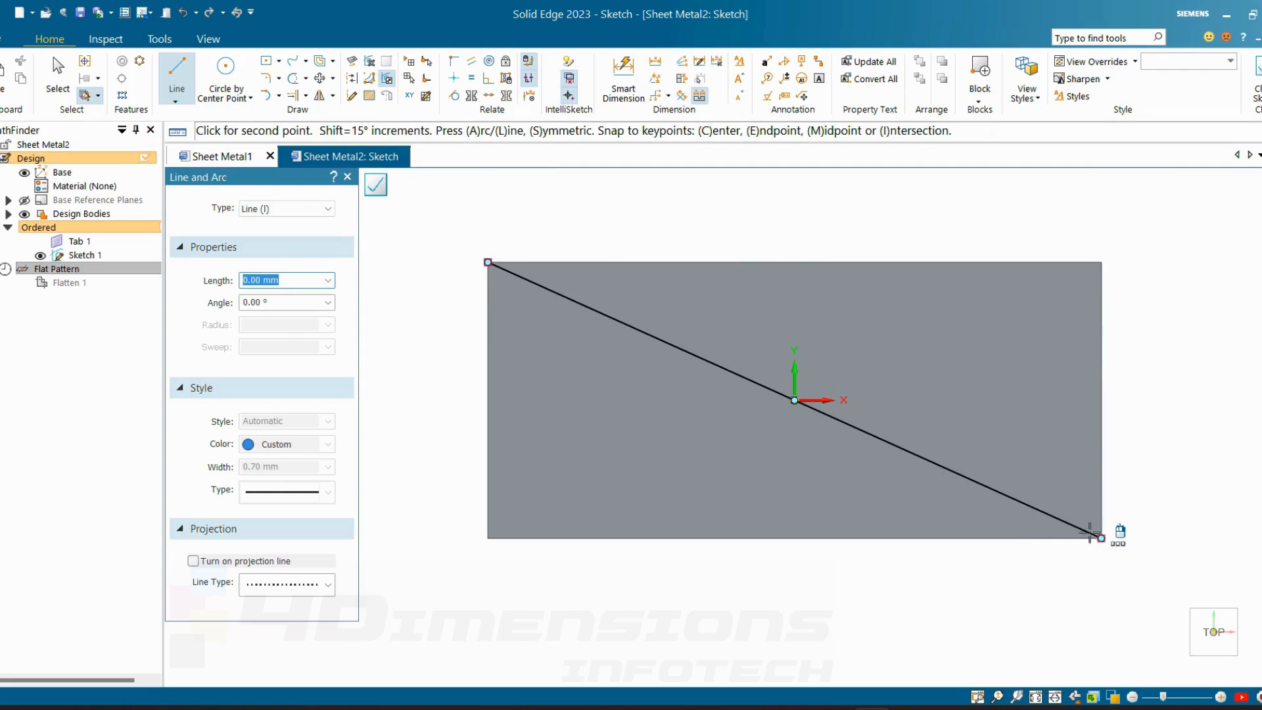
key(Escape)
- Draw the second diagonal from the face's upper-right to its lower-left corner and finish the sketch
click(189, 78)
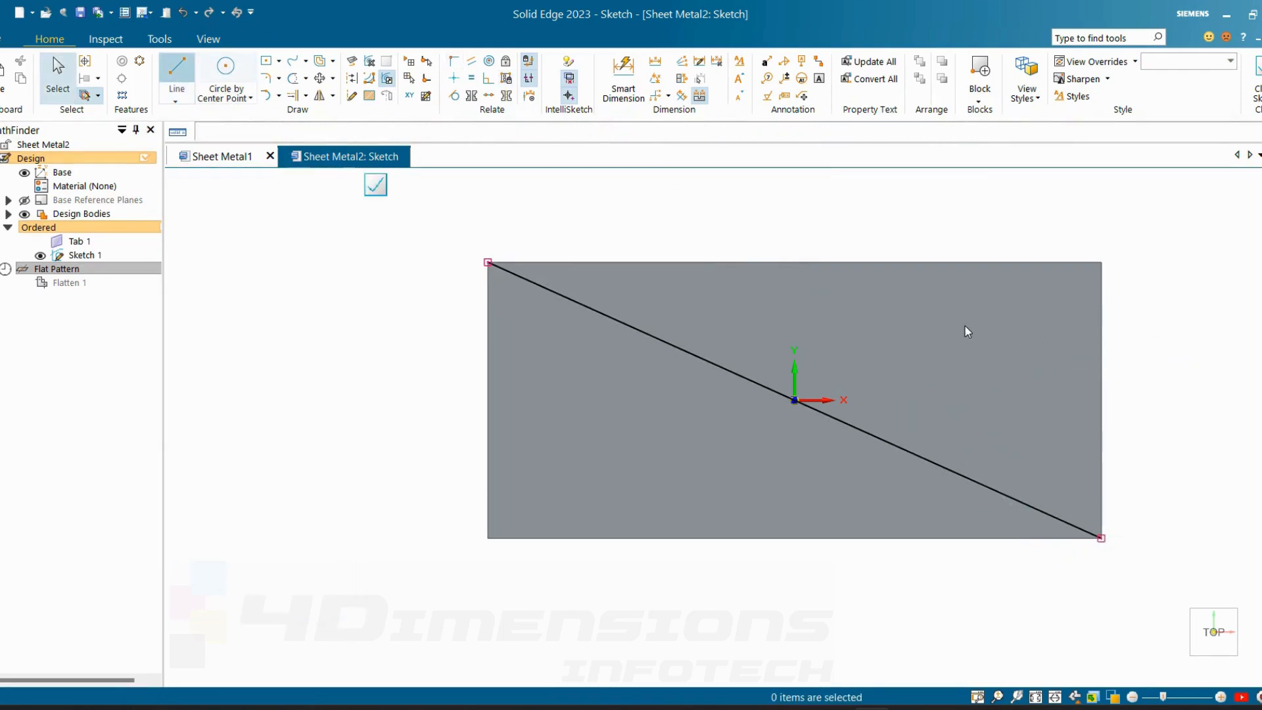
click(1100, 263)
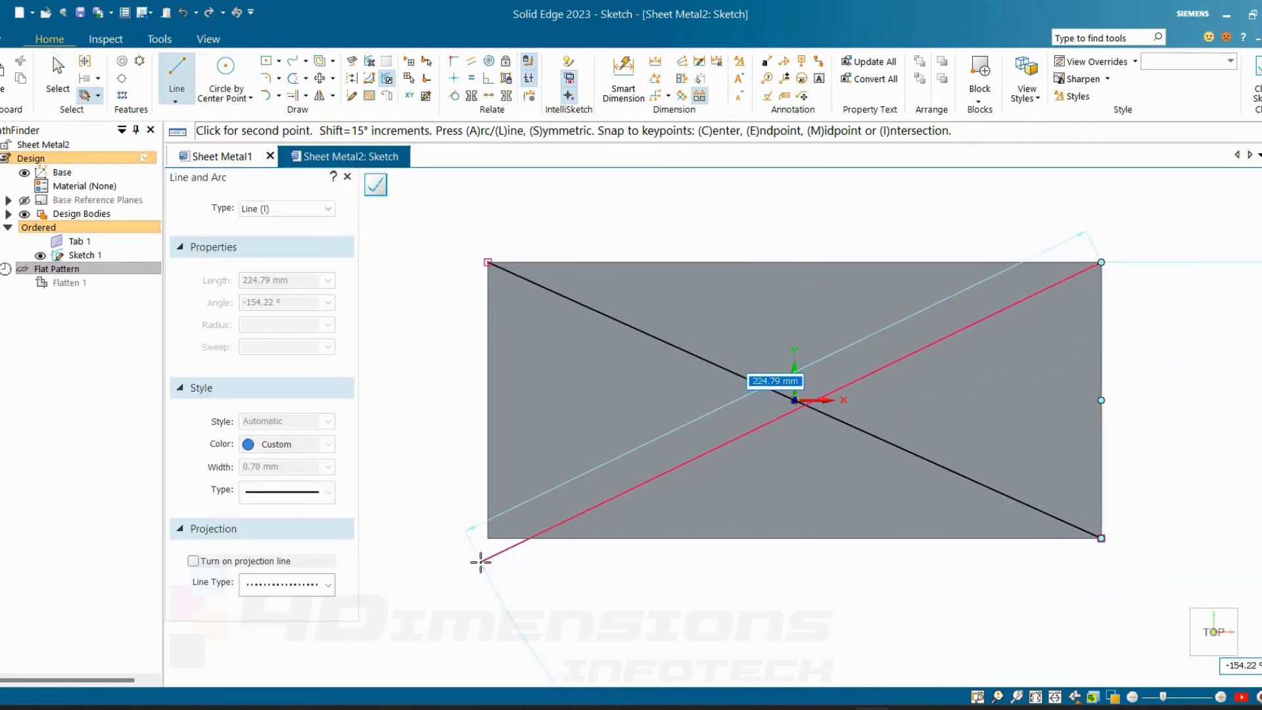
click(487, 537)
key(Escape)
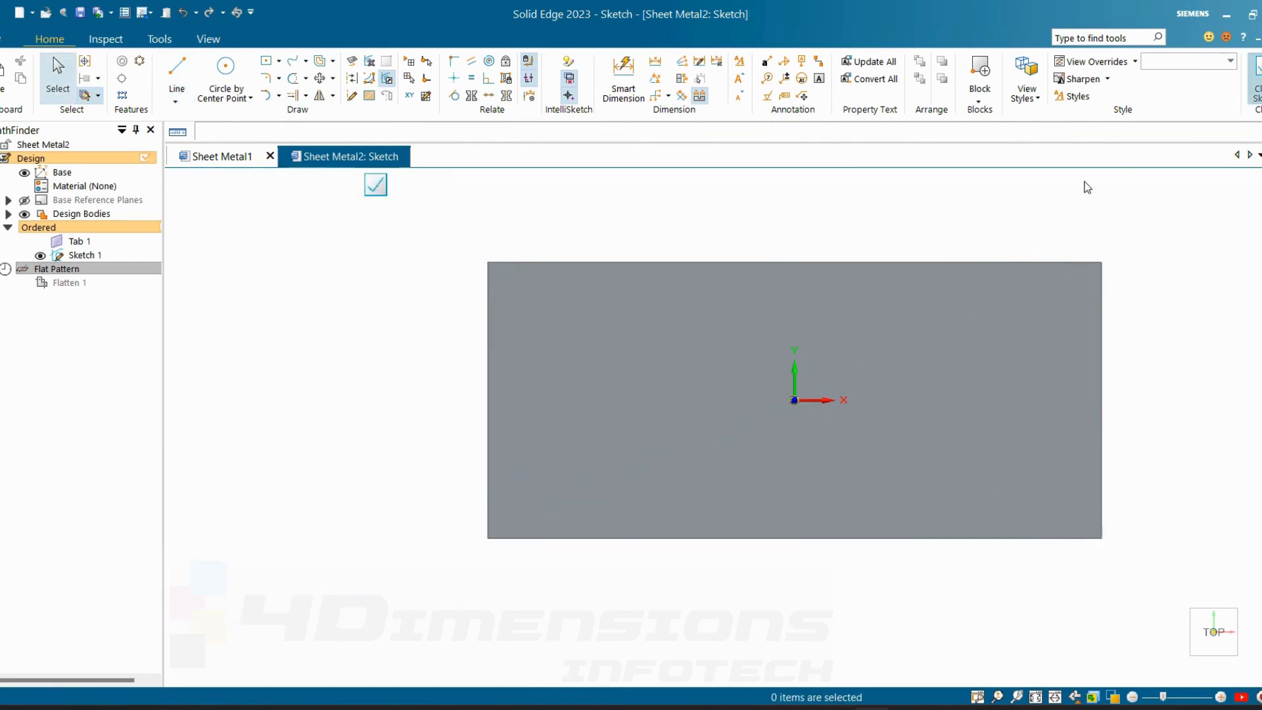
key(ctrl+i)
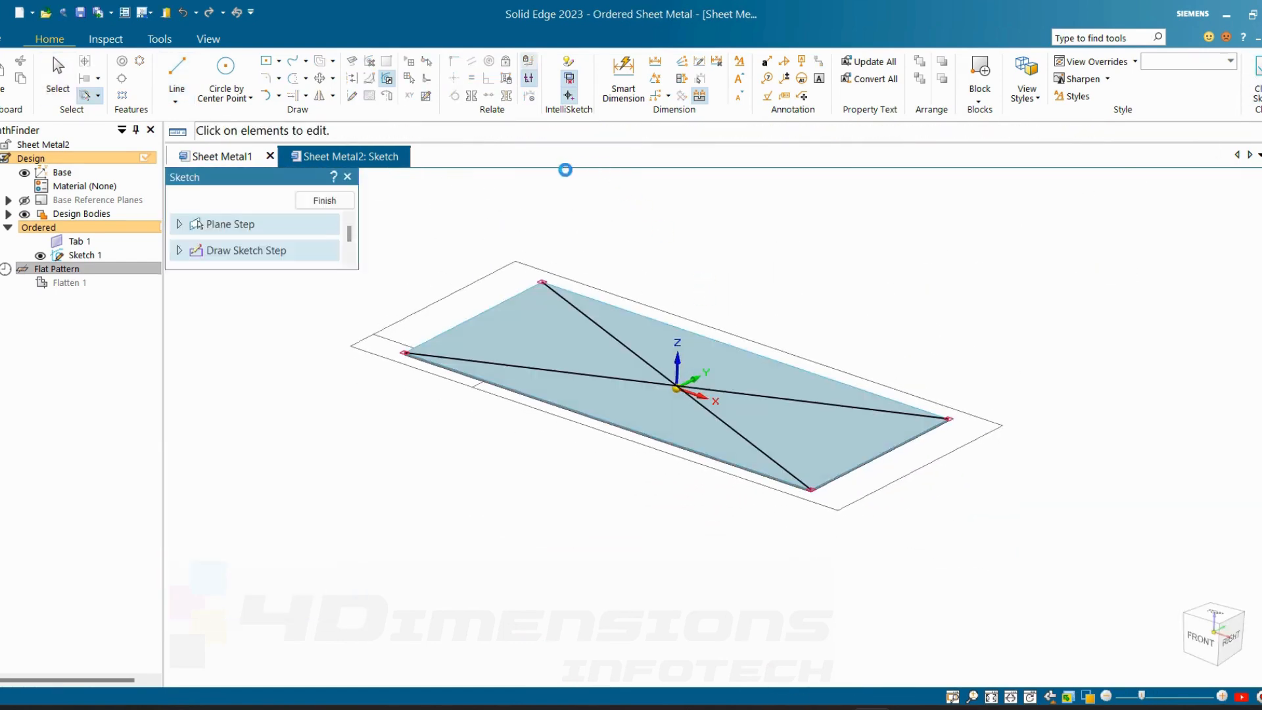
click(324, 200)
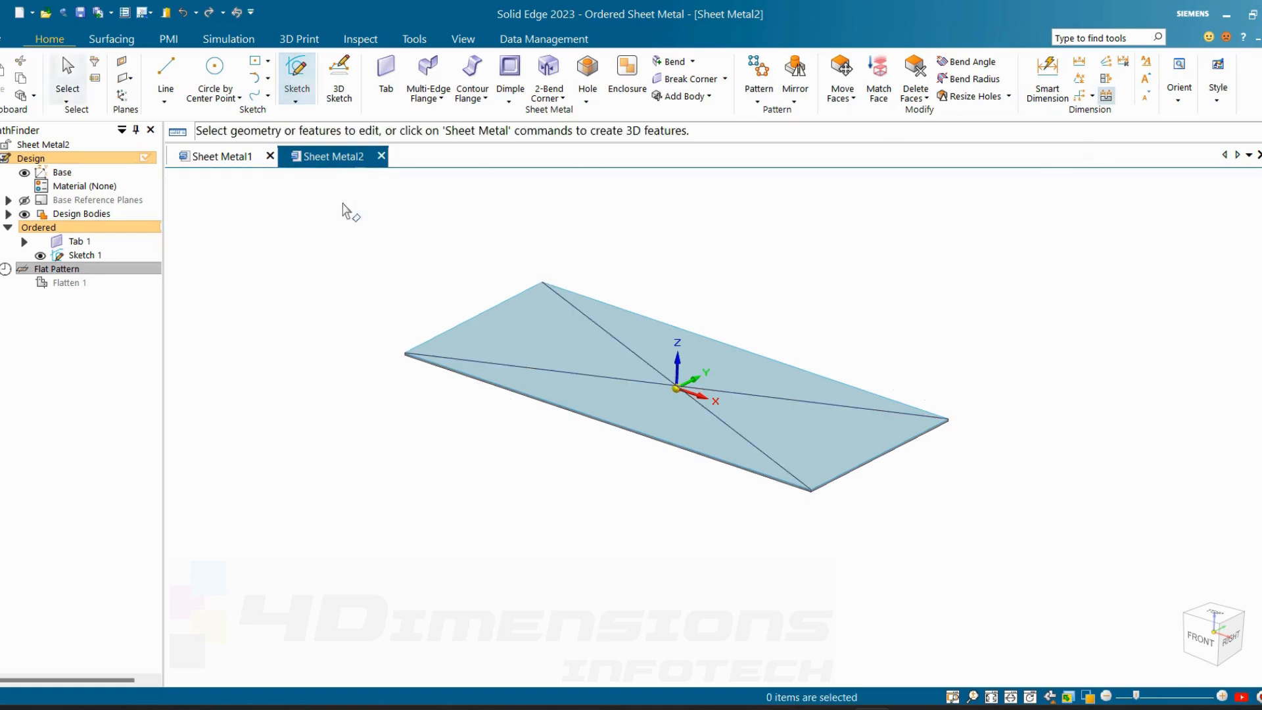
- Create a cross brake on the tab's top face along both sketched diagonals with a 3° bend angle
click(510, 100)
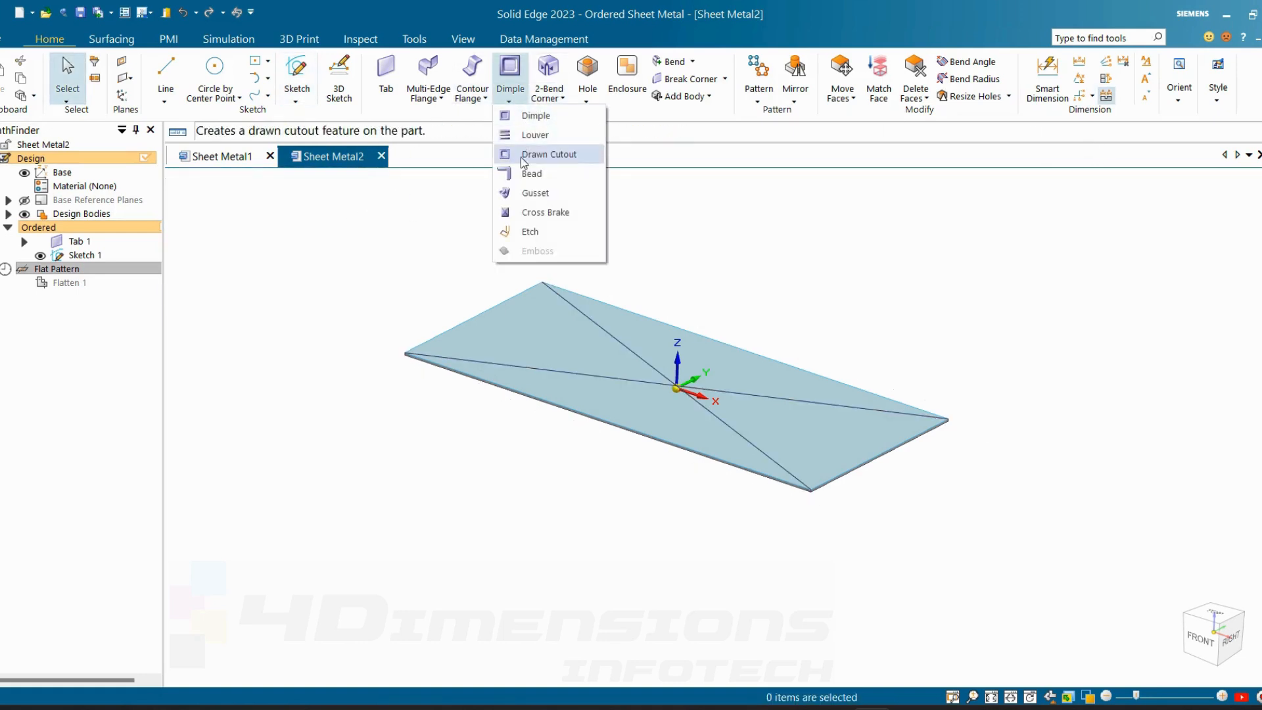
click(542, 214)
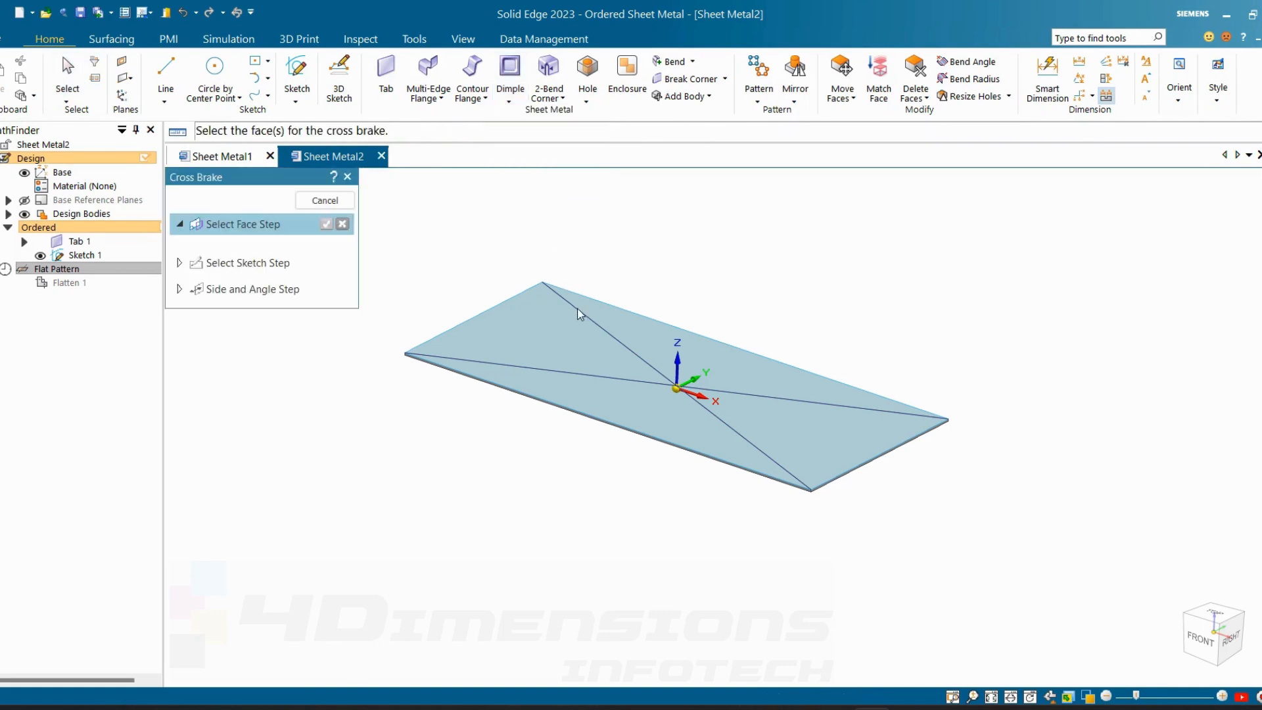
click(560, 349)
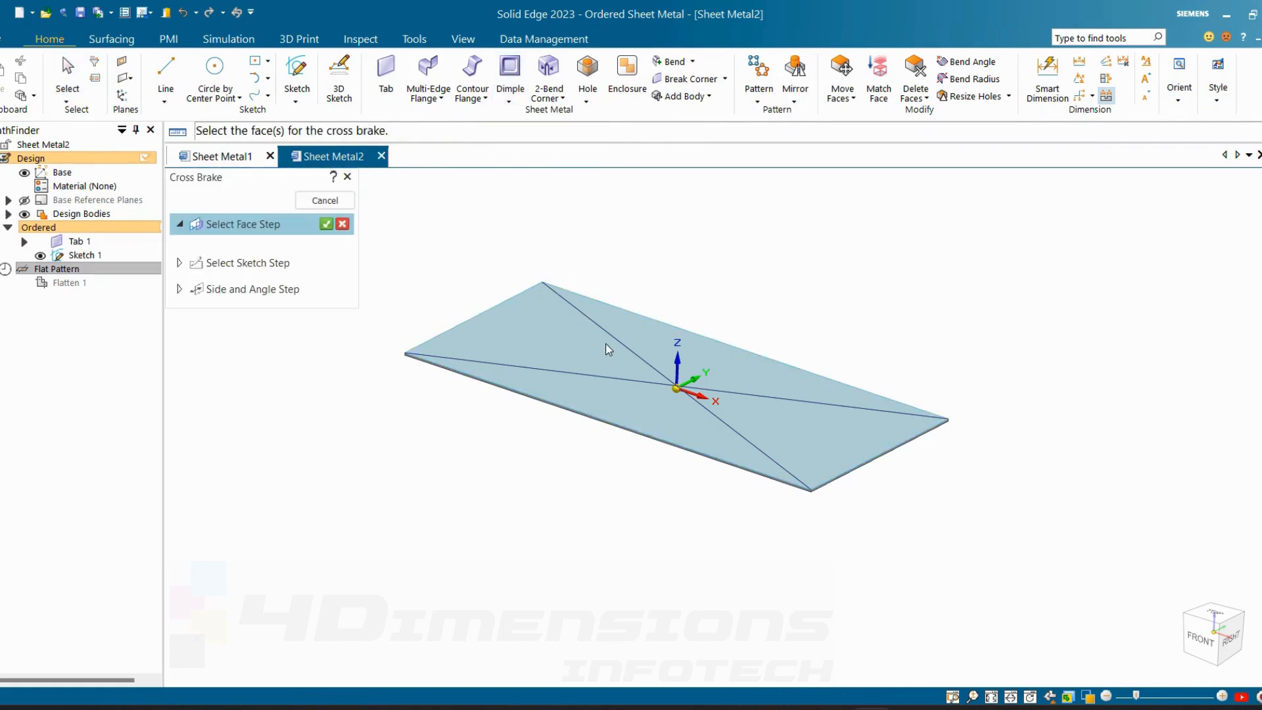
click(325, 225)
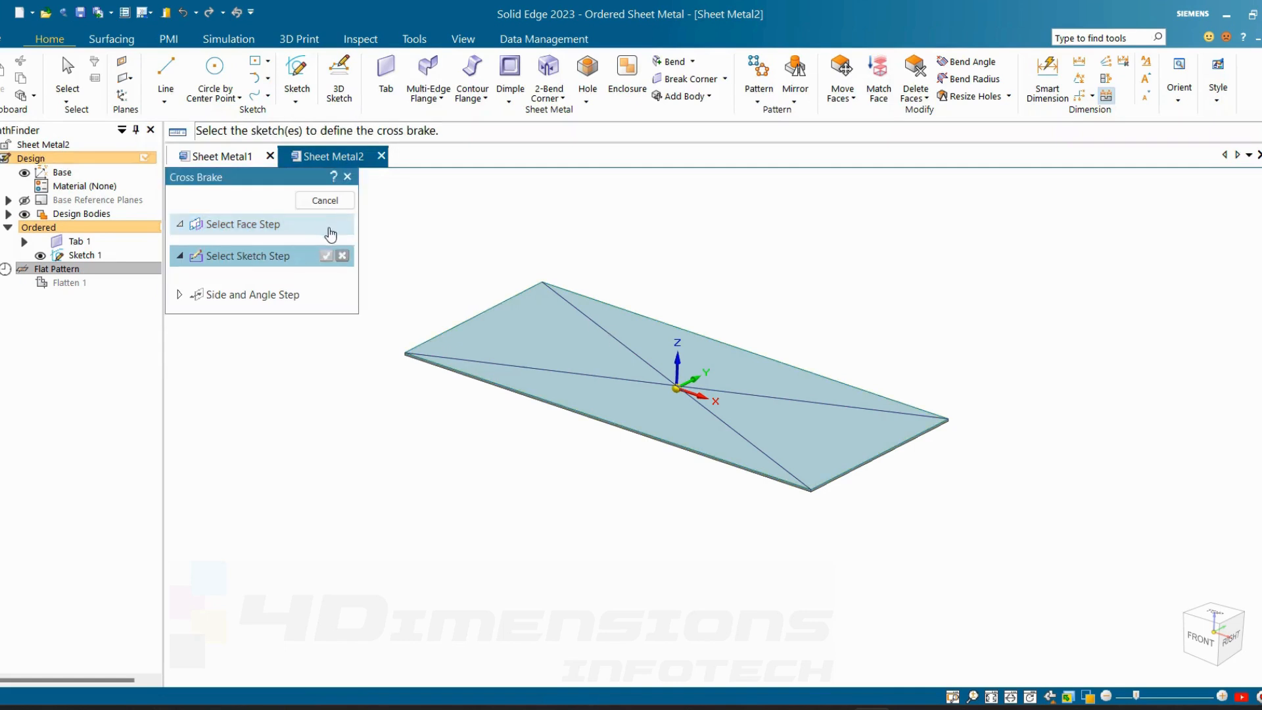
click(601, 328)
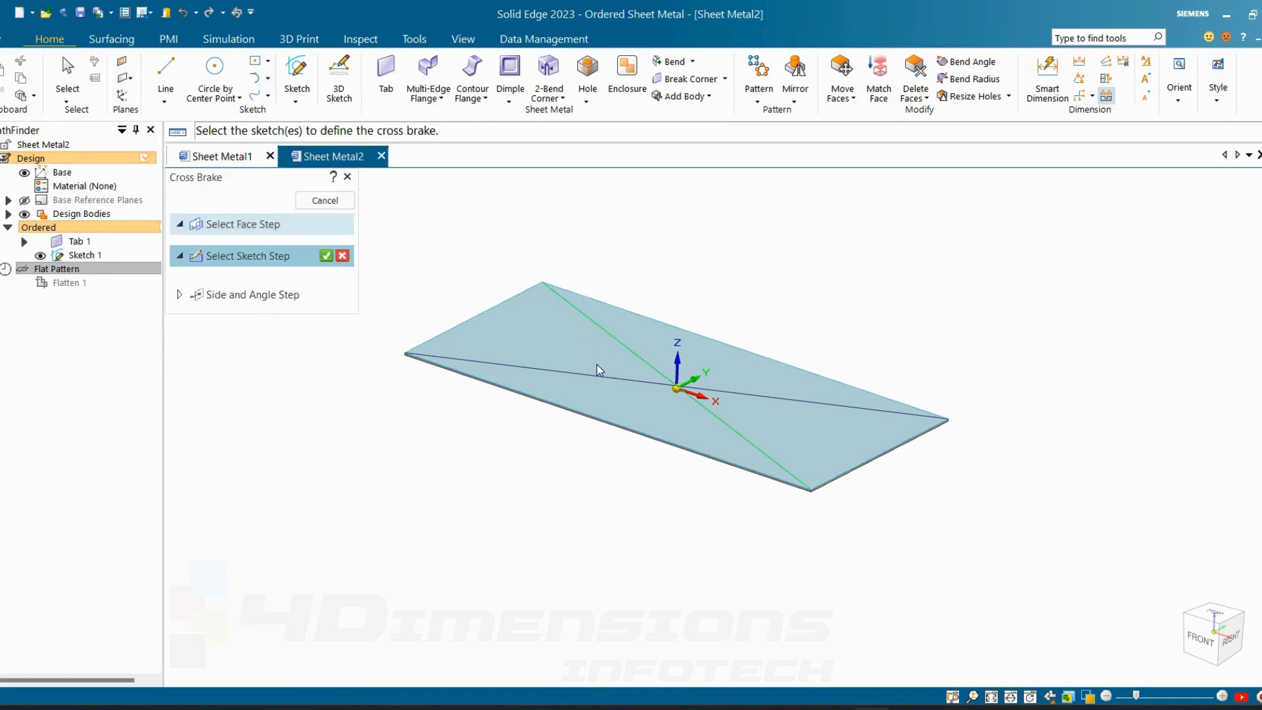
click(594, 375)
click(325, 256)
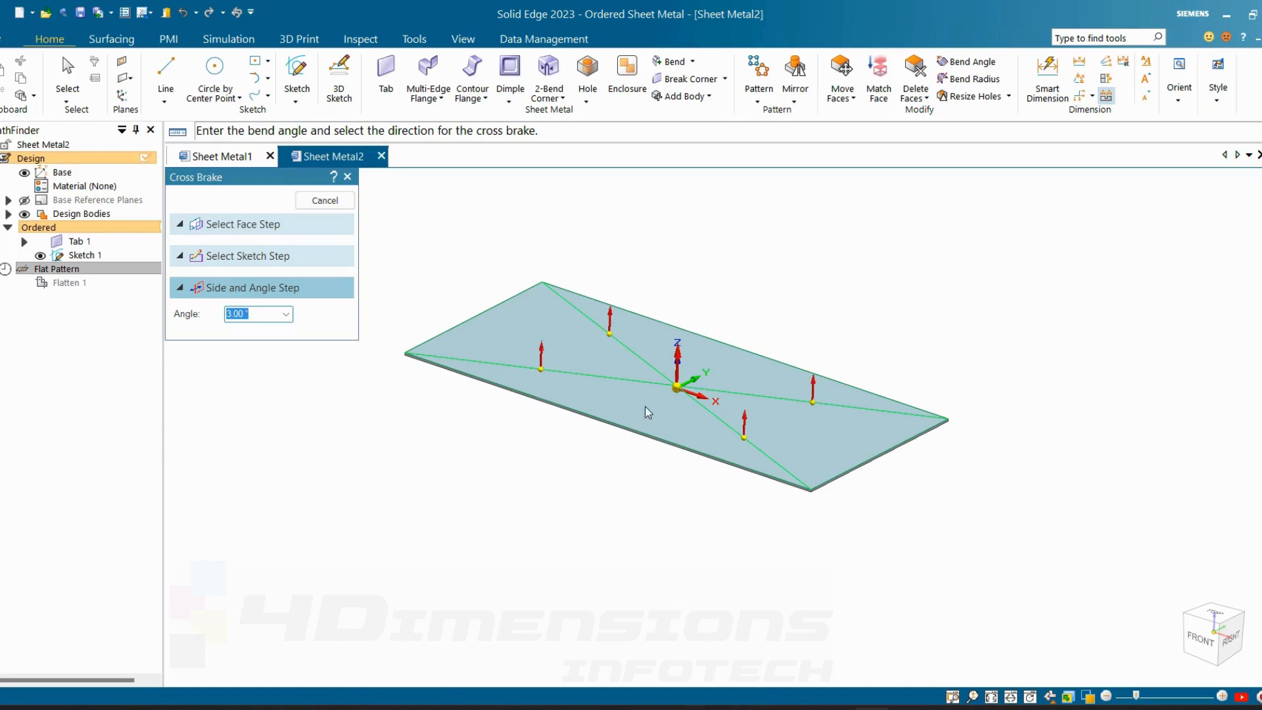
click(644, 506)
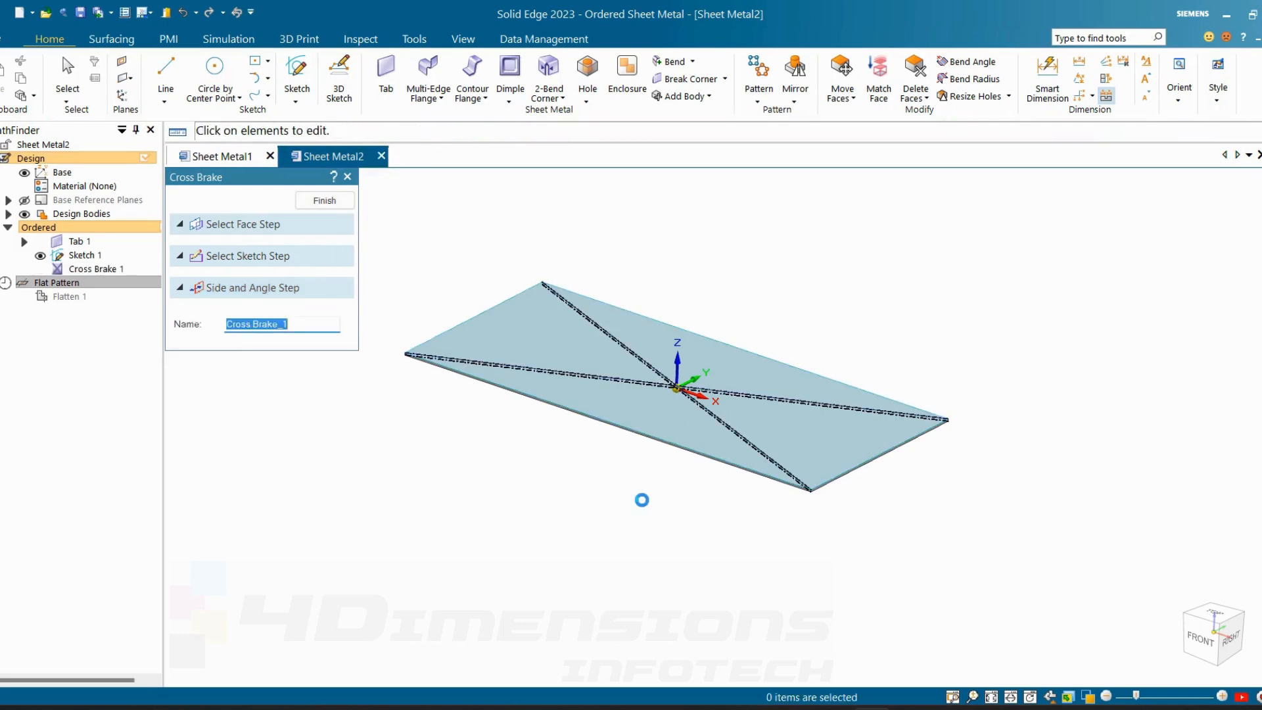
click(325, 200)
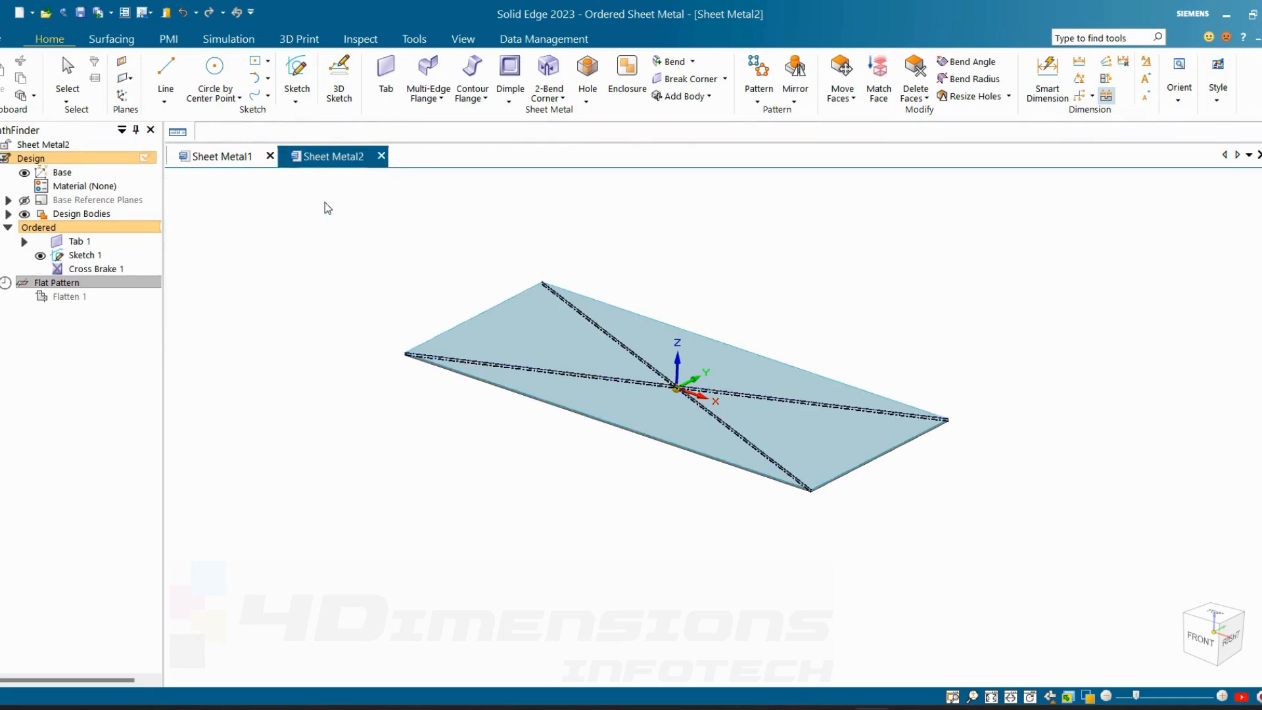
- Examine the cross brake from different angles and compare it with the sheet metal photo th.jpg
key(ctrl+t)
key(ctrl+i)
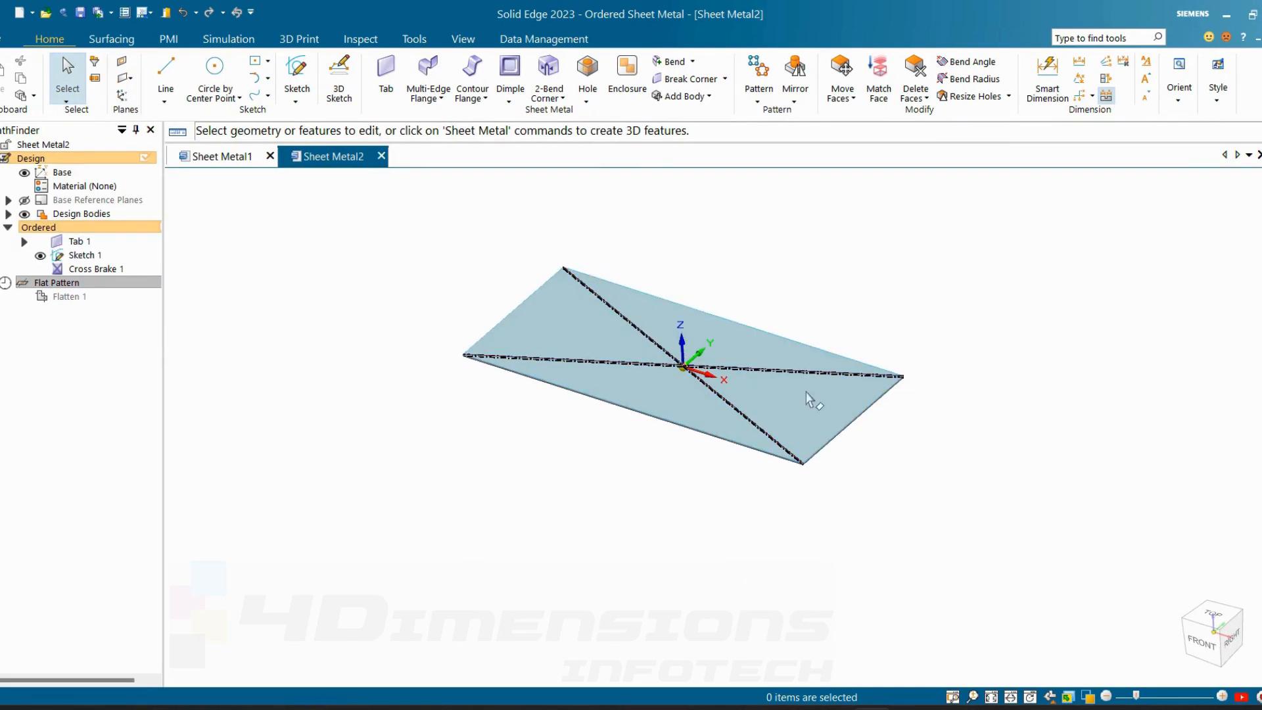
middle_drag(797, 309, 766, 277)
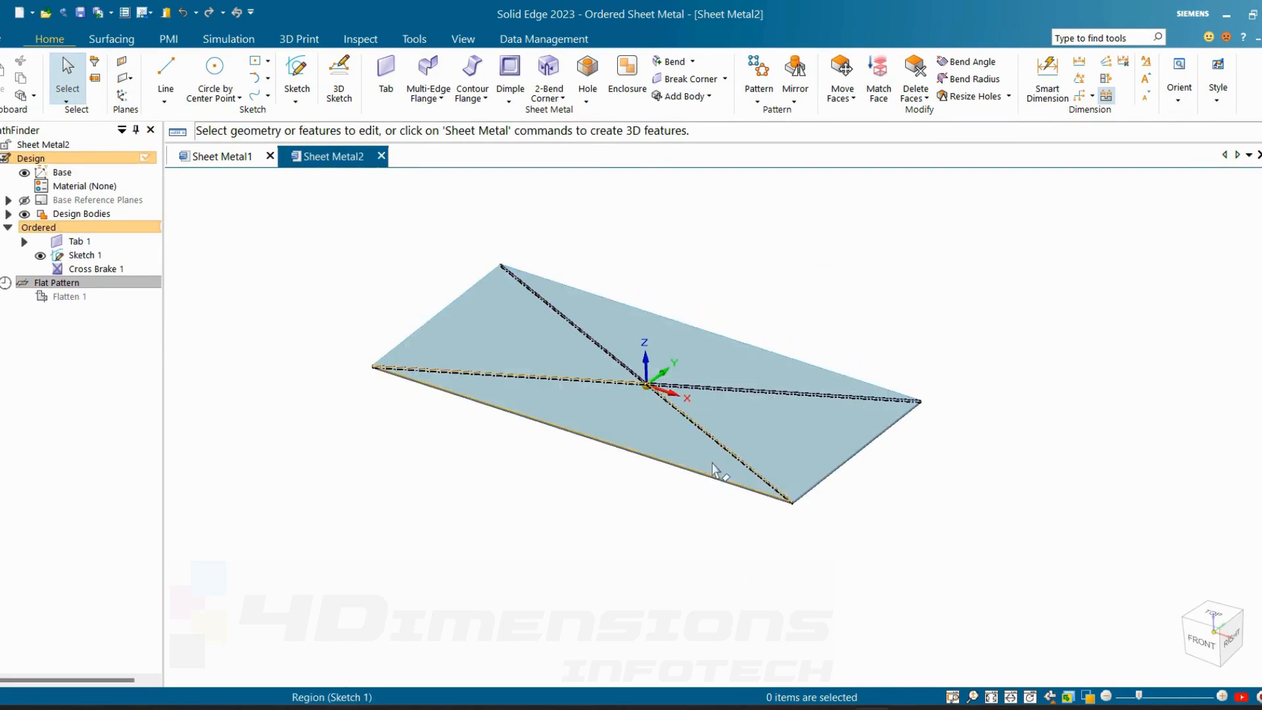
click(910, 709)
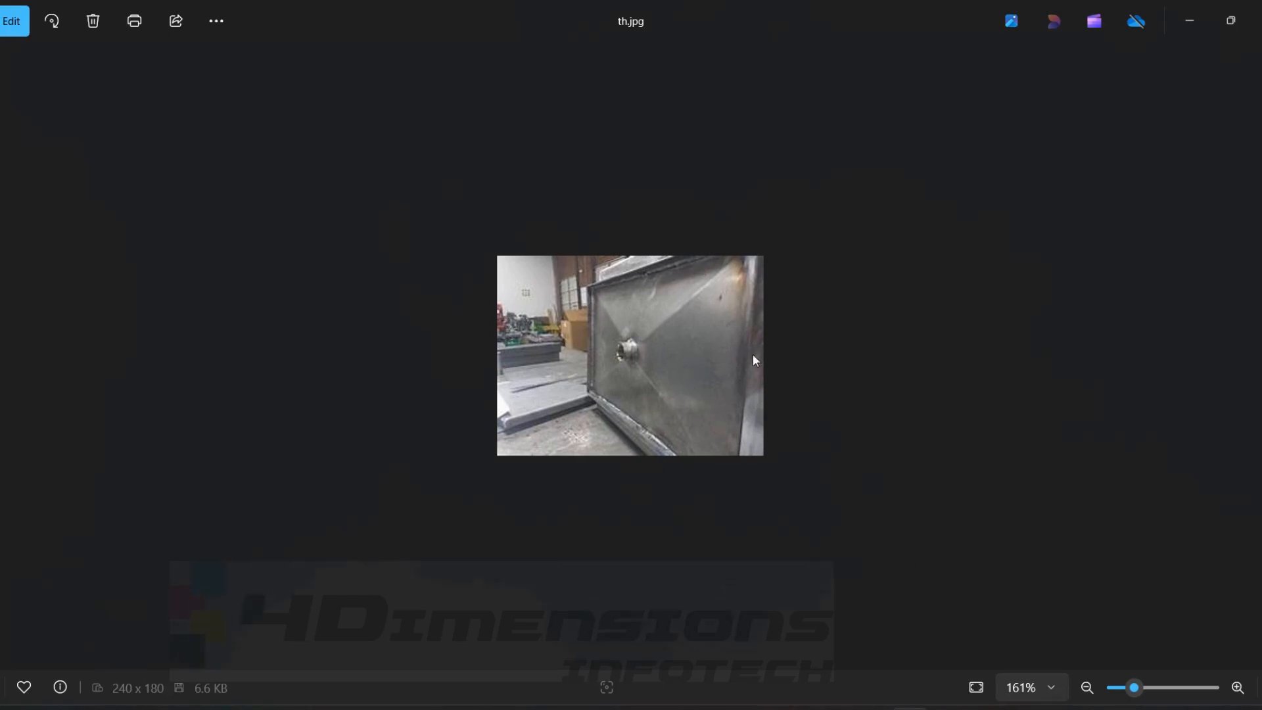
click(872, 708)
mouse_move(691, 213)
middle_down()
mouse_move(739, 287)
mouse_move(709, 219)
middle_up()
scroll(710, 219, down, 2)
- Switch to the Sheet Metal1 document and start a sketch on the long side face with the dimple and drawn cutout
click(241, 153)
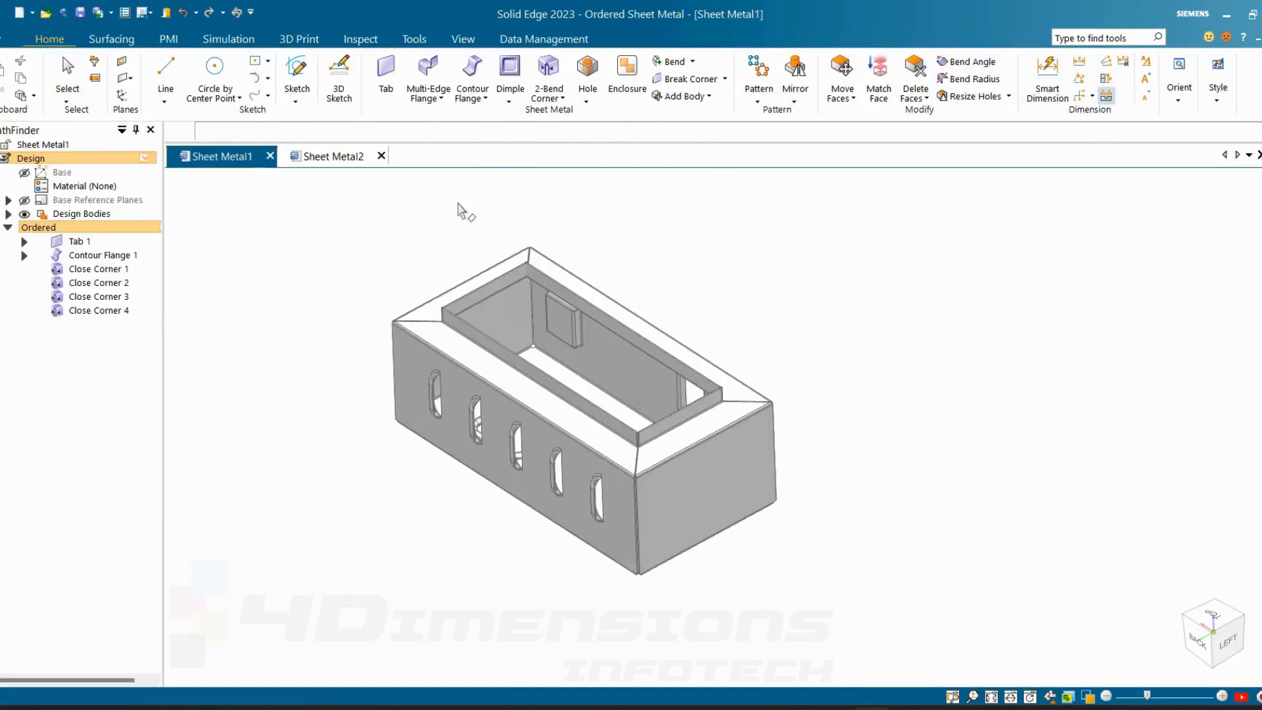
middle_drag(801, 336, 795, 422)
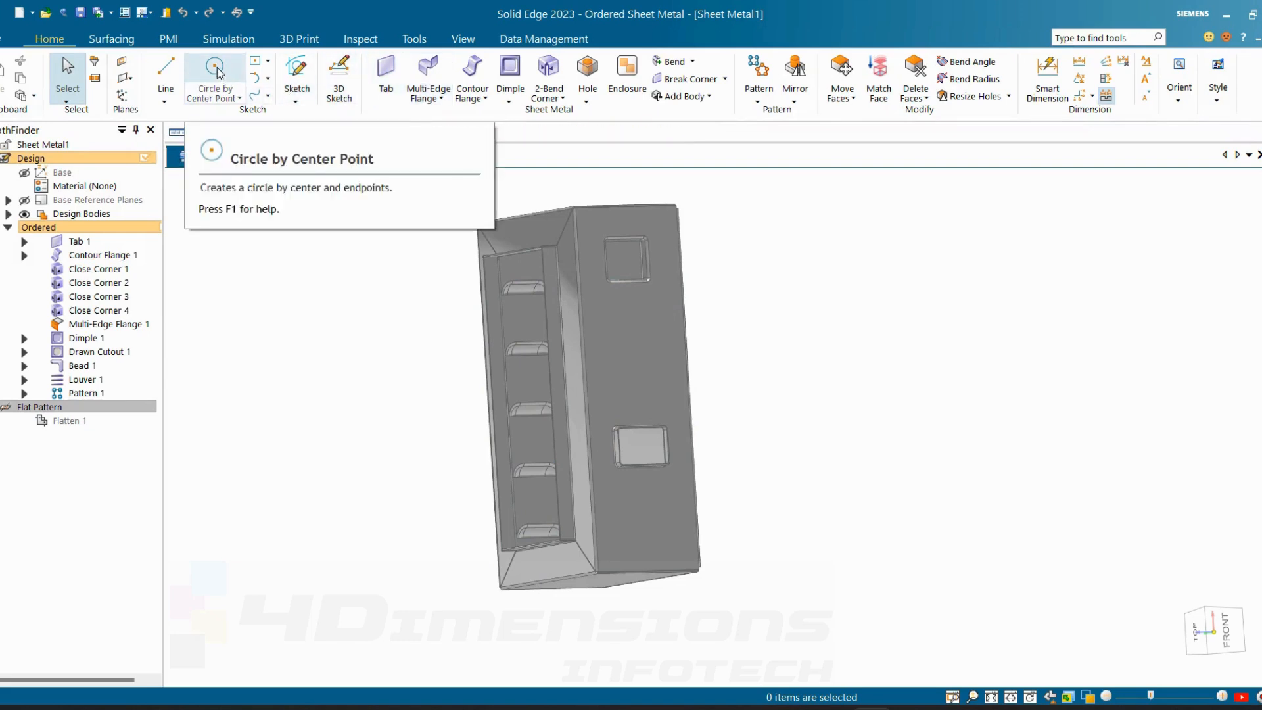
click(297, 73)
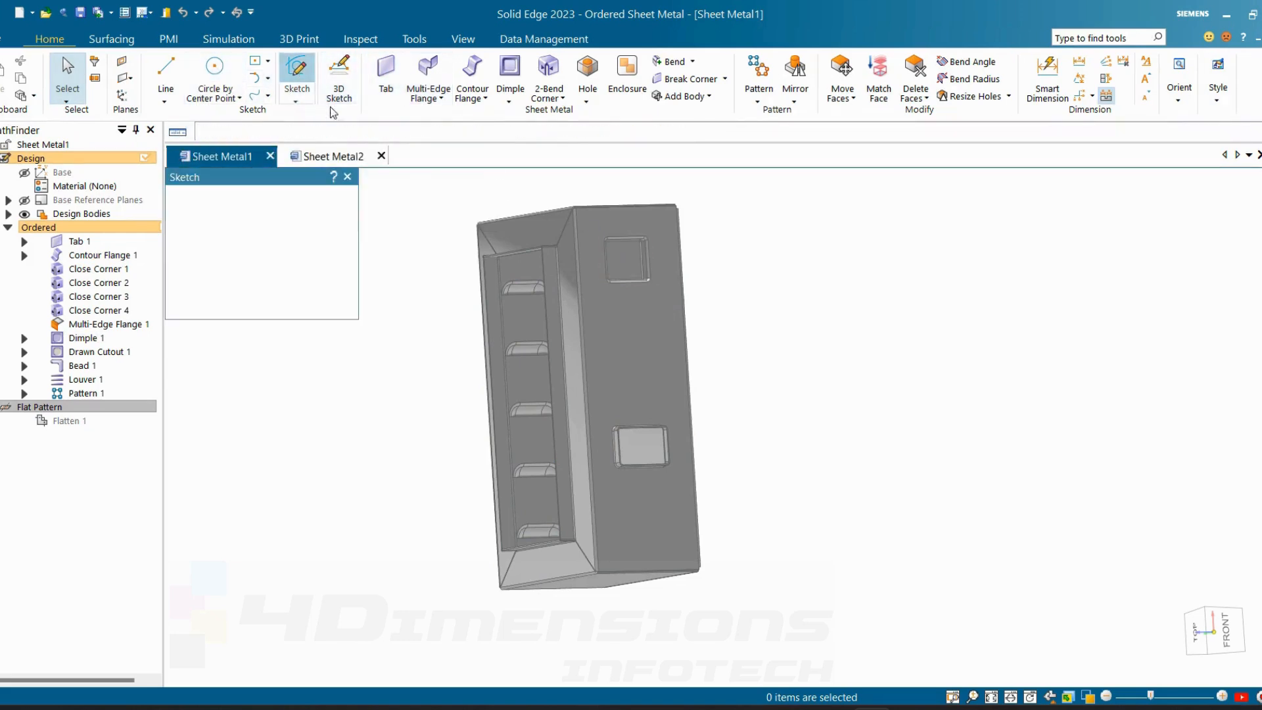
click(661, 329)
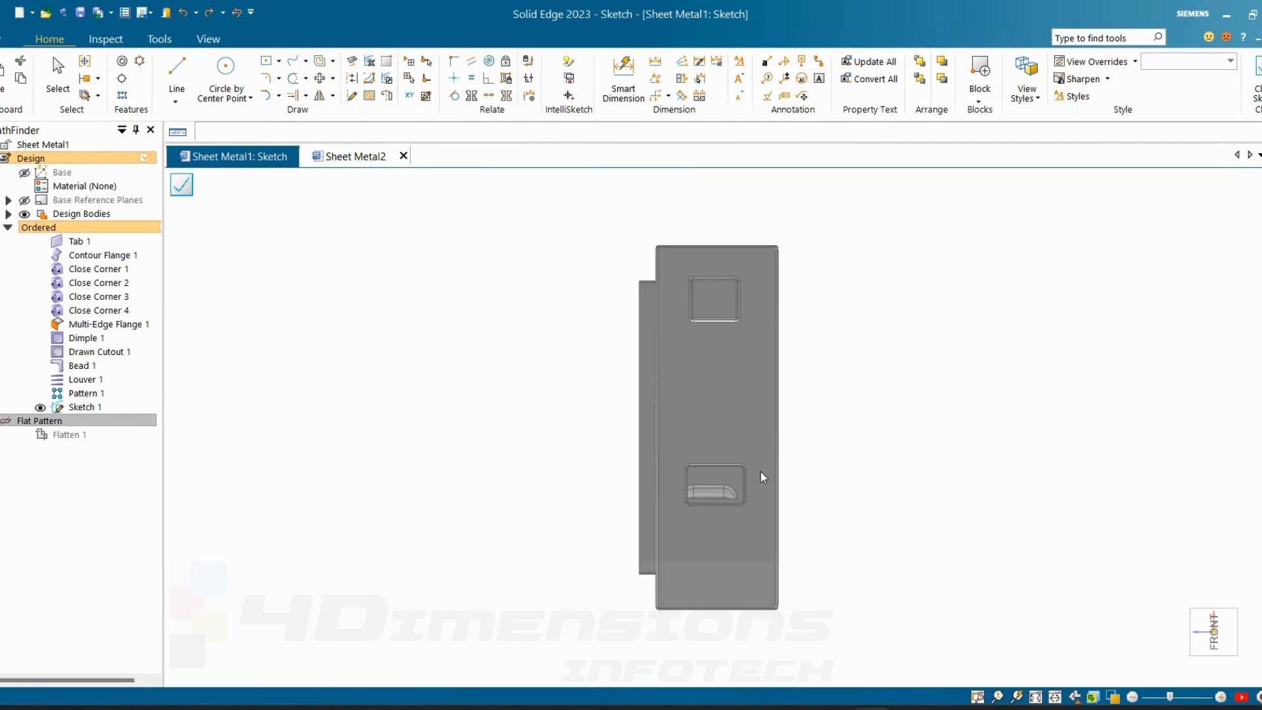
- Draw a circle about 56 mm in diameter on the face below the rectangular drawn cutout
key(l)
scroll(743, 460, up, 2)
click(223, 62)
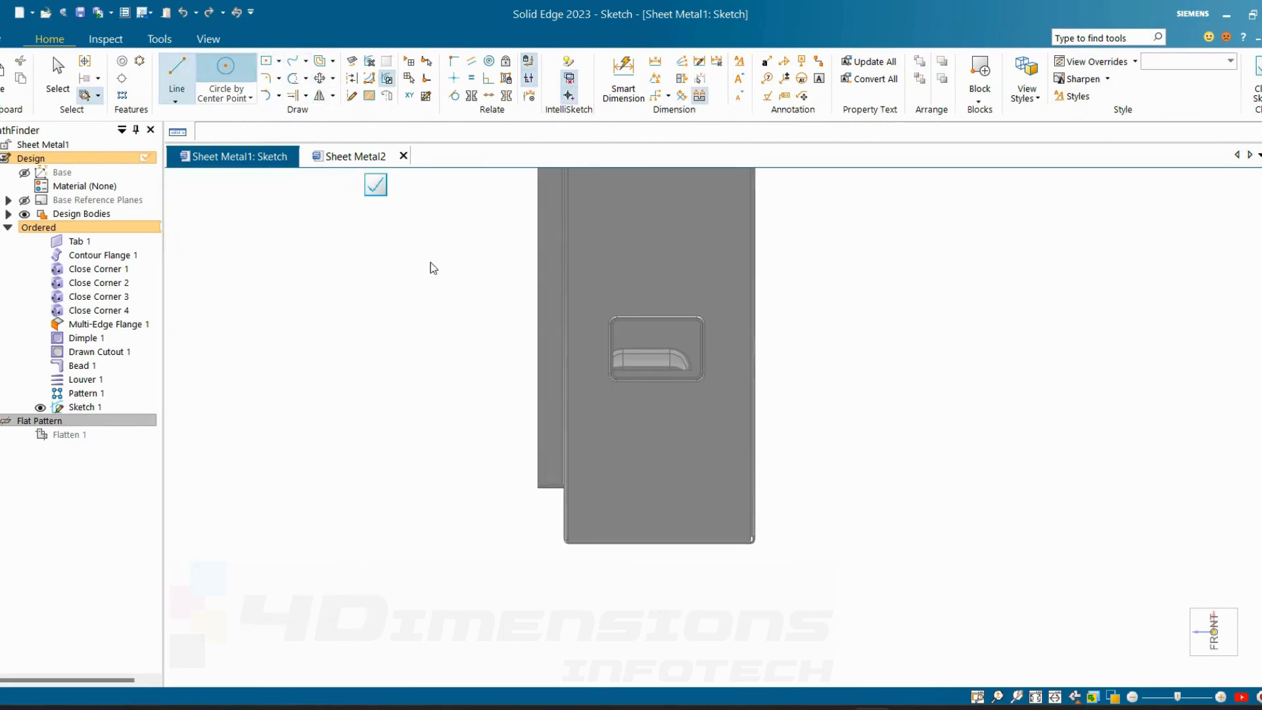
scroll(677, 458, up, 1)
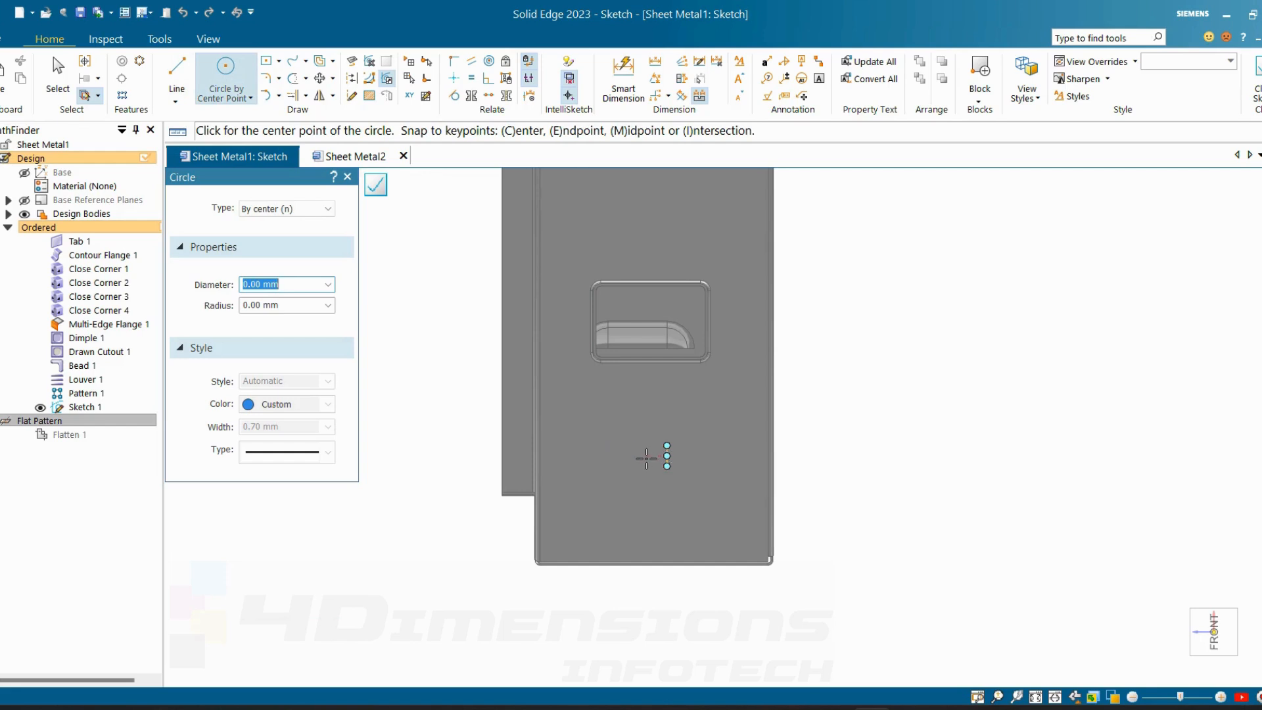
click(645, 457)
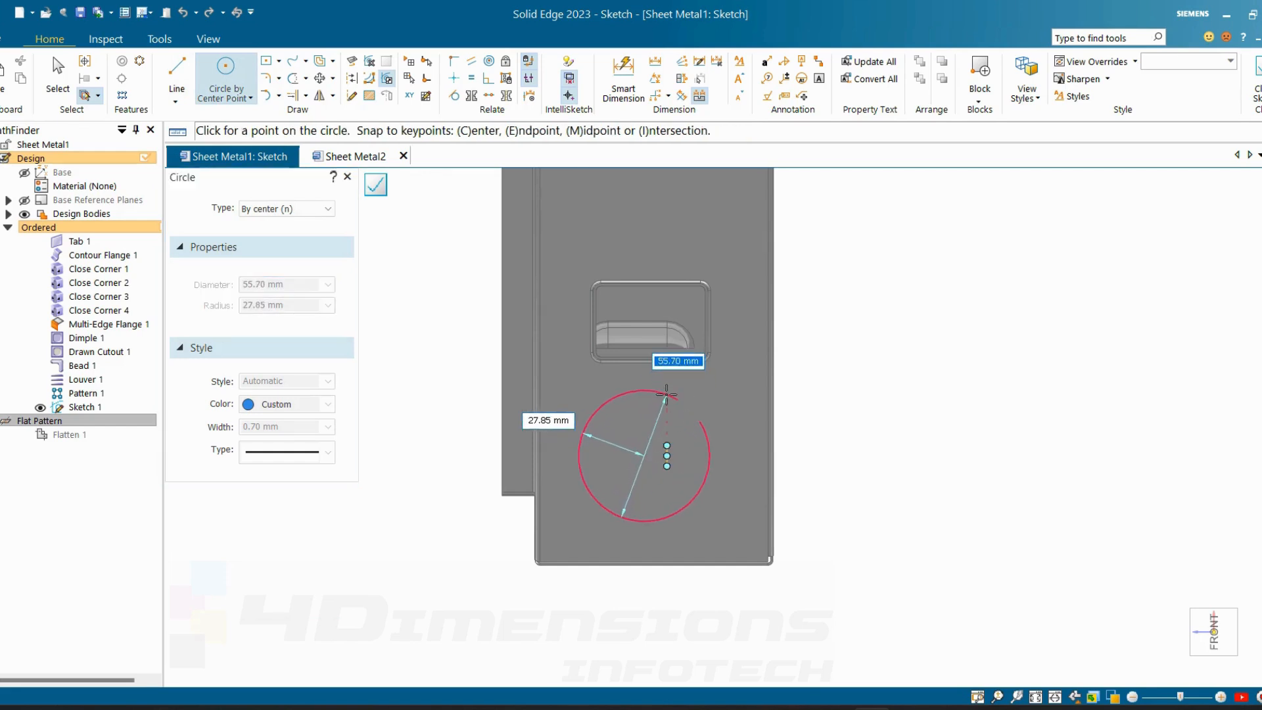
click(666, 394)
- Add three progressively smaller concentric circles inside the circle below the drawn cutout
click(645, 456)
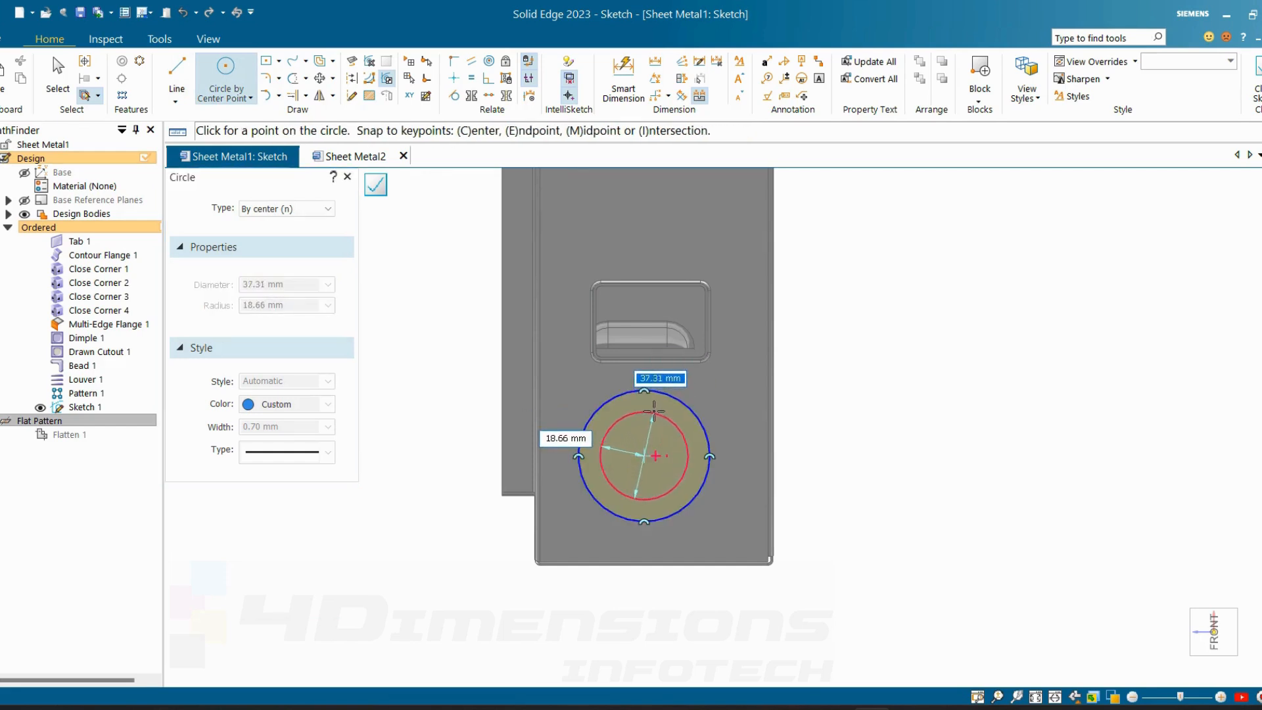
click(653, 411)
click(644, 456)
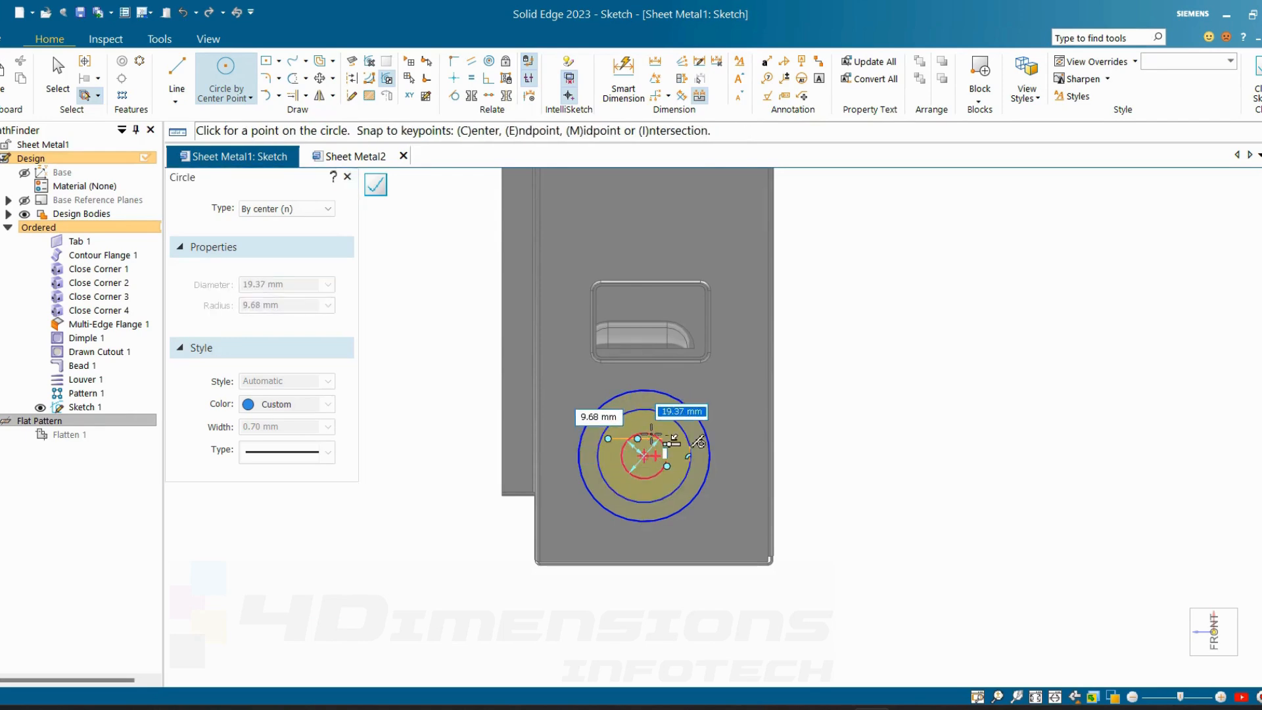
click(666, 432)
scroll(649, 459, up, 5)
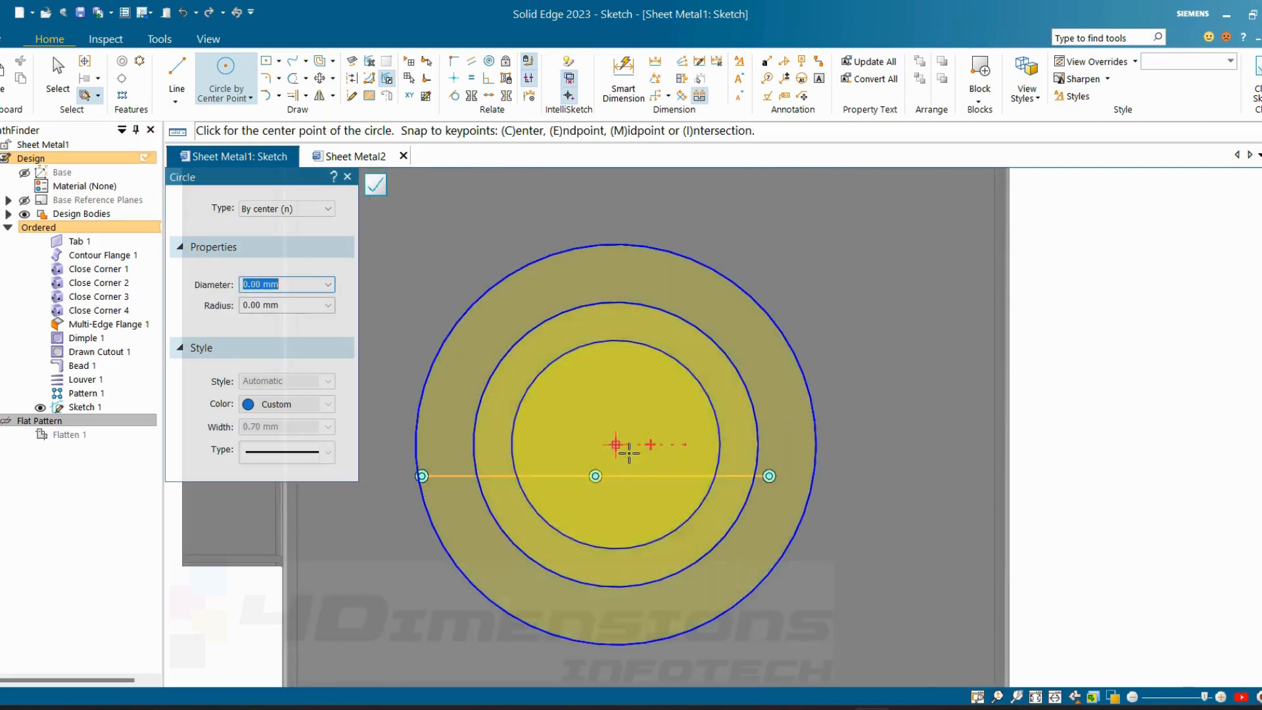
click(617, 446)
click(630, 384)
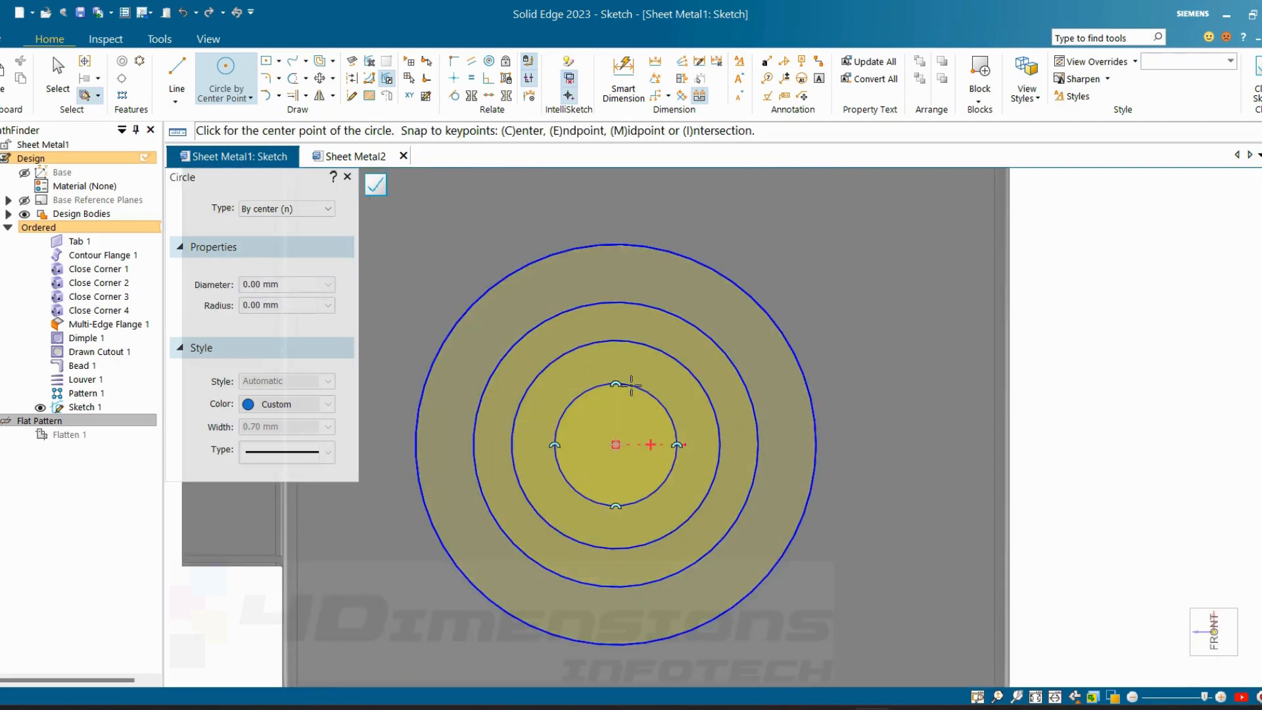
key(Escape)
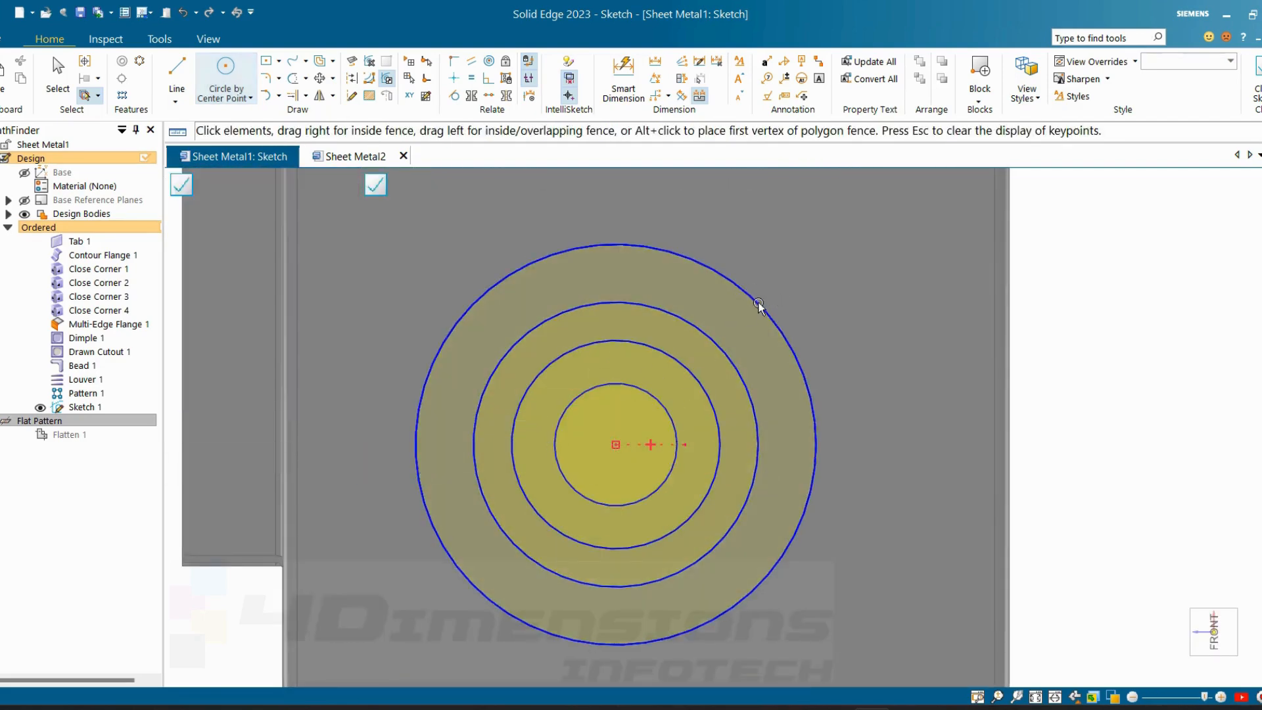
- Enlarge the outermost circle to about 71 mm in diameter
click(759, 306)
scroll(881, 395, down, 5)
scroll(887, 367, up, 4)
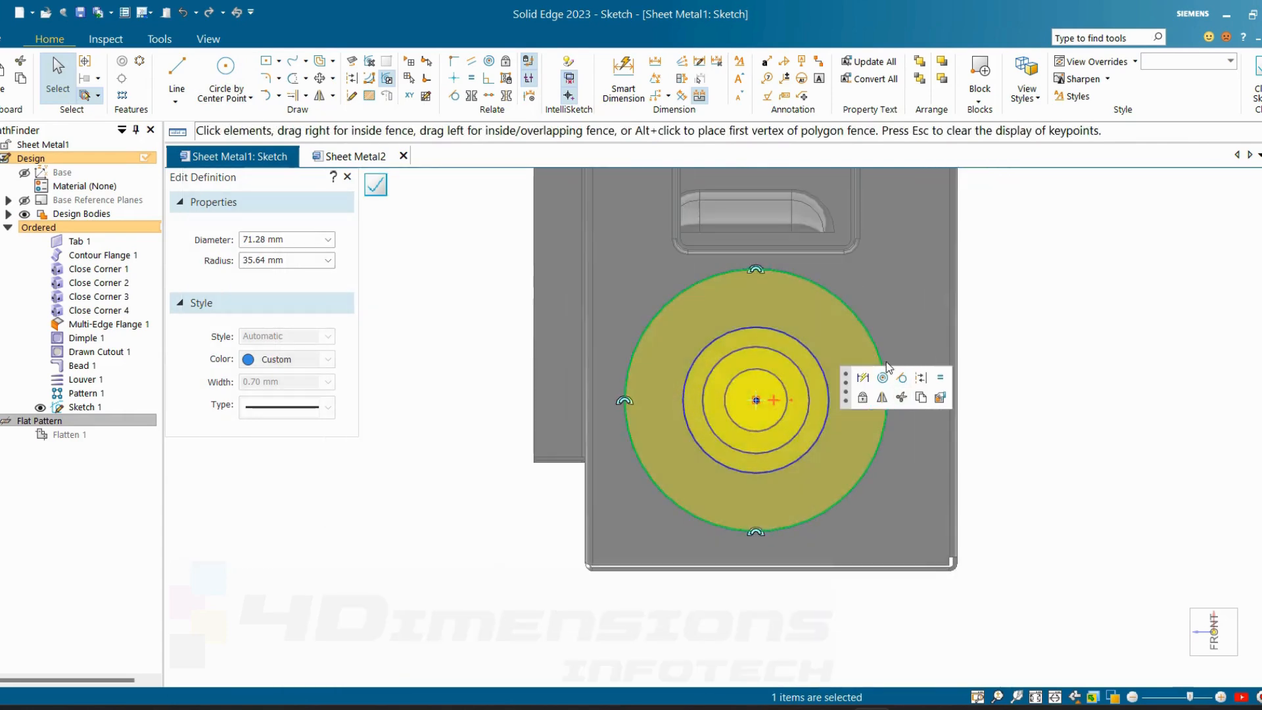
click(1095, 309)
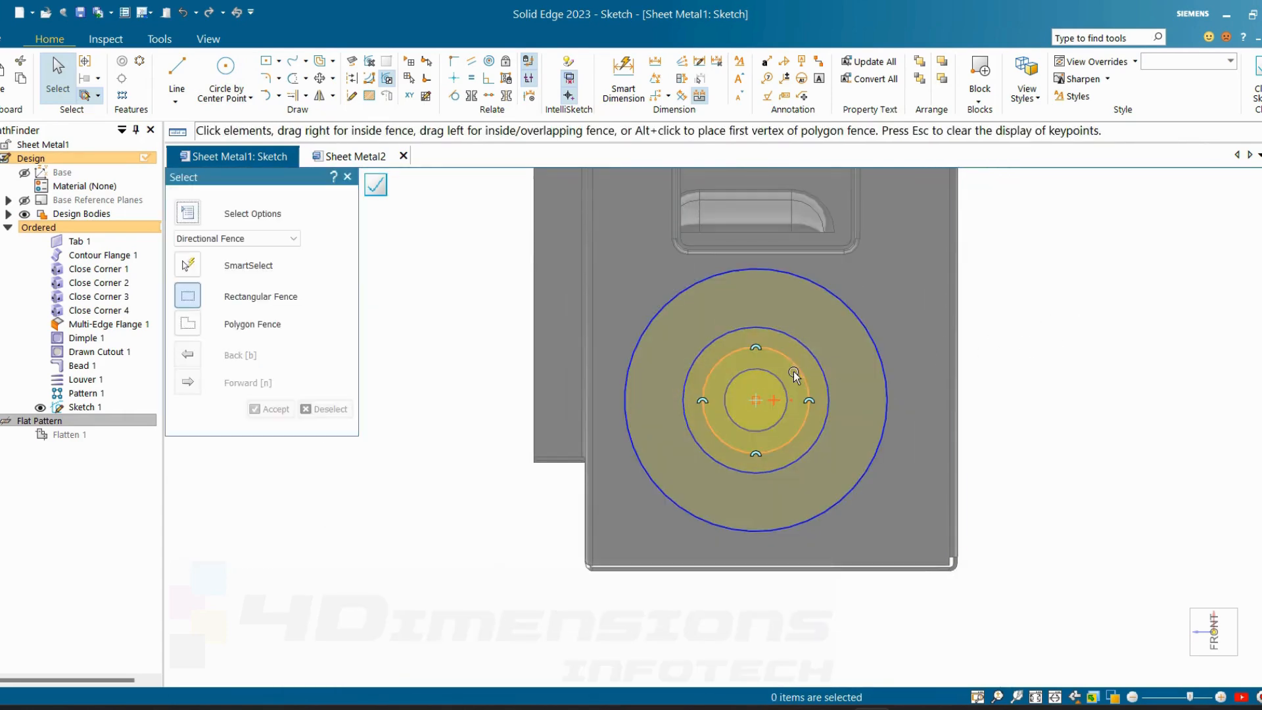
- Enlarge the three inner circles to roughly even spacing, making the innermost about 32 mm in diameter
click(828, 398)
mouse_move(829, 400)
mouse_down()
mouse_move(867, 392)
mouse_move(788, 400)
mouse_move(826, 391)
mouse_move(815, 400)
mouse_up()
click(808, 400)
click(781, 380)
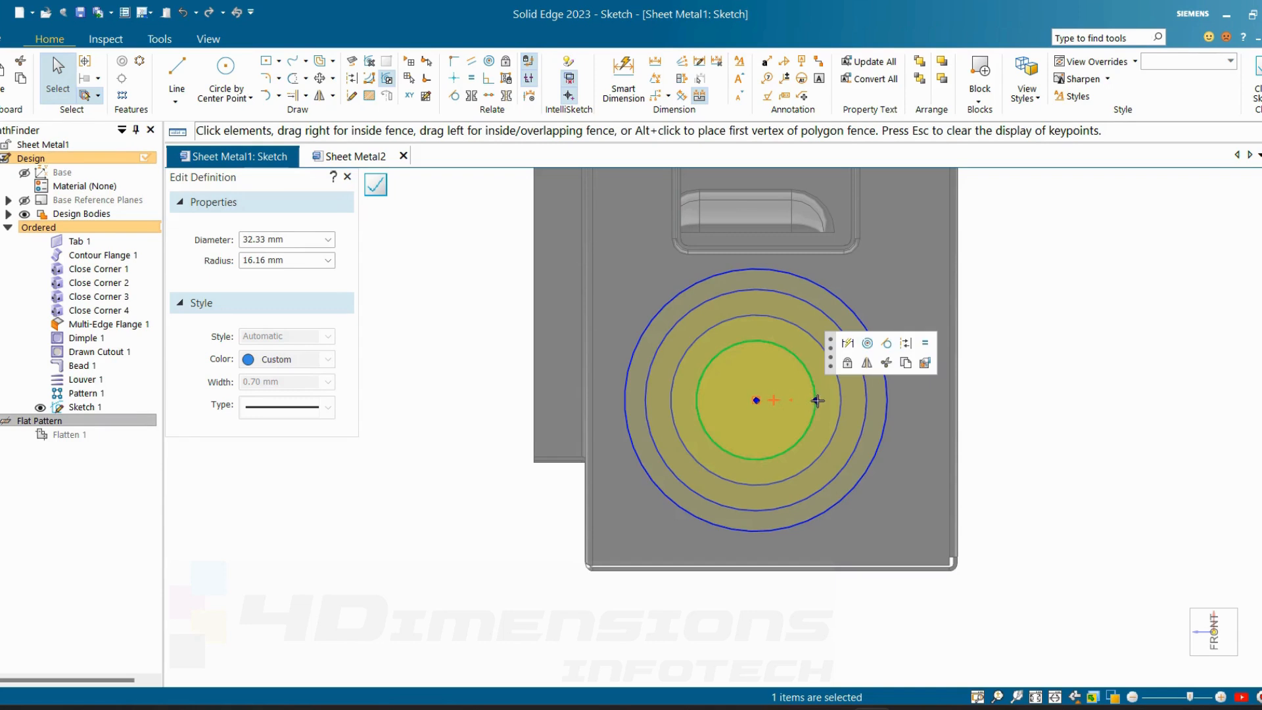
click(1027, 402)
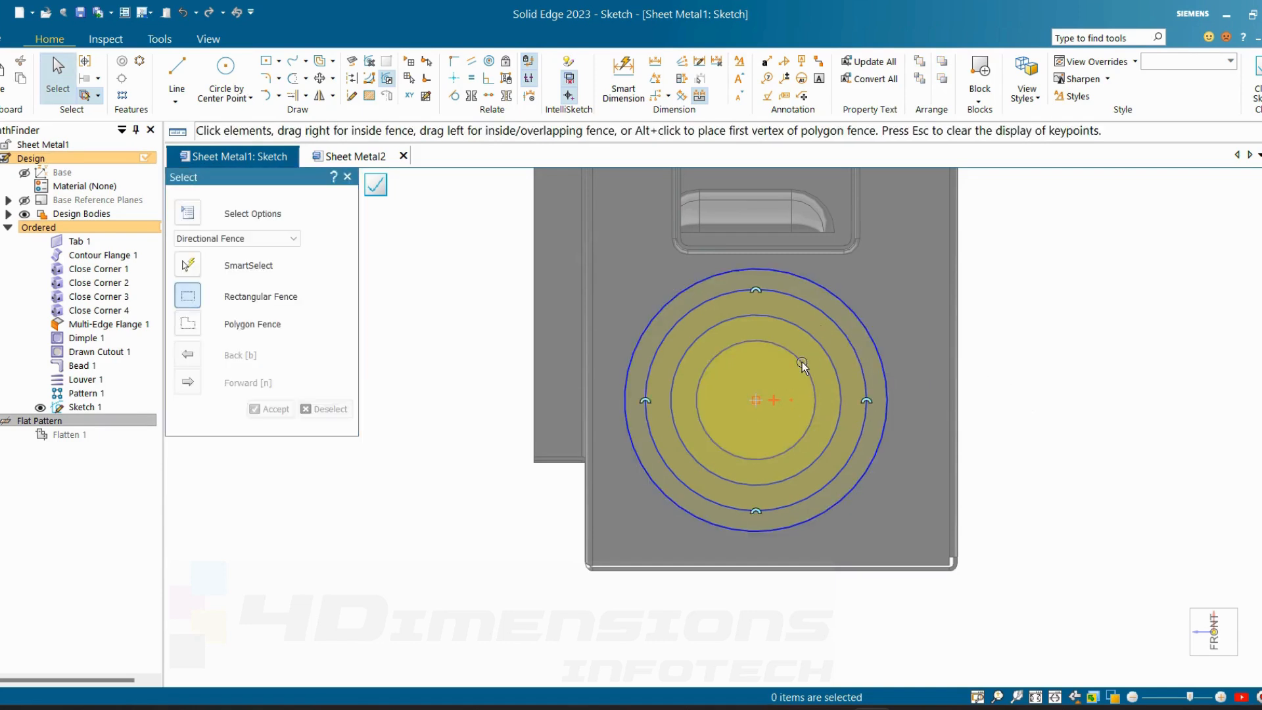
- Finish the sketch of the four concentric circles and return to the sheet metal model
scroll(755, 400, down, 5)
middle_drag(756, 399, 875, 271)
scroll(876, 276, up, 3)
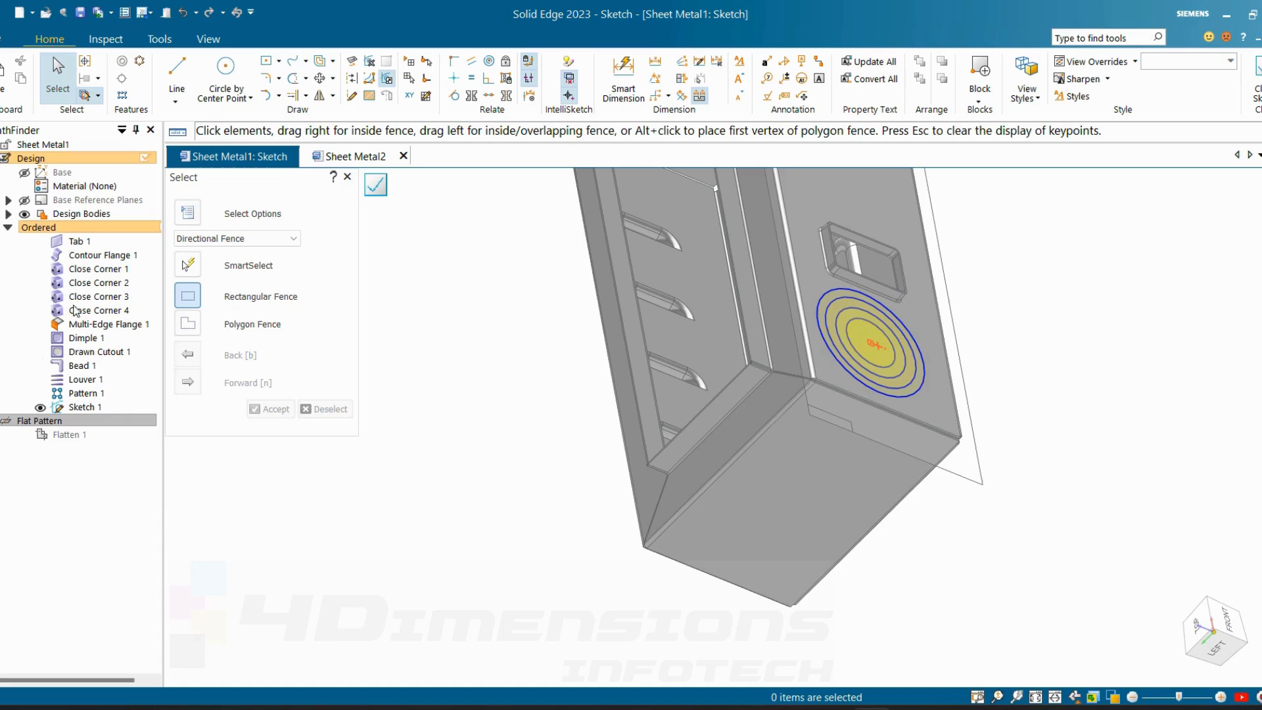
double_click(92, 352)
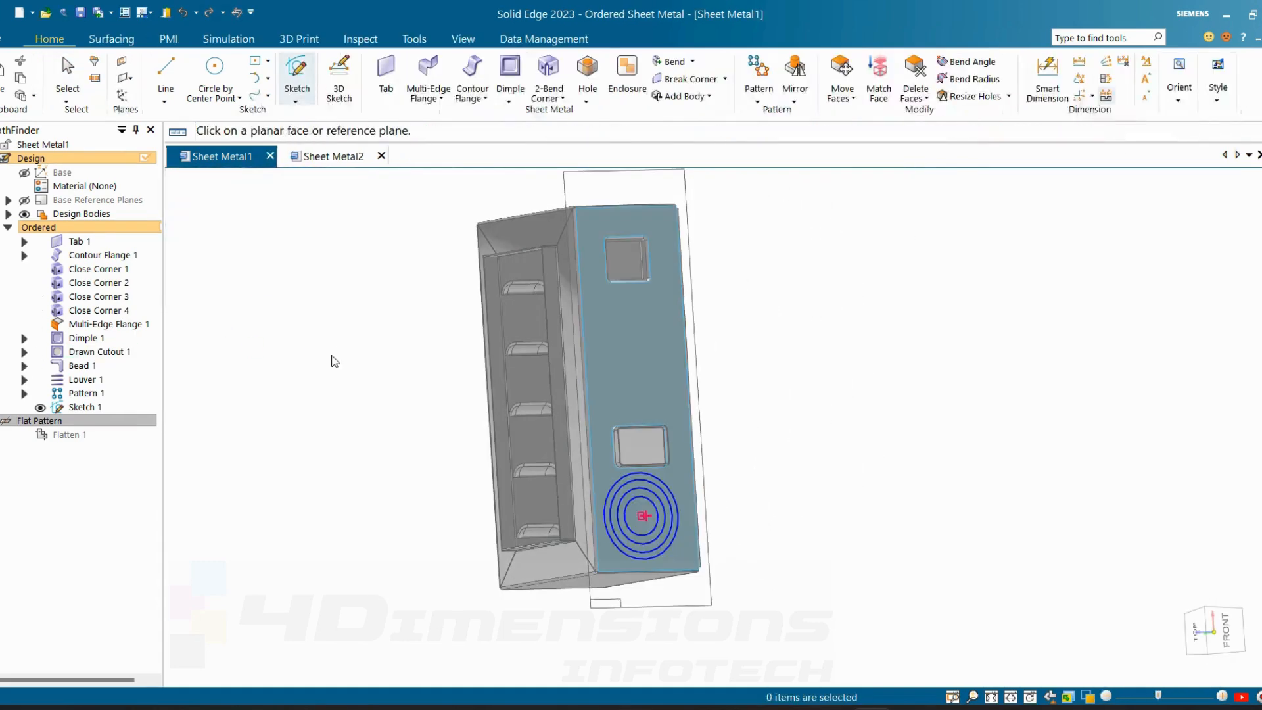
click(326, 202)
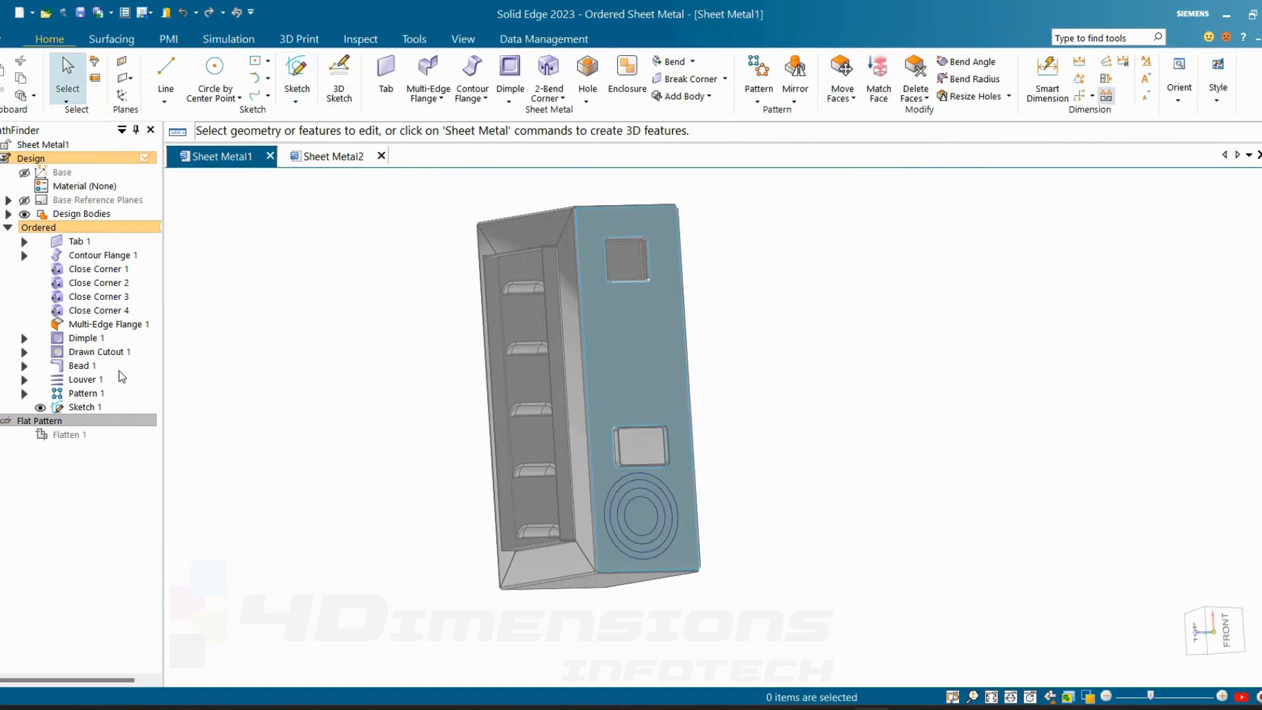
- Edit the profile of Drawn Cutout 1 and dimension its rectangle's upper edge 150 mm from the face's upper edge
click(111, 353)
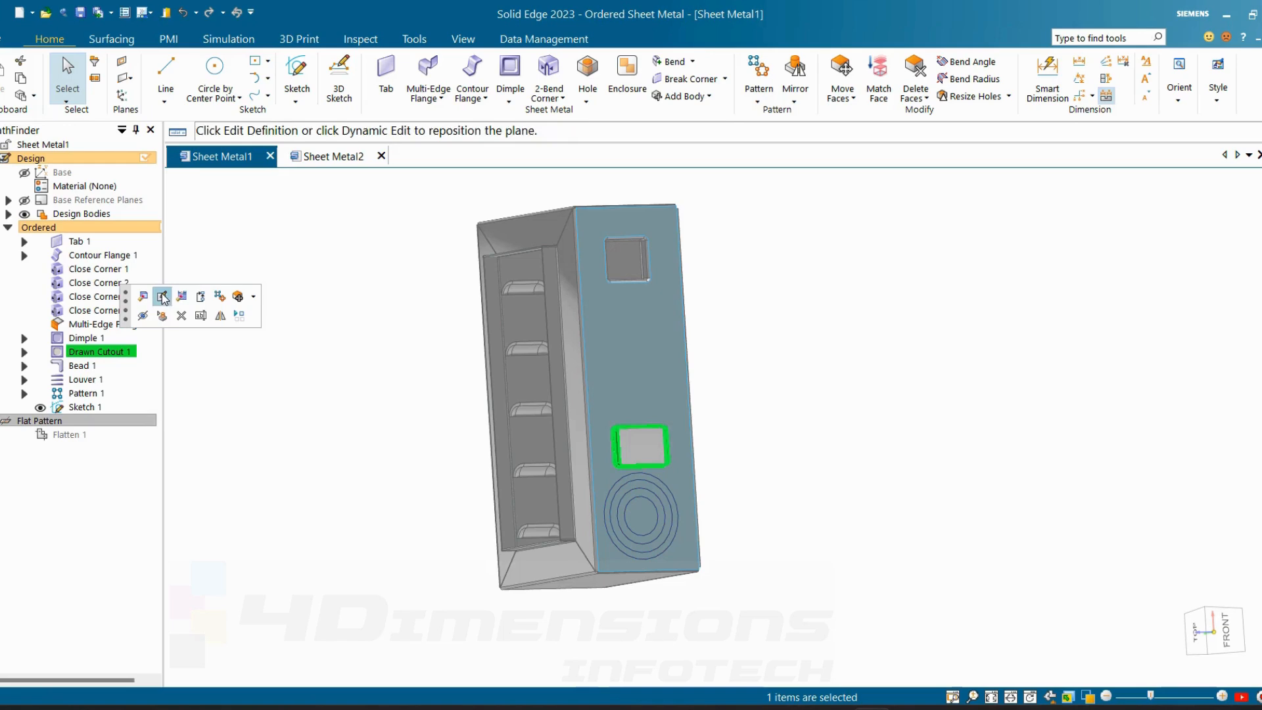
click(162, 294)
click(626, 82)
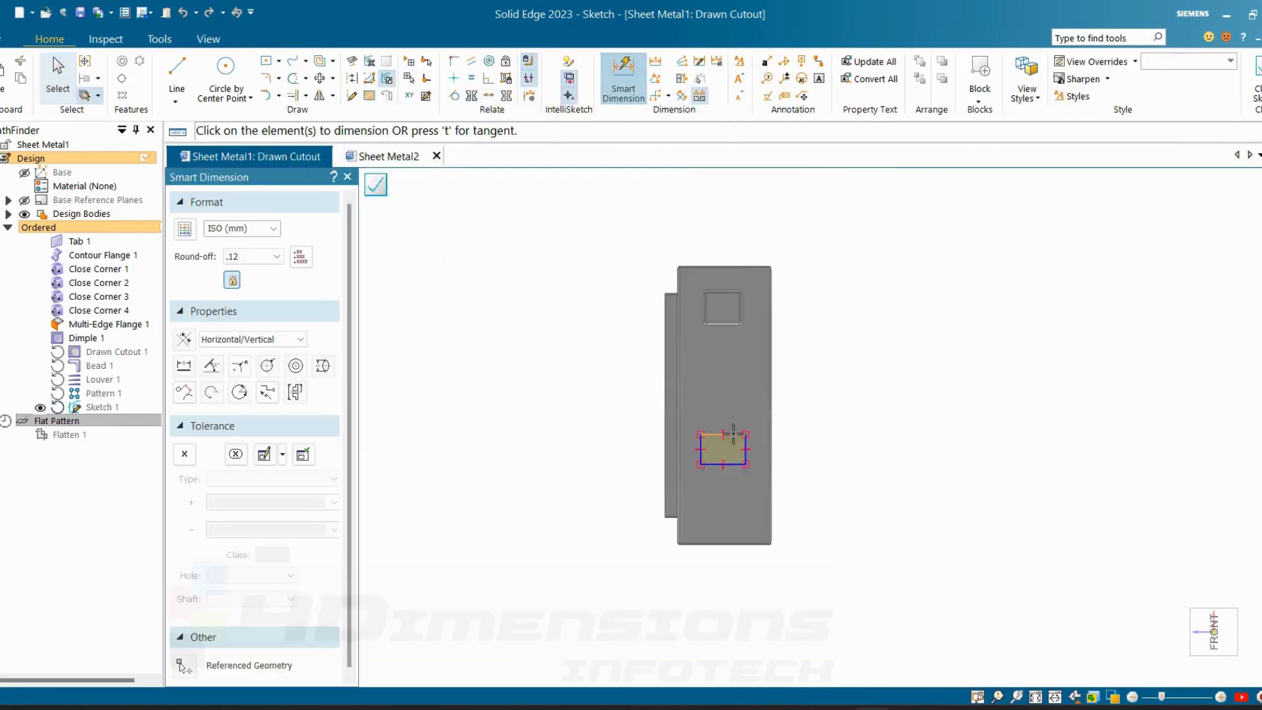
click(733, 434)
click(741, 269)
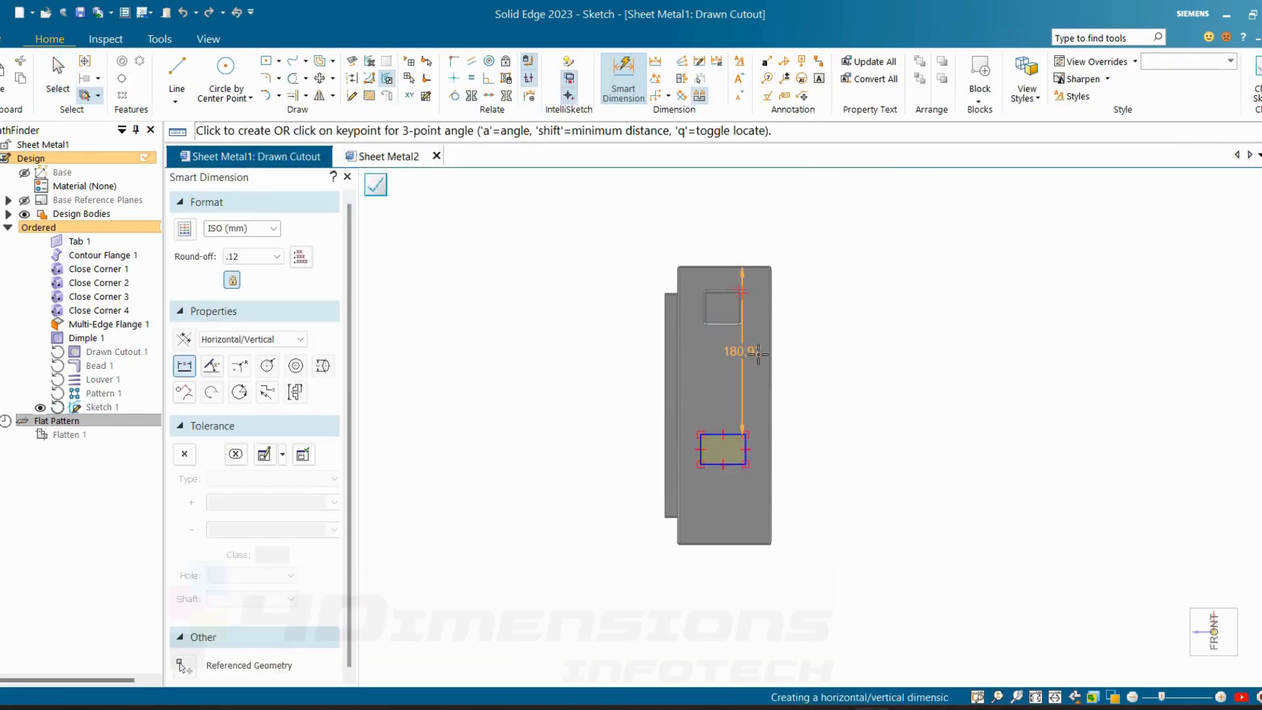
click(762, 371)
text(150)
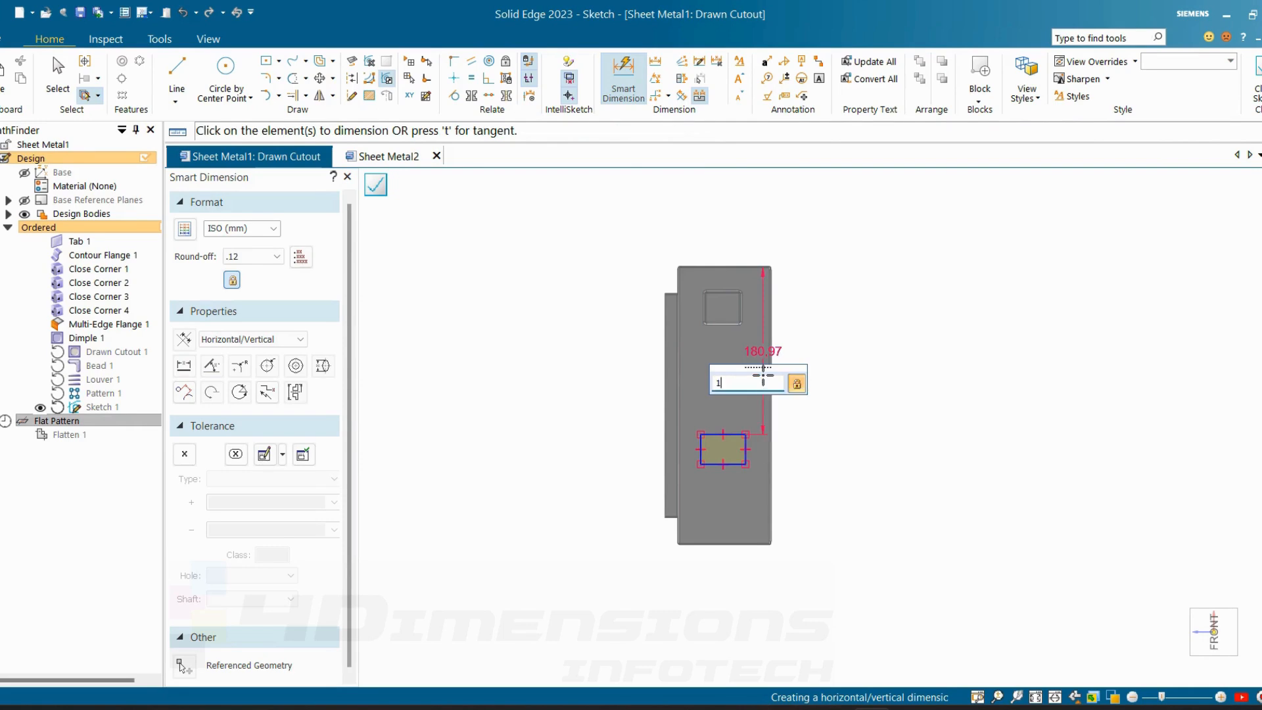
key(Return)
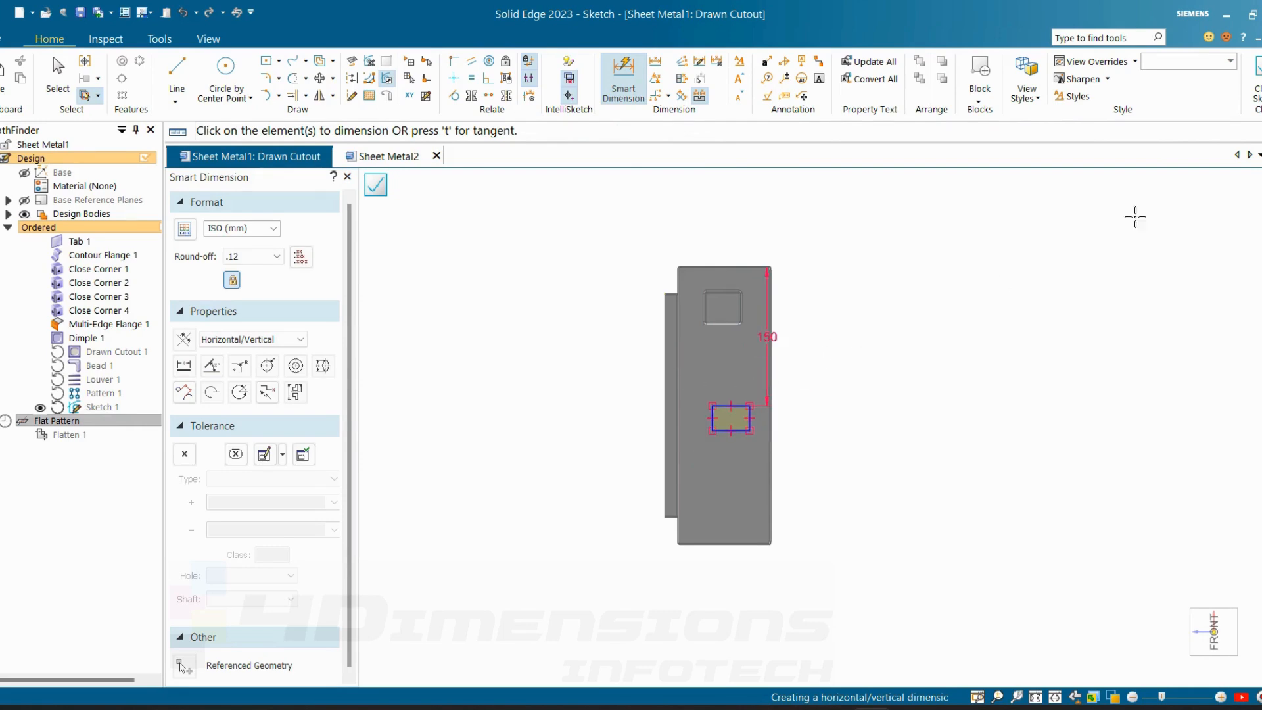
- Close the repositioned rectangle's profile and finish editing Drawn Cutout 1
click(1256, 86)
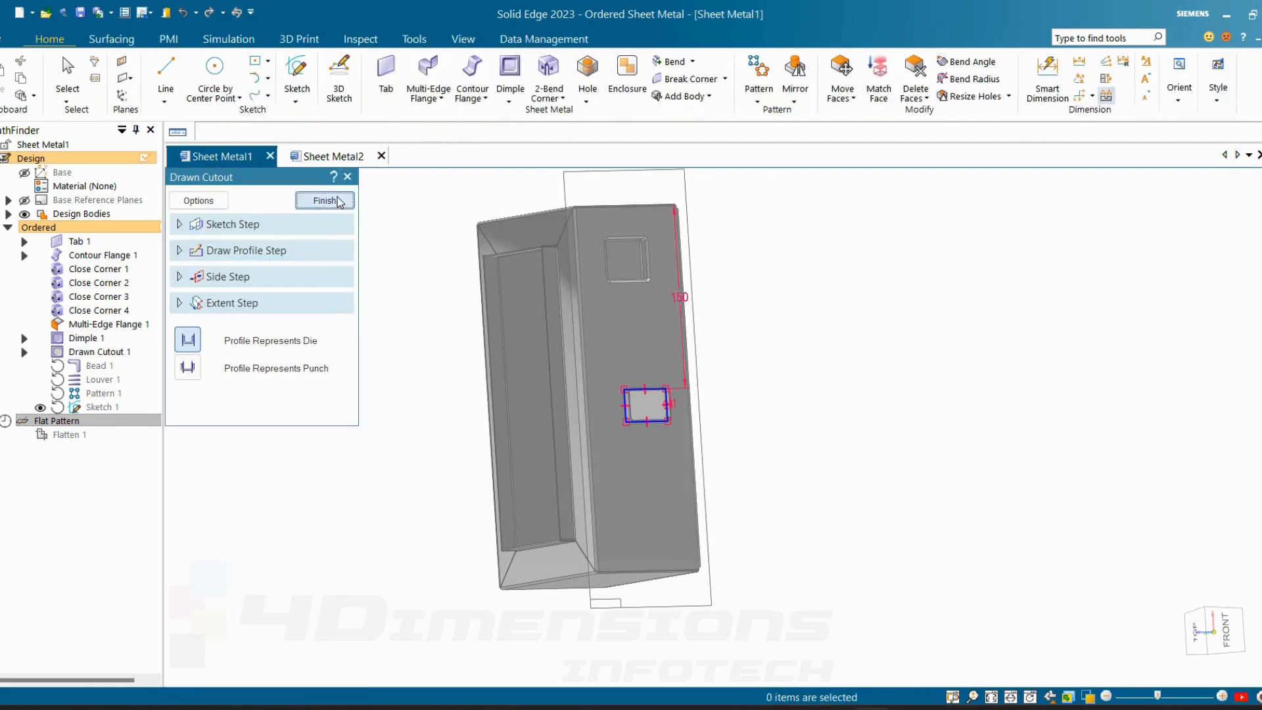
click(328, 201)
scroll(710, 540, up, 3)
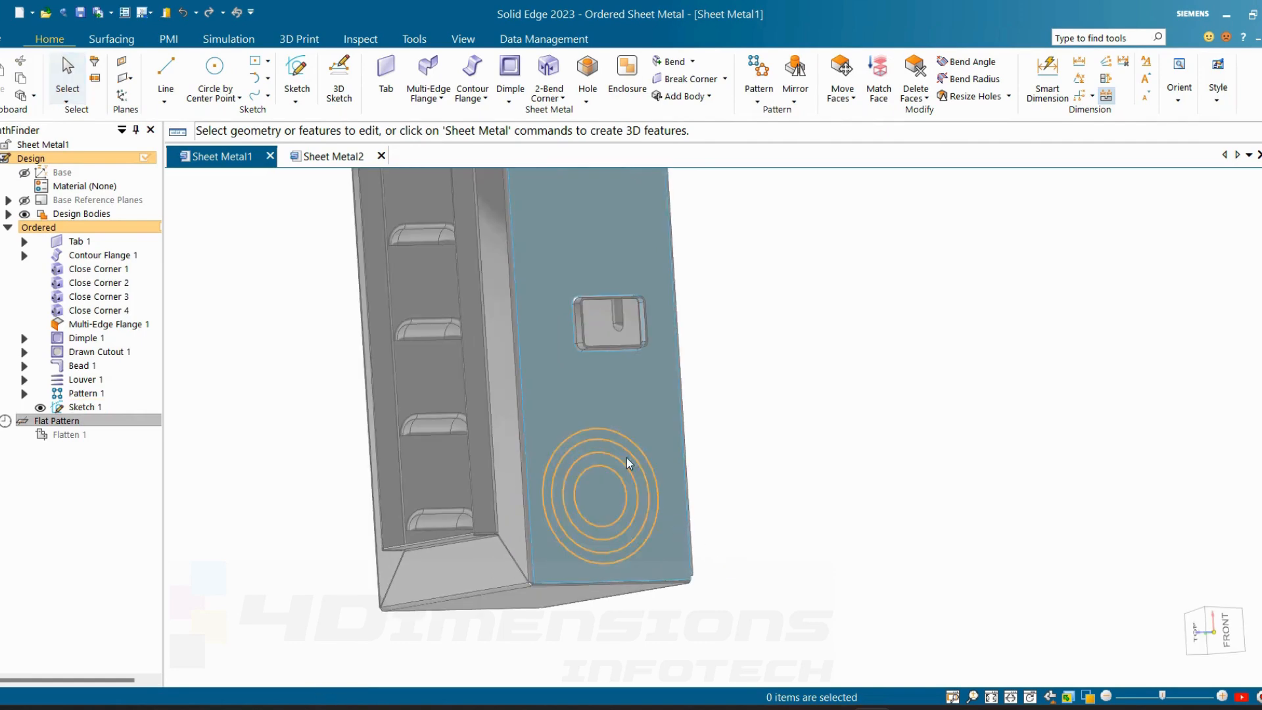
- Open the profile of the concentric circles sketch for editing
click(628, 452)
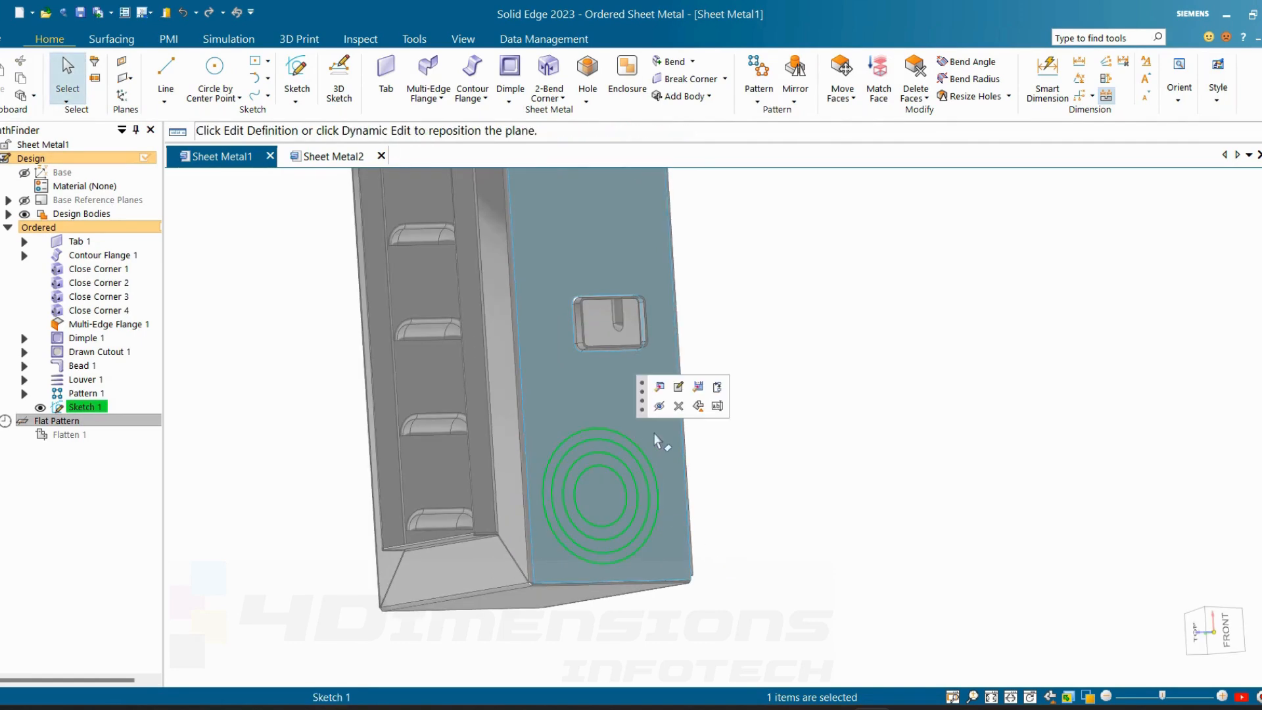
click(684, 398)
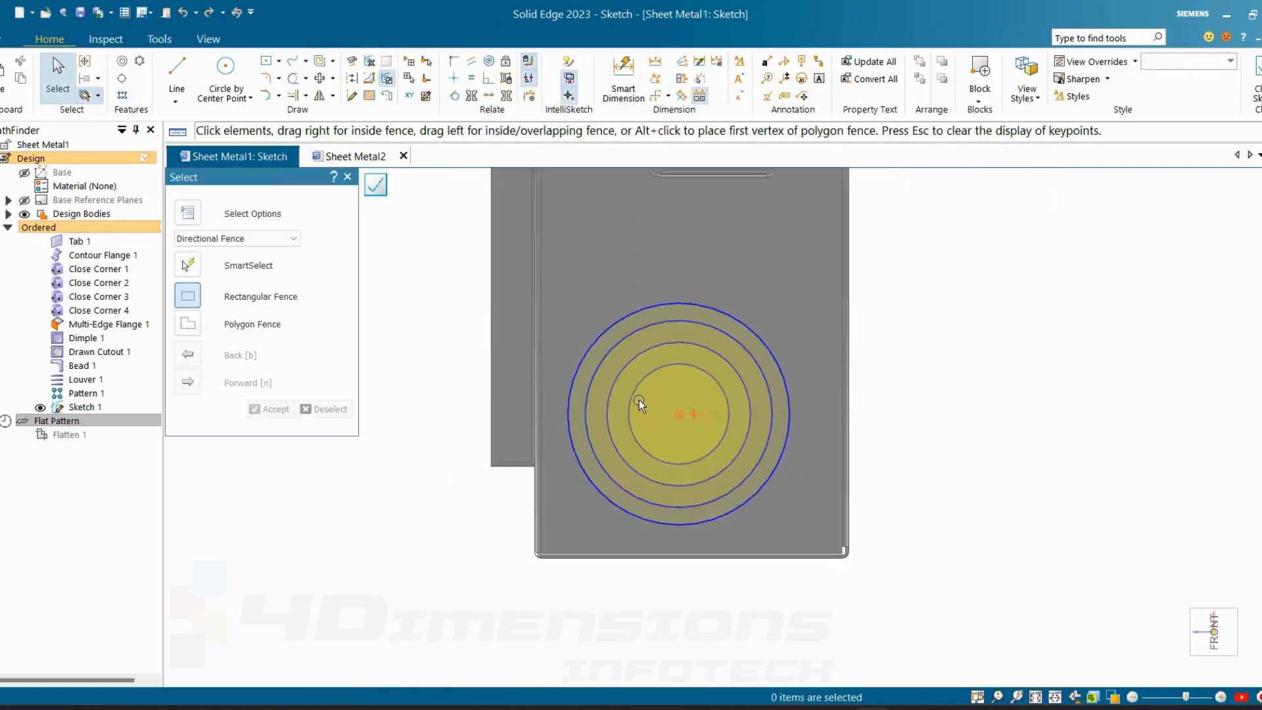
scroll(696, 395, up, 2)
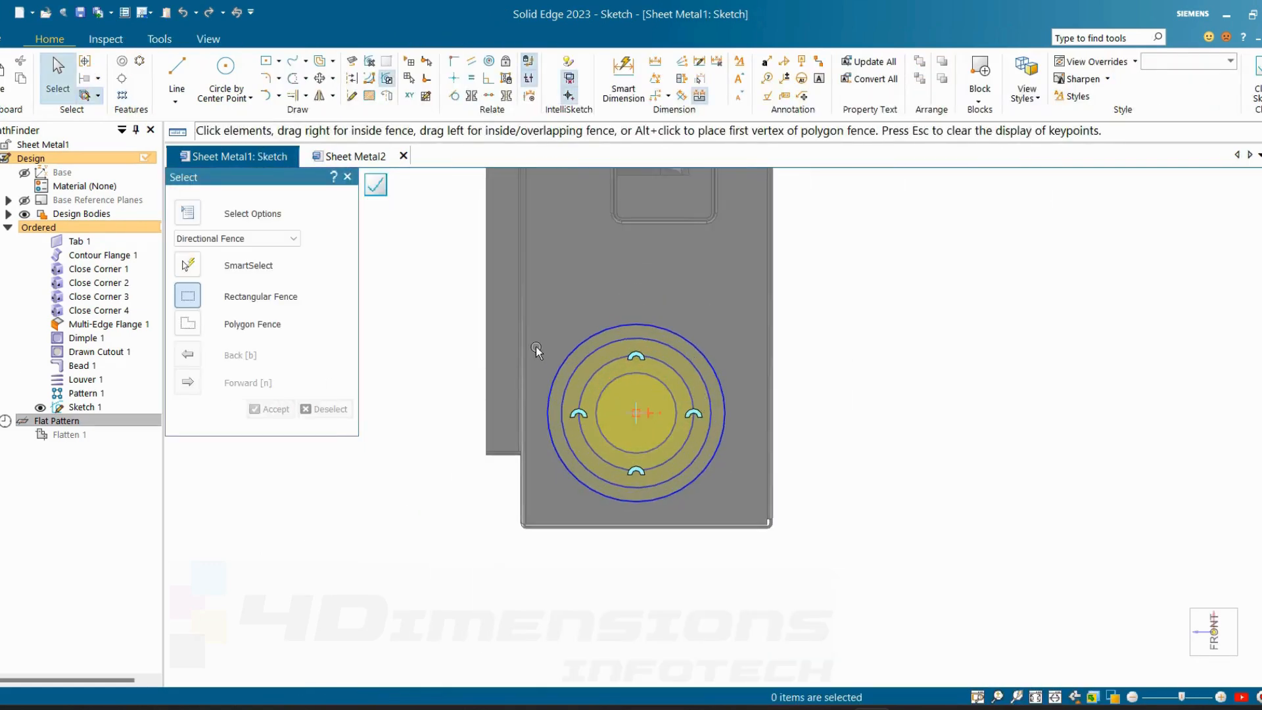
- Move all the concentric circles from their common centre about 6 mm across and 22 mm up on the side face
click(334, 98)
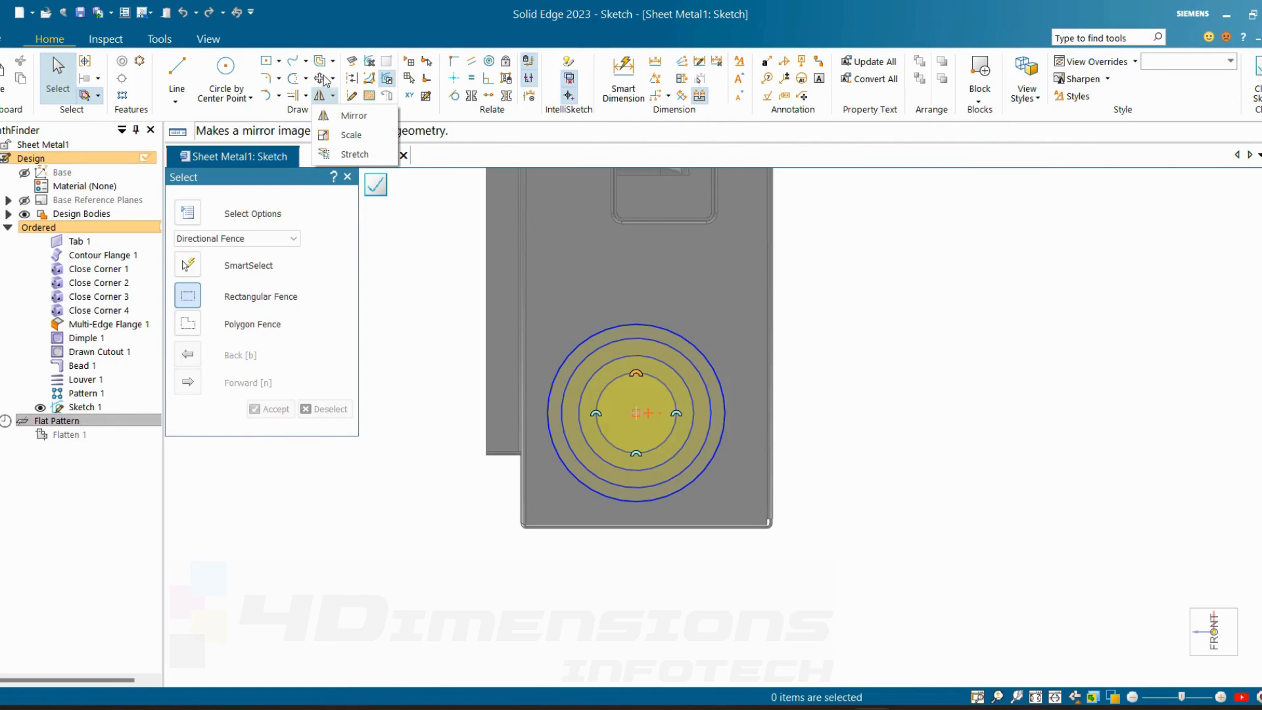
click(321, 78)
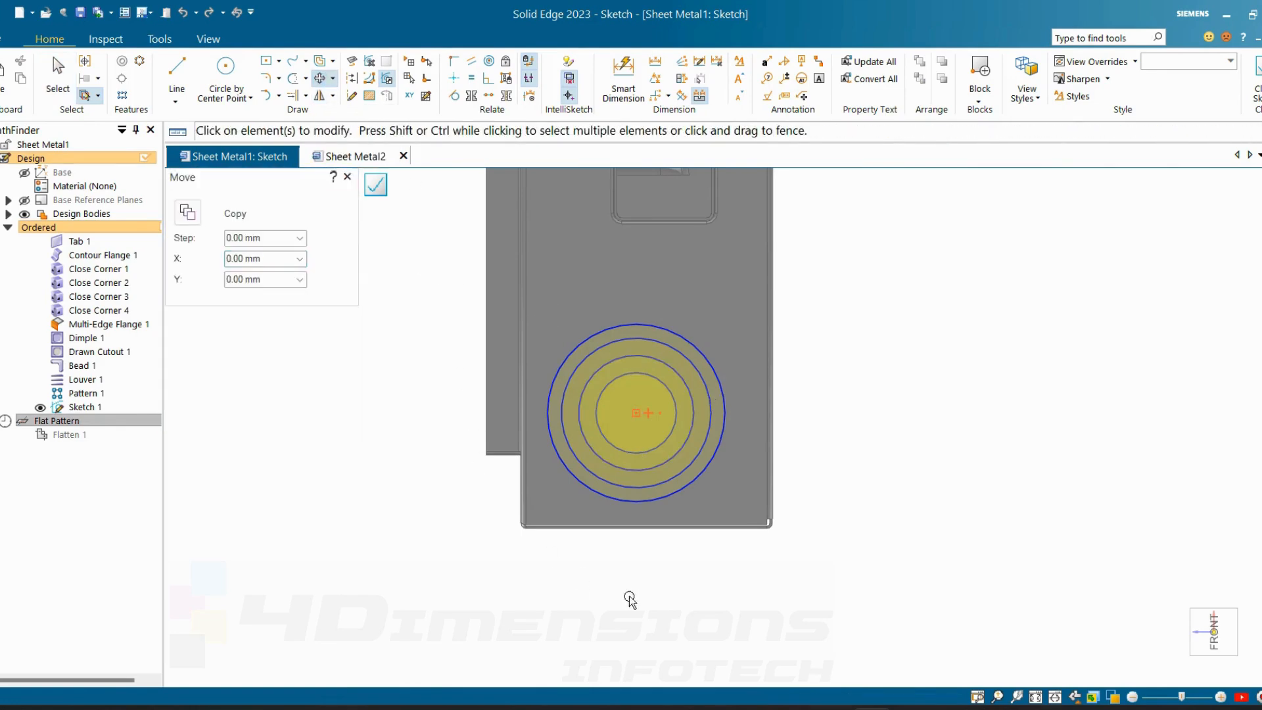
drag(450, 276, 837, 536)
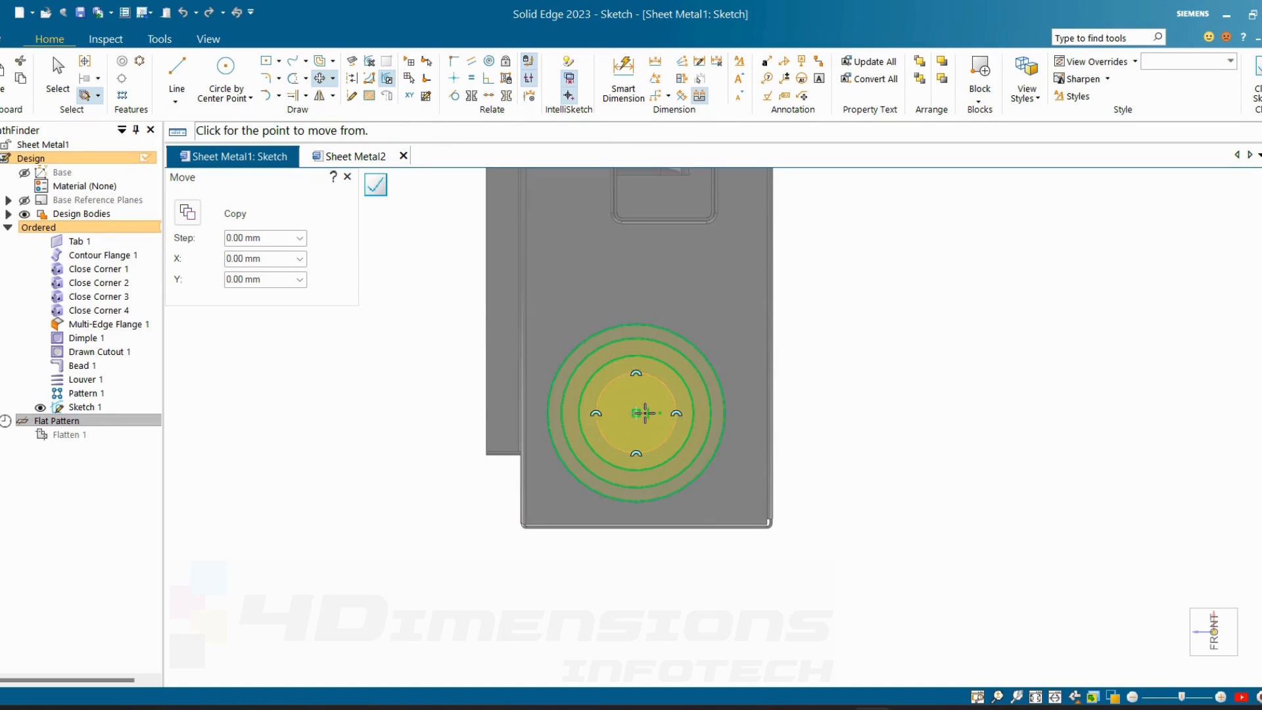
scroll(645, 416, up, 2)
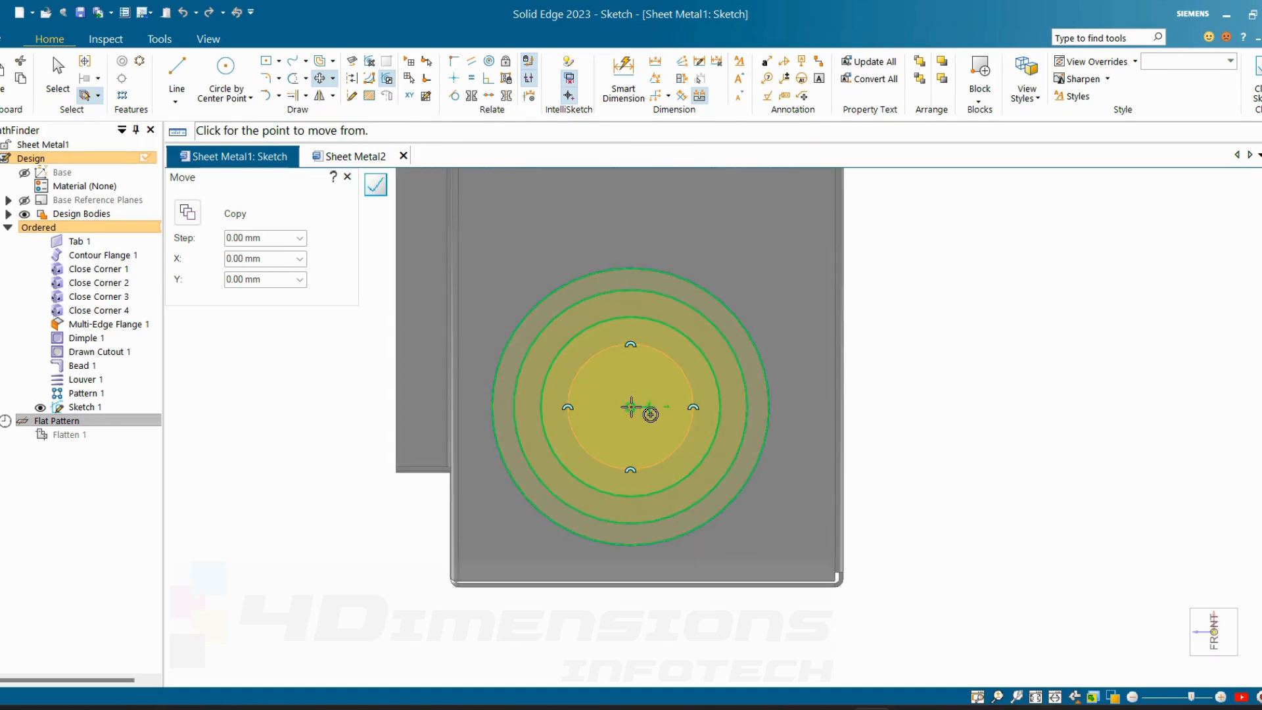
click(630, 406)
scroll(660, 316, down, 3)
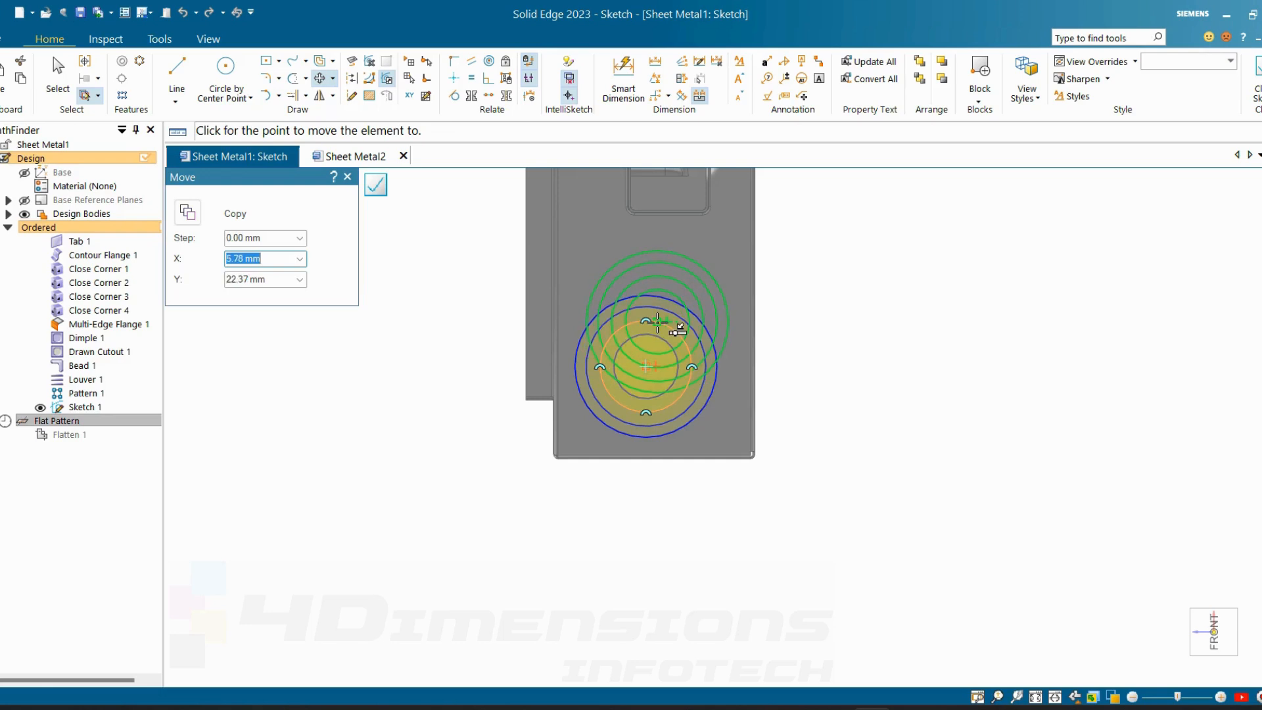
click(657, 322)
scroll(881, 414, down, 2)
scroll(884, 414, up, 3)
- Sketch a vertical line from the outermost circle's upper quadrant to the centre and continue horizontally to its right quadrant
key(l)
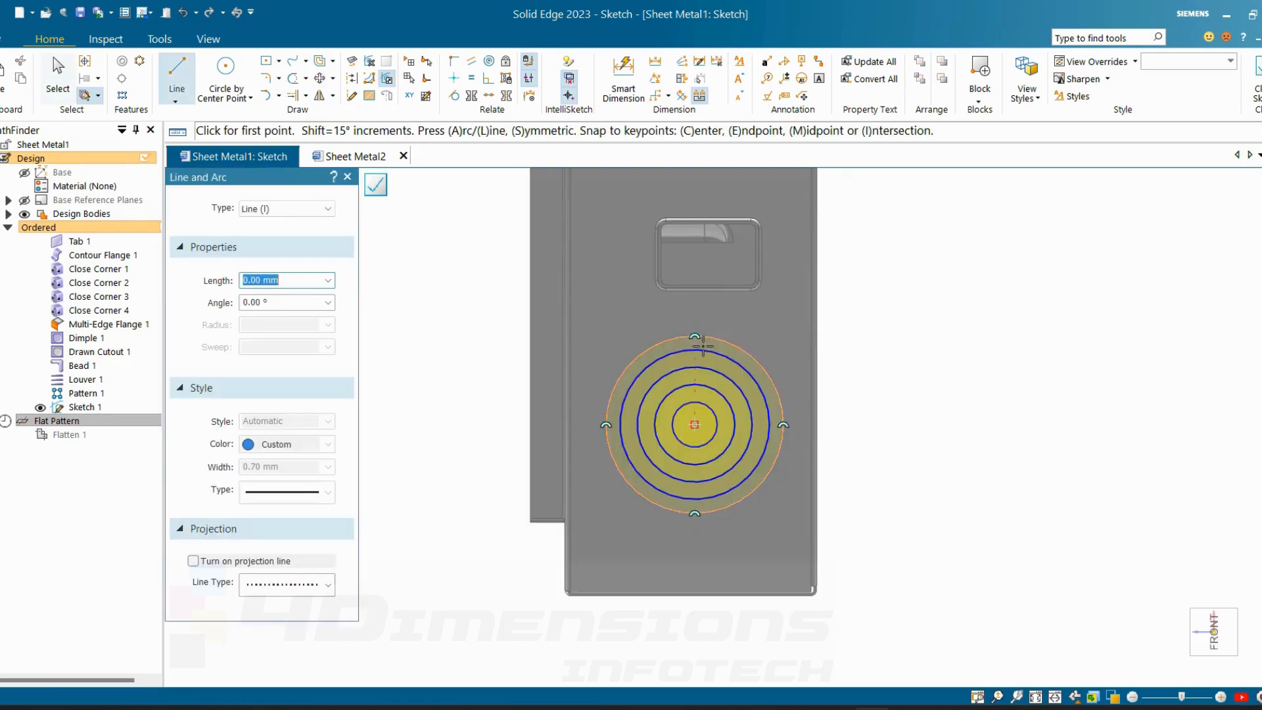
click(694, 423)
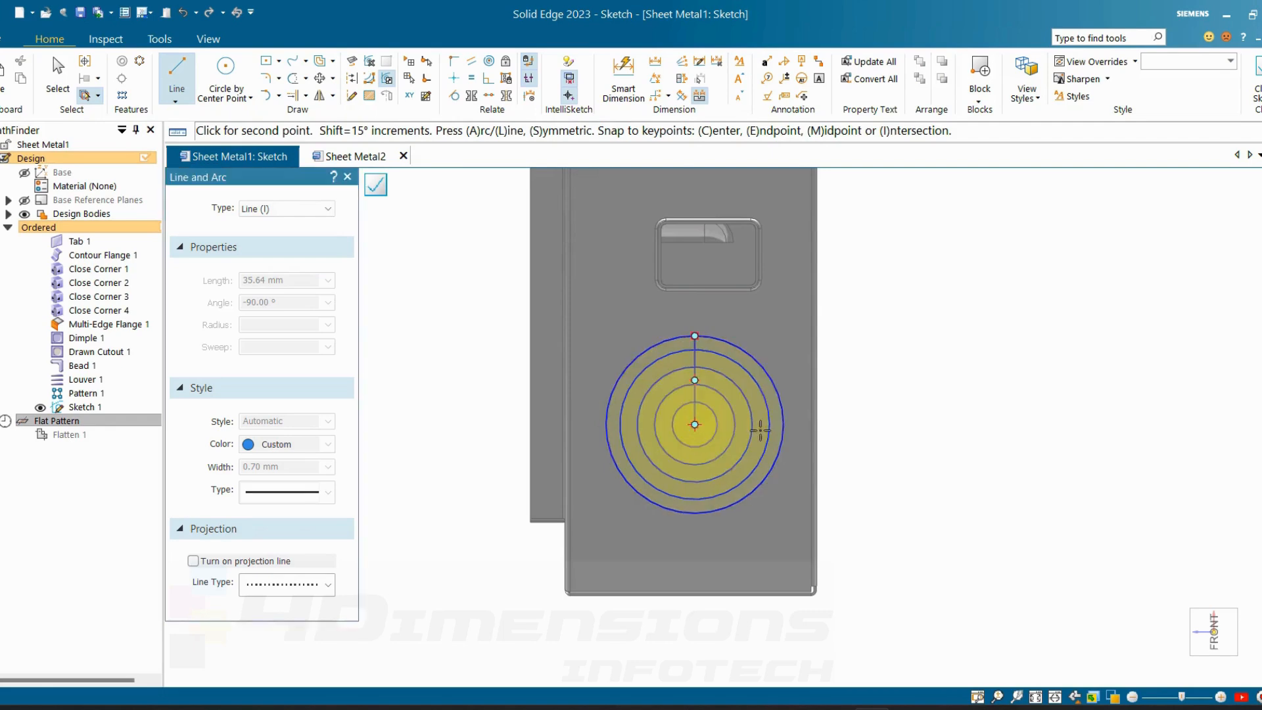
click(783, 424)
key(Escape)
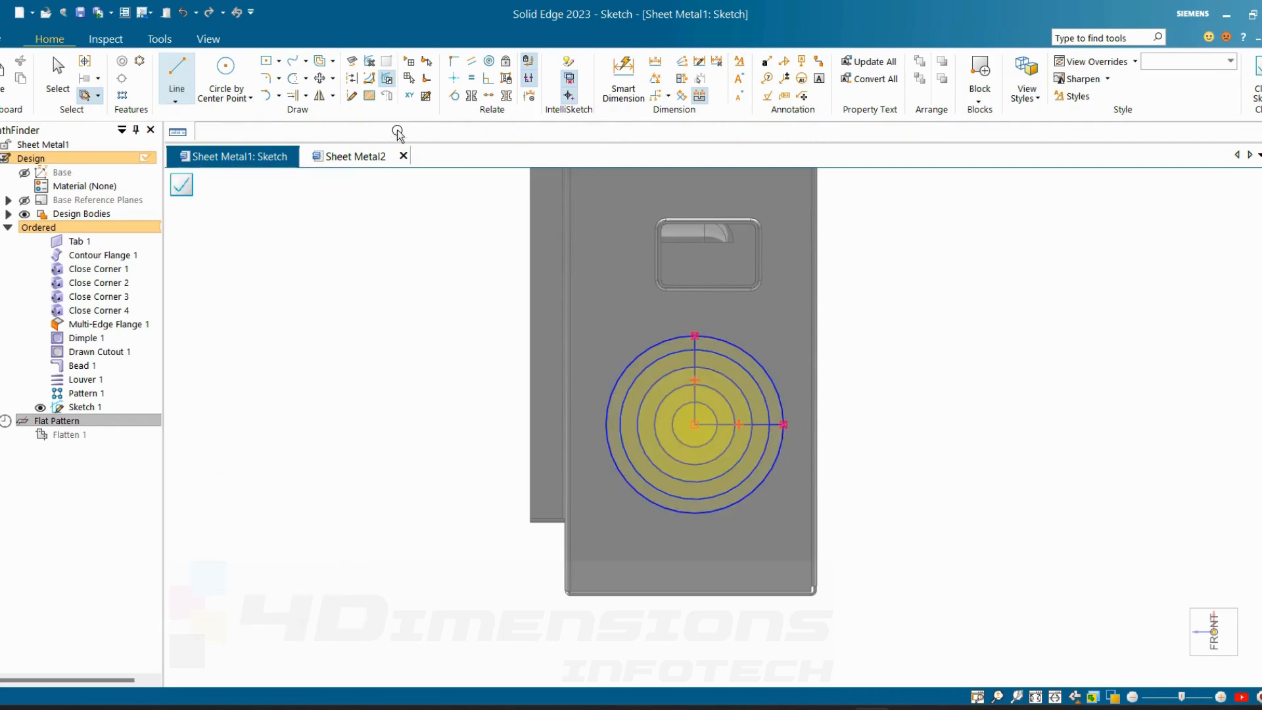
- Sketch two more radial lines from the circles' centre to the outermost circle's left and lower quadrants
key(l)
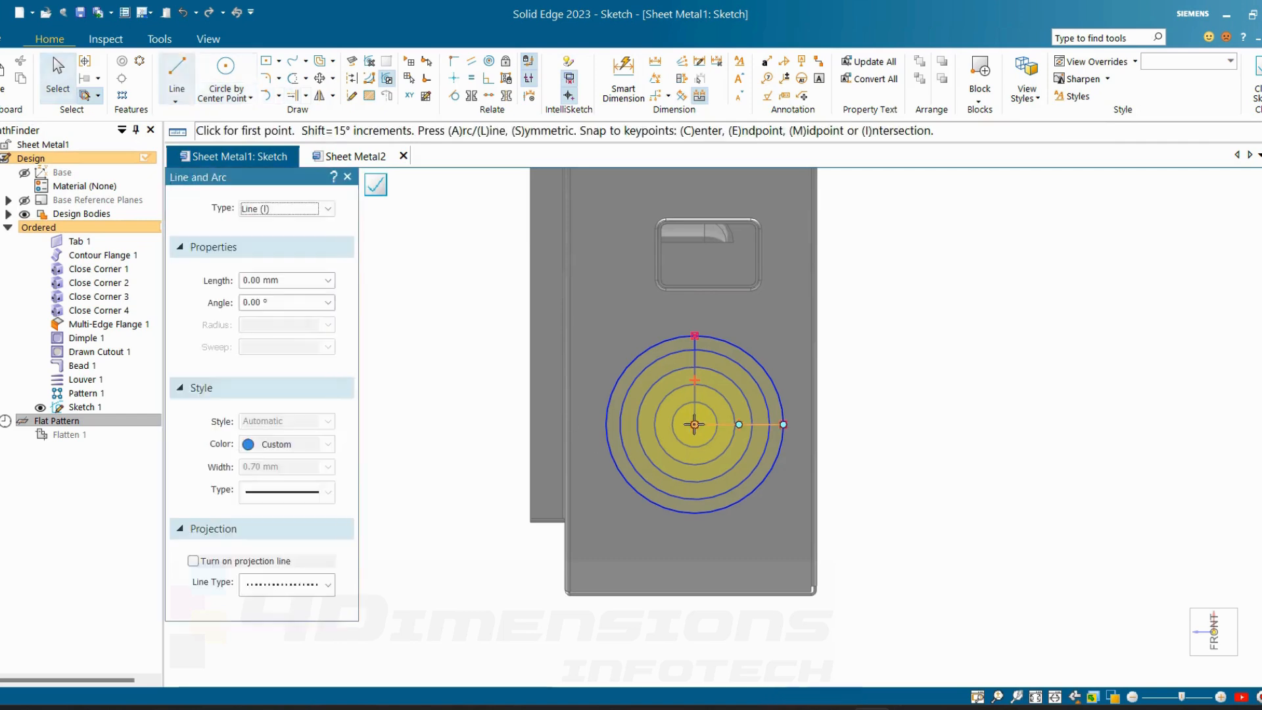
click(635, 418)
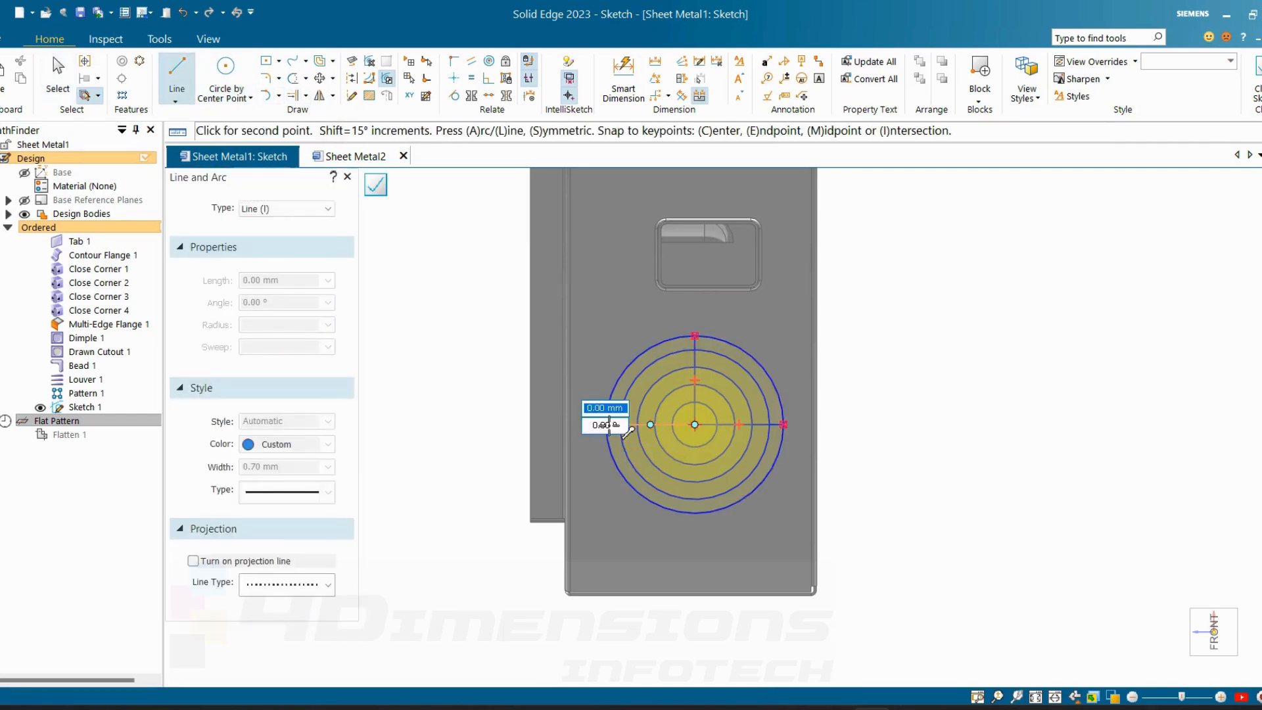
click(606, 425)
key(Escape)
key(l)
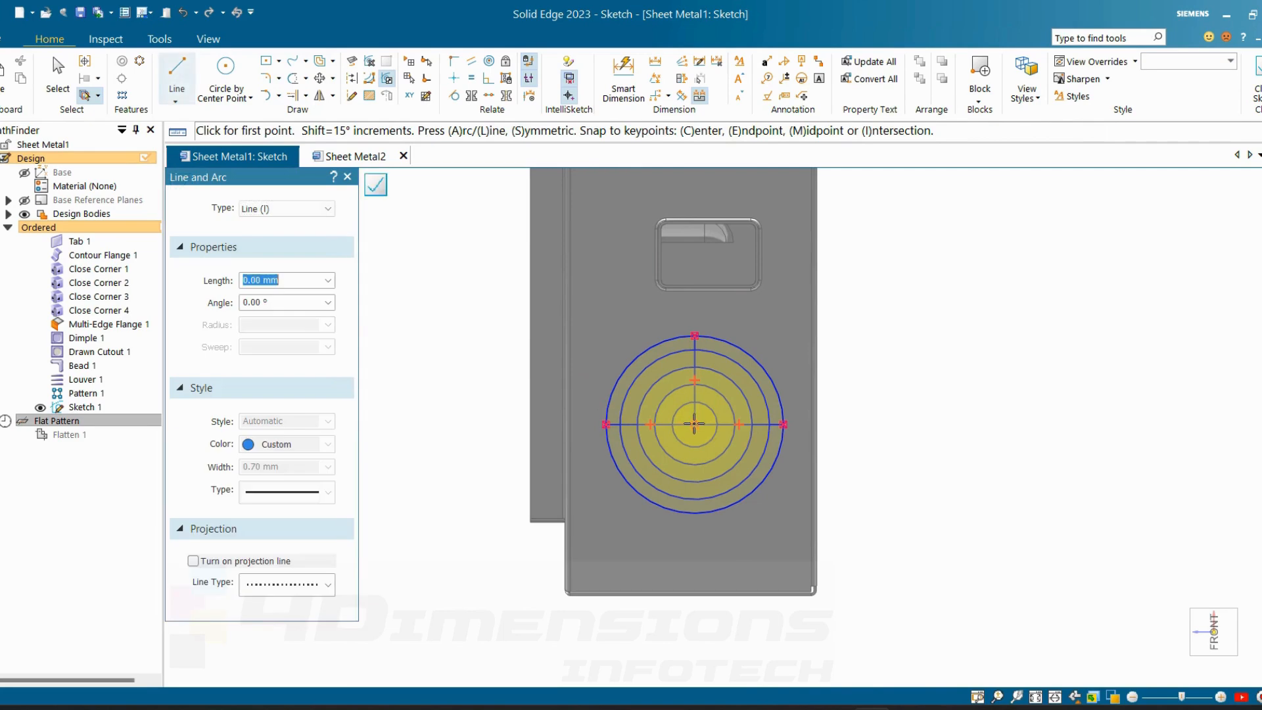
click(694, 425)
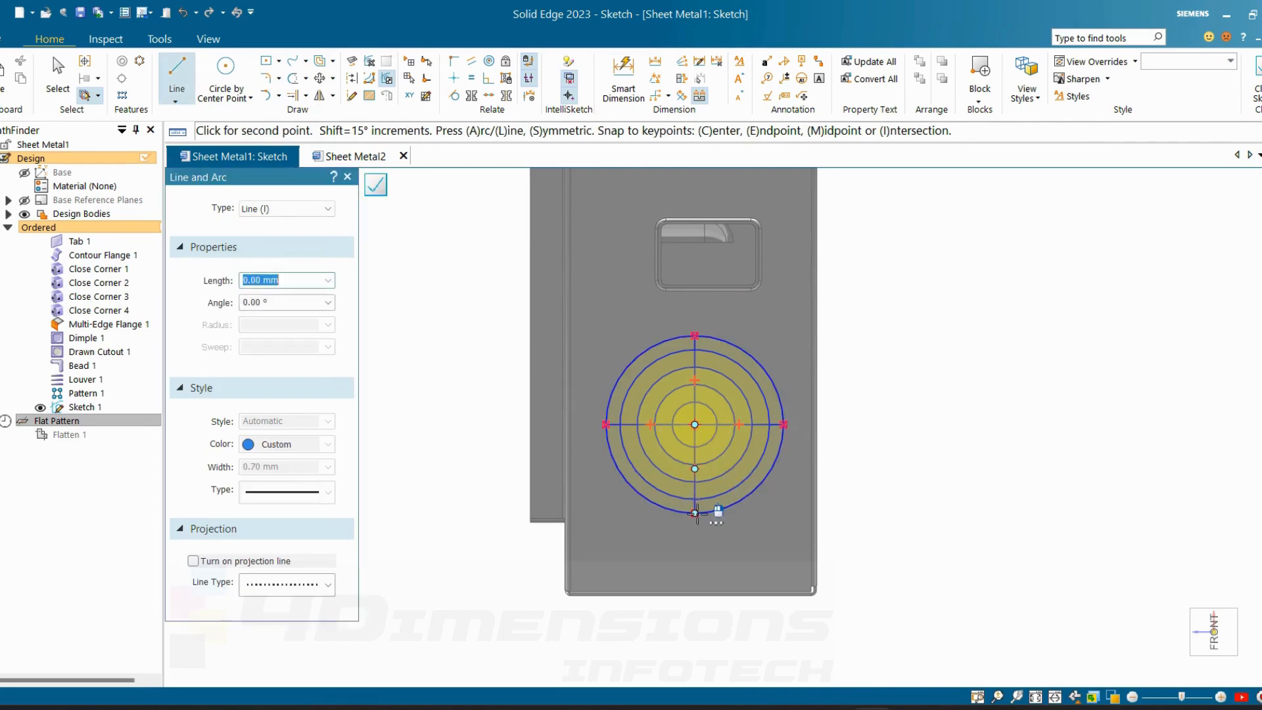
click(695, 514)
key(Escape)
scroll(716, 373, up, 1)
key(Escape)
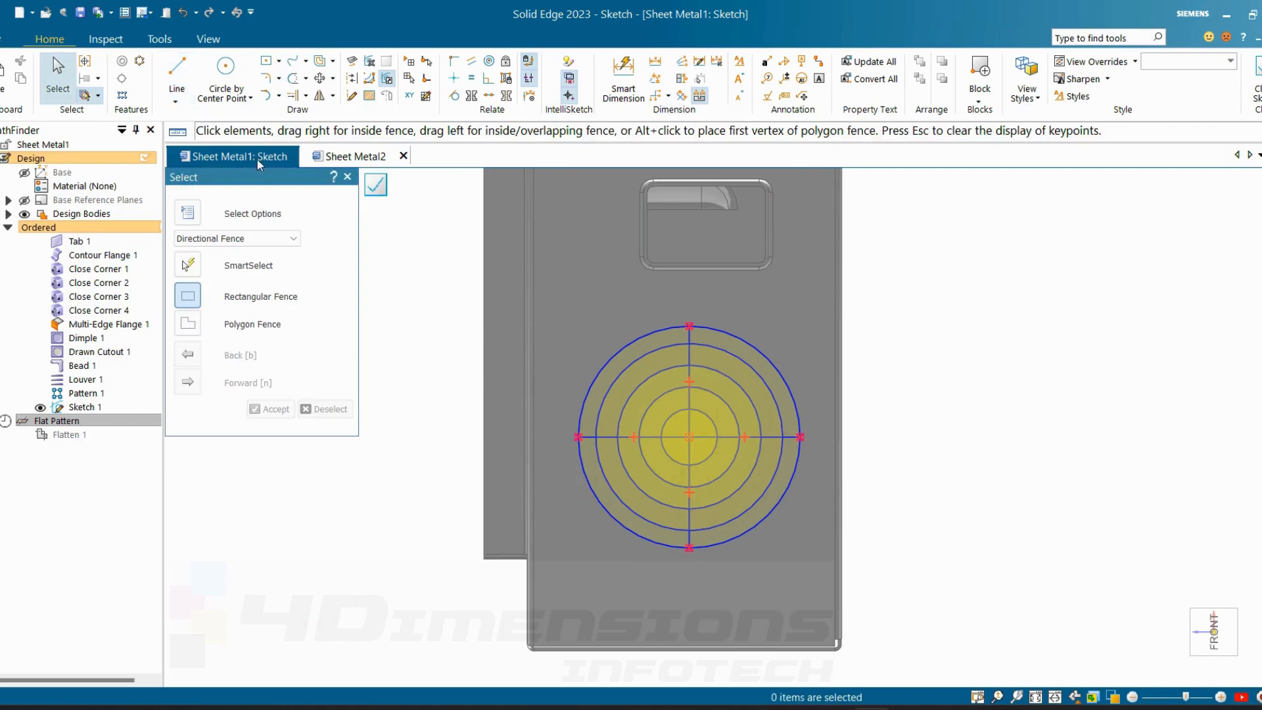
- Sketch a diagonal line from the centre to the outermost circle's upper right, about 48° from the vertical line
click(177, 69)
click(689, 437)
click(768, 364)
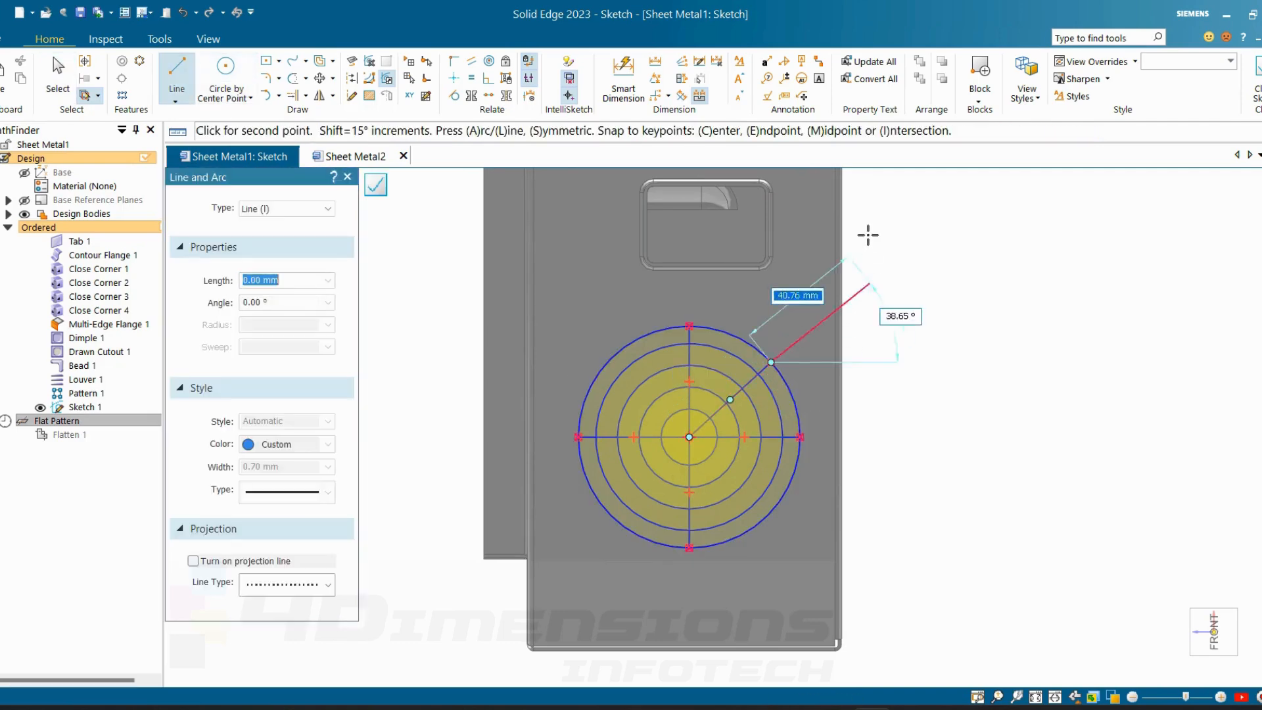
key(Escape)
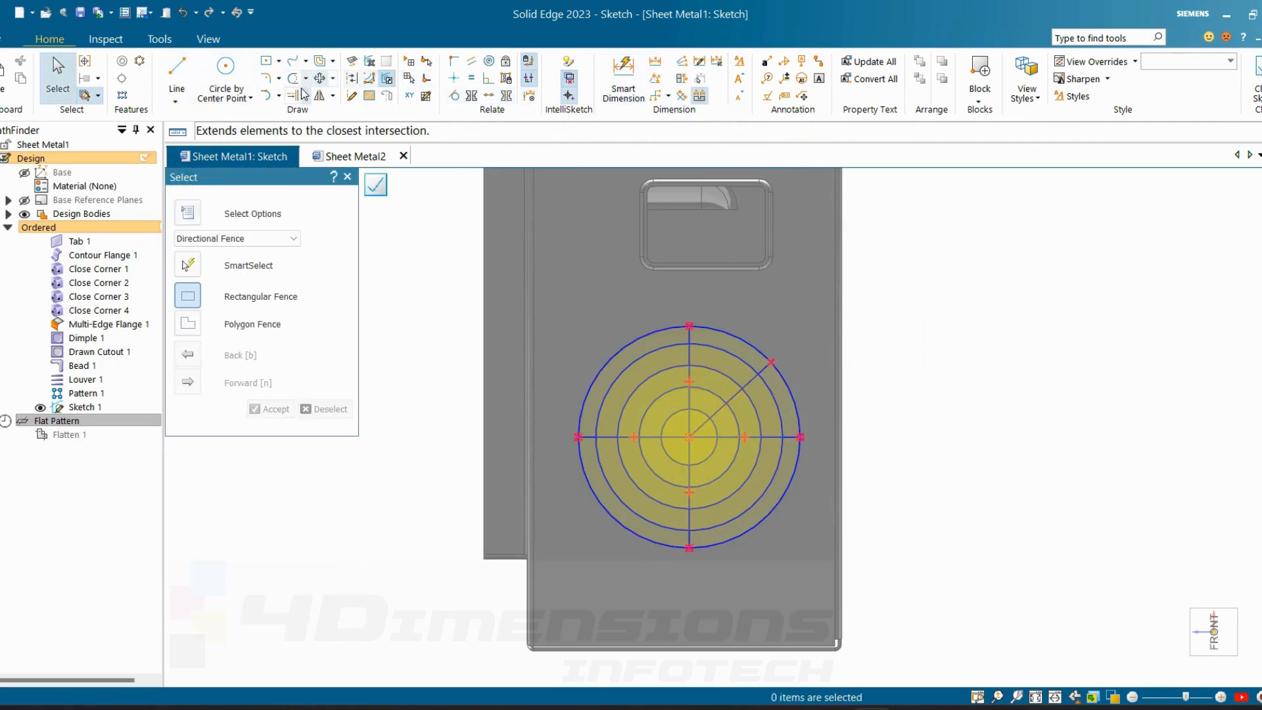
- Dimension the angle between the upper vertical line and the diagonal line and set it to 45°
click(655, 78)
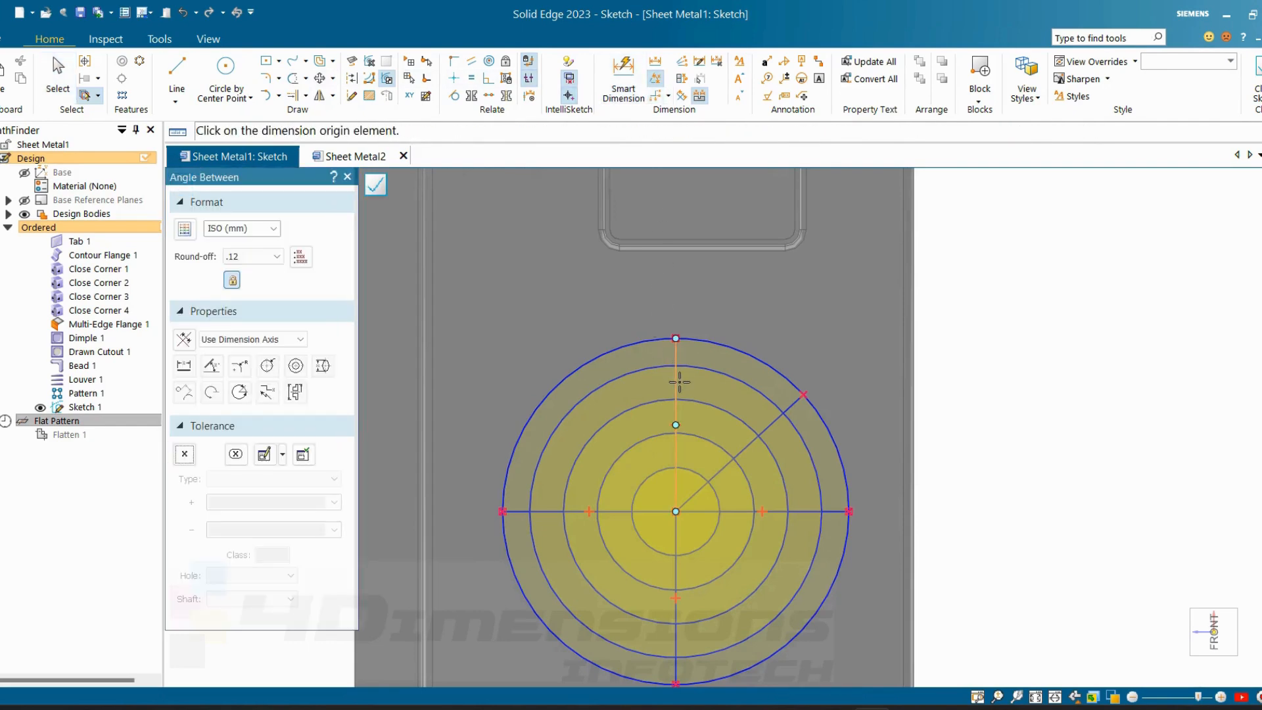
click(675, 381)
click(770, 418)
click(771, 417)
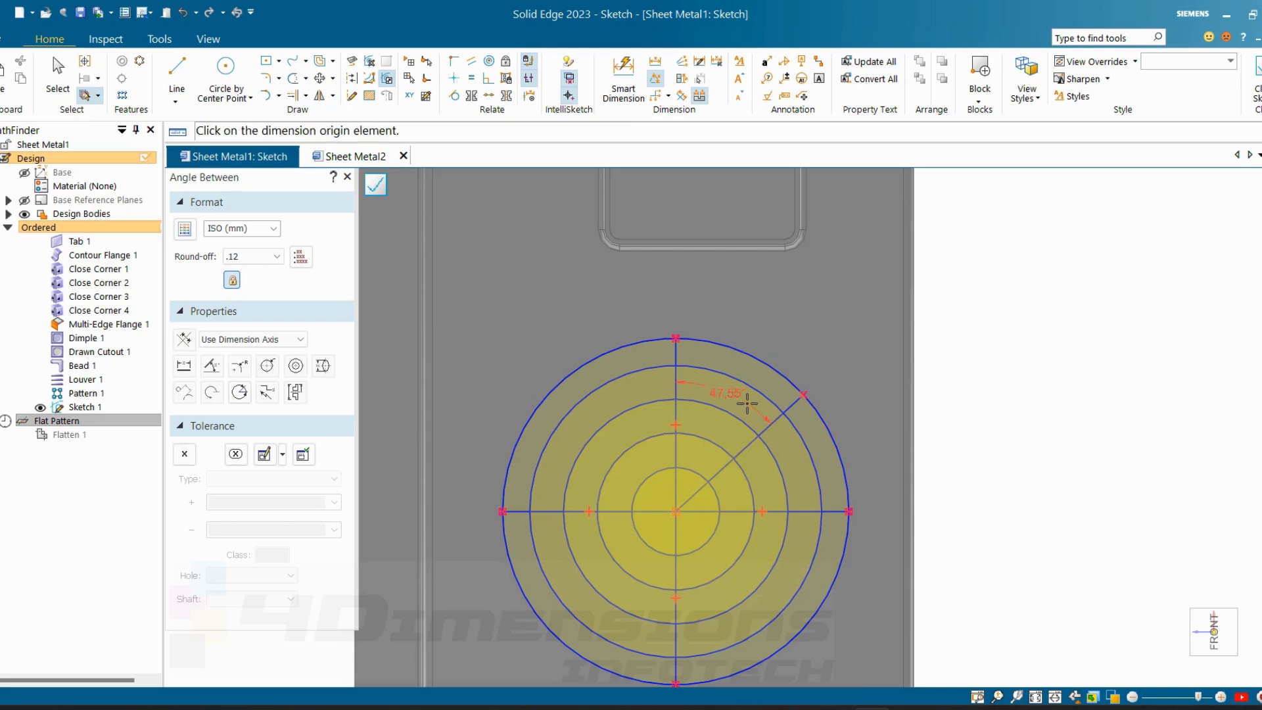
key(Return)
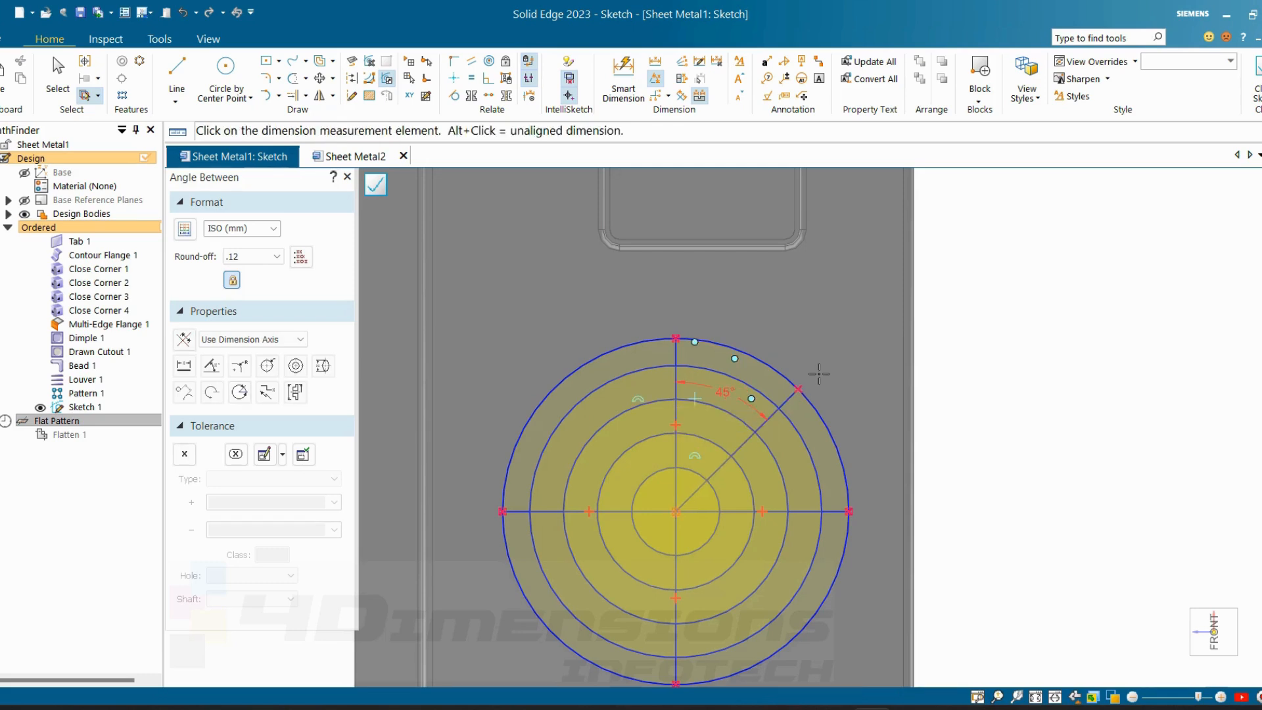
key(Escape)
- Mirror a copy of the 45° diagonal line about the upper vertical line
scroll(811, 411, down, 3)
scroll(801, 465, up, 3)
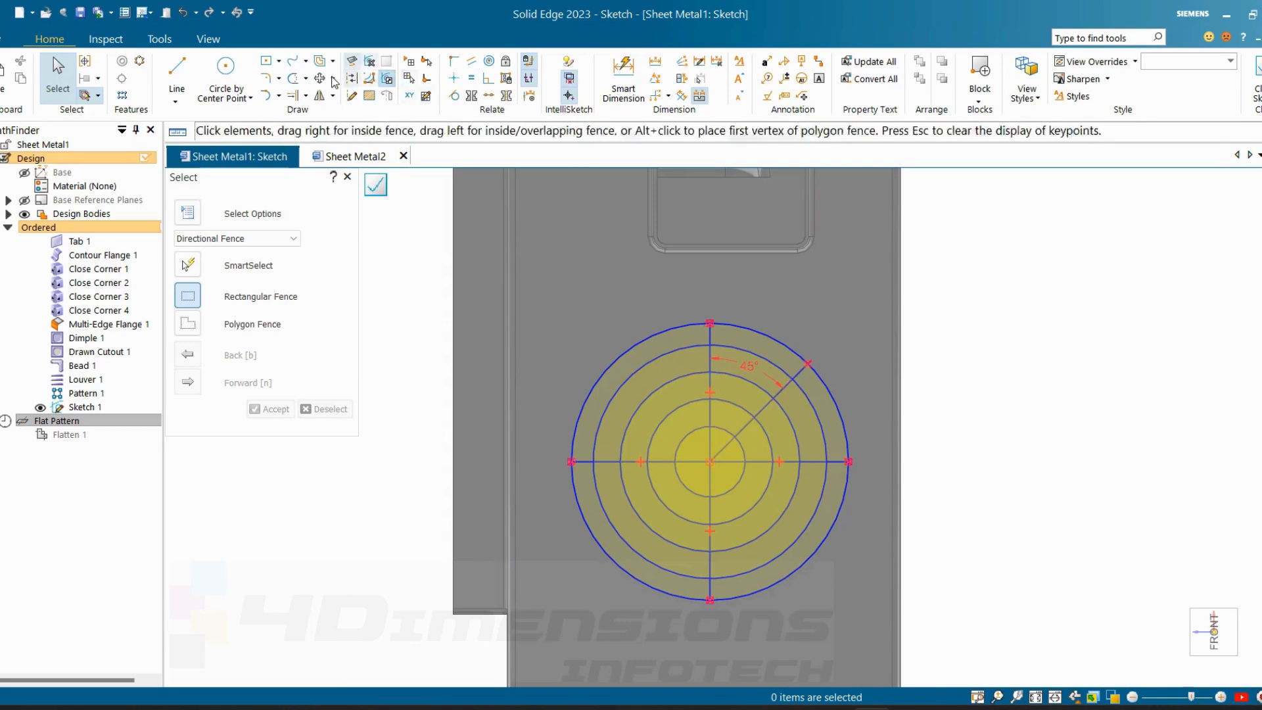
click(319, 95)
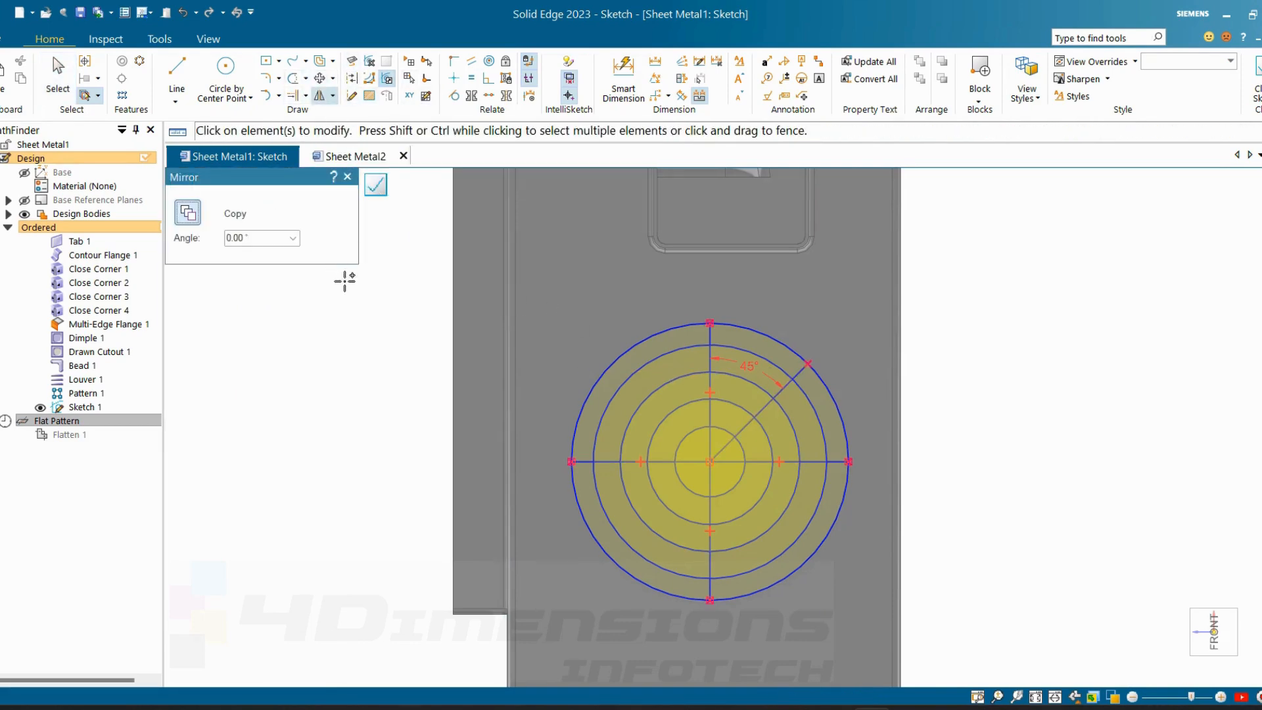
click(762, 408)
click(709, 368)
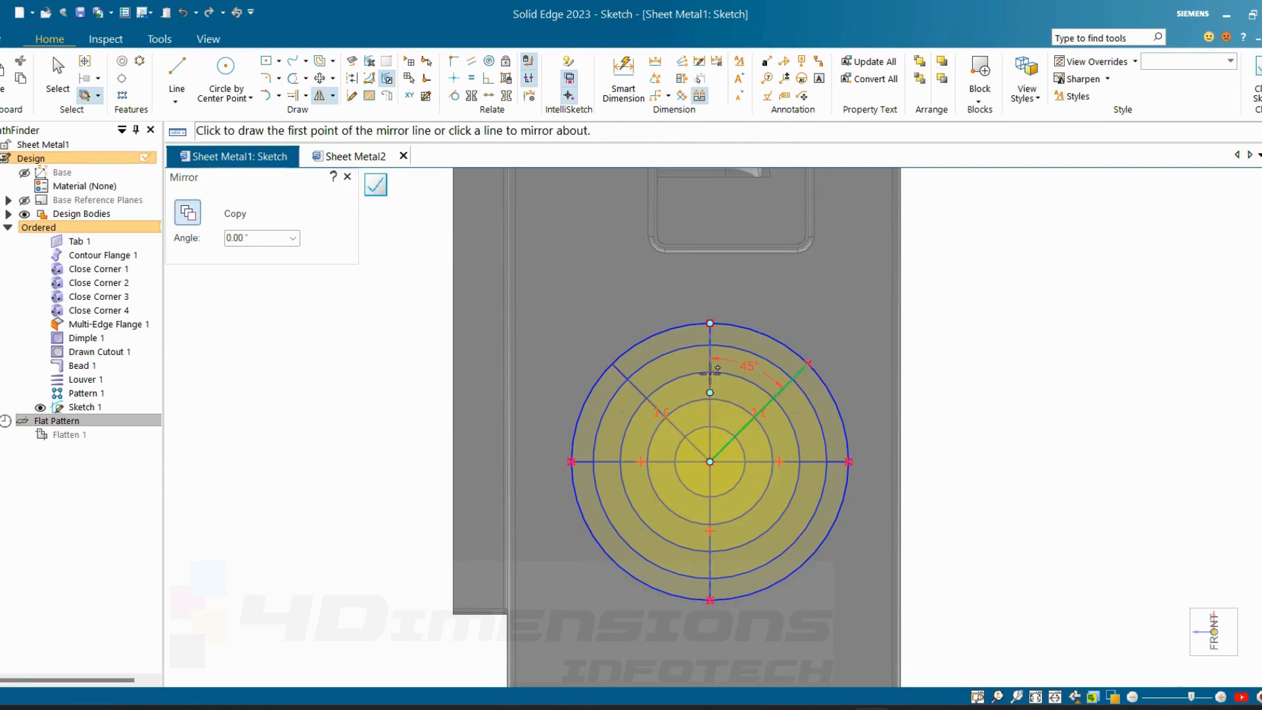
key(Escape)
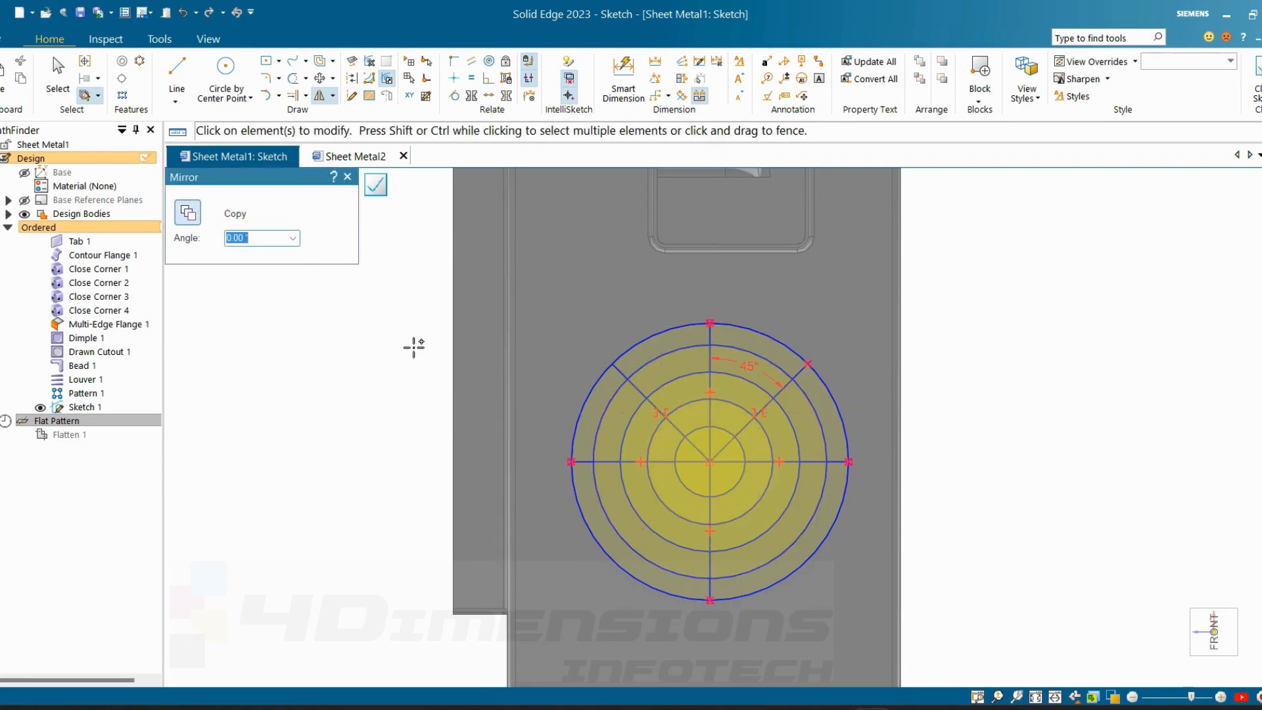
key(Escape)
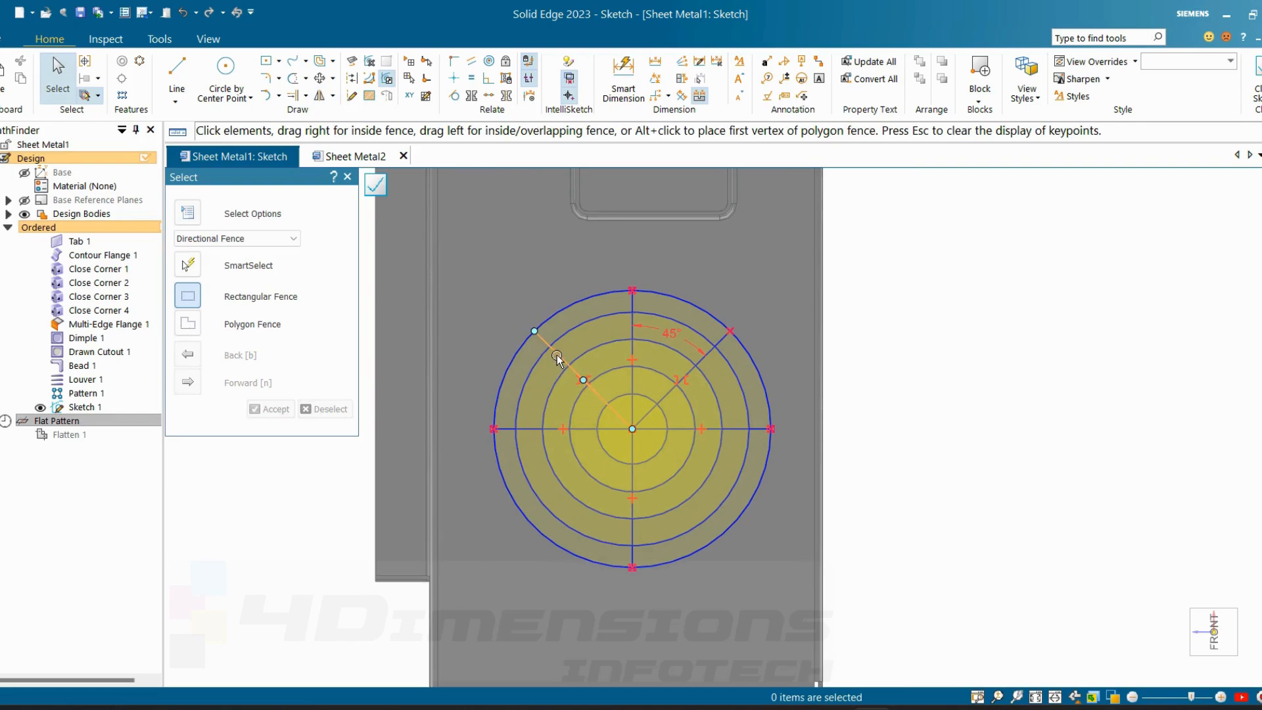
- Mirror copies of both upper diagonal lines about the horizontal line to complete eight radial spokes
click(557, 359)
ctrl+click(679, 383)
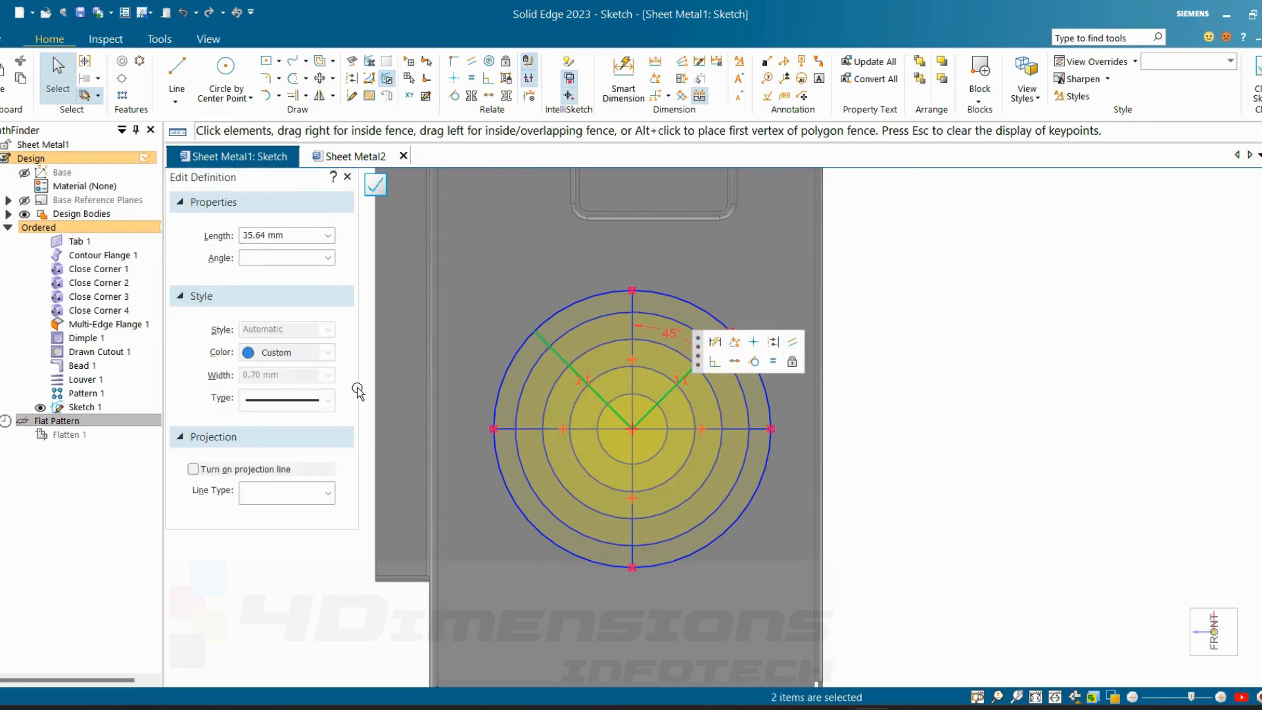
click(320, 96)
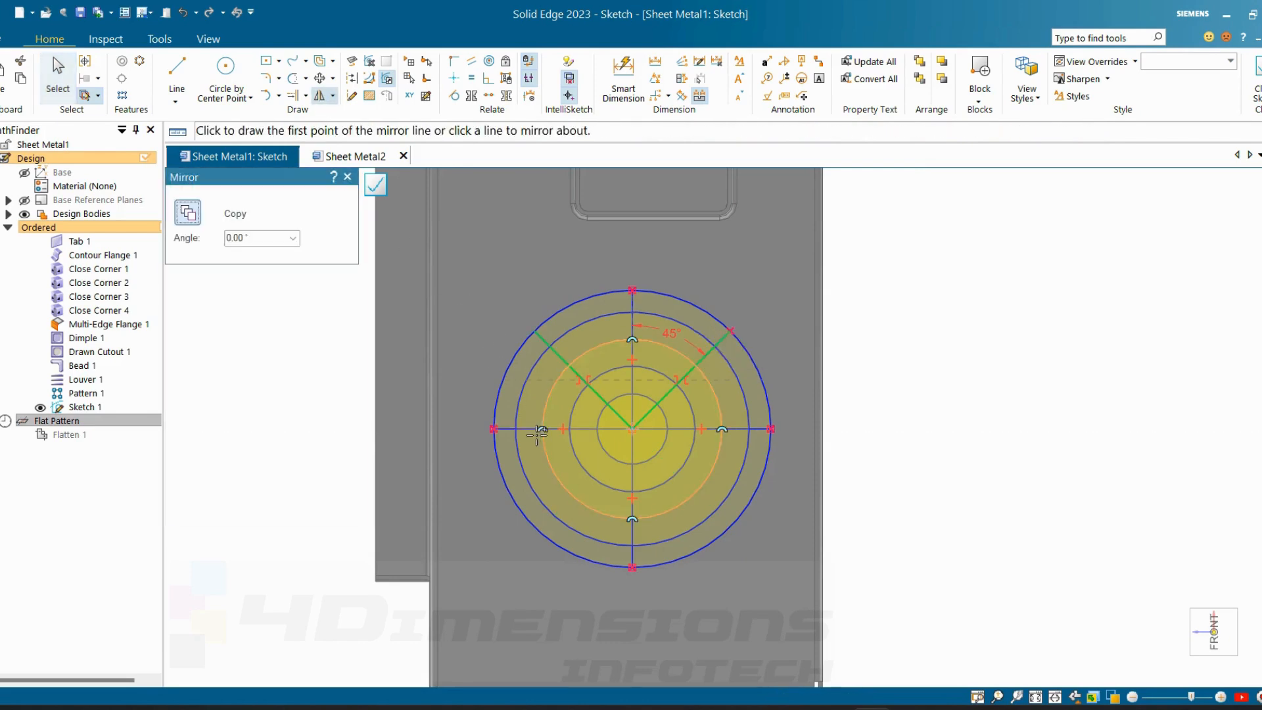
click(499, 428)
key(Escape)
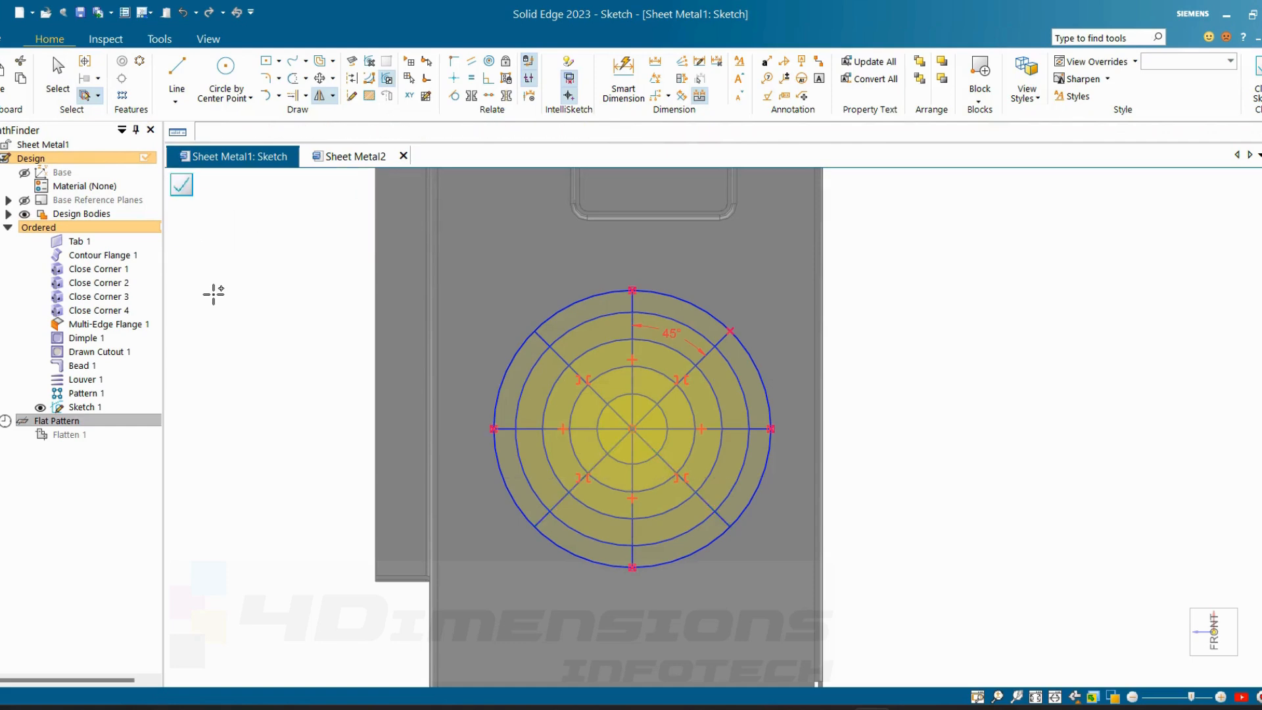
click(947, 333)
scroll(856, 335, up, 2)
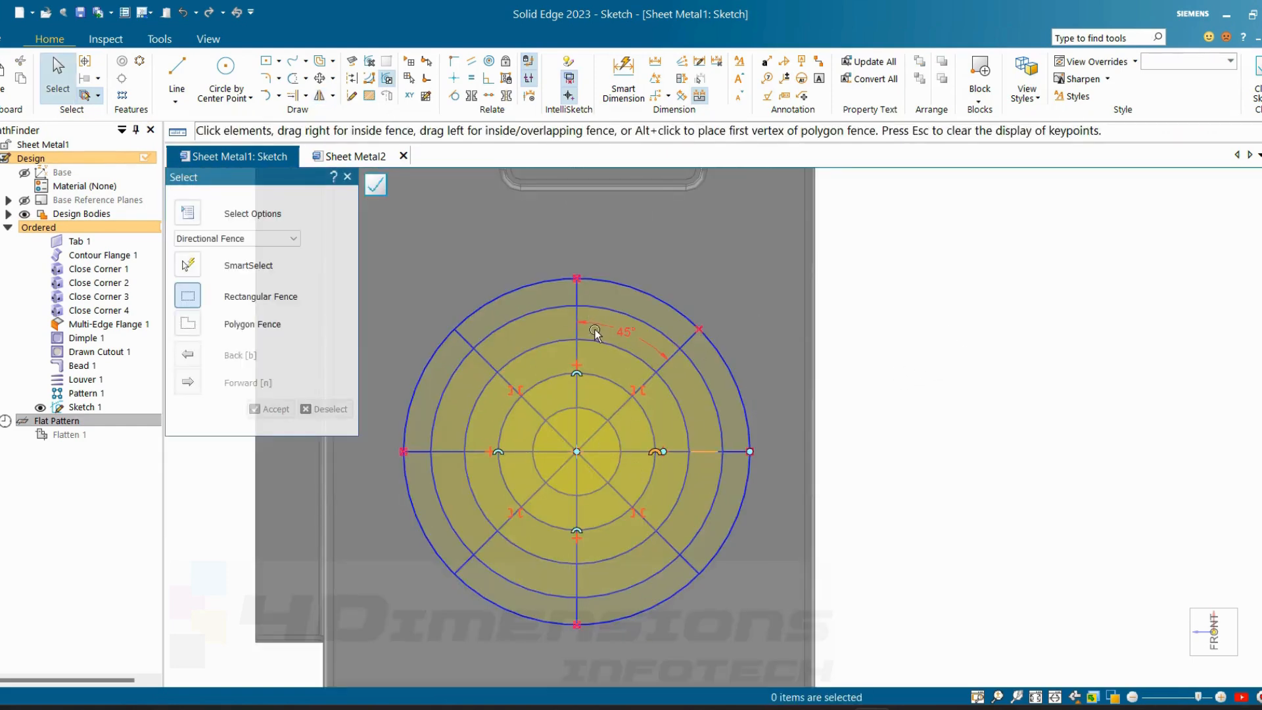
scroll(1037, 347, down, 3)
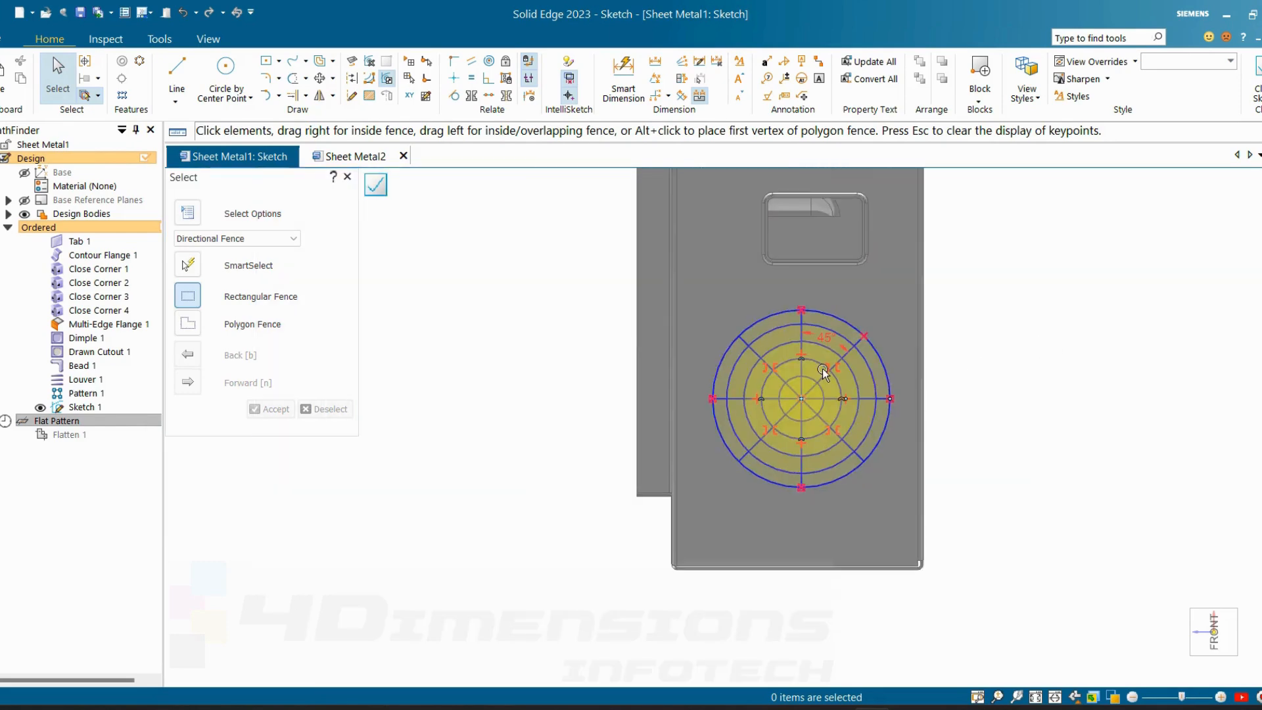
key(Escape)
scroll(881, 397, up, 2)
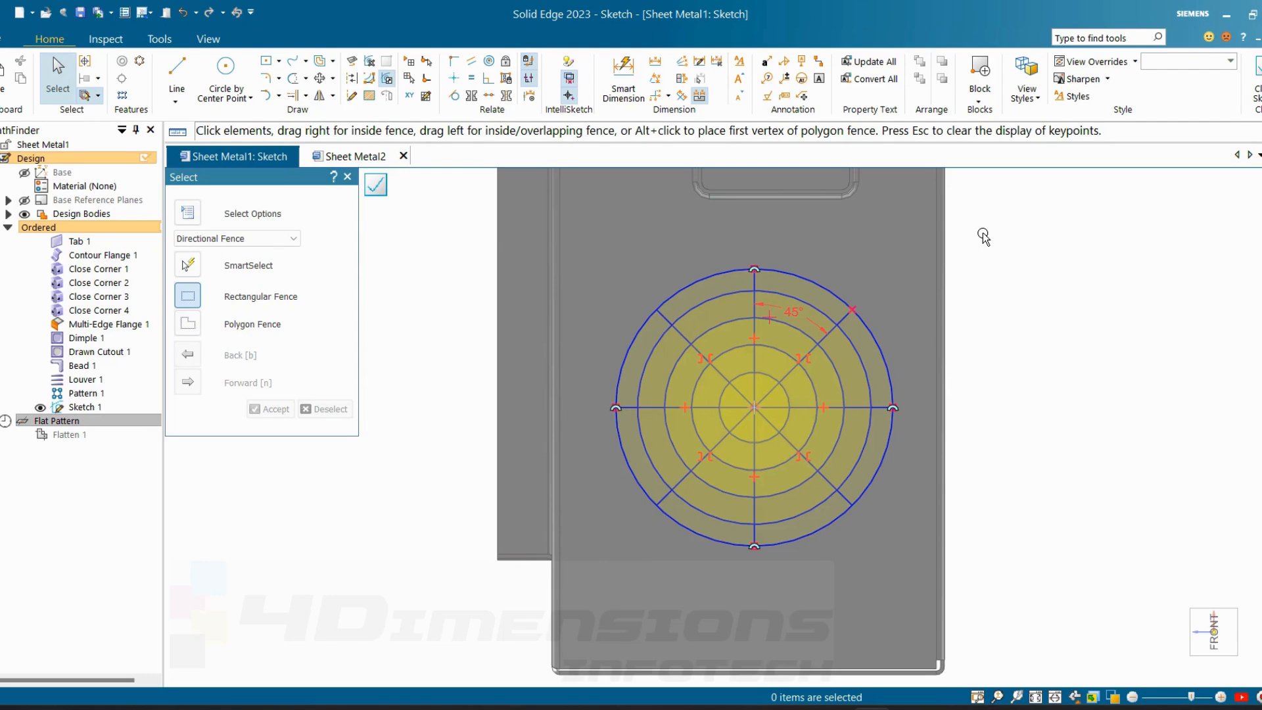
scroll(892, 395, down, 6)
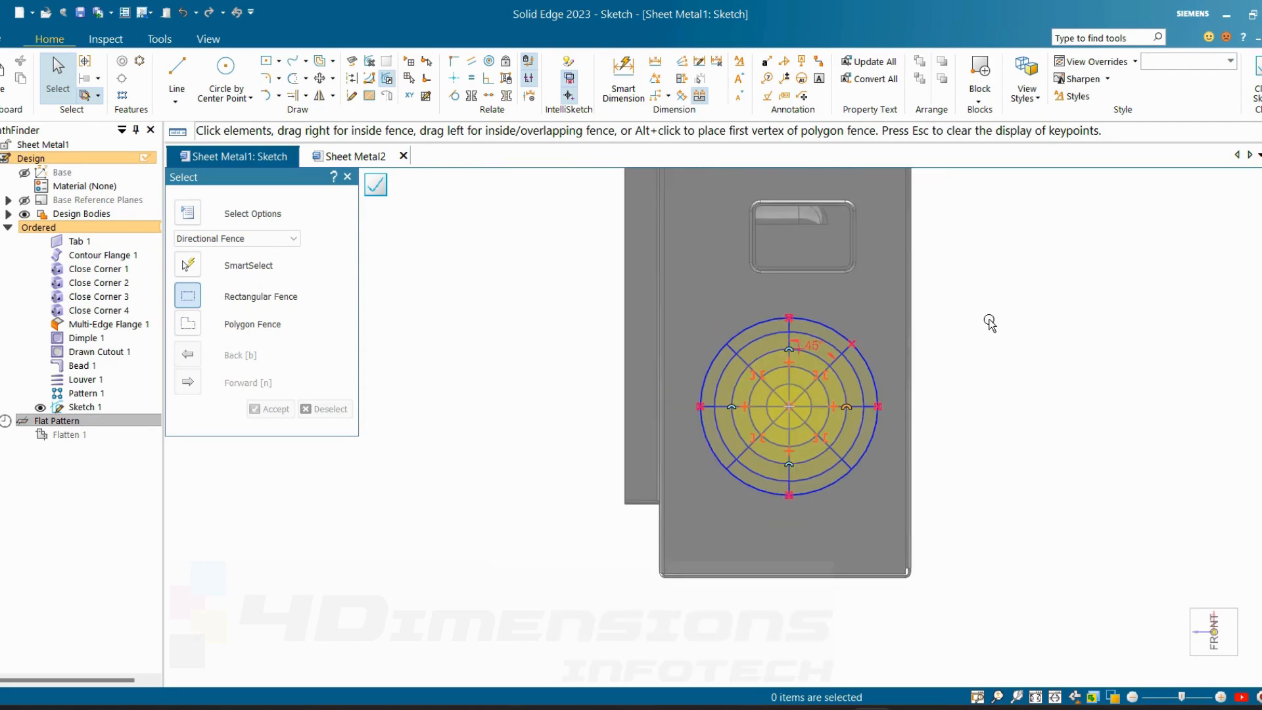
- Close the concentric circle and spoke sketch and finish it to return to the sheet metal model
scroll(1065, 330, up, 3)
middle_drag(1018, 352, 1046, 354)
scroll(1047, 354, up, 1)
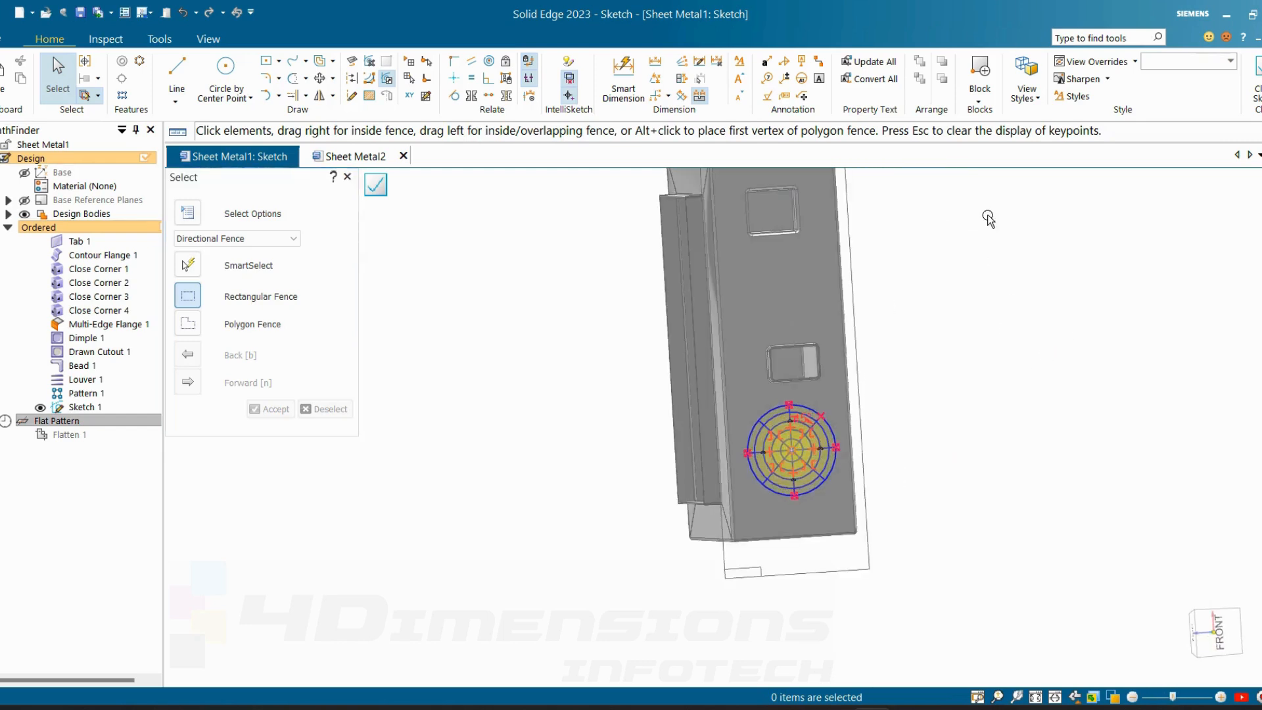
click(161, 41)
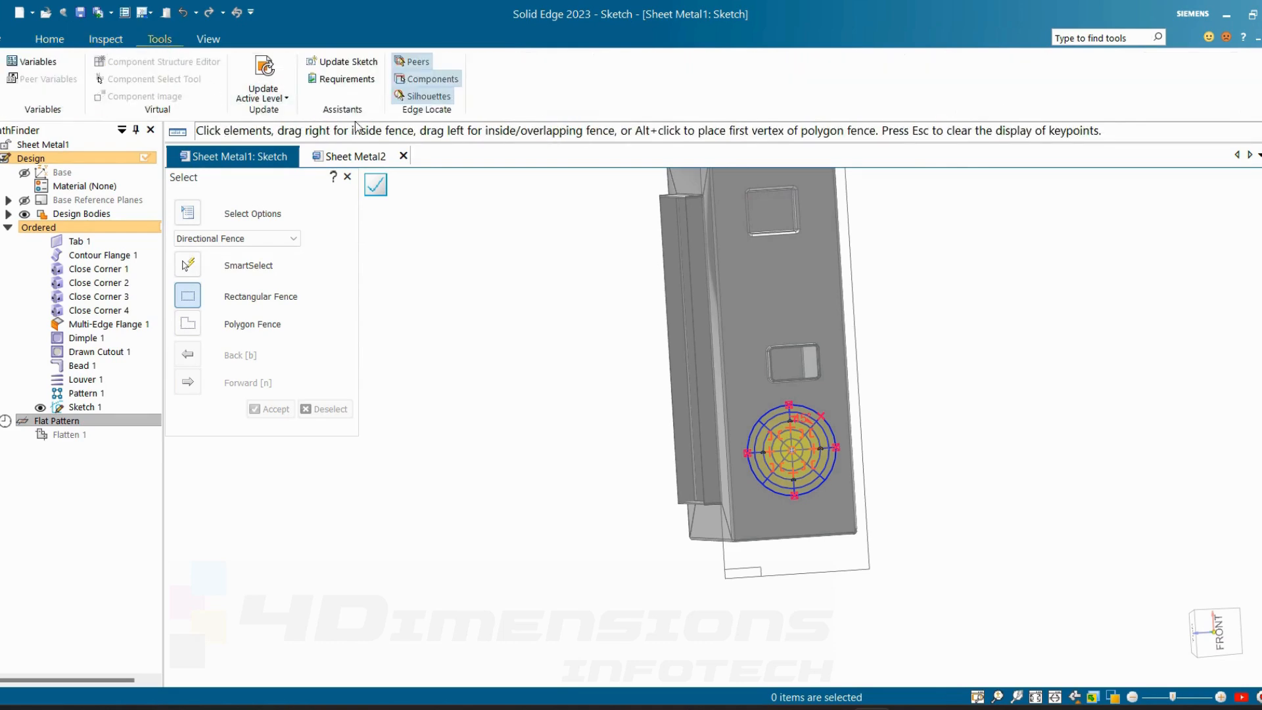
click(49, 39)
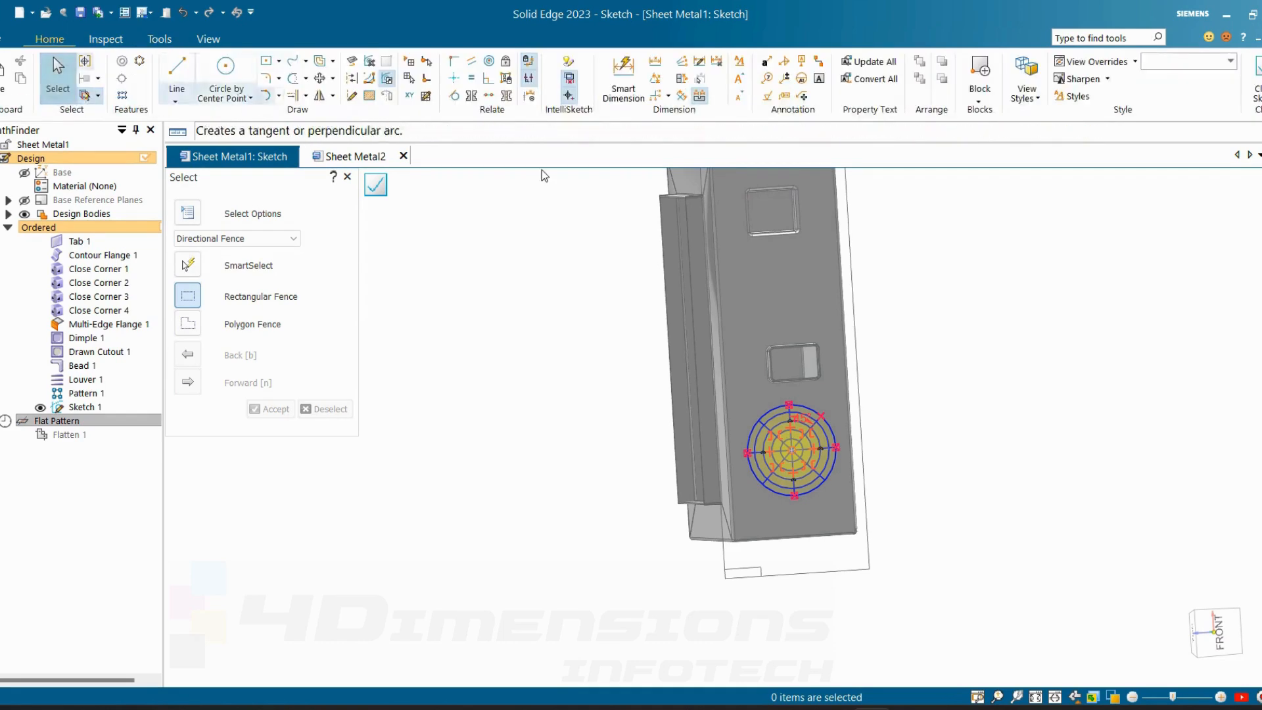
scroll(970, 353, down, 2)
scroll(986, 306, up, 4)
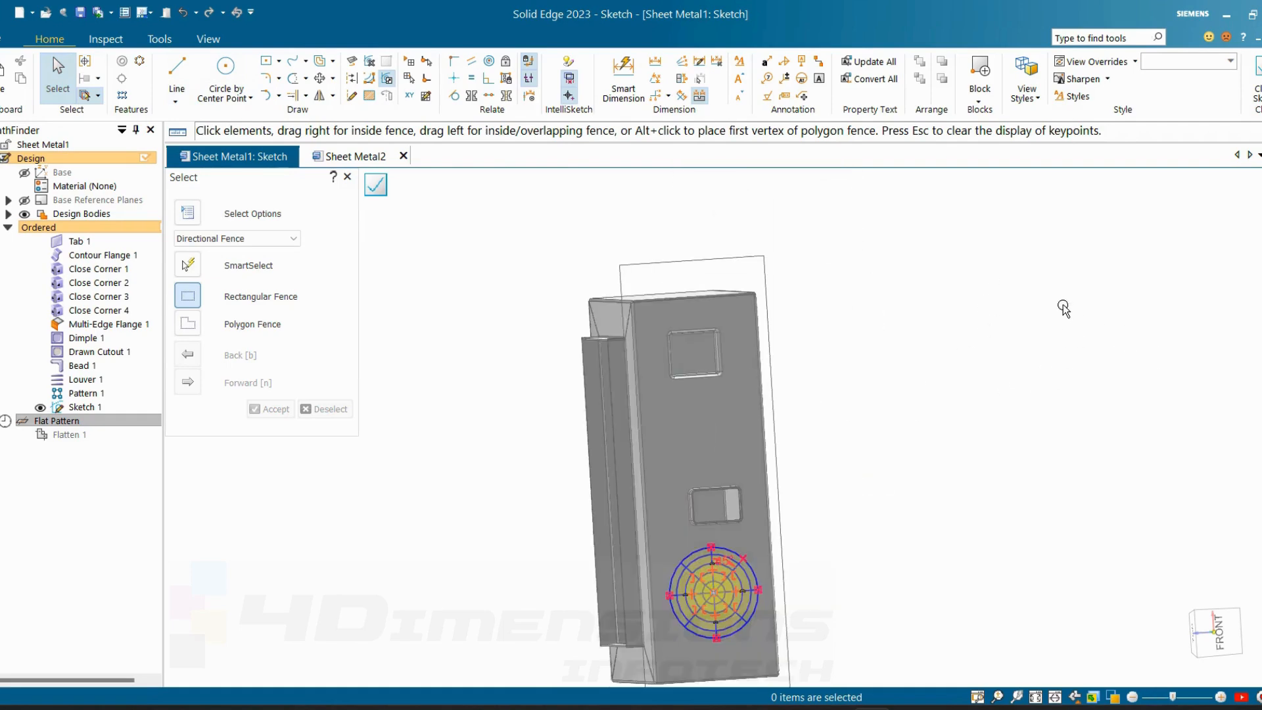
click(1255, 82)
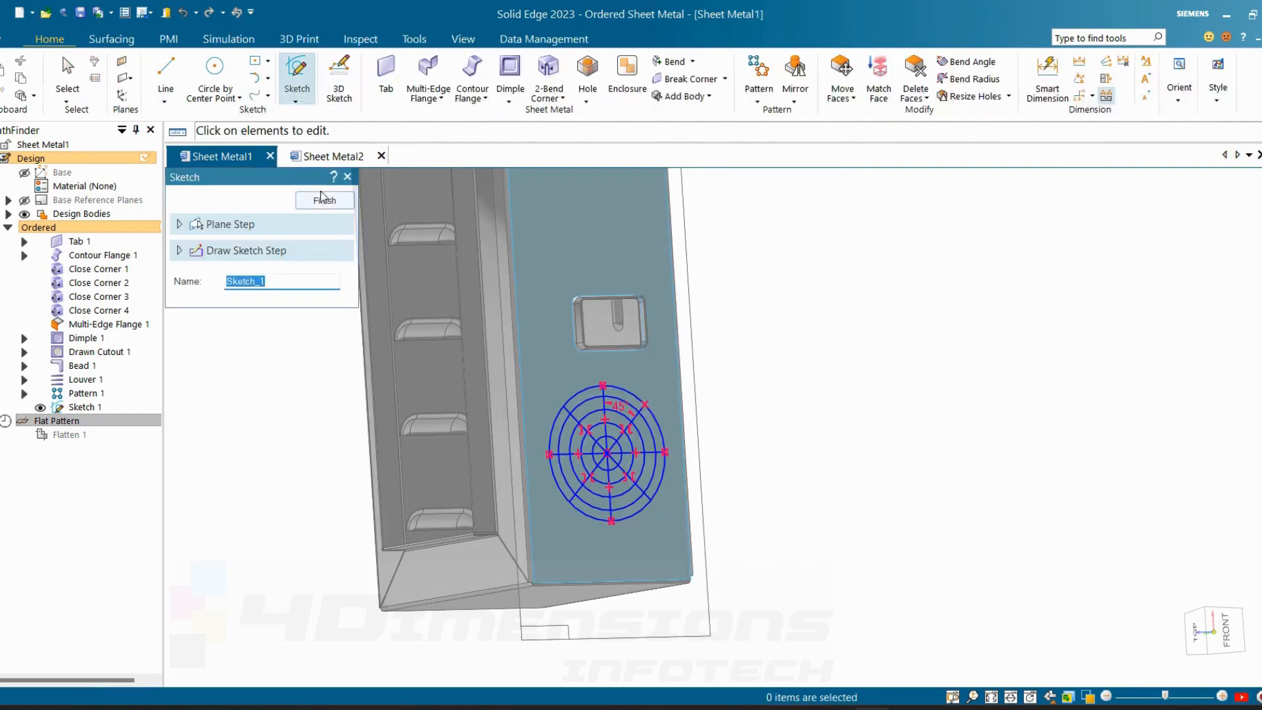
click(322, 199)
- Switch the model from the sheet metal environment to the Part environment and confirm the change
scroll(946, 374, down, 4)
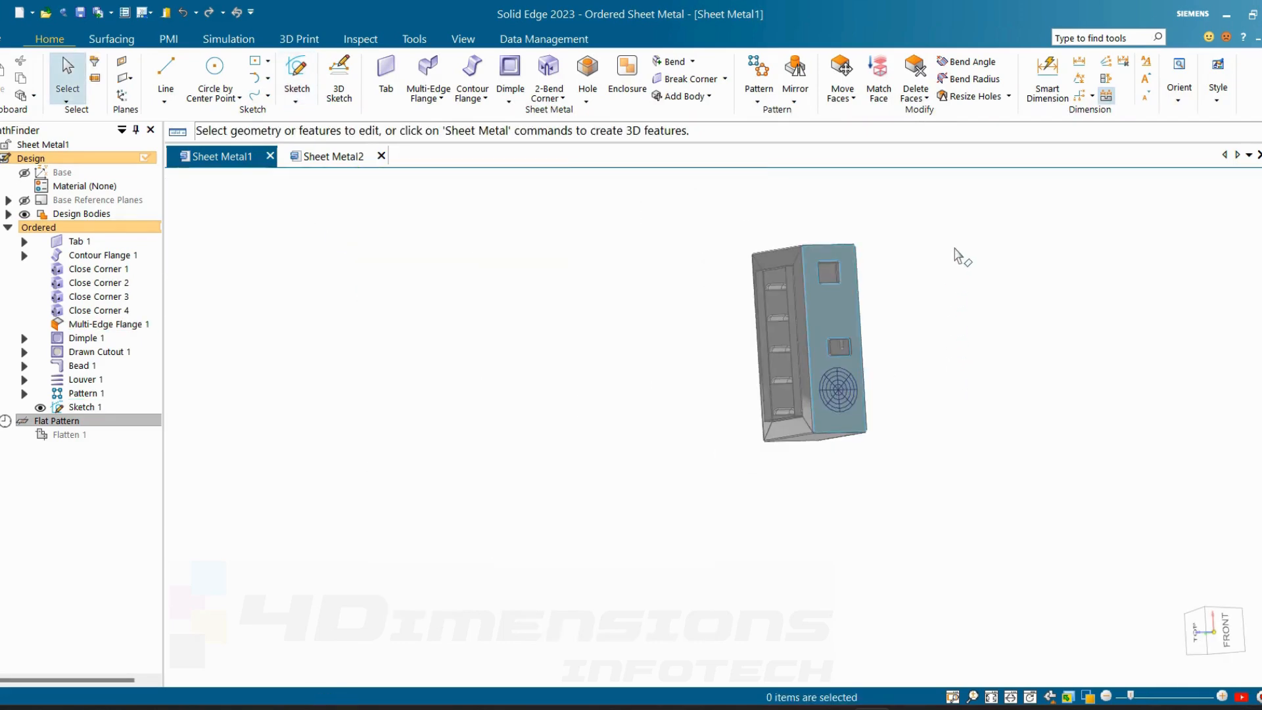
scroll(933, 284, up, 3)
middle_drag(933, 285, 839, 440)
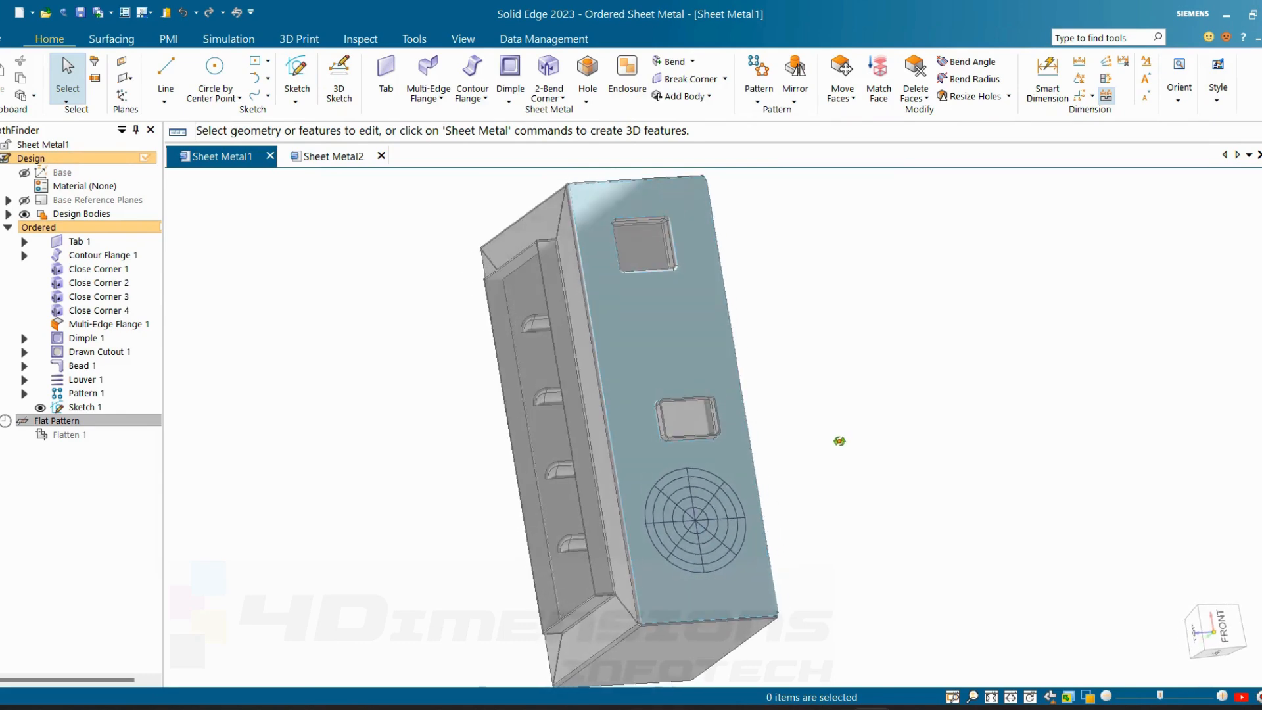
scroll(825, 471, up, 2)
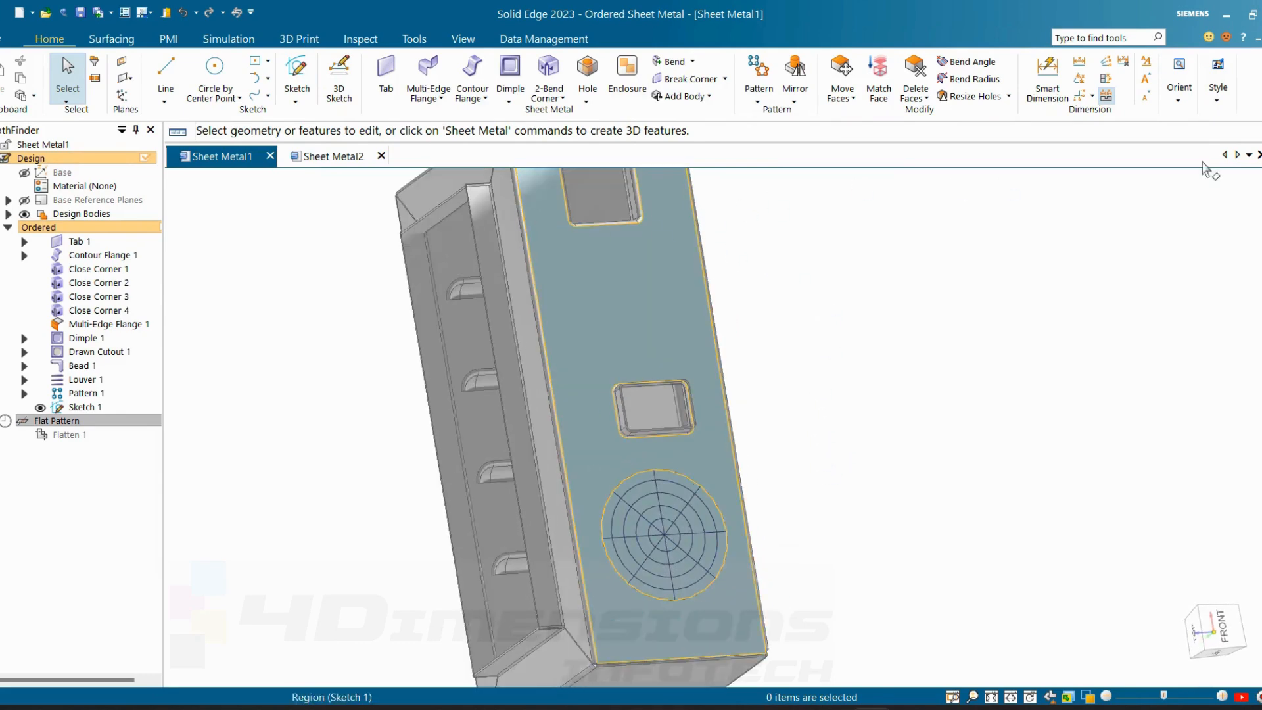
scroll(645, 188, down, 2)
click(415, 41)
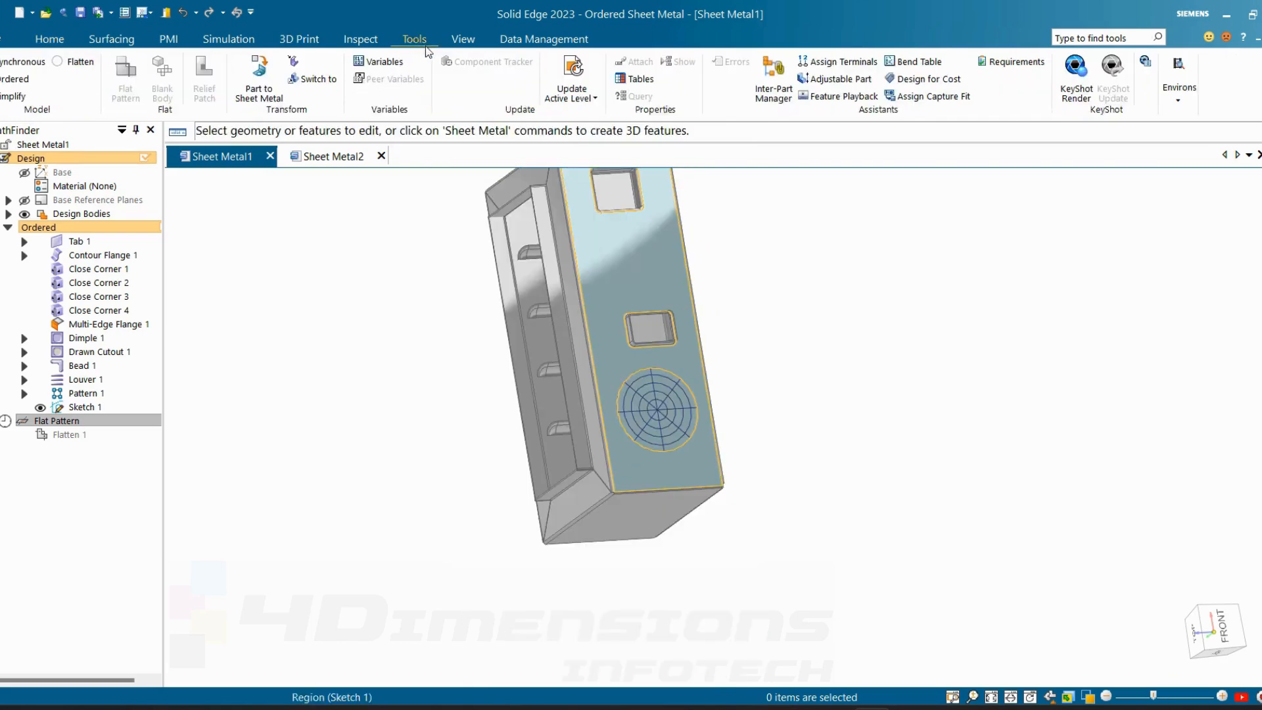
click(316, 80)
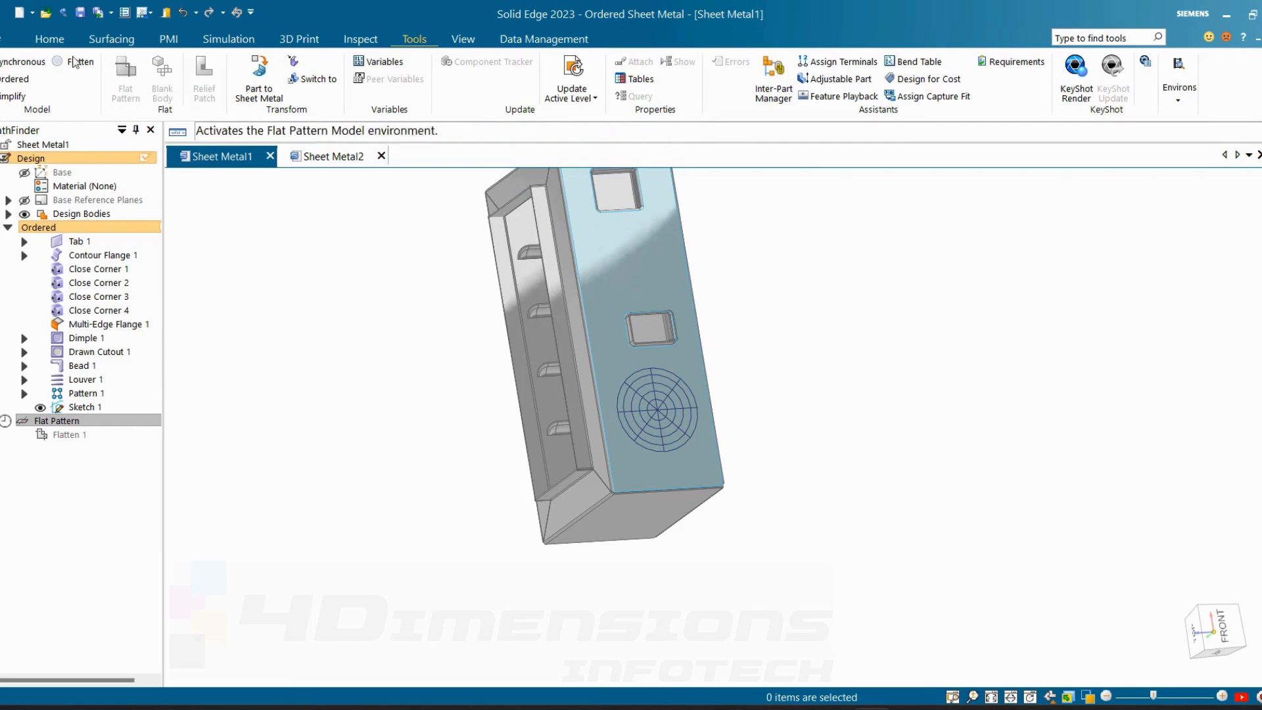
click(49, 39)
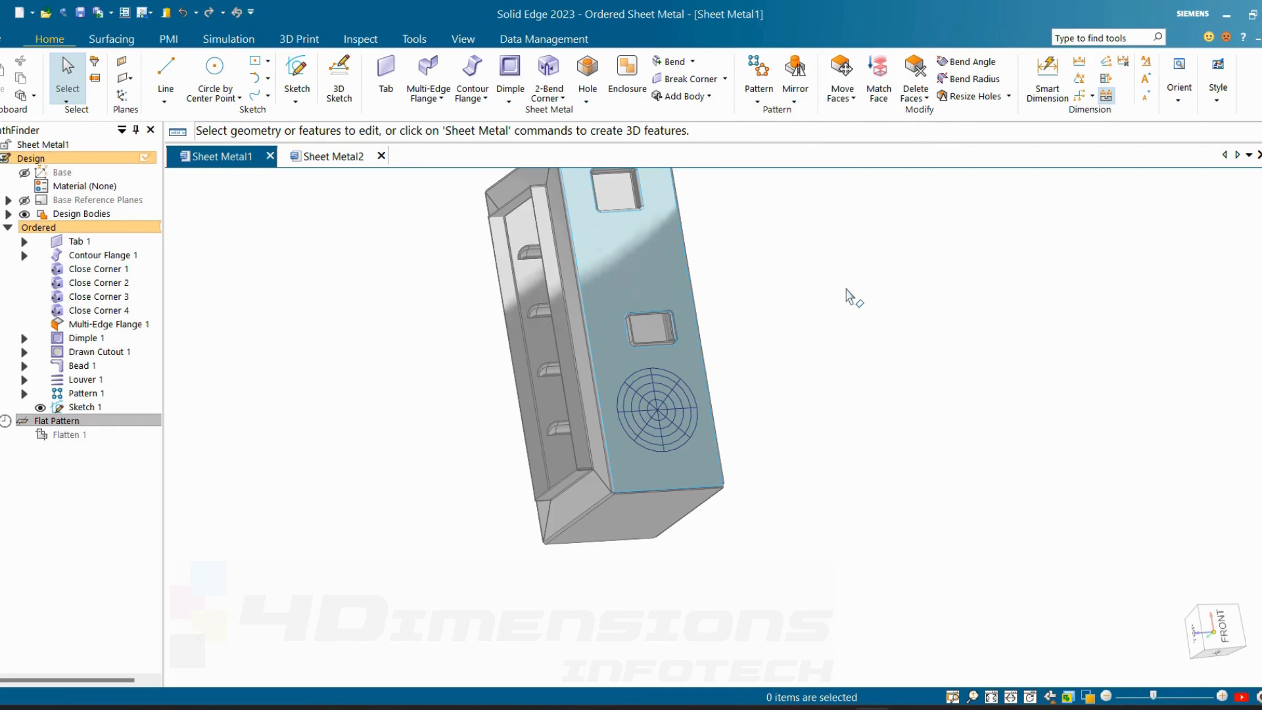
click(416, 39)
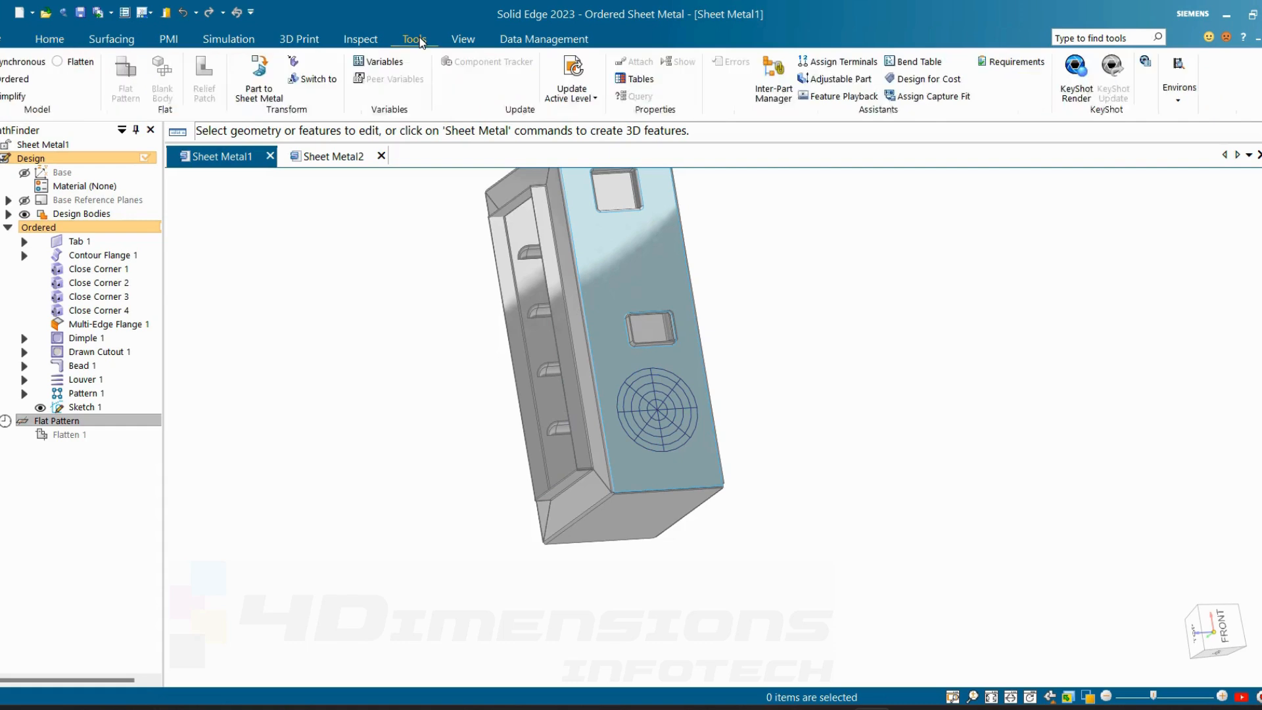
click(316, 77)
click(49, 39)
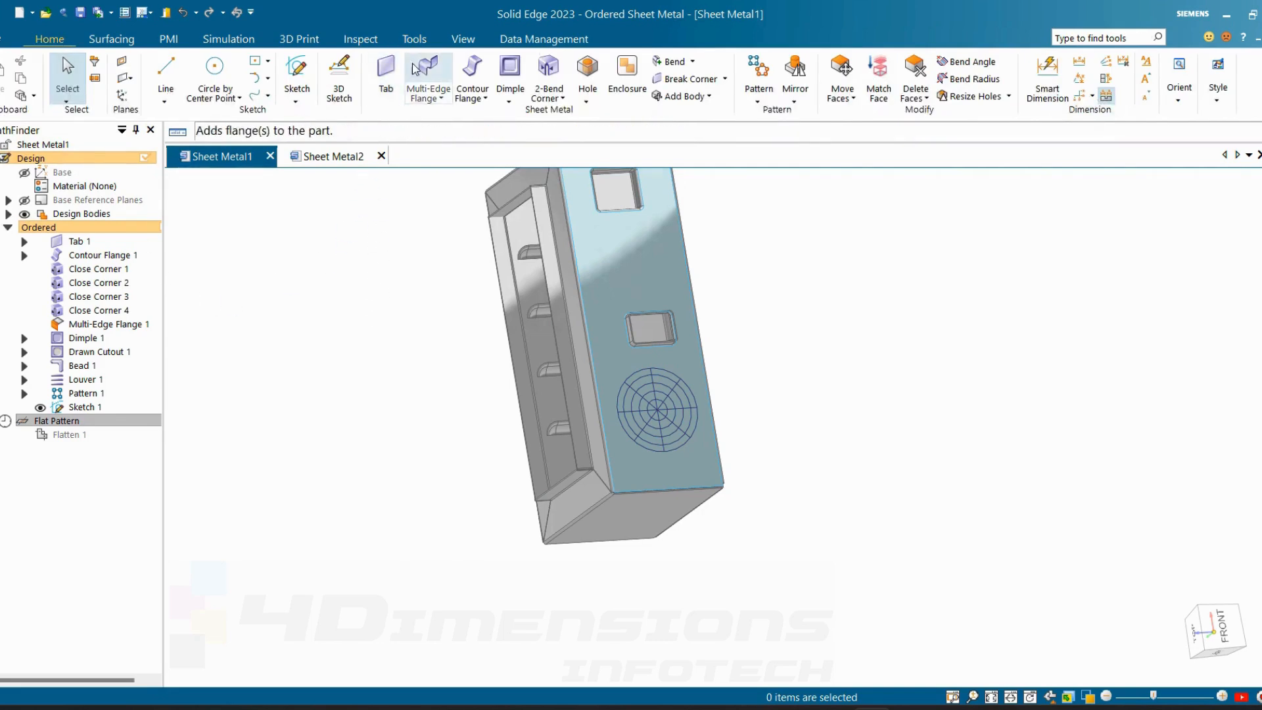
click(421, 44)
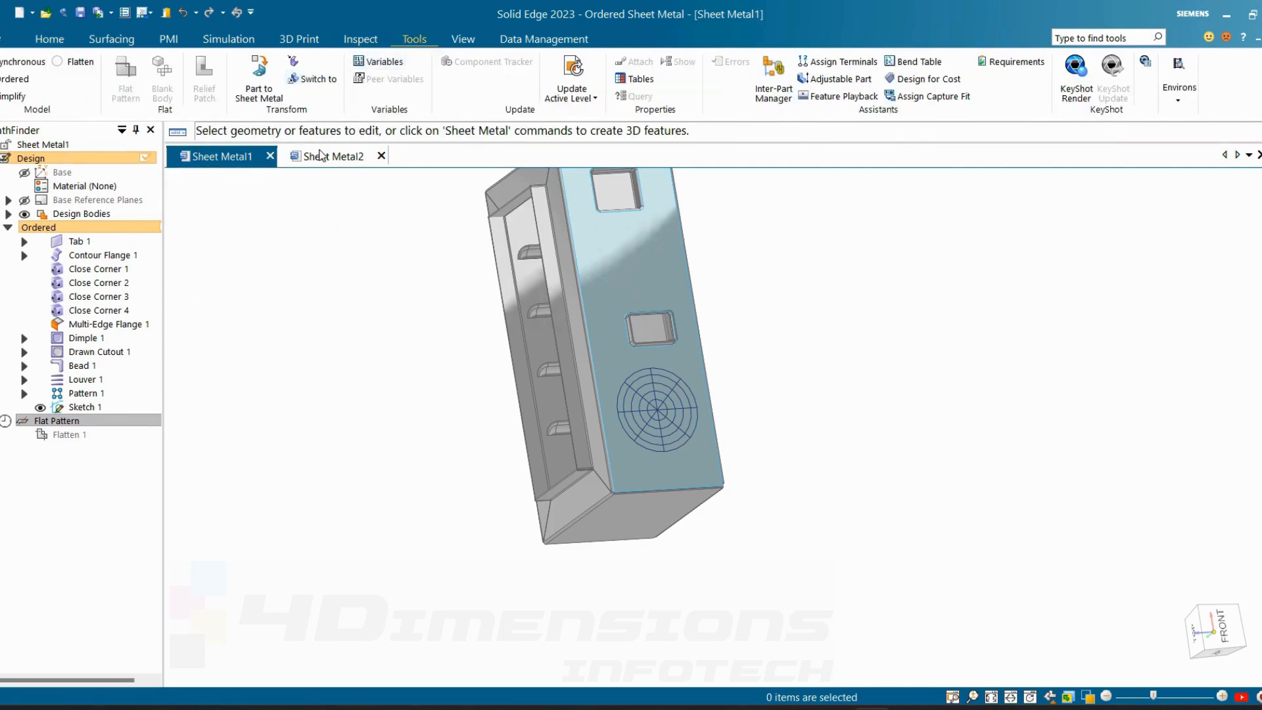
click(324, 80)
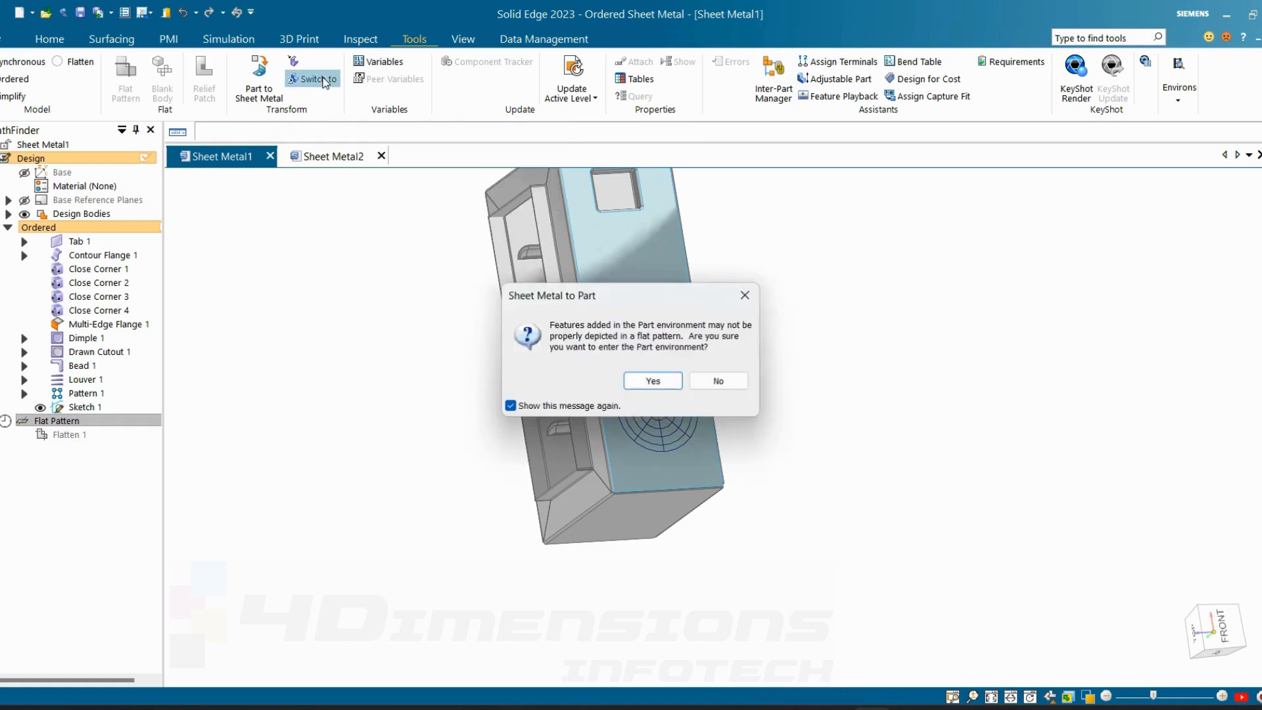
click(653, 381)
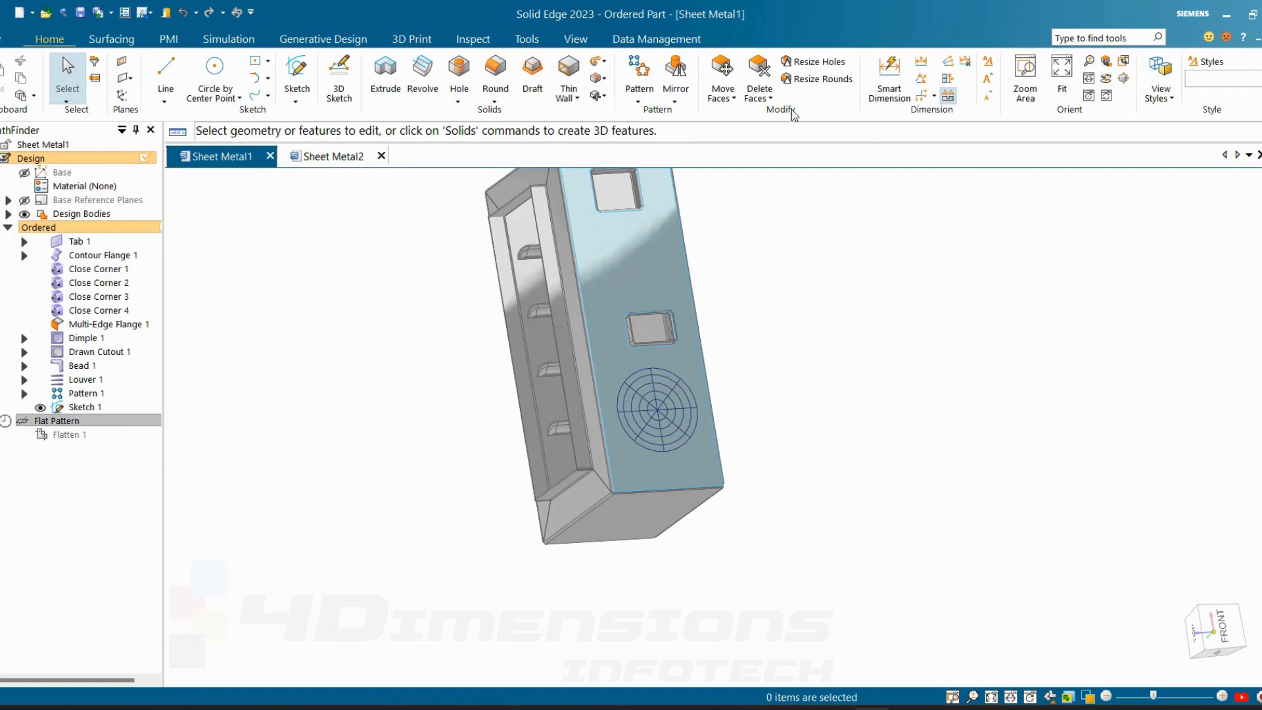
- Start a Vent feature with rib and spar thickness and depth all set to 1.00 mm, without draft or rounding
scroll(718, 468, down, 3)
scroll(820, 501, up, 5)
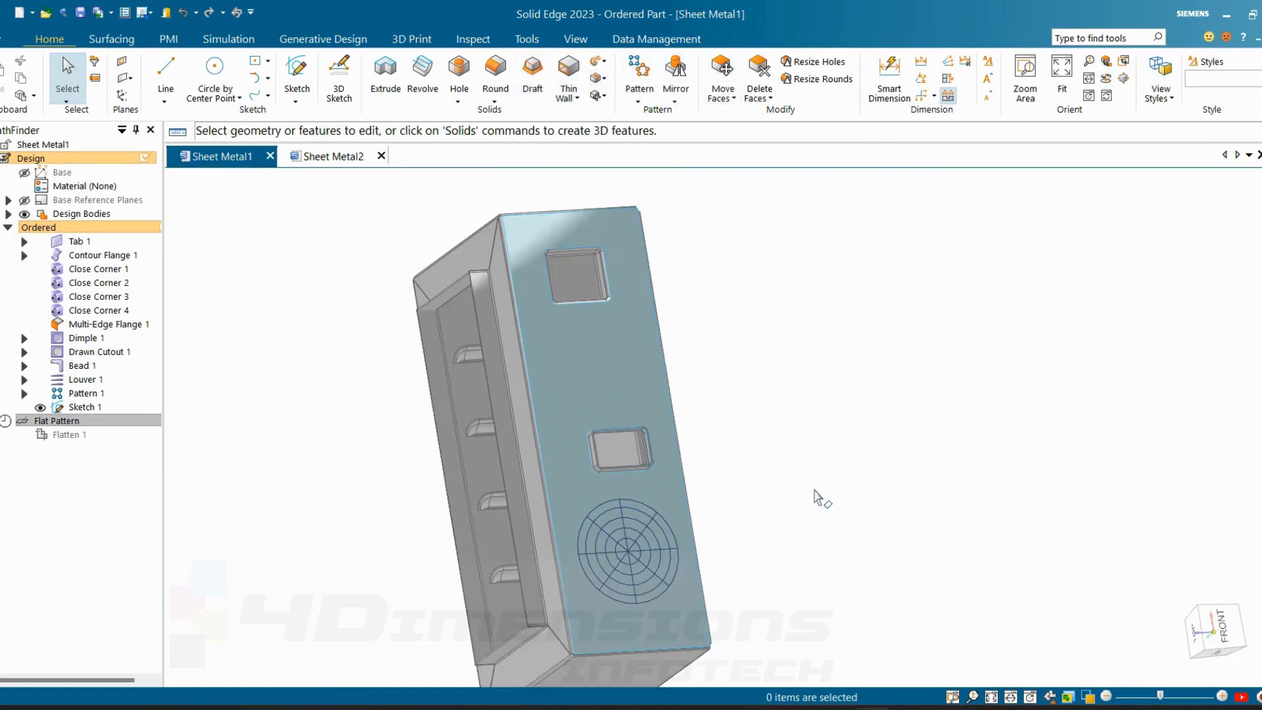
scroll(820, 494, down, 3)
scroll(832, 584, up, 2)
middle_drag(832, 584, 830, 596)
scroll(830, 596, up, 1)
scroll(786, 476, down, 2)
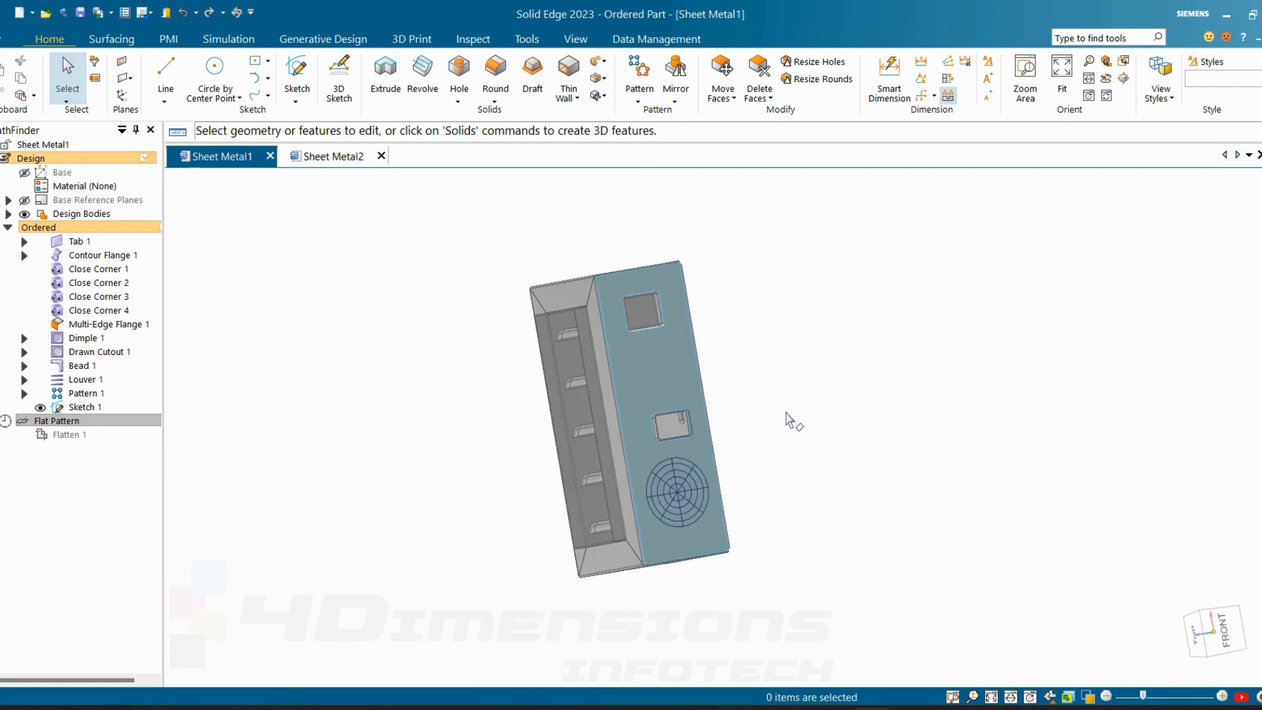
click(576, 97)
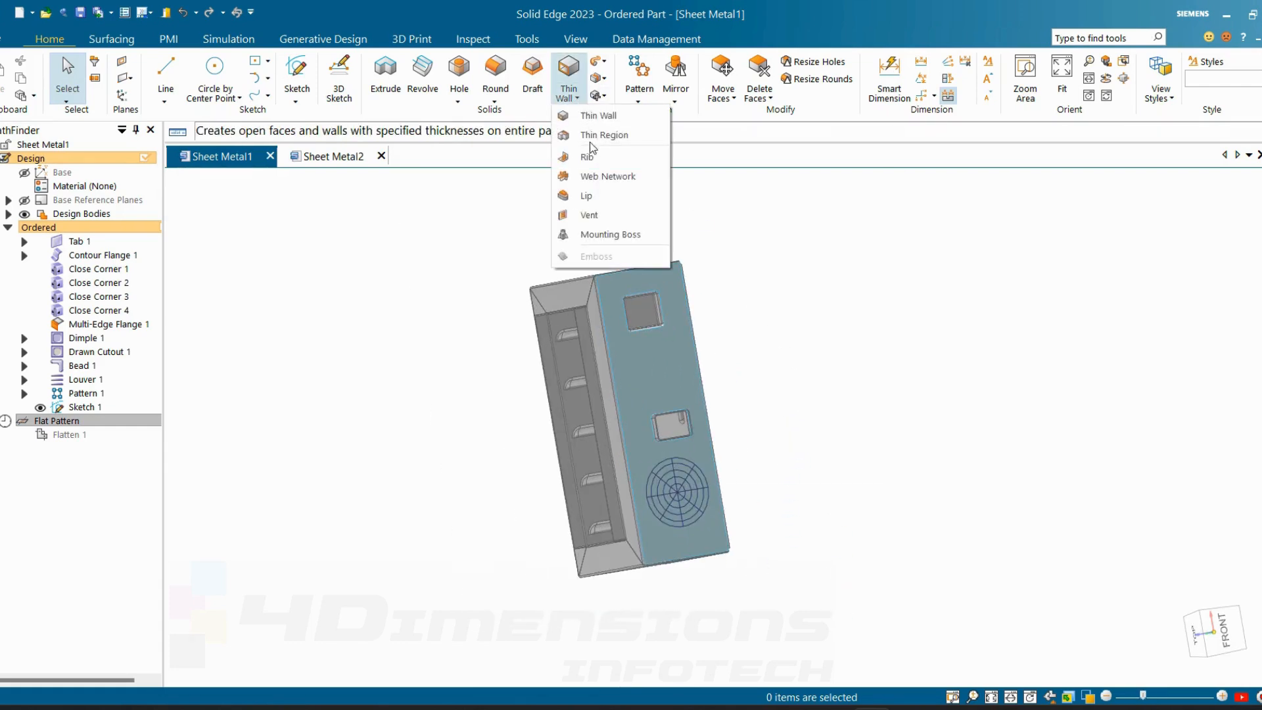
click(593, 220)
scroll(694, 464, up, 4)
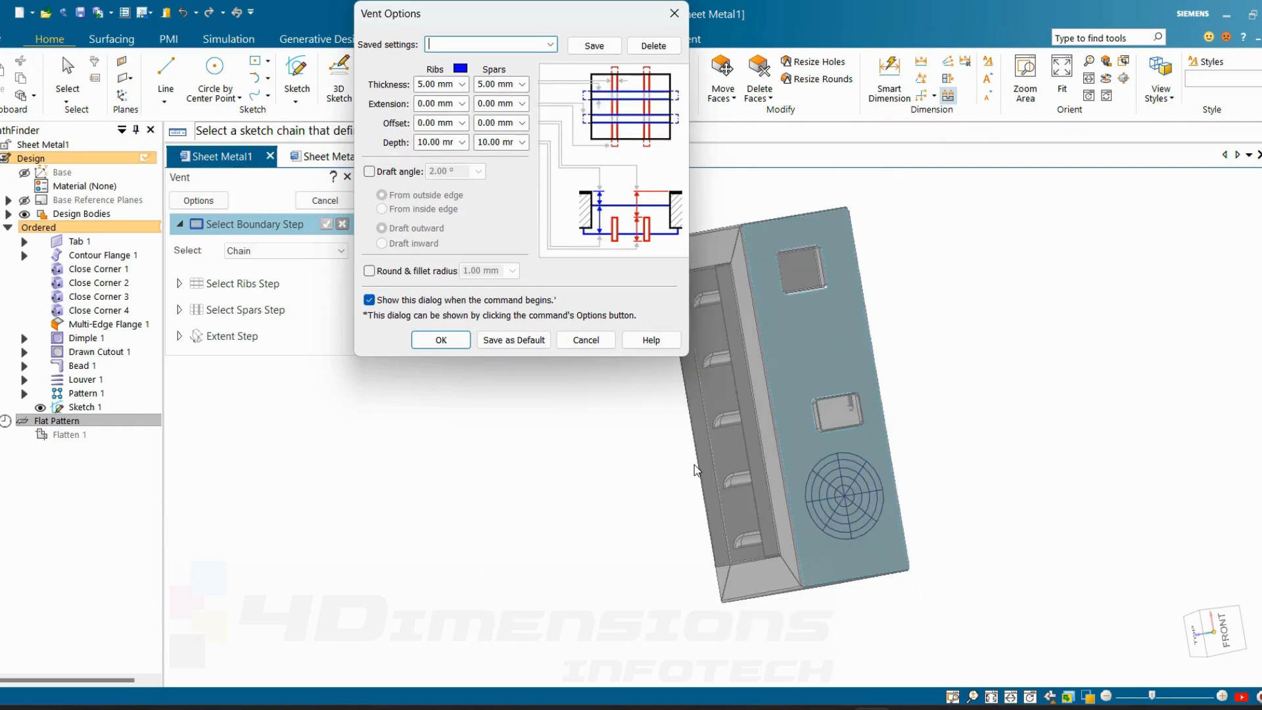
scroll(627, 447, down, 2)
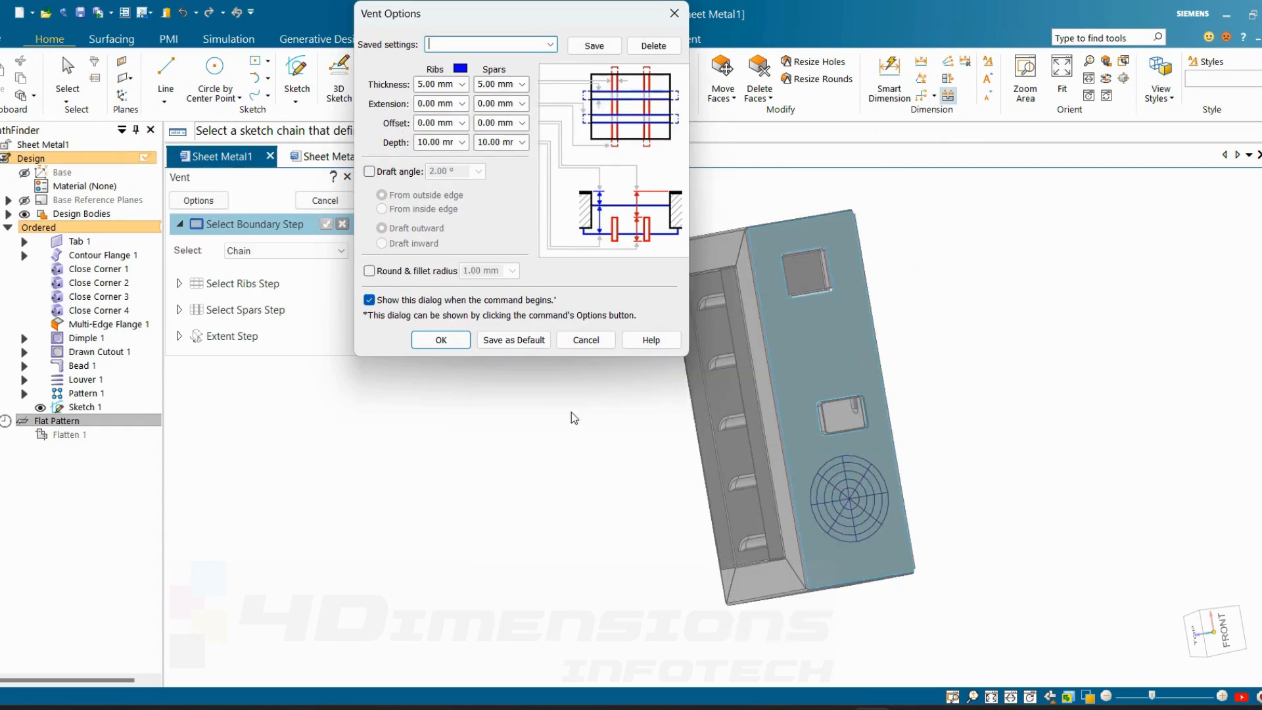
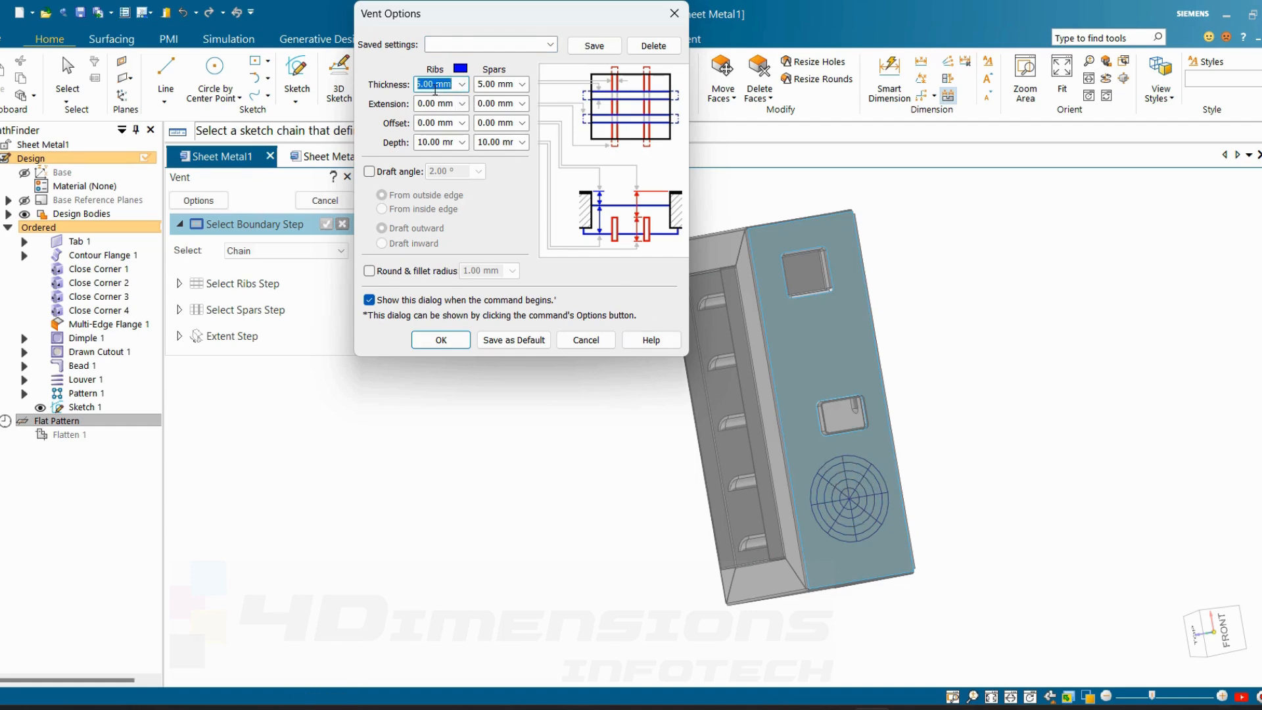
click(498, 84)
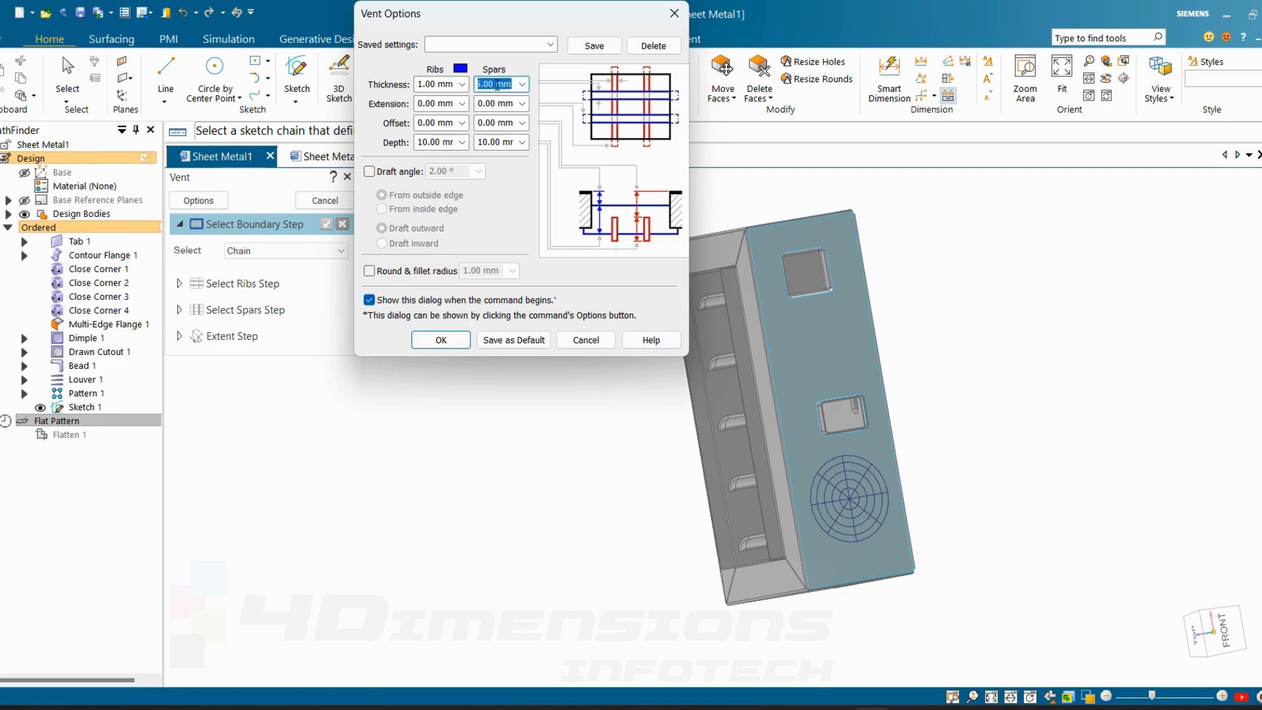
text(1)
click(451, 142)
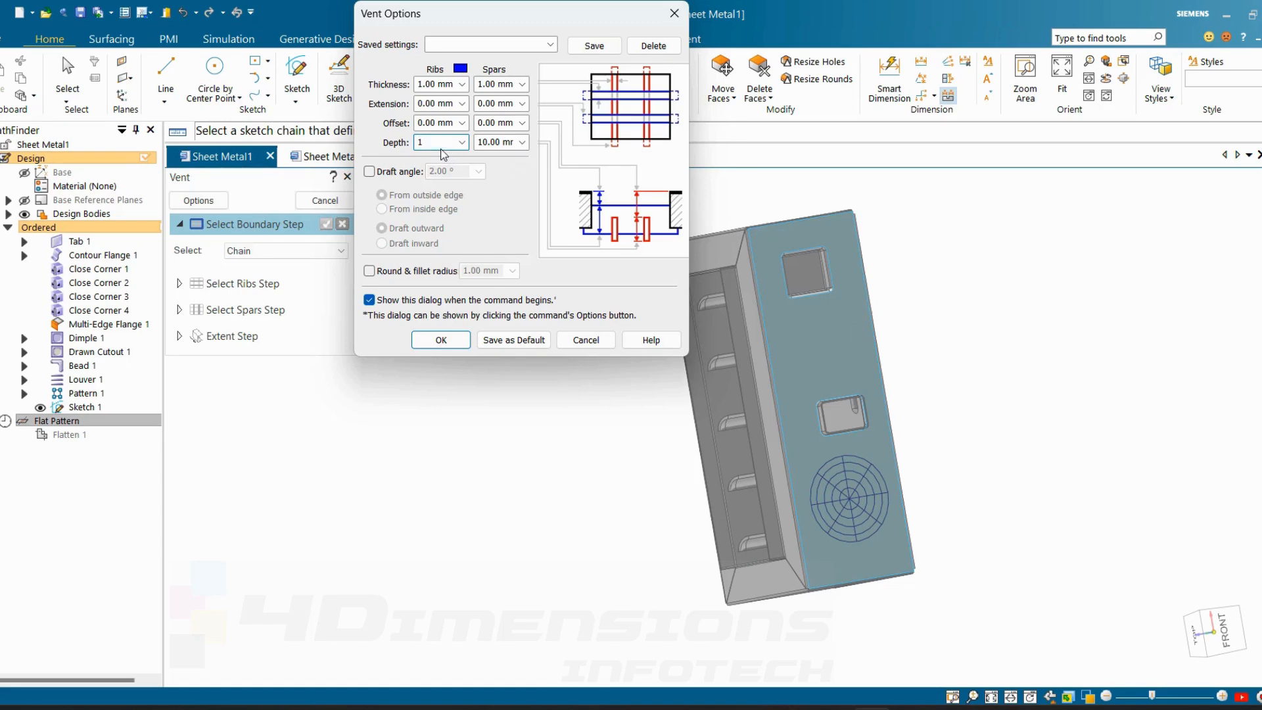
key(Tab)
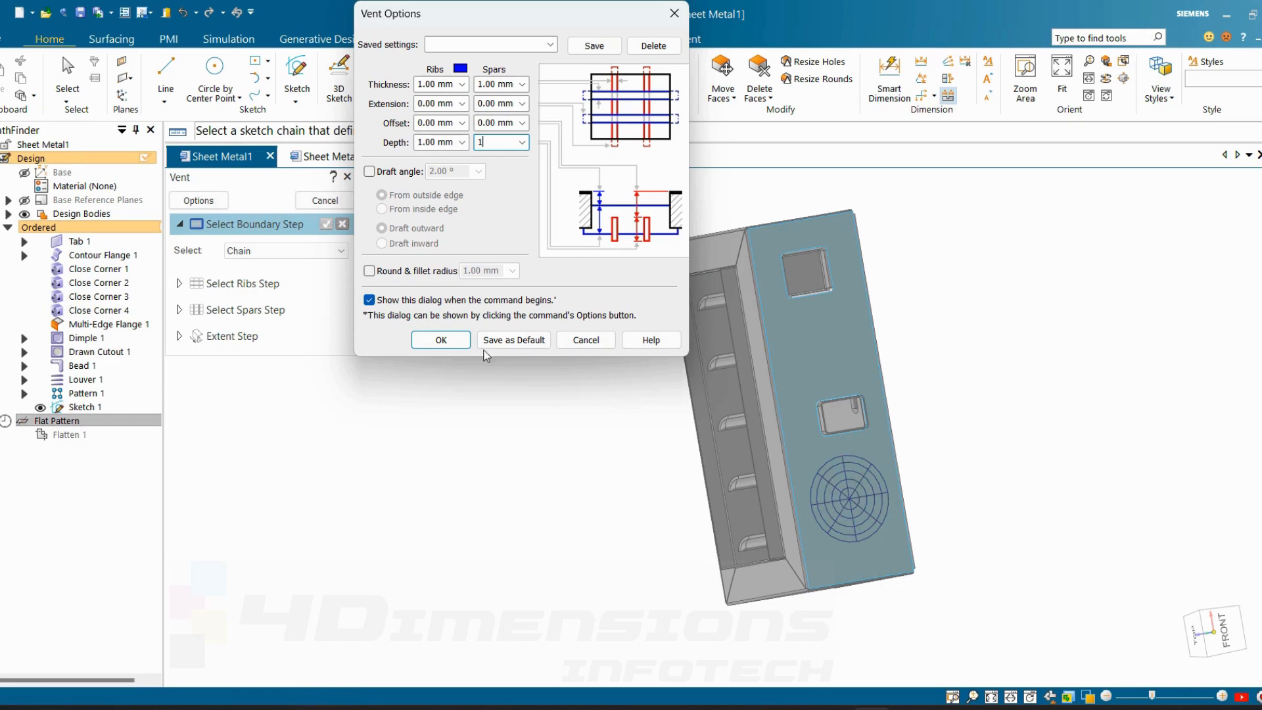
click(370, 272)
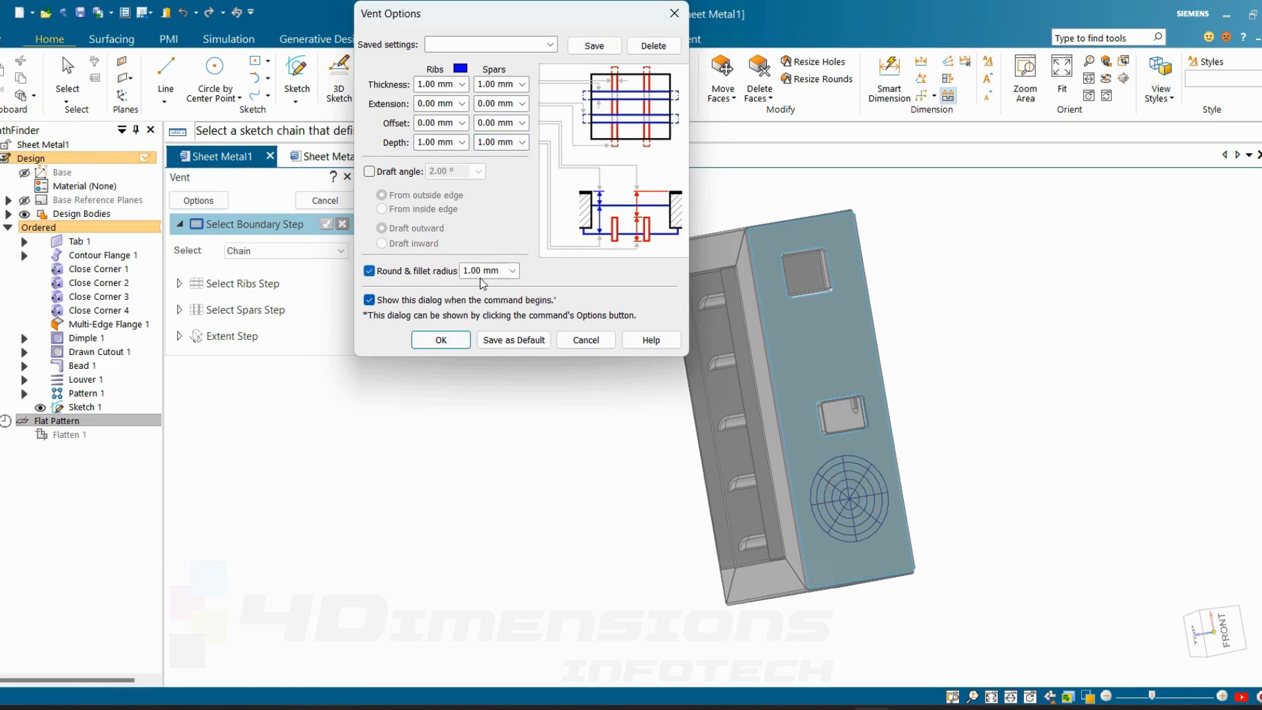
click(370, 272)
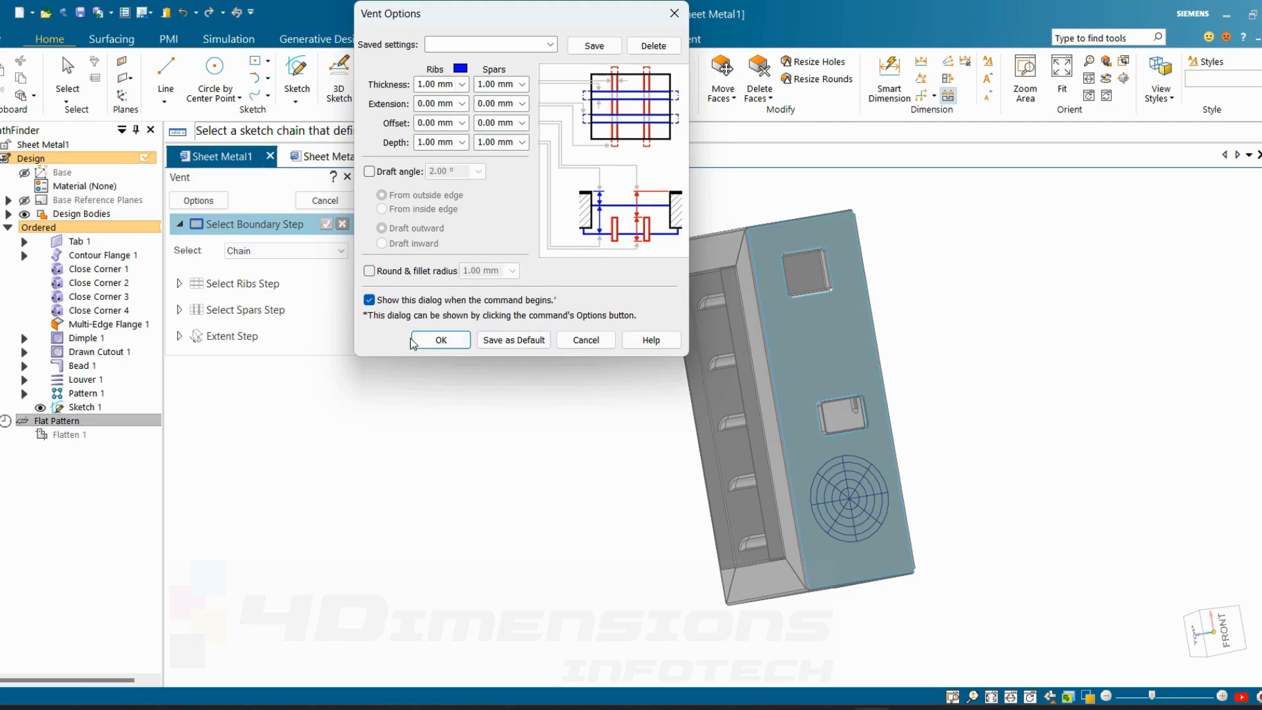
click(444, 340)
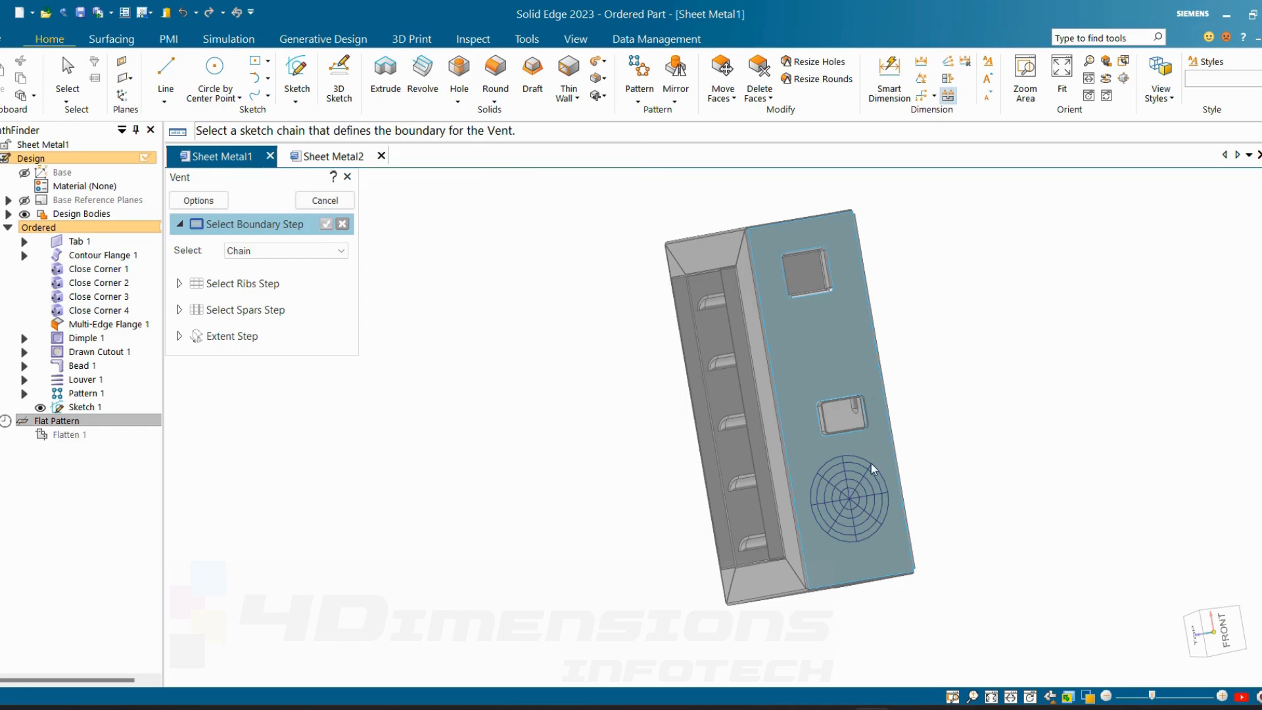
- Select the outermost sketch circle as the vent's boundary and accept it
scroll(873, 469, up, 3)
scroll(935, 427, down, 3)
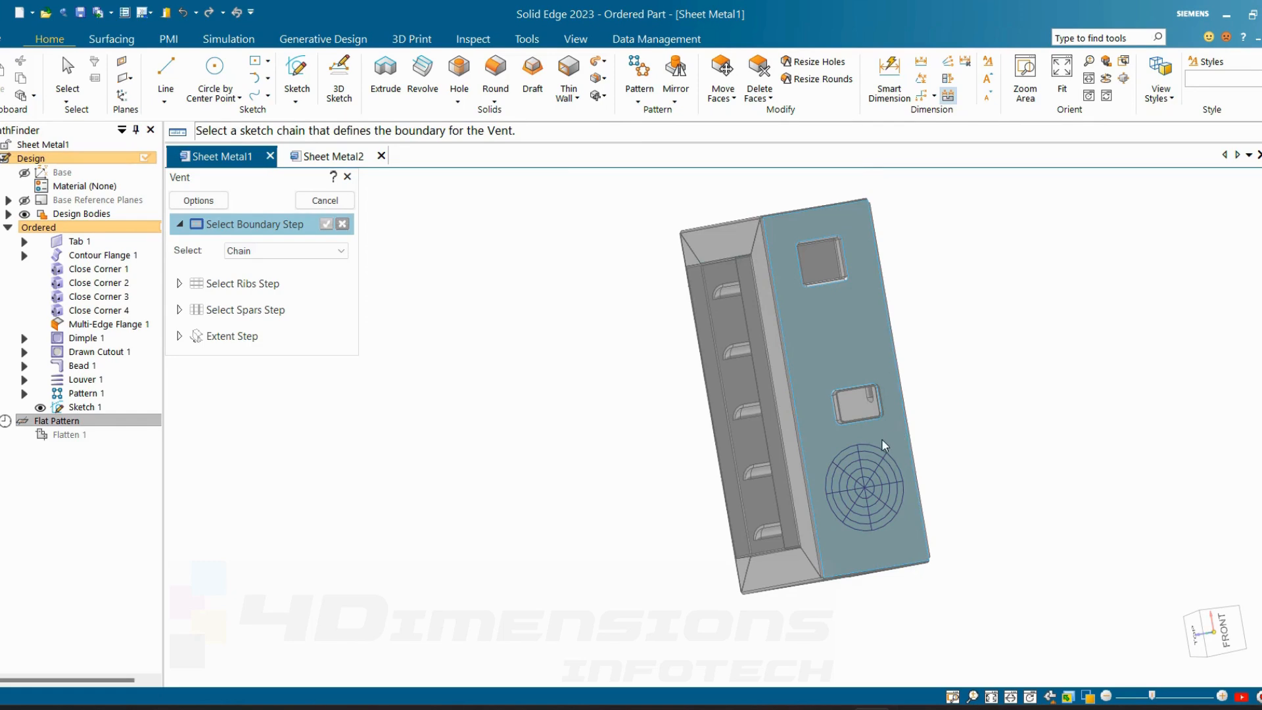
click(882, 449)
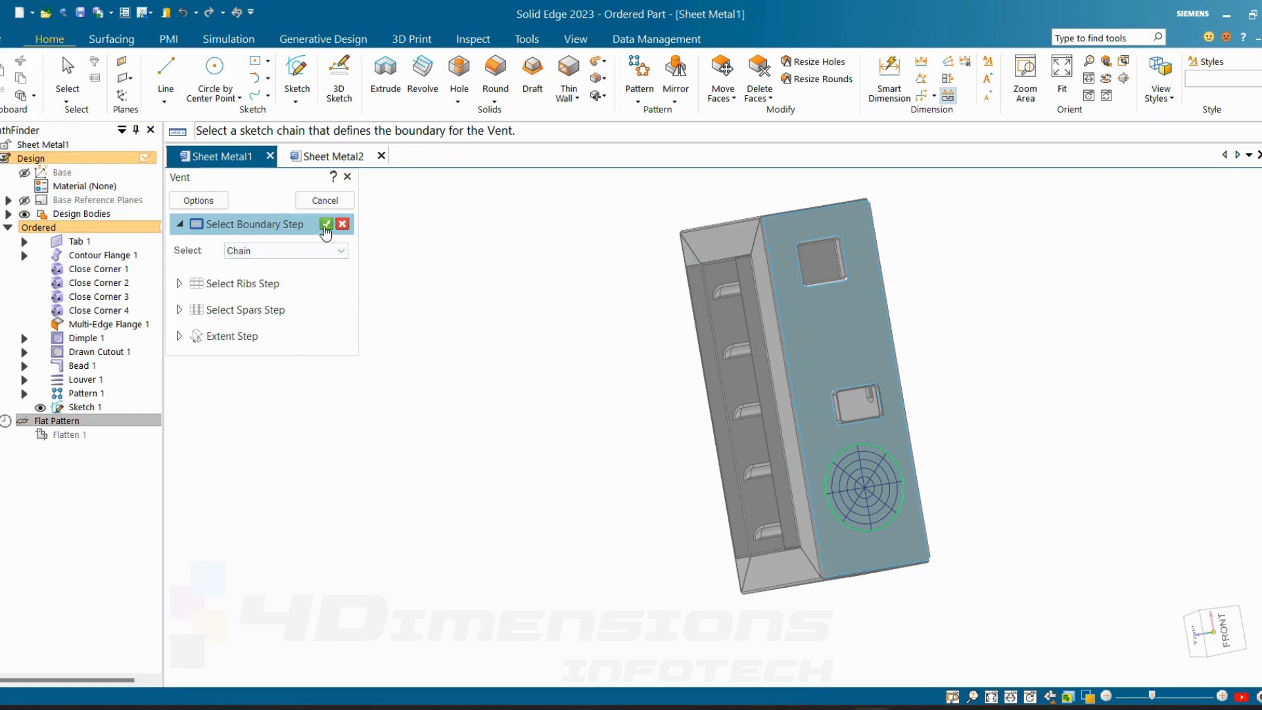
click(325, 226)
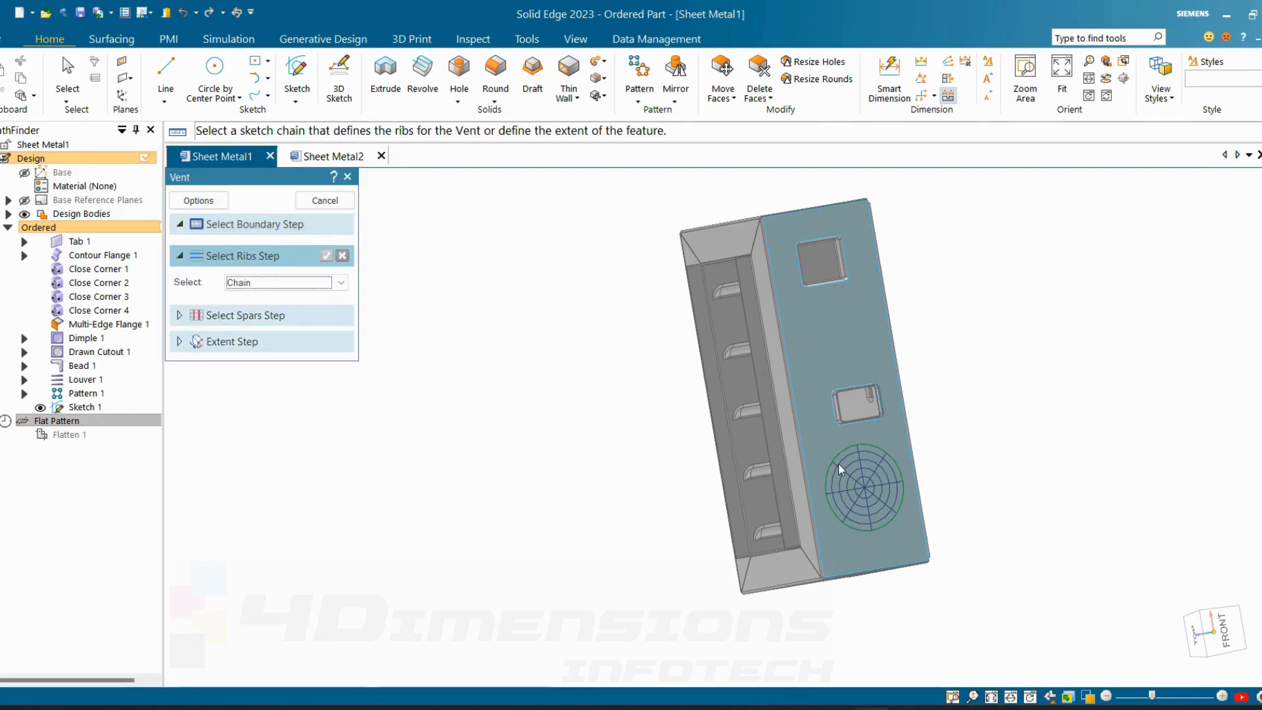
- Select the eight radial spokes inside the circle as the vent's ribs and accept them
scroll(840, 469, up, 3)
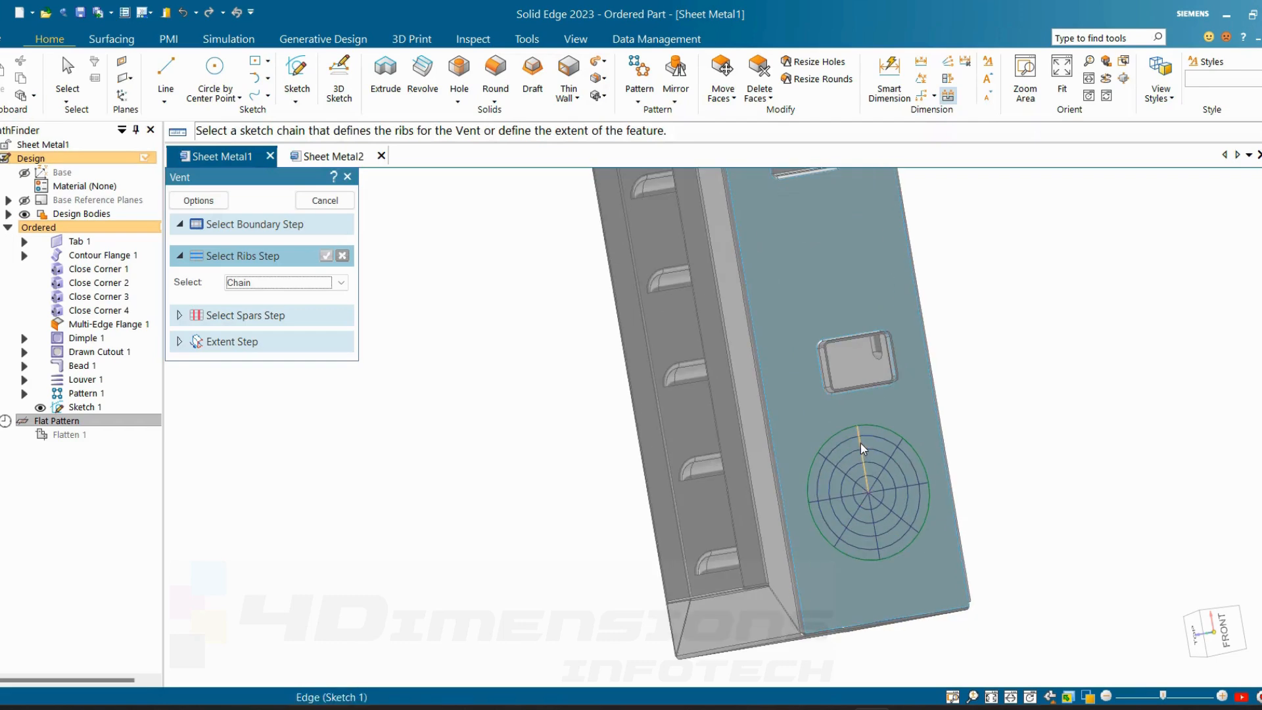
click(863, 449)
click(890, 454)
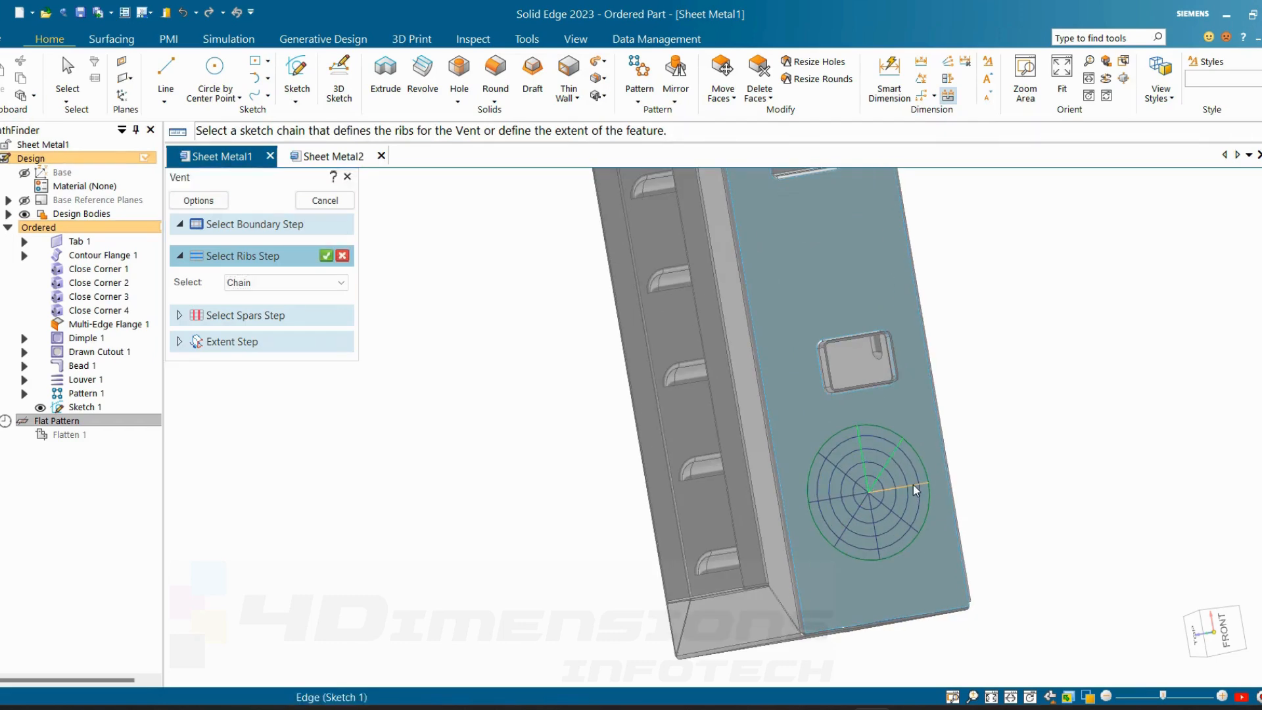
click(915, 490)
click(911, 525)
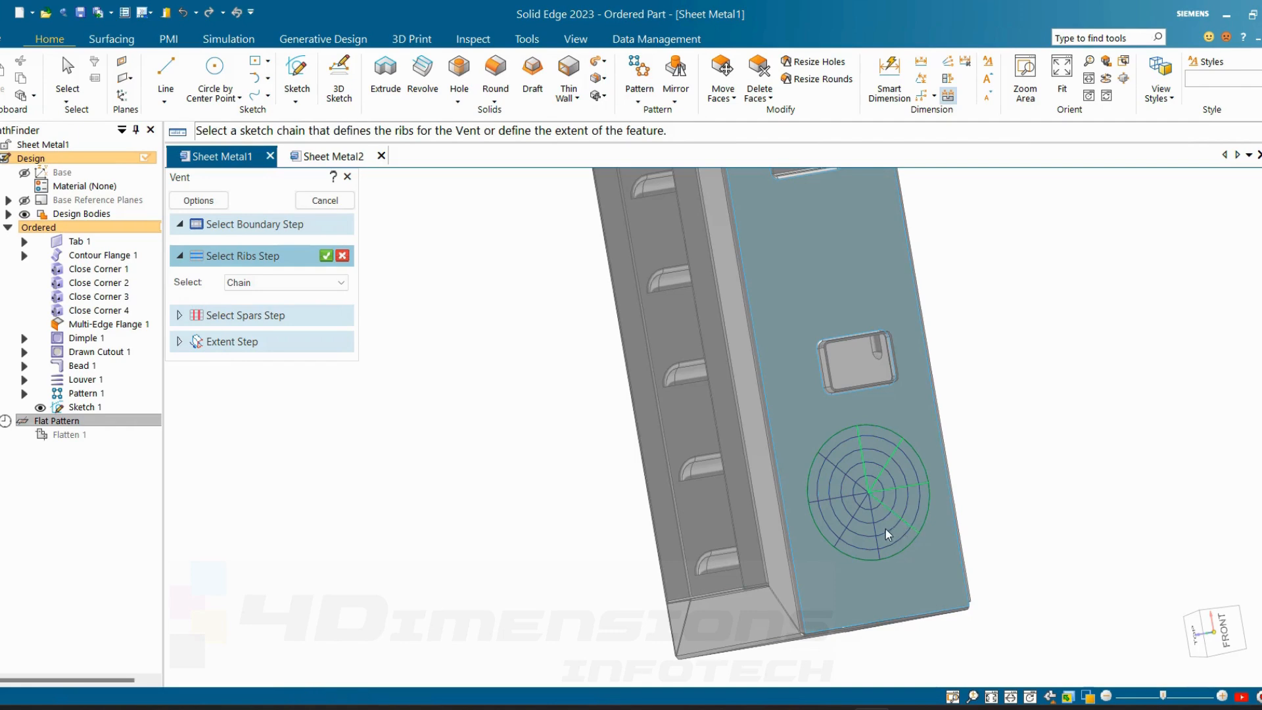
click(851, 529)
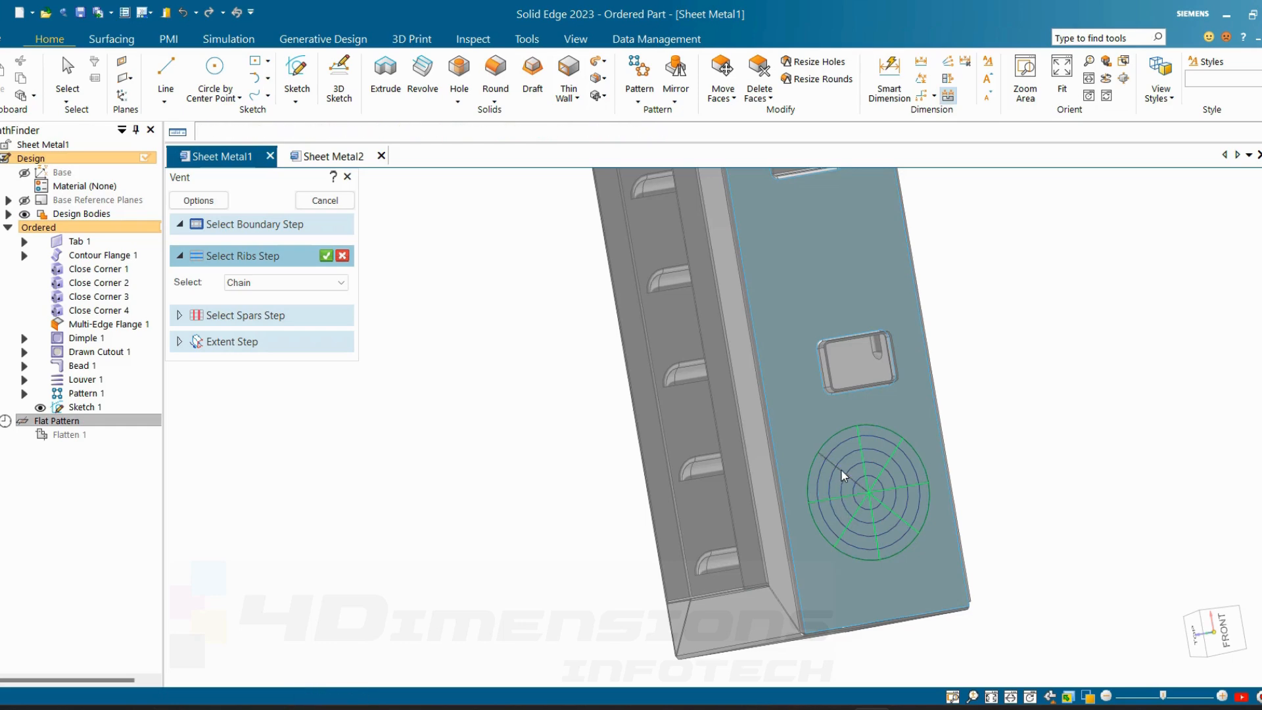
click(325, 256)
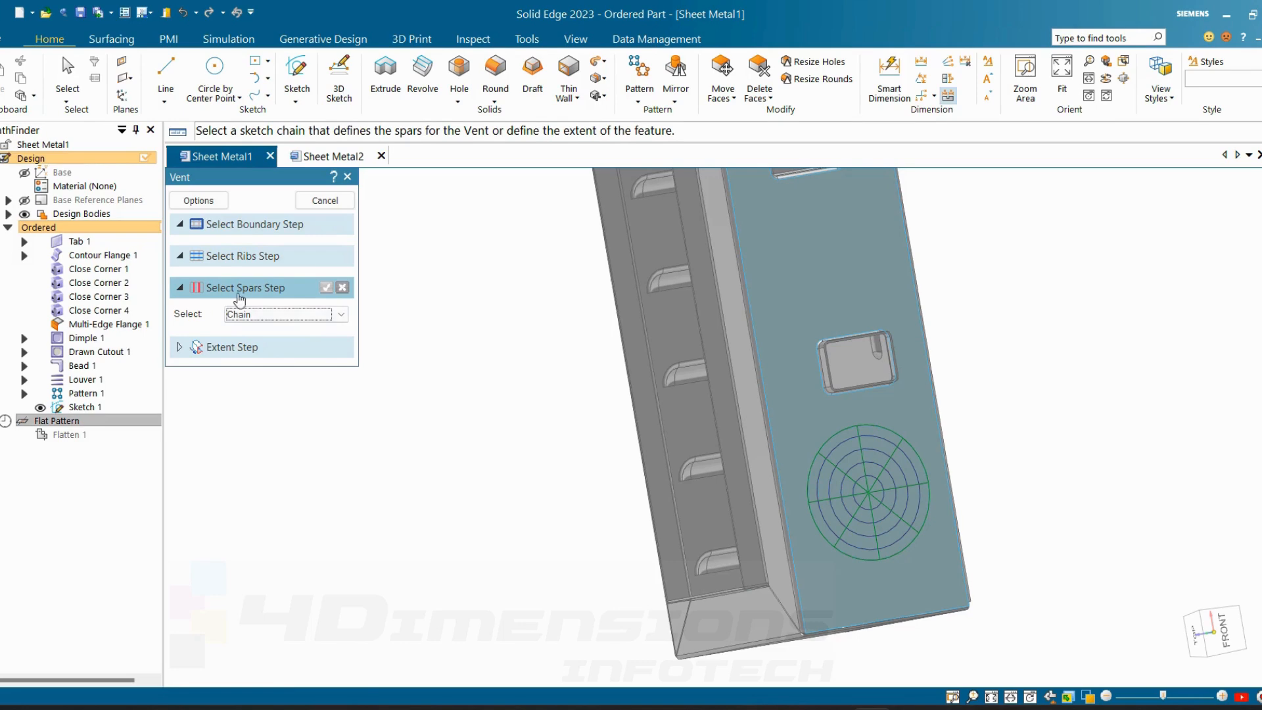
- Select the four inner concentric circles as the vent's spars and accept them
scroll(852, 474, up, 2)
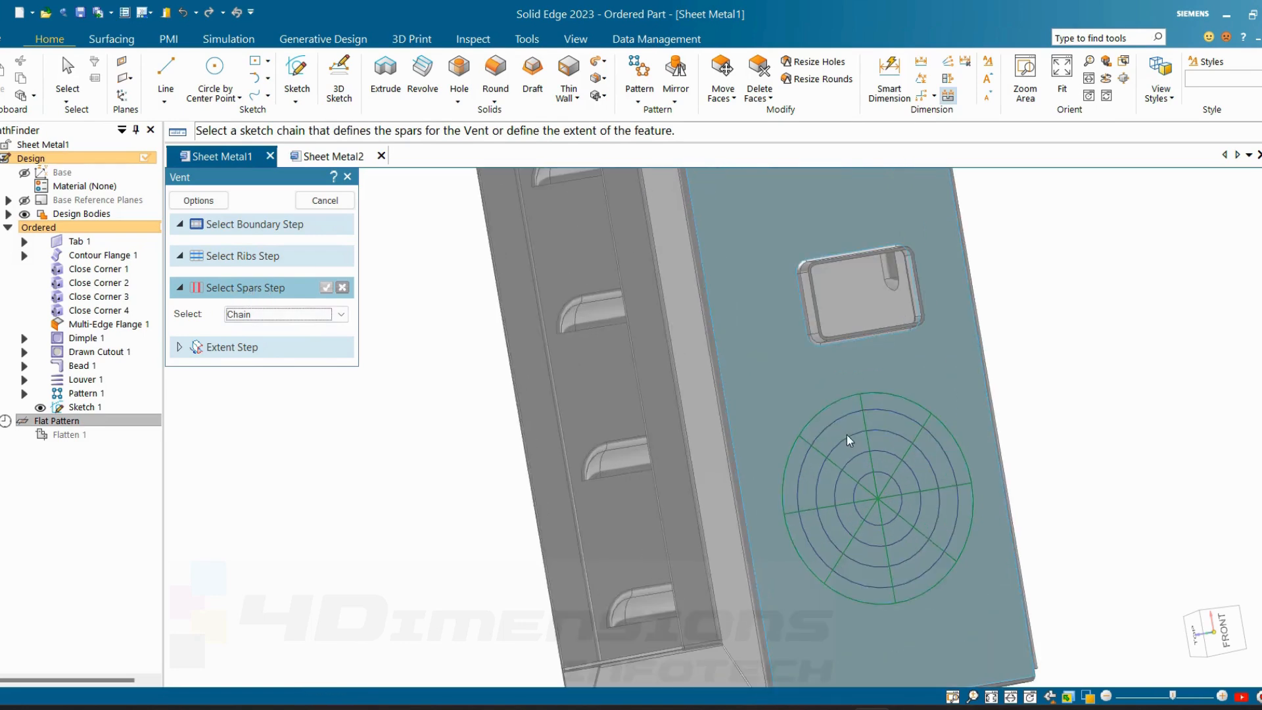
click(849, 439)
click(848, 439)
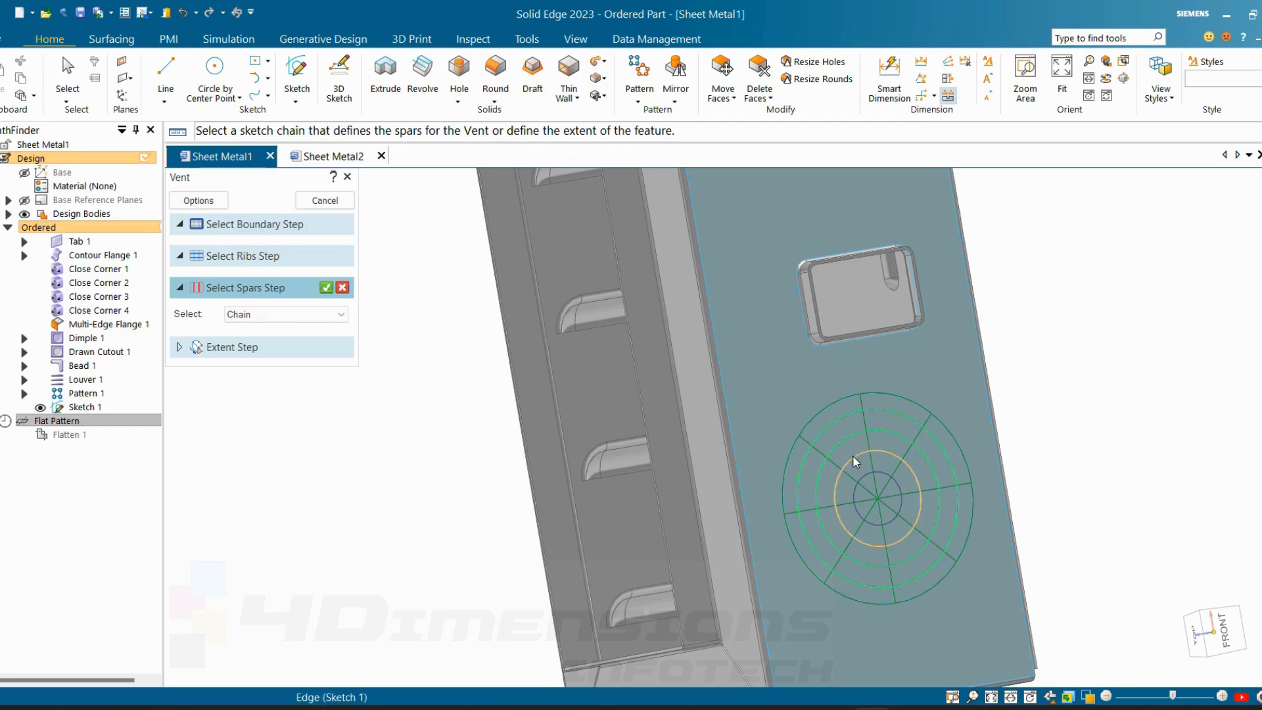
click(855, 458)
click(861, 478)
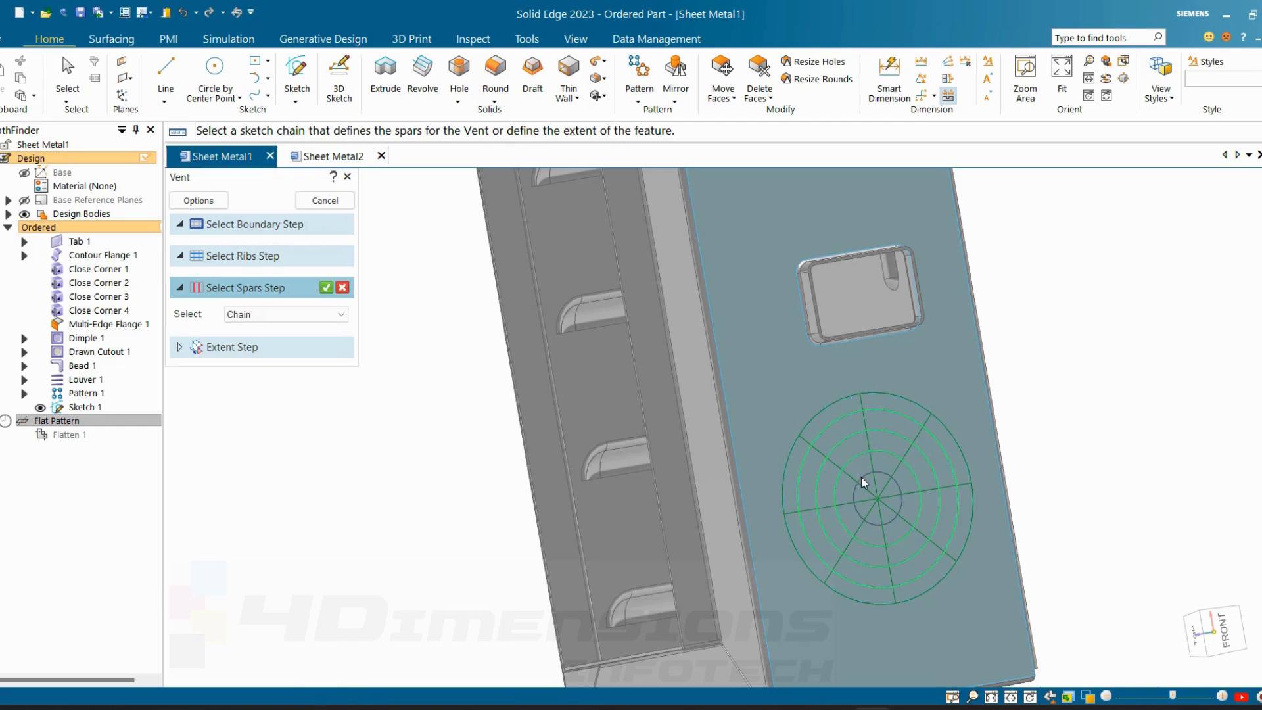
click(326, 288)
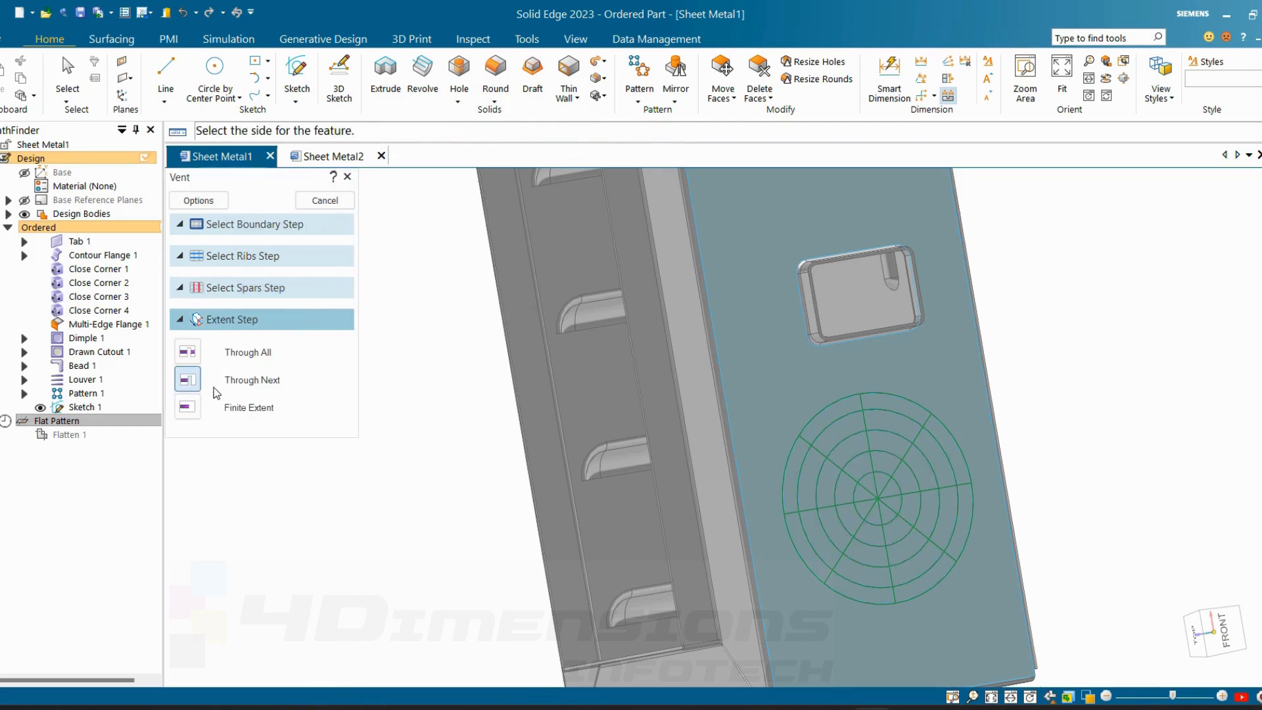
- Set the vent's extent to Through Next toward the inside of the box and finish the feature
mouse_move(875, 487)
middle_down()
mouse_move(866, 544)
mouse_move(890, 505)
mouse_move(866, 505)
middle_up()
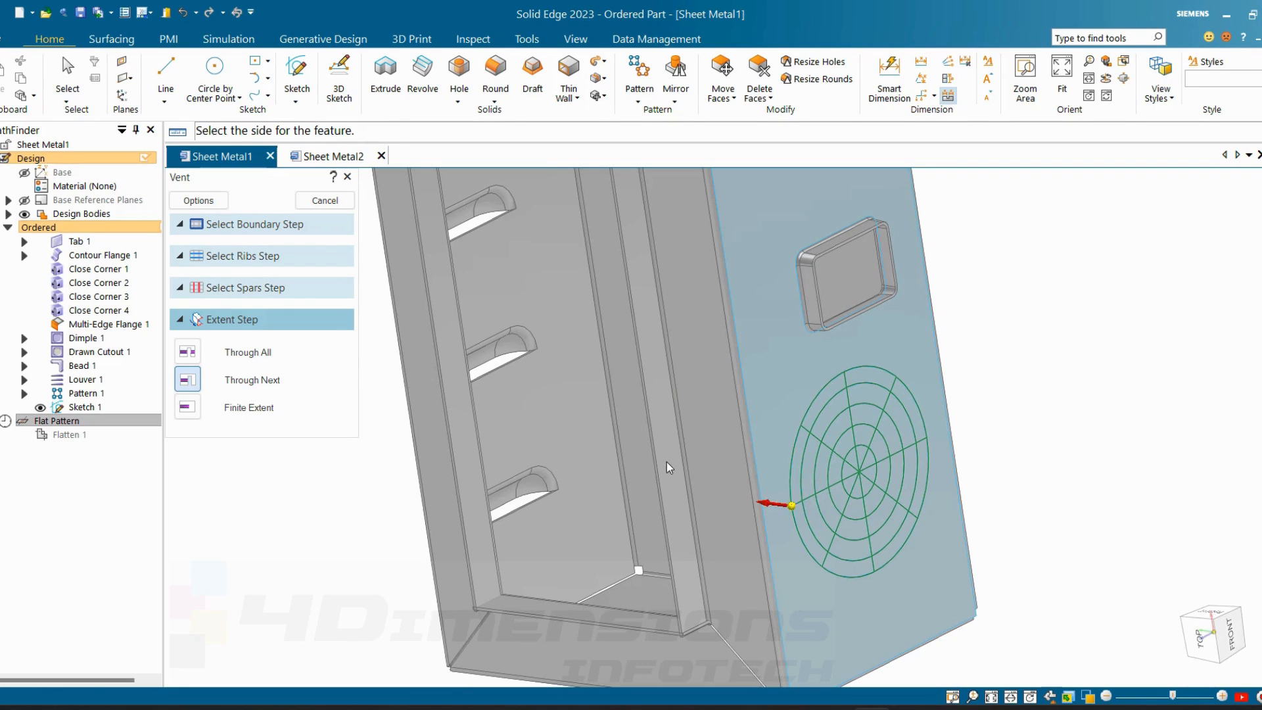
click(704, 470)
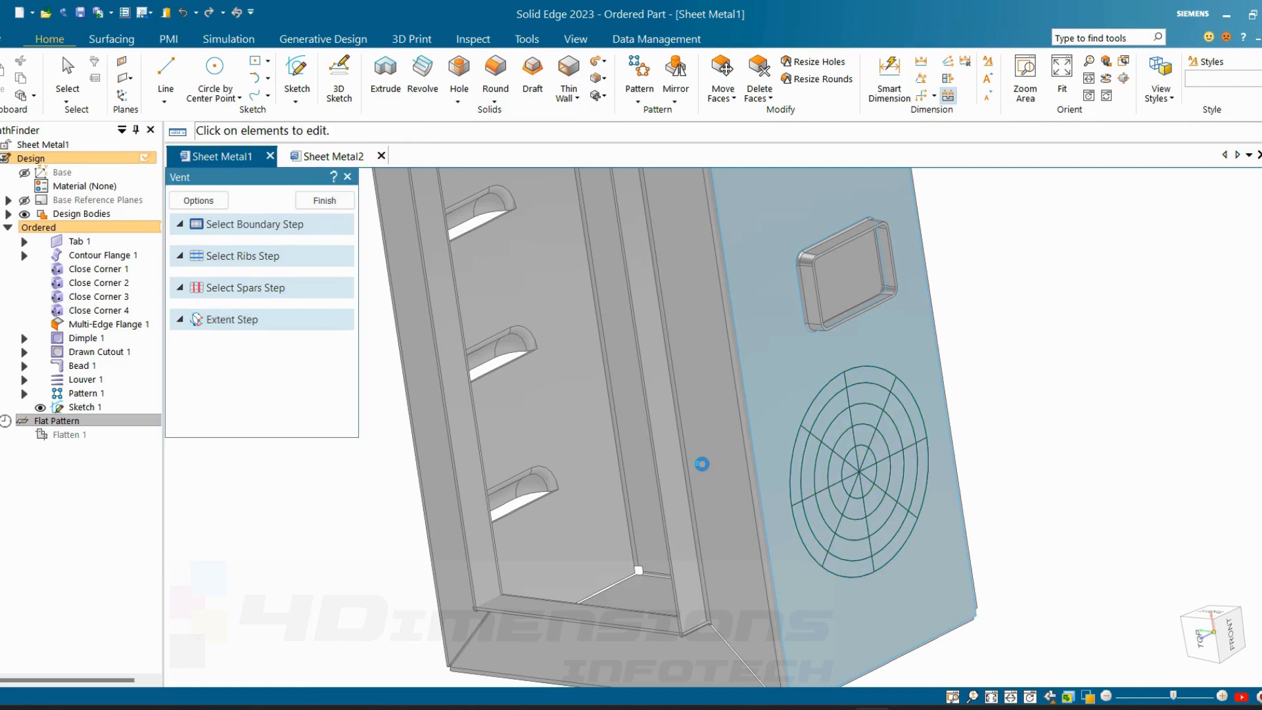
click(325, 200)
key(Escape)
middle_drag(667, 368, 1073, 318)
scroll(448, 511, up, 5)
scroll(448, 513, up, 4)
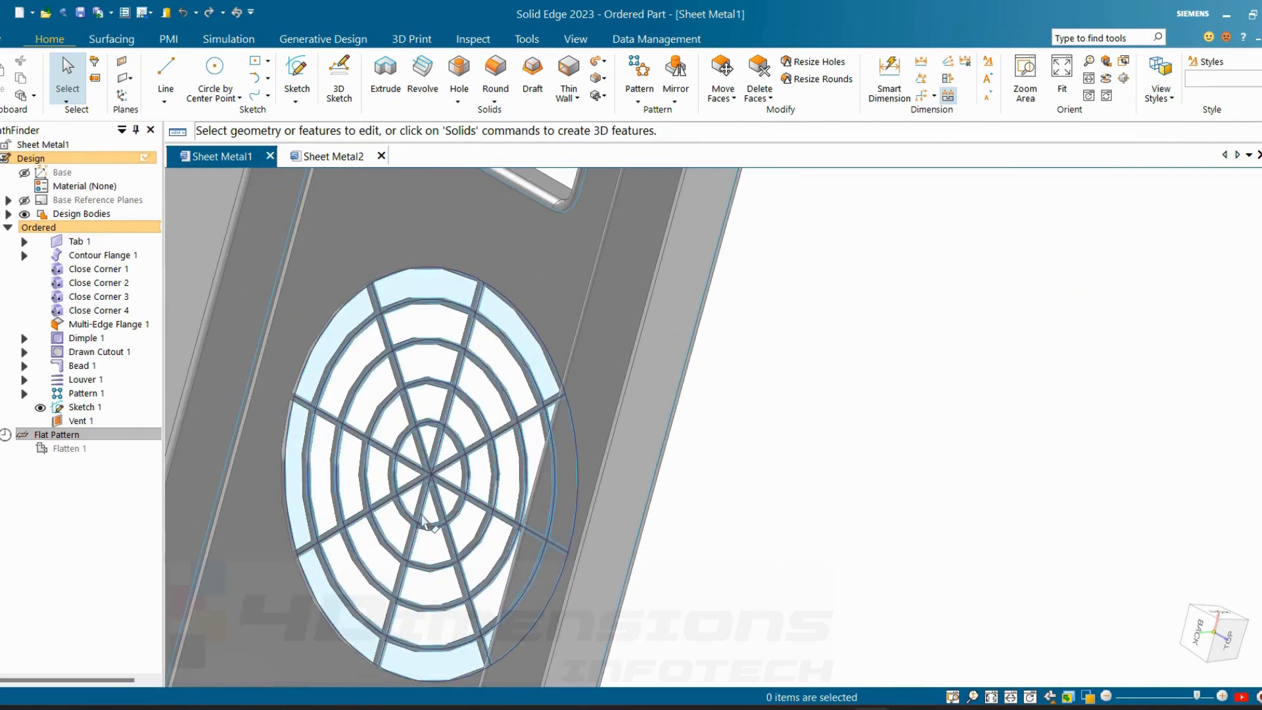
- Create a Section by Plane through the box, reversing the cut to keep the vent side and cutting all parts
scroll(668, 461, down, 8)
middle_drag(669, 461, 979, 439)
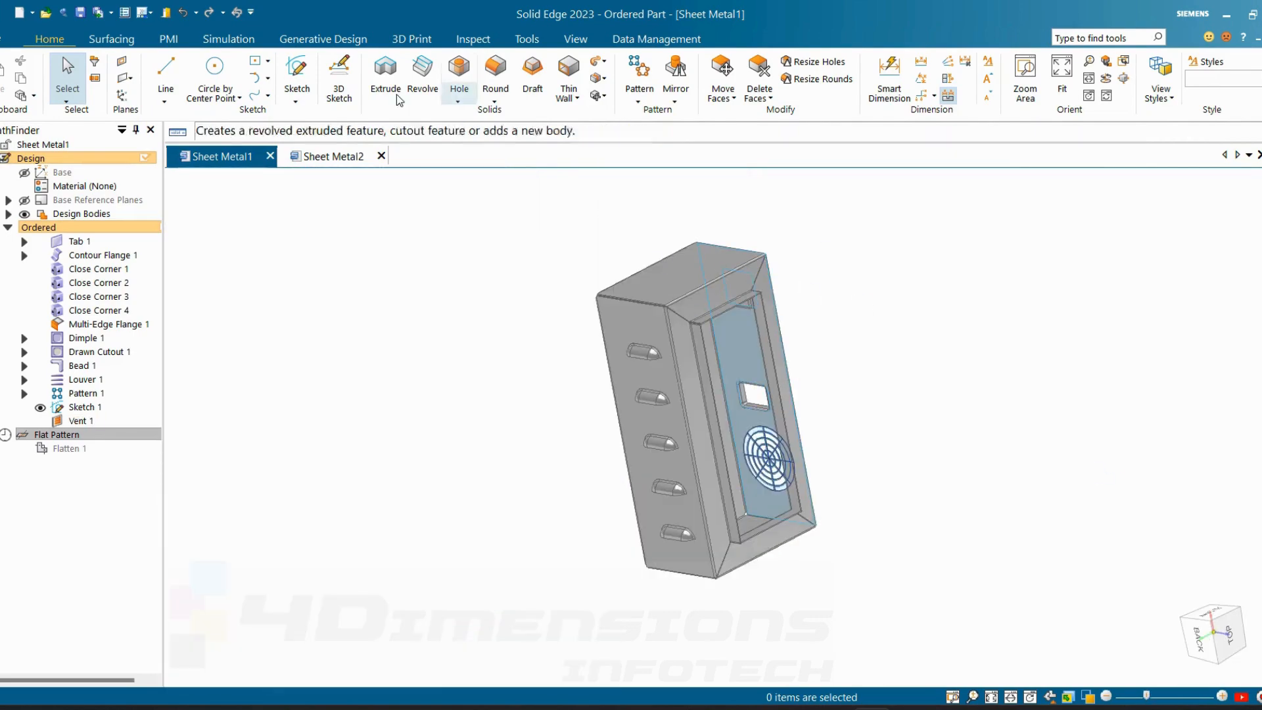
click(169, 41)
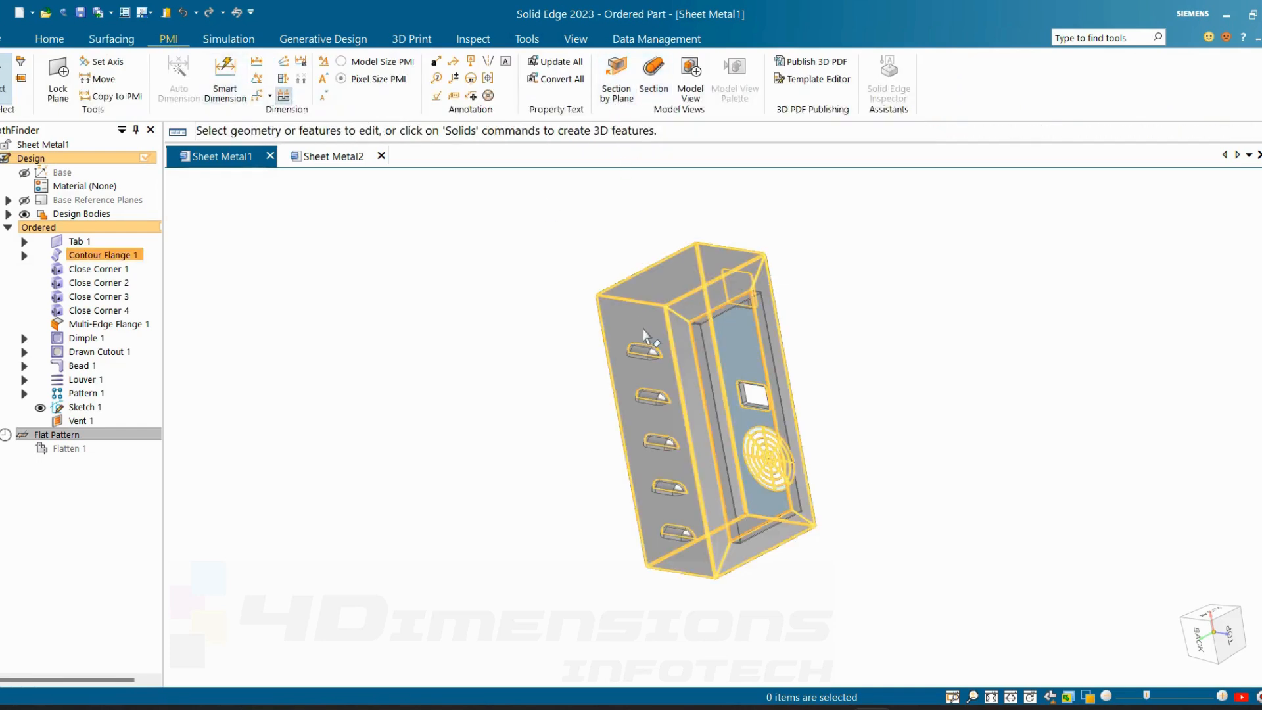
click(615, 78)
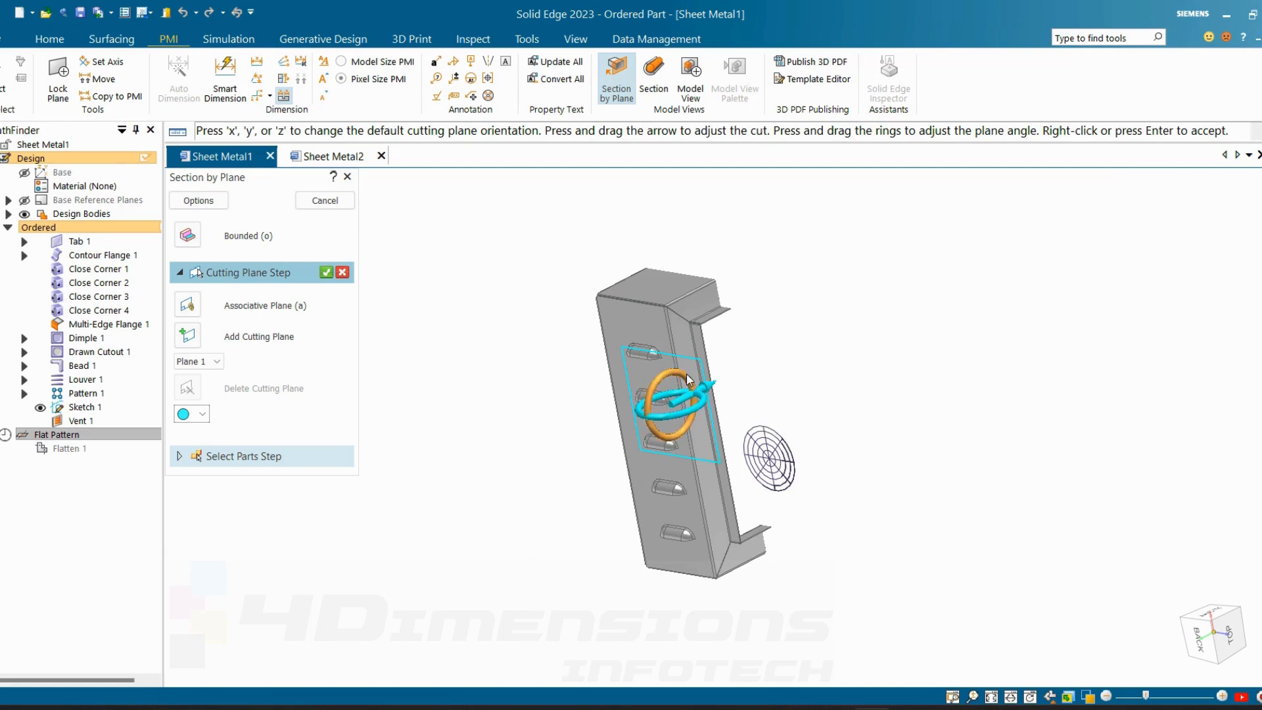
middle_drag(671, 374, 650, 455)
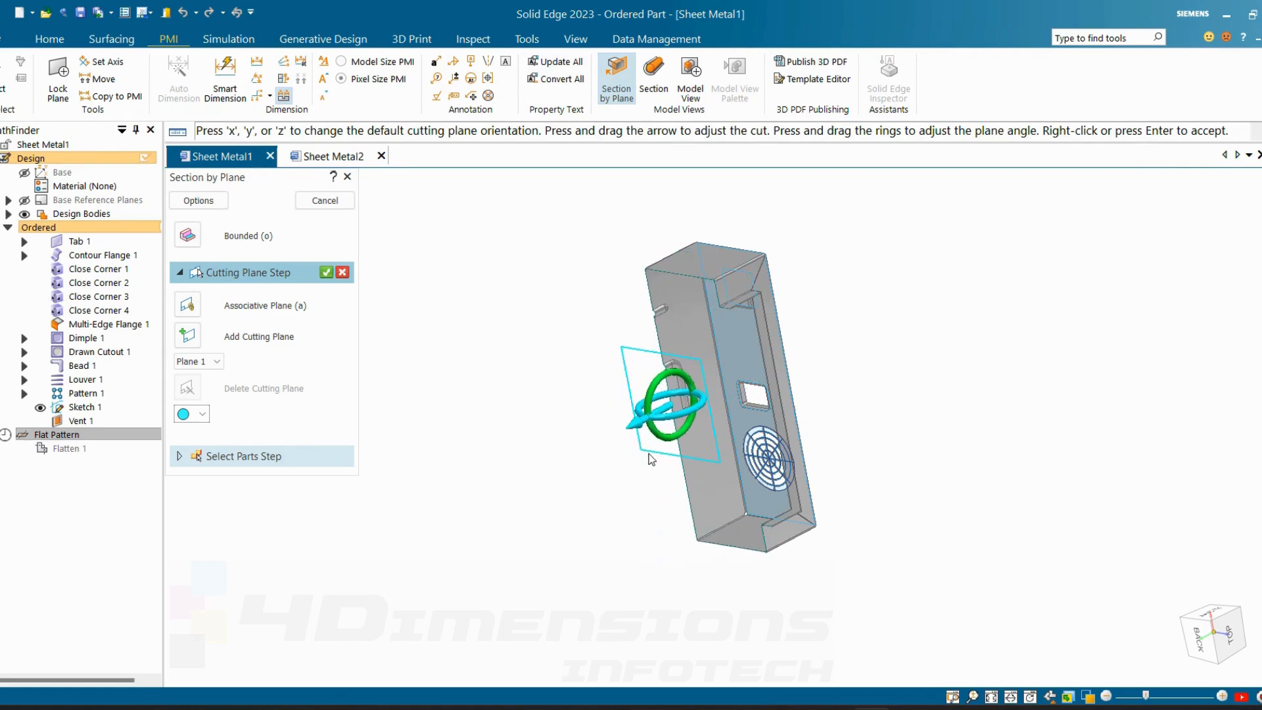
click(328, 273)
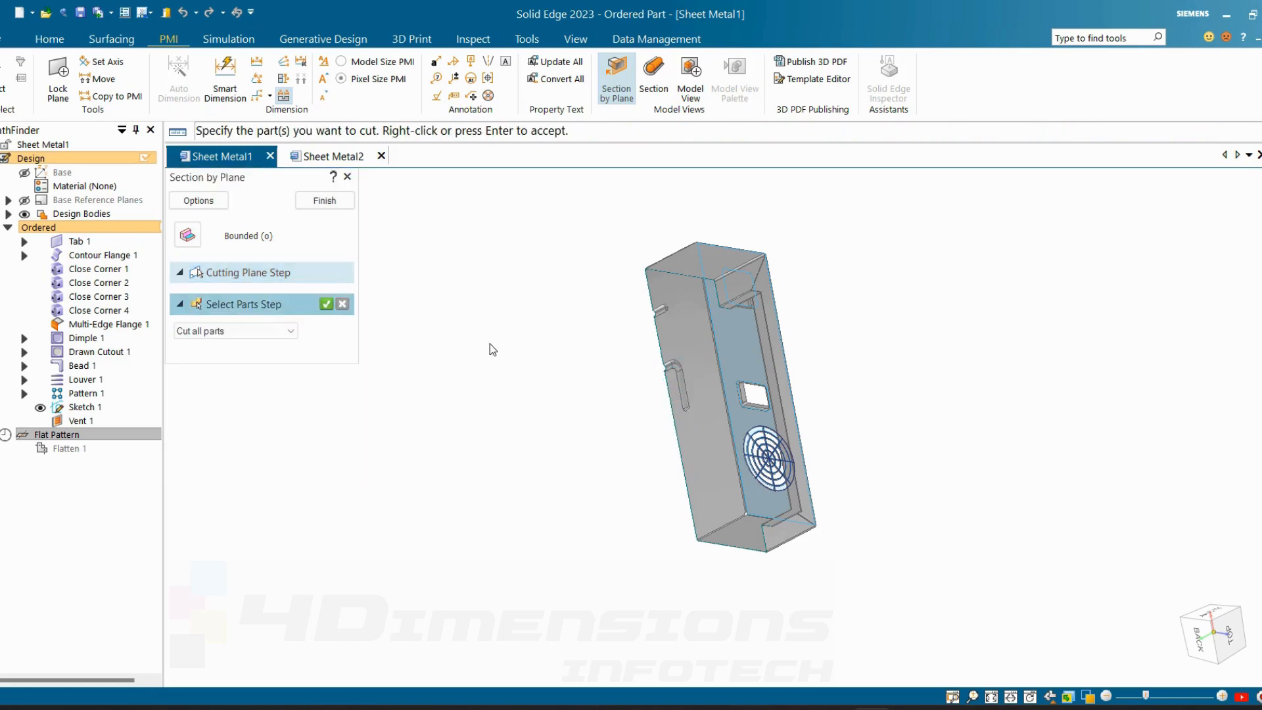
click(326, 207)
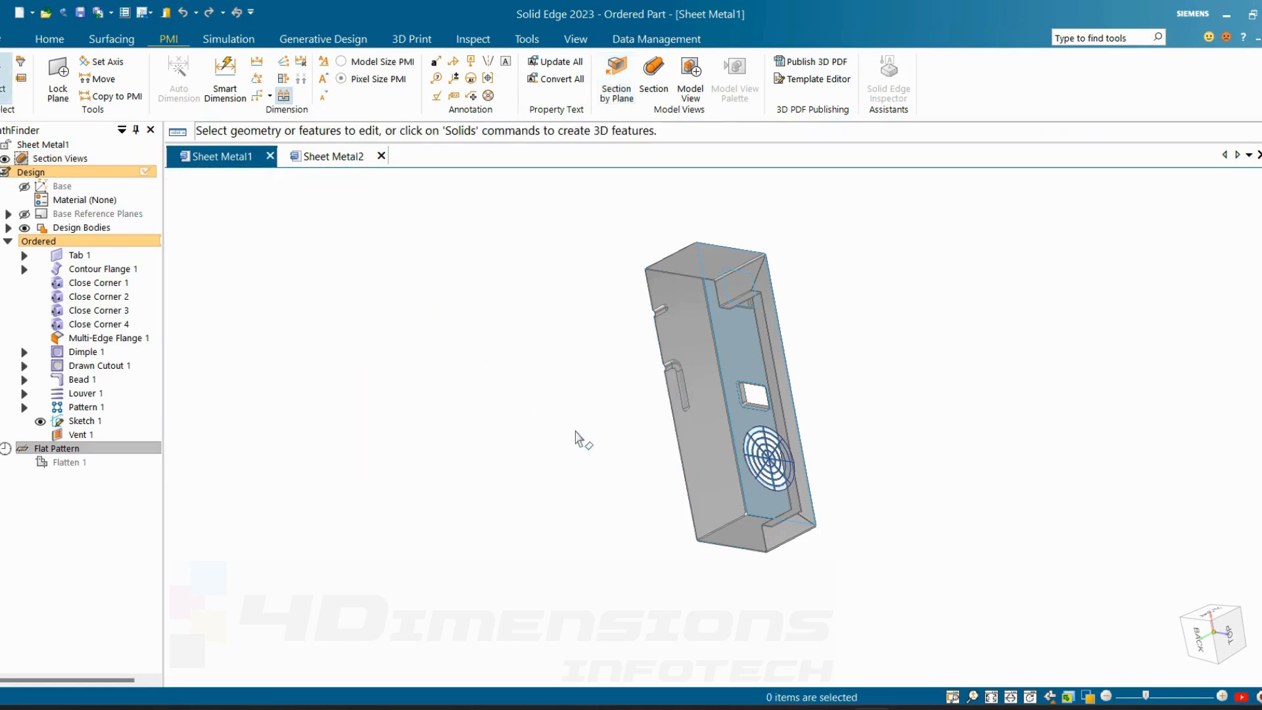
- Edit the vent's definition and set the thickness of both ribs and spars to 2 mm
middle_drag(578, 436, 700, 490)
scroll(699, 489, up, 5)
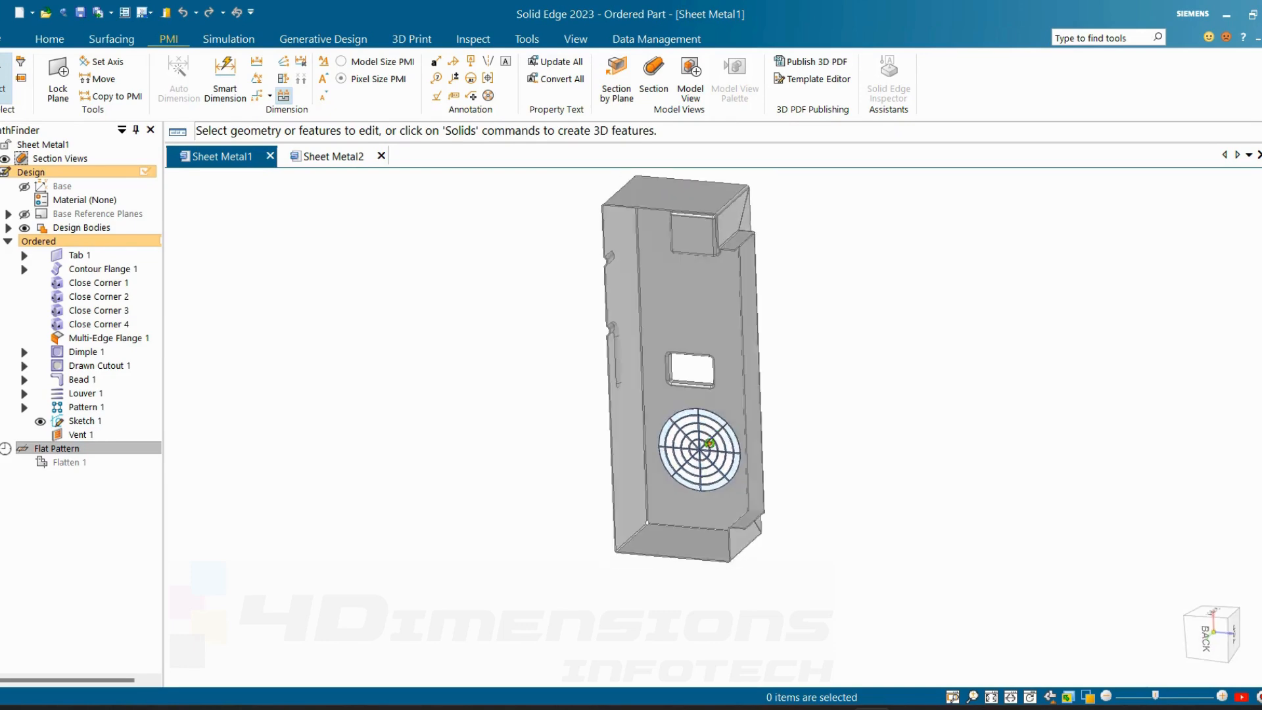
key(ctrl+f)
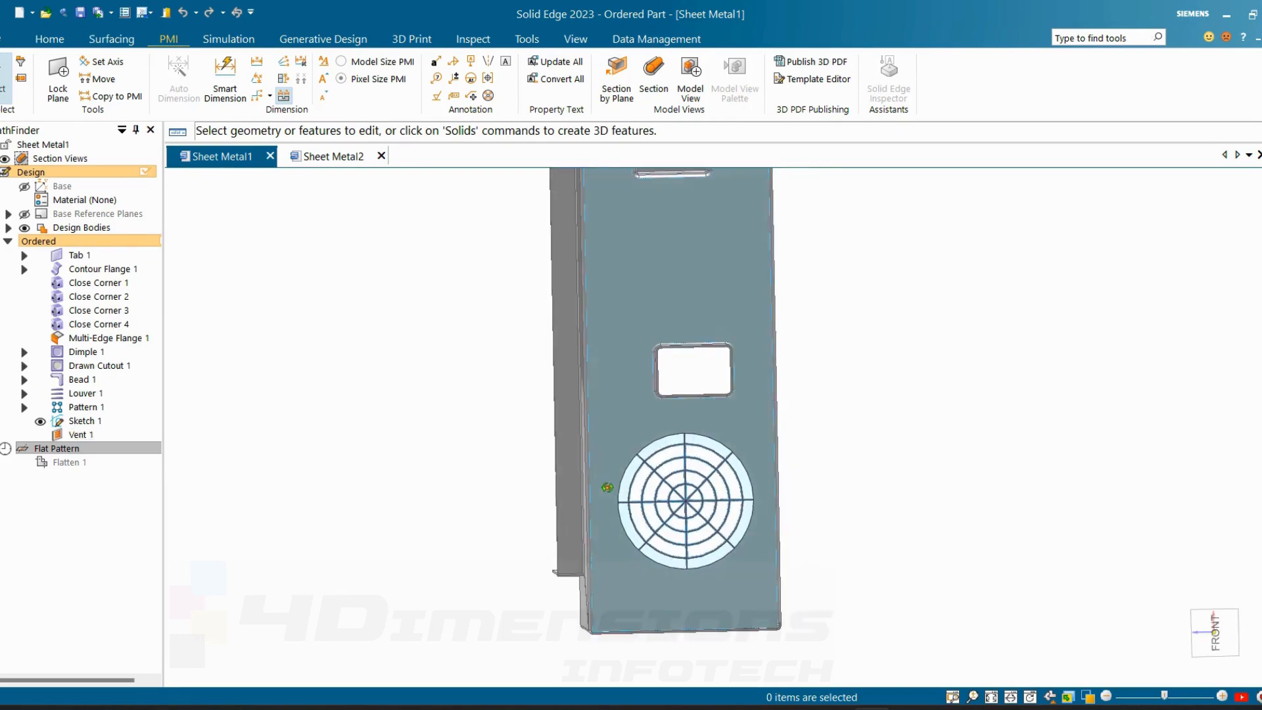
click(79, 434)
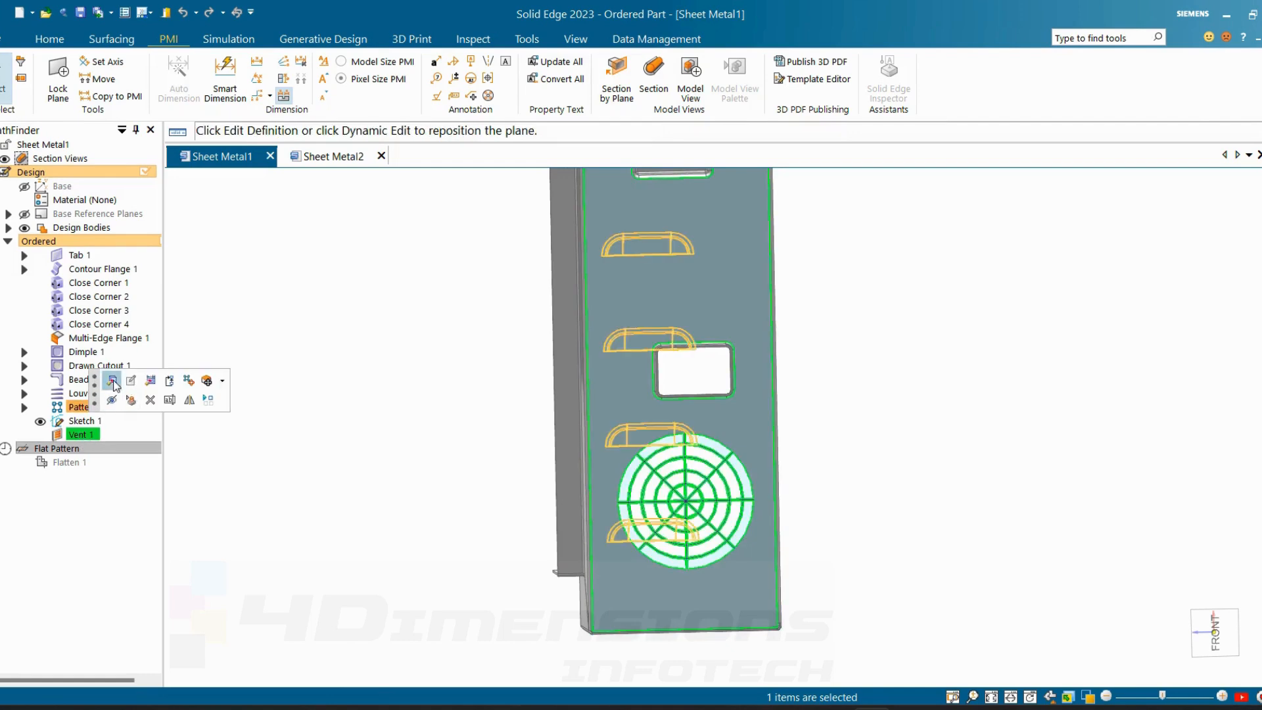
click(113, 382)
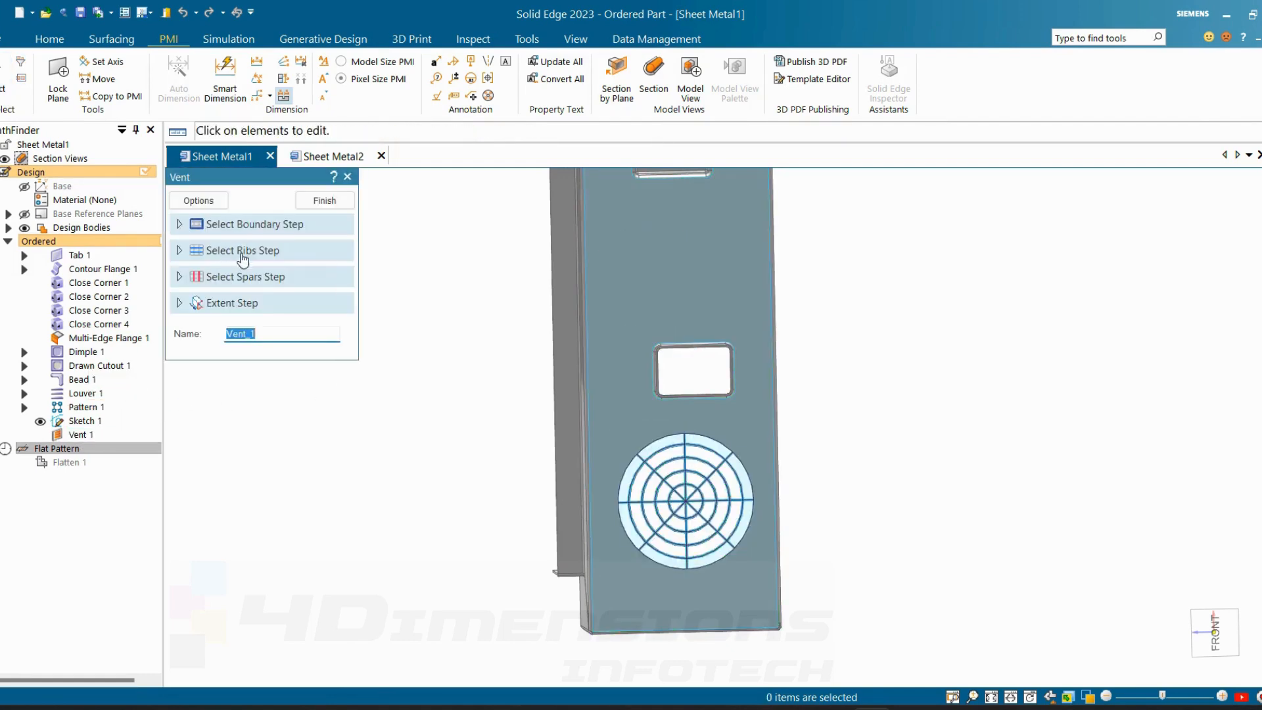
click(199, 201)
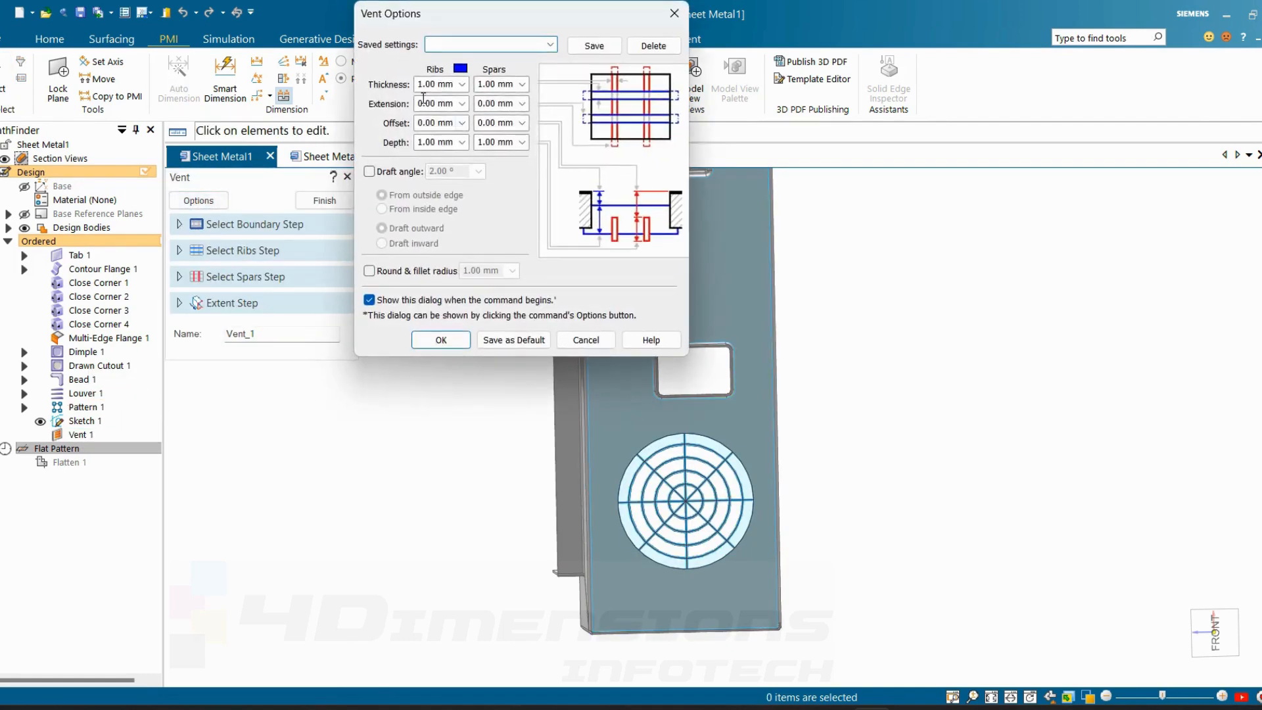
double_click(452, 84)
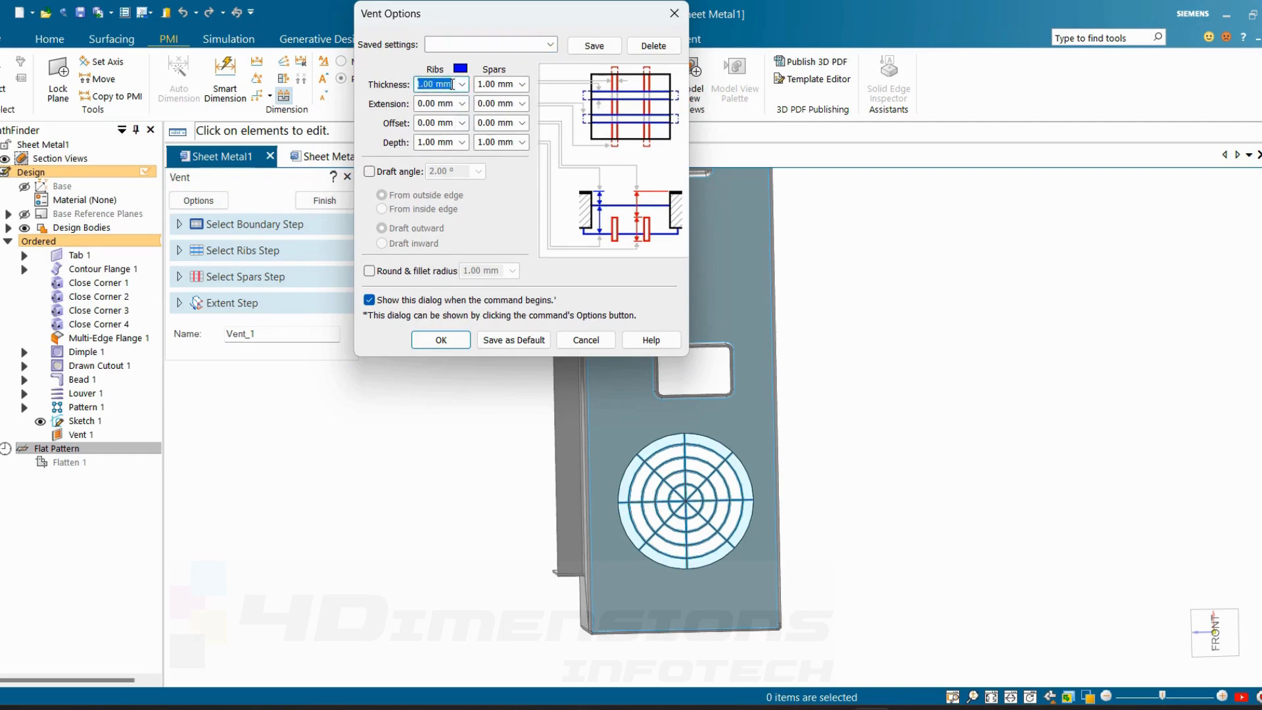
text(2)
double_click(511, 83)
text(2)
key(Return)
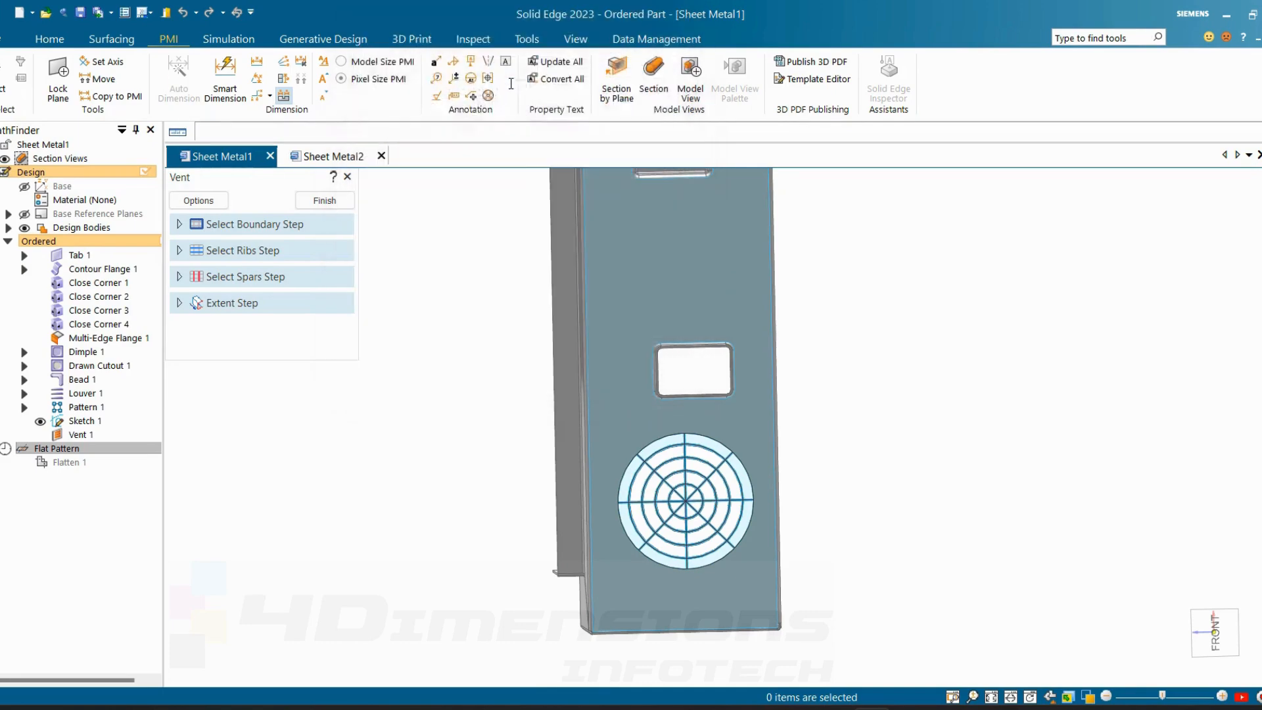
- Enable rounding in the vent's options with a round and fillet radius of 0.5 mm
scroll(691, 525, up, 2)
scroll(691, 526, up, 4)
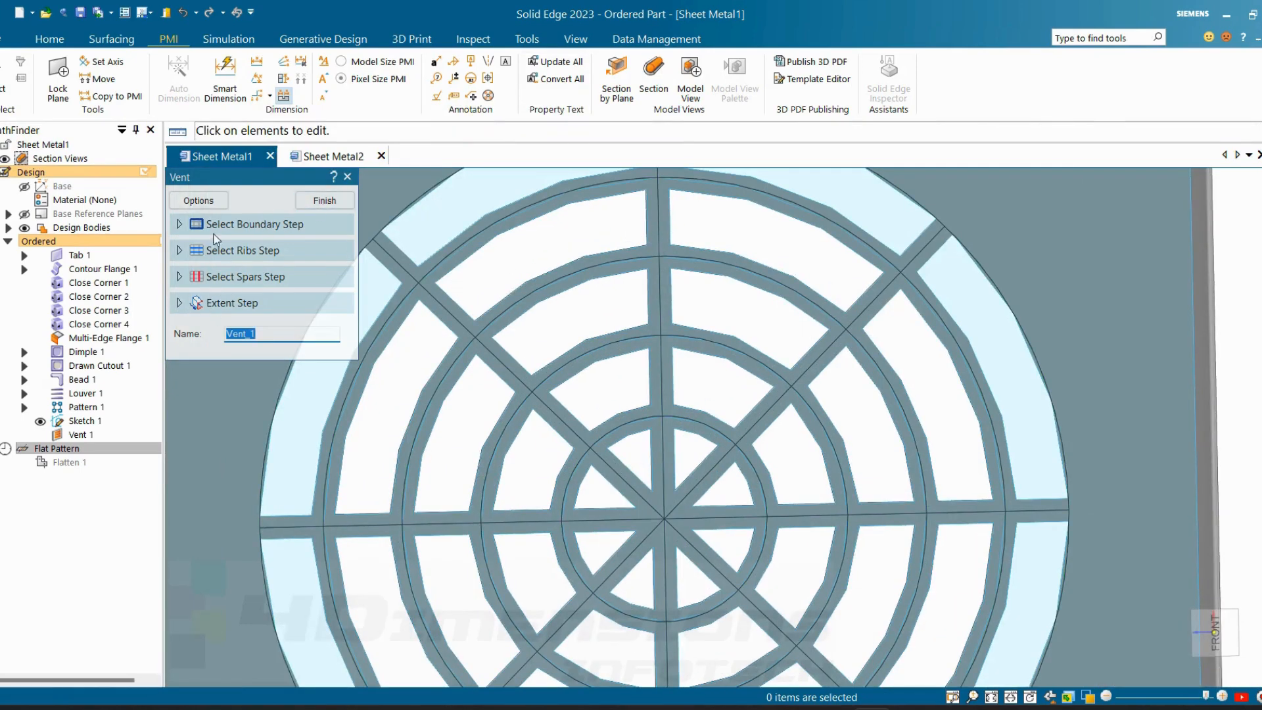
click(207, 205)
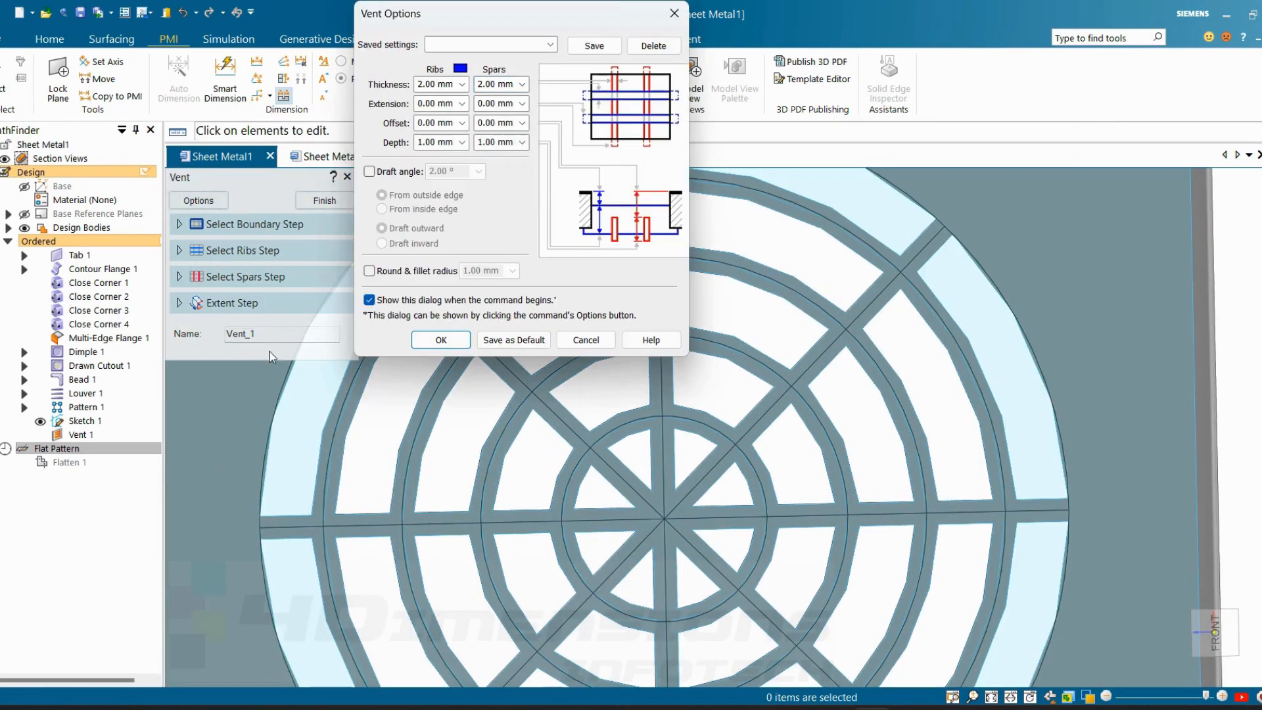
click(370, 272)
click(500, 271)
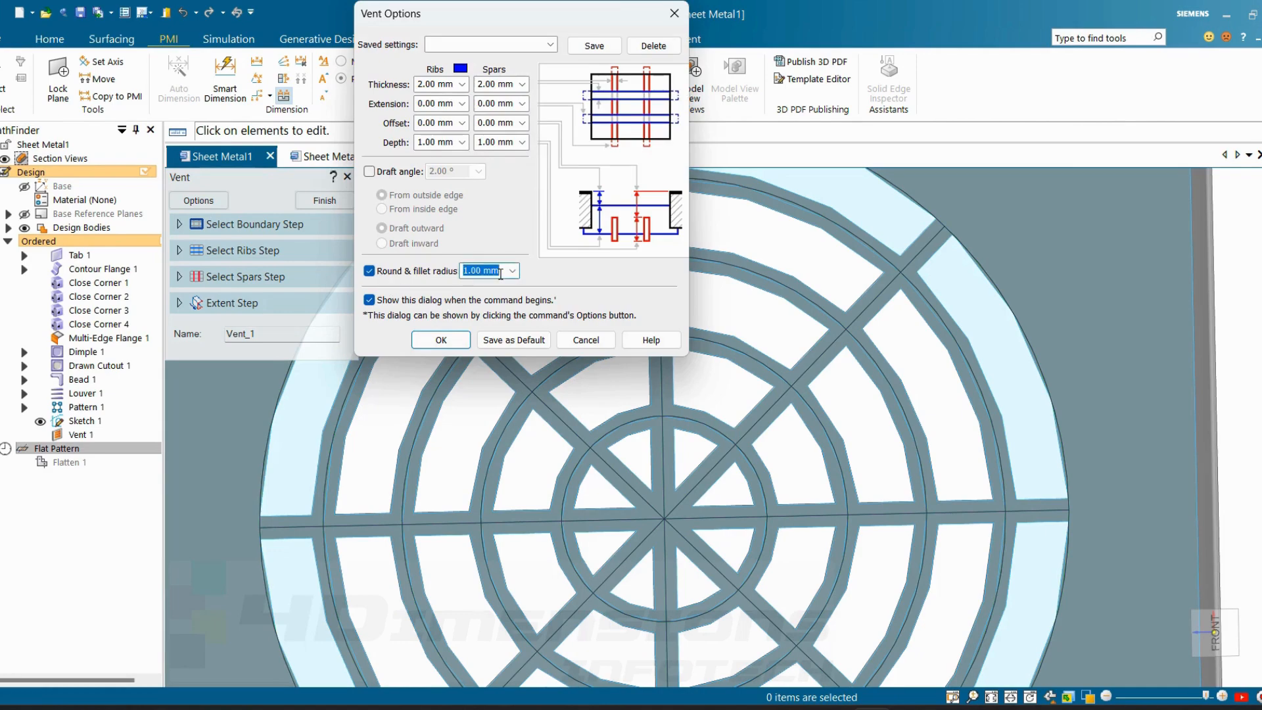
text(0.5)
key(Return)
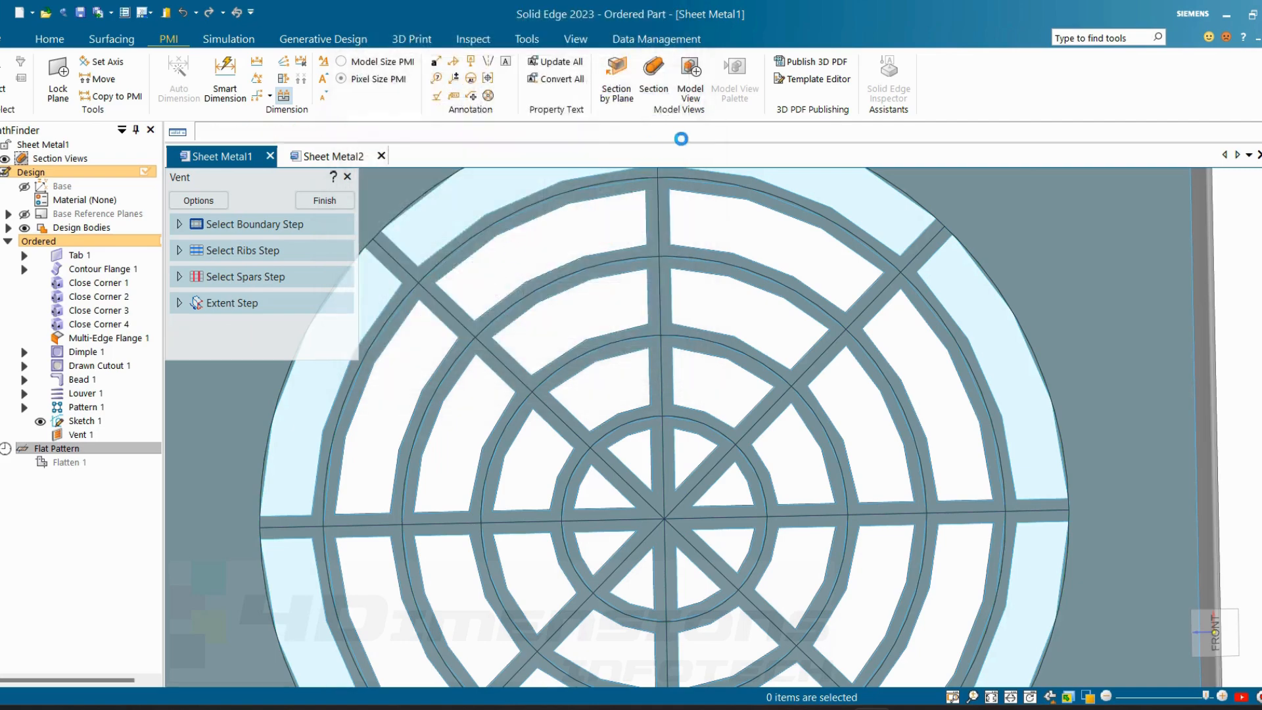
- Examine the rounded edges of the vent's ribs and spars up close and finish the vent edit
middle_drag(801, 379, 1129, 345)
scroll(1028, 403, up, 10)
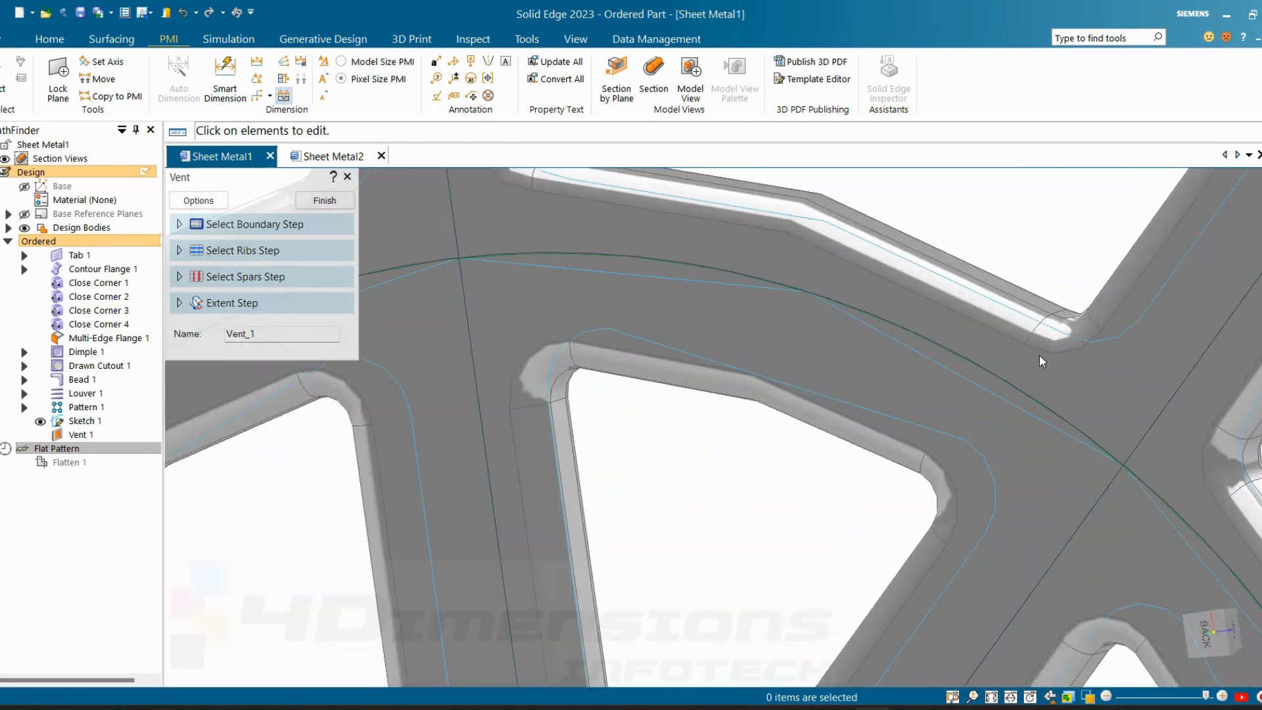
middle_drag(1039, 355, 1056, 319)
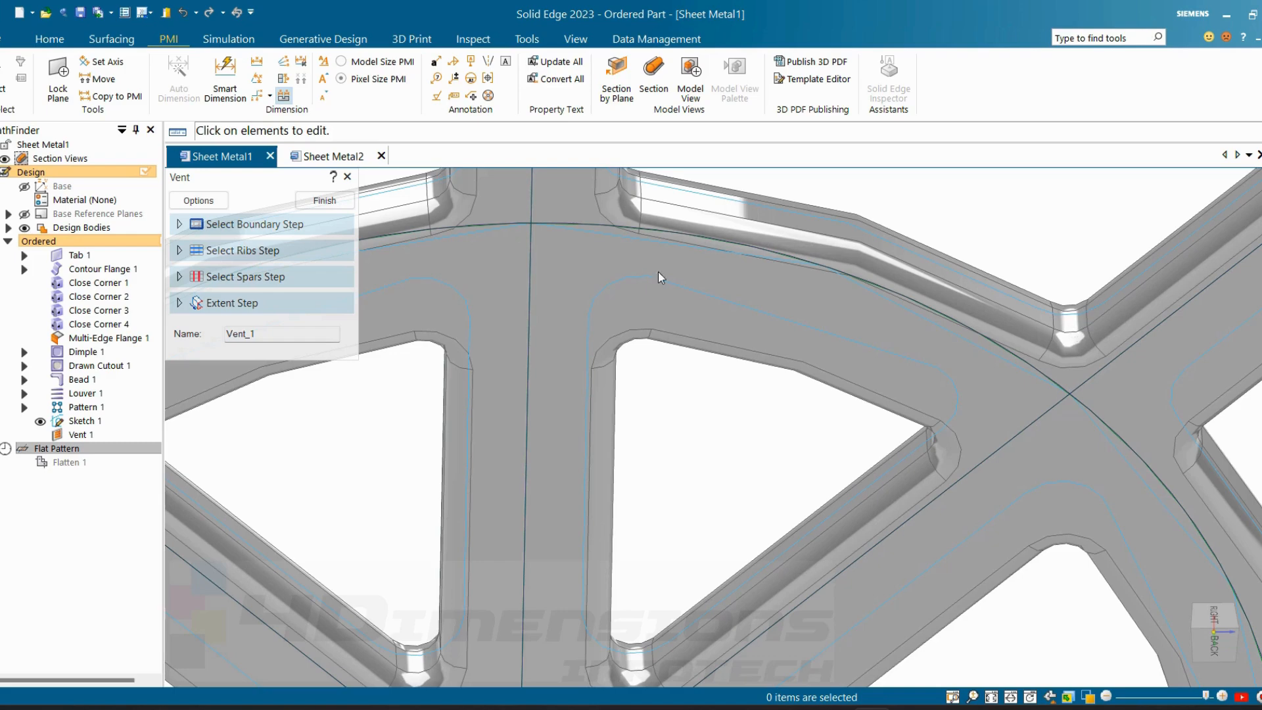
scroll(657, 270, down, 10)
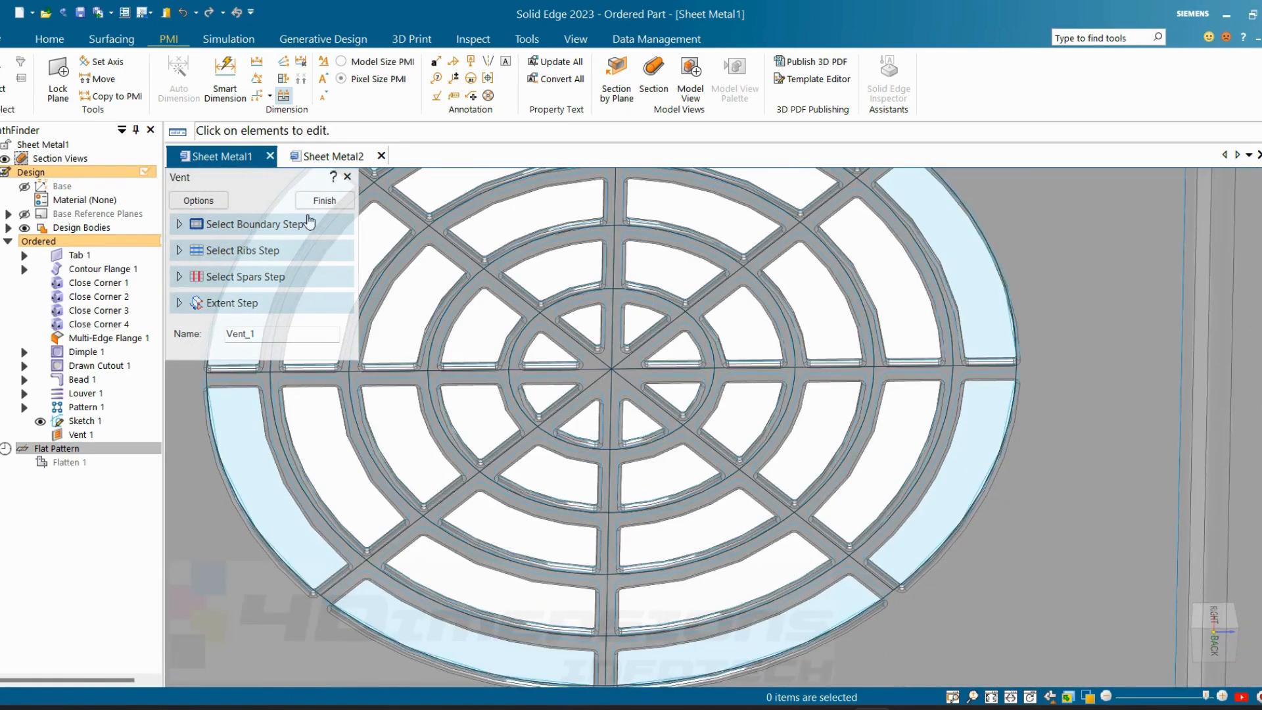
scroll(651, 308, down, 5)
scroll(651, 307, up, 10)
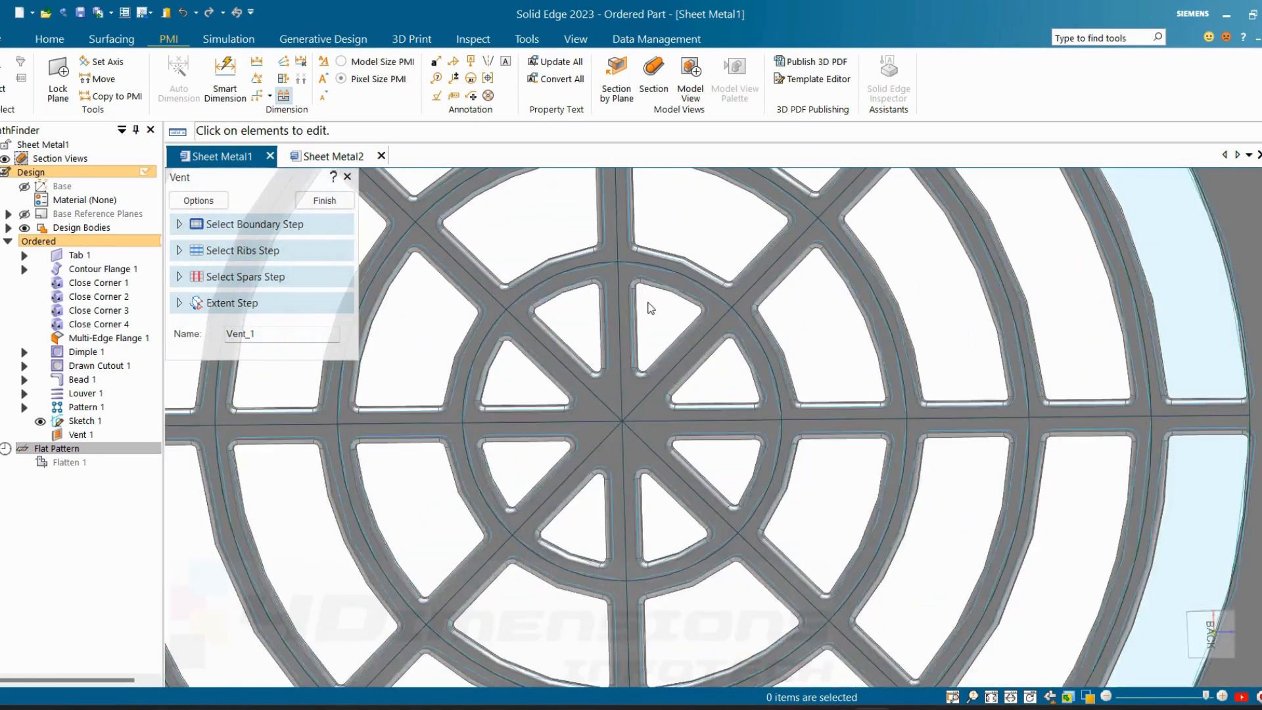
scroll(651, 309, up, 3)
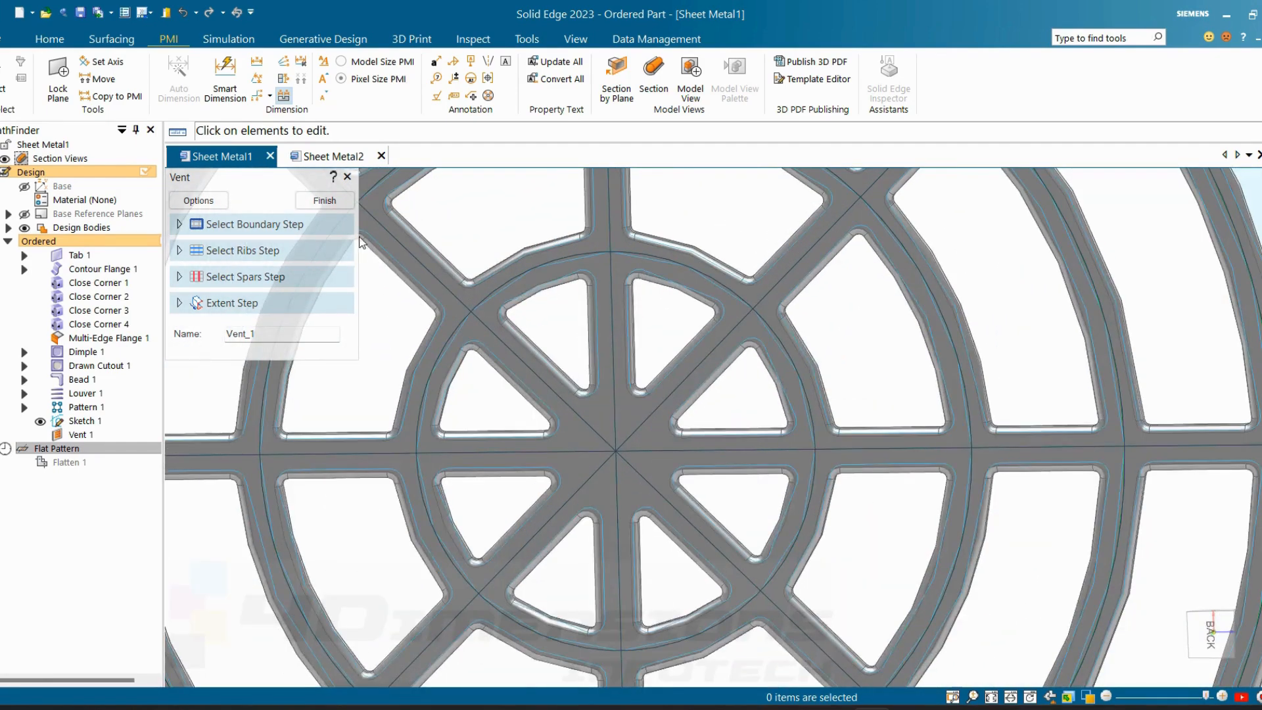
click(324, 201)
scroll(658, 387, down, 8)
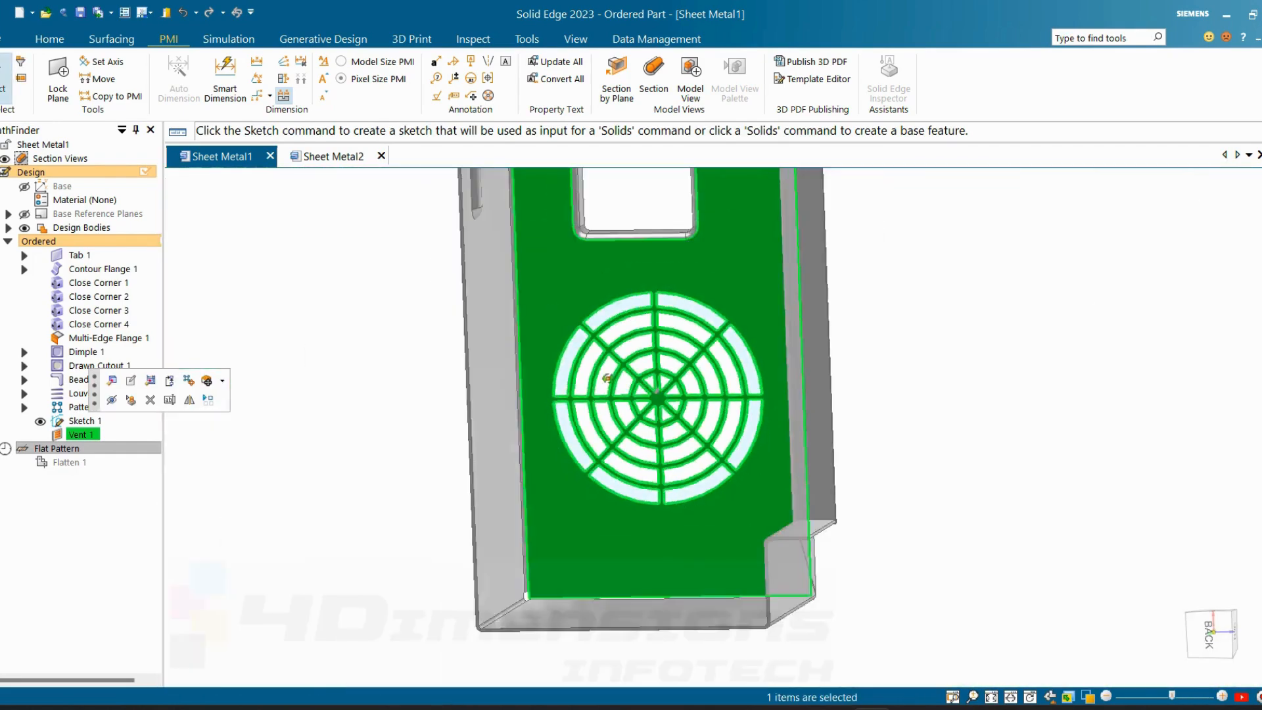
- Examine the smoothness of the curved edges around the vent's openings, from the hub out to the outer ring
middle_drag(608, 378, 636, 389)
key(Escape)
scroll(636, 389, up, 9)
mouse_move(541, 355)
middle_down()
mouse_move(504, 366)
mouse_move(493, 391)
middle_up()
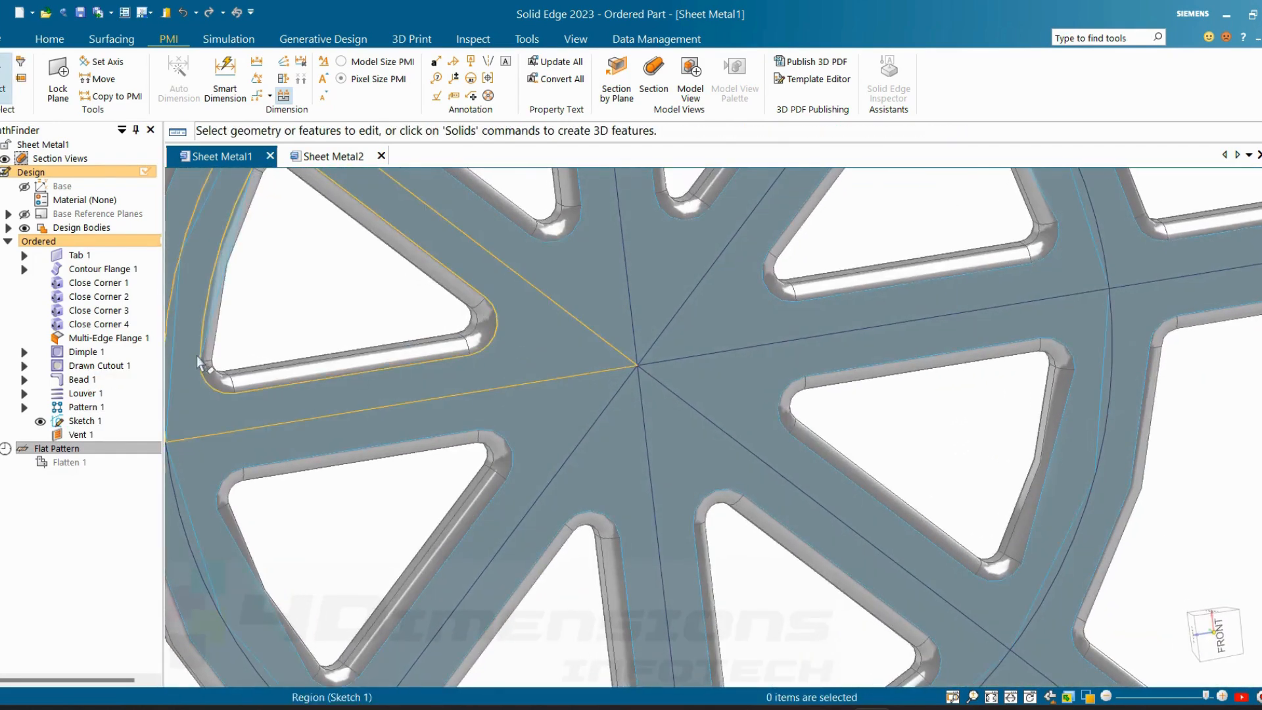
scroll(657, 413, down, 3)
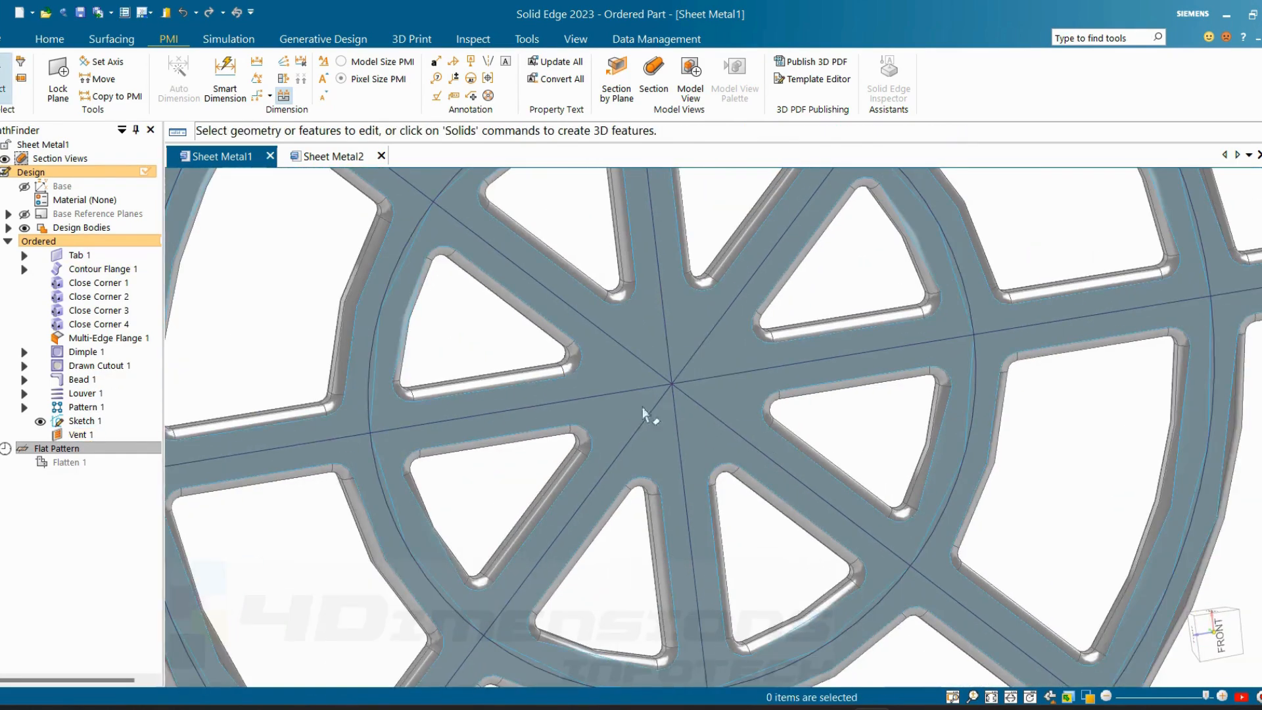
scroll(430, 318, up, 3)
middle_drag(426, 318, 408, 330)
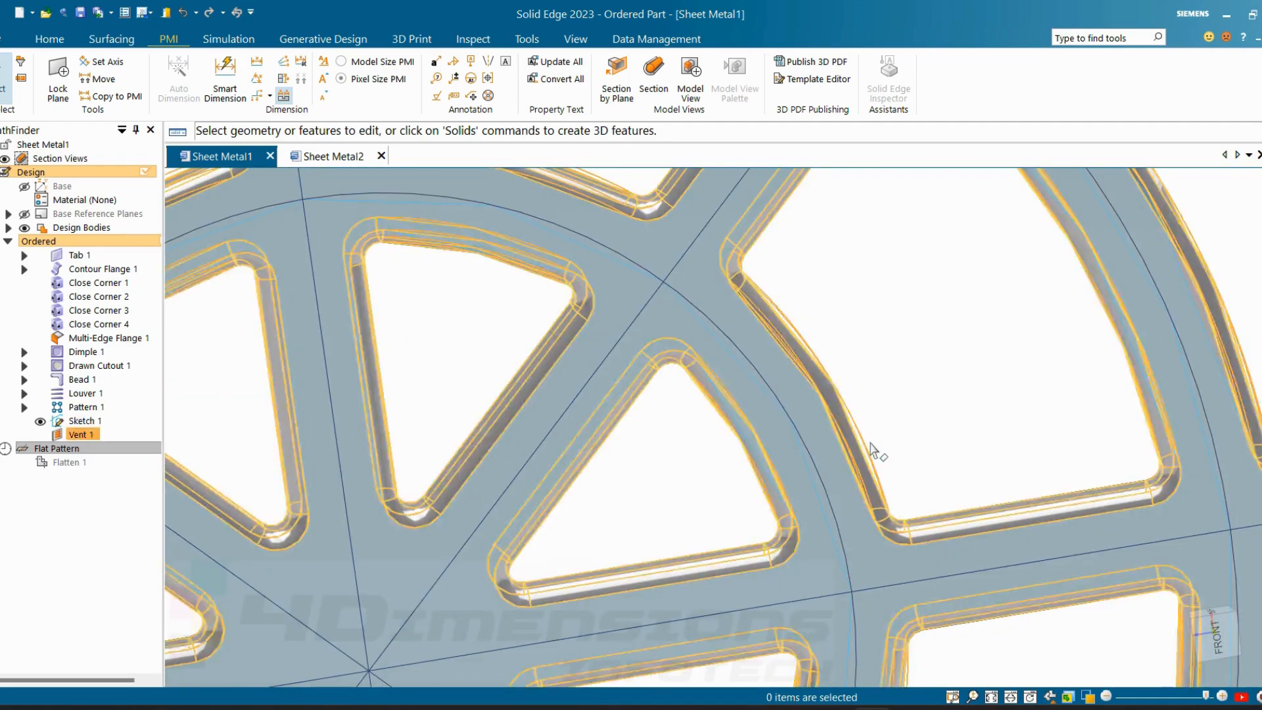
scroll(873, 453, down, 4)
scroll(792, 305, up, 2)
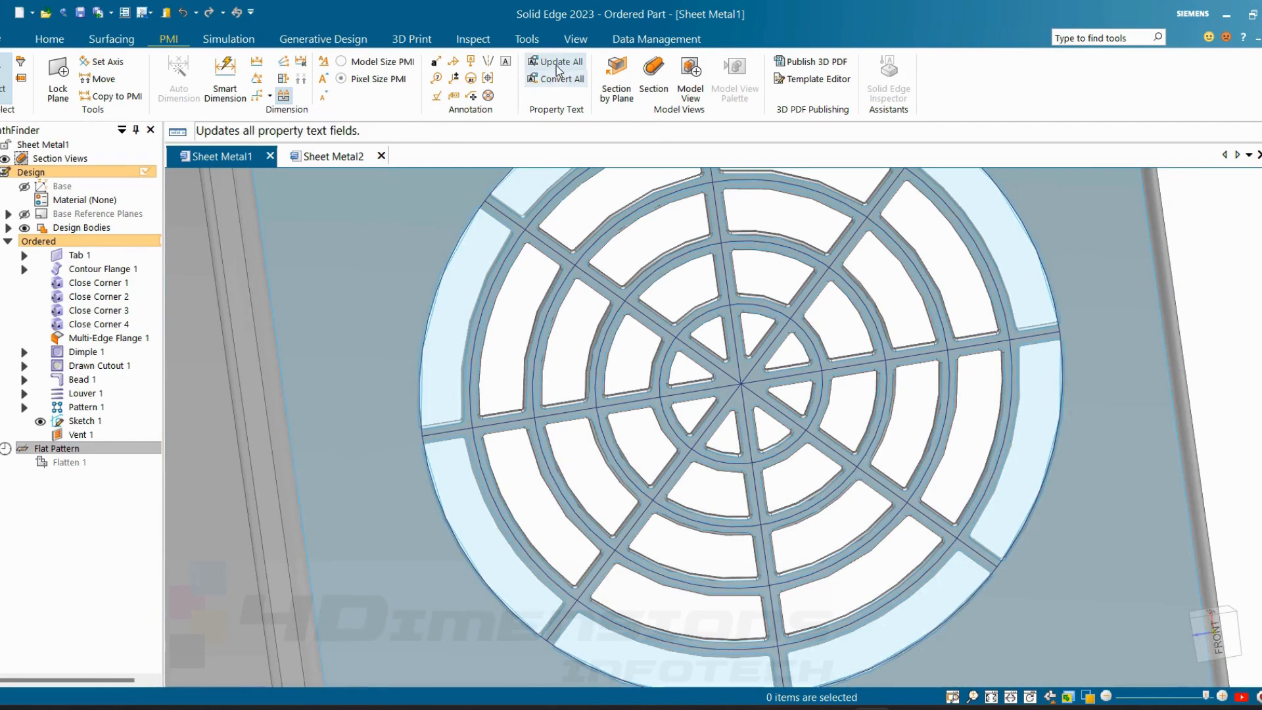
- Set the display sharpness to level 5, Finer display, and accept the slower system reaction time
click(575, 39)
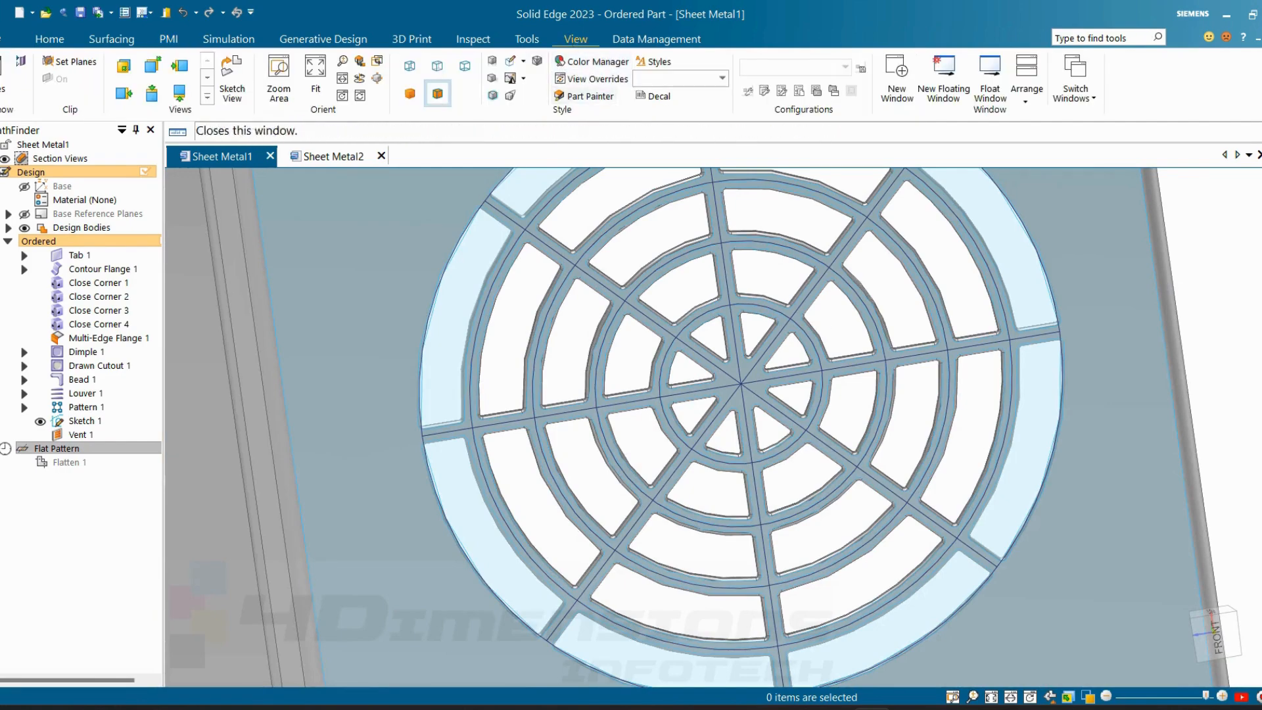
click(523, 79)
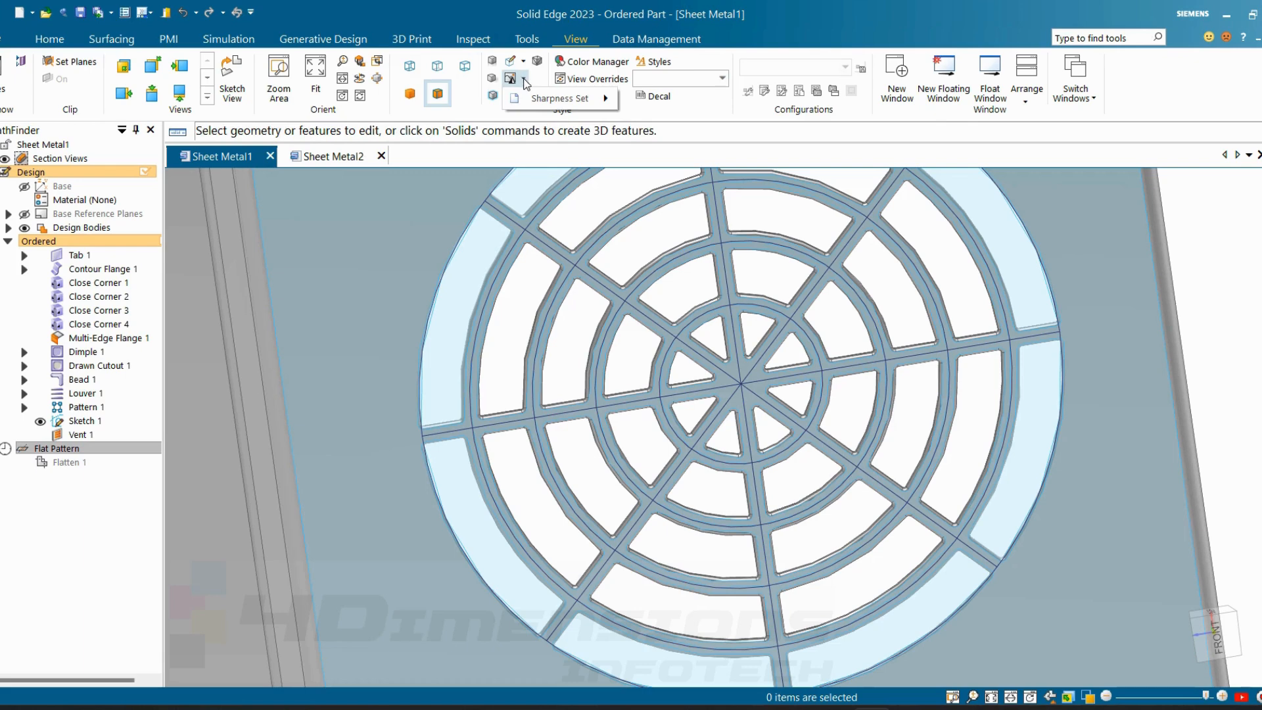
mouse_move(571, 103)
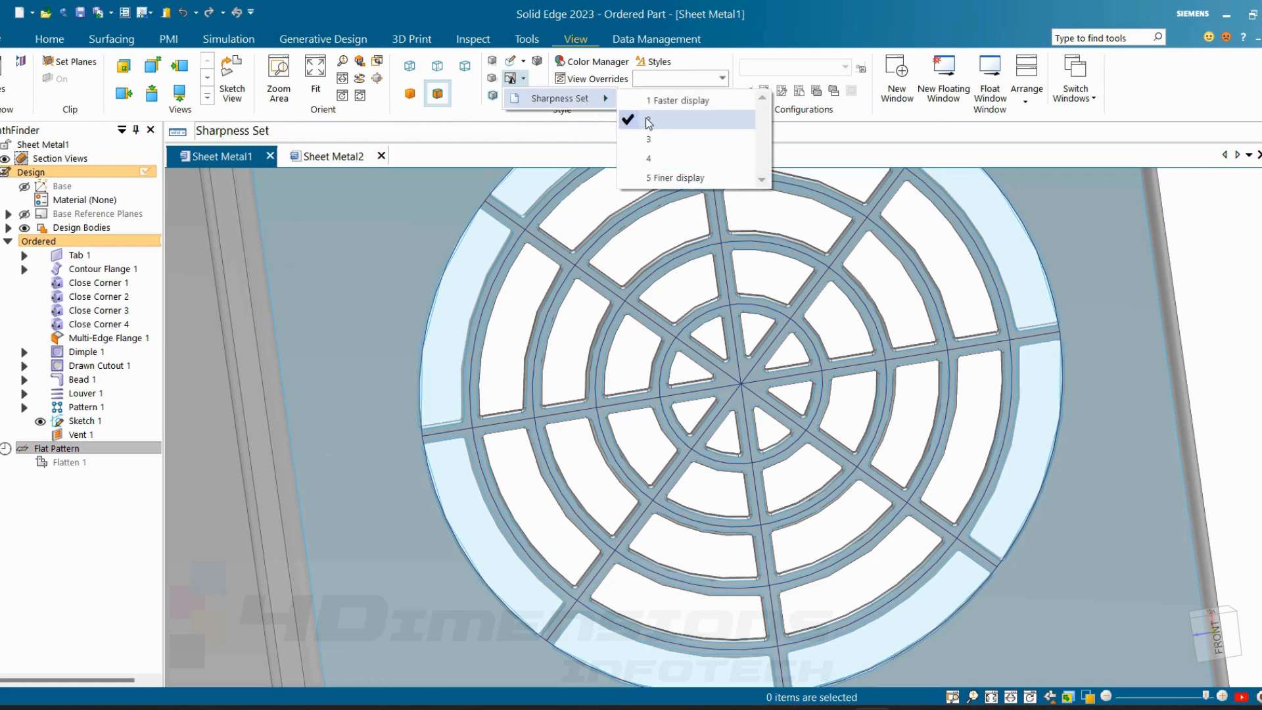
click(677, 178)
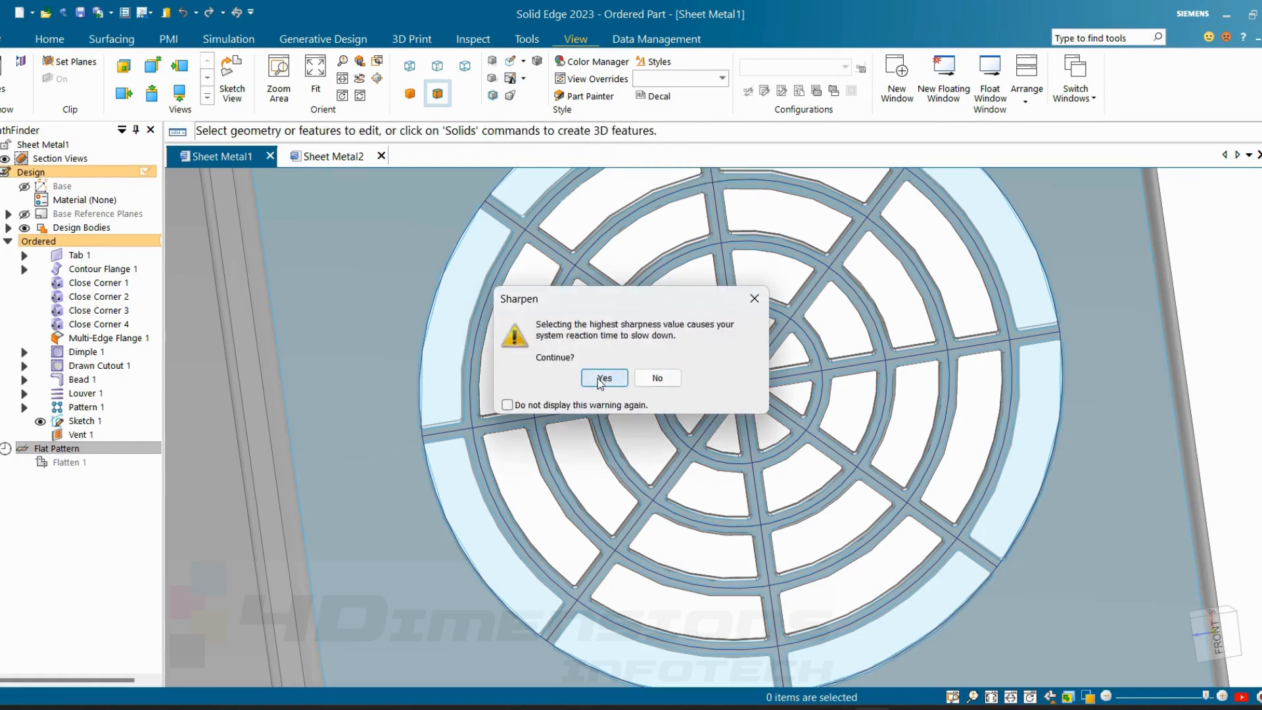
click(605, 378)
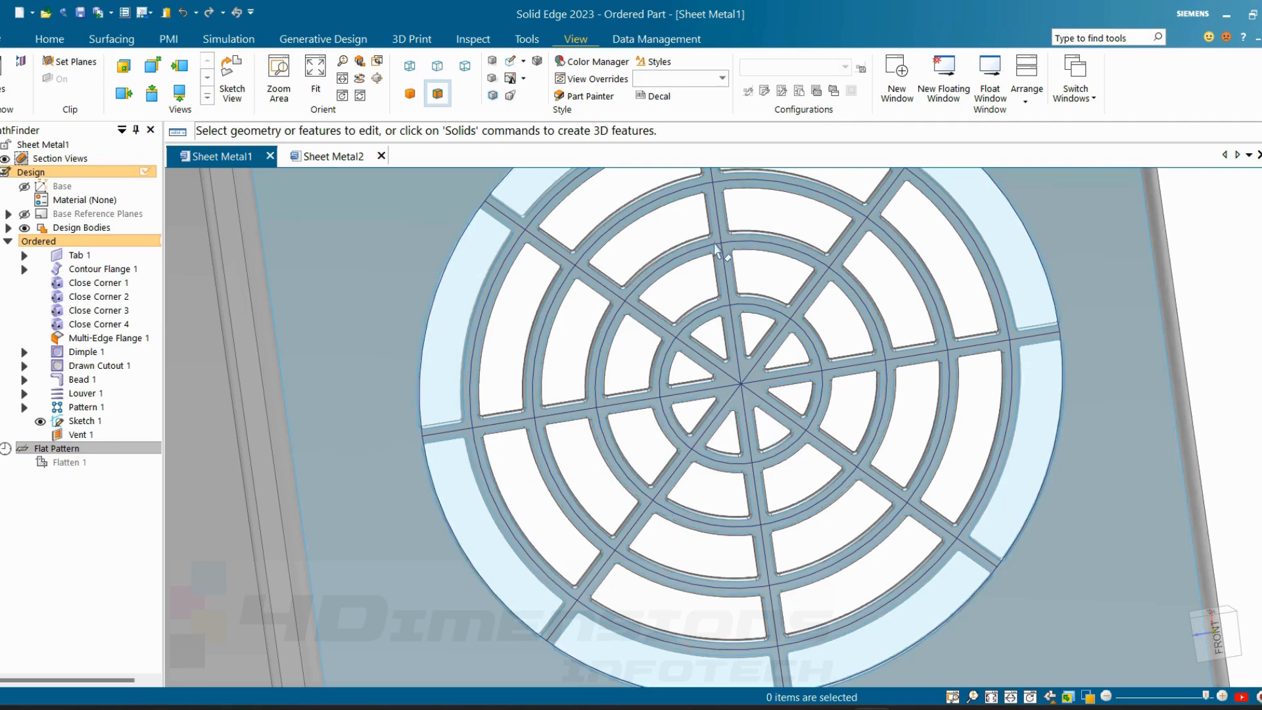
- Inspect the vent's curved ribs and rounded corners at the finer display, and the whole sectioned box
scroll(714, 246, up, 5)
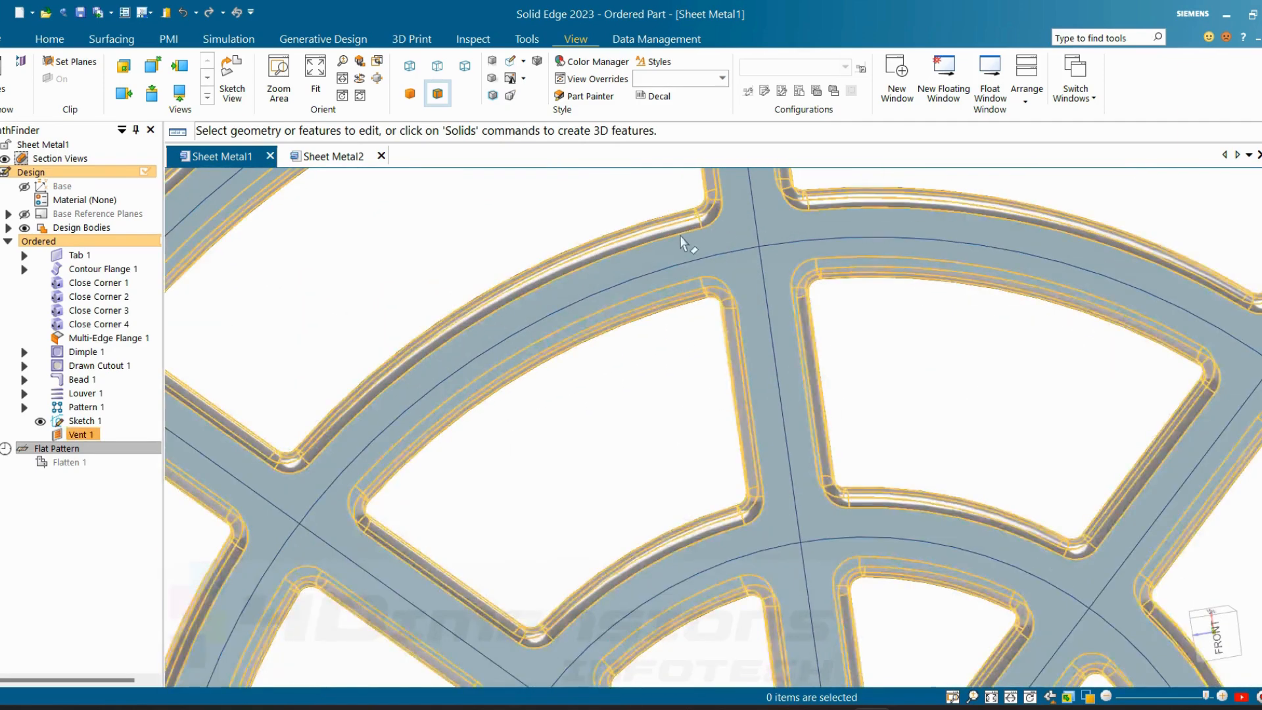
scroll(818, 316, down, 3)
scroll(821, 342, up, 8)
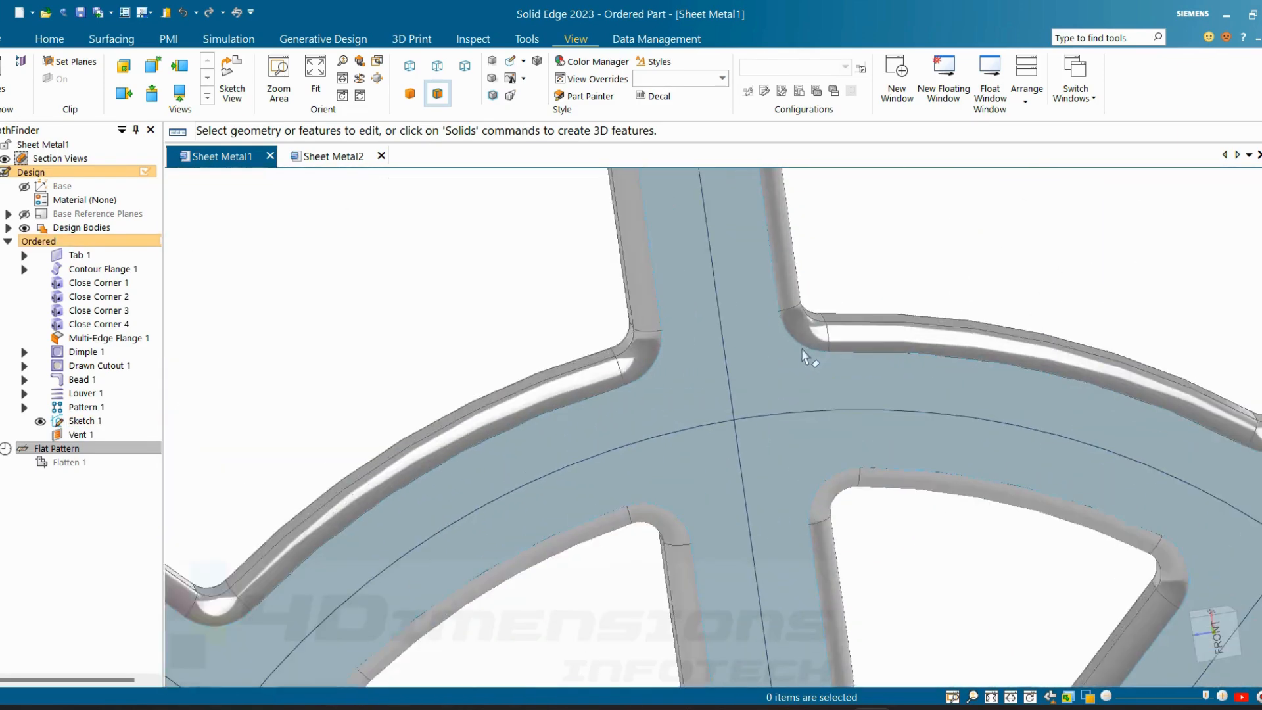
scroll(802, 349, down, 5)
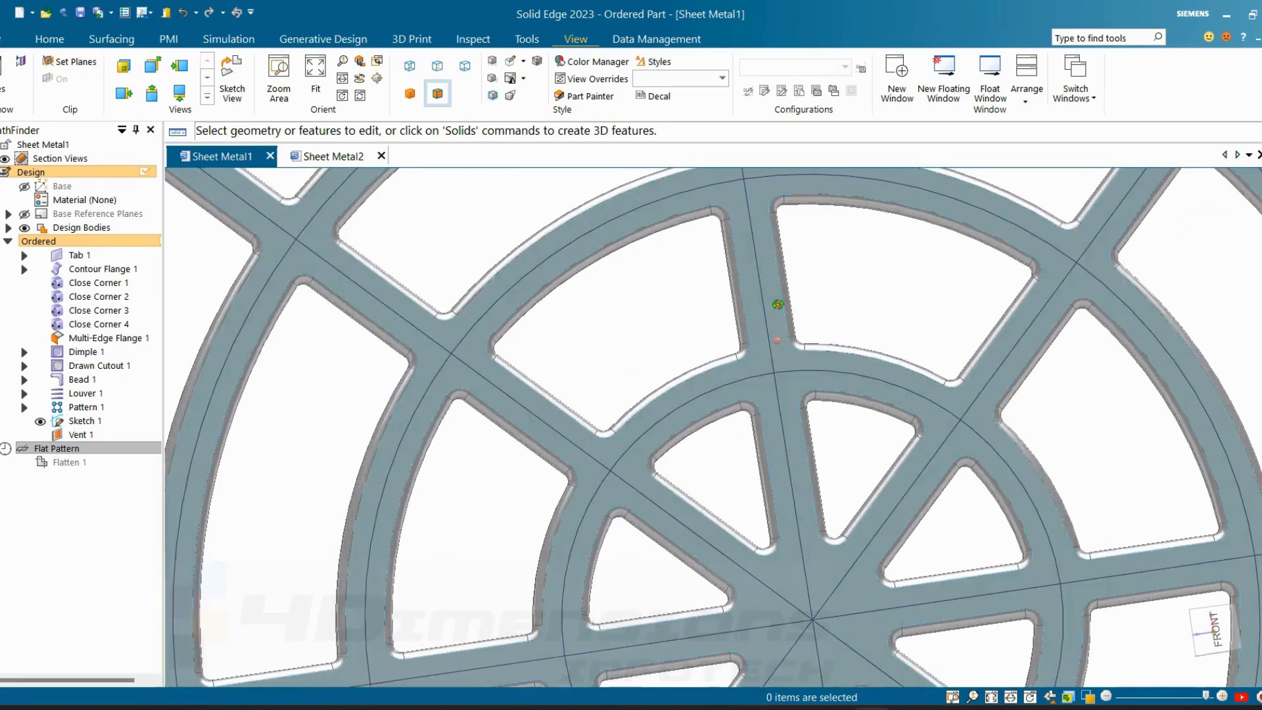
middle_drag(777, 304, 782, 312)
scroll(782, 313, down, 6)
scroll(1051, 325, down, 6)
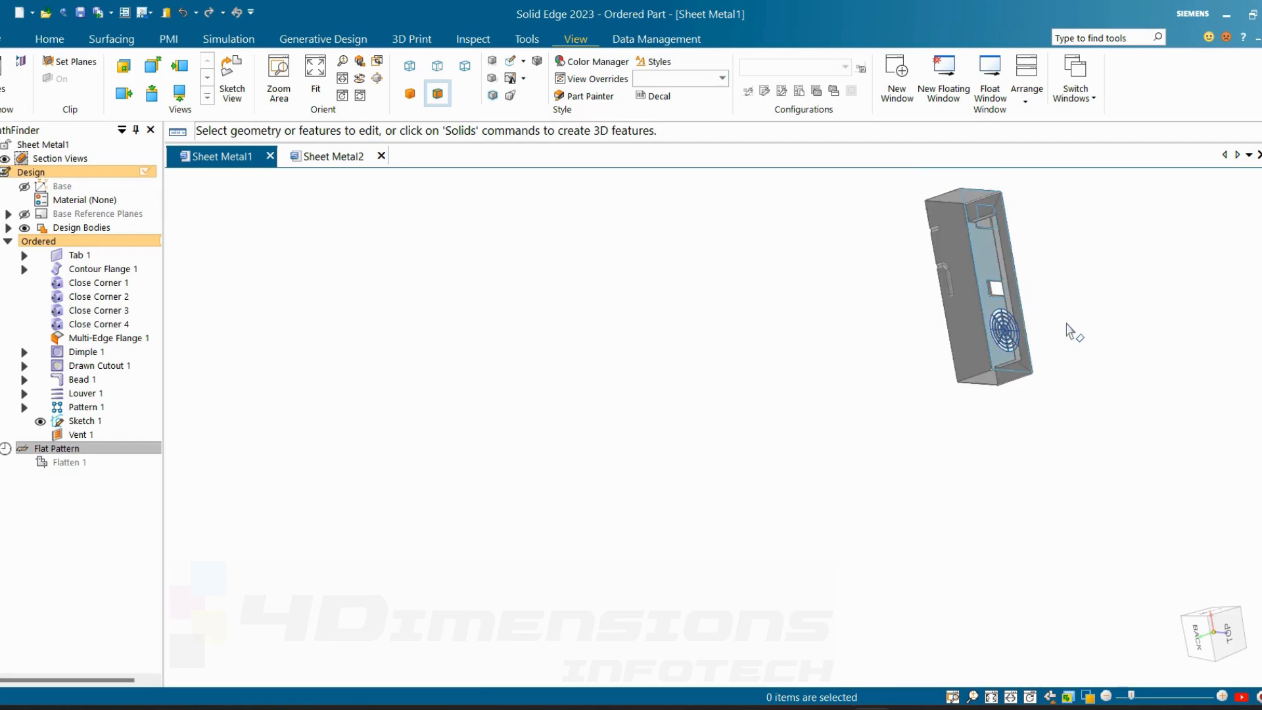
middle_drag(1070, 329, 1017, 355)
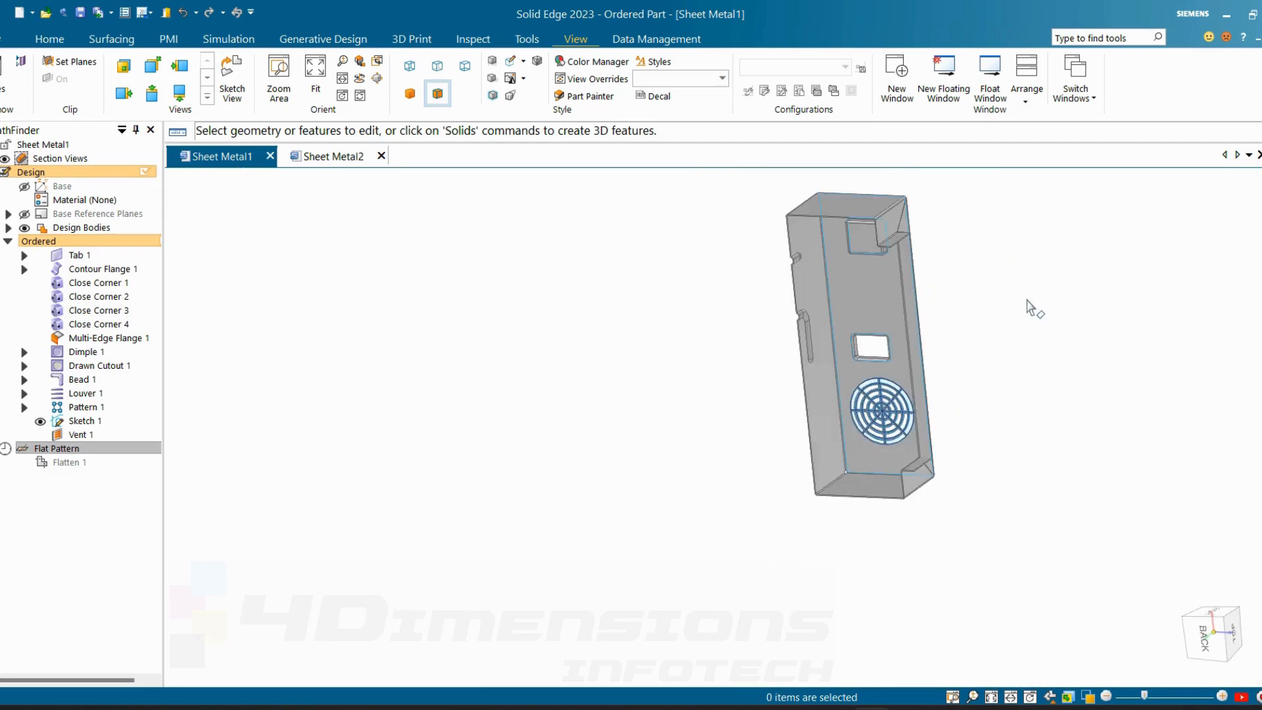
- Turn off the section views to show the complete box and hide the vent's sketch, Sketch 1
right_click(1047, 304)
click(1036, 301)
click(4, 159)
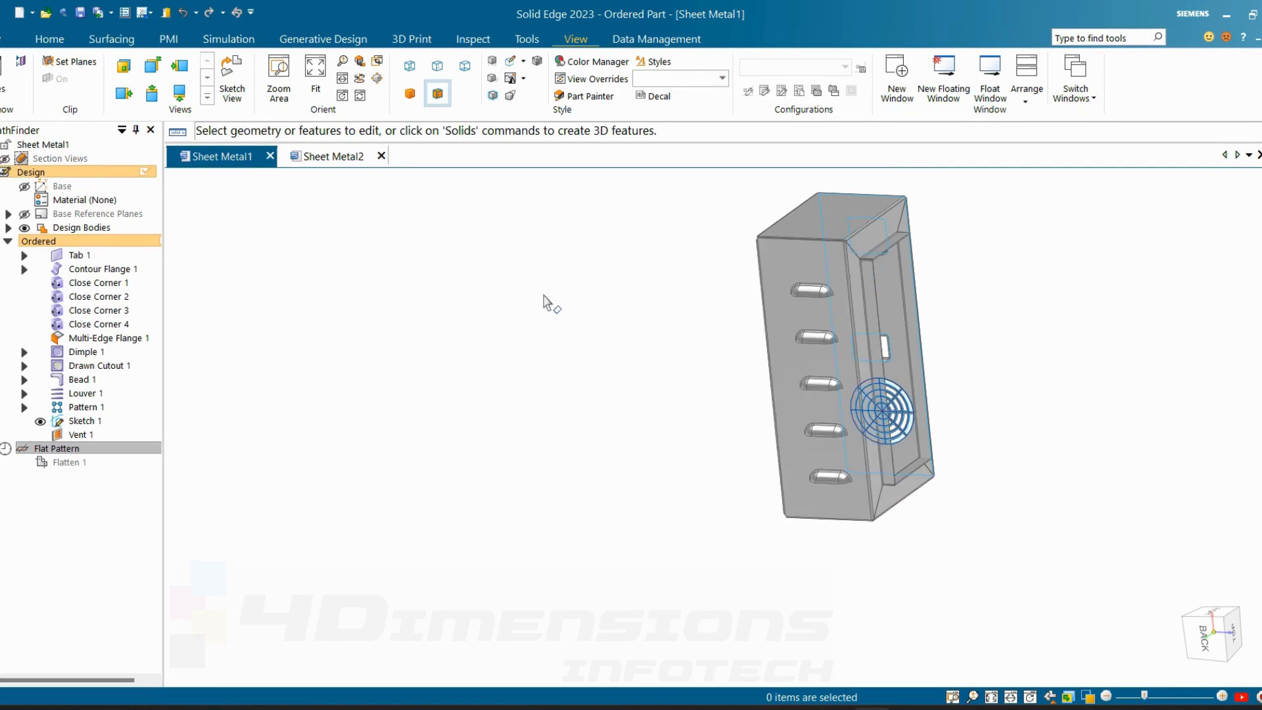
scroll(566, 328, down, 2)
middle_drag(566, 328, 415, 418)
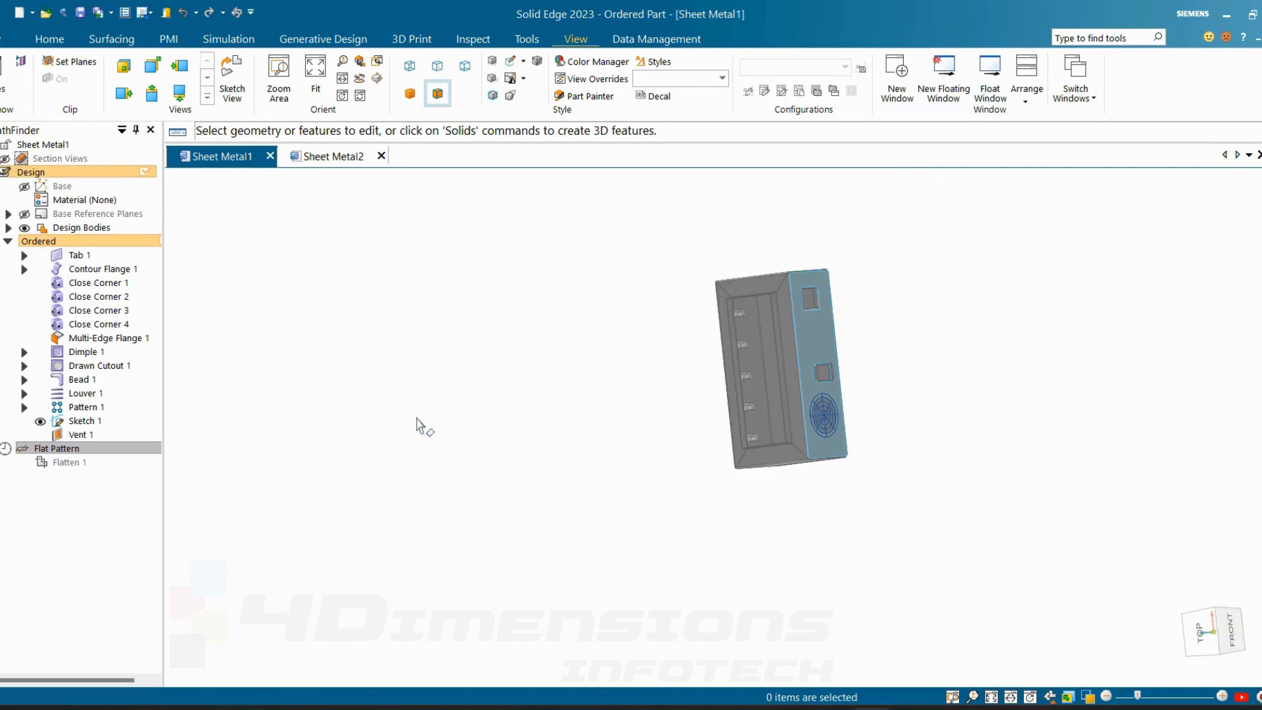
click(40, 422)
scroll(563, 431, up, 1)
mouse_move(563, 431)
middle_down()
mouse_move(834, 420)
mouse_move(916, 445)
middle_up()
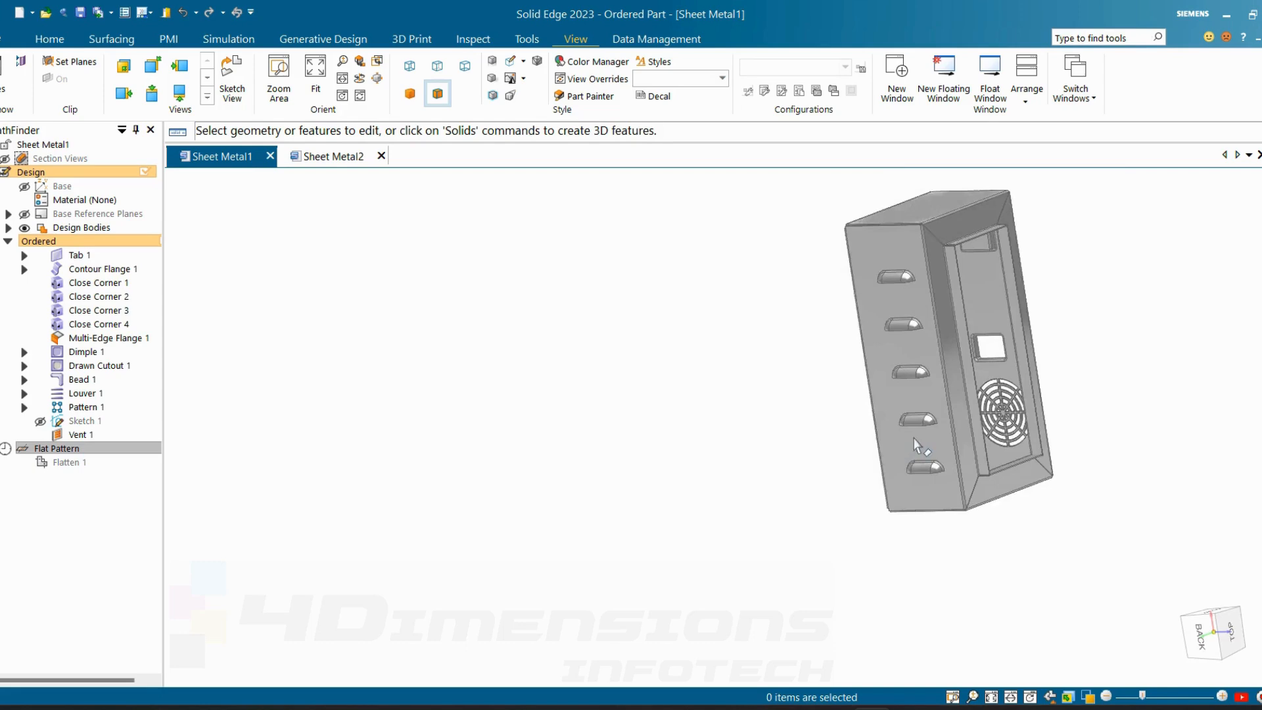
- Inspect the box with its vent, louvers and cutouts from several sides, including the isometric view
scroll(917, 446, up, 3)
scroll(1091, 369, down, 1)
middle_drag(1091, 370, 1109, 294)
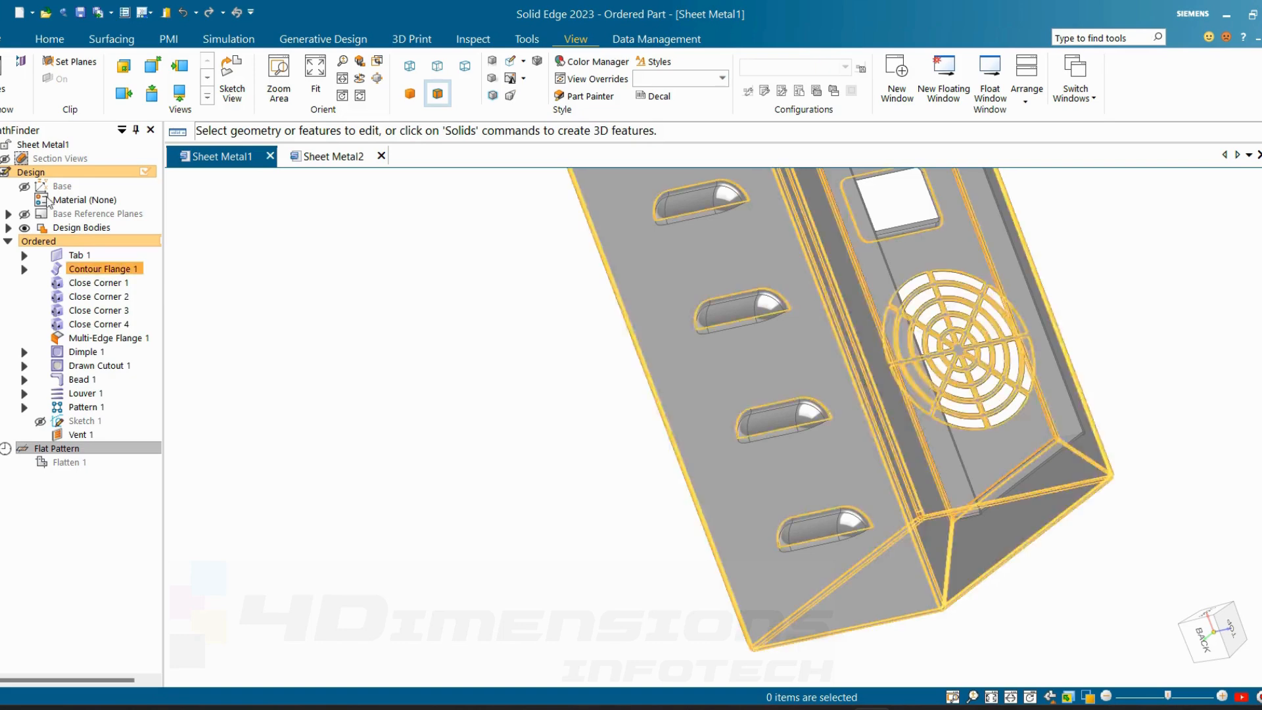
middle_drag(365, 342, 489, 453)
middle_drag(791, 394, 554, 248)
key(ctrl+i)
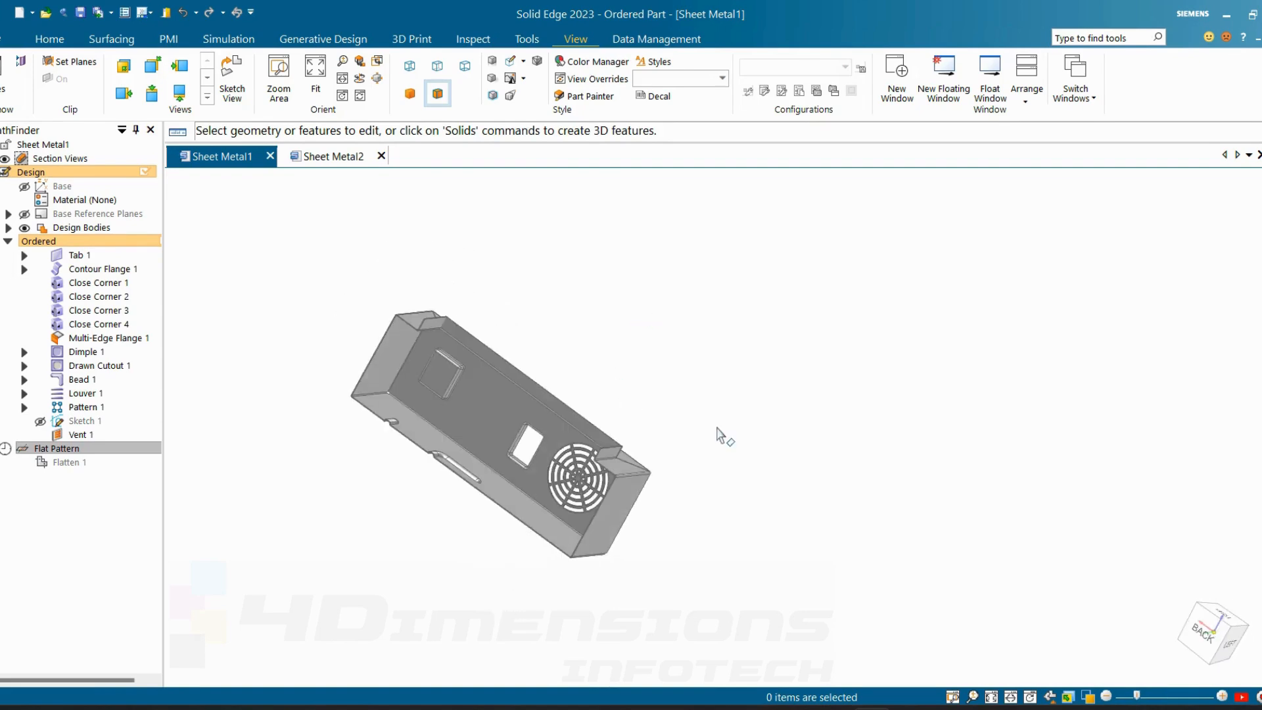